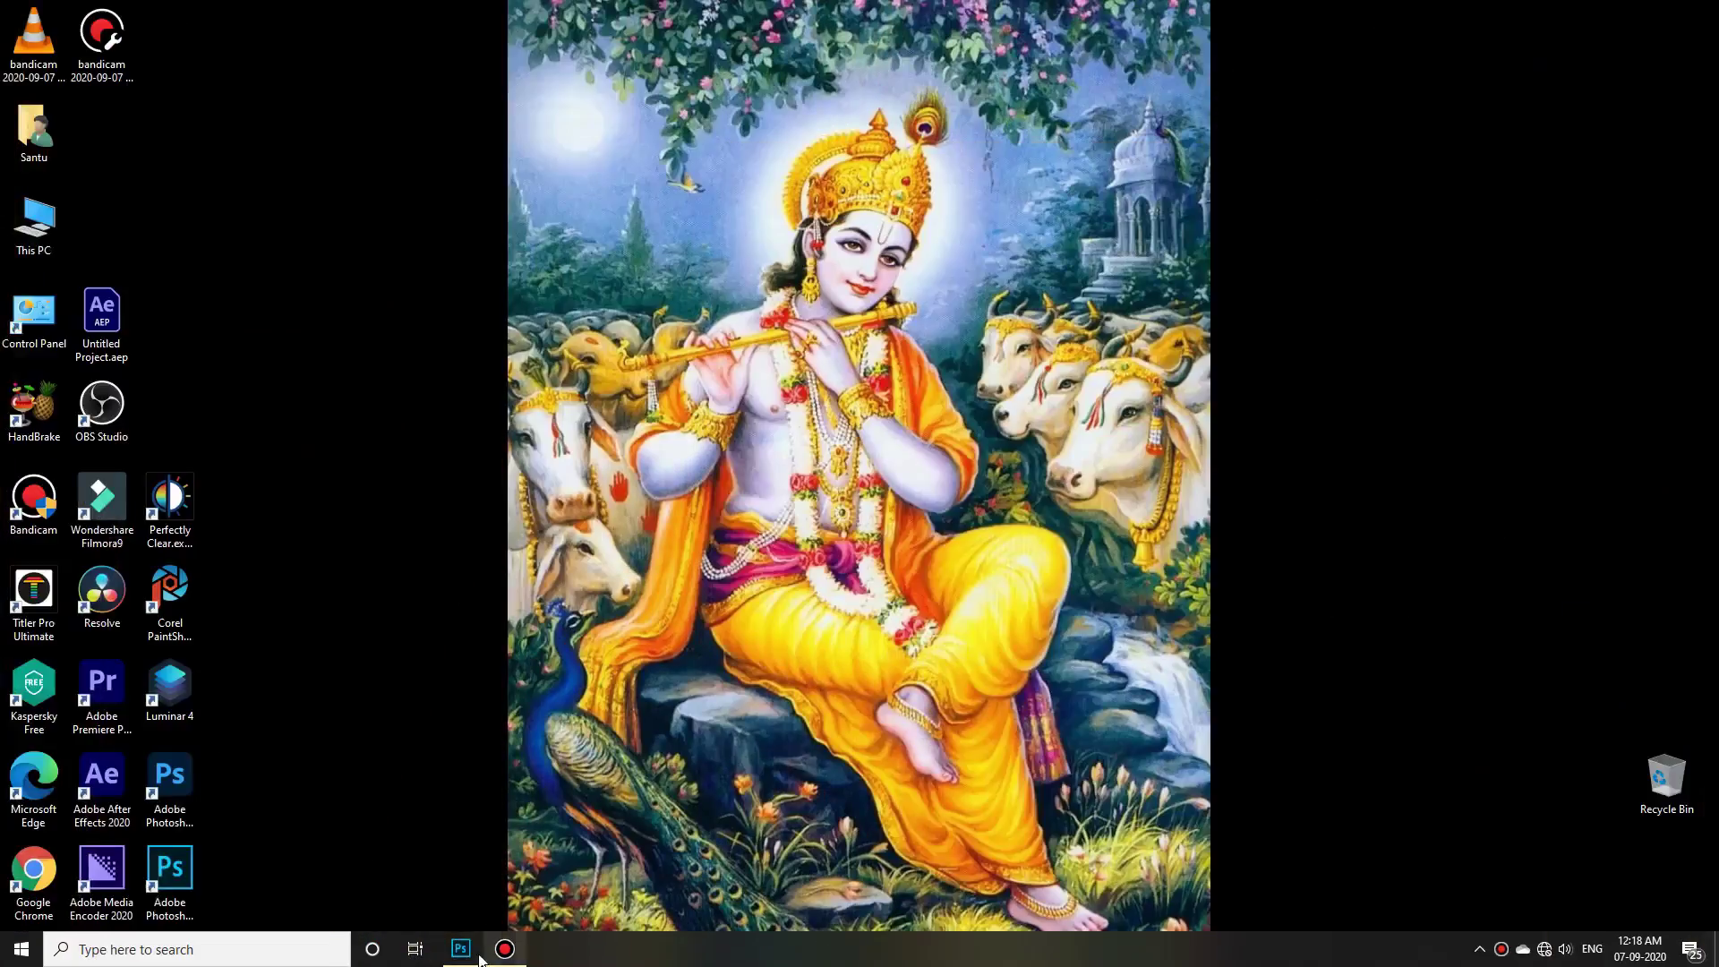
Heal the stray hair across the man's forehead with a smaller Spot Healing Brush.
{"action": "left_click", "coordinate": [478, 955]}
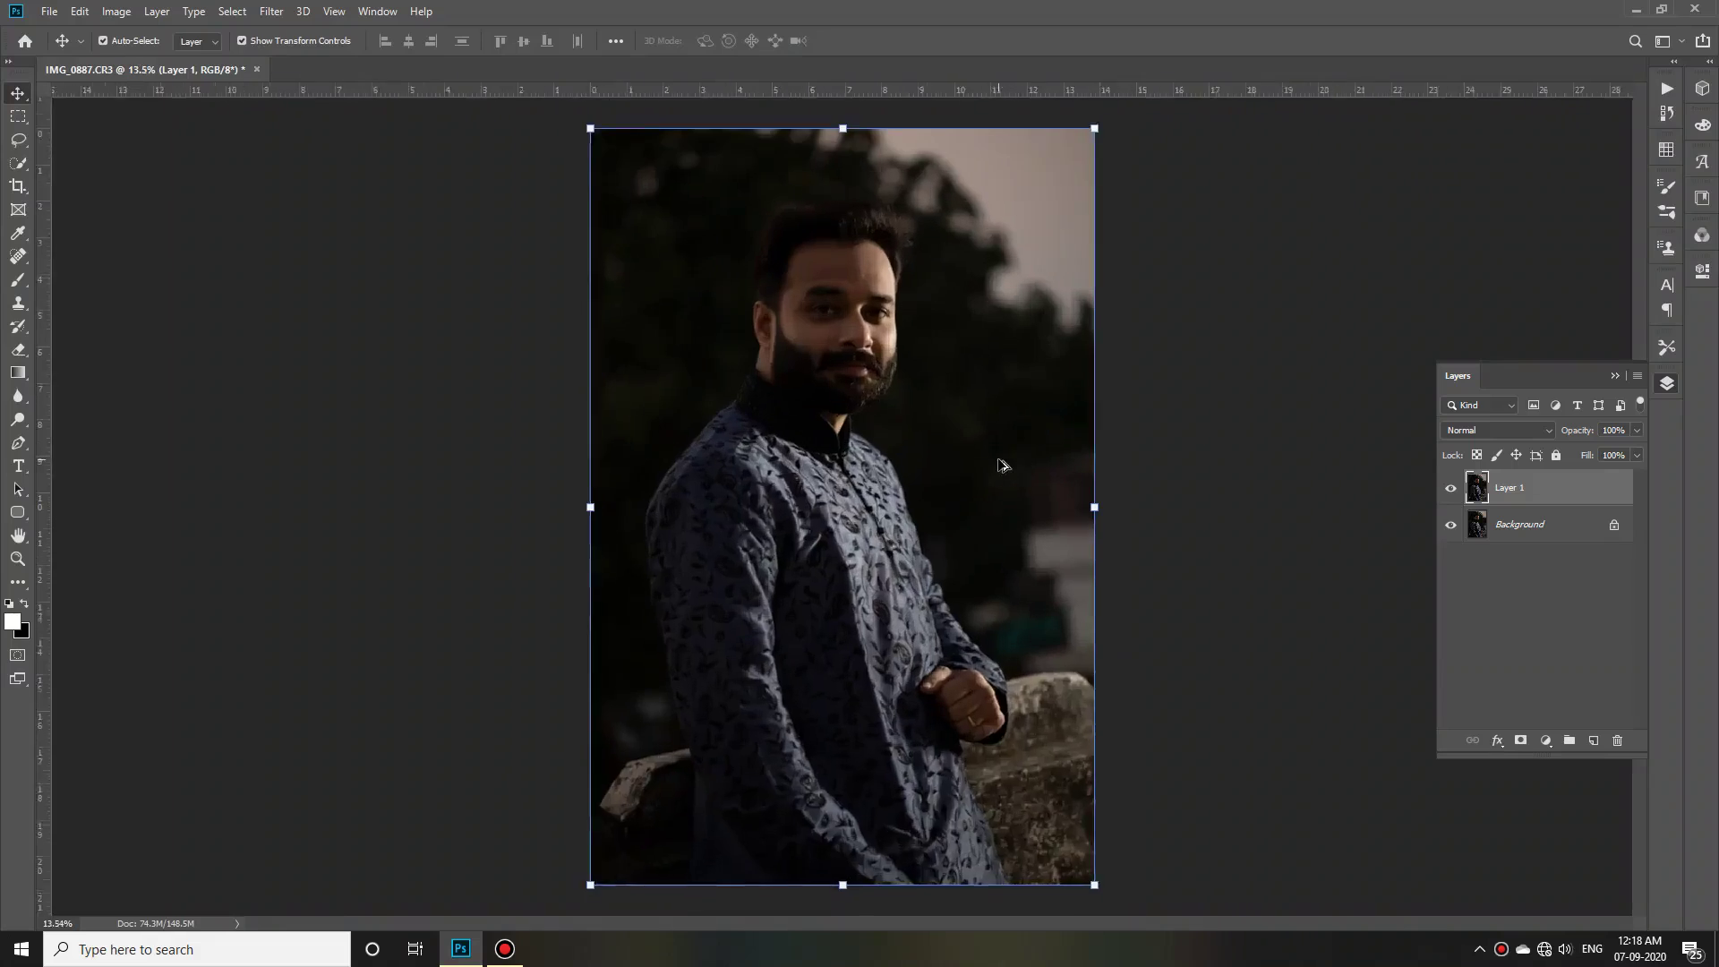
{"action": "key", "text": "j"}
{"action": "scroll", "coordinate": [786, 537], "scroll_direction": "up", "scroll_amount": 2}
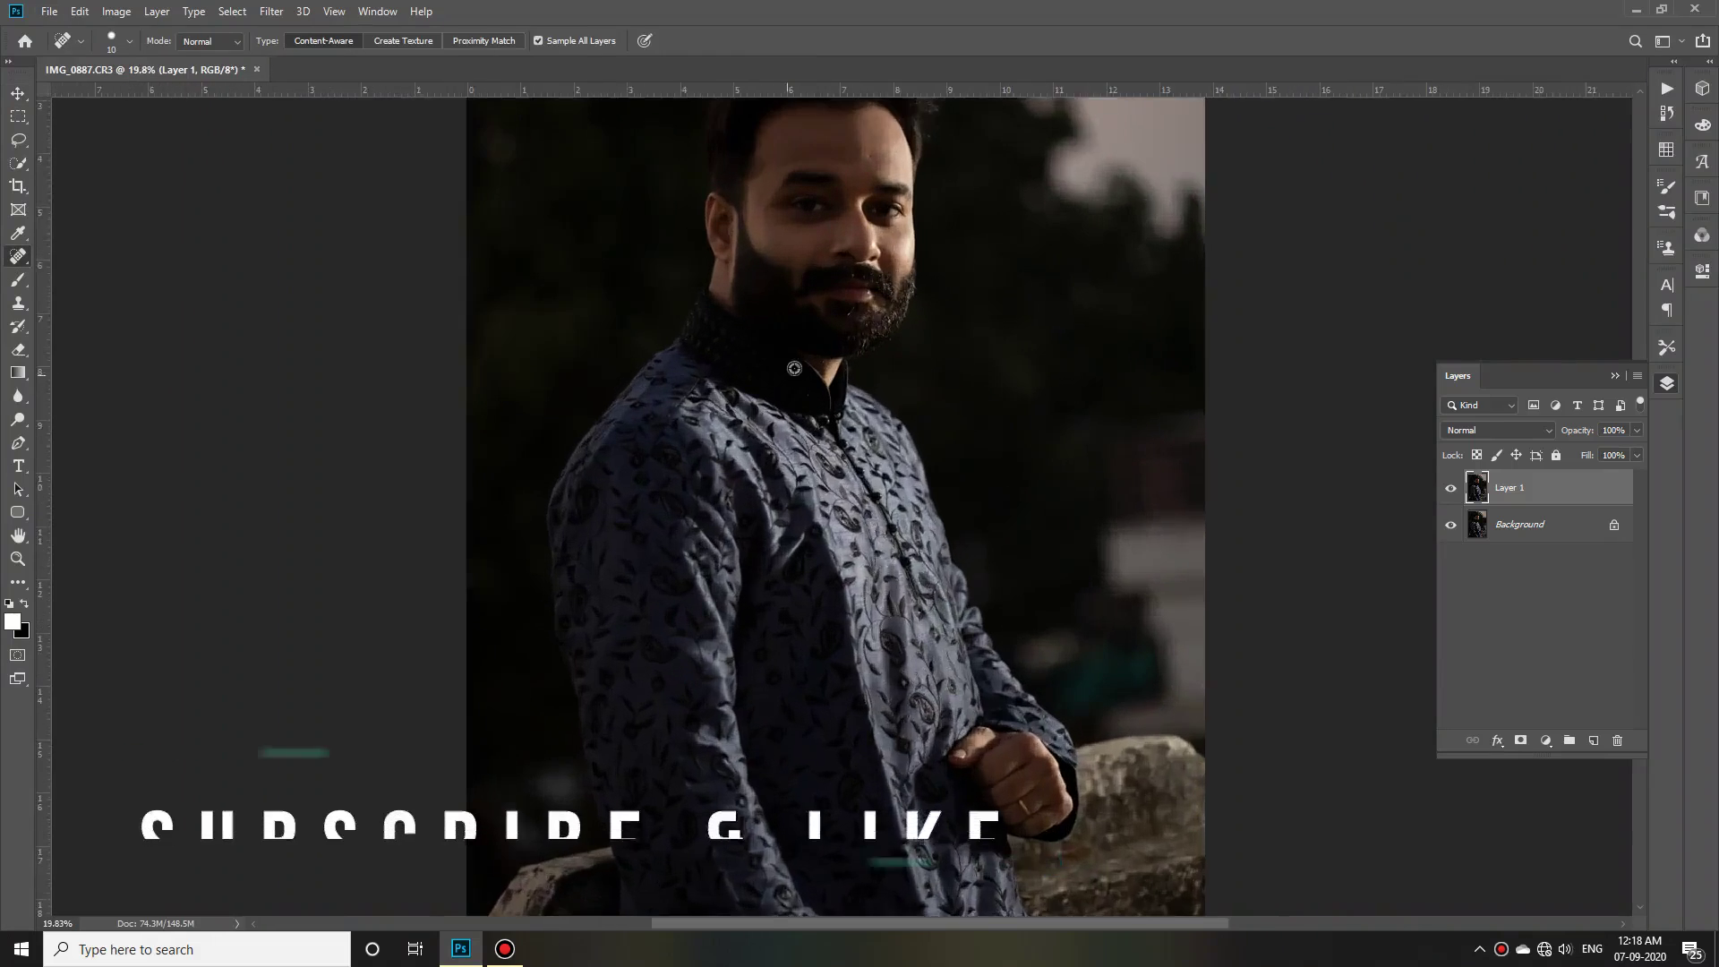
{"action": "scroll", "coordinate": [788, 376], "scroll_direction": "up", "scroll_amount": 3}
{"action": "scroll", "coordinate": [792, 420], "scroll_direction": "up", "scroll_amount": 3}
{"action": "scroll", "coordinate": [792, 428], "scroll_direction": "up", "scroll_amount": 3}
{"action": "scroll", "coordinate": [792, 428], "scroll_direction": "up", "scroll_amount": 1}
{"action": "key", "text": "bracketleft"}
{"action": "left_click_drag", "start_coordinate": [786, 251], "coordinate": [783, 283]}
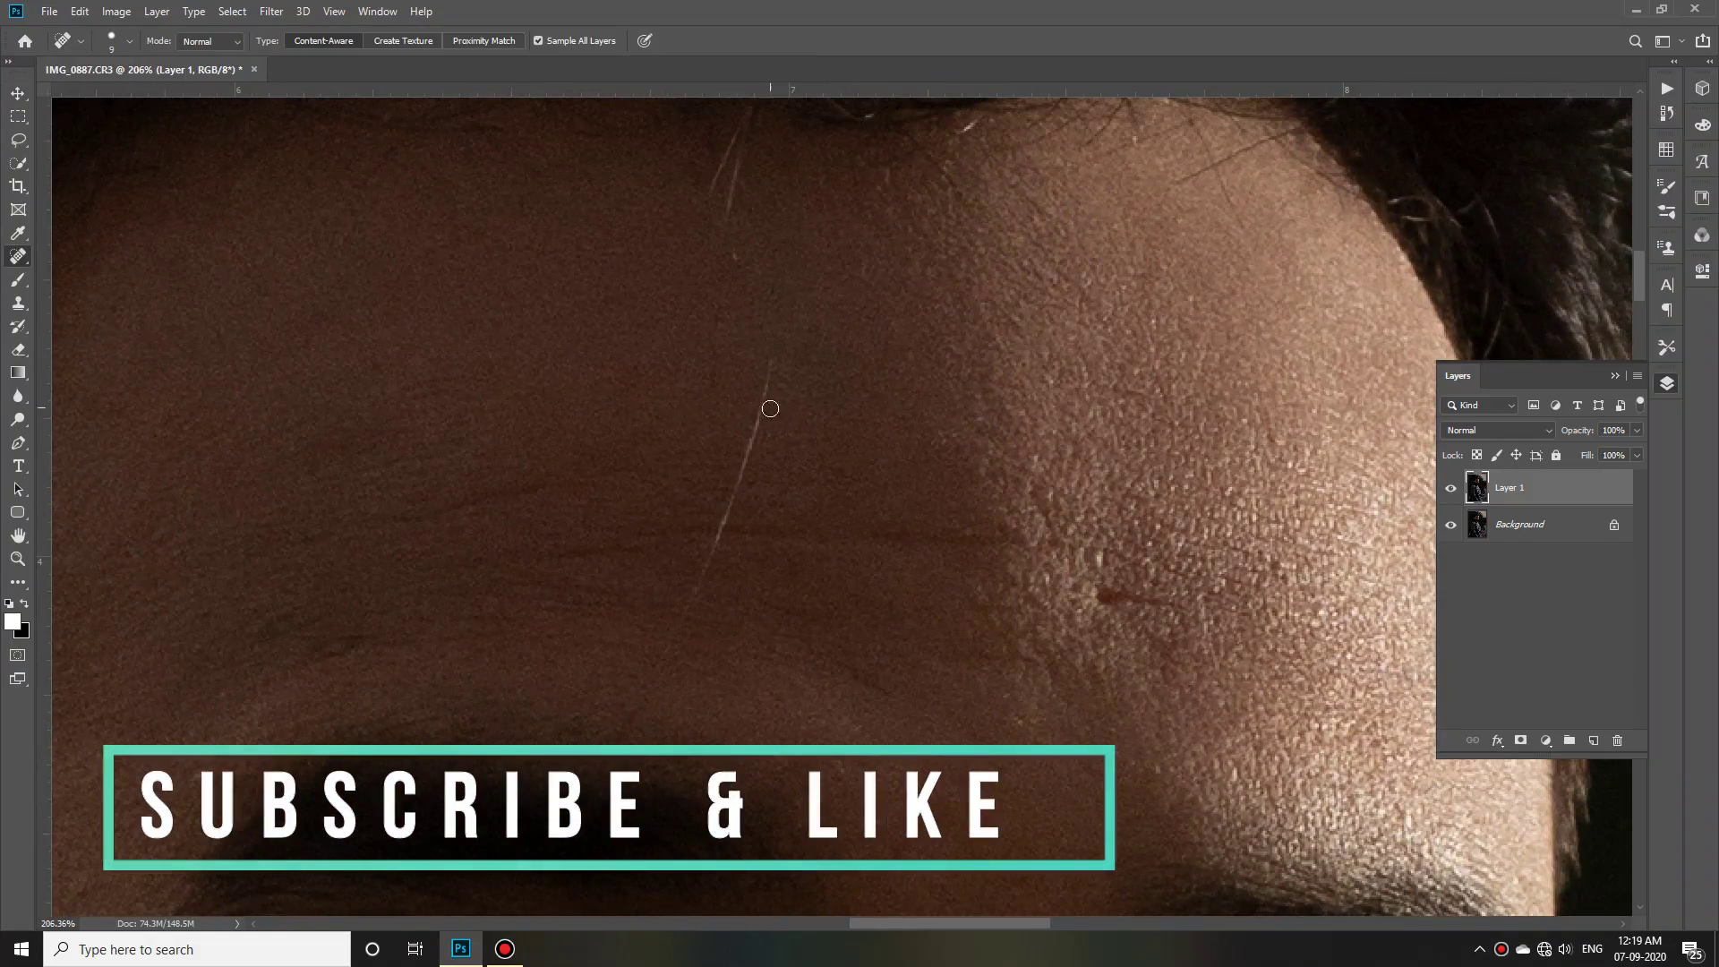
{"action": "left_click", "coordinate": [672, 637], "text": "alt"}
{"action": "left_click", "coordinate": [847, 364]}
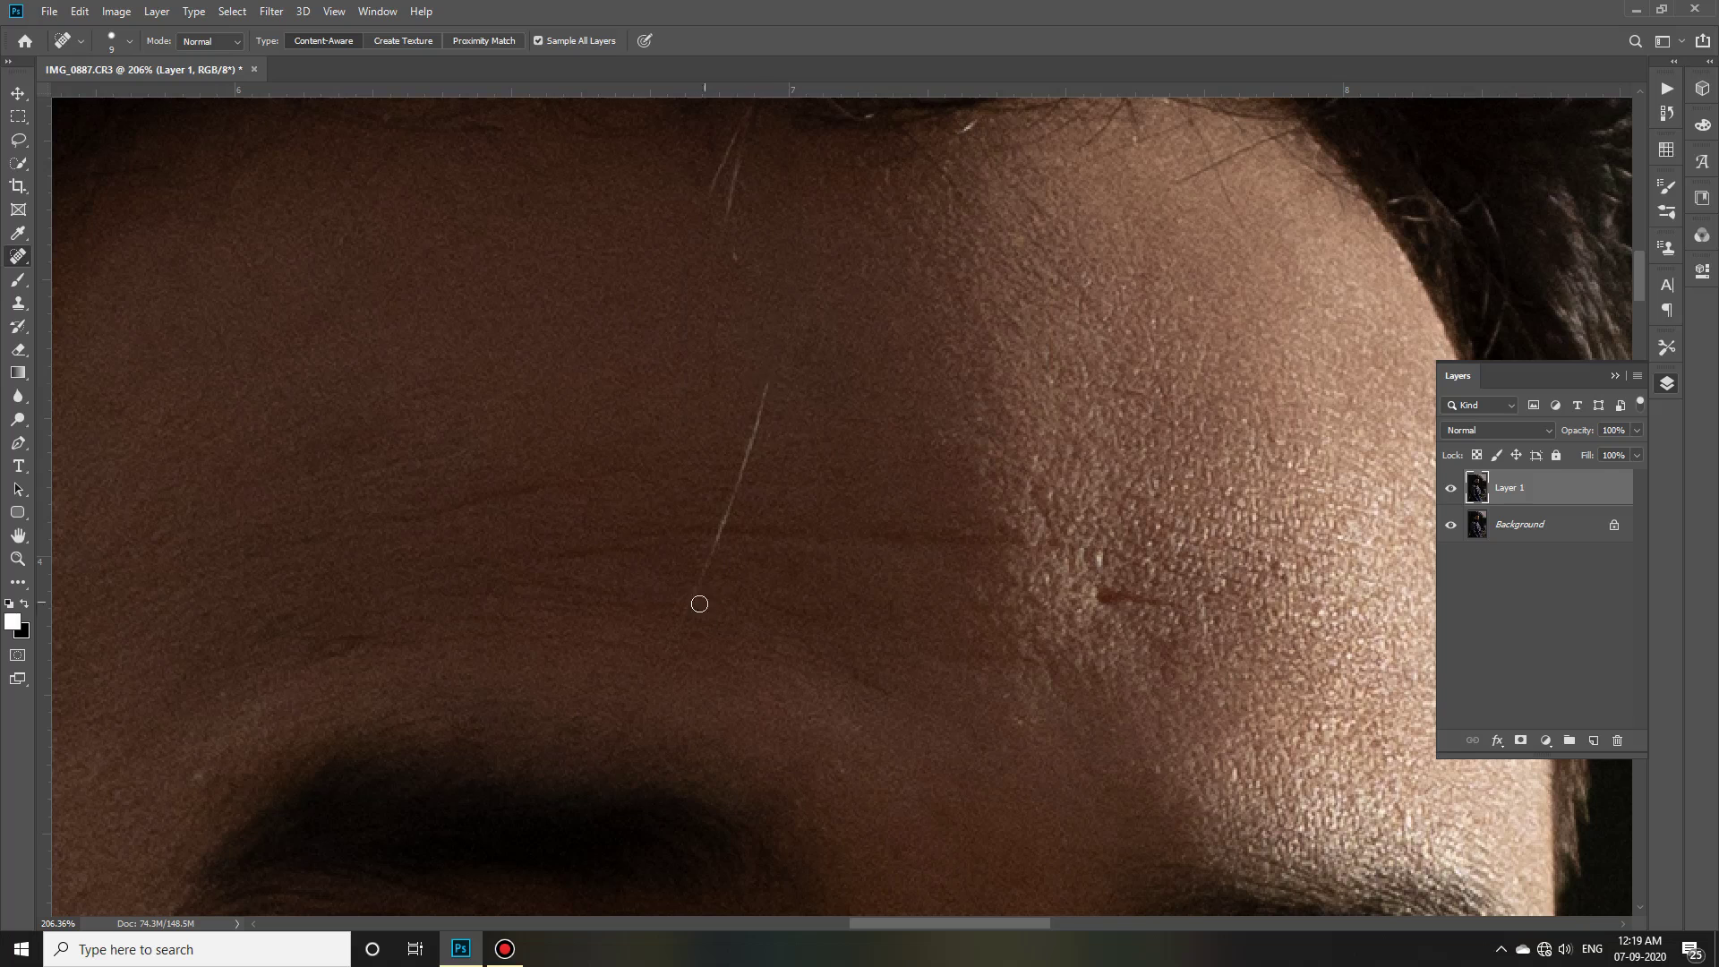
{"action": "left_click_drag", "start_coordinate": [770, 364], "coordinate": [647, 662]}
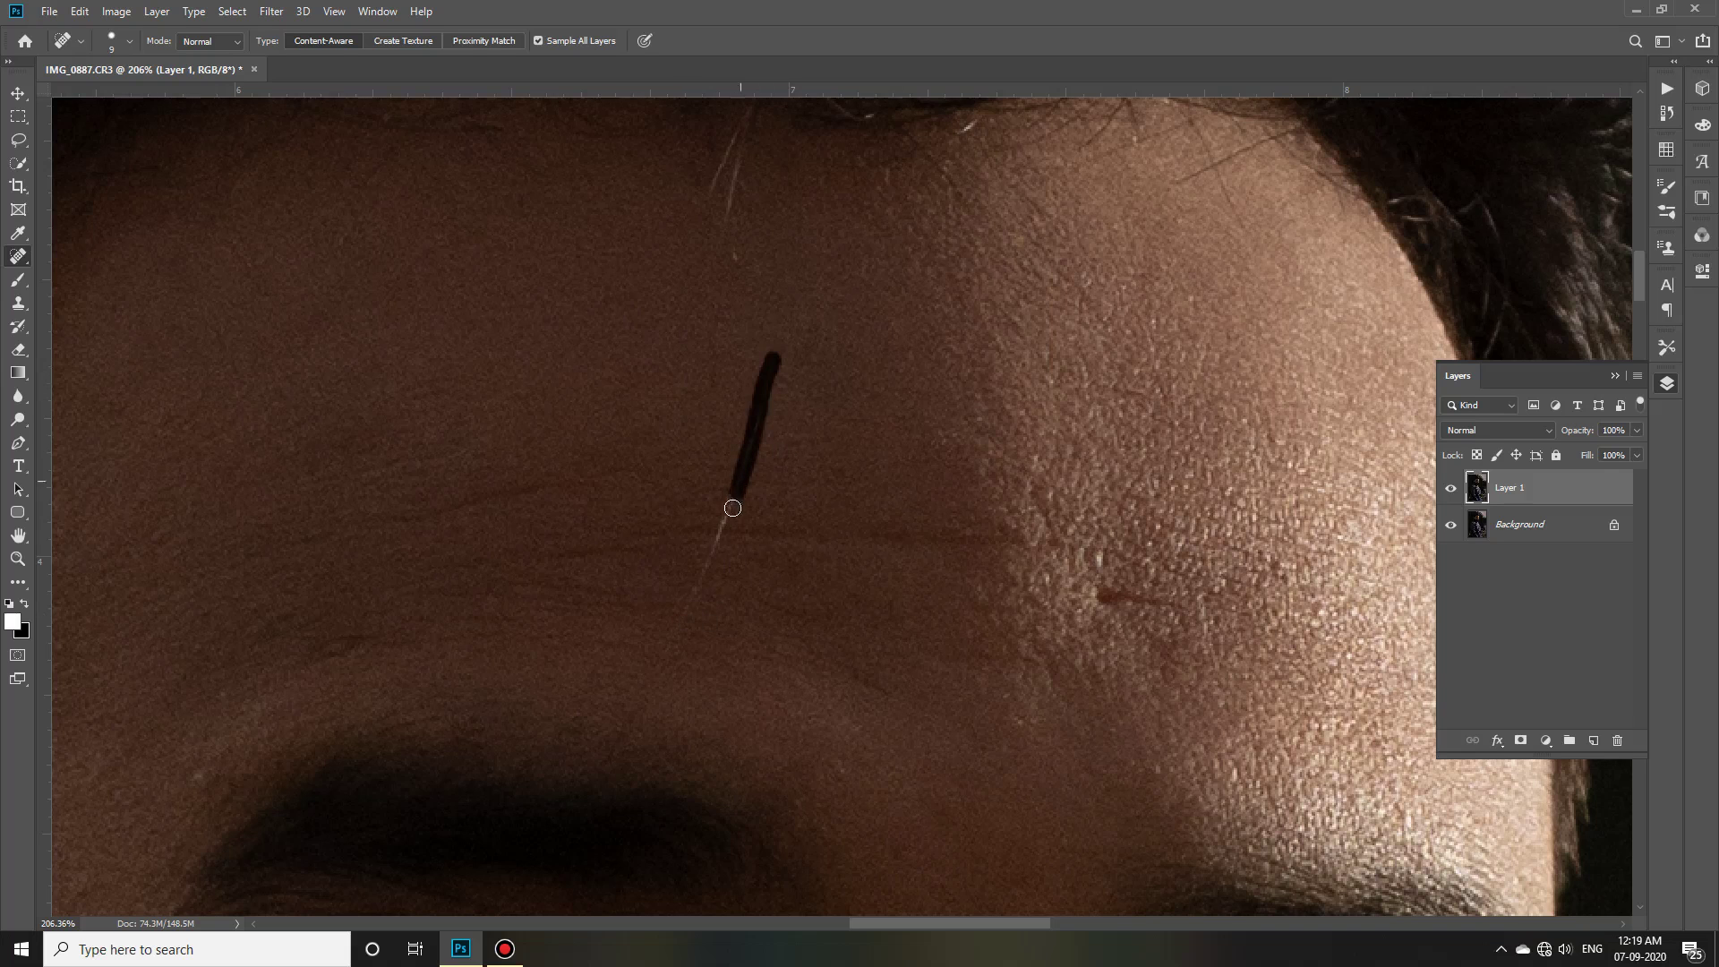
{"action": "scroll", "coordinate": [1041, 581], "scroll_direction": "down", "scroll_amount": 1}
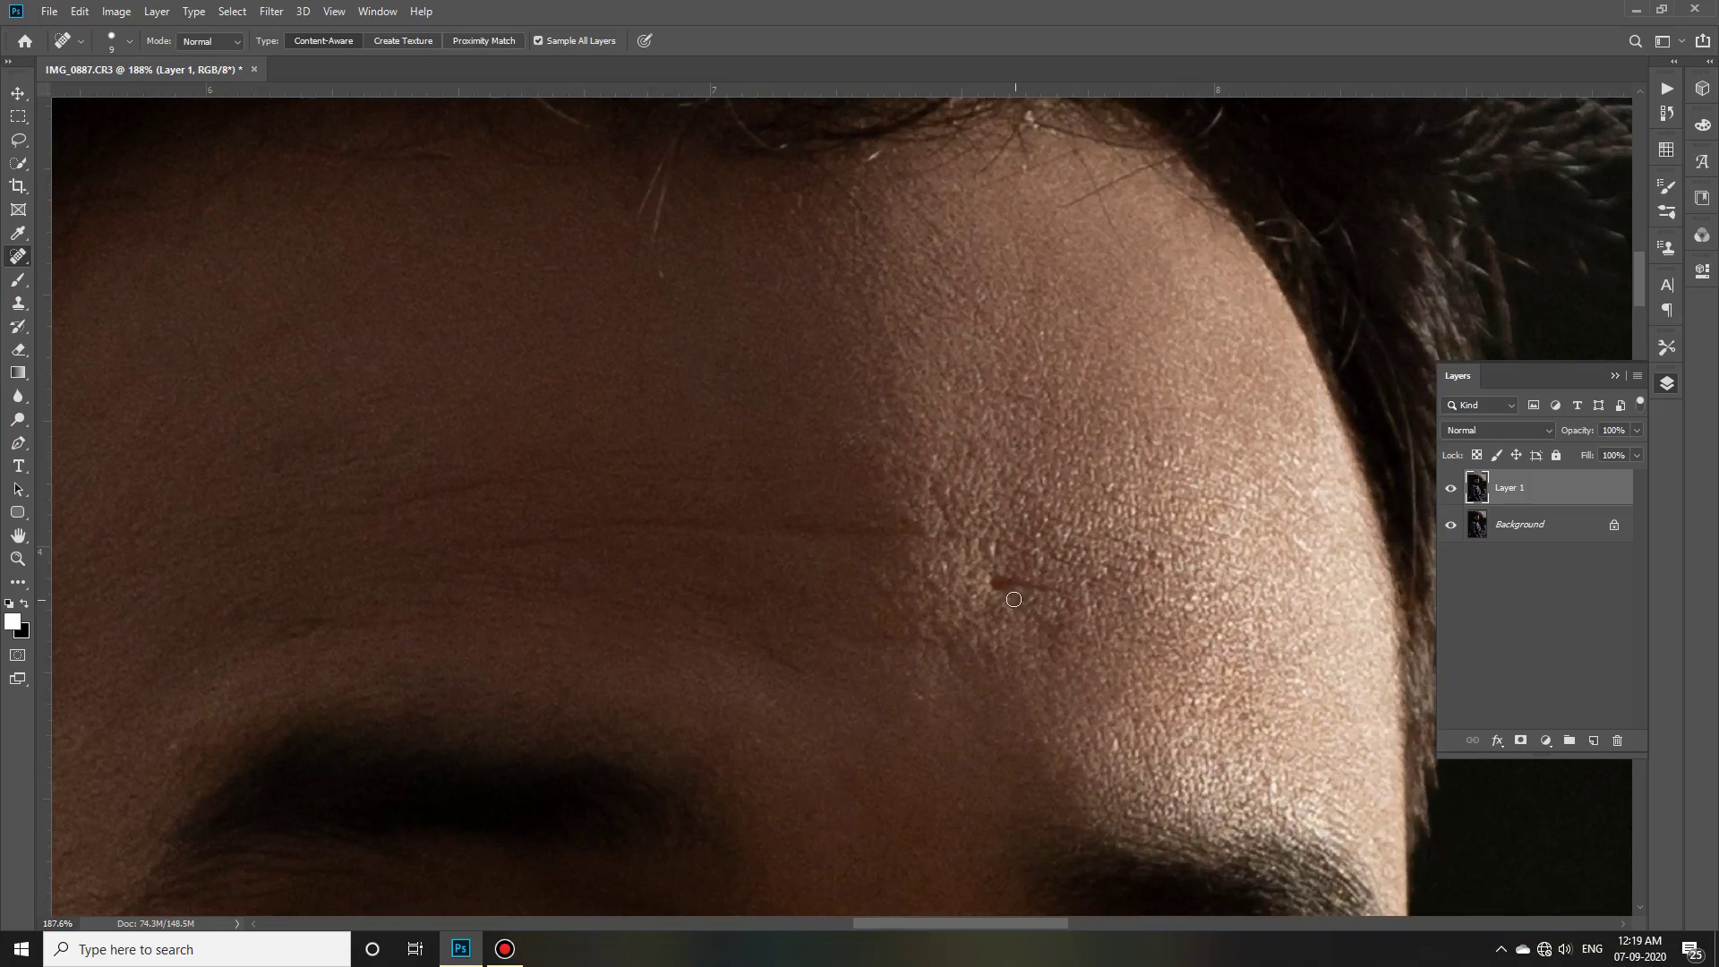
Heal the remaining forehead blemishes, then duplicate the retouched layer as Layer 1.
{"action": "left_click_drag", "start_coordinate": [597, 522], "coordinate": [875, 533]}
{"action": "left_click", "coordinate": [462, 550]}
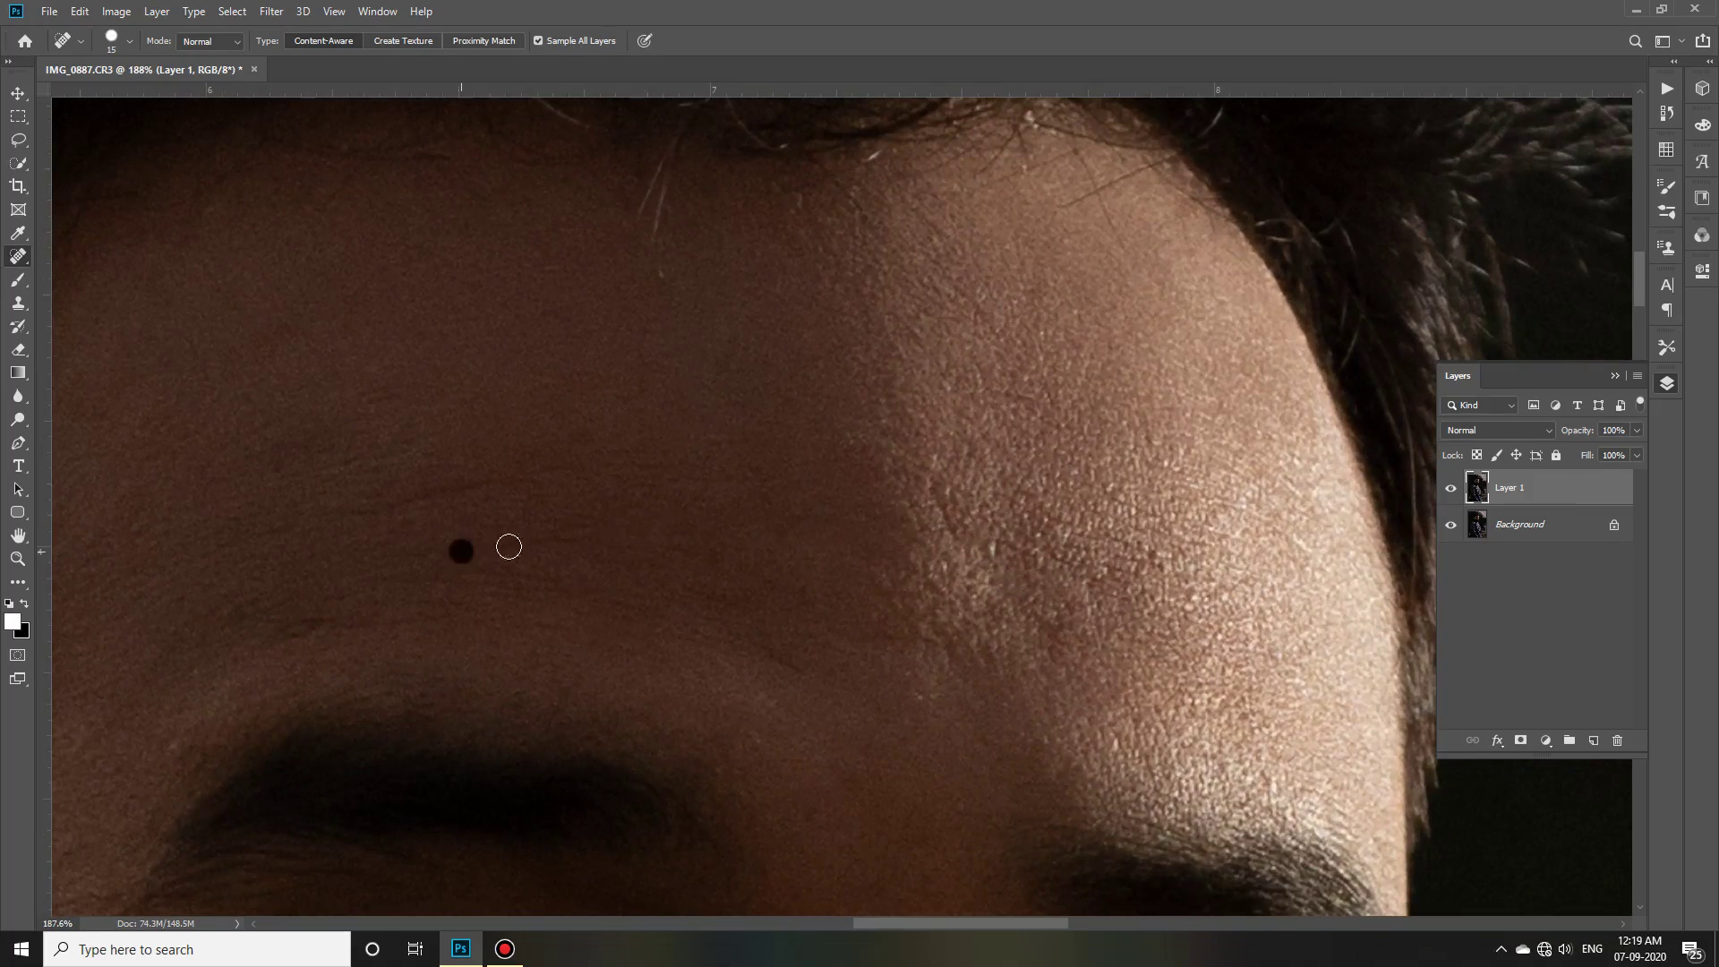
{"action": "scroll", "coordinate": [573, 555], "scroll_direction": "left", "scroll_amount": 5}
{"action": "left_click_drag", "start_coordinate": [715, 624], "coordinate": [645, 654]}
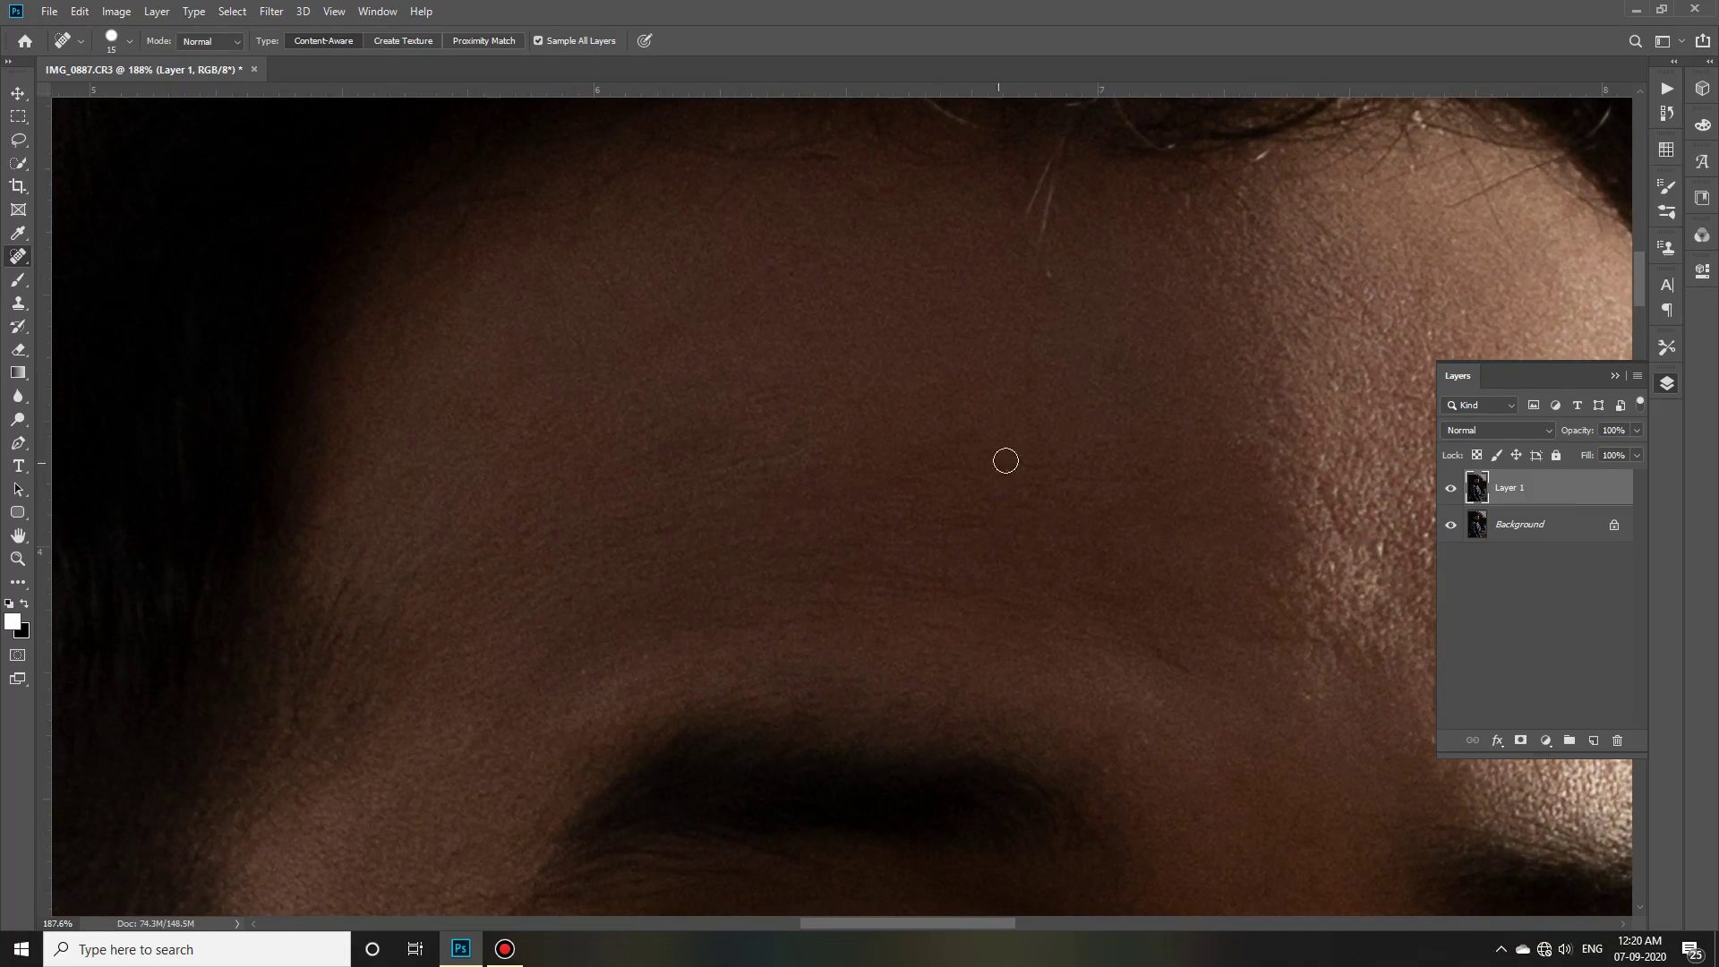
{"action": "scroll", "coordinate": [821, 642], "scroll_direction": "down", "scroll_amount": 4}
{"action": "scroll", "coordinate": [1110, 537], "scroll_direction": "up", "scroll_amount": 3}
{"action": "left_click_drag", "start_coordinate": [1107, 526], "coordinate": [1110, 551]}
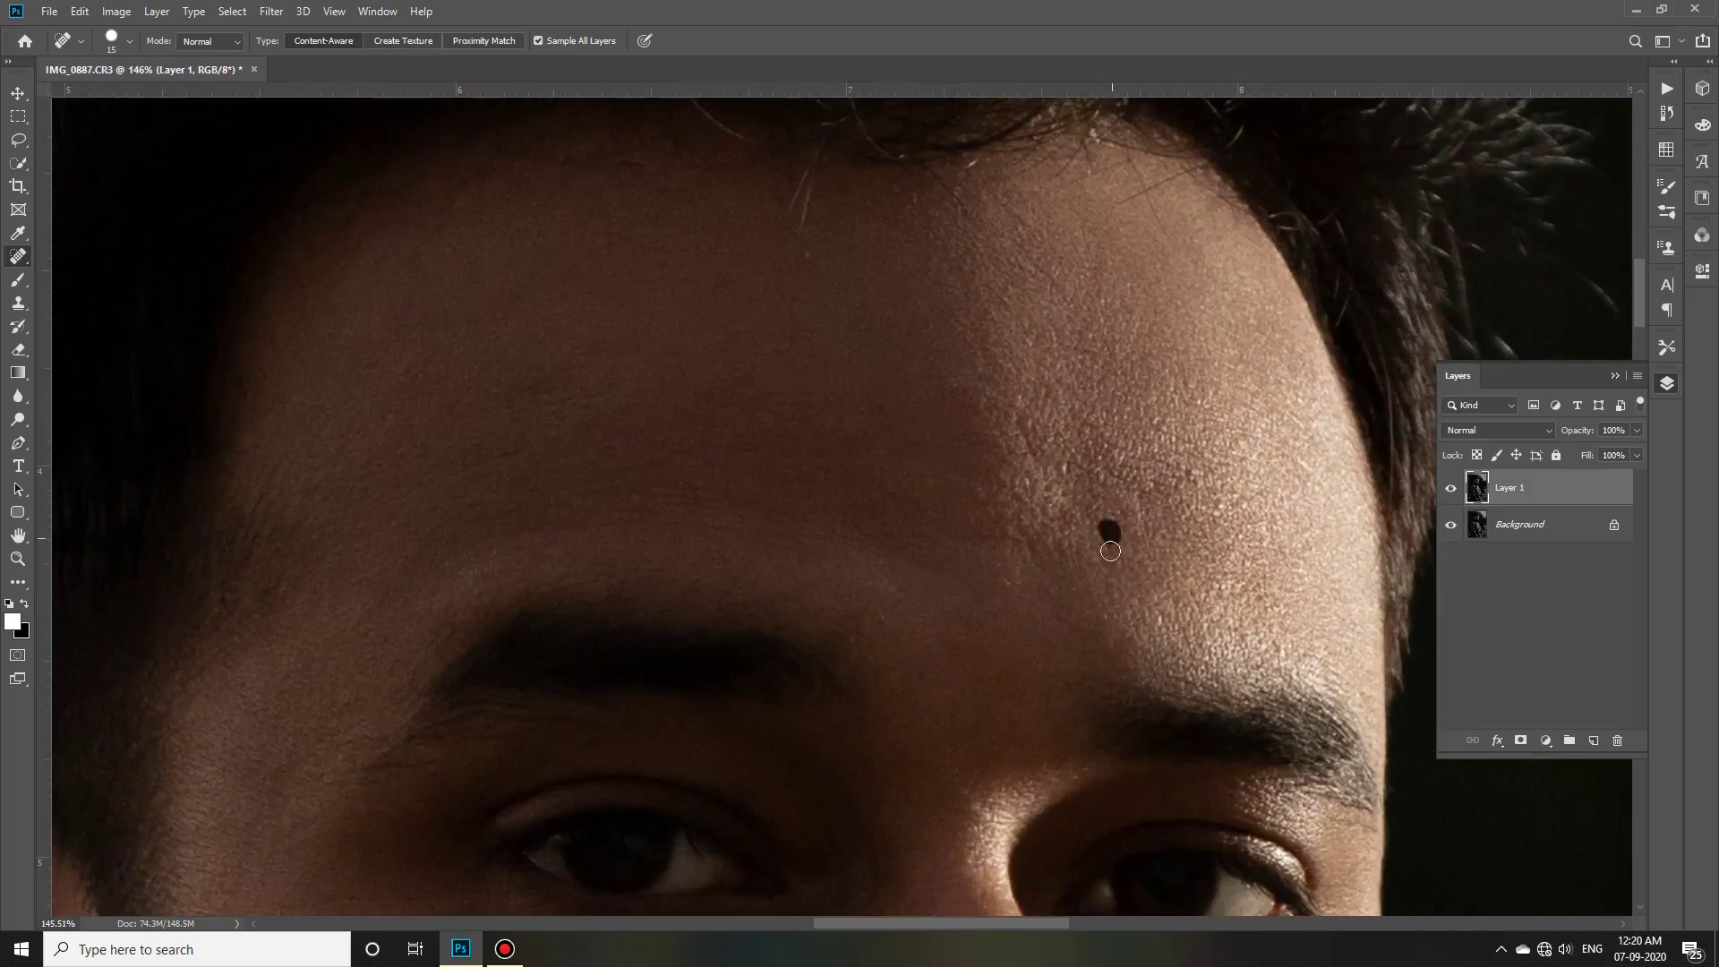
{"action": "scroll", "coordinate": [1028, 445], "scroll_direction": "down", "scroll_amount": 2}
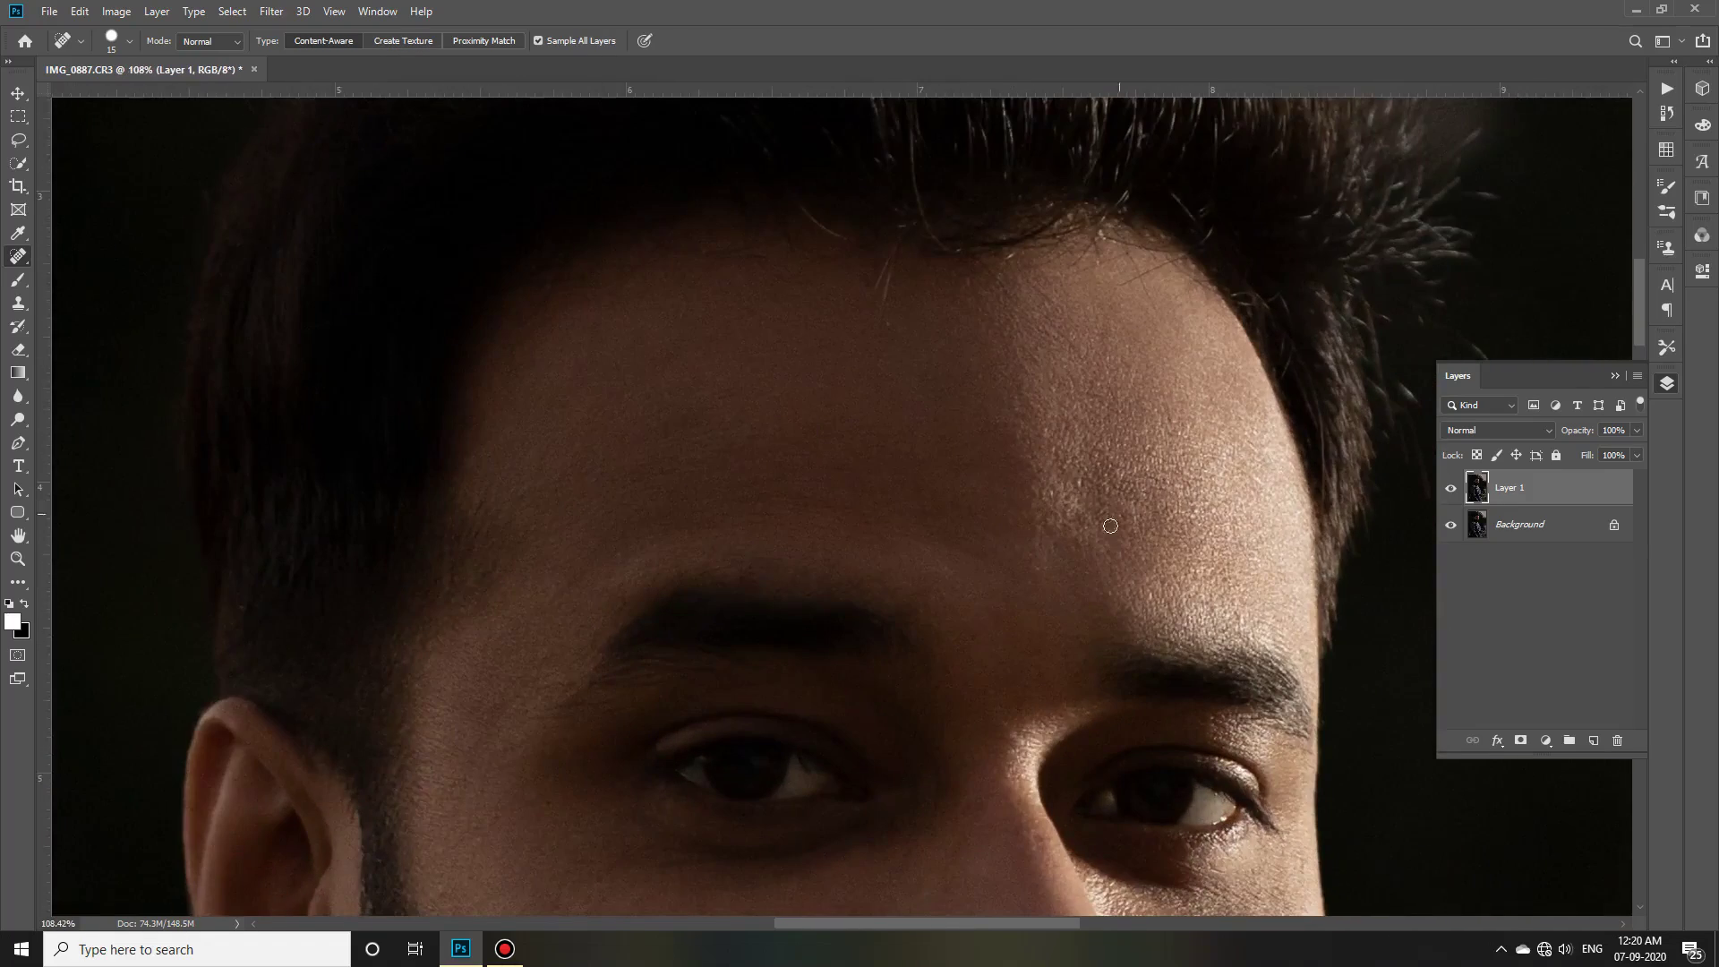
{"action": "scroll", "coordinate": [1110, 526], "scroll_direction": "down", "scroll_amount": 2}
{"action": "scroll", "coordinate": [412, 586], "scroll_direction": "up", "scroll_amount": 4}
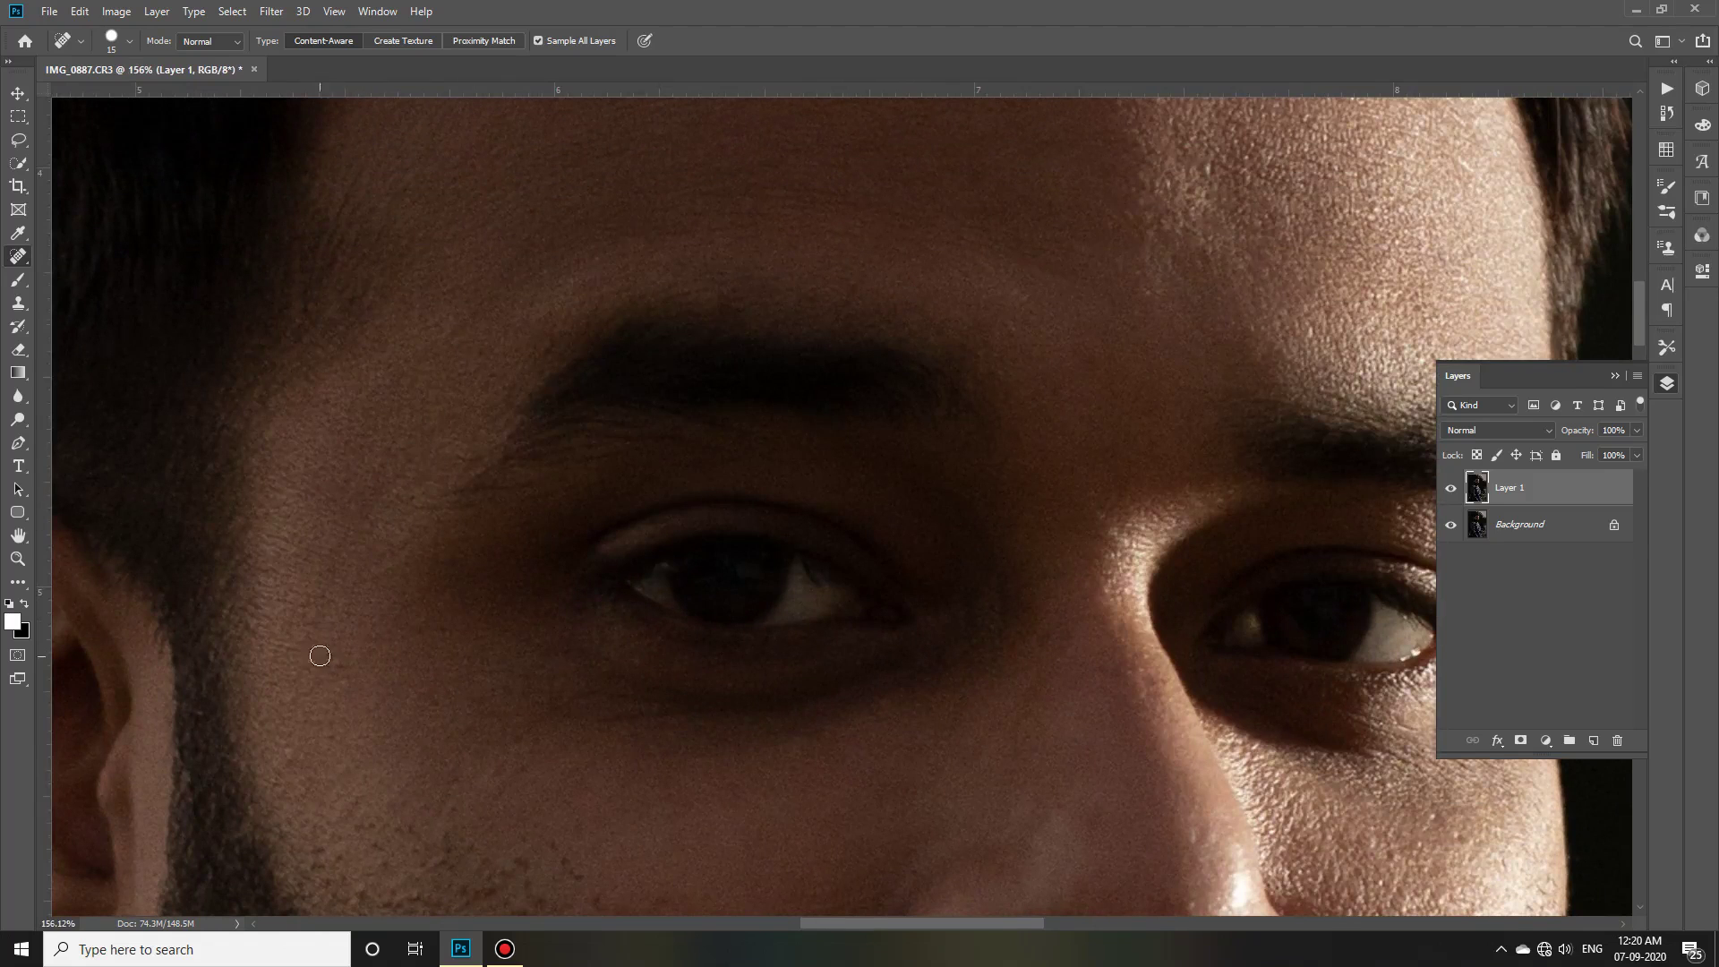
{"action": "scroll", "coordinate": [1097, 640], "scroll_direction": "down", "scroll_amount": 4}
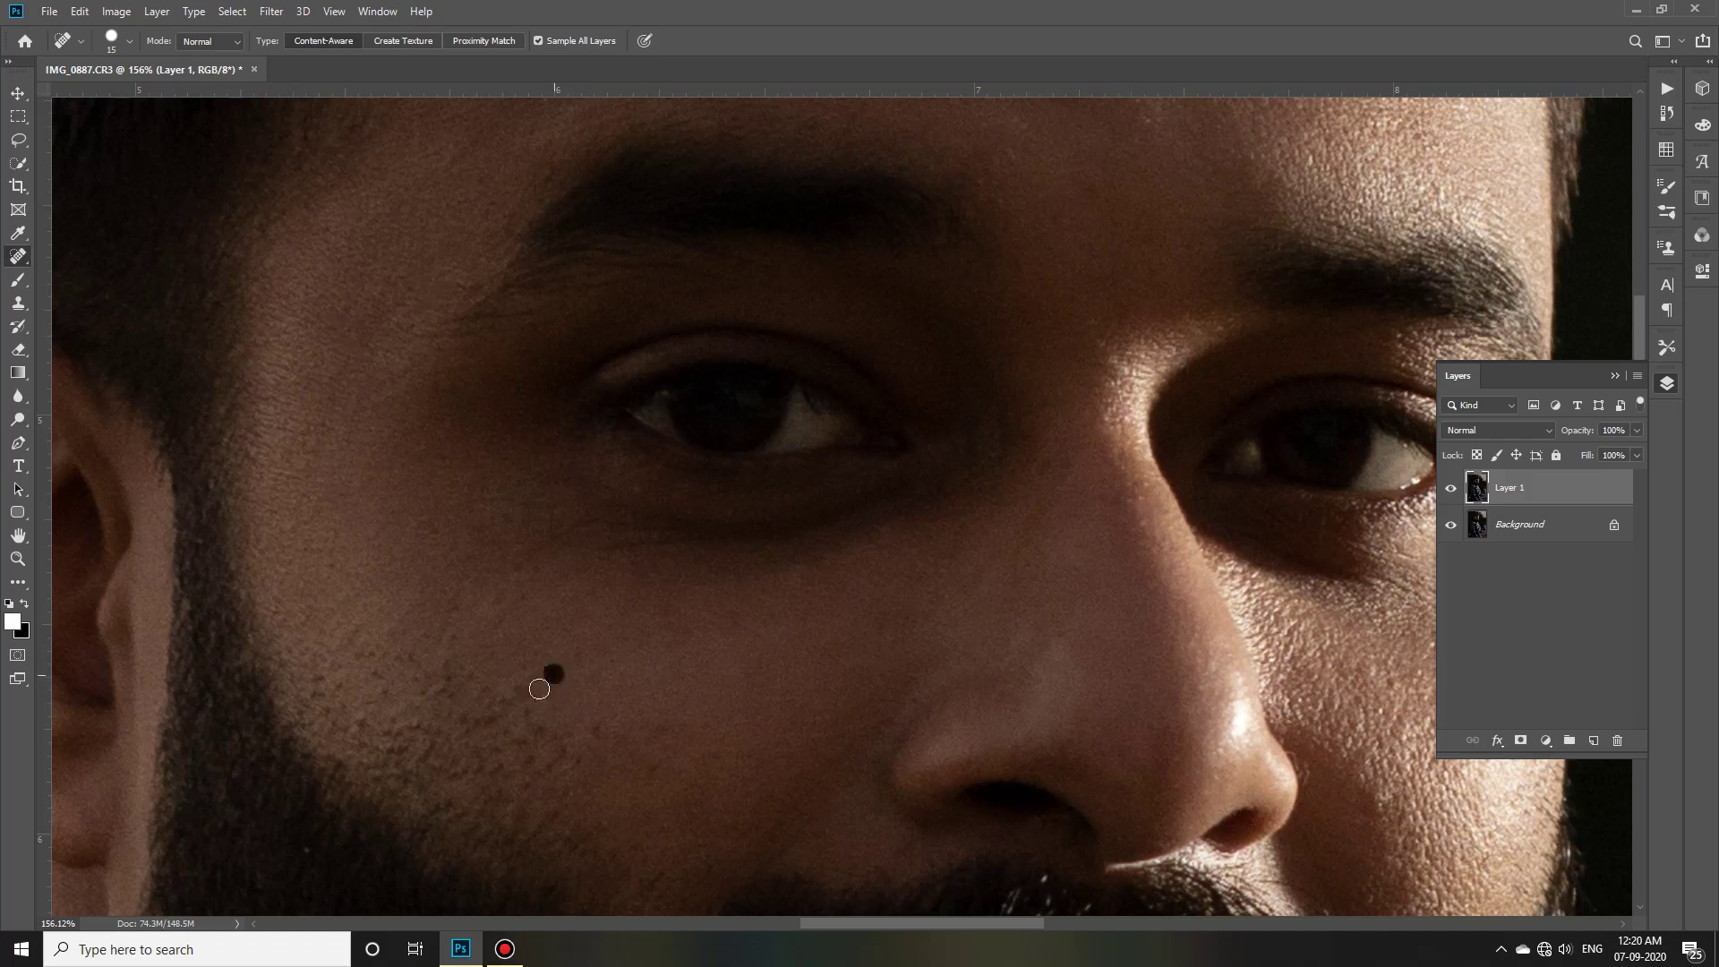
{"action": "scroll", "coordinate": [735, 615], "scroll_direction": "down", "scroll_amount": 3}
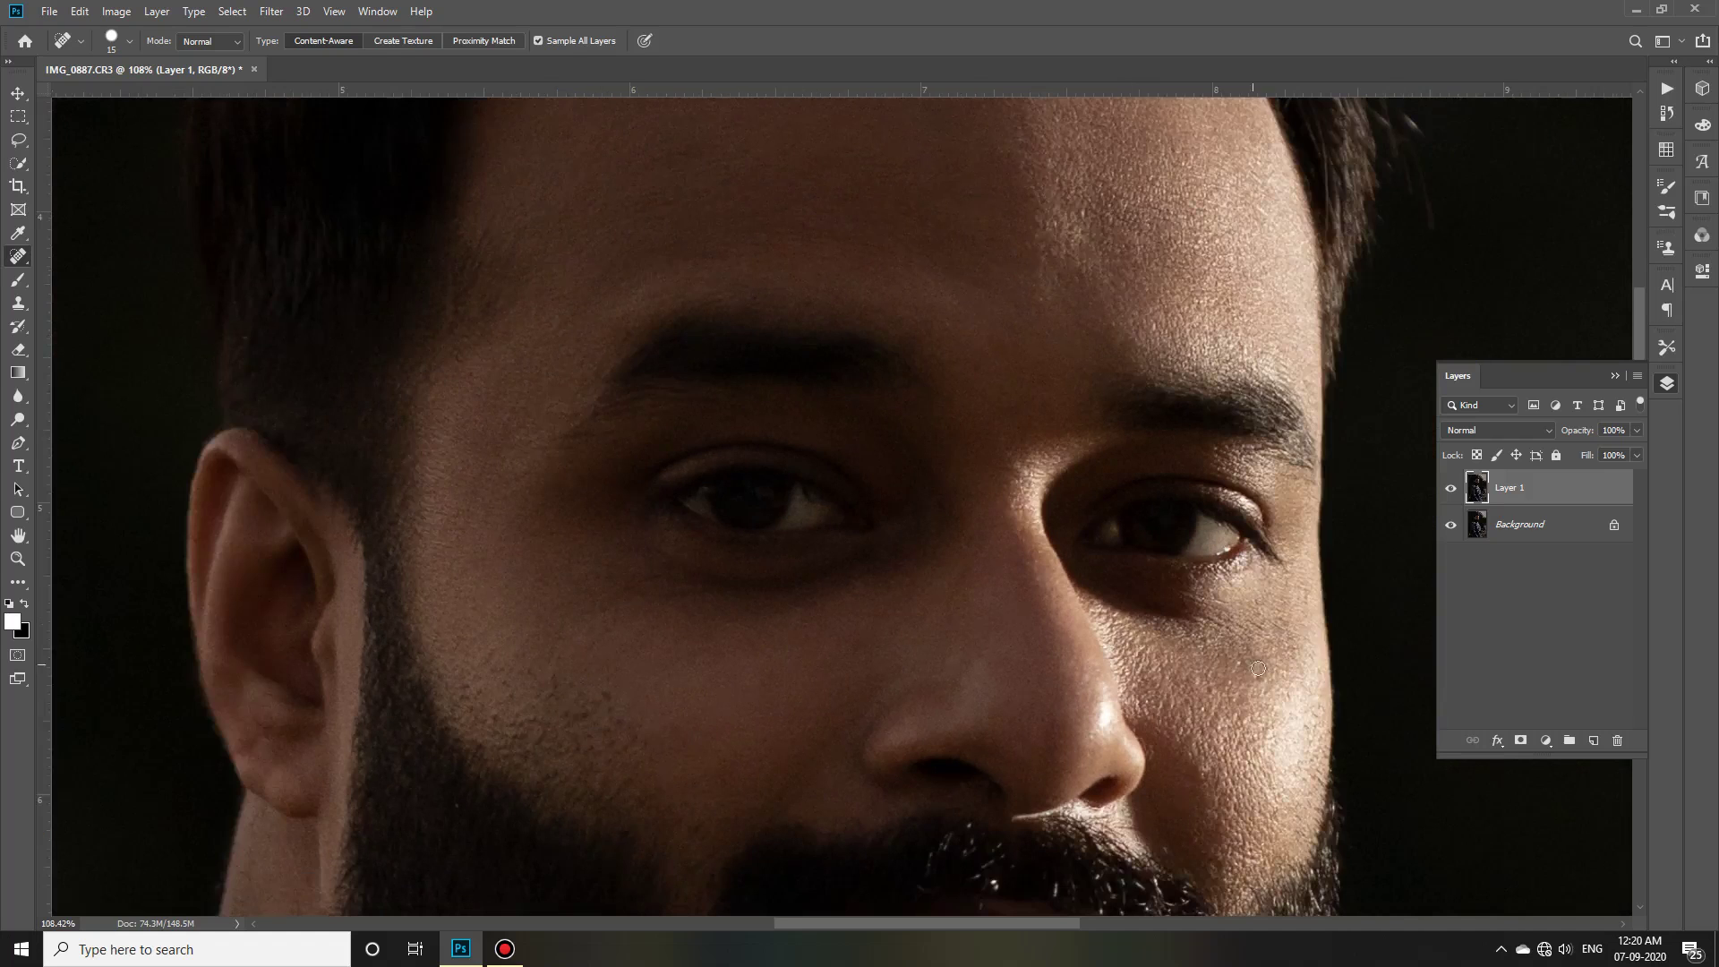
{"action": "scroll", "coordinate": [1264, 670], "scroll_direction": "down", "scroll_amount": 3}
{"action": "scroll", "coordinate": [1295, 673], "scroll_direction": "down", "scroll_amount": 3}
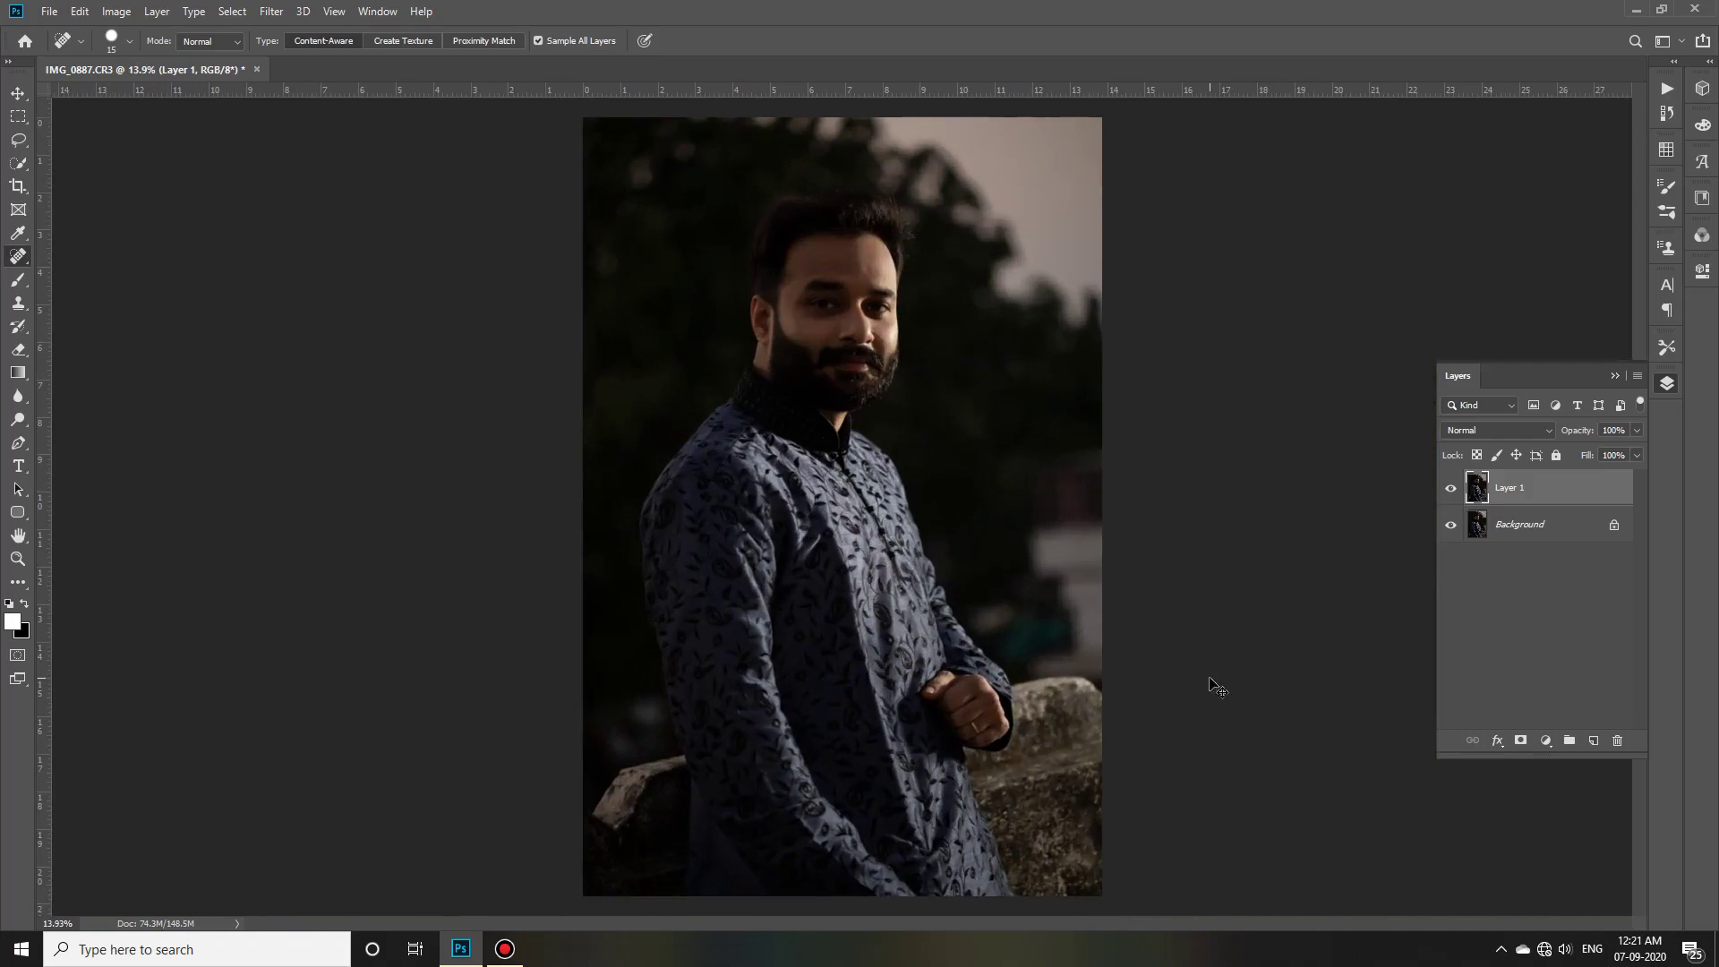
{"action": "key", "text": "ctrl+j"}
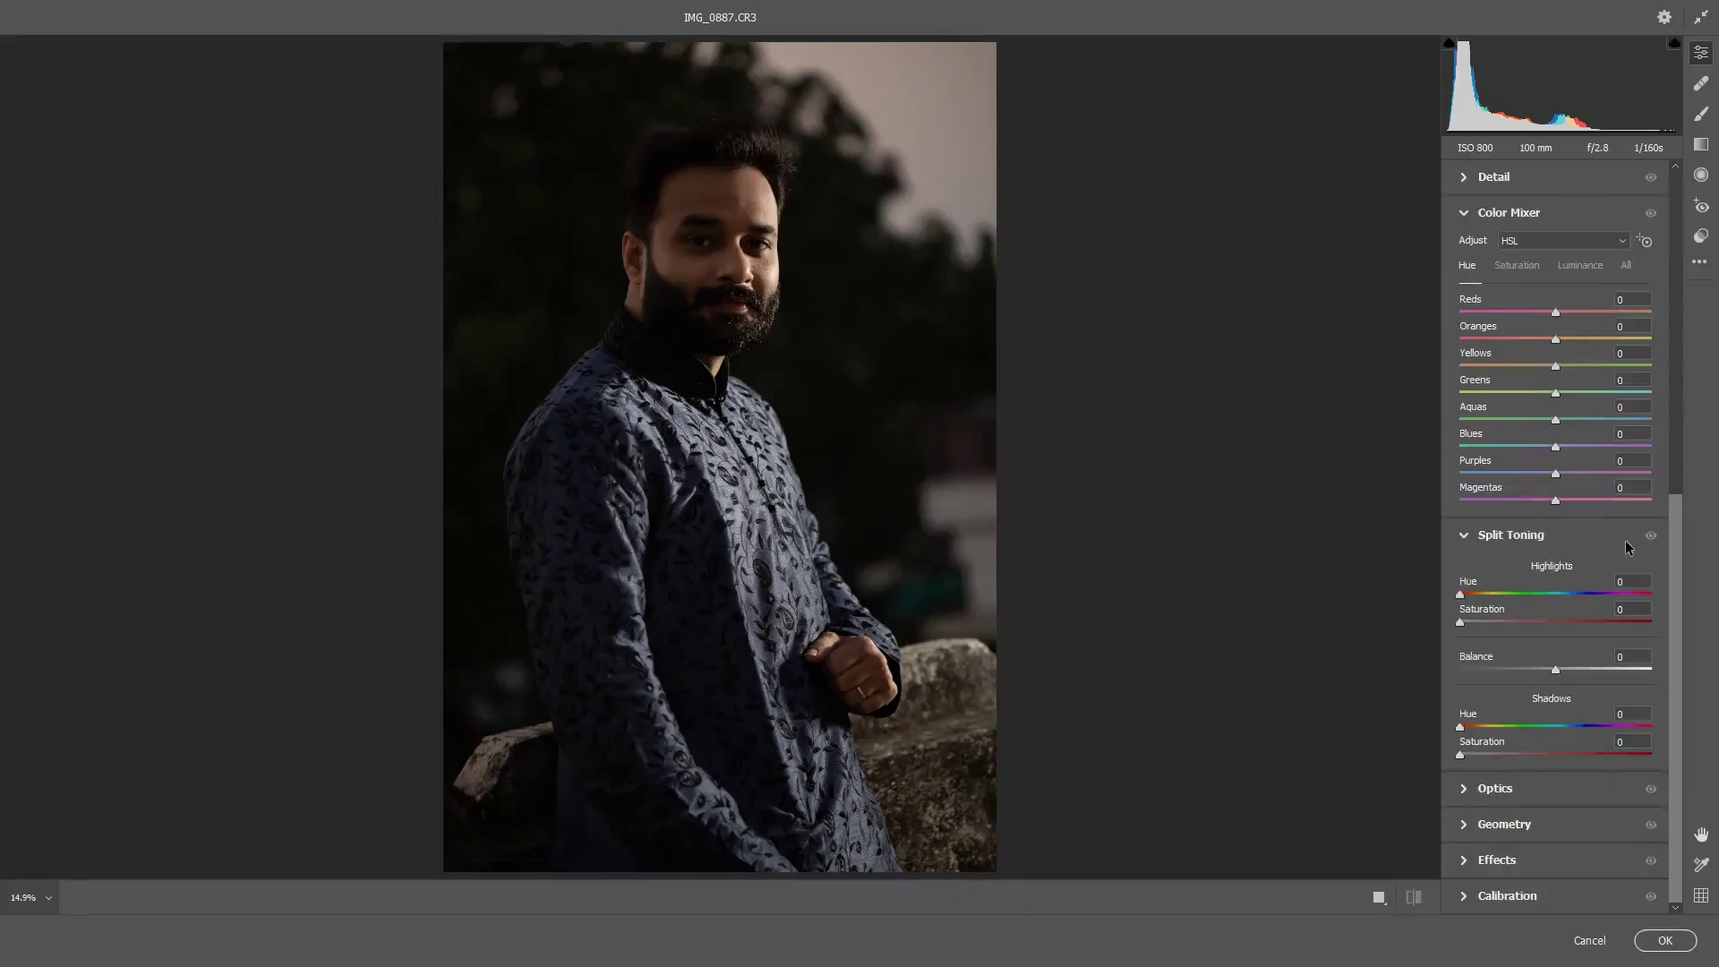
In Camera Raw, cool the temperature and darken the exposure, blacks, shadows and highlights.
{"action": "left_click_drag", "start_coordinate": [1570, 414], "coordinate": [1564, 415]}
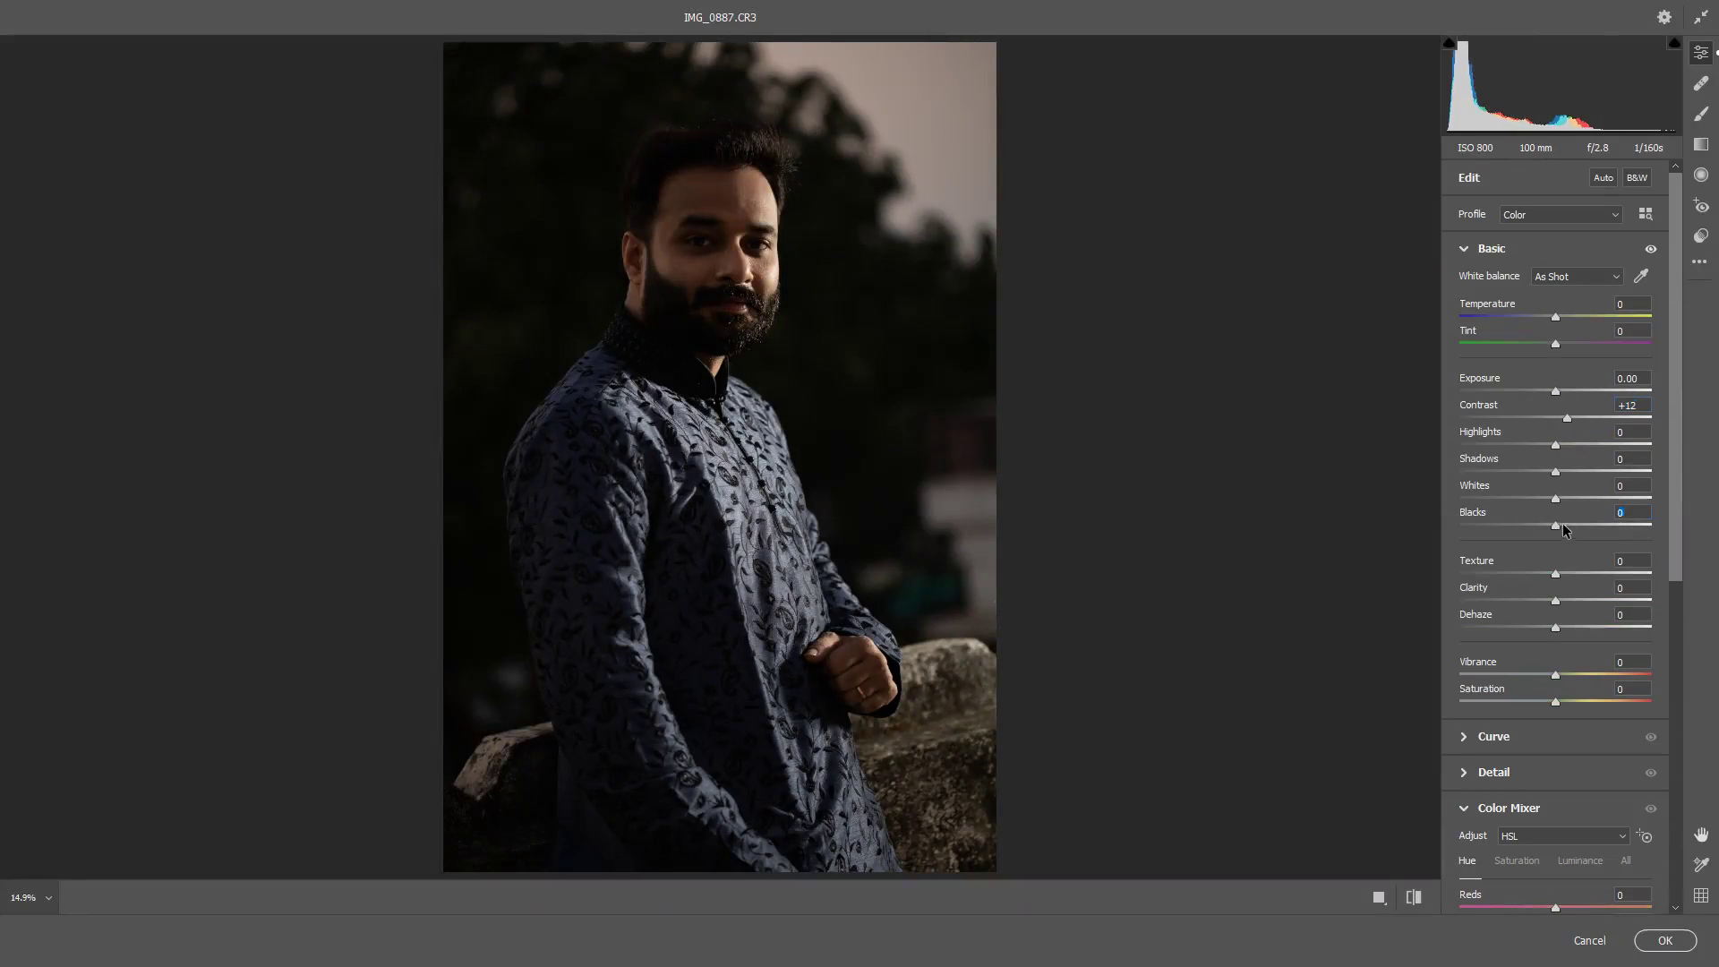
{"action": "mouse_move", "coordinate": [1555, 525]}
{"action": "left_mouse_down"}
{"action": "mouse_move", "coordinate": [1497, 515]}
{"action": "mouse_move", "coordinate": [1574, 524]}
{"action": "mouse_move", "coordinate": [1548, 528]}
{"action": "mouse_move", "coordinate": [1644, 486]}
{"action": "left_mouse_up"}
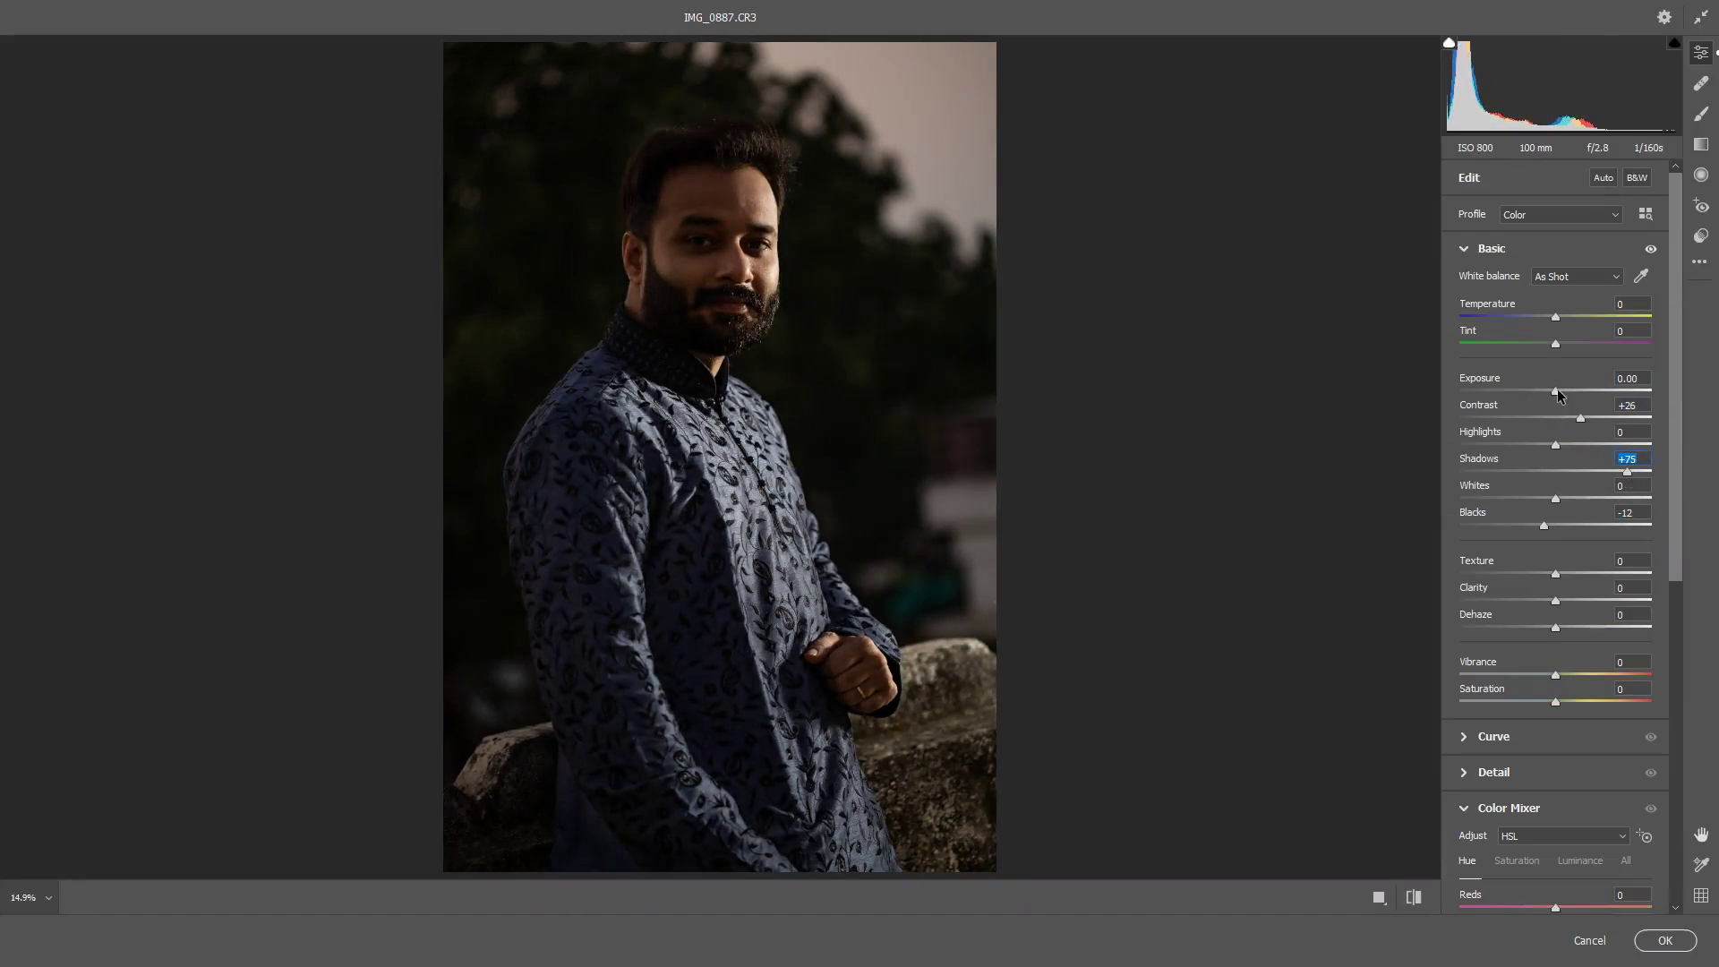
{"action": "left_click_drag", "start_coordinate": [1556, 391], "coordinate": [1589, 394]}
{"action": "left_click_drag", "start_coordinate": [1626, 475], "coordinate": [1576, 472]}
{"action": "mouse_move", "coordinate": [1583, 392]}
{"action": "left_mouse_down"}
{"action": "mouse_move", "coordinate": [1544, 399]}
{"action": "mouse_move", "coordinate": [1602, 420]}
{"action": "left_mouse_up"}
{"action": "left_click_drag", "start_coordinate": [1557, 315], "coordinate": [1531, 321]}
{"action": "mouse_move", "coordinate": [1608, 417]}
{"action": "left_mouse_down"}
{"action": "mouse_move", "coordinate": [1522, 452]}
{"action": "mouse_move", "coordinate": [1604, 474]}
{"action": "left_mouse_up"}
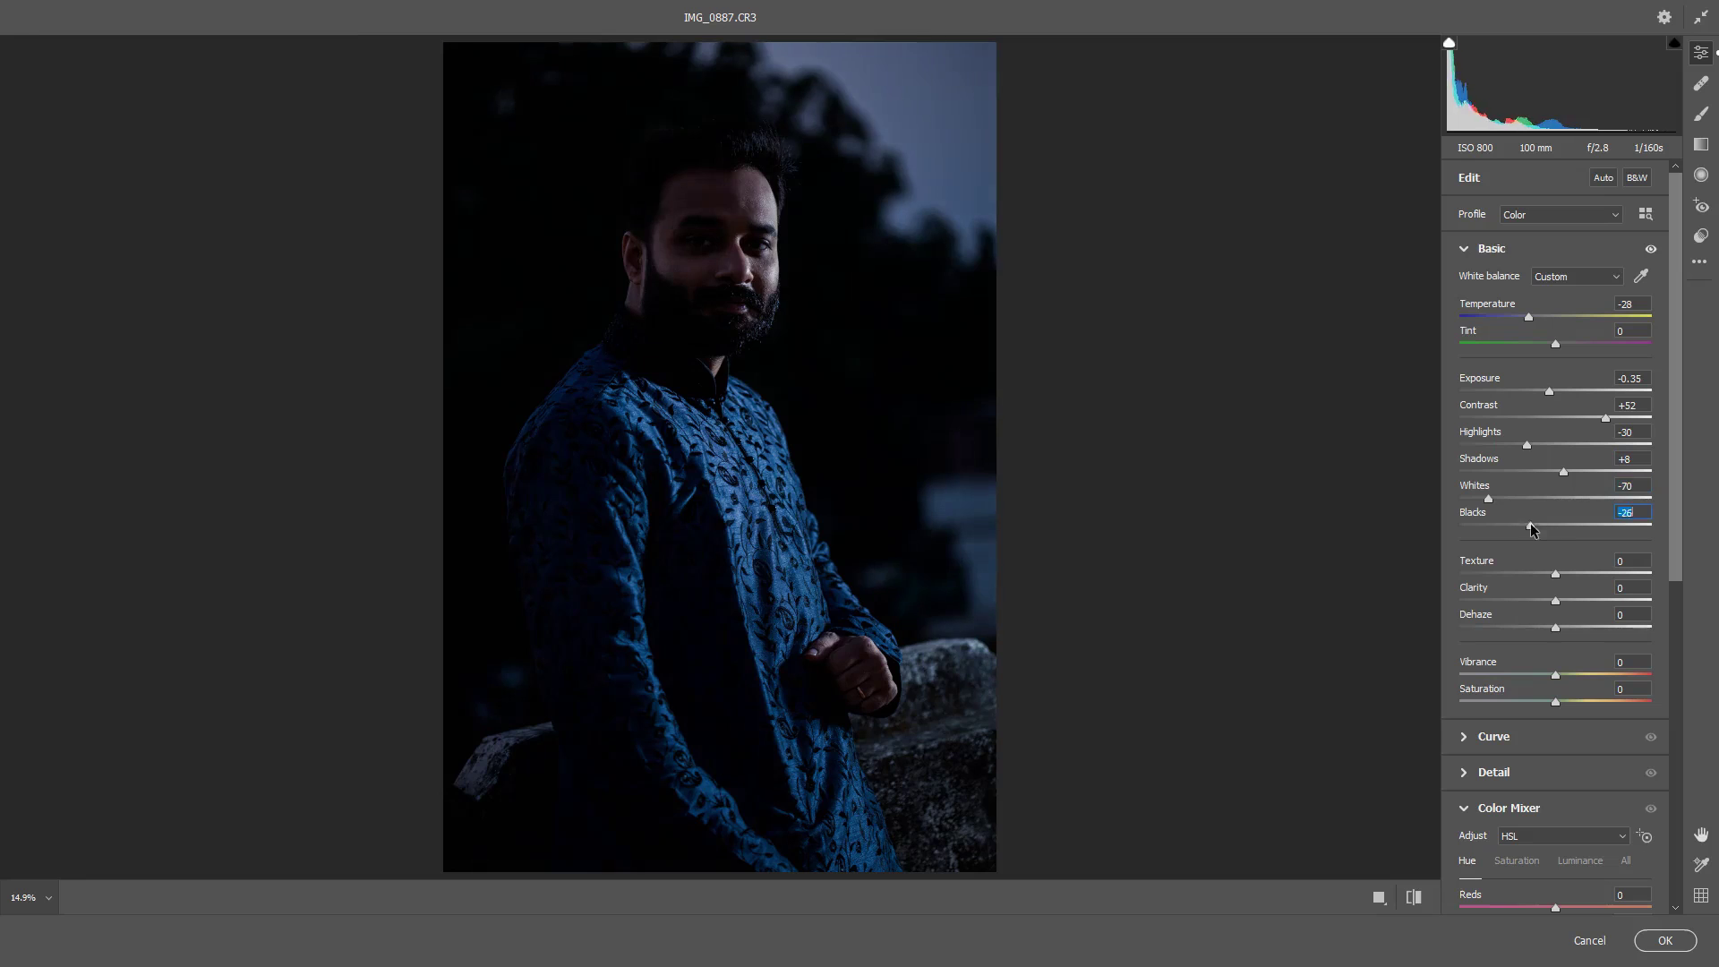
Shape a custom tone curve with a darkening point and a raised upper point.
{"action": "scroll", "coordinate": [1559, 617], "scroll_direction": "down", "scroll_amount": 2}
{"action": "mouse_move", "coordinate": [1555, 504]}
{"action": "left_mouse_down"}
{"action": "mouse_move", "coordinate": [1568, 508]}
{"action": "mouse_move", "coordinate": [1510, 513]}
{"action": "left_mouse_up"}
{"action": "scroll", "coordinate": [1576, 517], "scroll_direction": "down", "scroll_amount": 3}
{"action": "left_click", "coordinate": [1522, 306]}
{"action": "left_click_drag", "start_coordinate": [1596, 424], "coordinate": [1637, 378]}
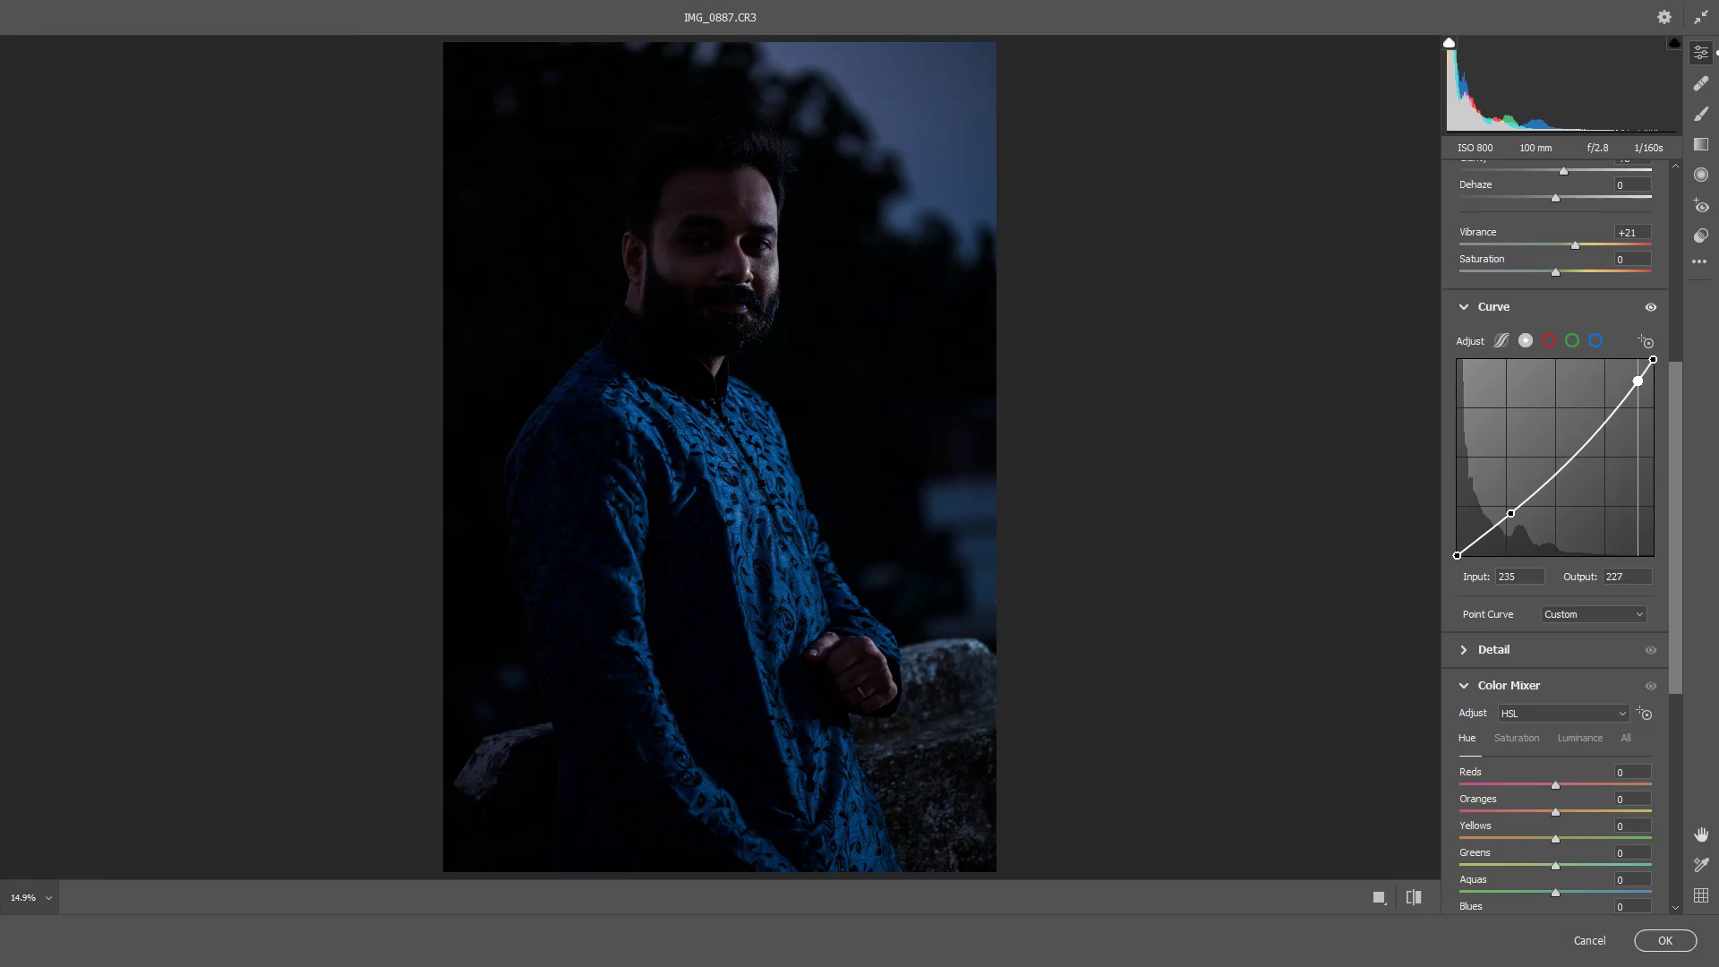
{"action": "left_click_drag", "start_coordinate": [1637, 383], "coordinate": [1634, 381]}
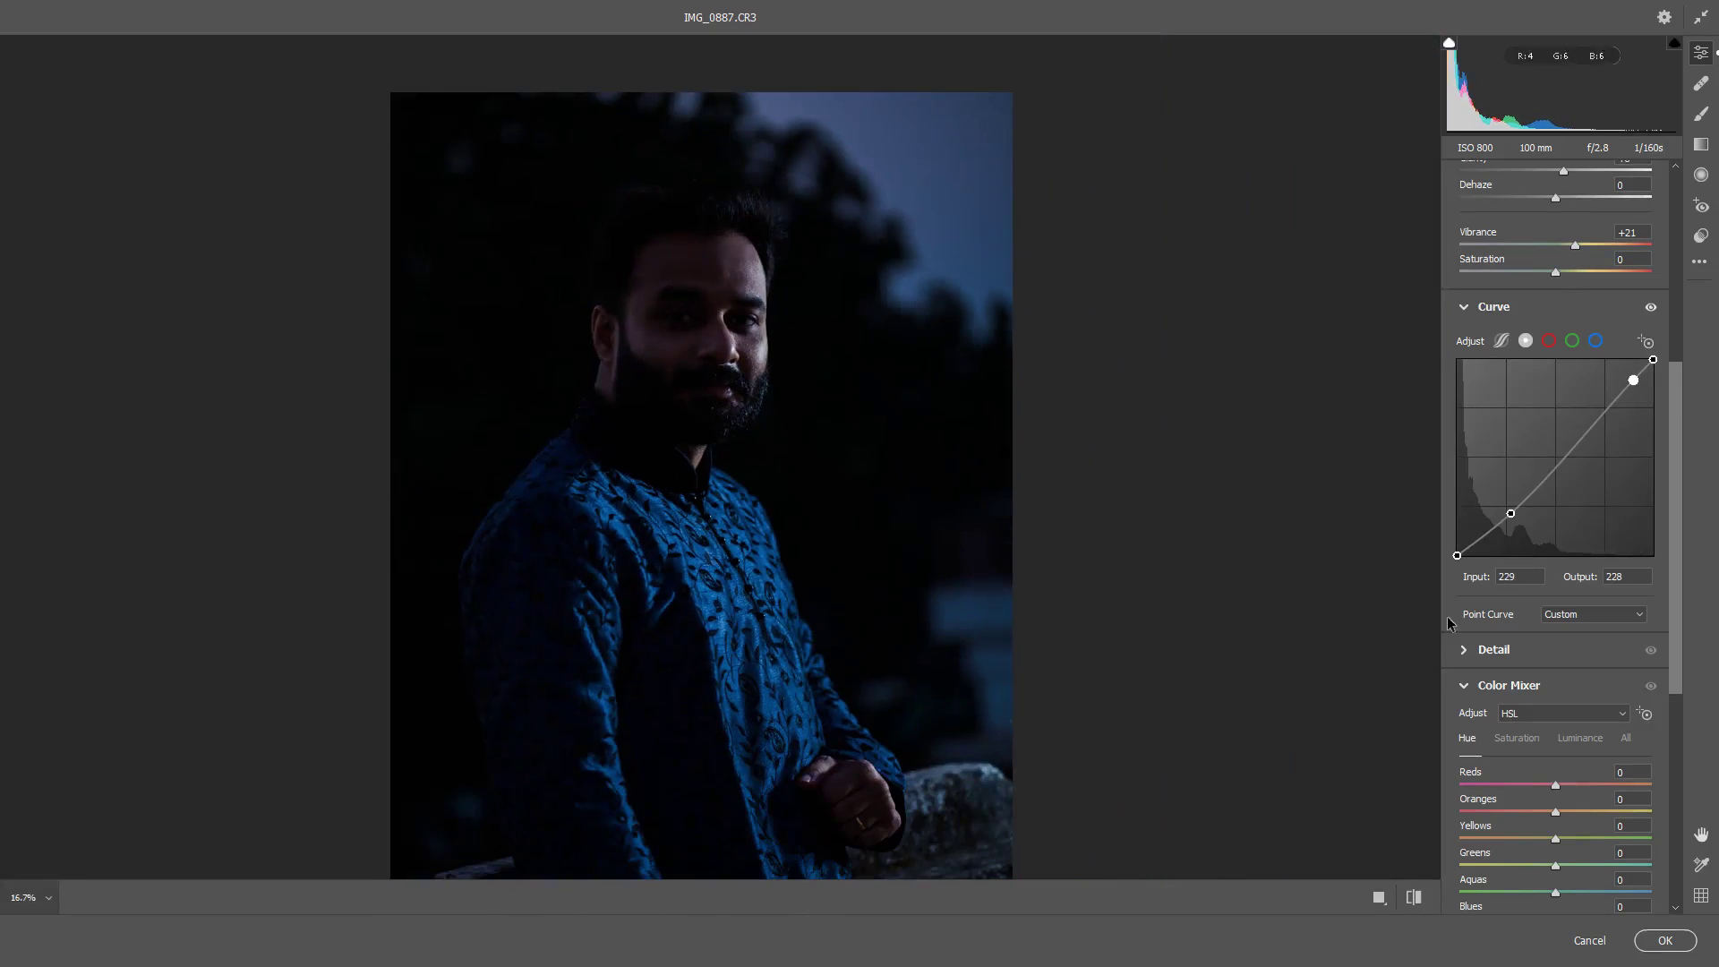
Boost the Blues saturation in the color mixer and apply the Camera Raw grade.
{"action": "scroll", "coordinate": [1572, 544], "scroll_direction": "down", "scroll_amount": 4}
{"action": "scroll", "coordinate": [1572, 545], "scroll_direction": "down", "scroll_amount": 1}
{"action": "left_click", "coordinate": [1519, 352]}
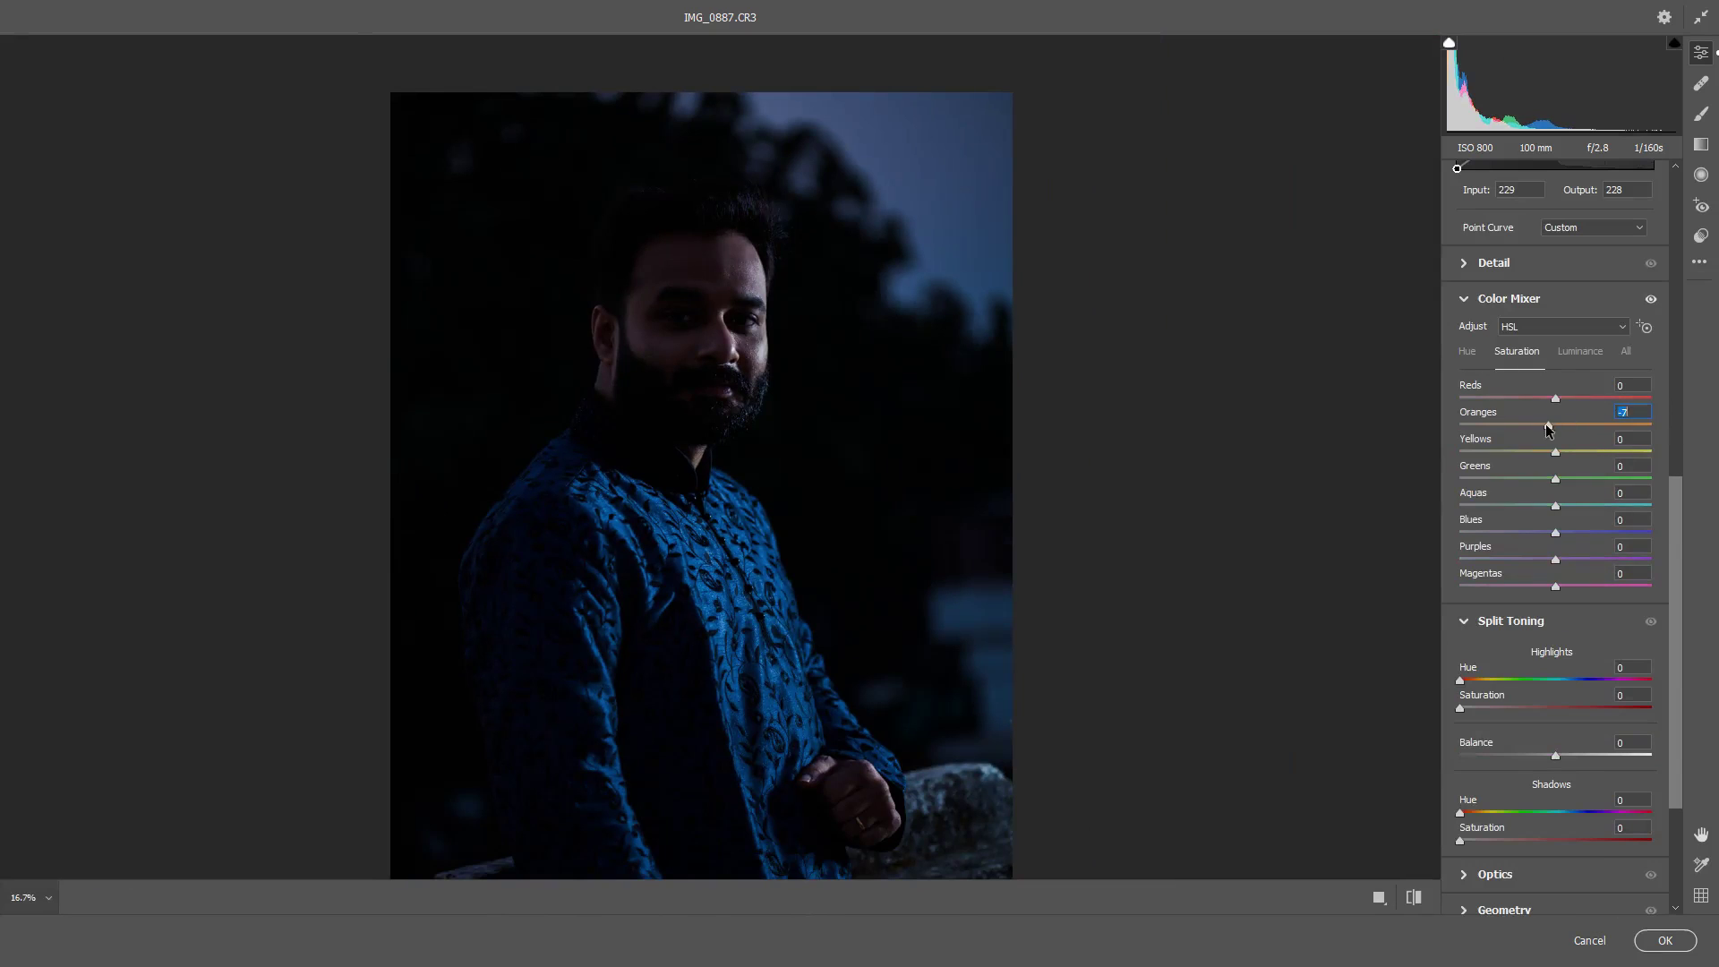
{"action": "left_click_drag", "start_coordinate": [1560, 533], "coordinate": [1592, 547]}
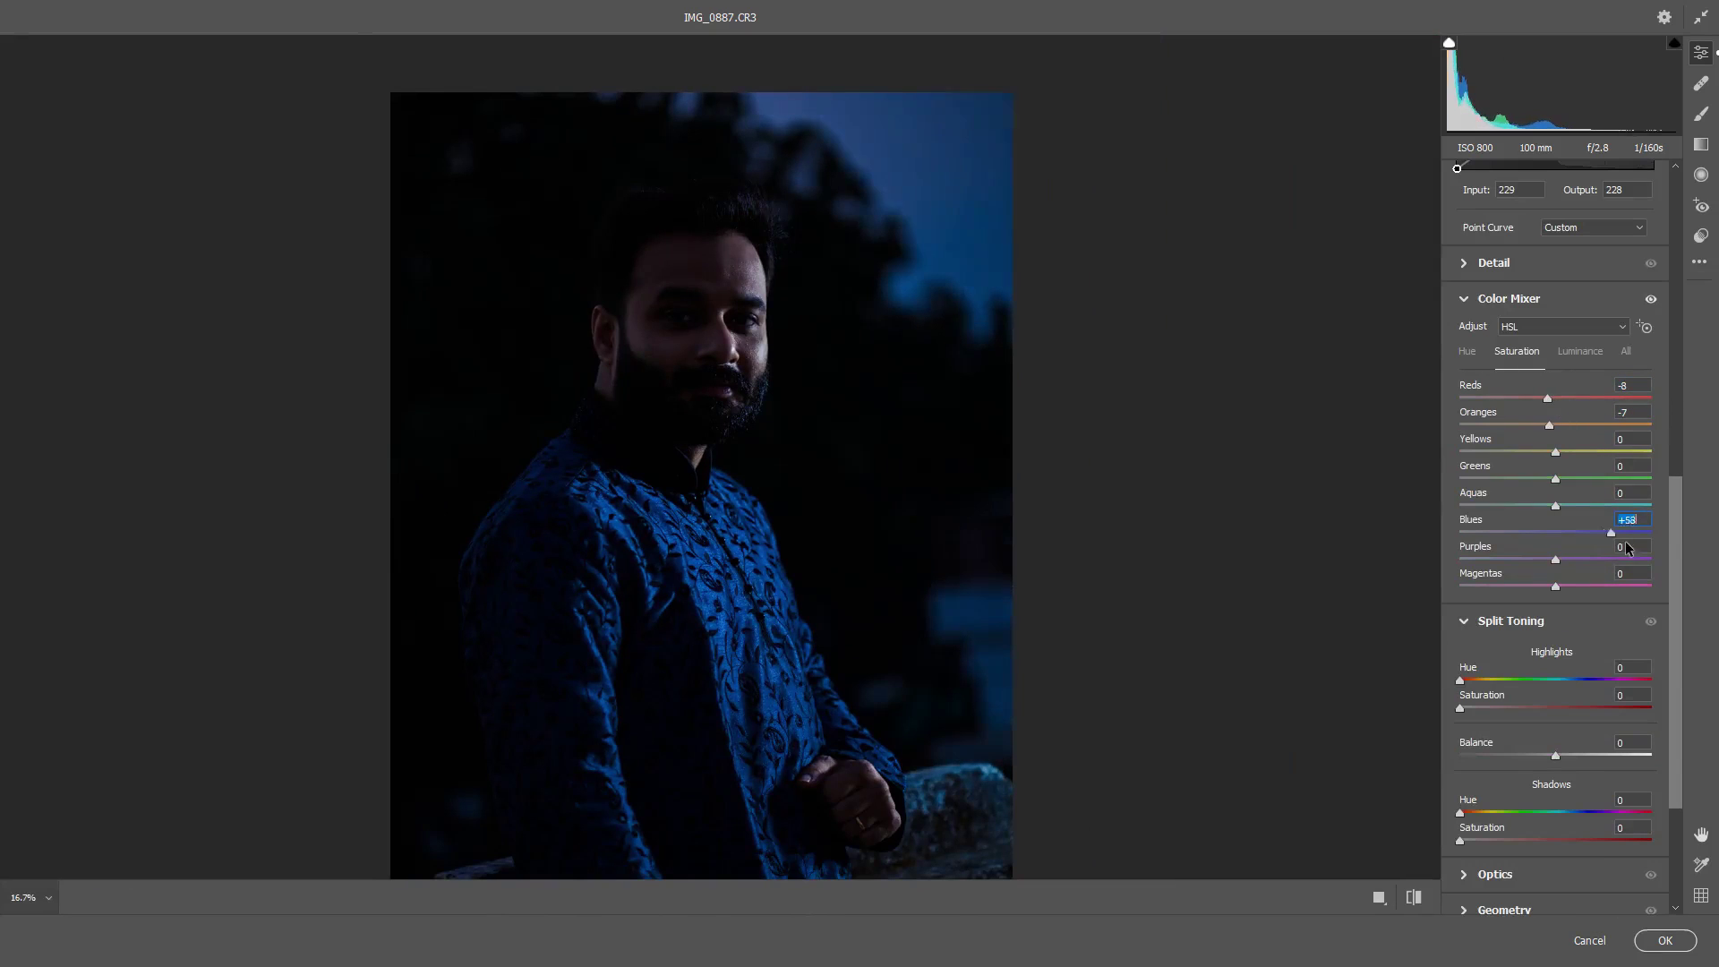
{"action": "key", "text": "ctrl+alt+shift+h"}
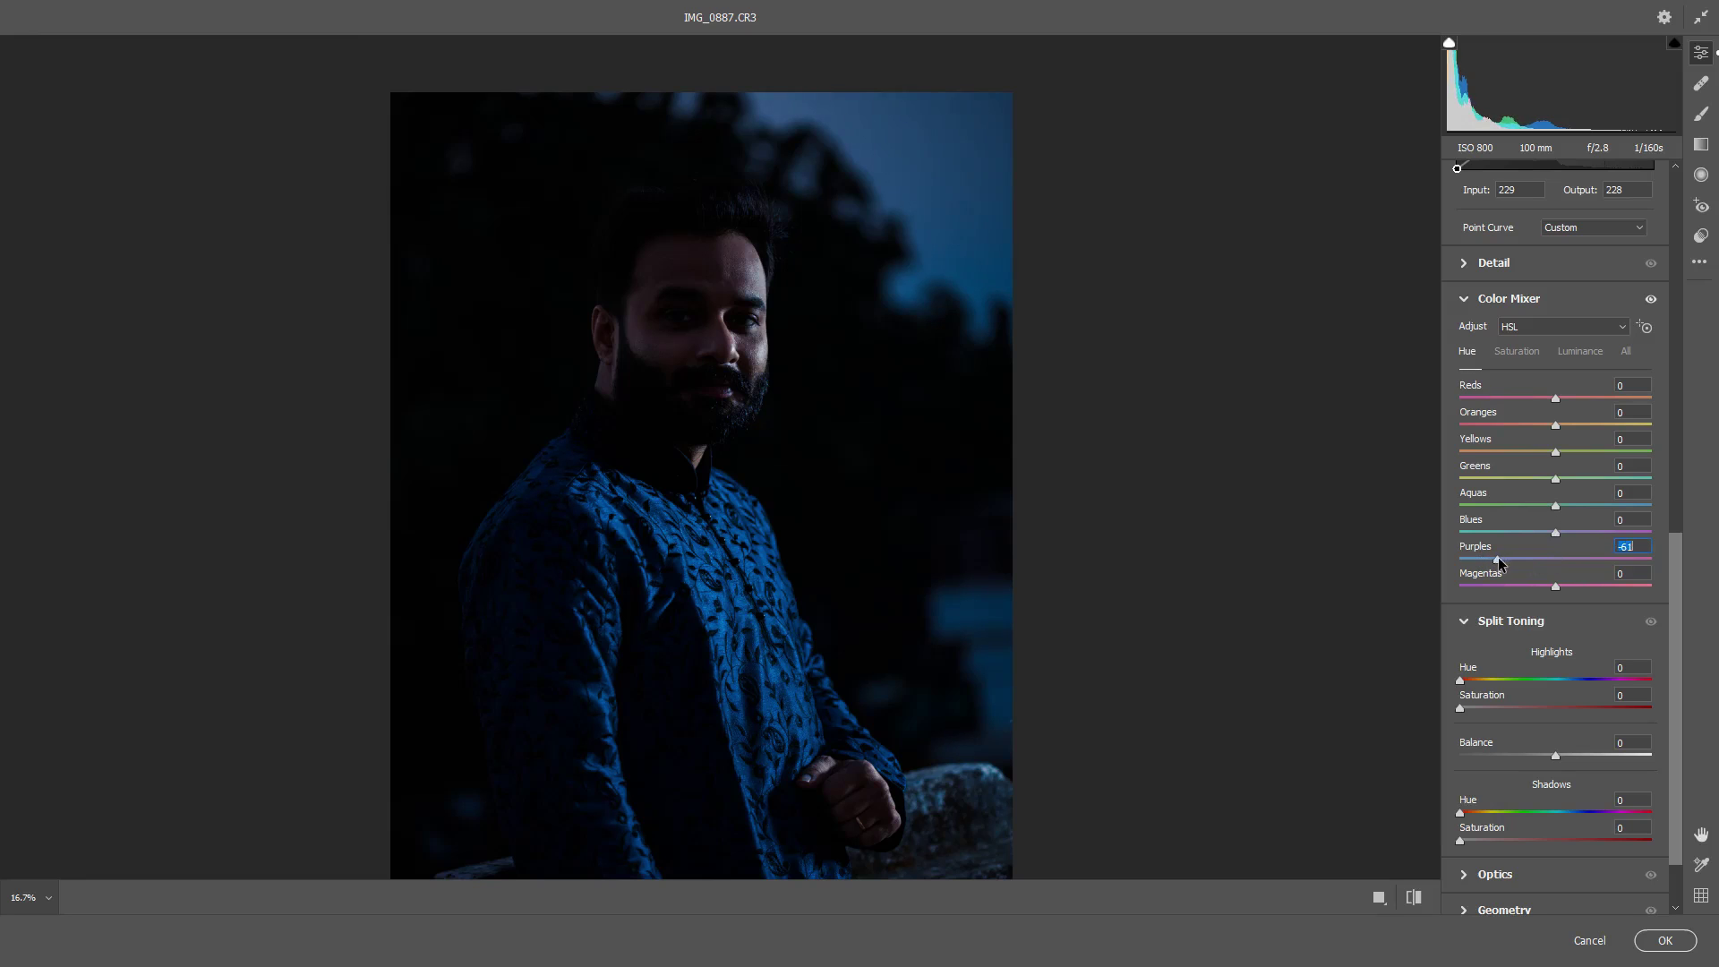
{"action": "key", "text": "Return"}
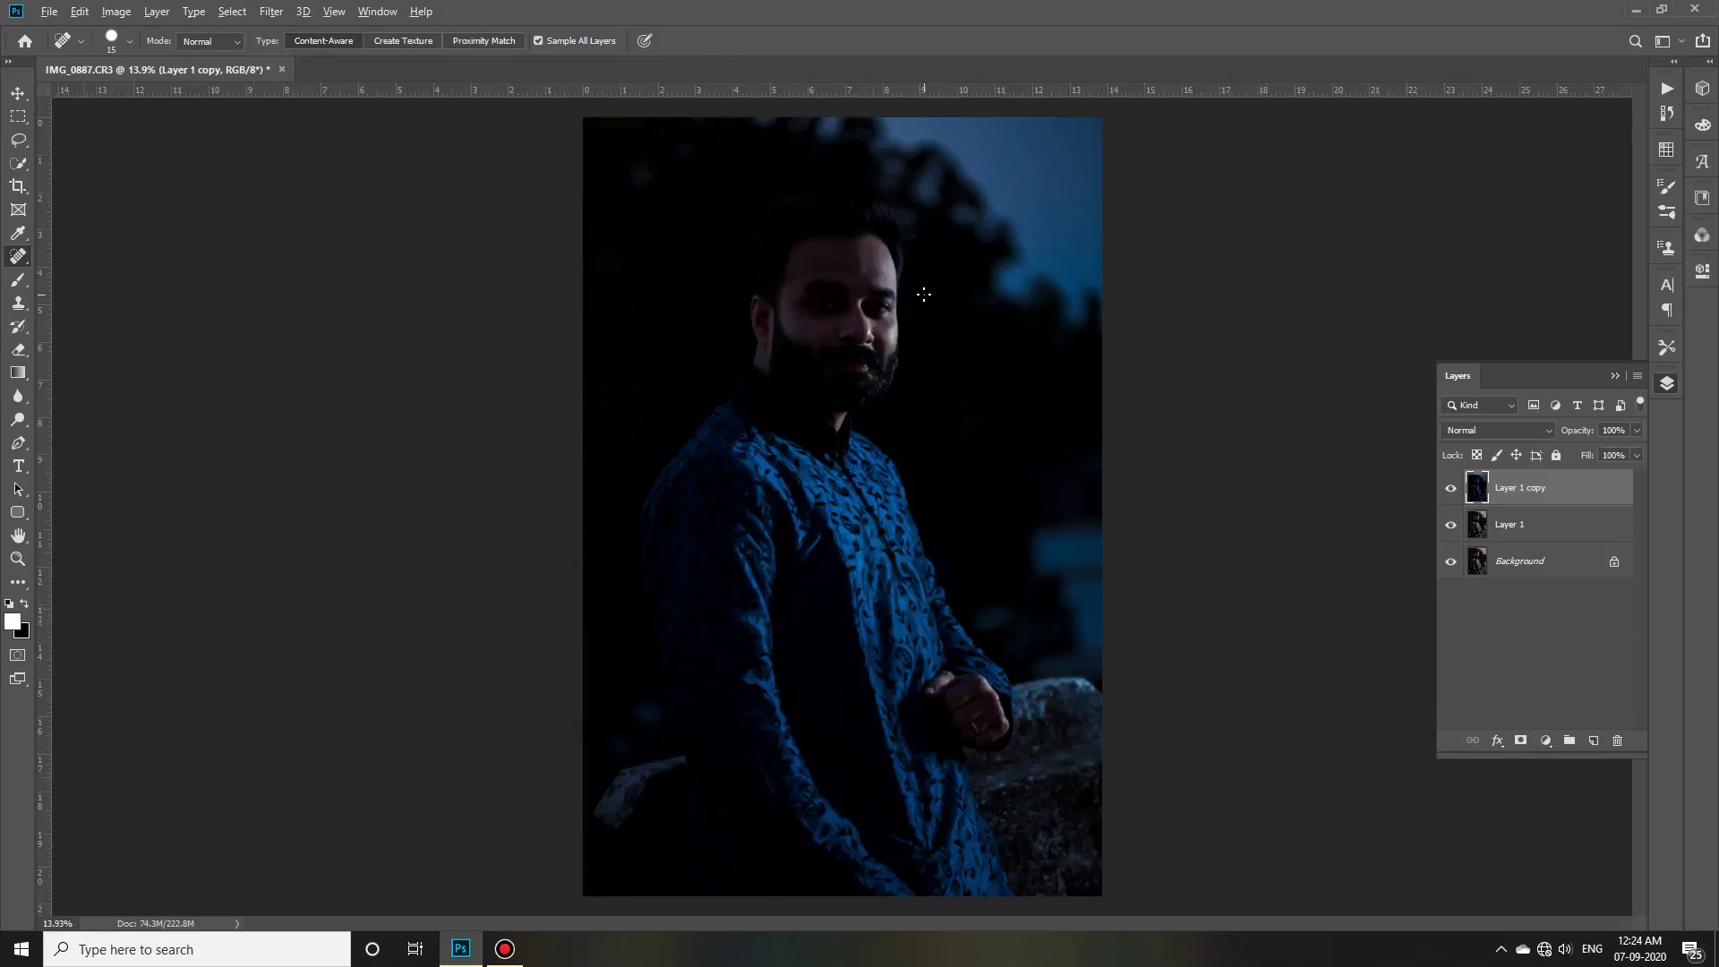
Duplicate the graded layer into Layer 1 copy 2 and try a Nik Collection filter.
{"action": "scroll", "coordinate": [965, 293], "scroll_direction": "up", "scroll_amount": 3}
{"action": "scroll", "coordinate": [1030, 273], "scroll_direction": "up", "scroll_amount": 2}
{"action": "scroll", "coordinate": [1191, 292], "scroll_direction": "down", "scroll_amount": 3}
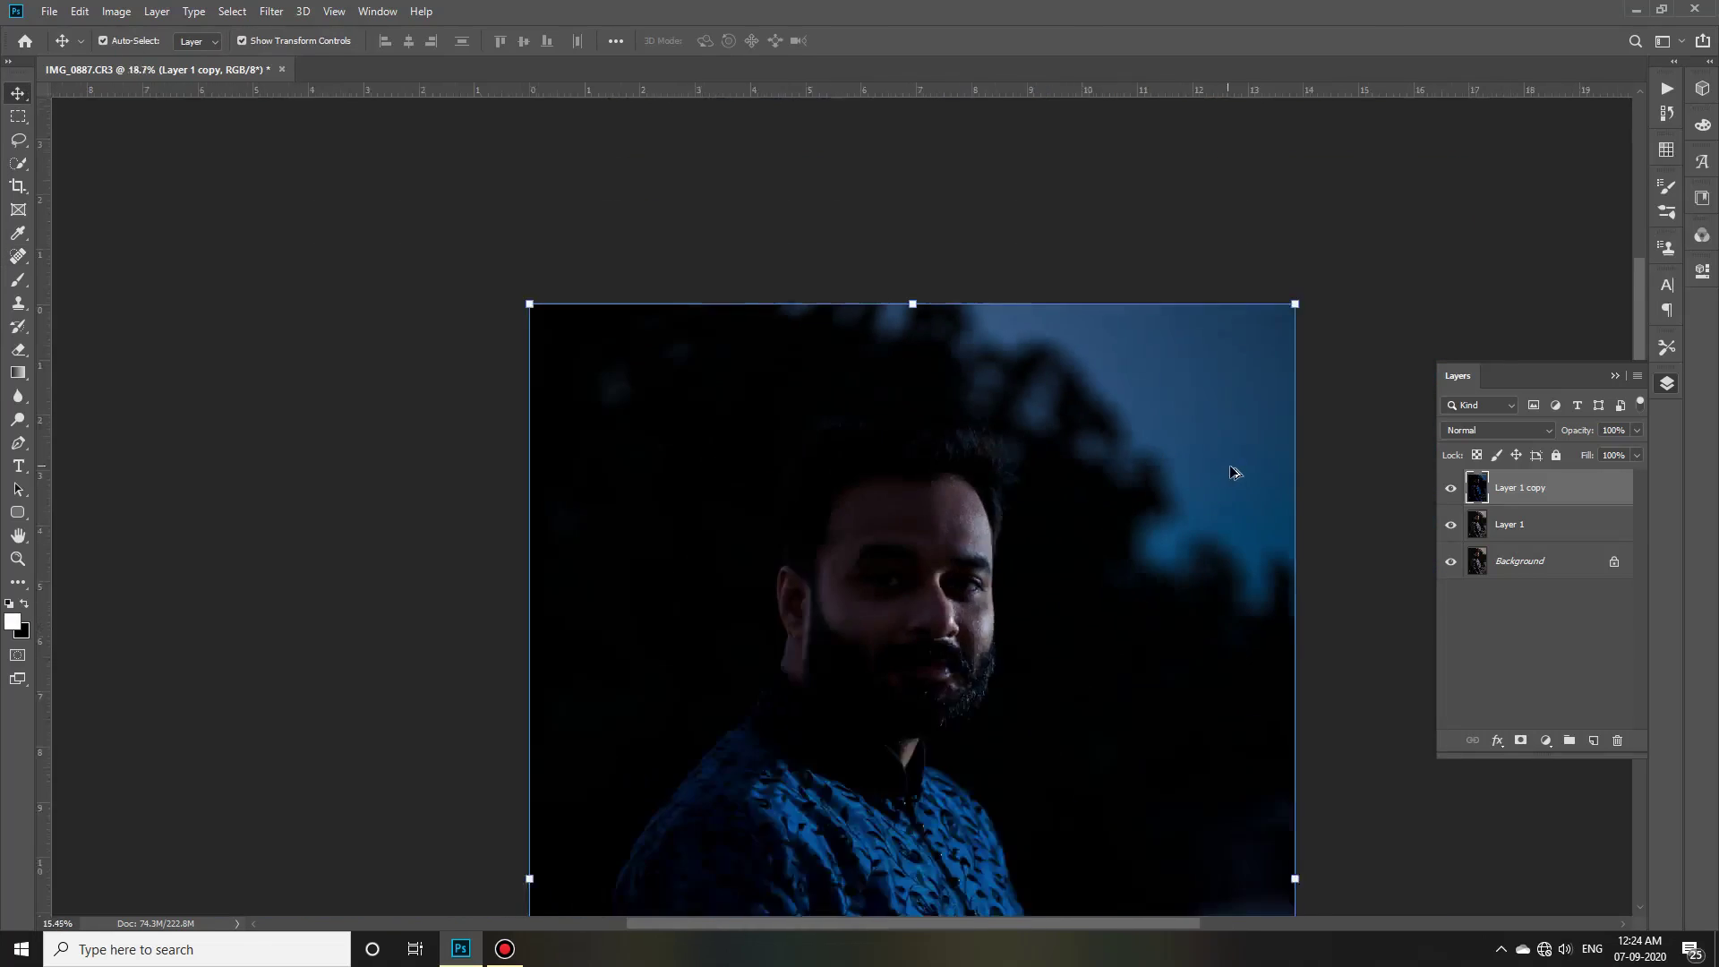
{"action": "scroll", "coordinate": [1236, 473], "scroll_direction": "down", "scroll_amount": 2}
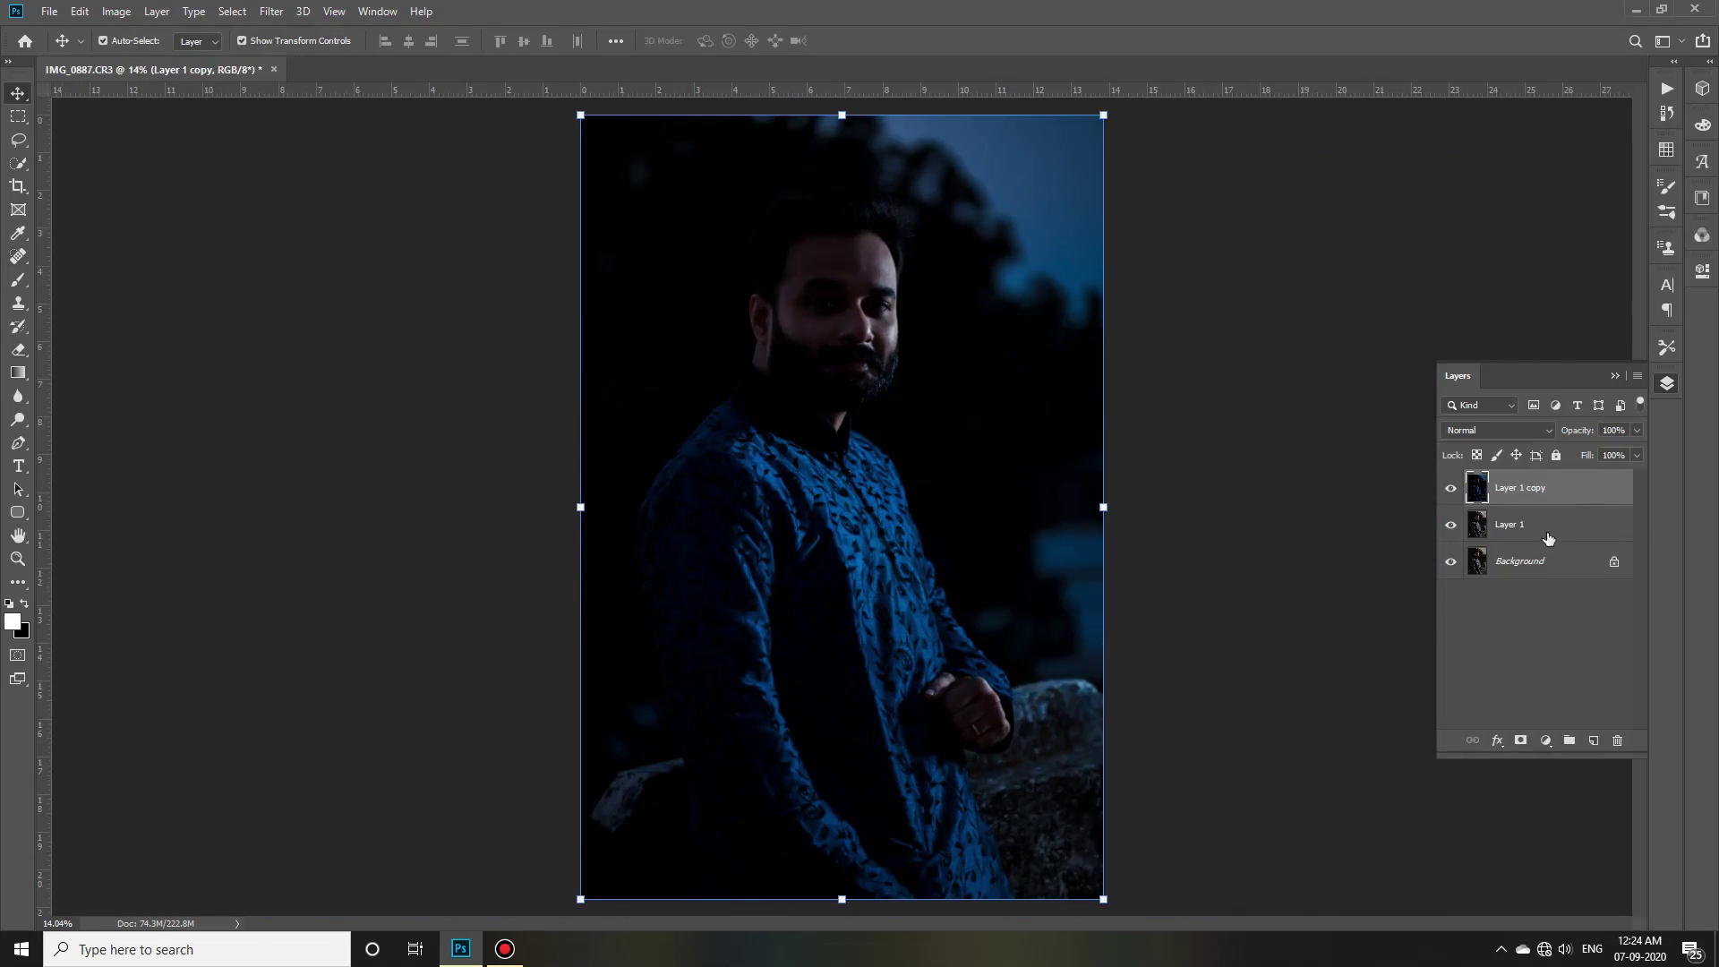
{"action": "key", "text": "ctrl+j"}
{"action": "left_click", "coordinate": [271, 11]}
{"action": "left_click", "coordinate": [529, 479]}
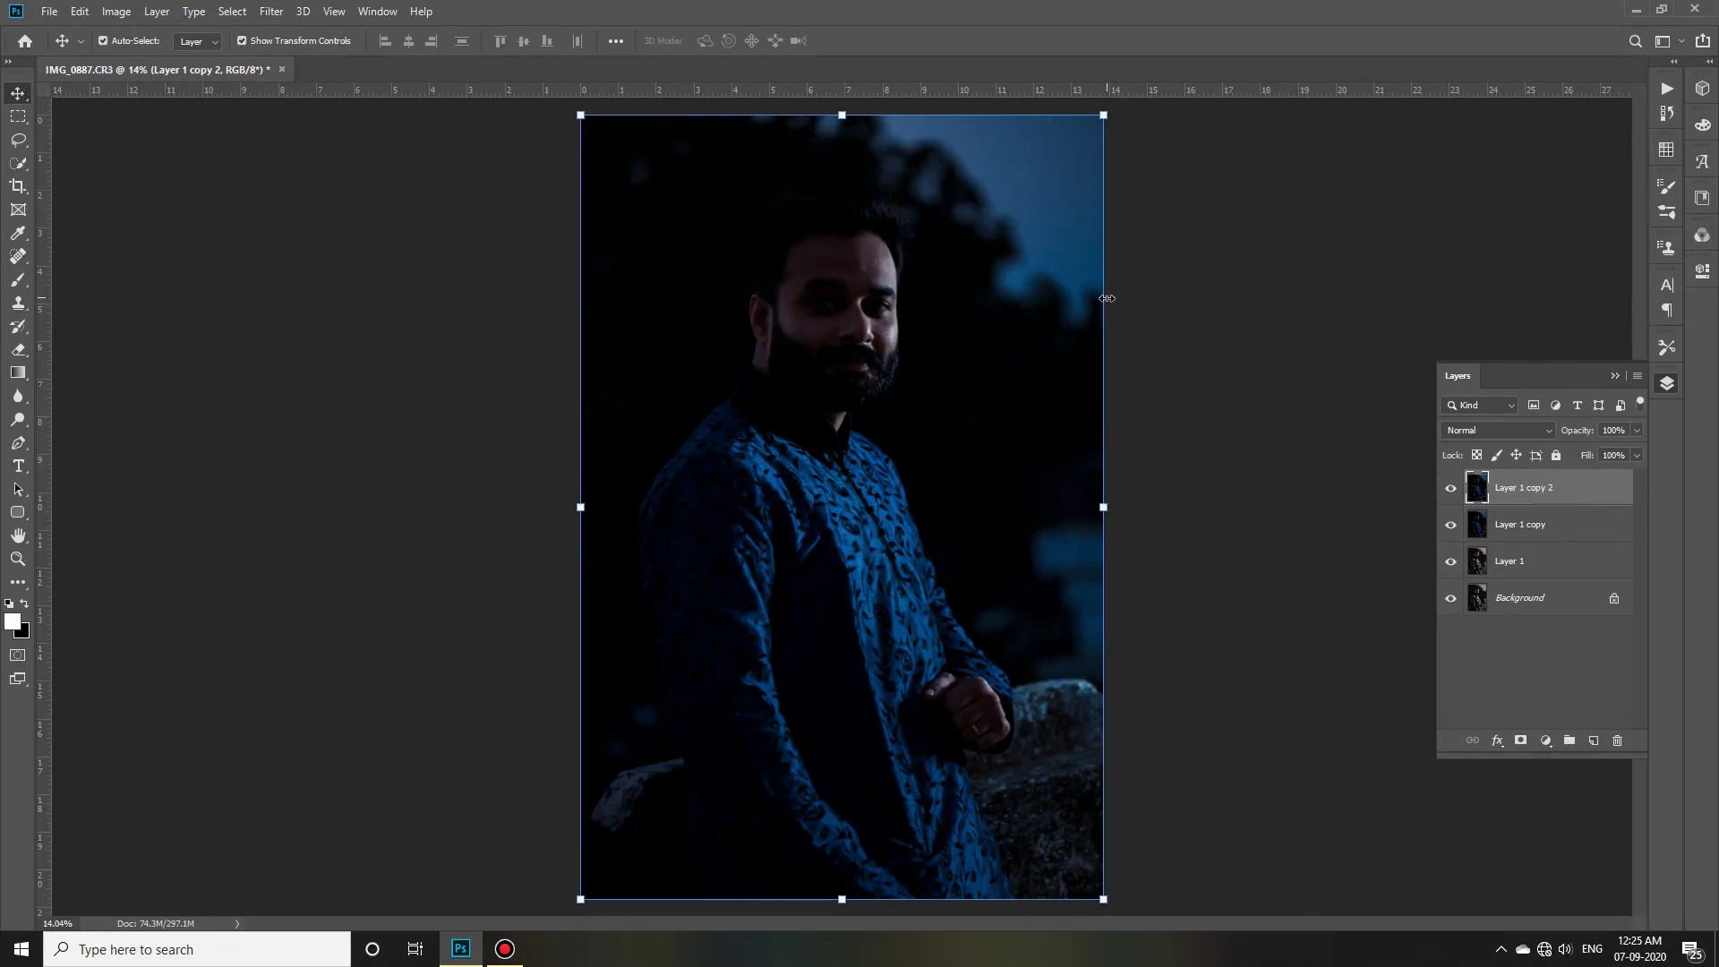
Apply Reduce Noise at Strength 10 with 6% Preserve Details, then zoom out.
{"action": "scroll", "coordinate": [1179, 292], "scroll_direction": "up", "scroll_amount": 10}
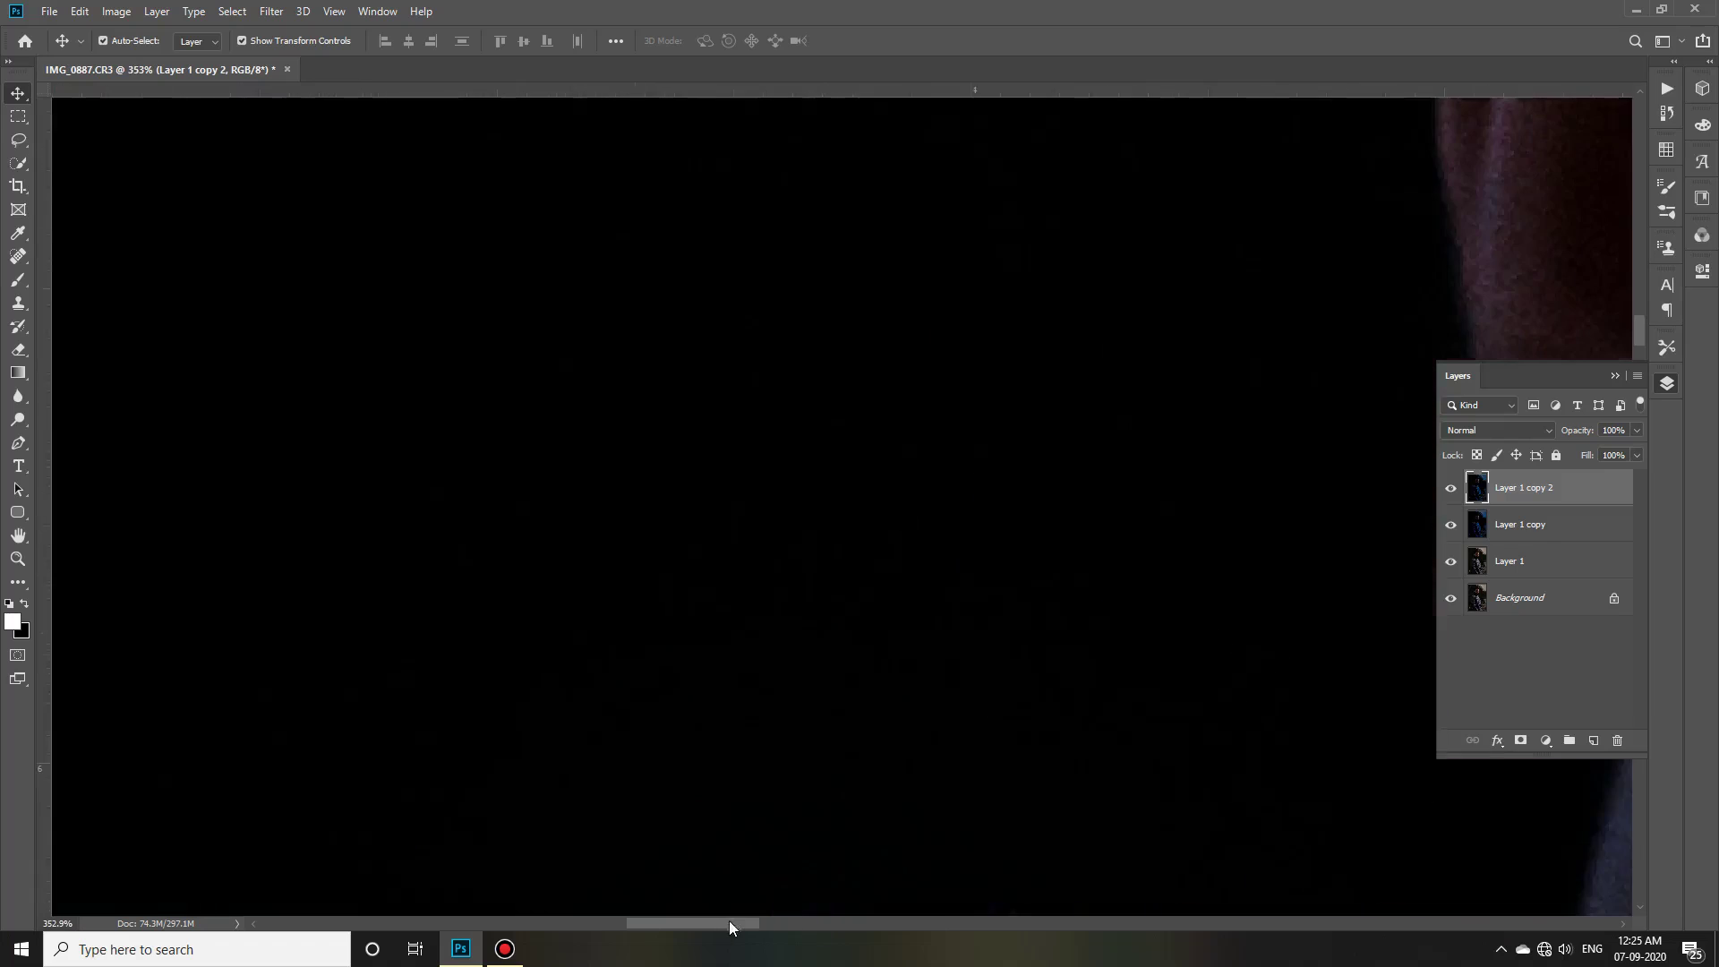
{"action": "left_click", "coordinate": [277, 13]}
{"action": "left_click", "coordinate": [533, 334]}
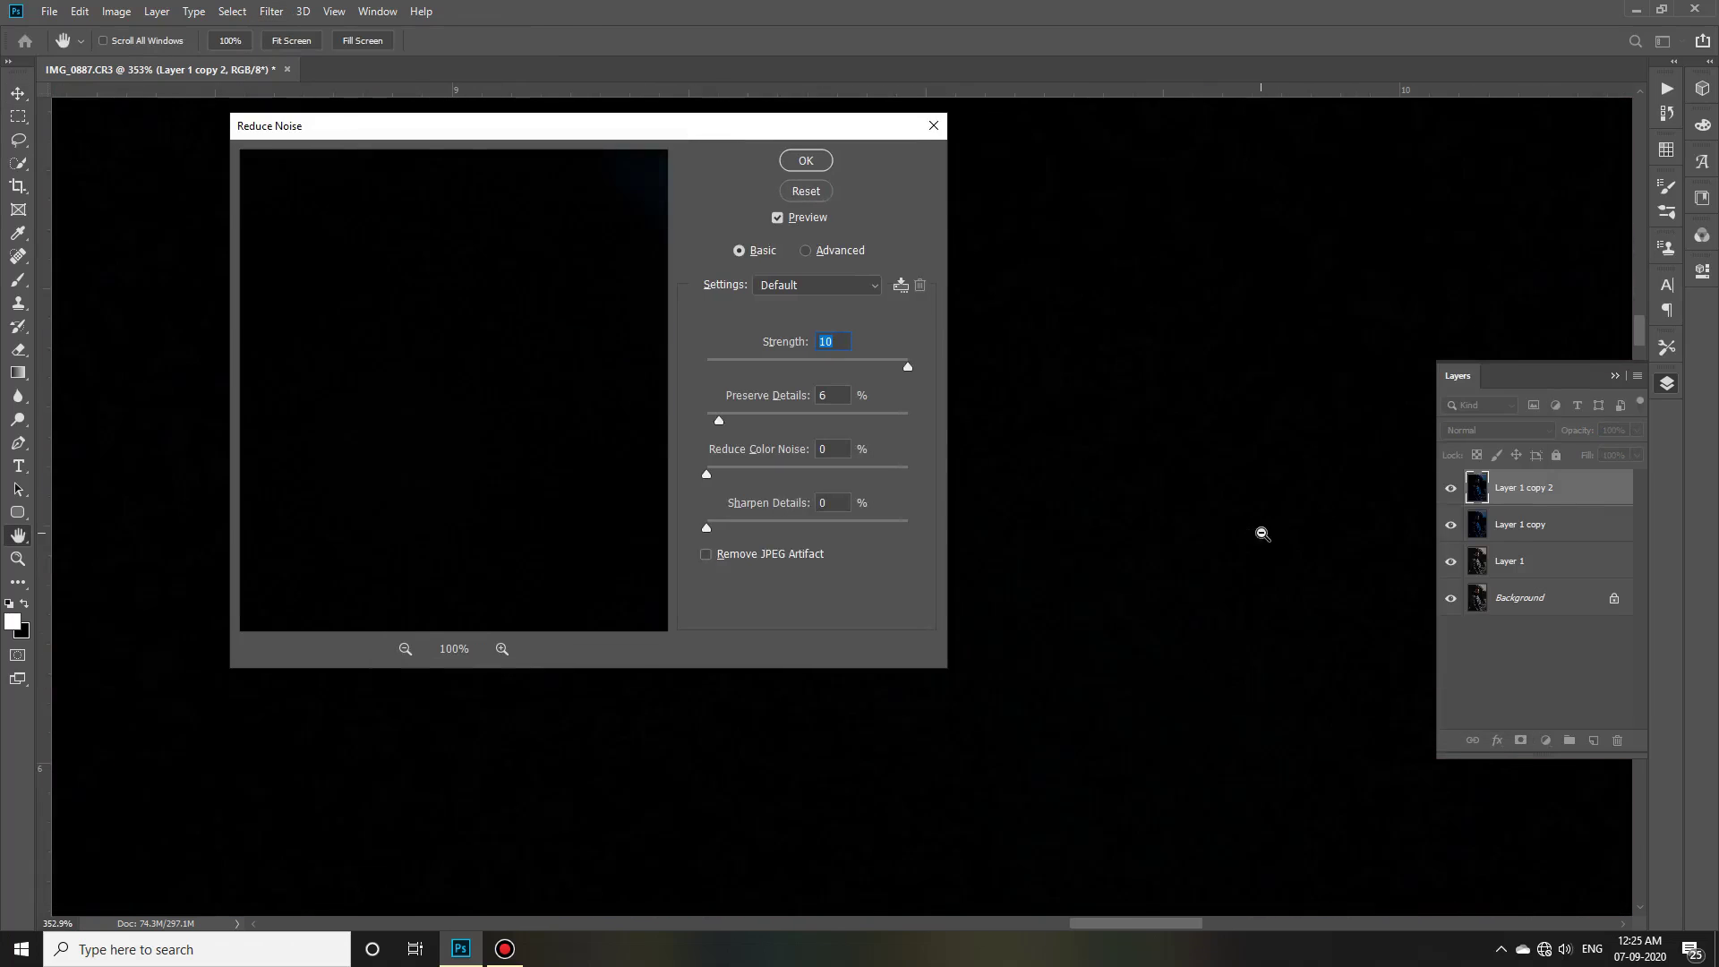
{"action": "left_click", "coordinate": [1261, 533], "text": "alt"}
{"action": "left_click", "coordinate": [1316, 883], "text": "alt"}
{"action": "left_click", "coordinate": [1186, 331], "text": "alt"}
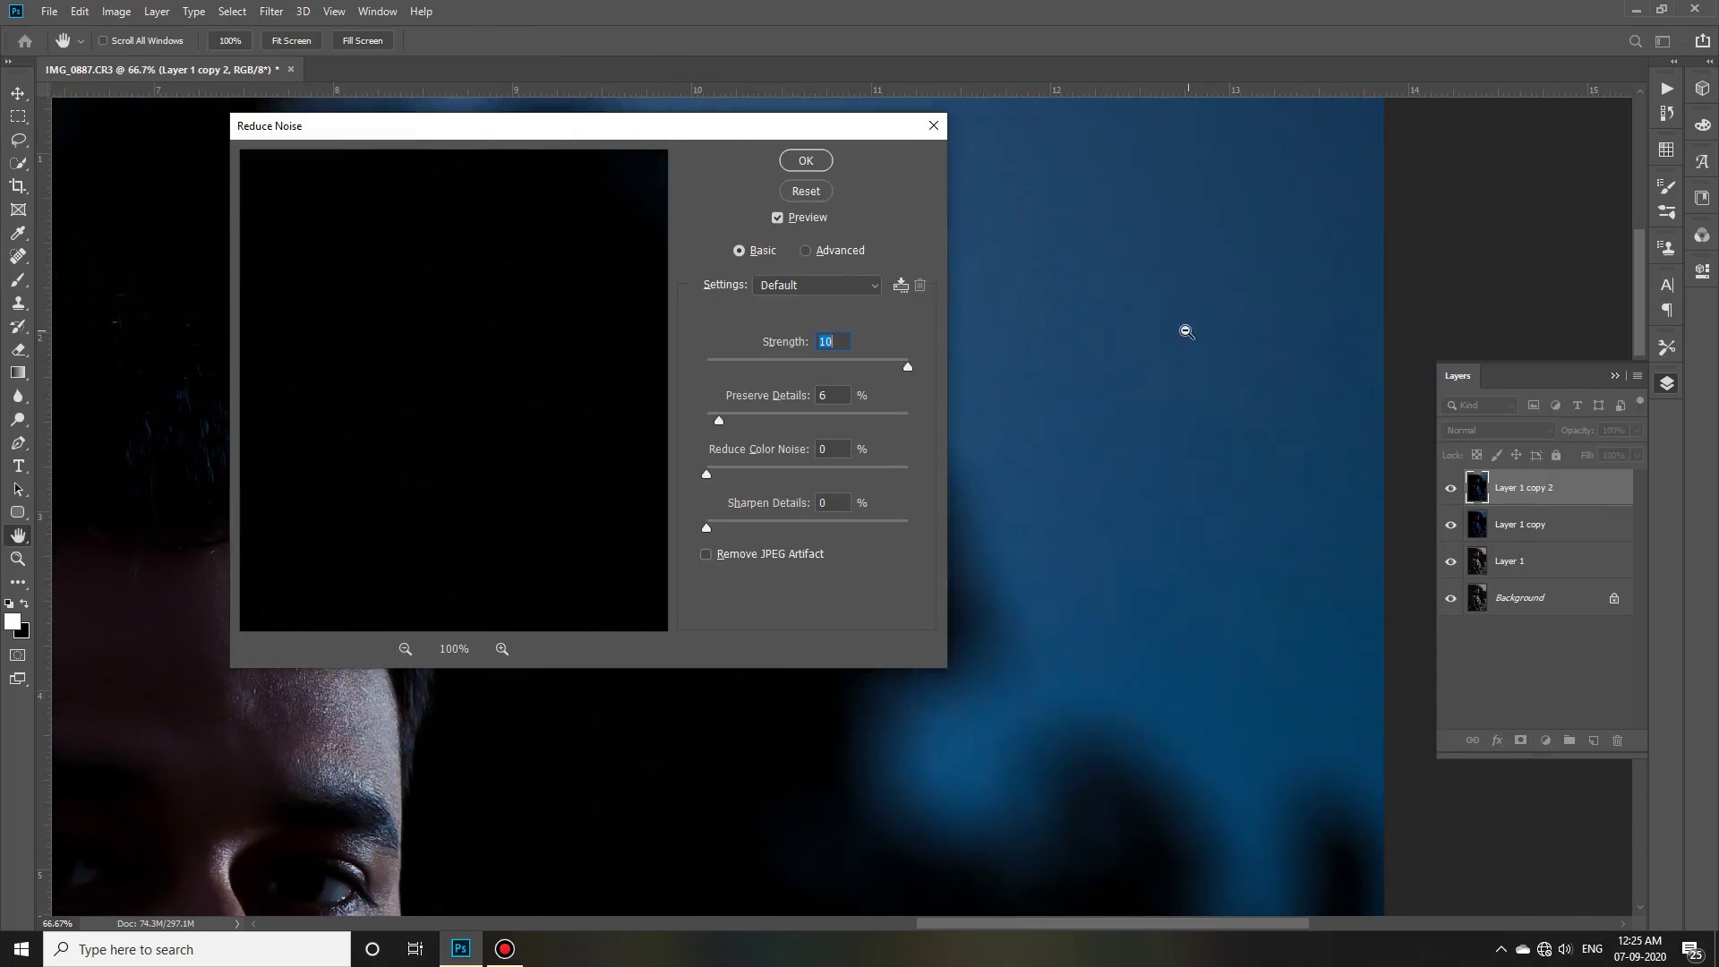
{"action": "key", "text": "Return"}
{"action": "scroll", "coordinate": [797, 667], "scroll_direction": "up", "scroll_amount": 5}
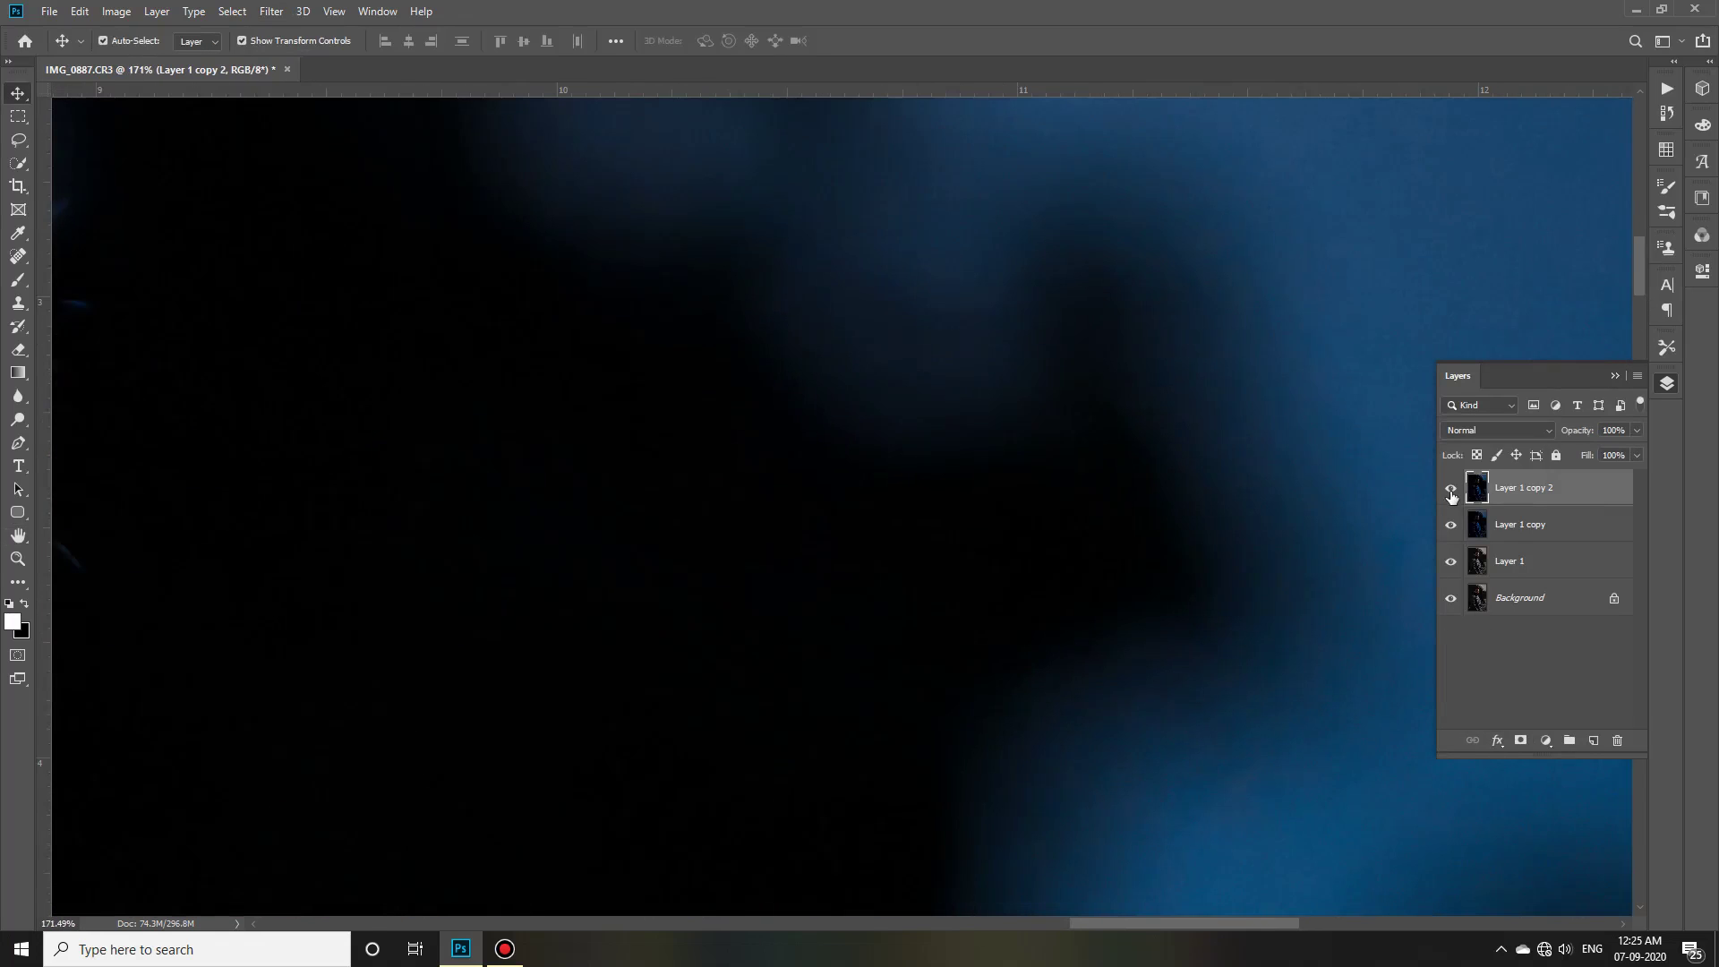
{"action": "scroll", "coordinate": [1098, 541], "scroll_direction": "down", "scroll_amount": 5}
{"action": "scroll", "coordinate": [1036, 560], "scroll_direction": "down", "scroll_amount": 5}
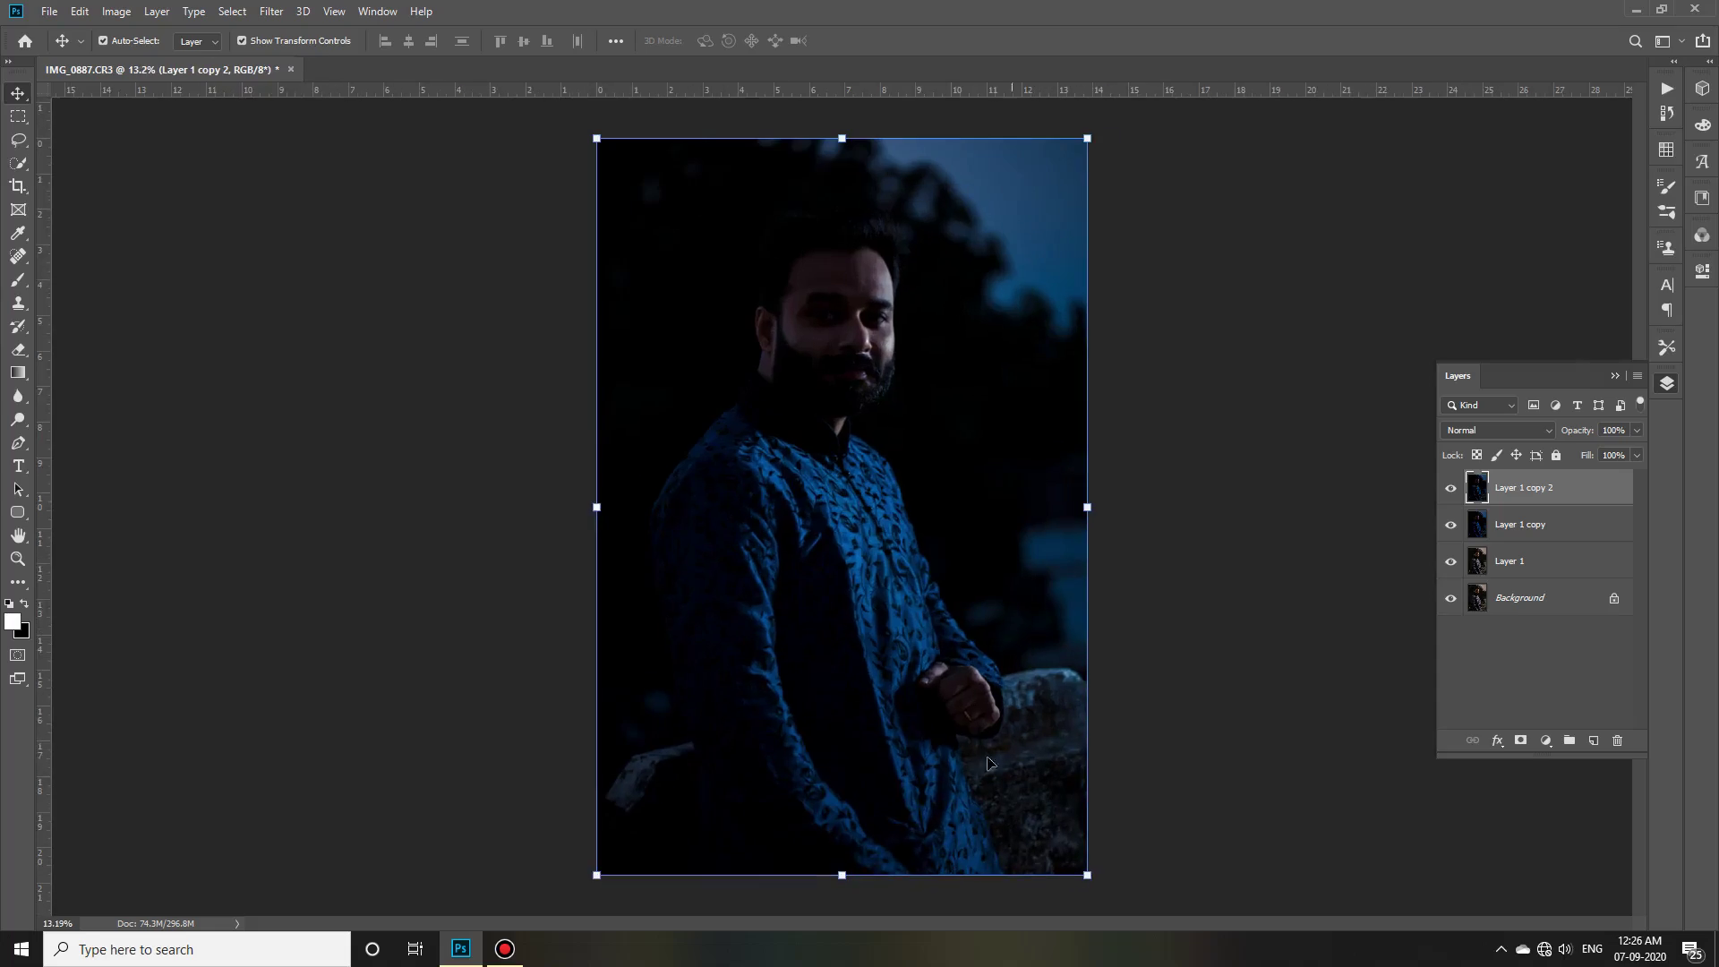
Open the PHOTOSHOP DOCUMENT folder and drag the crescent moon image into Photoshop.
{"action": "key", "text": "super+e"}
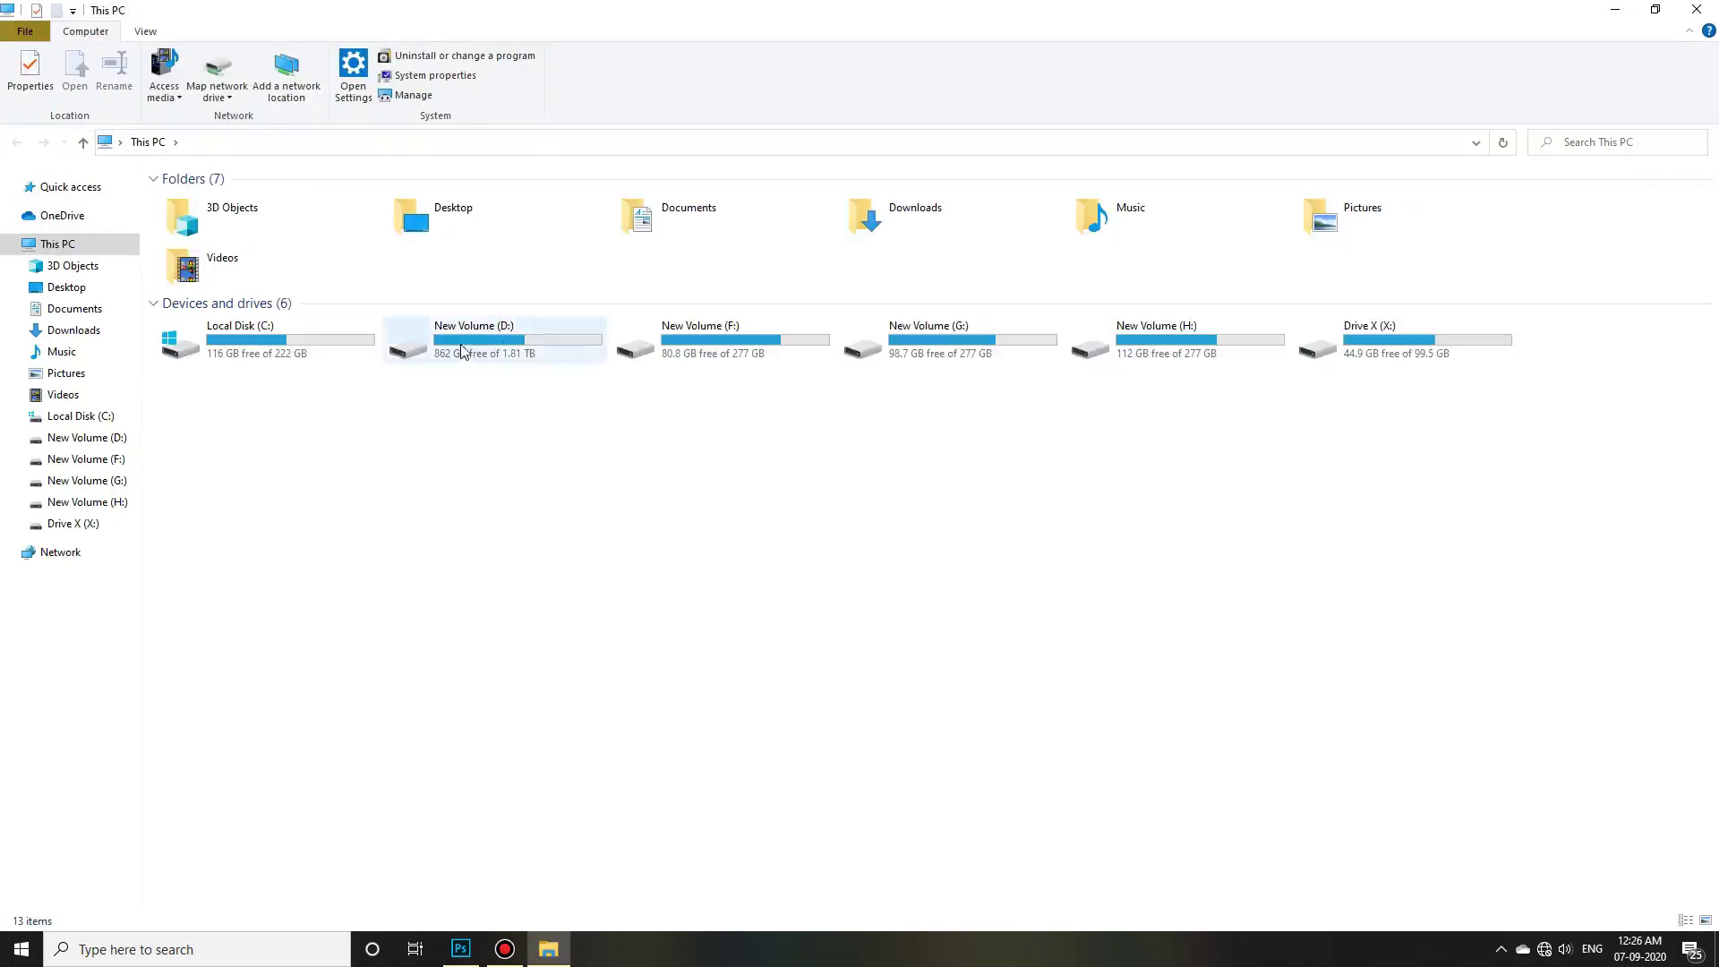
{"action": "scroll", "coordinate": [1275, 627], "scroll_direction": "down", "scroll_amount": 3}
{"action": "double_click", "coordinate": [492, 588]}
{"action": "left_click_drag", "start_coordinate": [1711, 184], "coordinate": [1712, 358]}
{"action": "left_click_drag", "start_coordinate": [269, 697], "coordinate": [667, 810]}
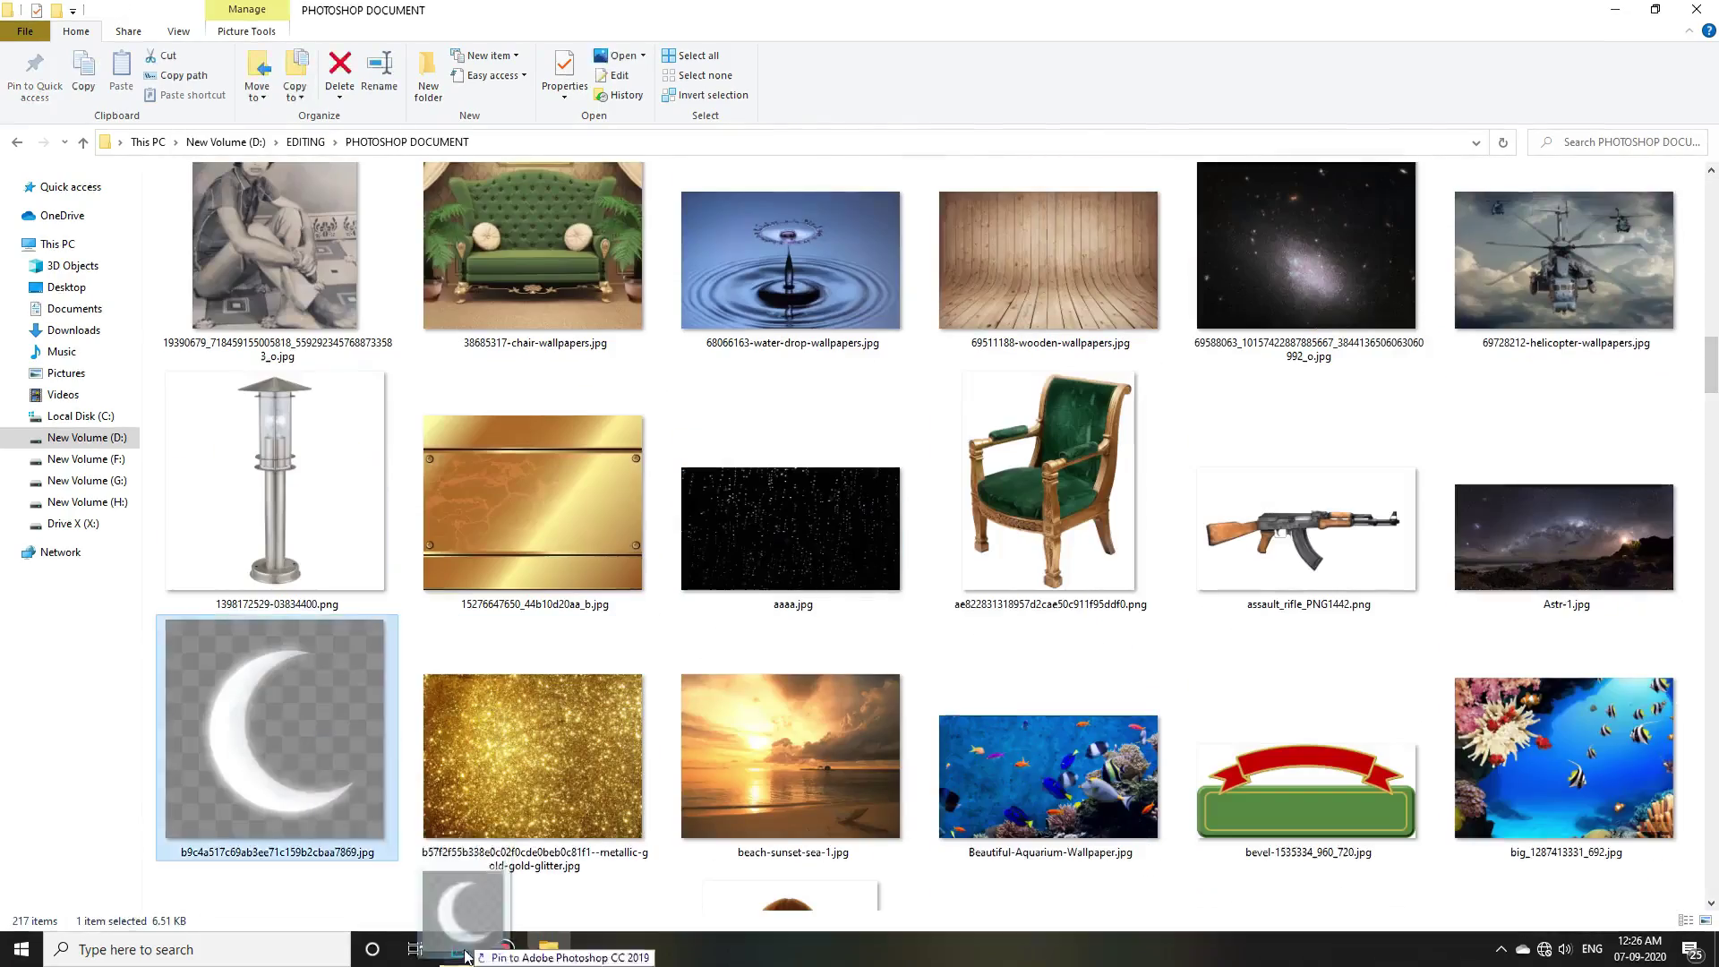
Preview aaaa.jpg and drag it into Photoshop as a new document.
{"action": "left_click", "coordinate": [548, 949]}
{"action": "double_click", "coordinate": [835, 539]}
{"action": "key", "text": "alt+F4"}
{"action": "mouse_move", "coordinate": [835, 539]}
{"action": "left_mouse_down"}
{"action": "mouse_move", "coordinate": [502, 920]}
{"action": "mouse_move", "coordinate": [856, 66]}
{"action": "left_mouse_up"}
{"action": "left_click", "coordinate": [848, 353]}
{"action": "left_click", "coordinate": [548, 949]}
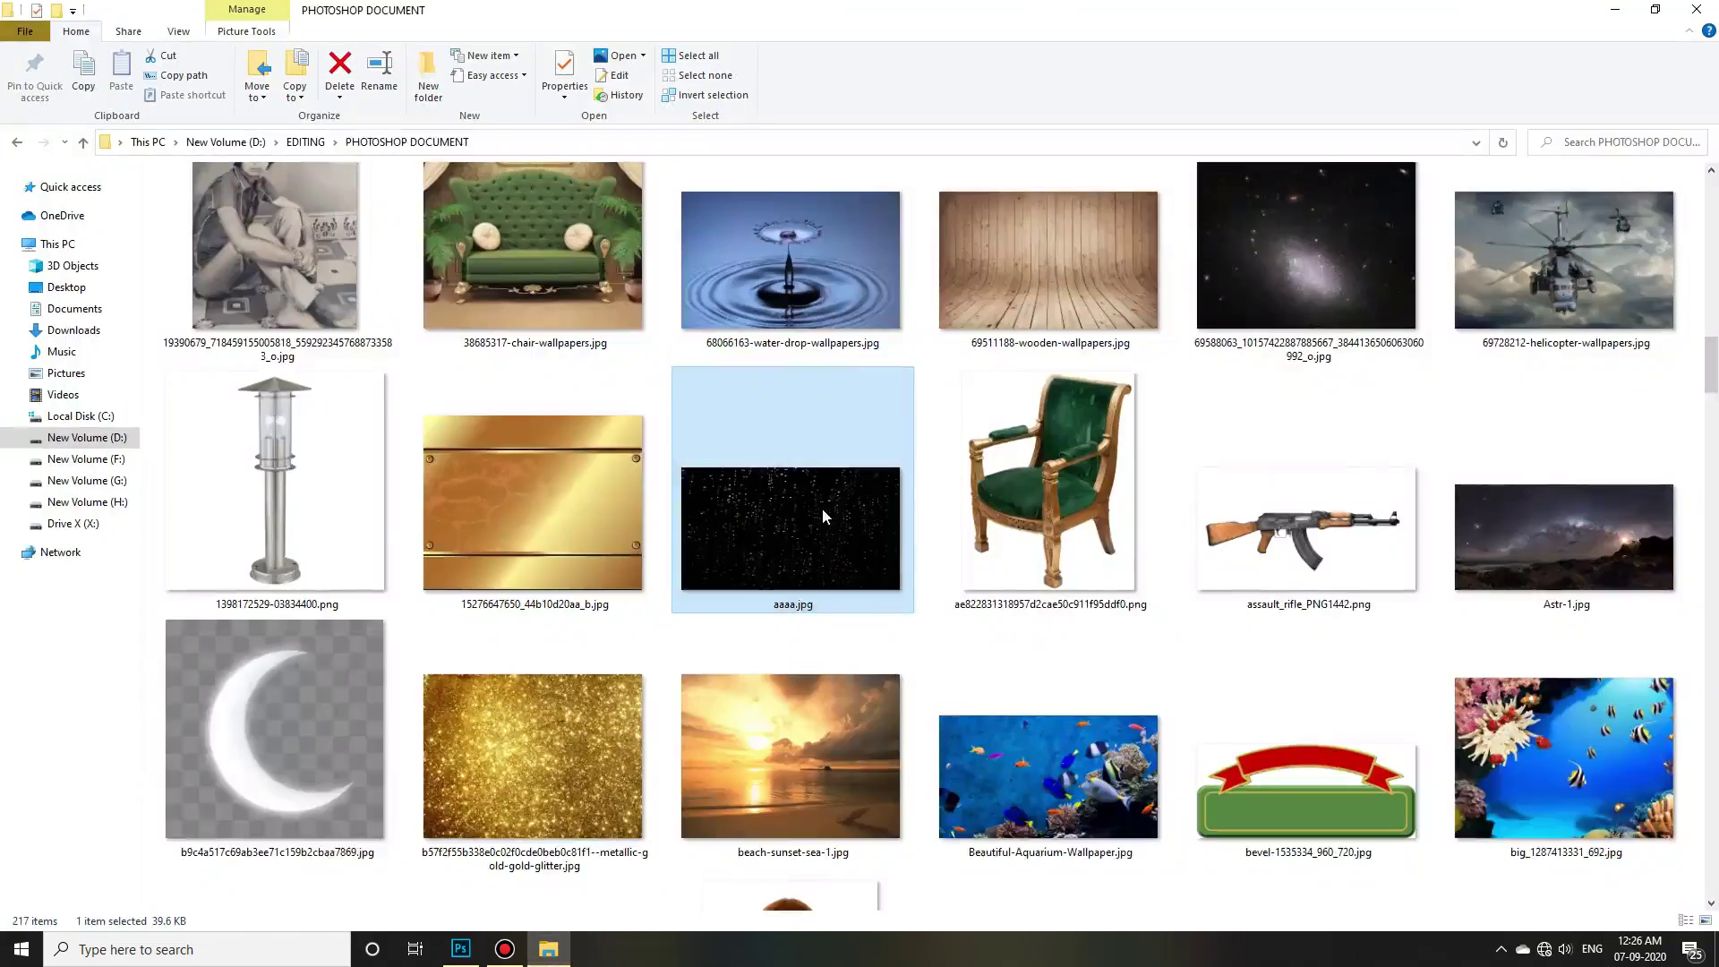
Browse the light overlay, light trail and Bokeh sparkle folders, then return to the moon document.
{"action": "key", "text": "BackSpace"}
{"action": "double_click", "coordinate": [1170, 632]}
{"action": "double_click", "coordinate": [1047, 286]}
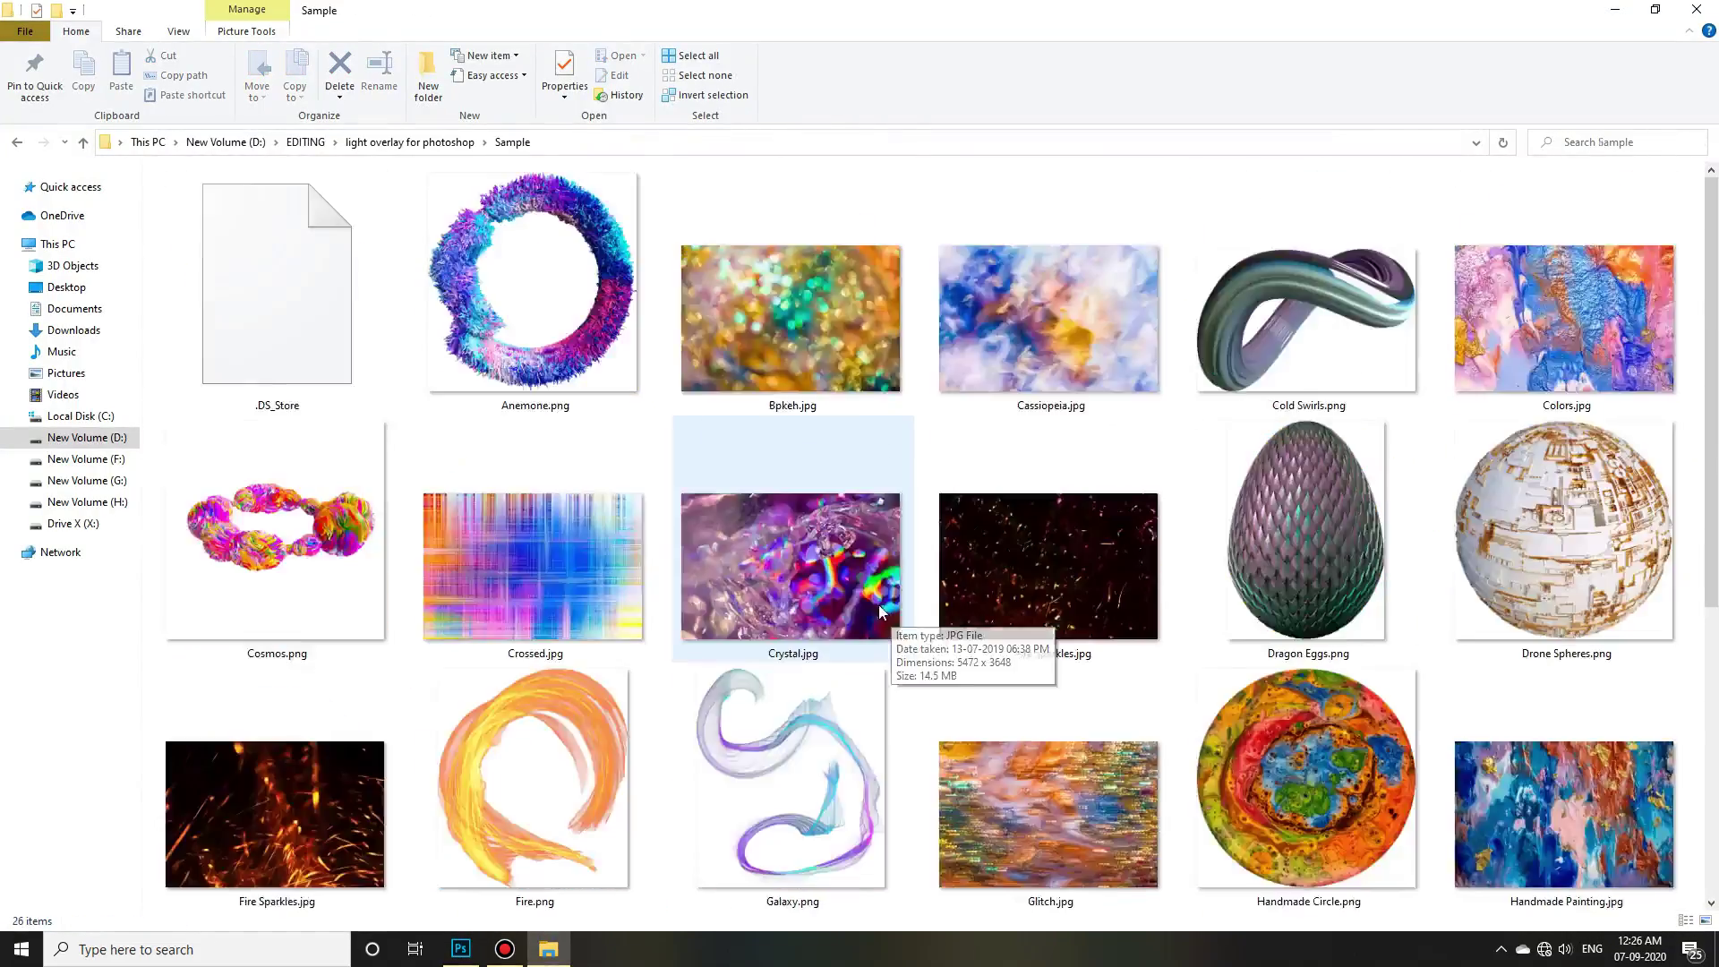
{"action": "key", "text": "BackSpace"}
{"action": "double_click", "coordinate": [738, 370]}
{"action": "key", "text": "BackSpace"}
{"action": "key", "text": "BackSpace"}
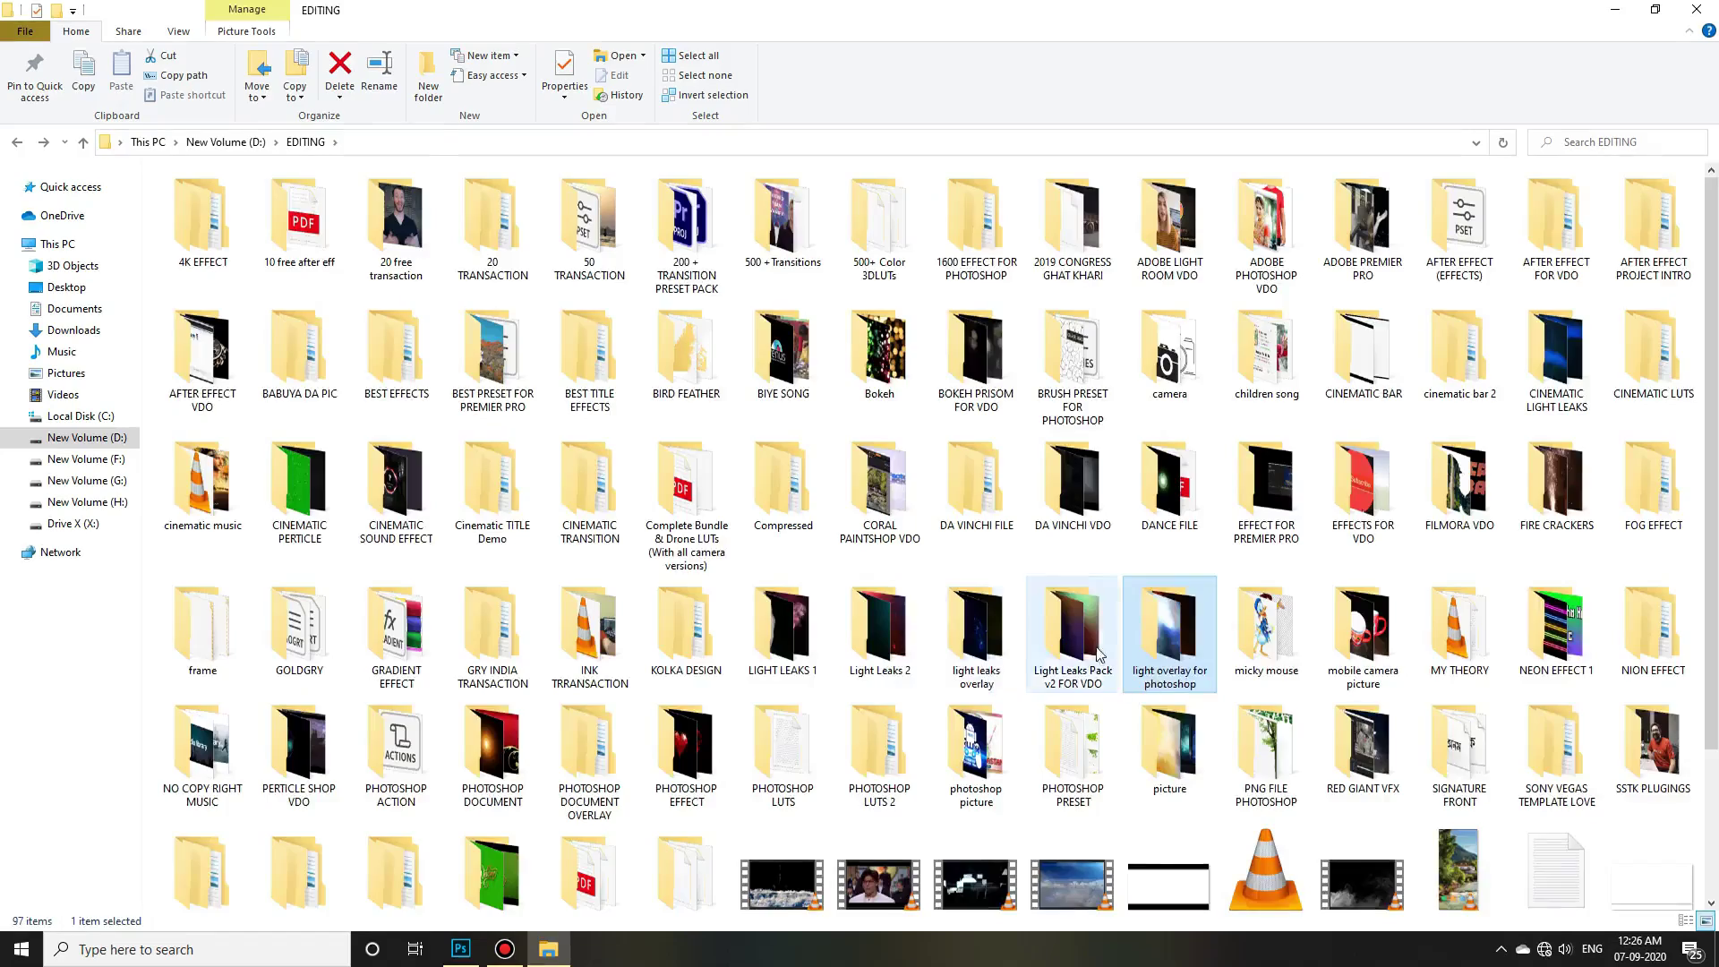
{"action": "double_click", "coordinate": [879, 354]}
{"action": "double_click", "coordinate": [537, 286]}
{"action": "double_click", "coordinate": [1075, 269]}
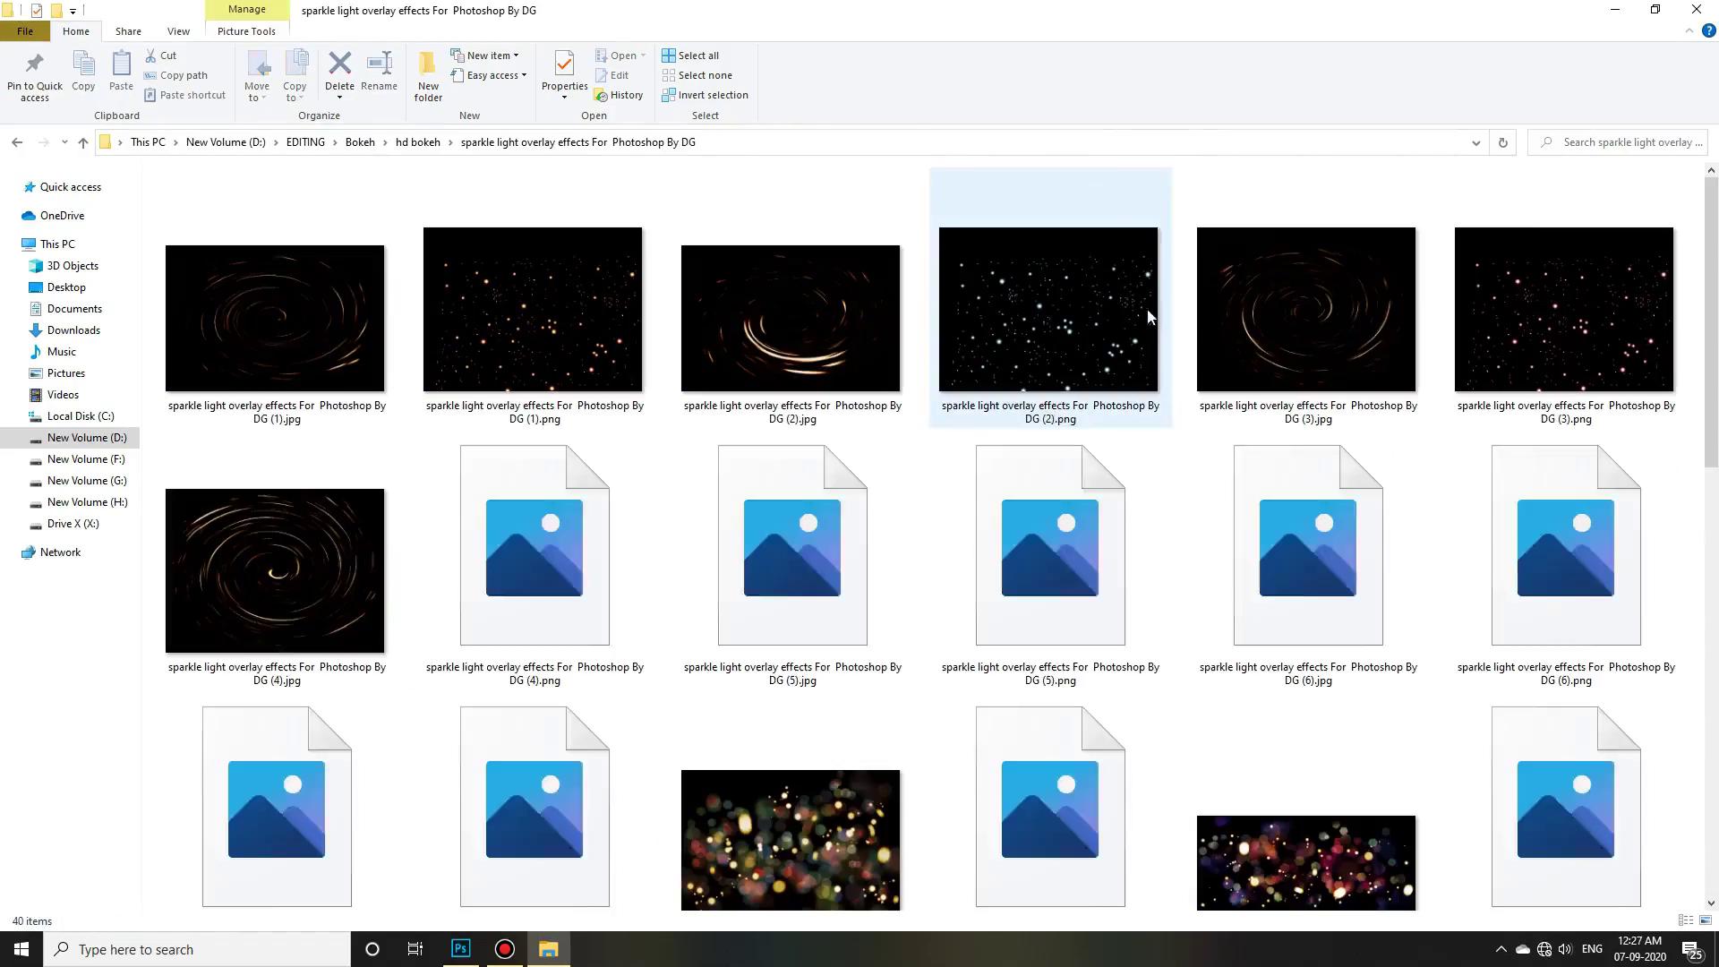
{"action": "key", "text": "alt+Tab"}
{"action": "key", "text": "ctrl+Tab"}
{"action": "key", "text": "ctrl+Tab"}
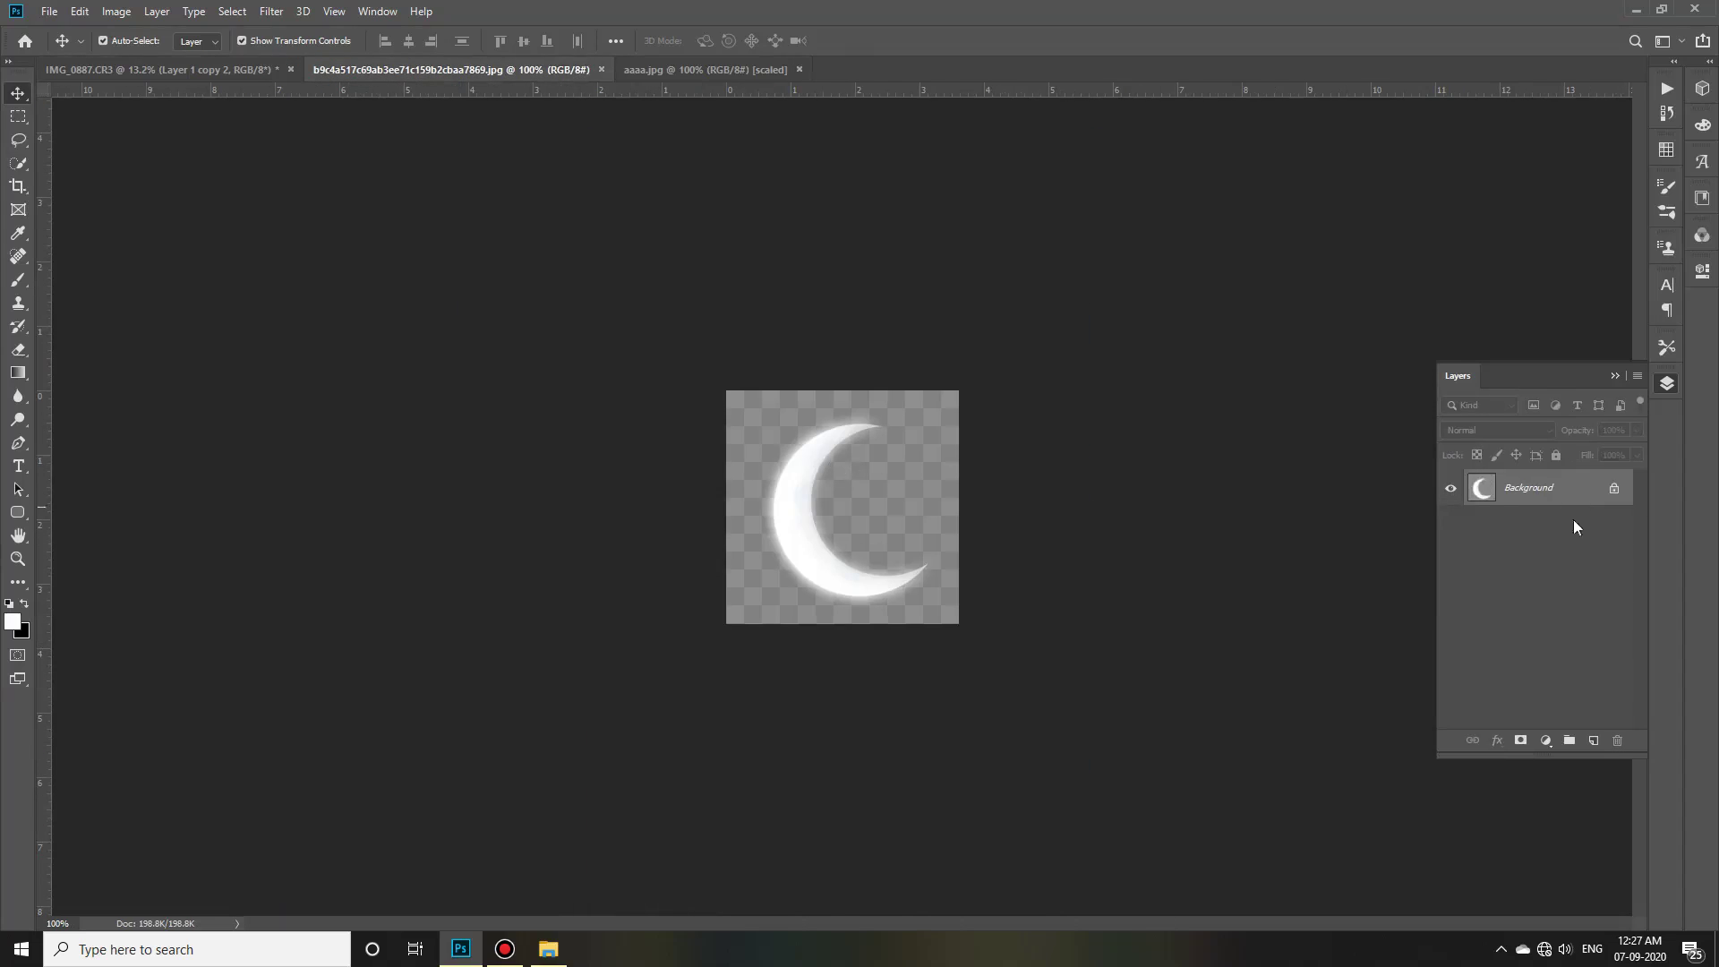
Adjust the moon layer's Blend If sliders to drop its darkest tones.
{"action": "double_click", "coordinate": [1598, 506]}
{"action": "left_click_drag", "start_coordinate": [1263, 363], "coordinate": [1281, 362]}
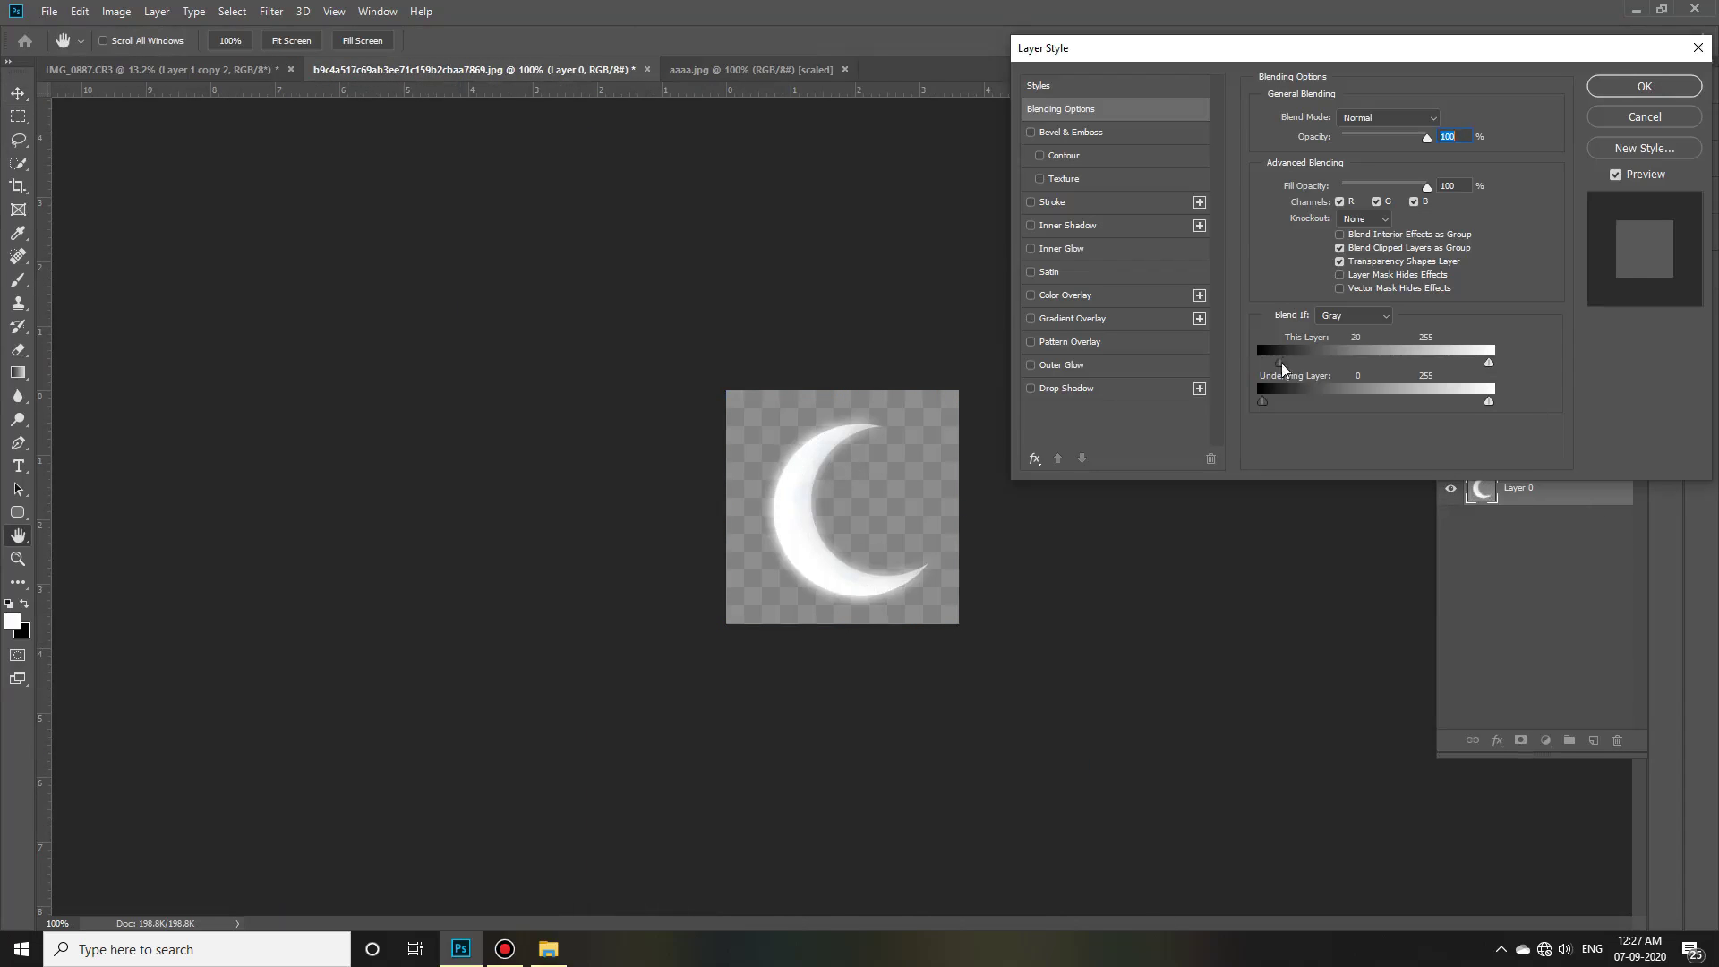
{"action": "left_click_drag", "start_coordinate": [1488, 401], "coordinate": [1507, 401]}
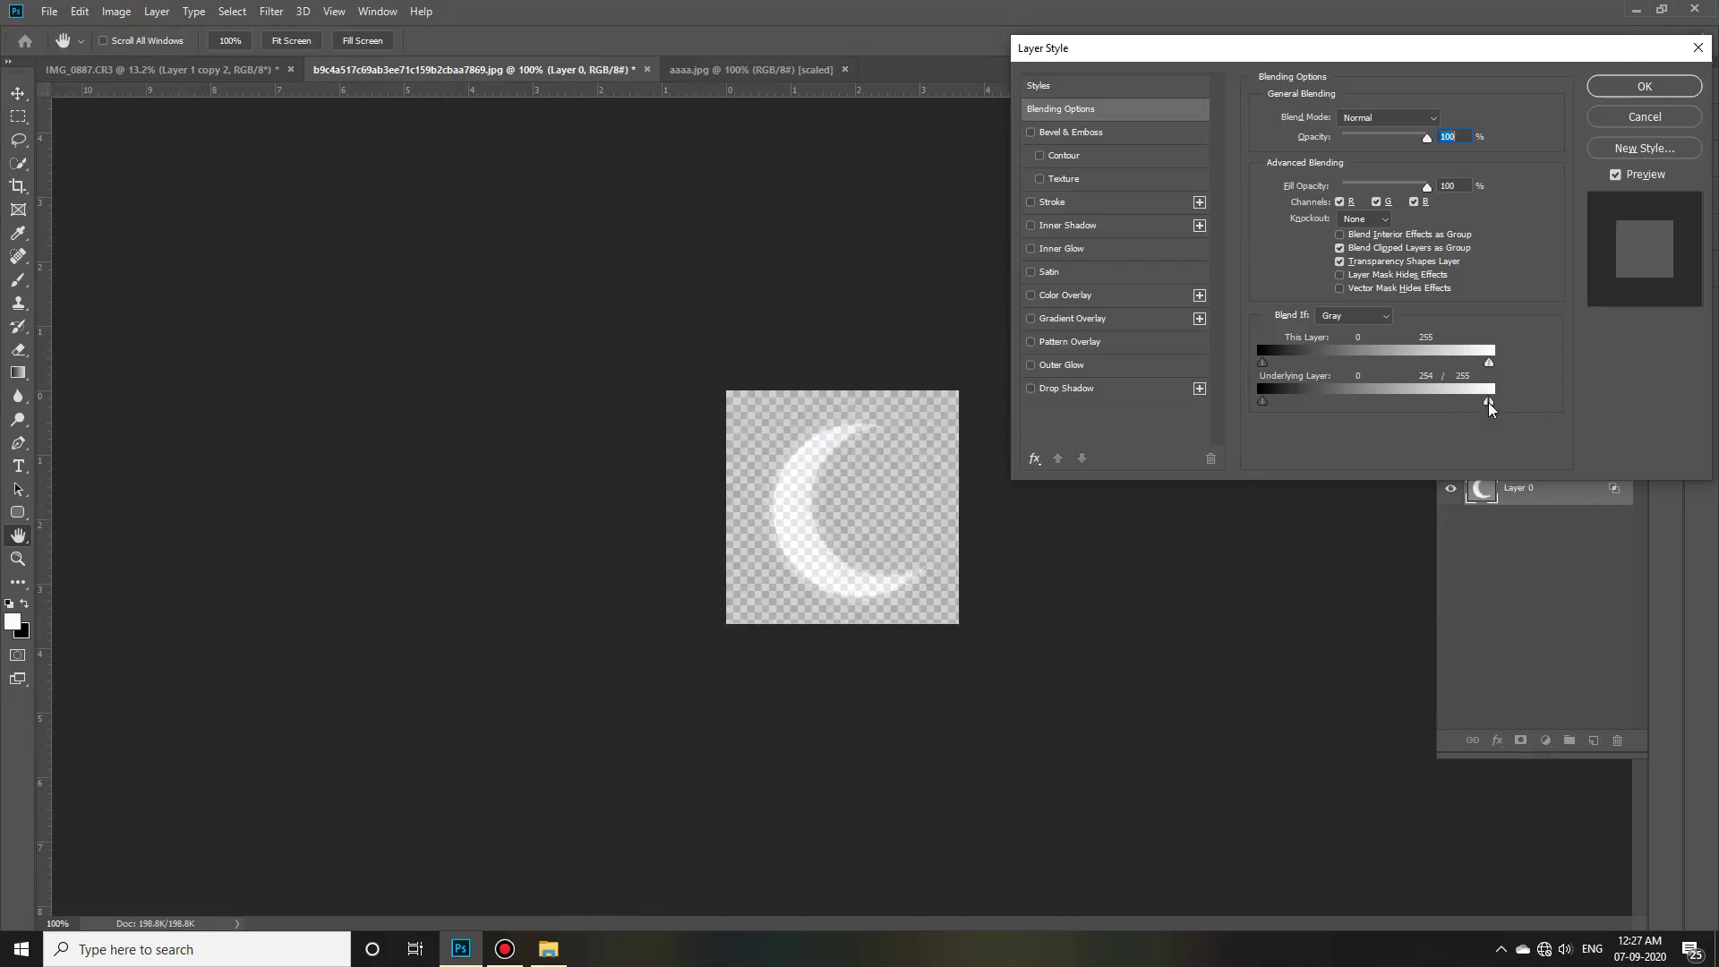
{"action": "key", "text": "Escape"}
Trace the moon's outer edge with the Pen tool, then delete the path.
{"action": "key", "text": "v"}
{"action": "scroll", "coordinate": [774, 491], "scroll_direction": "up", "scroll_amount": 3}
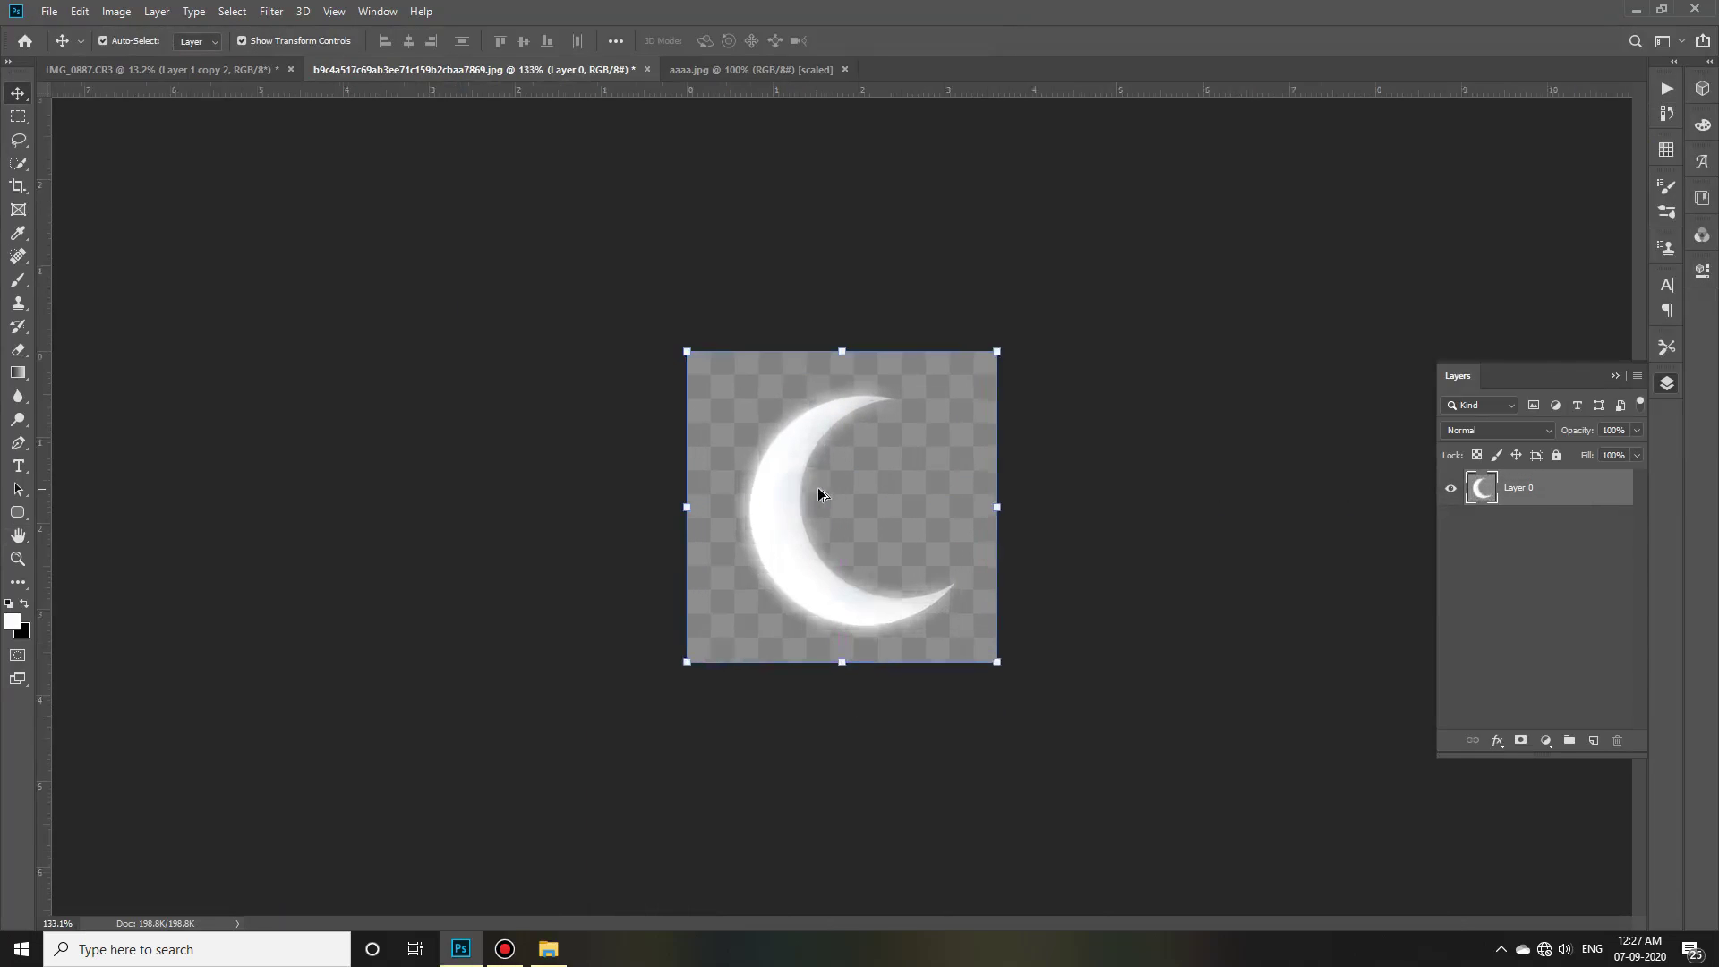
{"action": "right_click", "coordinate": [18, 442]}
{"action": "left_click", "coordinate": [149, 435]}
{"action": "scroll", "coordinate": [768, 671], "scroll_direction": "up", "scroll_amount": 2}
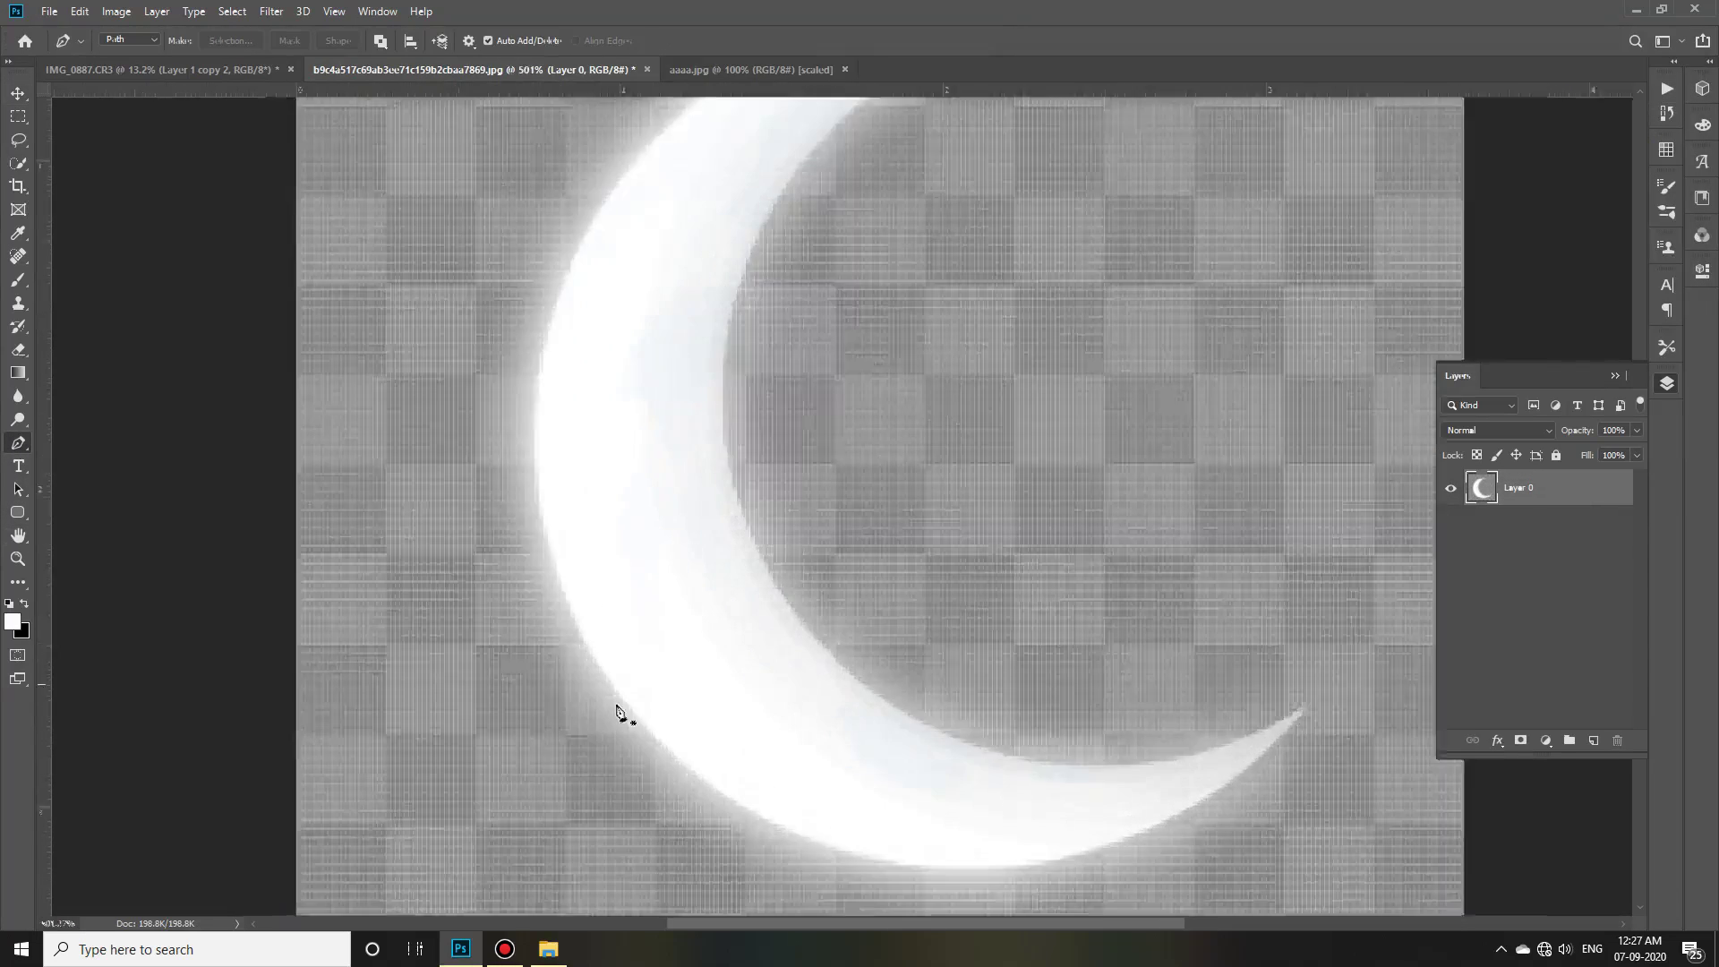
{"action": "scroll", "coordinate": [622, 714], "scroll_direction": "up", "scroll_amount": 2}
{"action": "scroll", "coordinate": [710, 833], "scroll_direction": "up", "scroll_amount": 2}
{"action": "left_click_drag", "start_coordinate": [498, 482], "coordinate": [428, 272]}
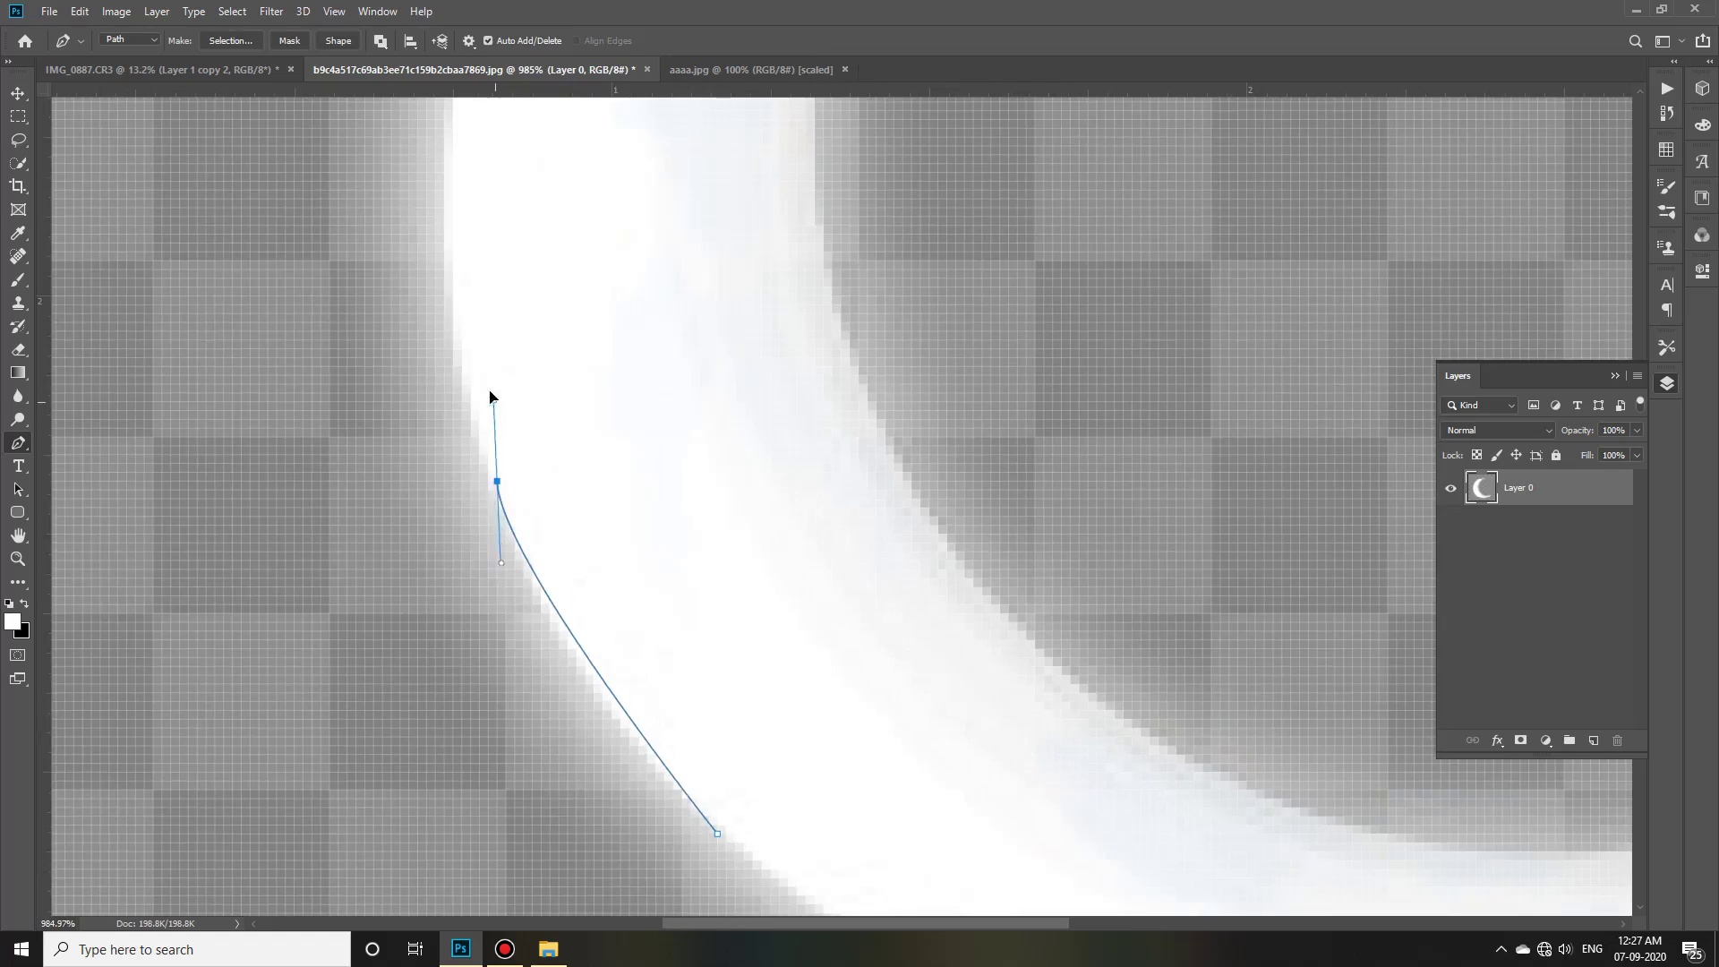
{"action": "scroll", "coordinate": [497, 486], "scroll_direction": "down", "scroll_amount": 5}
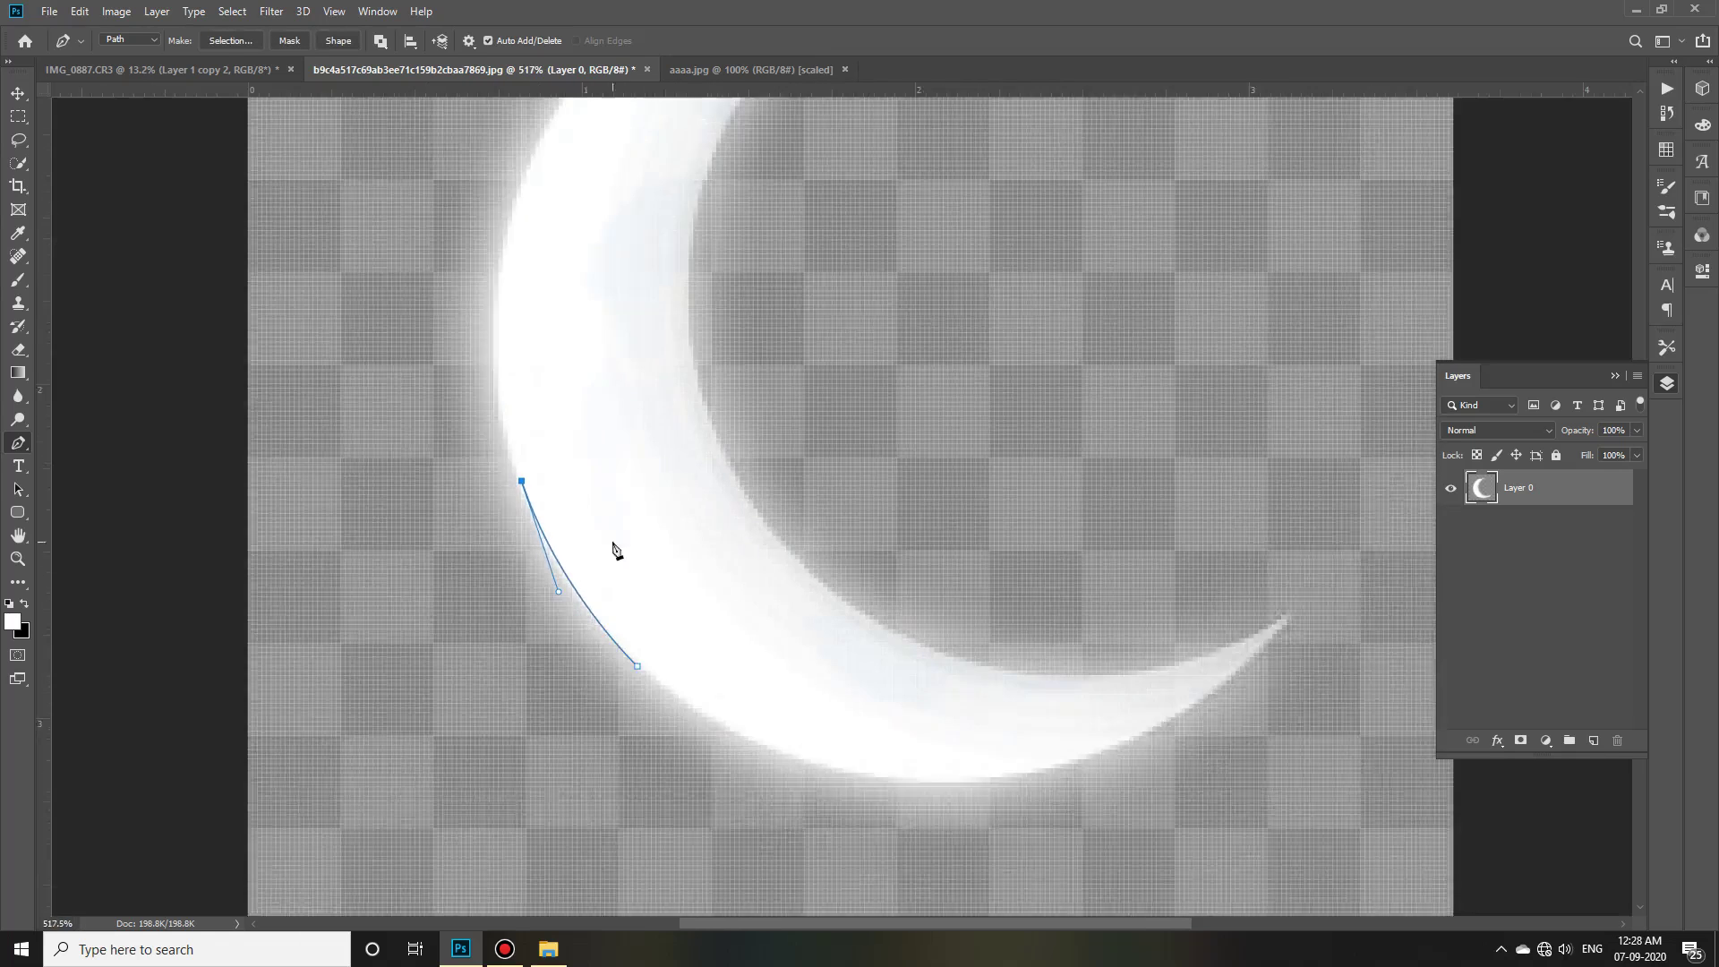
{"action": "scroll", "coordinate": [483, 492], "scroll_direction": "up", "scroll_amount": 4}
{"action": "mouse_move", "coordinate": [484, 482]}
{"action": "left_mouse_down"}
{"action": "mouse_move", "coordinate": [495, 329]}
{"action": "mouse_move", "coordinate": [502, 363]}
{"action": "left_mouse_up"}
{"action": "scroll", "coordinate": [803, 559], "scroll_direction": "down", "scroll_amount": 3}
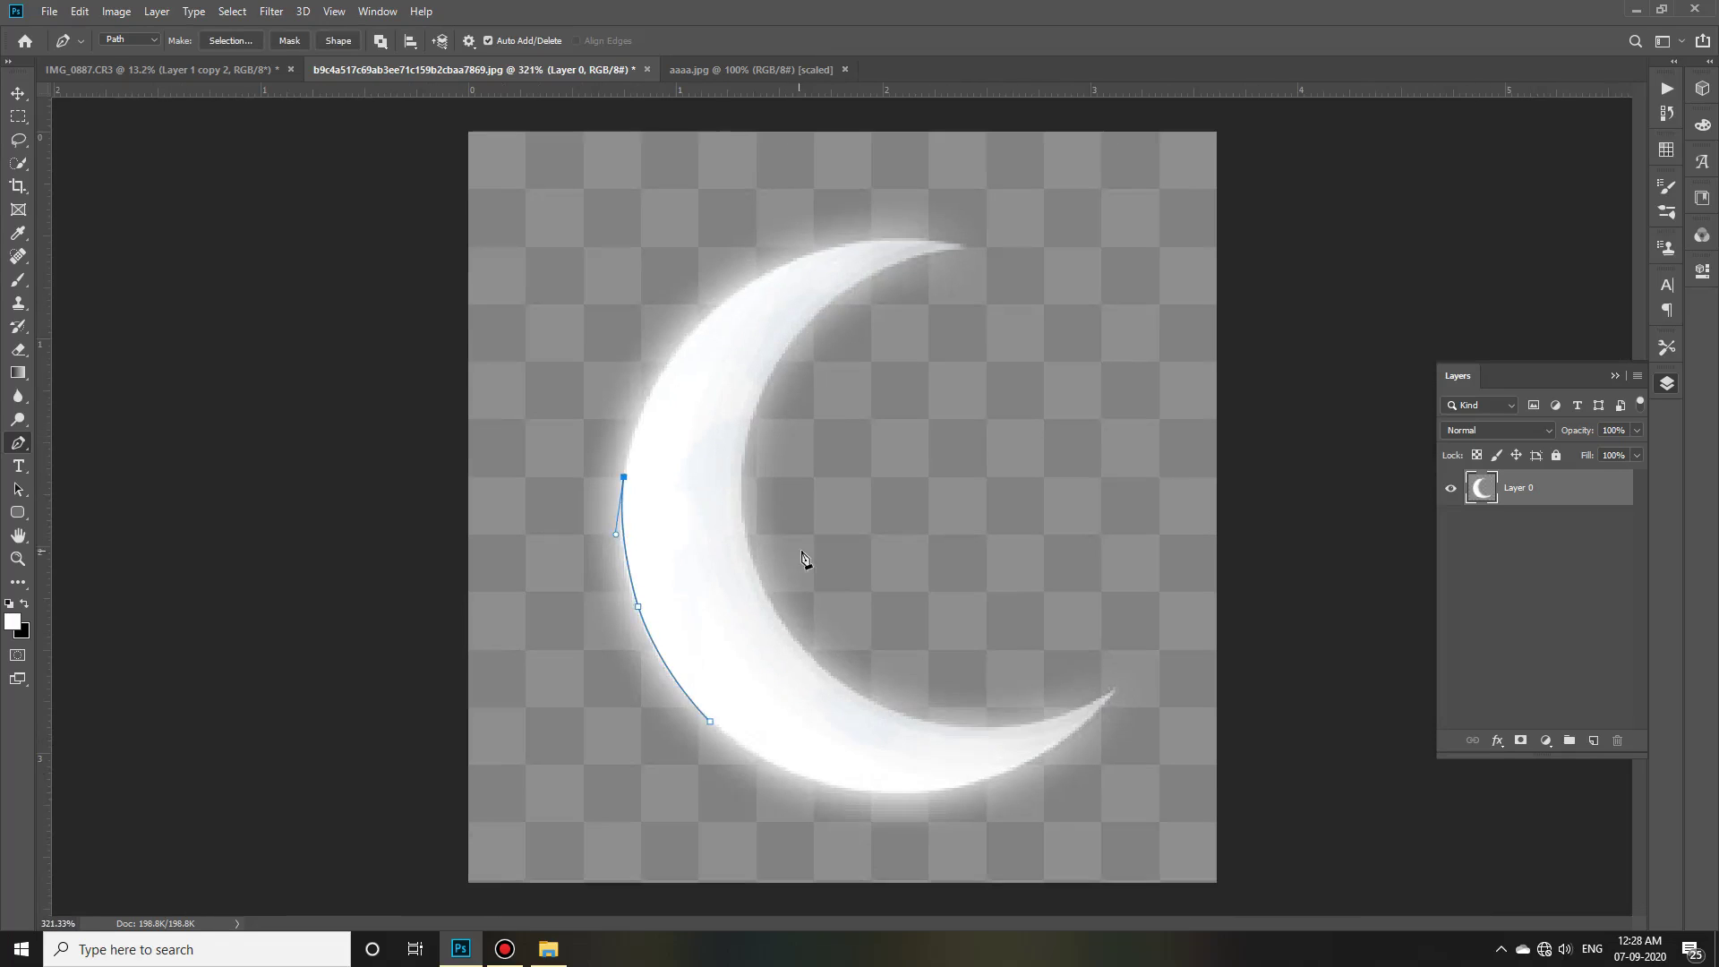
{"action": "key", "text": "Delete"}
{"action": "key", "text": "Delete"}
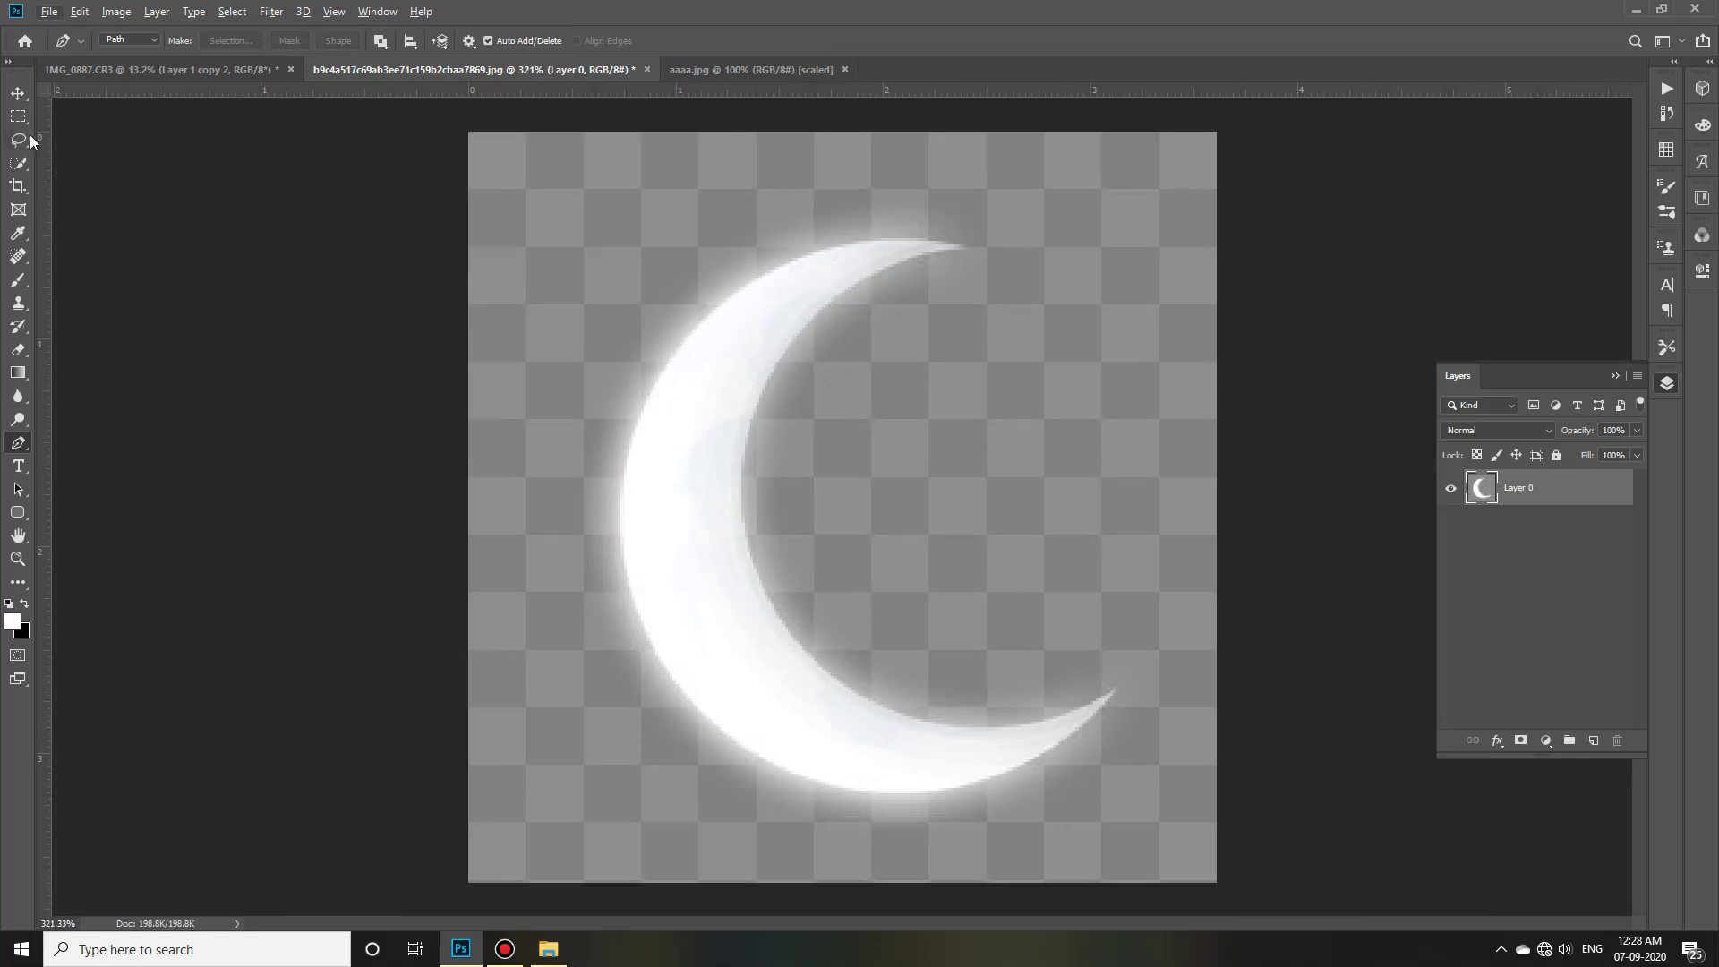
Quick-select the crescent moon and mask the layer to that selection.
{"action": "left_click", "coordinate": [18, 163]}
{"action": "scroll", "coordinate": [864, 445], "scroll_direction": "down", "scroll_amount": 2}
{"action": "scroll", "coordinate": [845, 442], "scroll_direction": "up", "scroll_amount": 1}
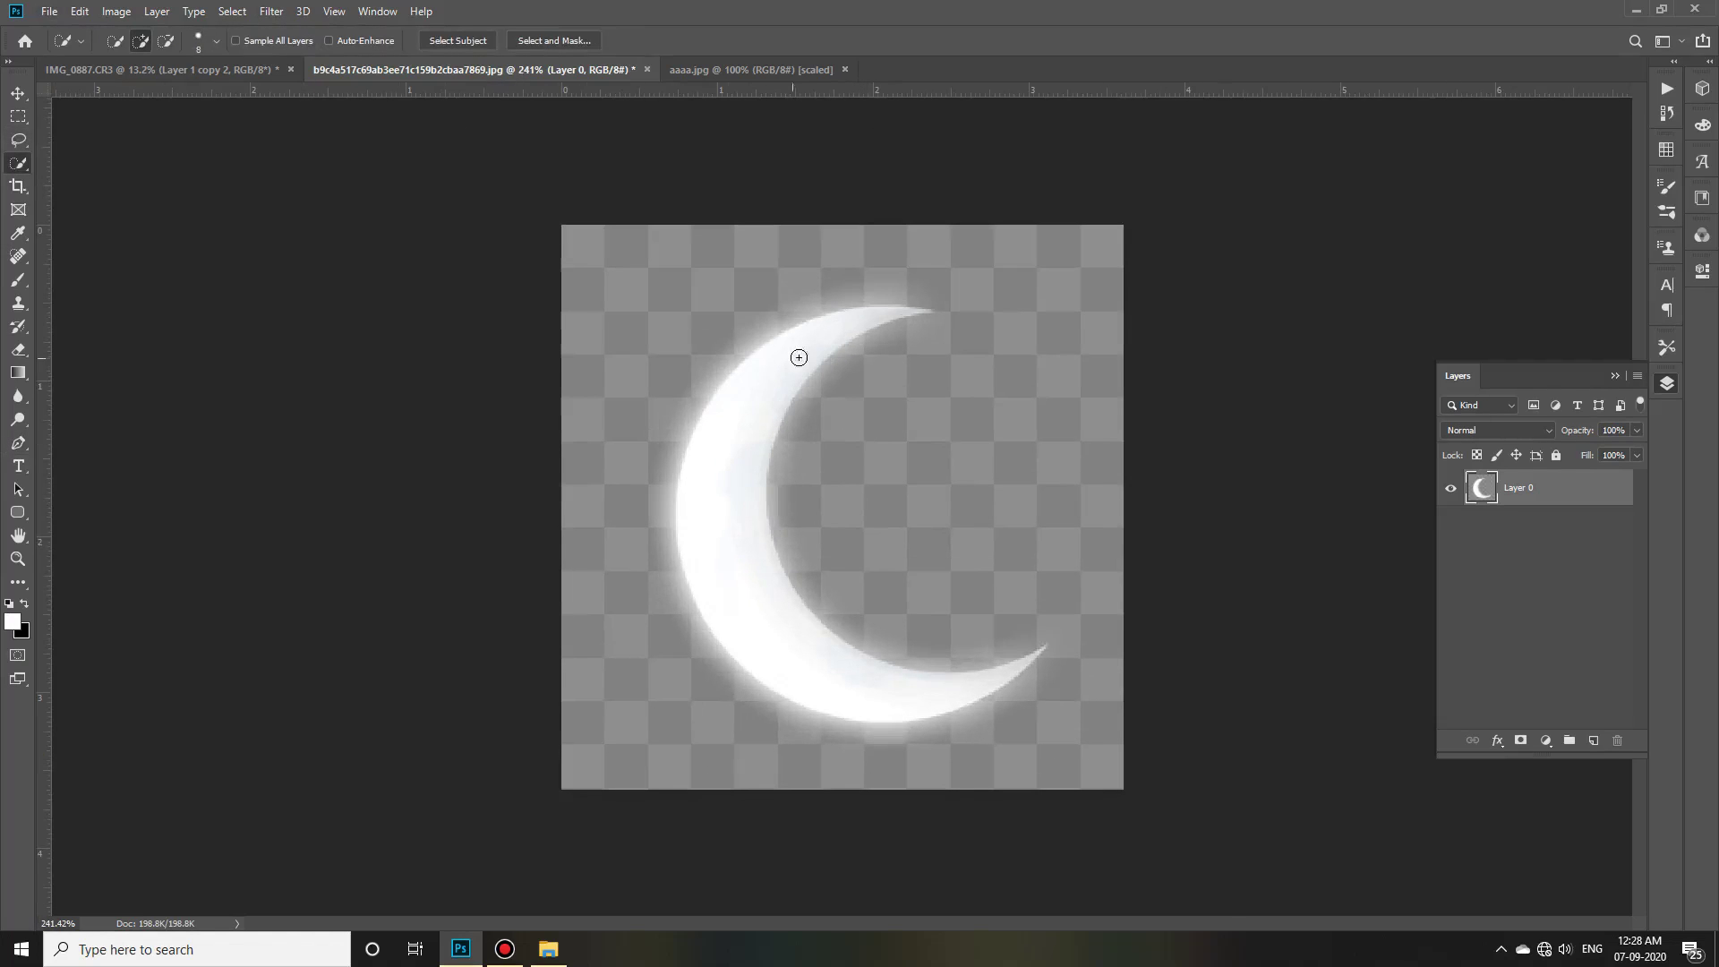
{"action": "left_click_drag", "start_coordinate": [729, 573], "coordinate": [985, 667]}
{"action": "key", "text": "v"}
{"action": "scroll", "coordinate": [886, 548], "scroll_direction": "up", "scroll_amount": 1}
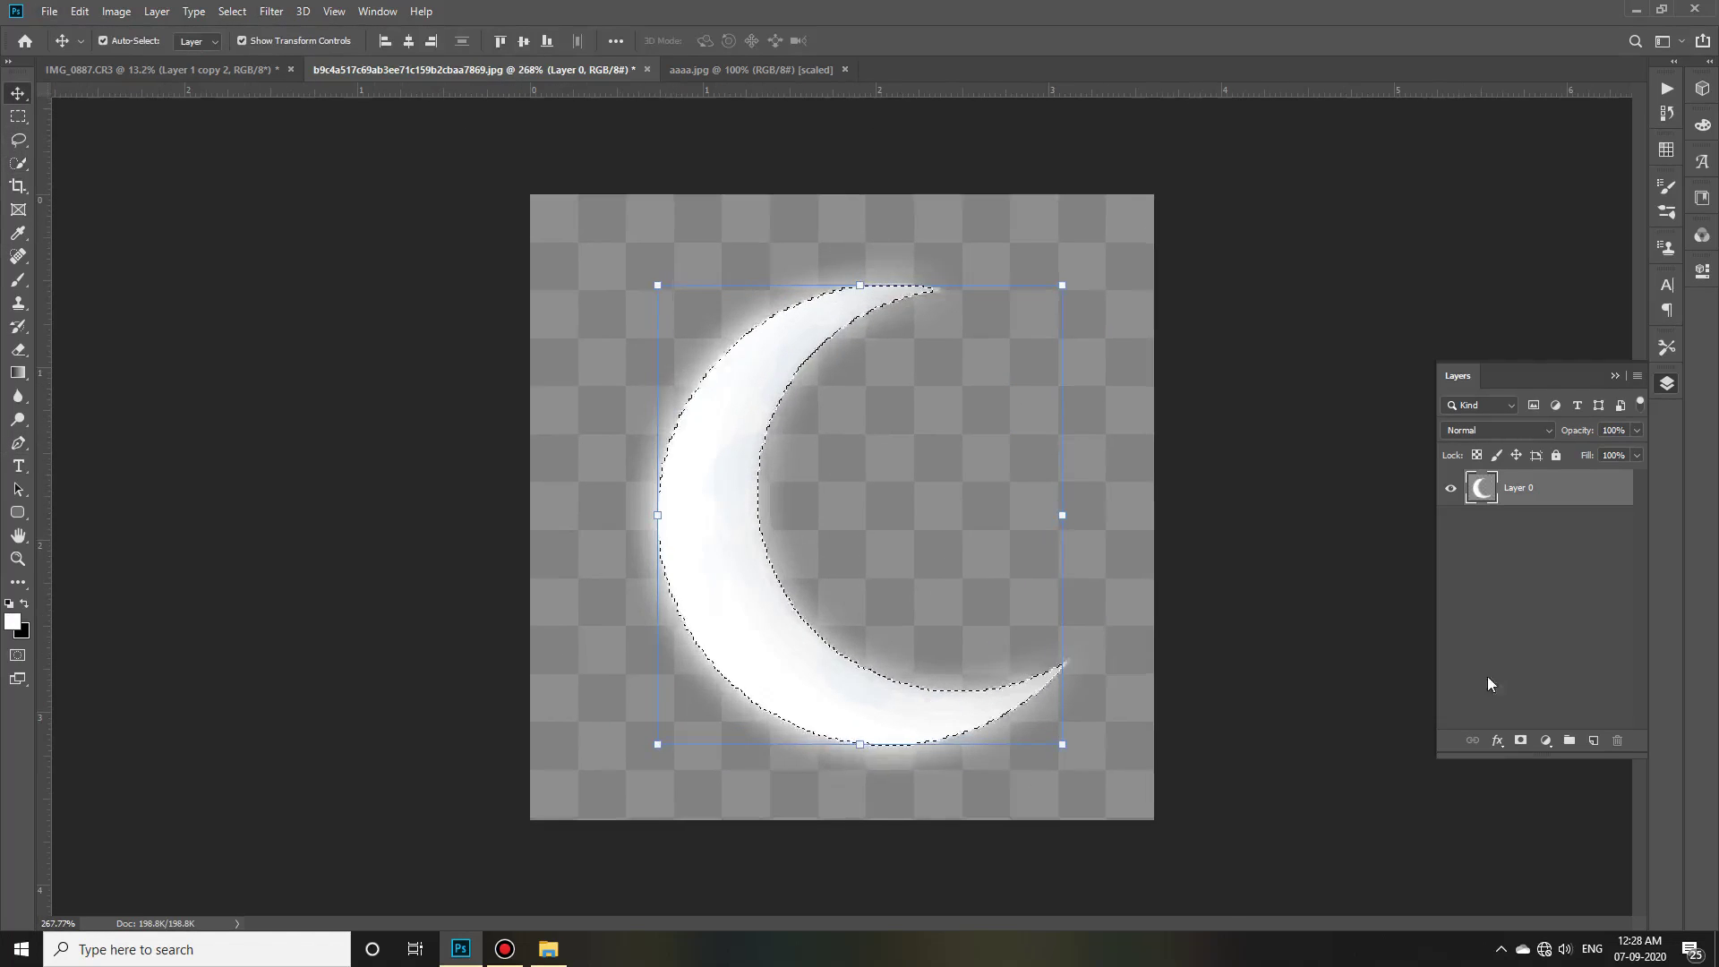
{"action": "left_click", "coordinate": [1521, 741]}
Refine the mask with Smooth, Feather 2.6 px and Shift Edge -36%, then move the moon into IMG_0887.
{"action": "double_click", "coordinate": [1527, 488]}
{"action": "left_click_drag", "start_coordinate": [1477, 502], "coordinate": [1501, 598]}
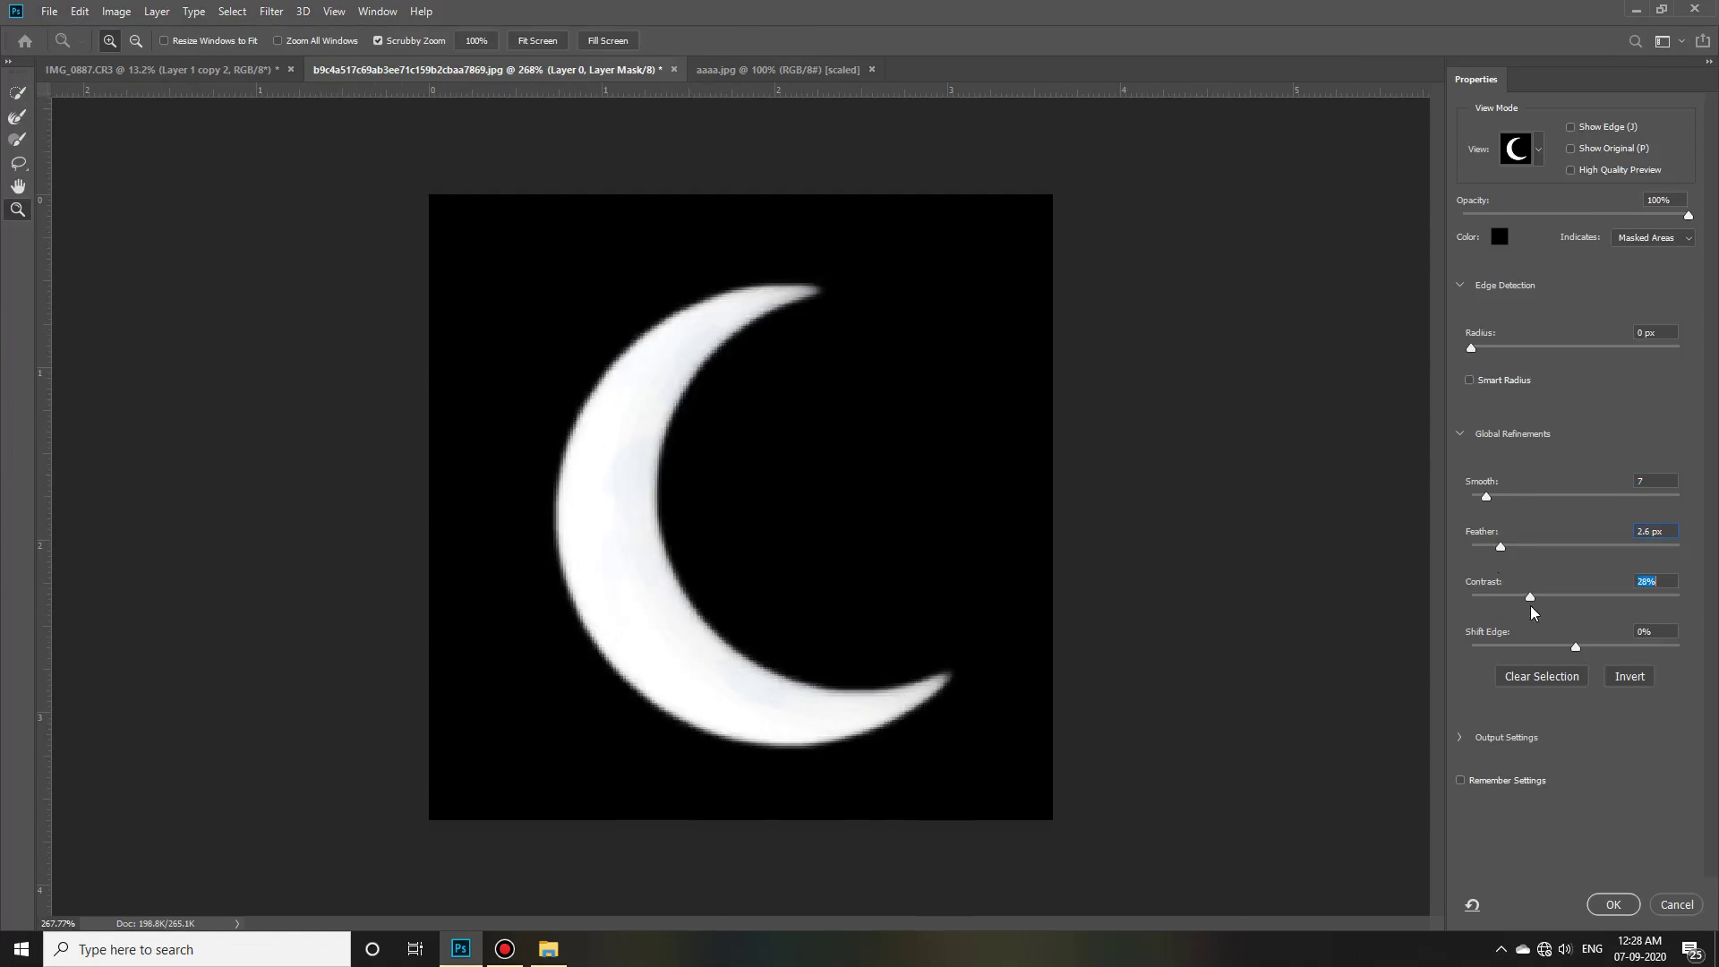
{"action": "left_click_drag", "start_coordinate": [1576, 647], "coordinate": [1538, 658]}
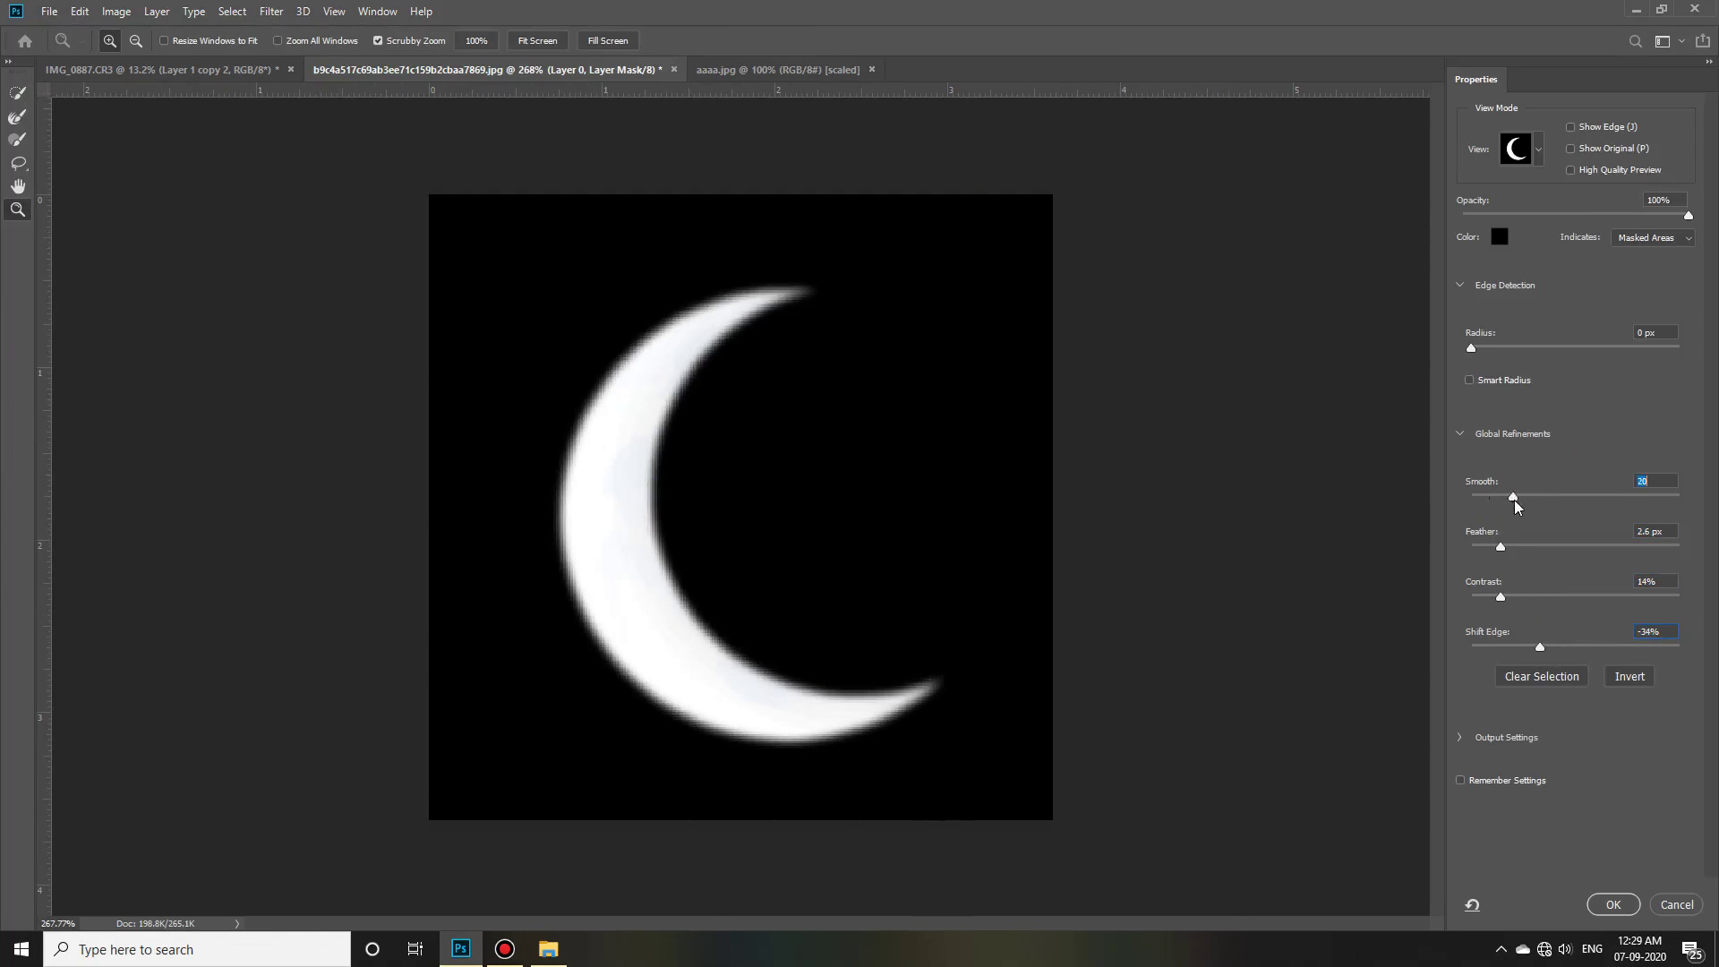
{"action": "left_click", "coordinate": [1612, 904]}
{"action": "mouse_move", "coordinate": [710, 487]}
{"action": "left_mouse_down"}
{"action": "mouse_move", "coordinate": [935, 414]}
{"action": "mouse_move", "coordinate": [1079, 165]}
{"action": "left_mouse_up"}
Commit the moon in the portrait and nudge it into place in the upper-right sky.
{"action": "key", "text": "Return"}
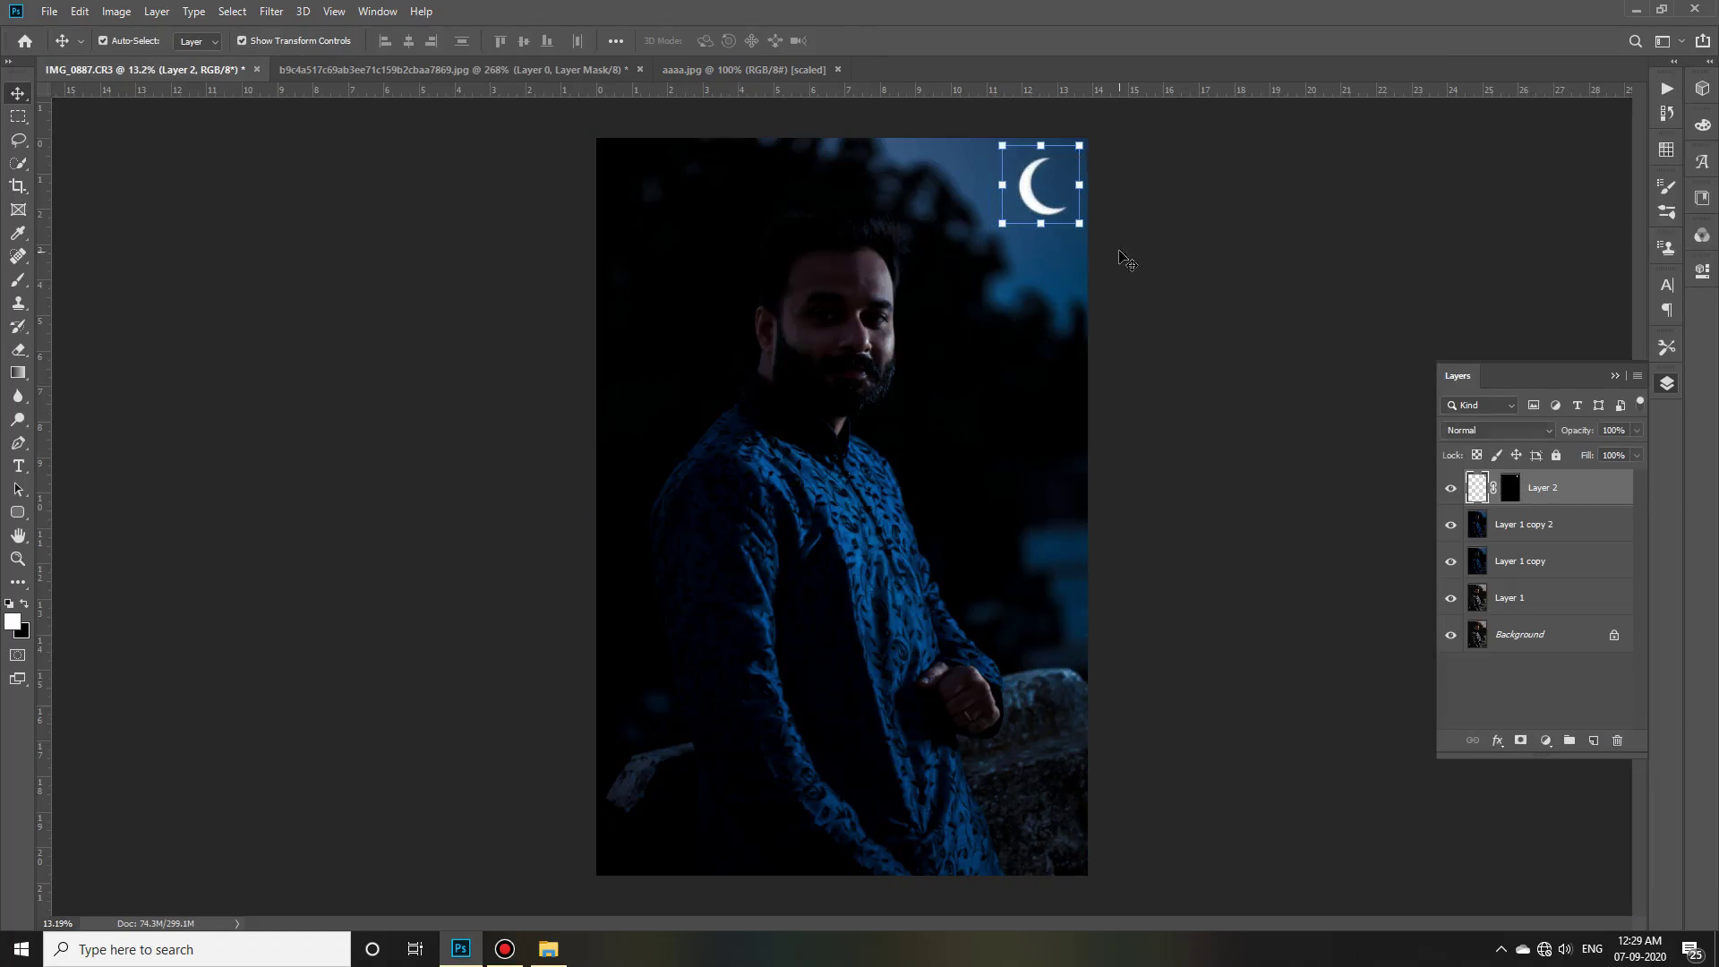
{"action": "left_click", "coordinate": [1125, 261]}
{"action": "scroll", "coordinate": [1045, 183], "scroll_direction": "up", "scroll_amount": 3}
{"action": "left_click", "coordinate": [1074, 269]}
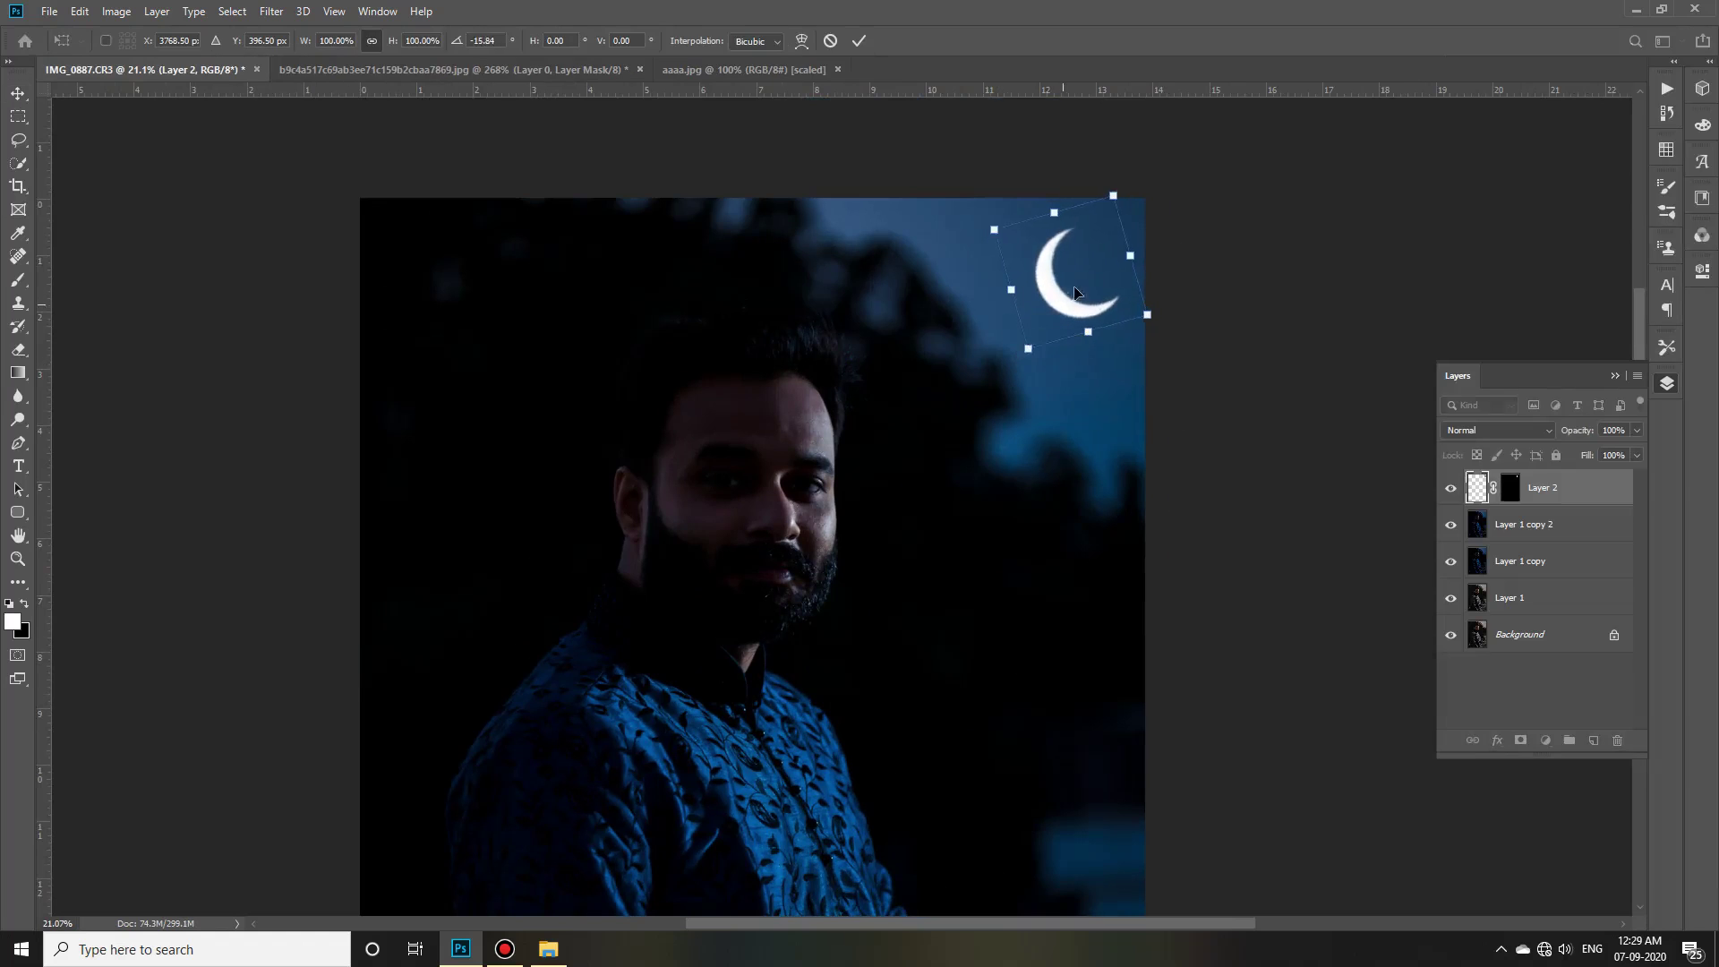
{"action": "scroll", "coordinate": [1173, 257], "scroll_direction": "down", "scroll_amount": 4}
{"action": "scroll", "coordinate": [1155, 201], "scroll_direction": "up", "scroll_amount": 3}
{"action": "key", "text": "ctrl+t"}
{"action": "mouse_move", "coordinate": [936, 323]}
{"action": "left_mouse_down"}
{"action": "mouse_move", "coordinate": [927, 333]}
{"action": "mouse_move", "coordinate": [951, 333]}
{"action": "left_mouse_up"}
{"action": "key", "text": "Return"}
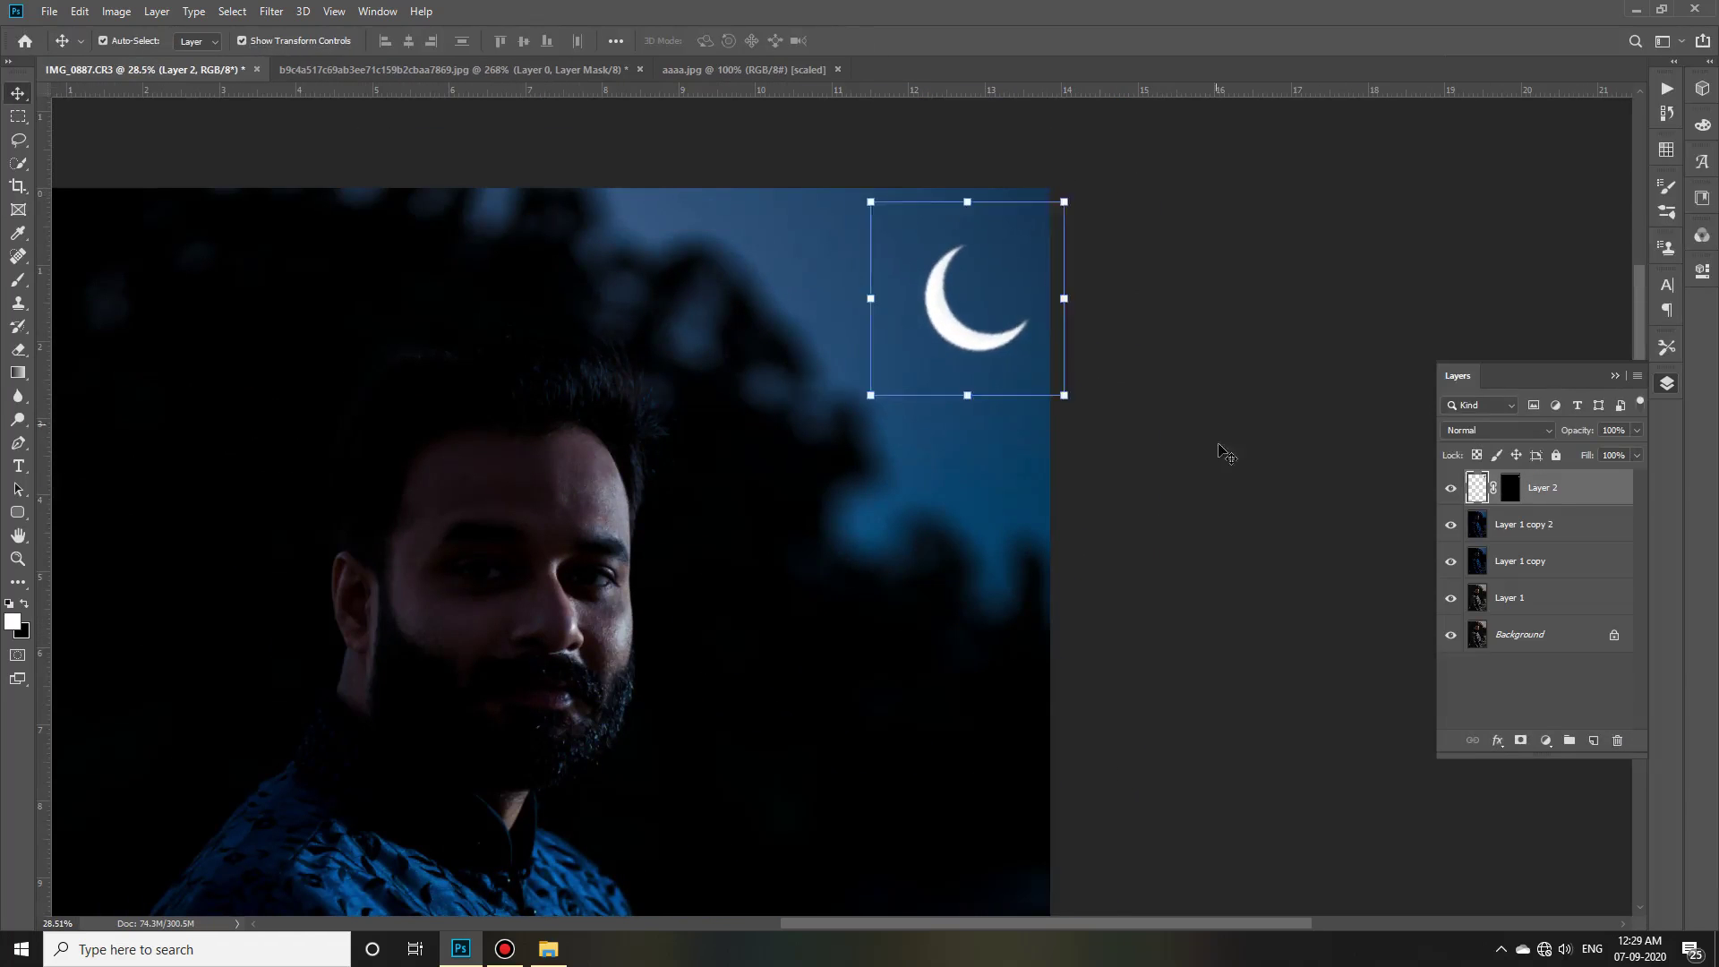
Duplicate the moon layer and set the copy's blend mode to Screen.
{"action": "scroll", "coordinate": [1154, 246], "scroll_direction": "down", "scroll_amount": 3}
{"action": "scroll", "coordinate": [1119, 193], "scroll_direction": "up", "scroll_amount": 4}
{"action": "left_click", "coordinate": [1623, 490]}
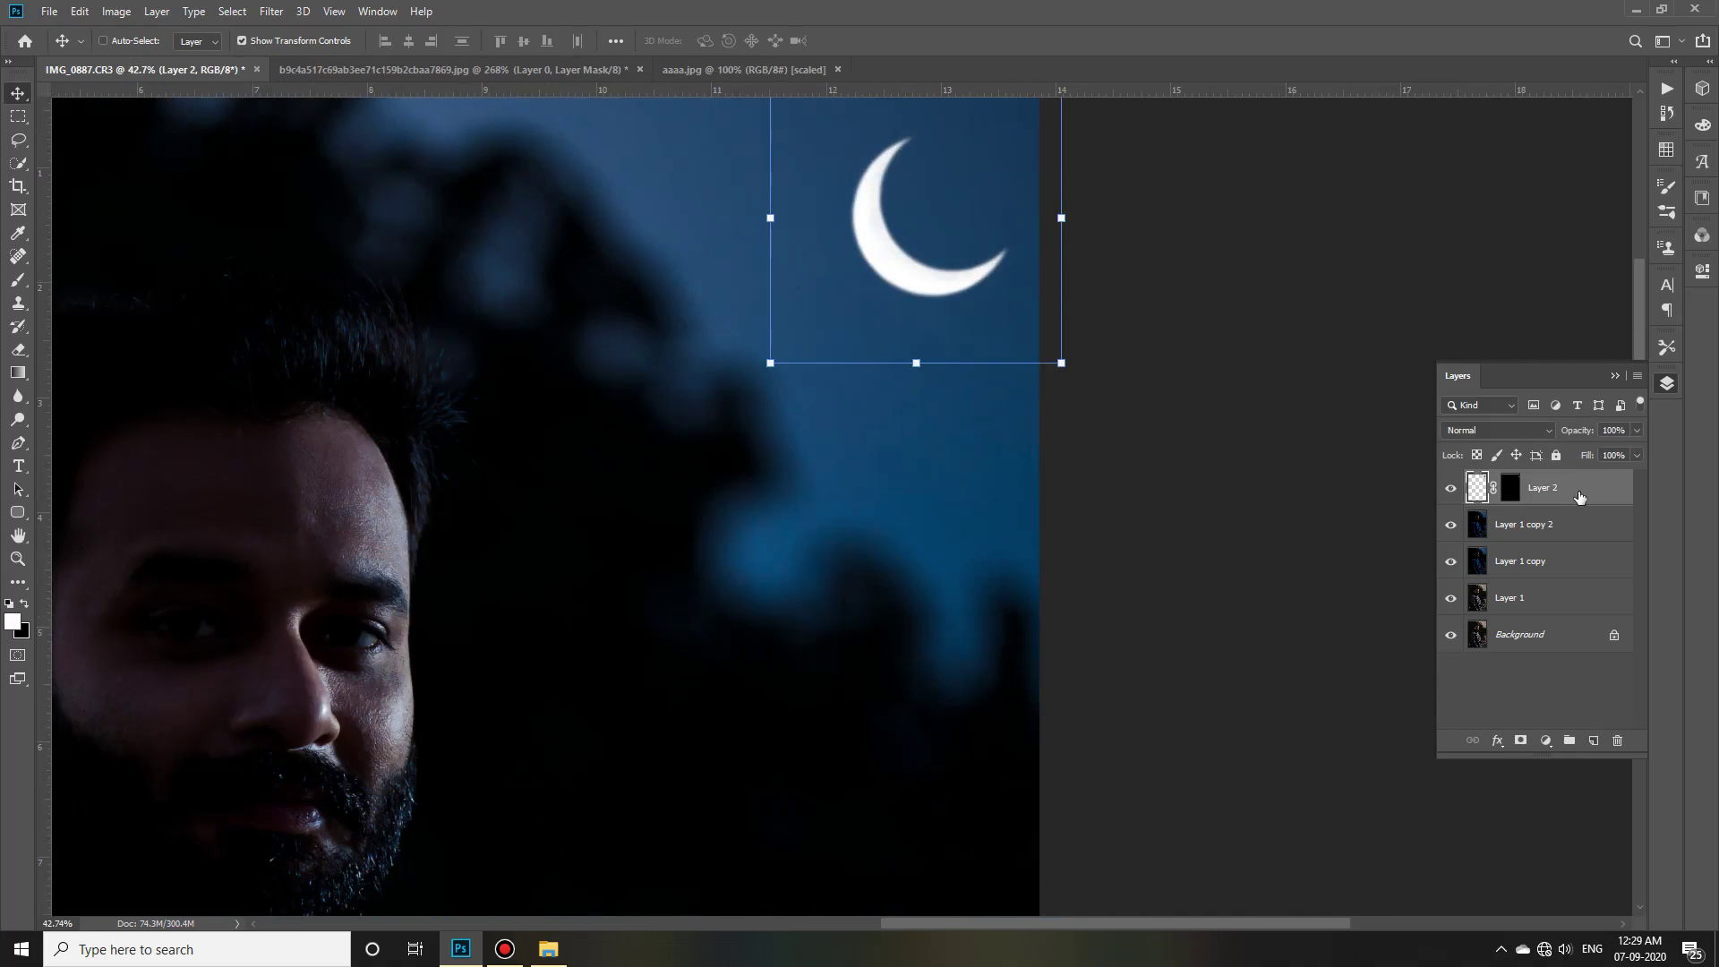
{"action": "key", "text": "ctrl+j"}
{"action": "left_click", "coordinate": [1495, 430]}
{"action": "left_click", "coordinate": [1513, 560]}
Blur Layer 2 copy with a 27.7-pixel Gaussian Blur for a soft moon glow.
{"action": "left_click", "coordinate": [271, 11]}
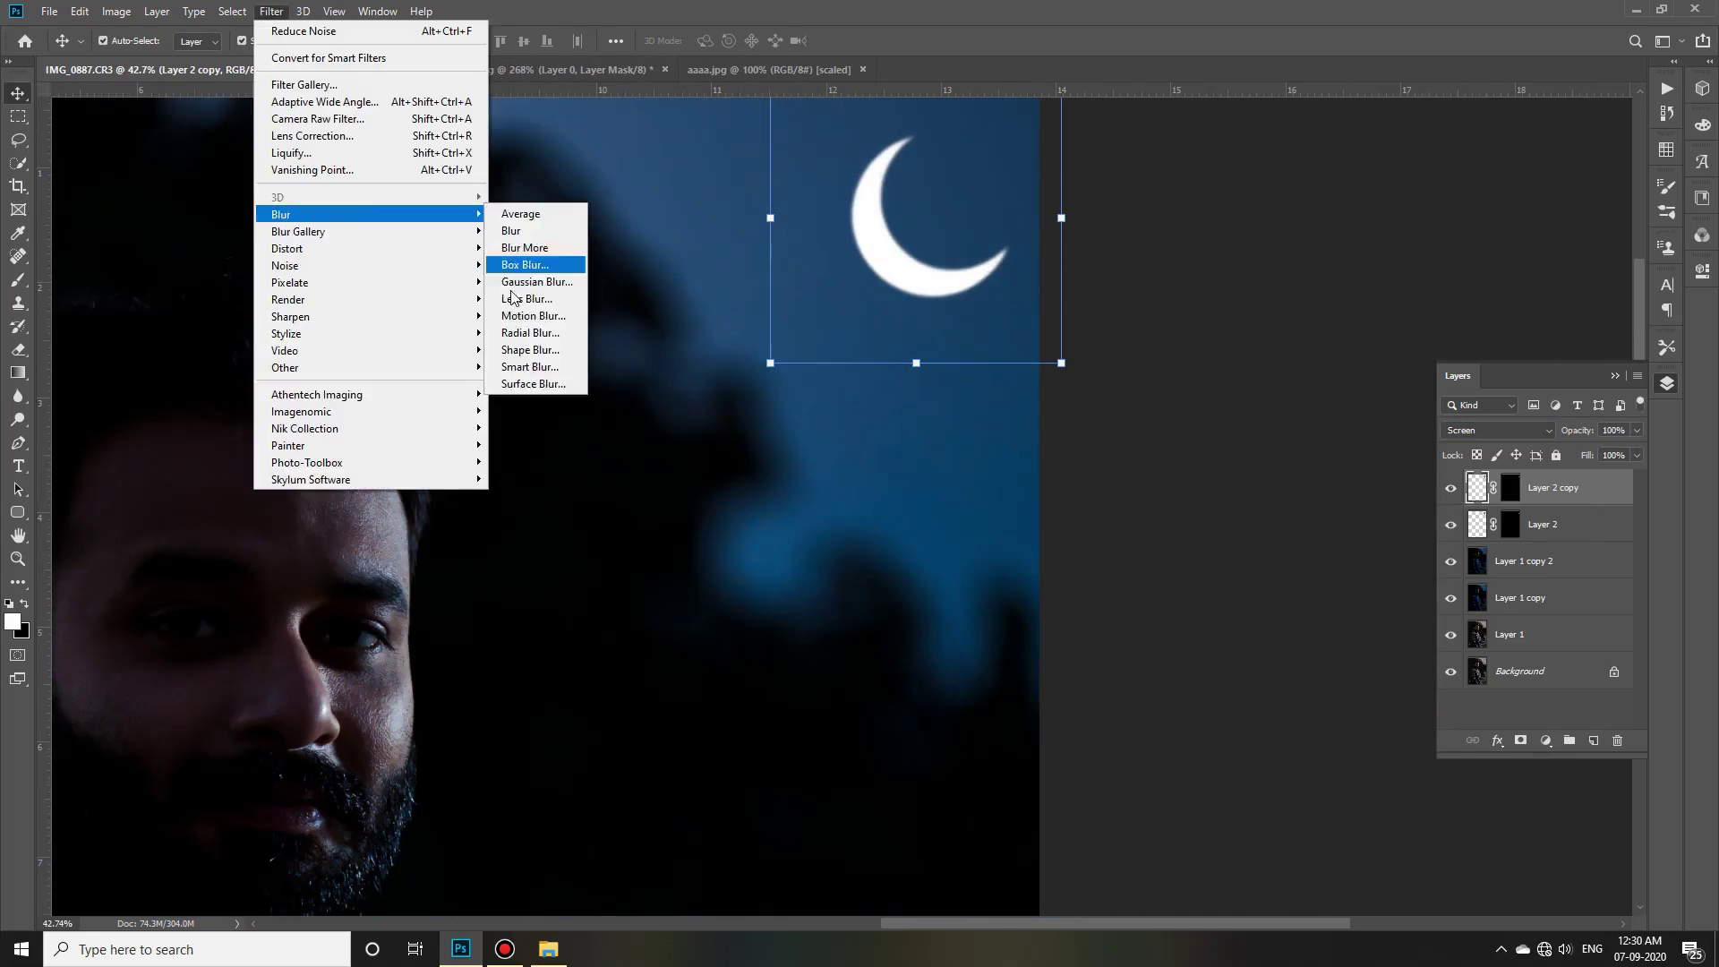
{"action": "left_click", "coordinate": [535, 281]}
{"action": "mouse_move", "coordinate": [1486, 332]}
{"action": "left_mouse_down"}
{"action": "mouse_move", "coordinate": [1529, 327]}
{"action": "mouse_move", "coordinate": [1447, 332]}
{"action": "mouse_move", "coordinate": [1522, 328]}
{"action": "left_mouse_up"}
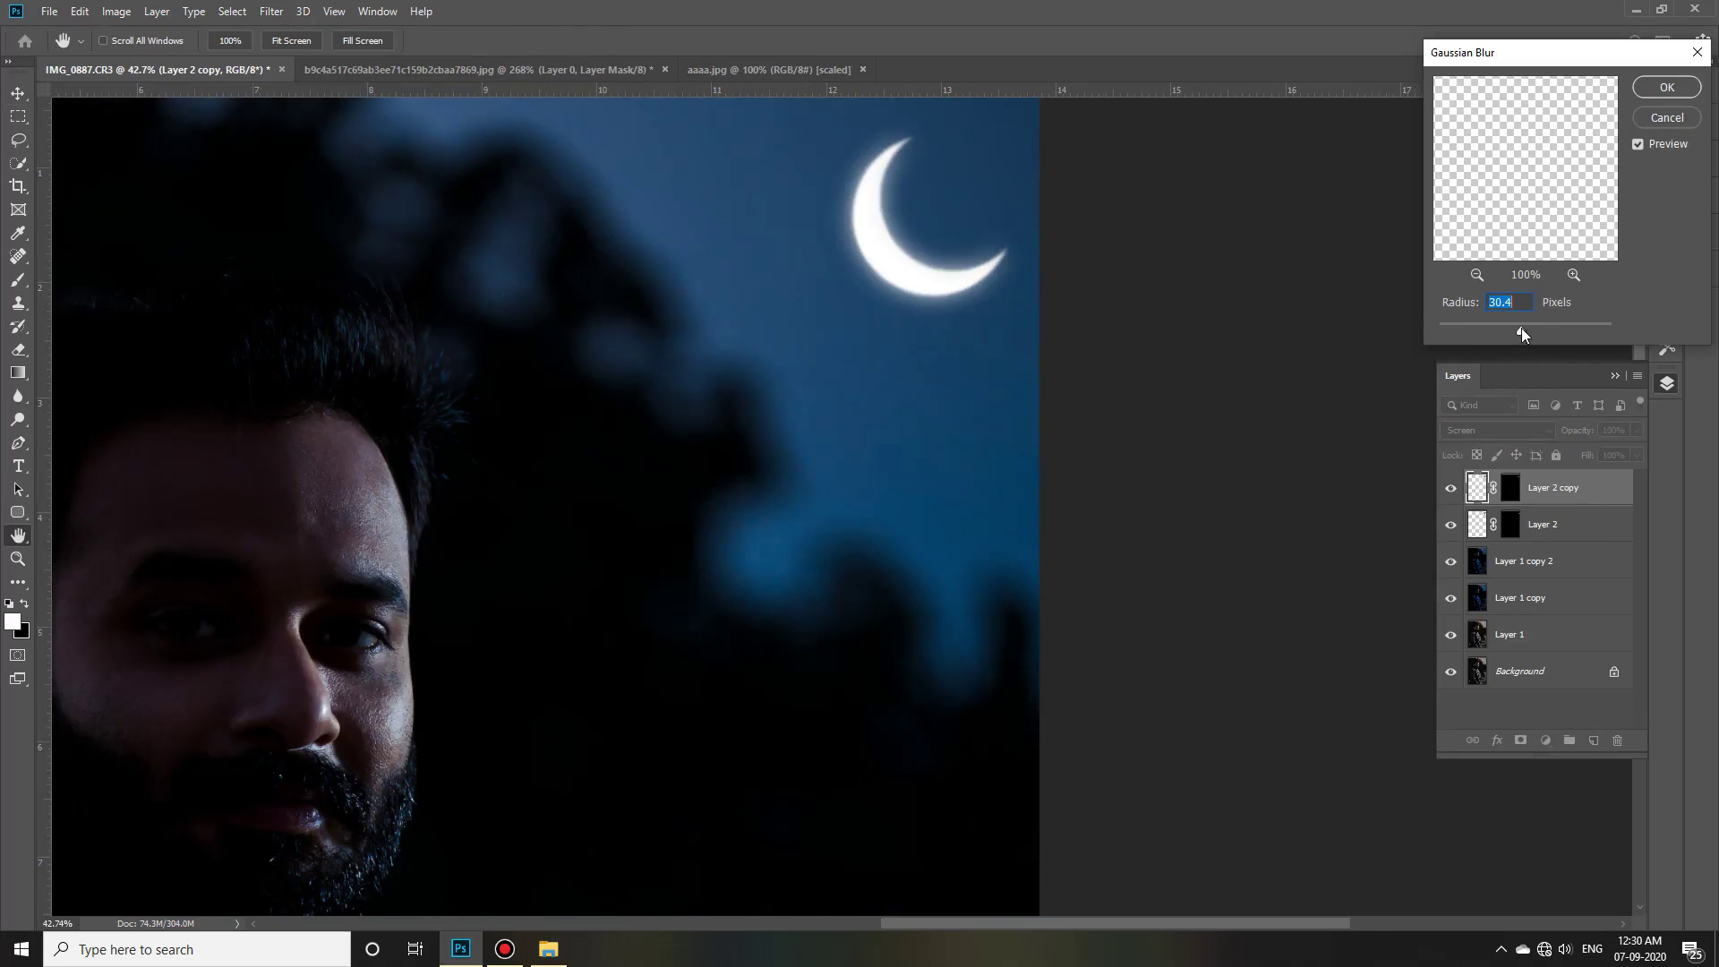
{"action": "key", "text": "ctrl+minus"}
{"action": "key", "text": "ctrl+minus"}
{"action": "key", "text": "ctrl+minus"}
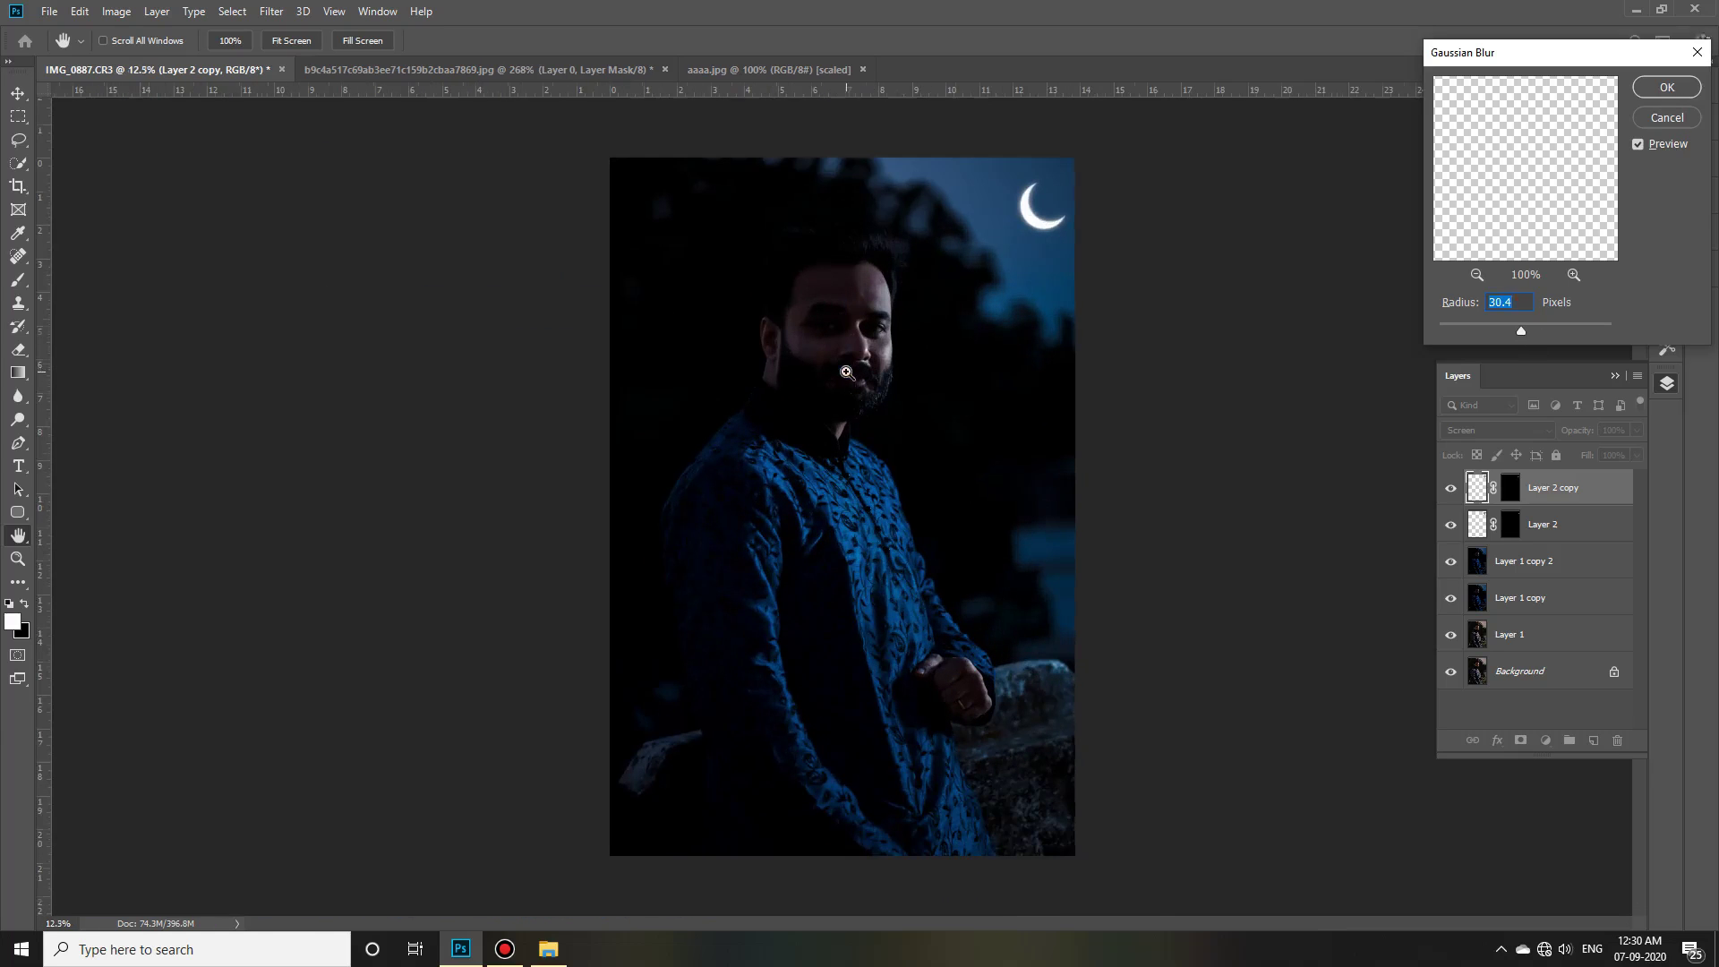
{"action": "left_click", "coordinate": [1667, 86]}
{"action": "left_click_drag", "start_coordinate": [1027, 111], "coordinate": [1590, 491]}
Duplicate the Layer 2 copy glow and merge both glow layers into one at 66% opacity.
{"action": "key", "text": "ctrl+0"}
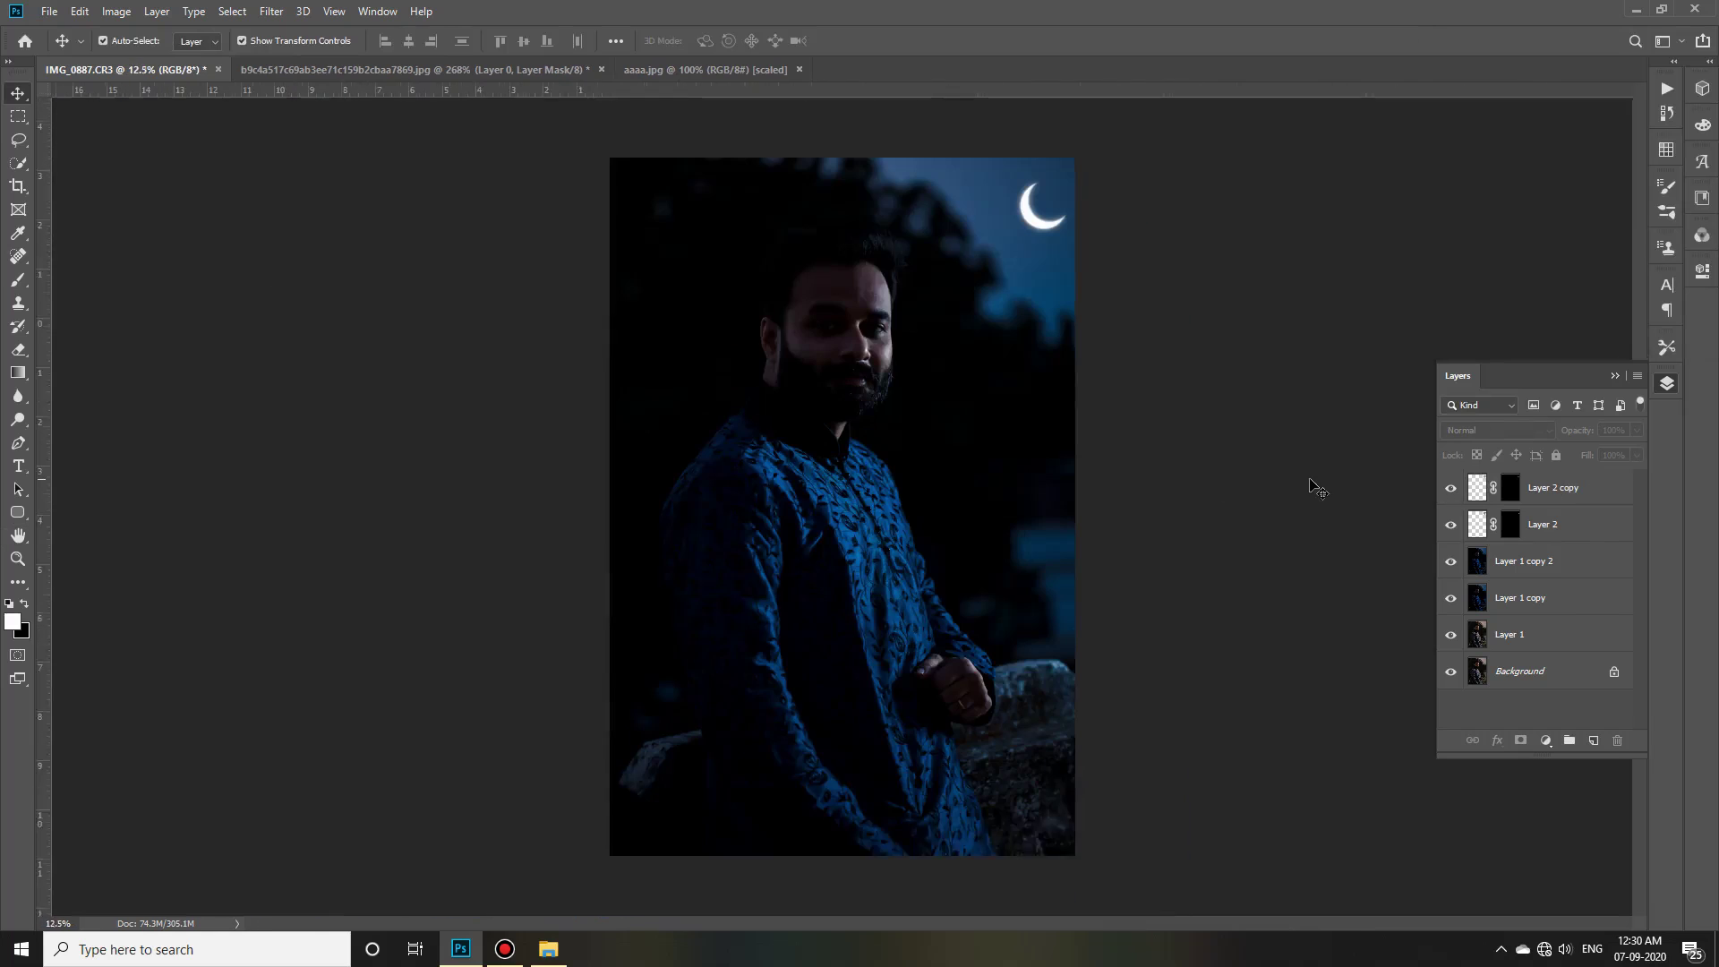
{"action": "left_click", "coordinate": [1594, 488]}
{"action": "key", "text": "ctrl+j"}
{"action": "scroll", "coordinate": [1191, 159], "scroll_direction": "up", "scroll_amount": 5}
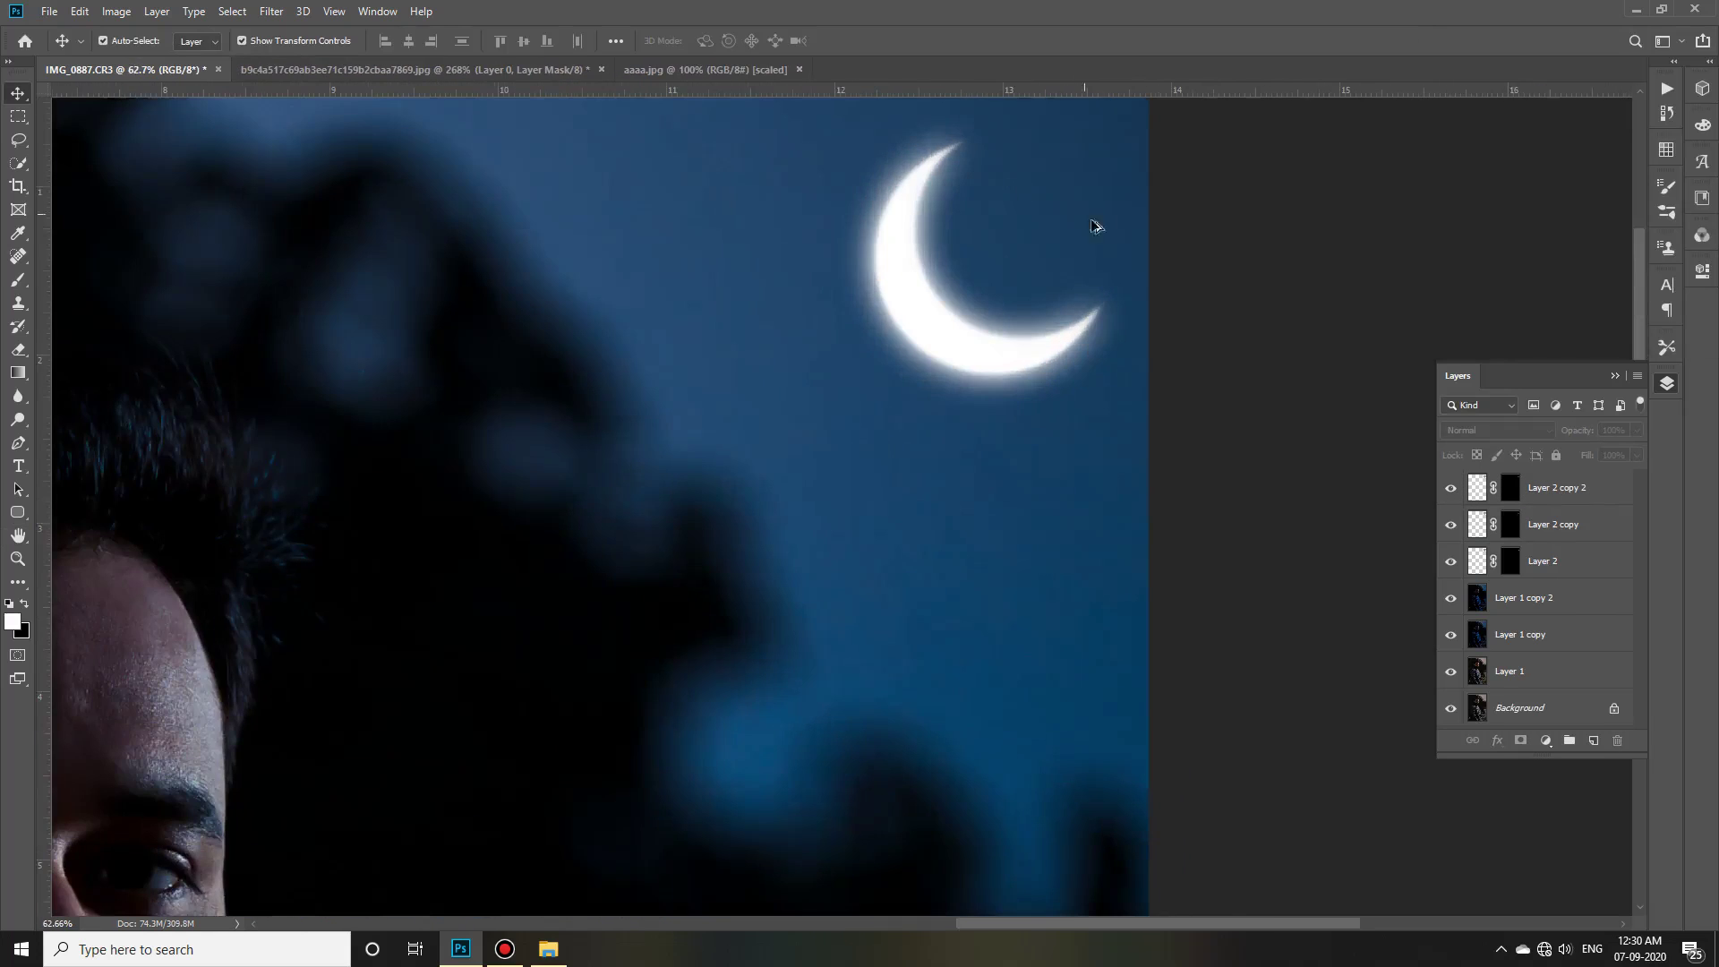
{"action": "scroll", "coordinate": [1335, 384], "scroll_direction": "down", "scroll_amount": 2}
{"action": "left_click", "coordinate": [1553, 523], "text": "shift"}
{"action": "right_click", "coordinate": [1554, 524]}
{"action": "left_click", "coordinate": [1408, 703]}
{"action": "key", "text": "6"}
{"action": "key", "text": "5"}
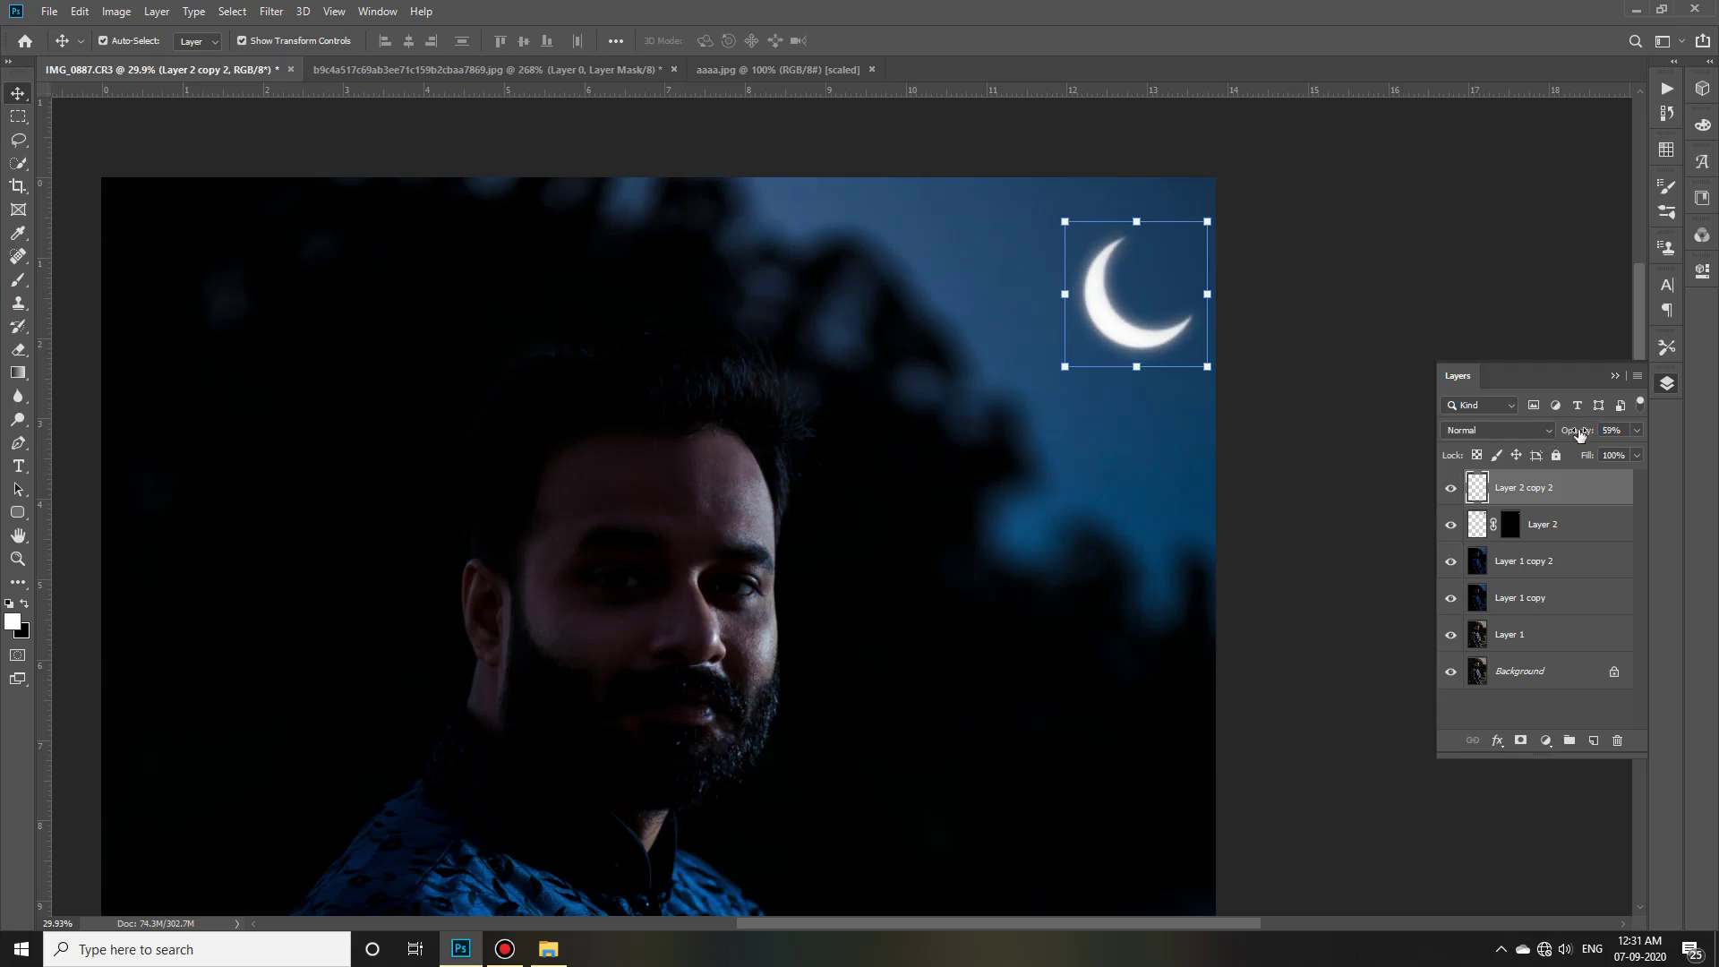
Brighten the merged moon glow with Levels 0 / 1.48 / 186.
{"action": "key", "text": "ctrl+0"}
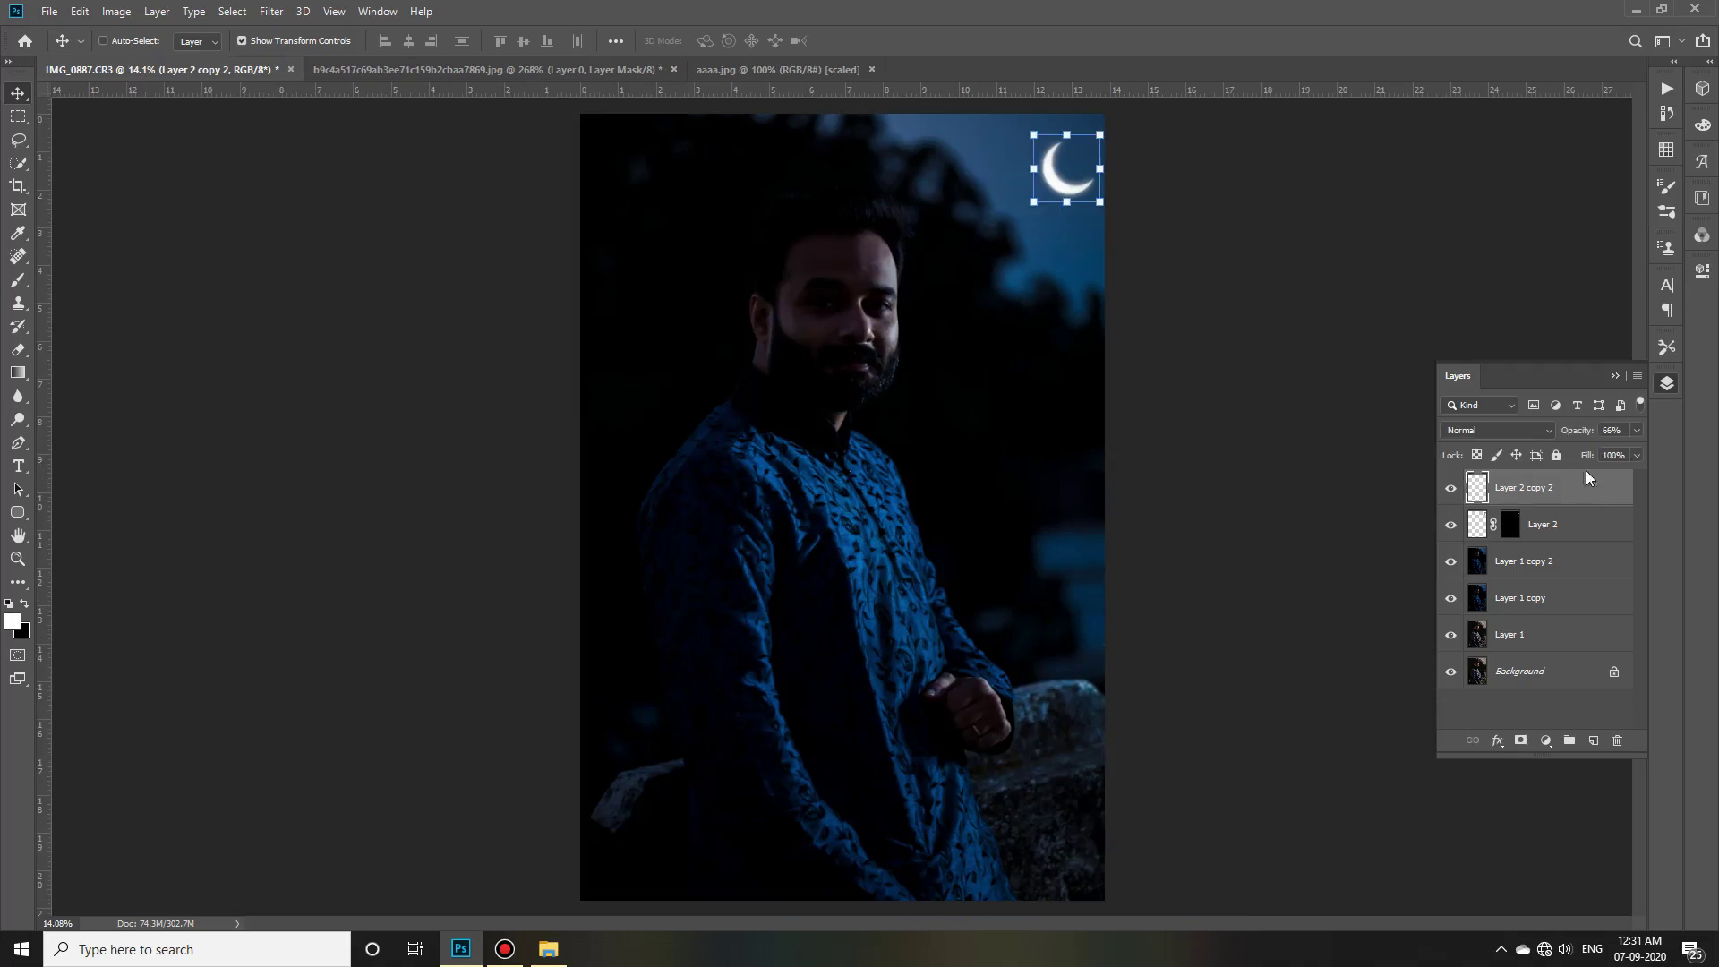
{"action": "key", "text": "ctrl+l"}
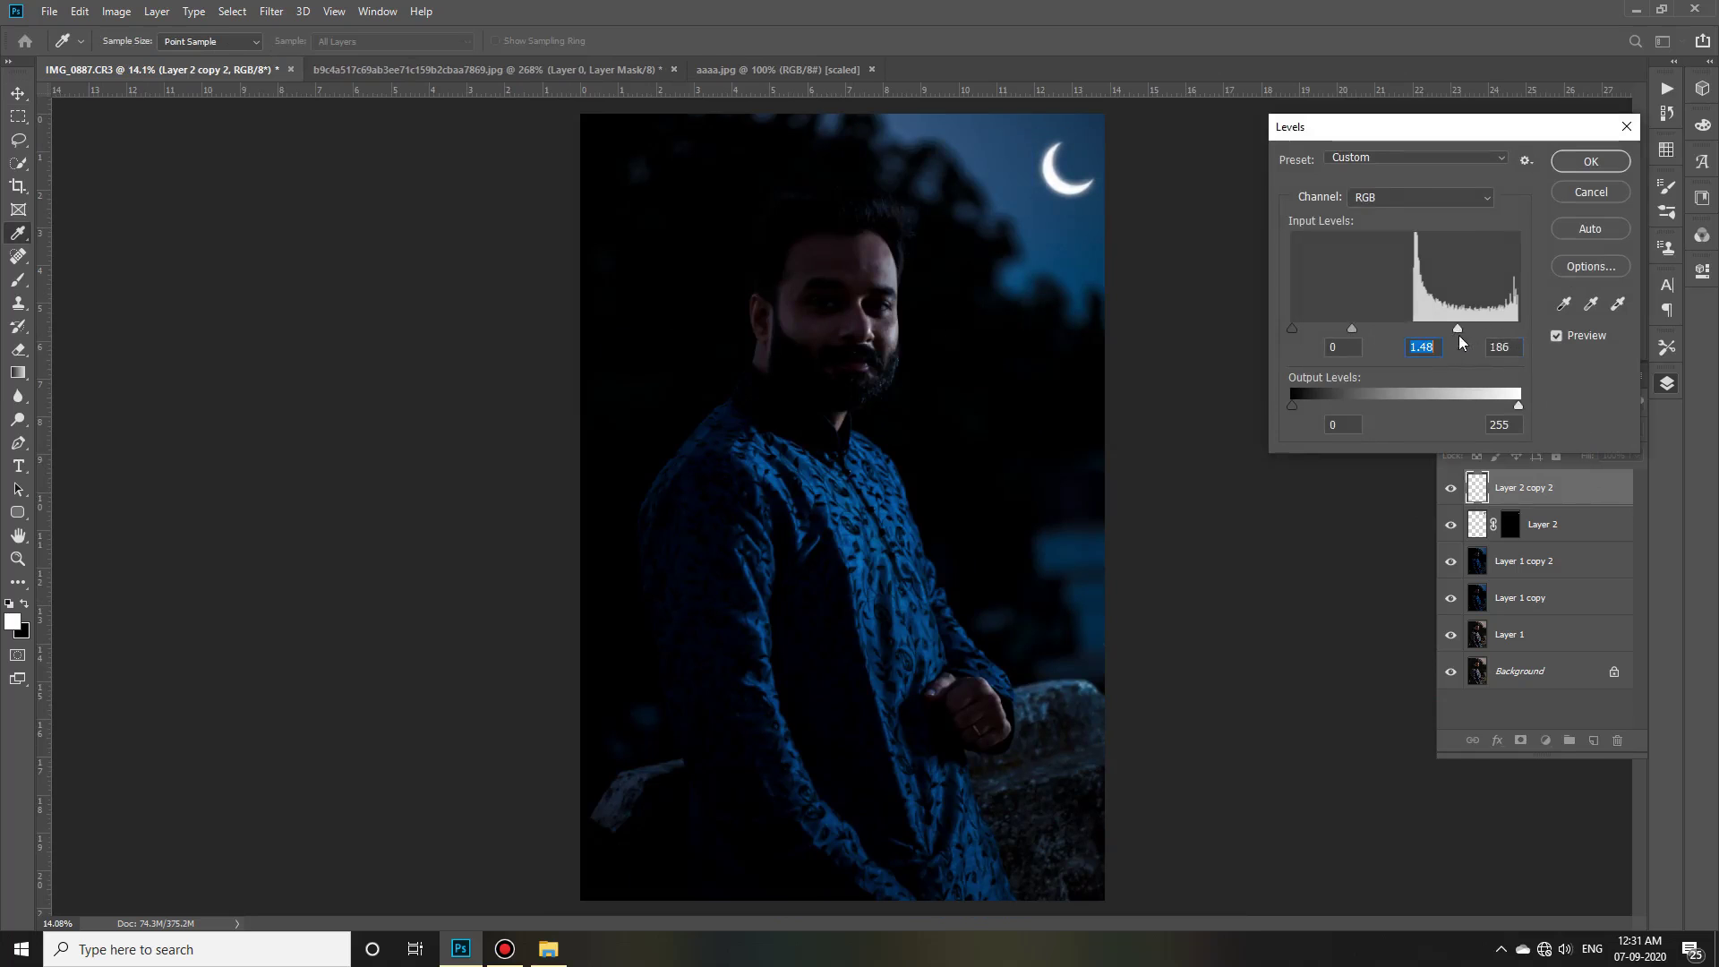
{"action": "key", "text": "Return"}
Drag the sparkle overlay image from the overlays folder onto the portrait.
{"action": "key", "text": "v"}
{"action": "scroll", "coordinate": [1097, 134], "scroll_direction": "up", "scroll_amount": 5}
{"action": "scroll", "coordinate": [1155, 458], "scroll_direction": "down", "scroll_amount": 5}
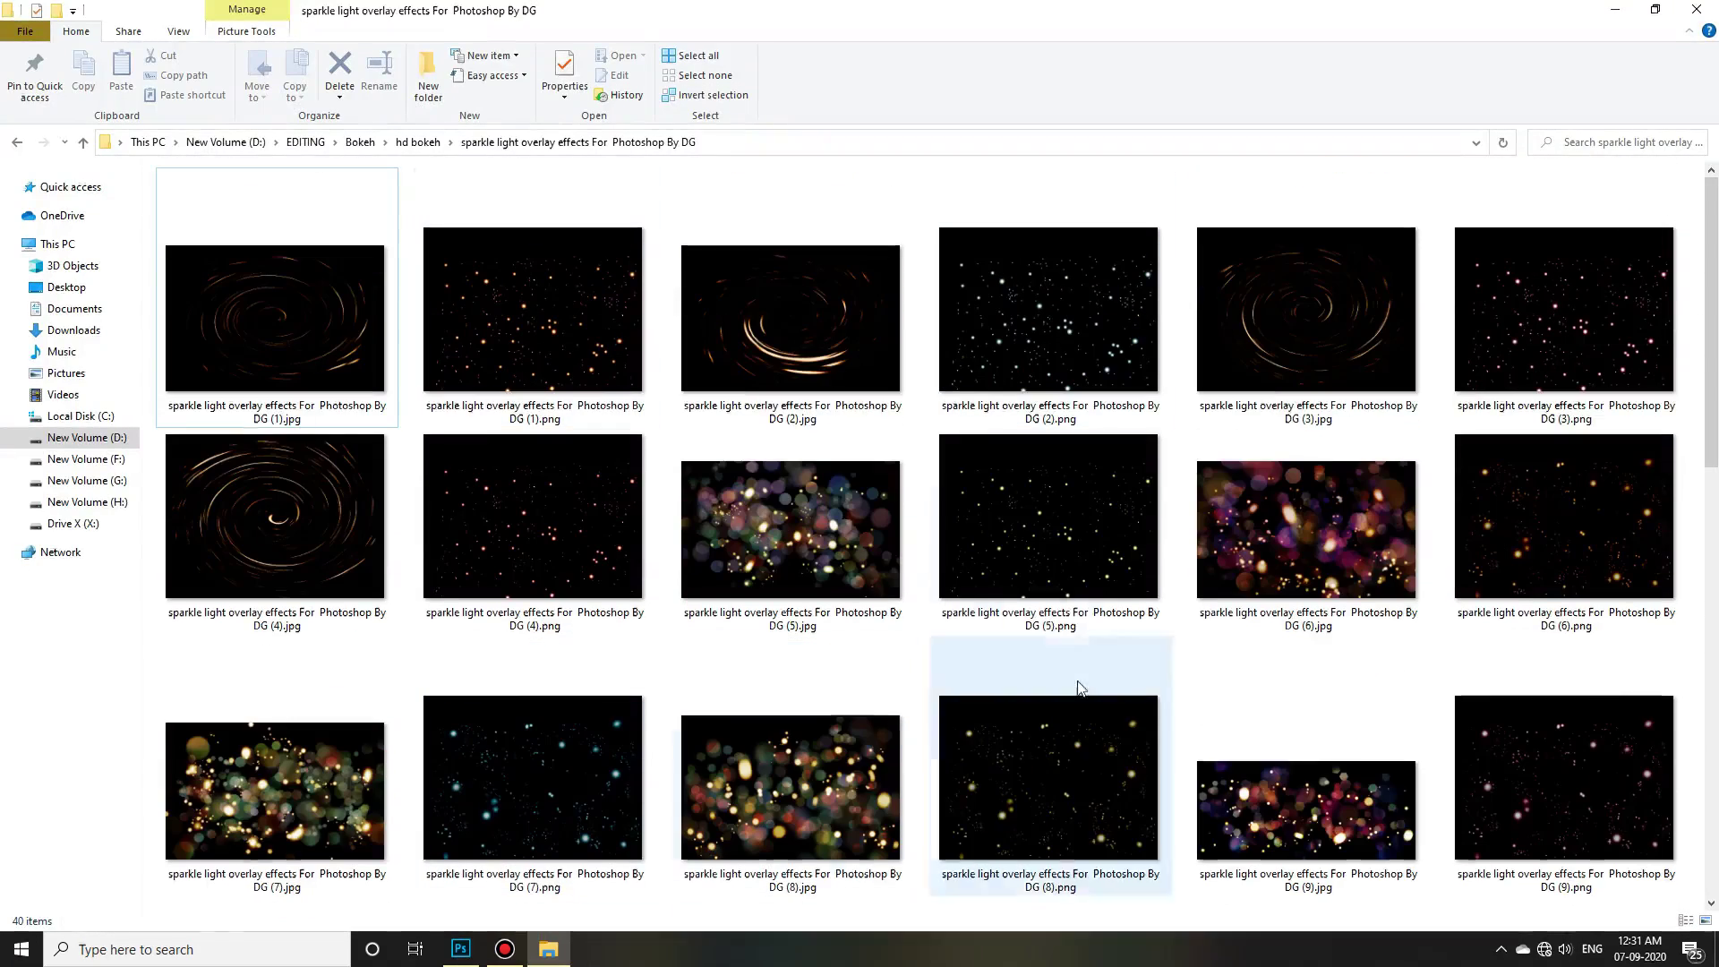
{"action": "left_click_drag", "start_coordinate": [561, 313], "coordinate": [1034, 170]}
Place the sparkle overlay smaller beside the moon and move its layer below Layer 2.
{"action": "key", "text": "shift+alt+s"}
{"action": "left_click_drag", "start_coordinate": [1100, 313], "coordinate": [979, 414]}
{"action": "left_click_drag", "start_coordinate": [648, 508], "coordinate": [1041, 168]}
{"action": "key", "text": "Return"}
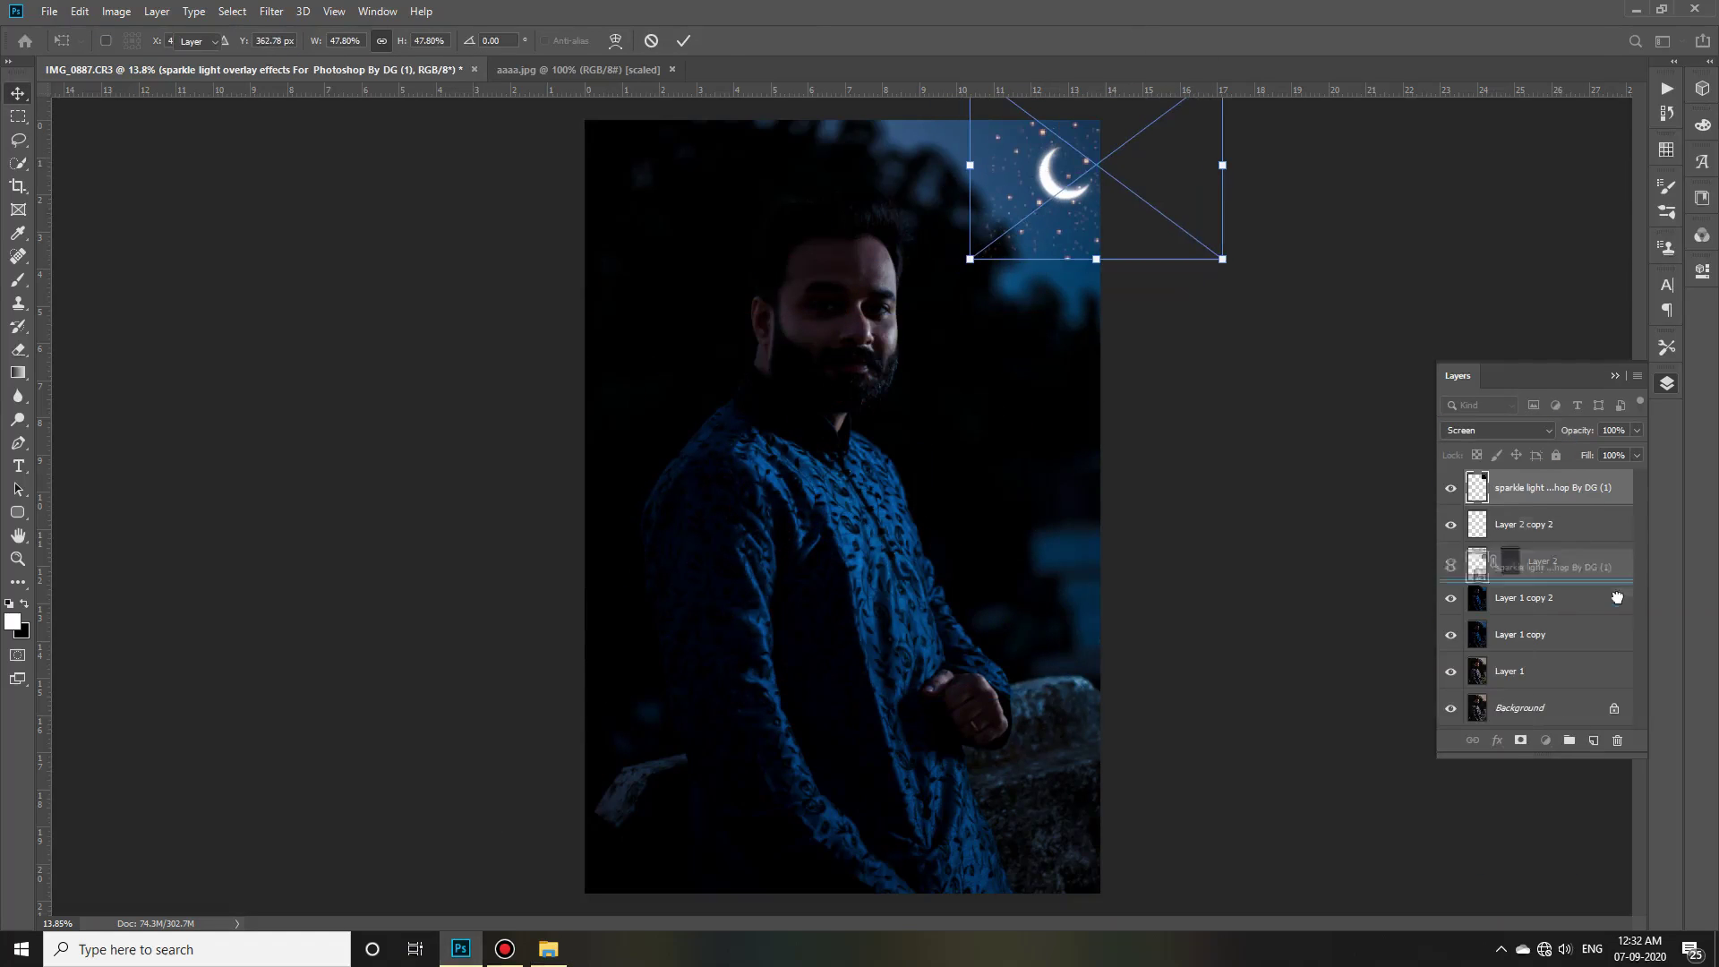
{"action": "left_click_drag", "start_coordinate": [1558, 487], "coordinate": [1558, 579]}
Scale the sparkle overlay down further around the moon.
{"action": "key", "text": "ctrl+t"}
{"action": "left_click_drag", "start_coordinate": [1222, 259], "coordinate": [1086, 200]}
{"action": "key", "text": "ctrl+minus"}
{"action": "left_click_drag", "start_coordinate": [1022, 266], "coordinate": [989, 255]}
{"action": "key", "text": "Return"}
{"action": "scroll", "coordinate": [1090, 193], "scroll_direction": "up", "scroll_amount": 1}
Make two more sparkle copies and position them in the sky around the moon.
{"action": "mouse_move", "coordinate": [996, 144]}
{"action": "left_mouse_down"}
{"action": "mouse_move", "coordinate": [1081, 204]}
{"action": "mouse_move", "coordinate": [1114, 305]}
{"action": "left_mouse_up"}
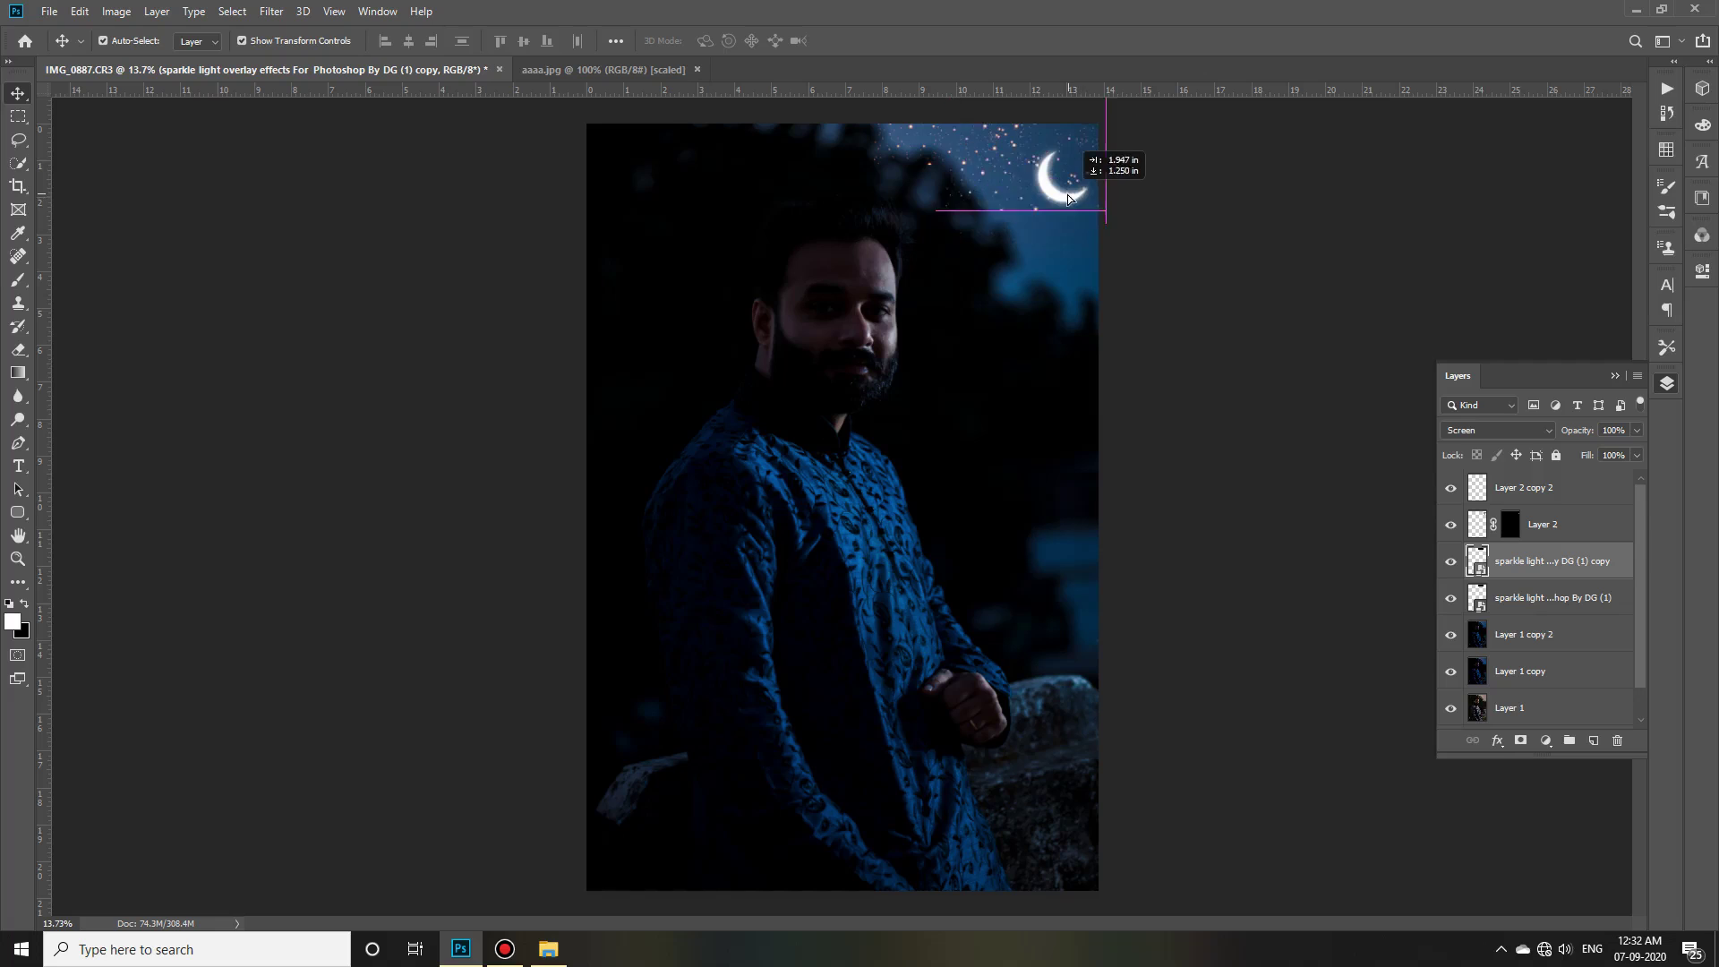
{"action": "key", "text": "ctrl+j"}
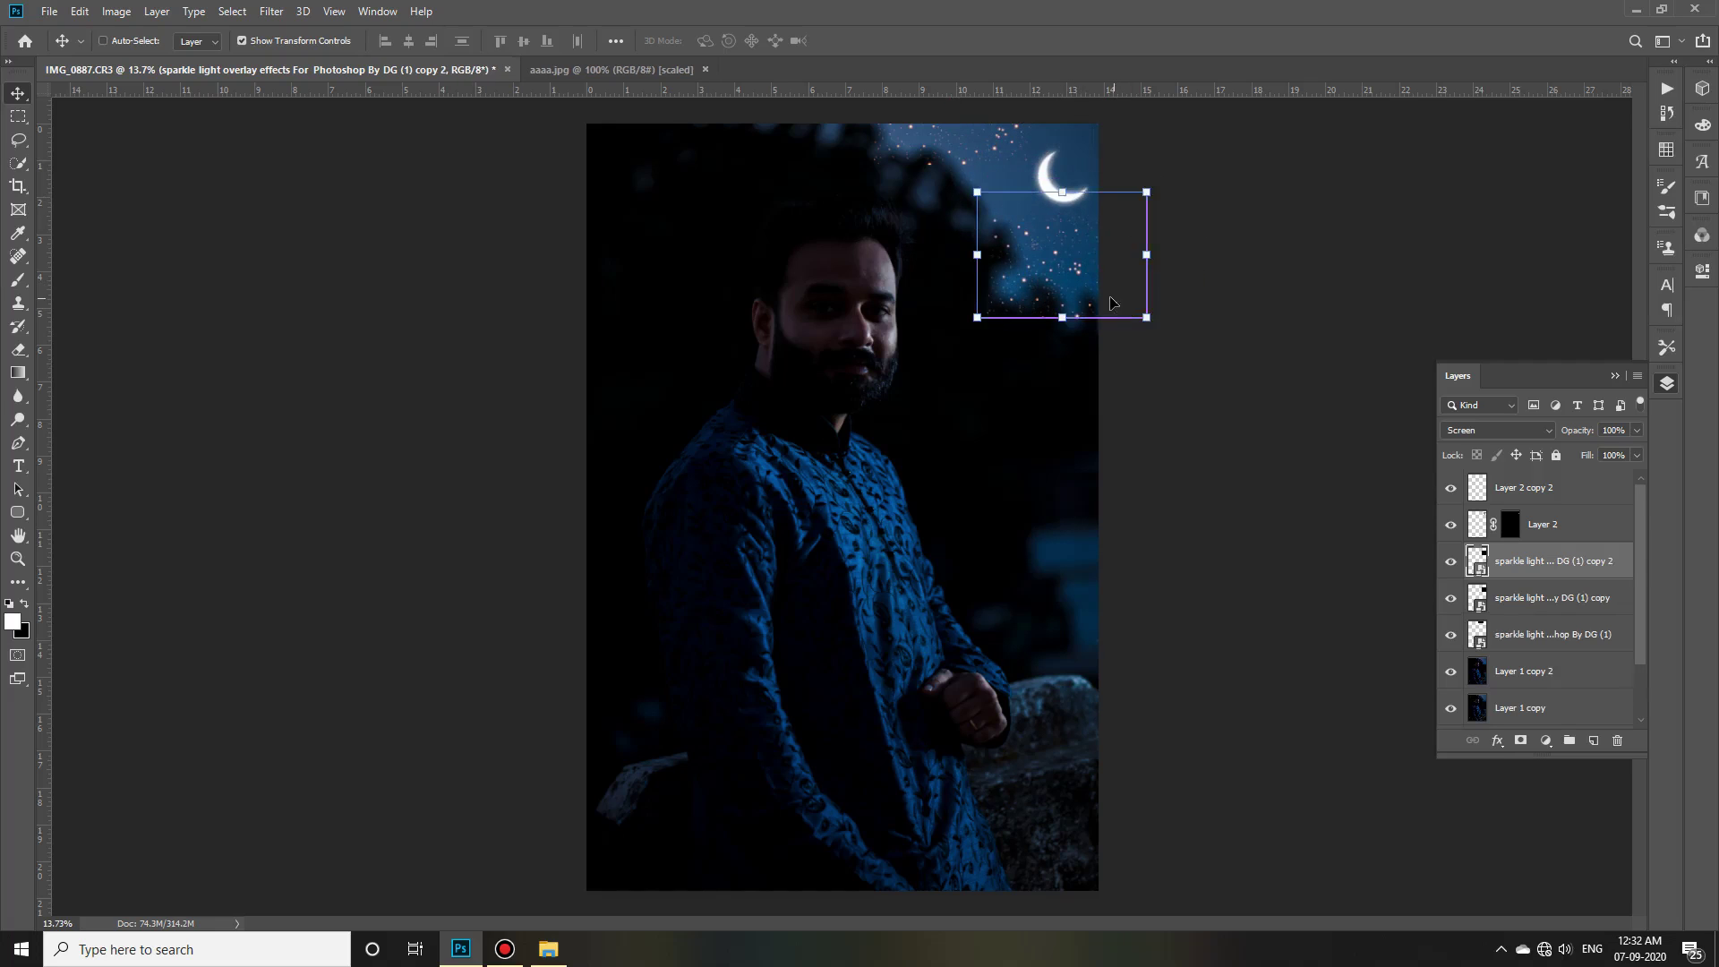
{"action": "key", "text": "ctrl+t"}
{"action": "left_click_drag", "start_coordinate": [1111, 208], "coordinate": [1101, 200]}
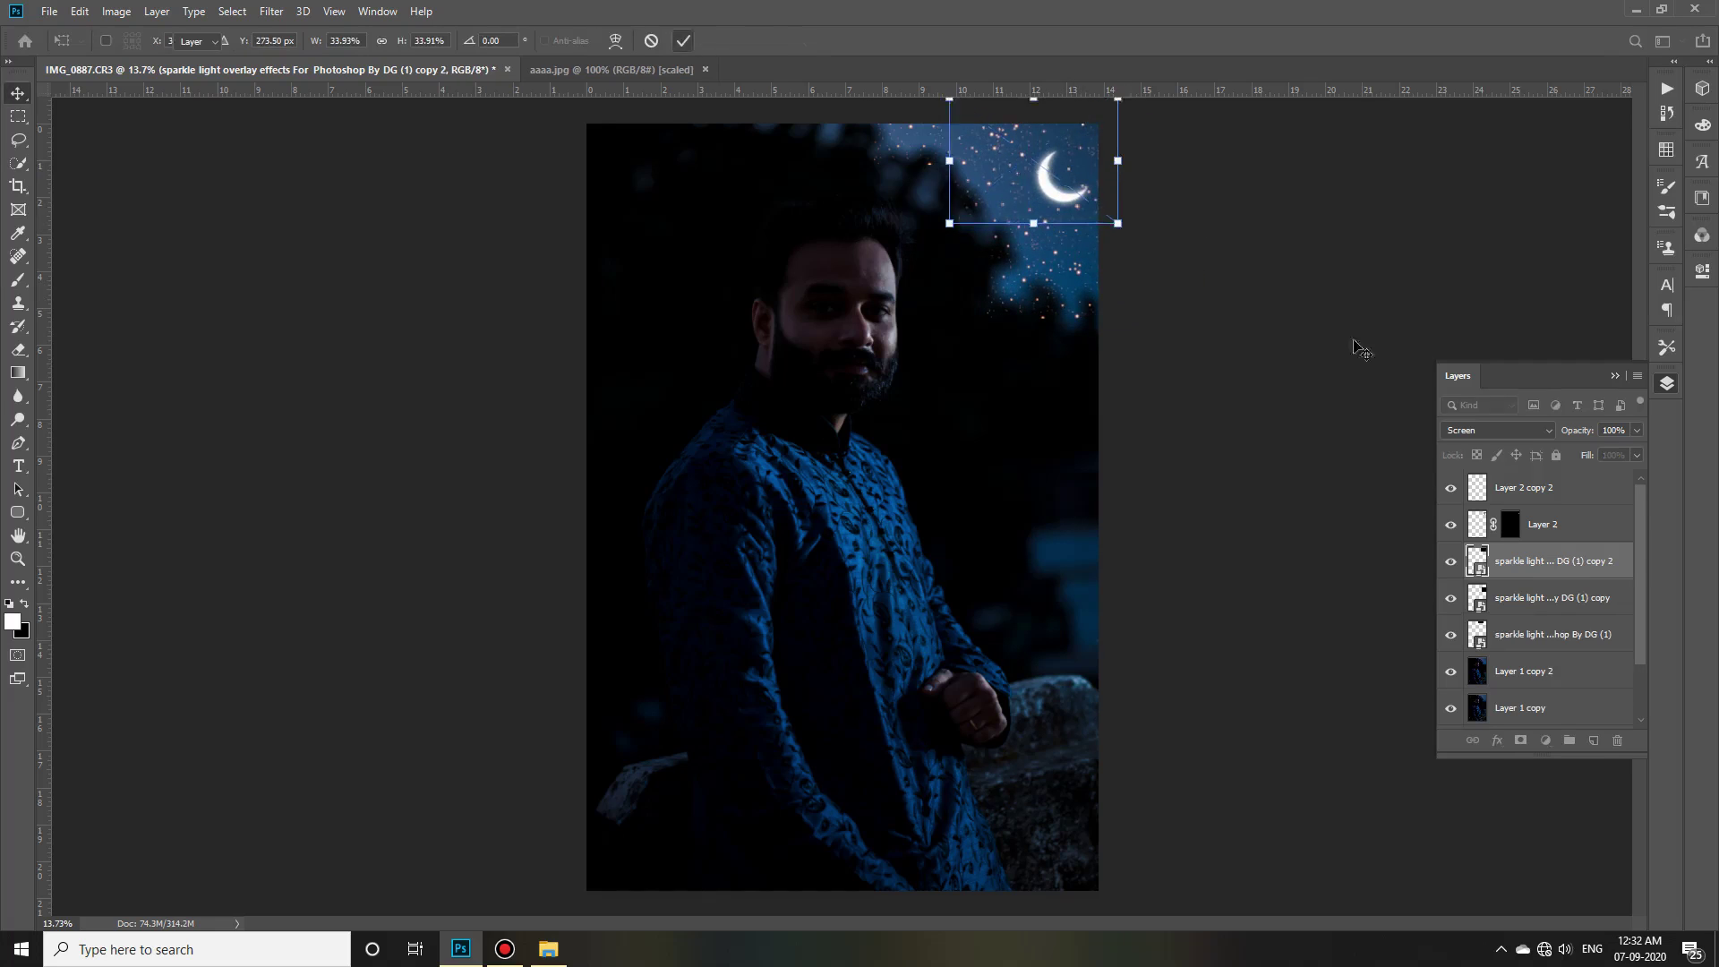
{"action": "key", "text": "Return"}
Switch to the Eraser tool and try erasing on the canvas.
{"action": "scroll", "coordinate": [1200, 211], "scroll_direction": "up", "scroll_amount": 2}
{"action": "scroll", "coordinate": [1033, 351], "scroll_direction": "up", "scroll_amount": 2}
{"action": "scroll", "coordinate": [1033, 351], "scroll_direction": "up", "scroll_amount": 1}
{"action": "right_click", "coordinate": [18, 349]}
{"action": "left_click", "coordinate": [115, 348]}
{"action": "left_click", "coordinate": [596, 357]}
Merge the three sparkle layers into one layer in Screen blend mode.
{"action": "key", "text": "Return"}
{"action": "left_click", "coordinate": [1602, 557]}
{"action": "left_click", "coordinate": [1595, 634], "text": "shift"}
{"action": "right_click", "coordinate": [1596, 634]}
{"action": "left_click", "coordinate": [1438, 704]}
{"action": "left_click", "coordinate": [1497, 430]}
{"action": "left_click", "coordinate": [1504, 573]}
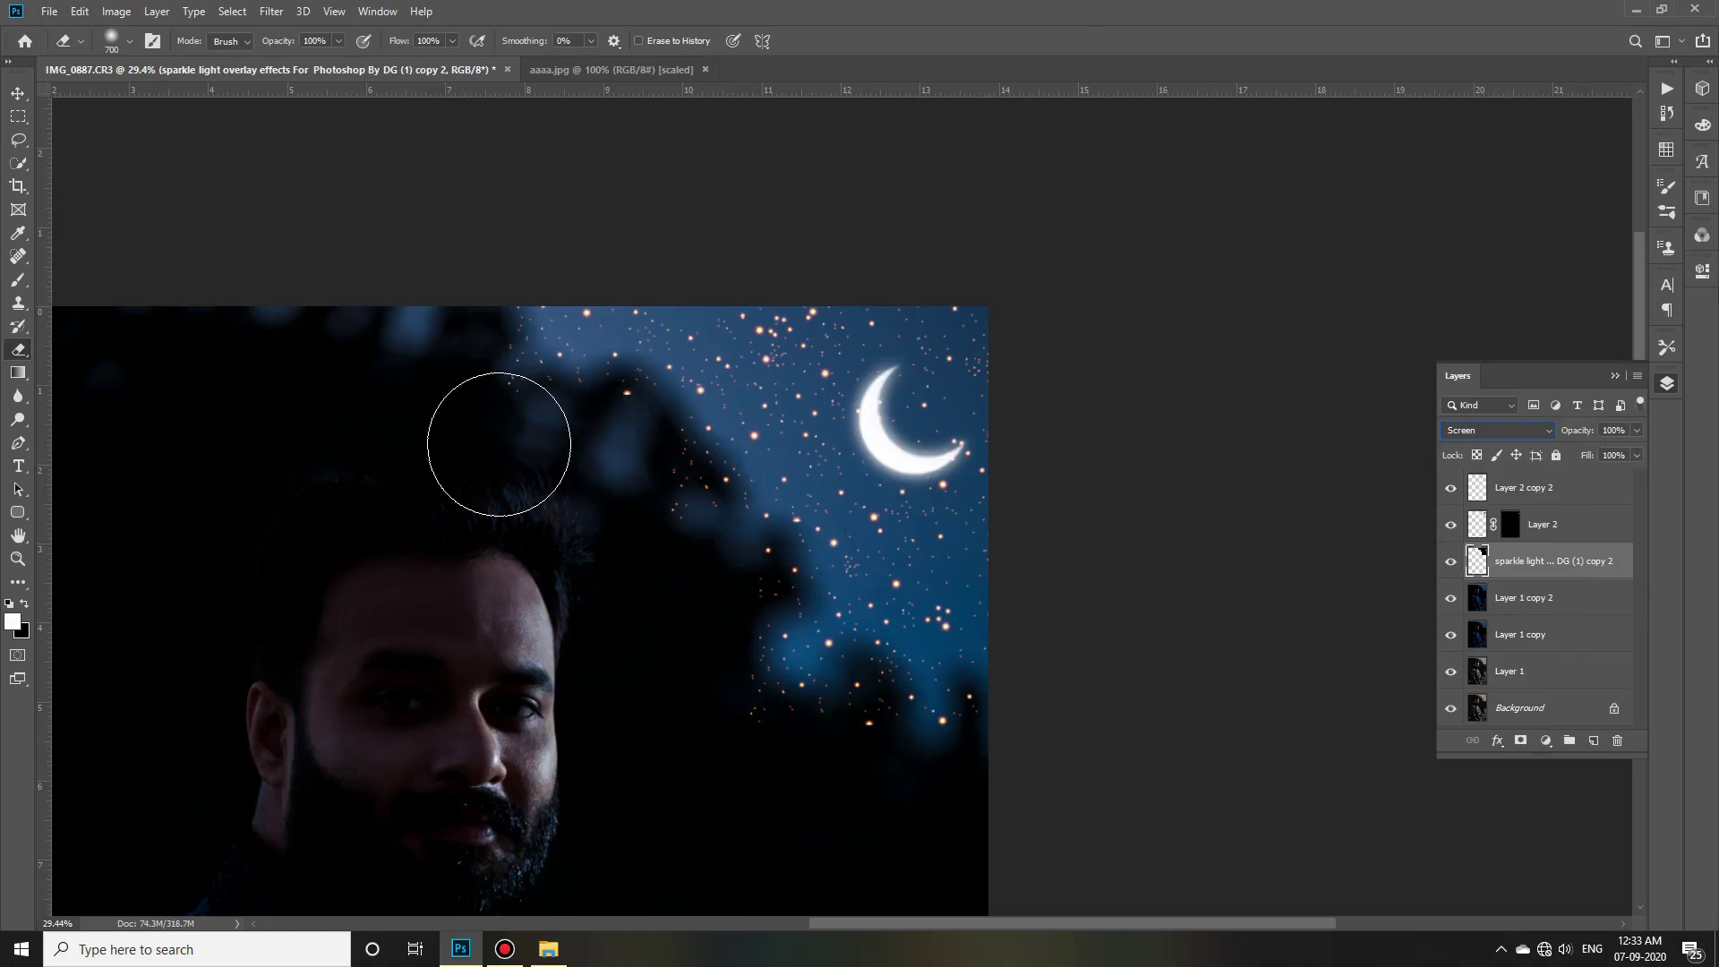
Erase sparkles over the dark trees with a size 300 eraser.
{"action": "scroll", "coordinate": [562, 383], "scroll_direction": "up", "scroll_amount": 1}
{"action": "scroll", "coordinate": [562, 383], "scroll_direction": "up", "scroll_amount": 3}
{"action": "key", "text": "bracketleft"}
{"action": "key", "text": "bracketleft"}
{"action": "key", "text": "bracketleft"}
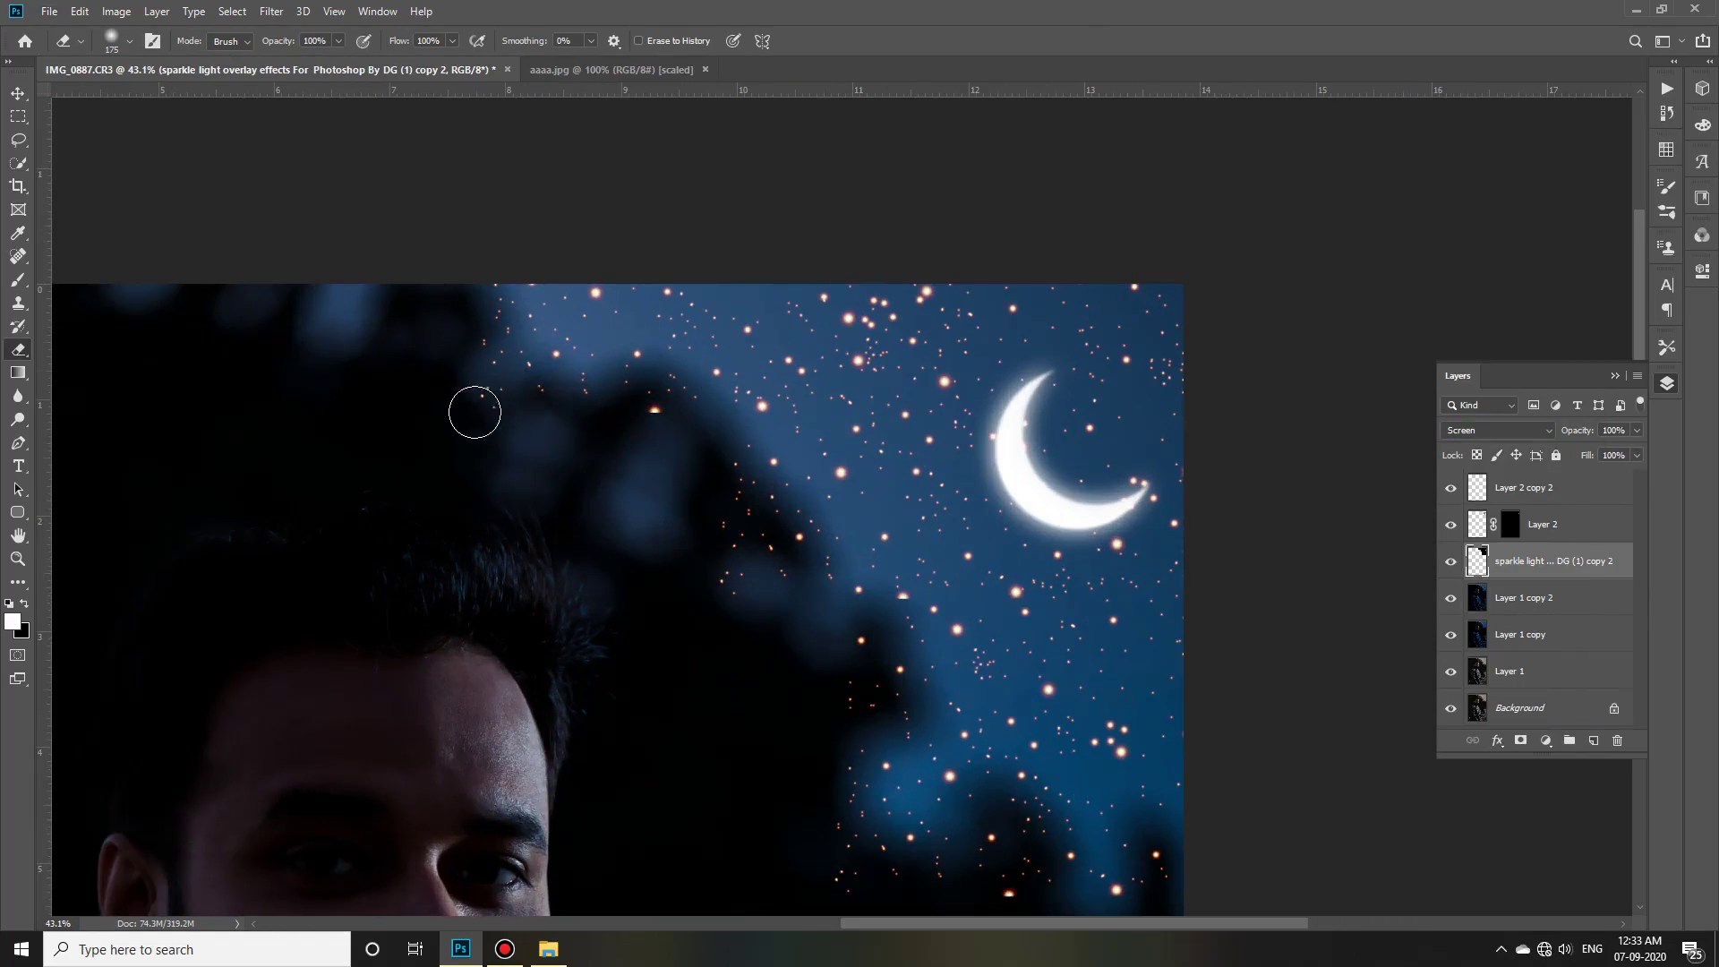
{"action": "key", "text": "bracketright"}
{"action": "key", "text": "bracketright"}
{"action": "key", "text": "bracketright"}
{"action": "mouse_move", "coordinate": [494, 415]}
{"action": "left_mouse_down"}
{"action": "mouse_move", "coordinate": [423, 450]}
{"action": "mouse_move", "coordinate": [645, 510]}
{"action": "mouse_move", "coordinate": [769, 576]}
{"action": "mouse_move", "coordinate": [815, 647]}
{"action": "left_mouse_up"}
{"action": "scroll", "coordinate": [645, 356], "scroll_direction": "down", "scroll_amount": 2}
{"action": "scroll", "coordinate": [859, 721], "scroll_direction": "down", "scroll_amount": 1}
{"action": "left_click_drag", "start_coordinate": [860, 722], "coordinate": [1105, 717]}
Delete the merged sparkle overlay layer.
{"action": "scroll", "coordinate": [772, 172], "scroll_direction": "up", "scroll_amount": 1}
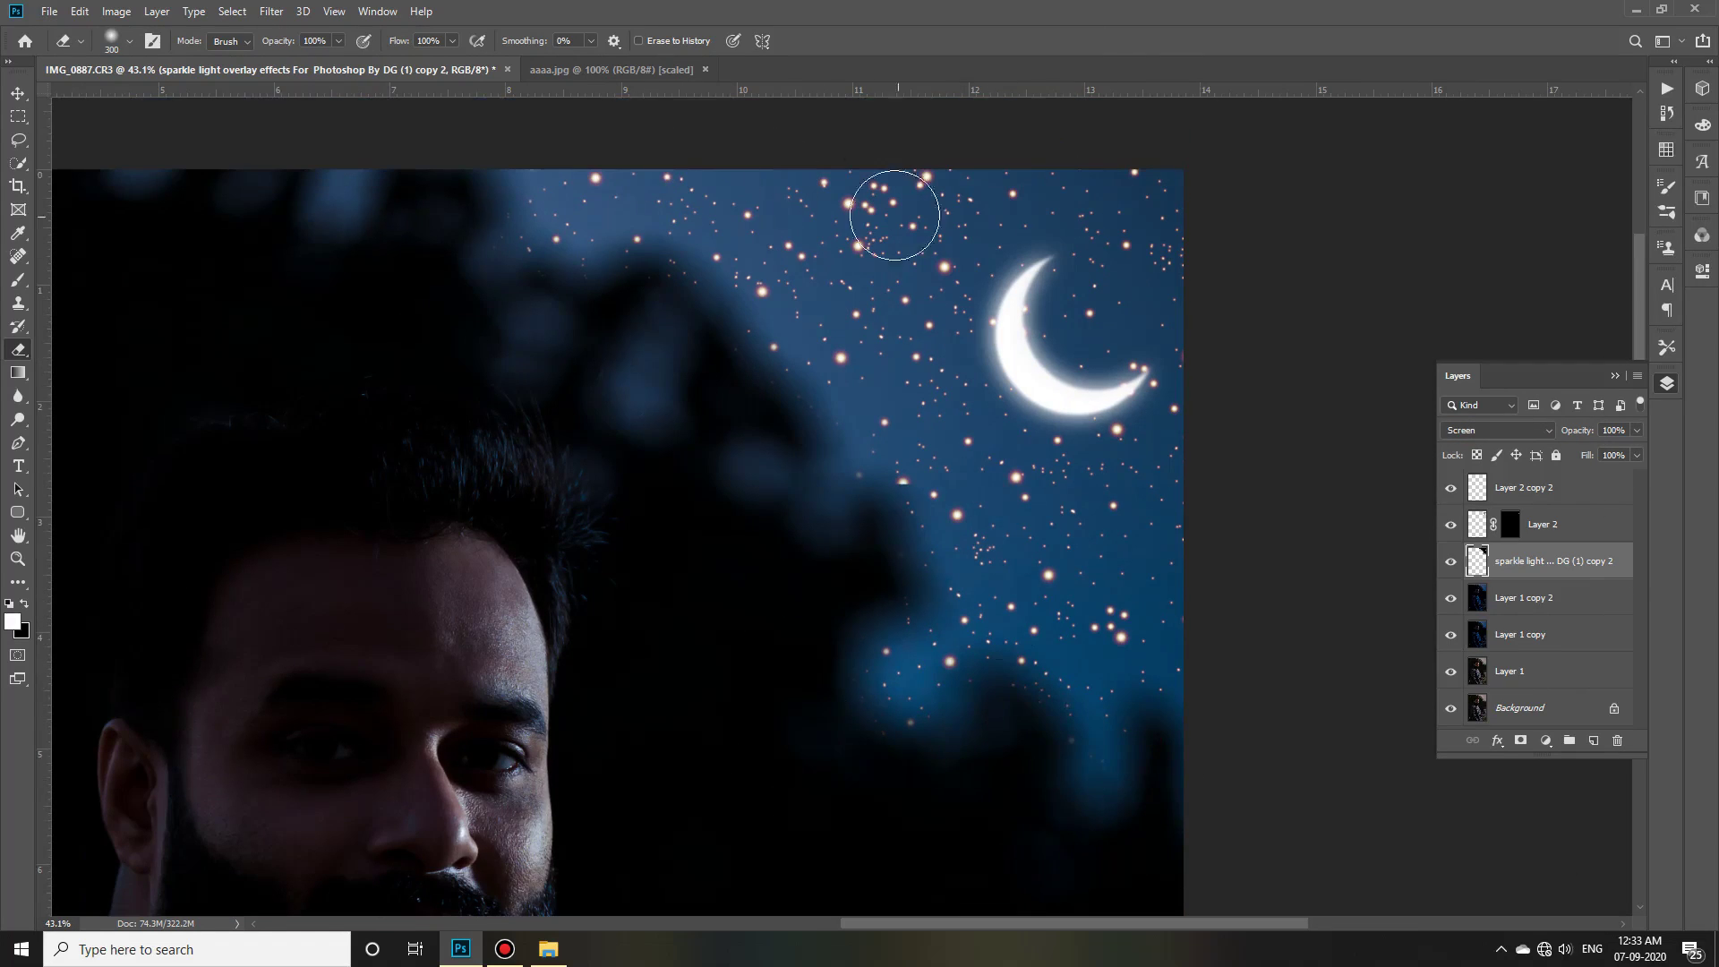
{"action": "scroll", "coordinate": [1155, 403], "scroll_direction": "down", "scroll_amount": 5}
{"action": "scroll", "coordinate": [1254, 439], "scroll_direction": "down", "scroll_amount": 3}
{"action": "scroll", "coordinate": [1300, 457], "scroll_direction": "up", "scroll_amount": 2}
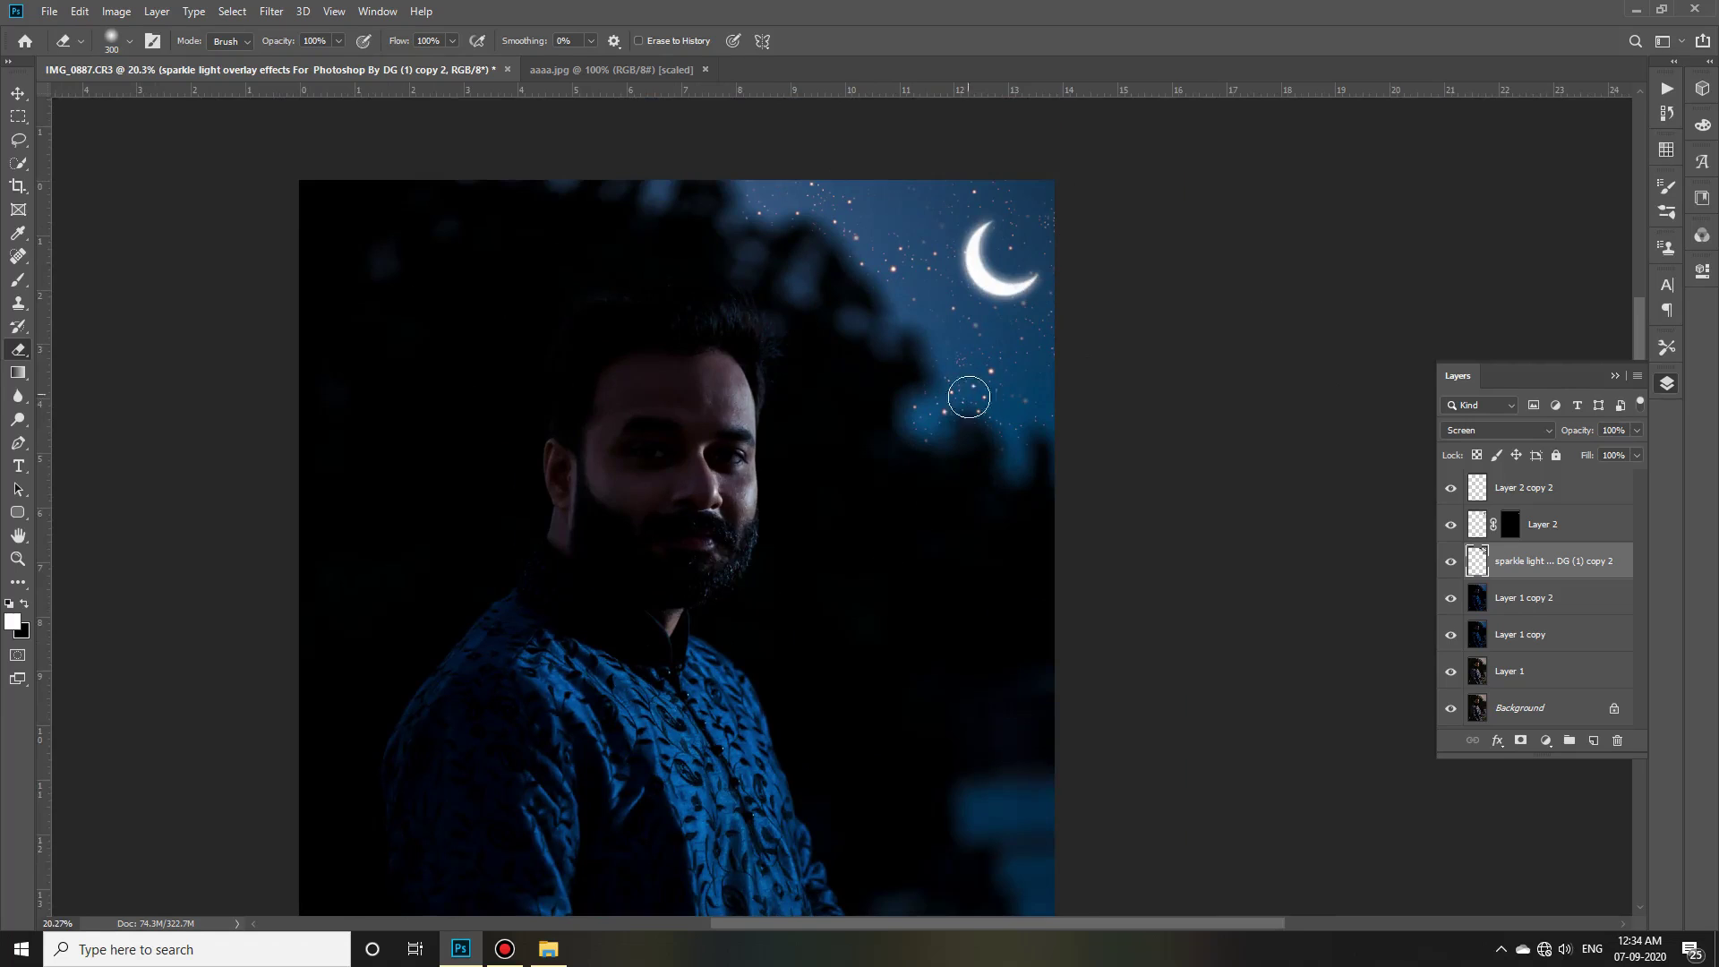
{"action": "scroll", "coordinate": [1071, 434], "scroll_direction": "down", "scroll_amount": 2}
{"action": "scroll", "coordinate": [1234, 445], "scroll_direction": "down", "scroll_amount": 2}
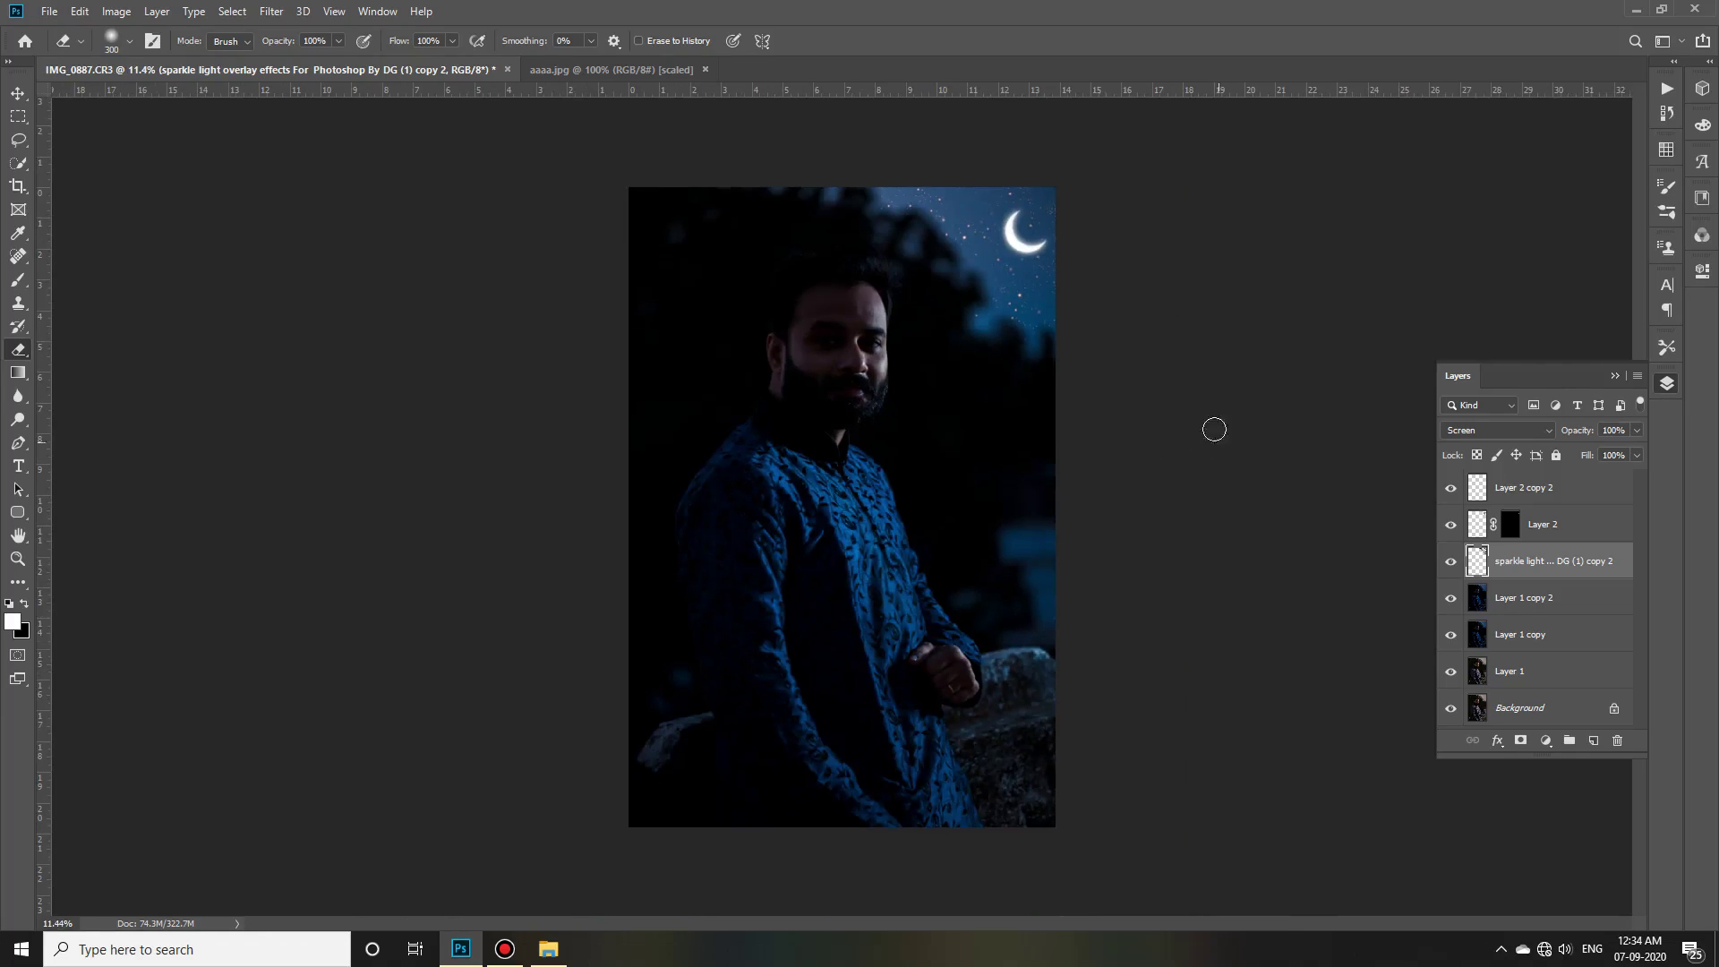
{"action": "key", "text": "Delete"}
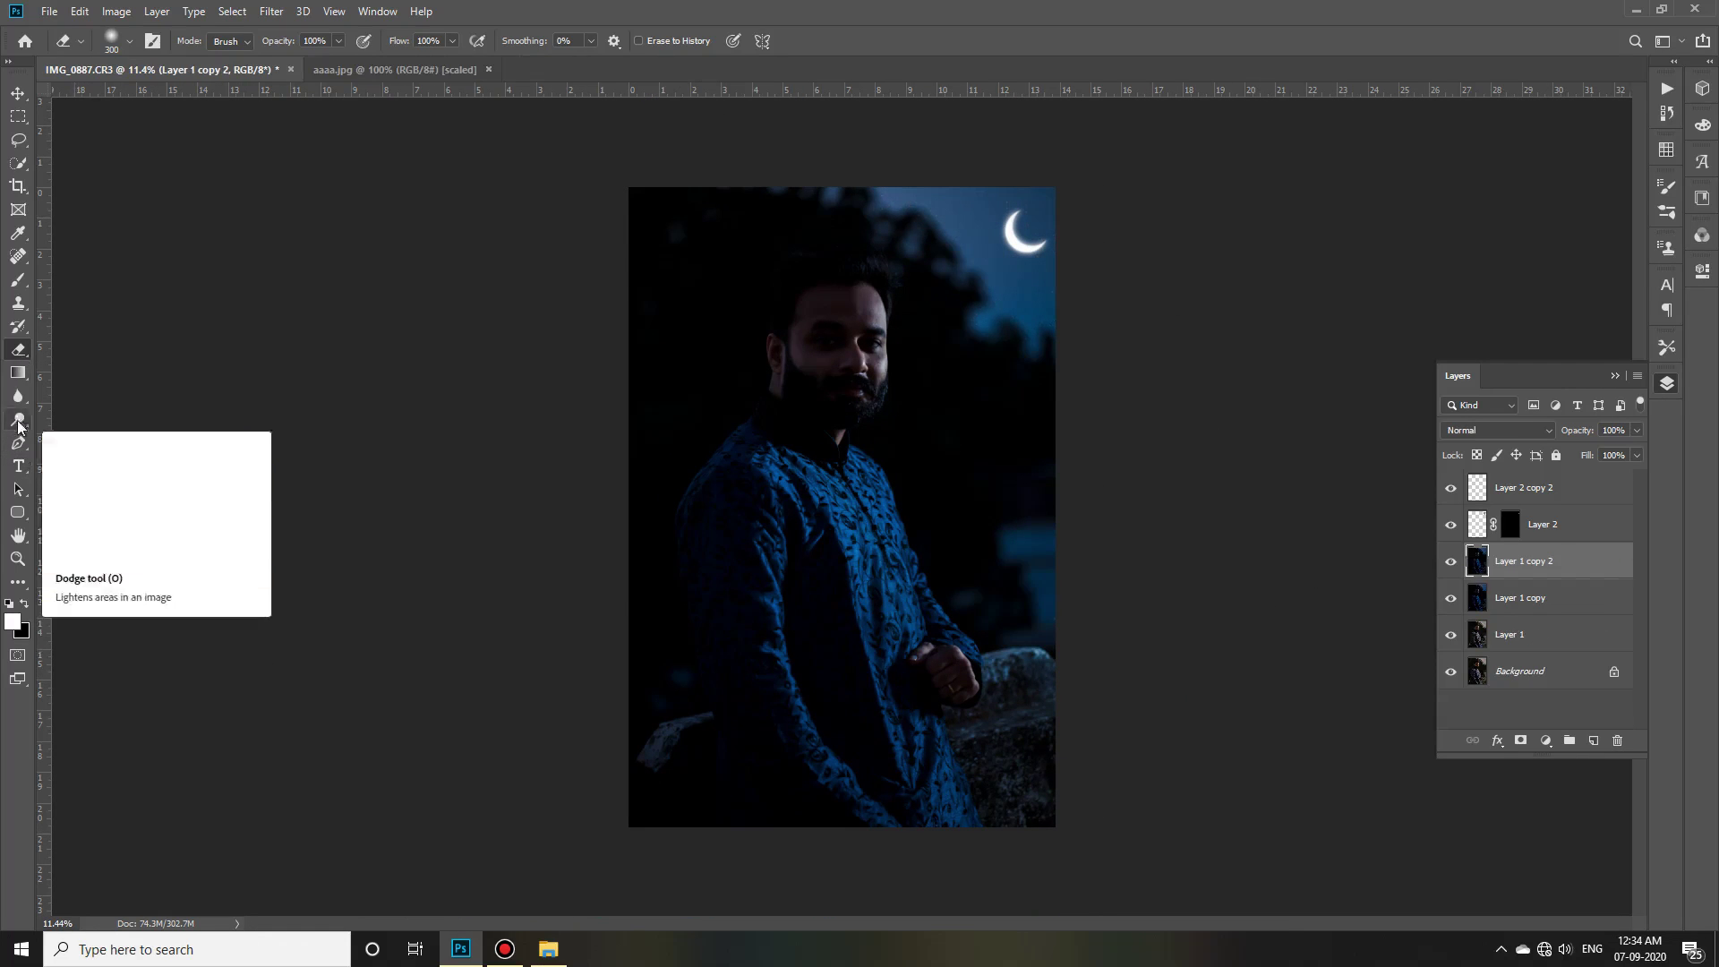
Try the Pen, Rounded Rectangle and Pencil tools, setting pencil smoothing to 100%.
{"action": "left_click", "coordinate": [18, 442]}
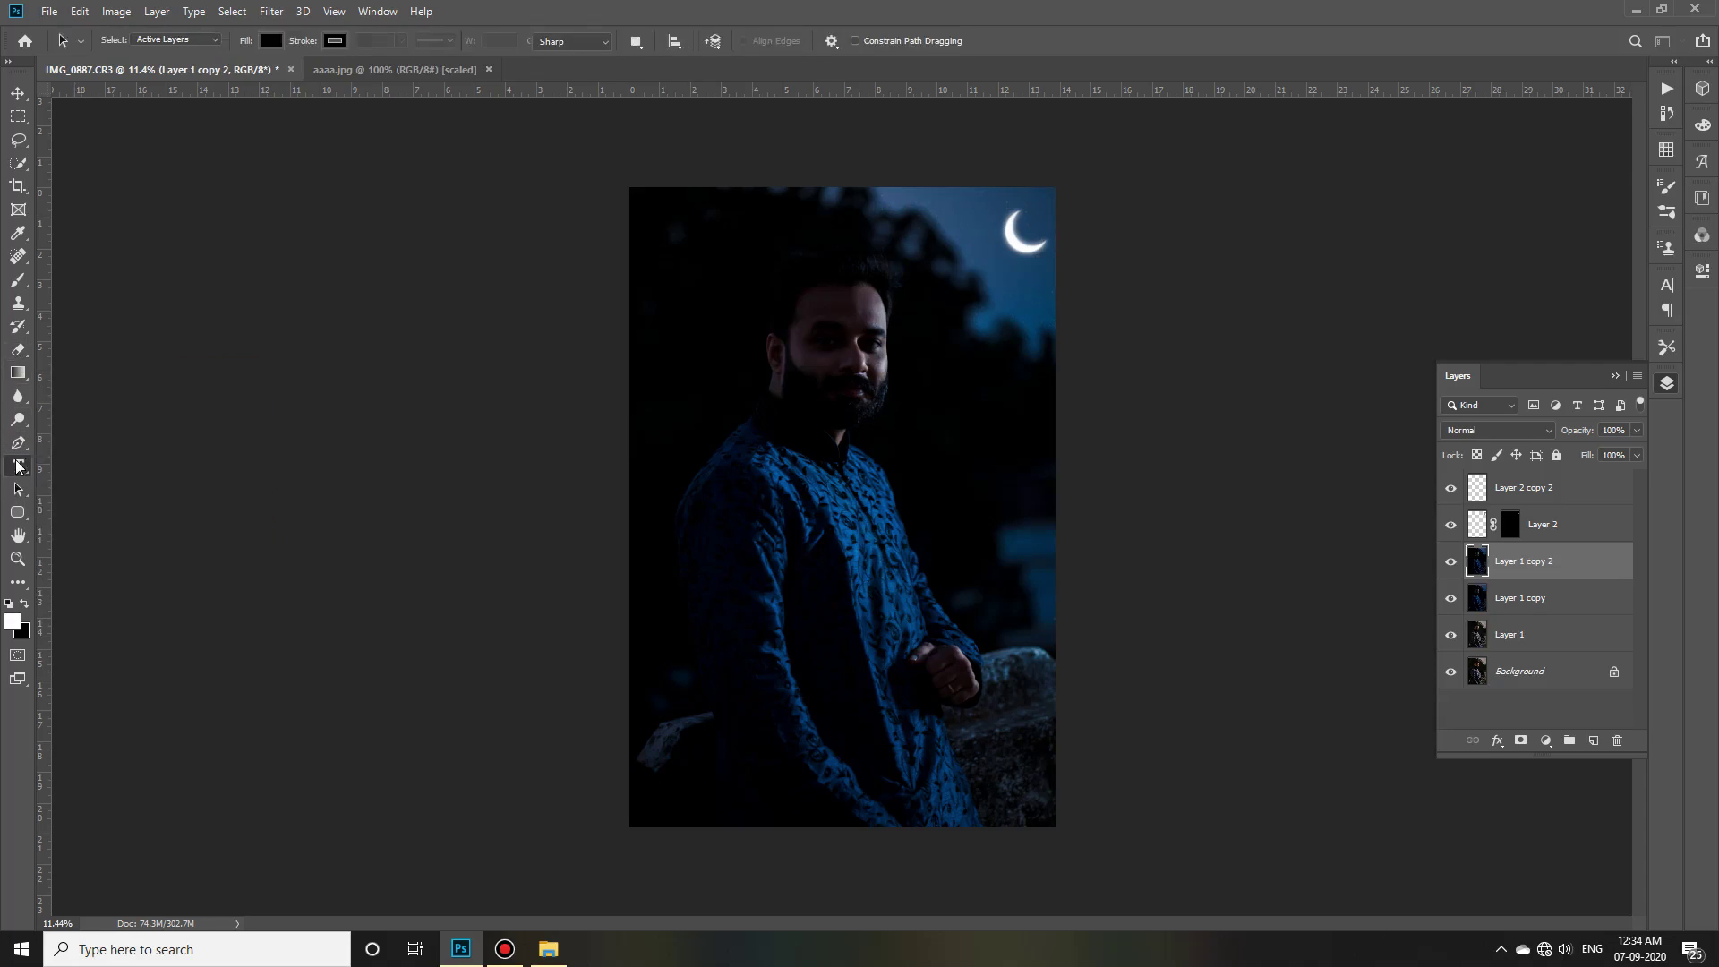
{"action": "left_click", "coordinate": [19, 515]}
{"action": "right_click", "coordinate": [16, 282]}
{"action": "left_click", "coordinate": [90, 299]}
{"action": "scroll", "coordinate": [1007, 308], "scroll_direction": "up", "scroll_amount": 3}
{"action": "scroll", "coordinate": [1212, 146], "scroll_direction": "up", "scroll_amount": 2}
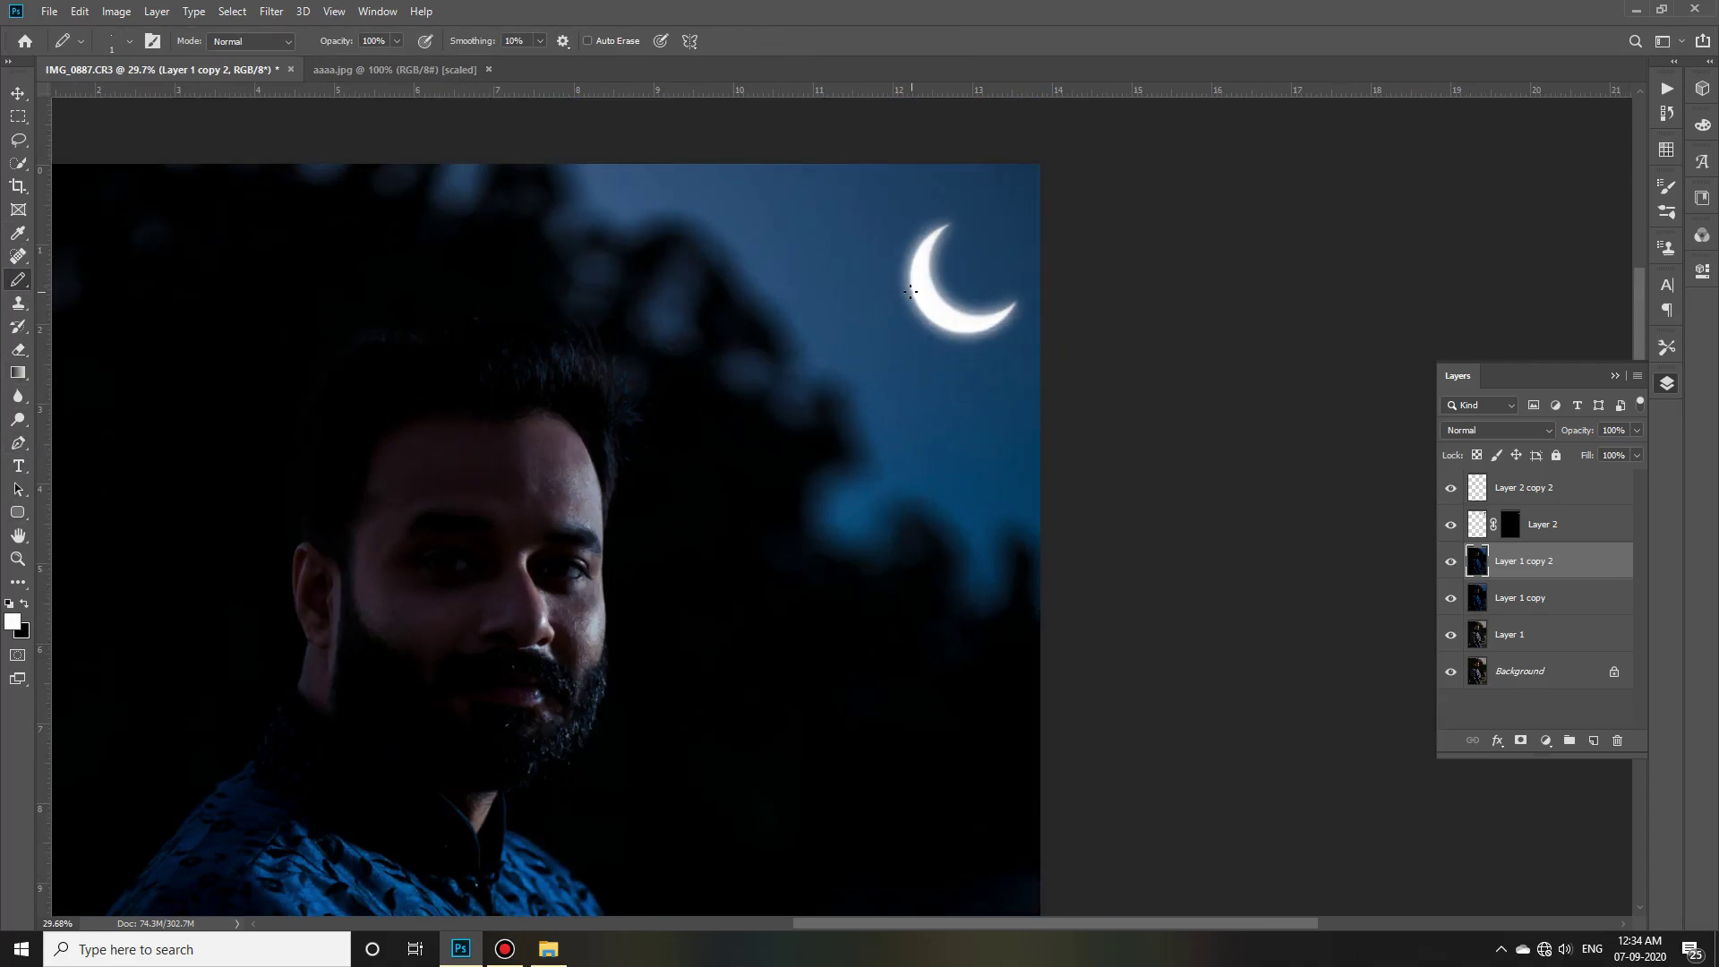
{"action": "left_click_drag", "start_coordinate": [555, 57], "coordinate": [619, 59]}
{"action": "right_click", "coordinate": [625, 238]}
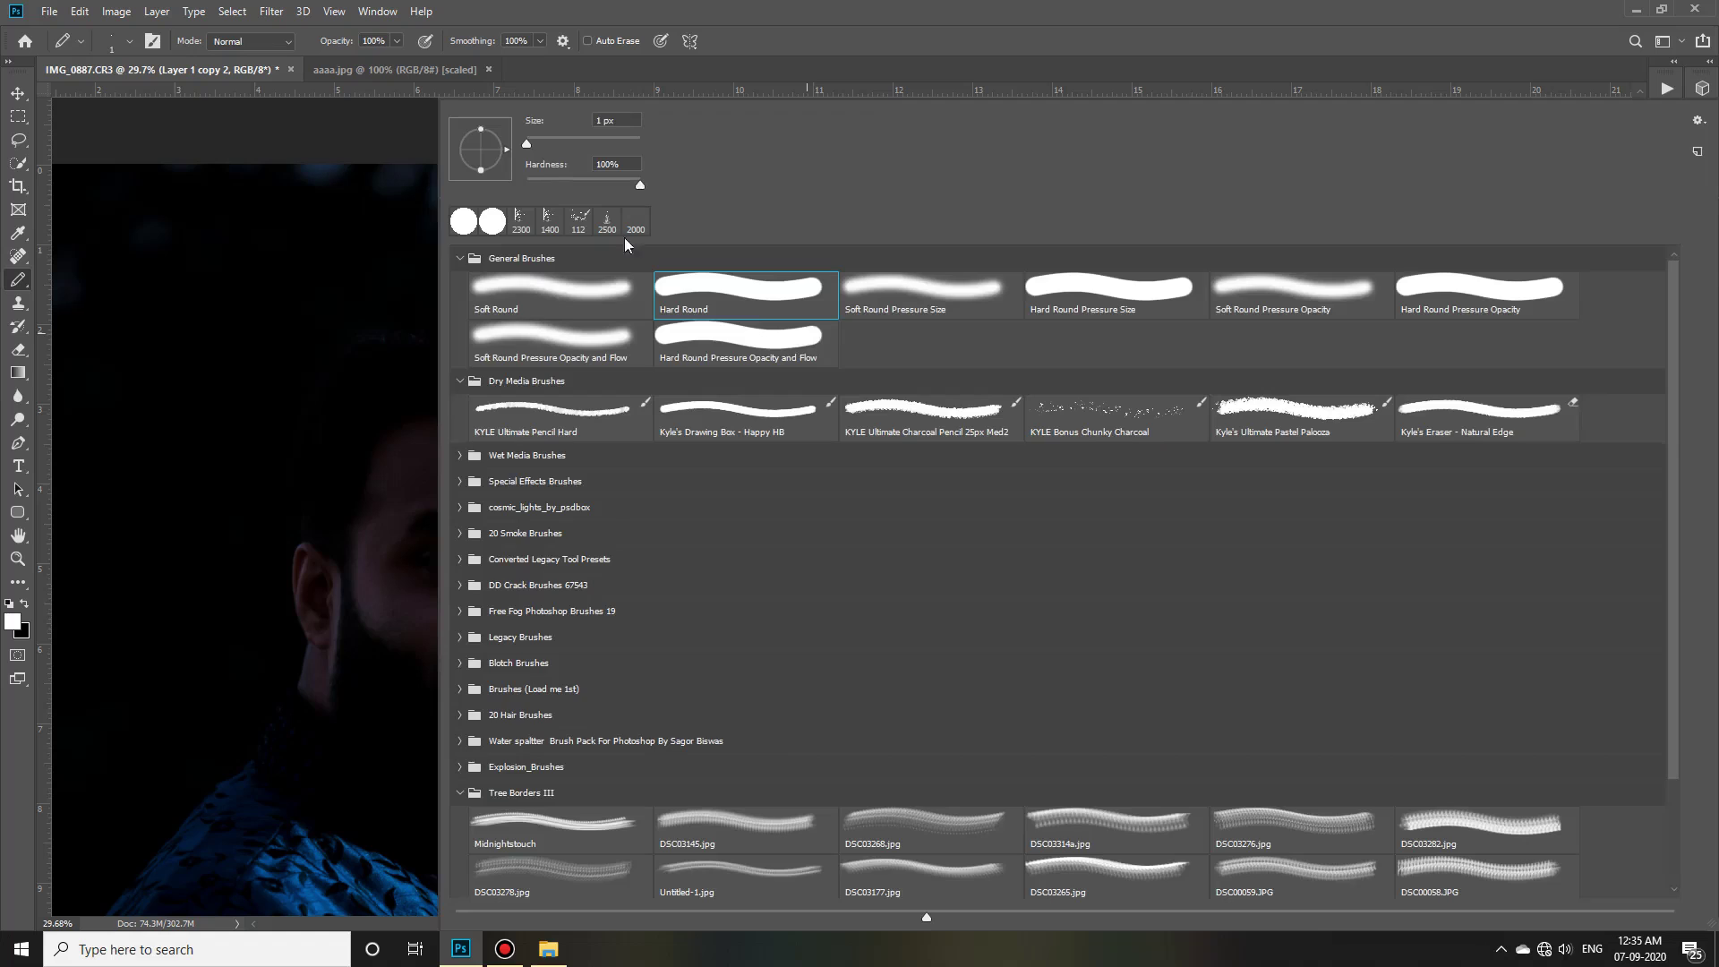
{"action": "key", "text": "Return"}
Switch to the Custom Shape tool and browse its shape library.
{"action": "right_click", "coordinate": [18, 512]}
{"action": "left_click", "coordinate": [98, 598]}
{"action": "left_click", "coordinate": [708, 40]}
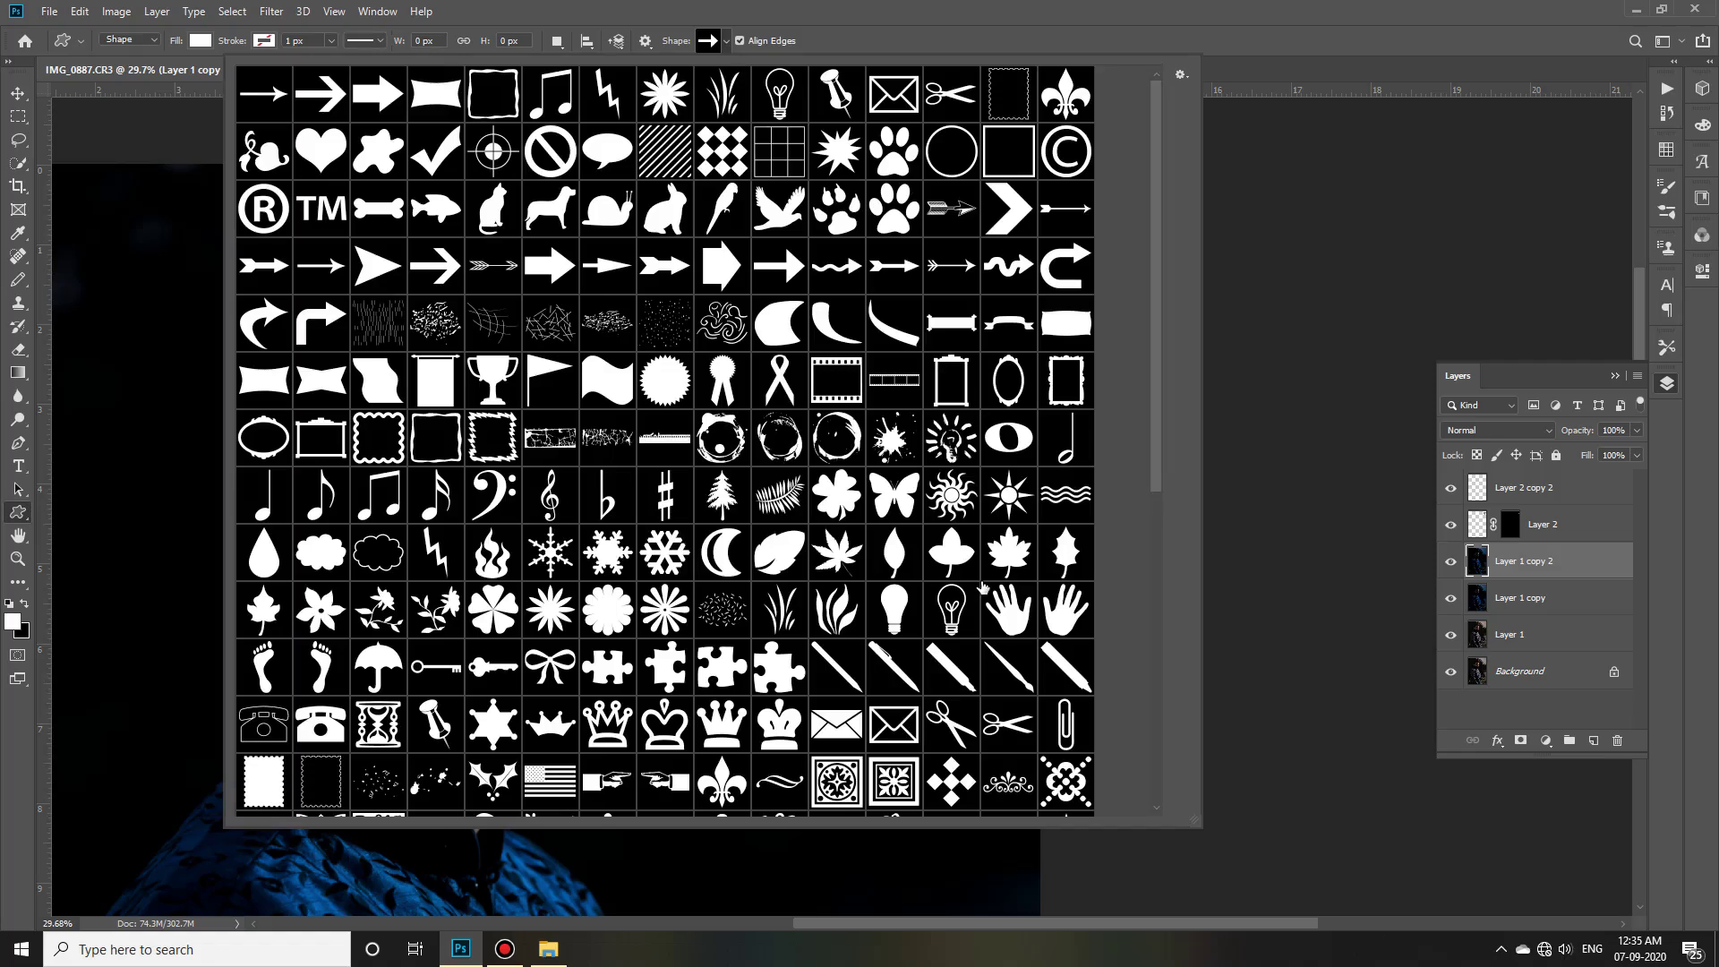
{"action": "scroll", "coordinate": [983, 587], "scroll_direction": "down", "scroll_amount": 10}
{"action": "key", "text": "Escape"}
Place the sparkle DG (2).png overlay onto the portrait in Screen blend mode.
{"action": "key", "text": "ctrl+0"}
{"action": "left_click", "coordinate": [548, 949]}
{"action": "scroll", "coordinate": [1667, 300], "scroll_direction": "down", "scroll_amount": 3}
{"action": "scroll", "coordinate": [1667, 300], "scroll_direction": "up", "scroll_amount": 3}
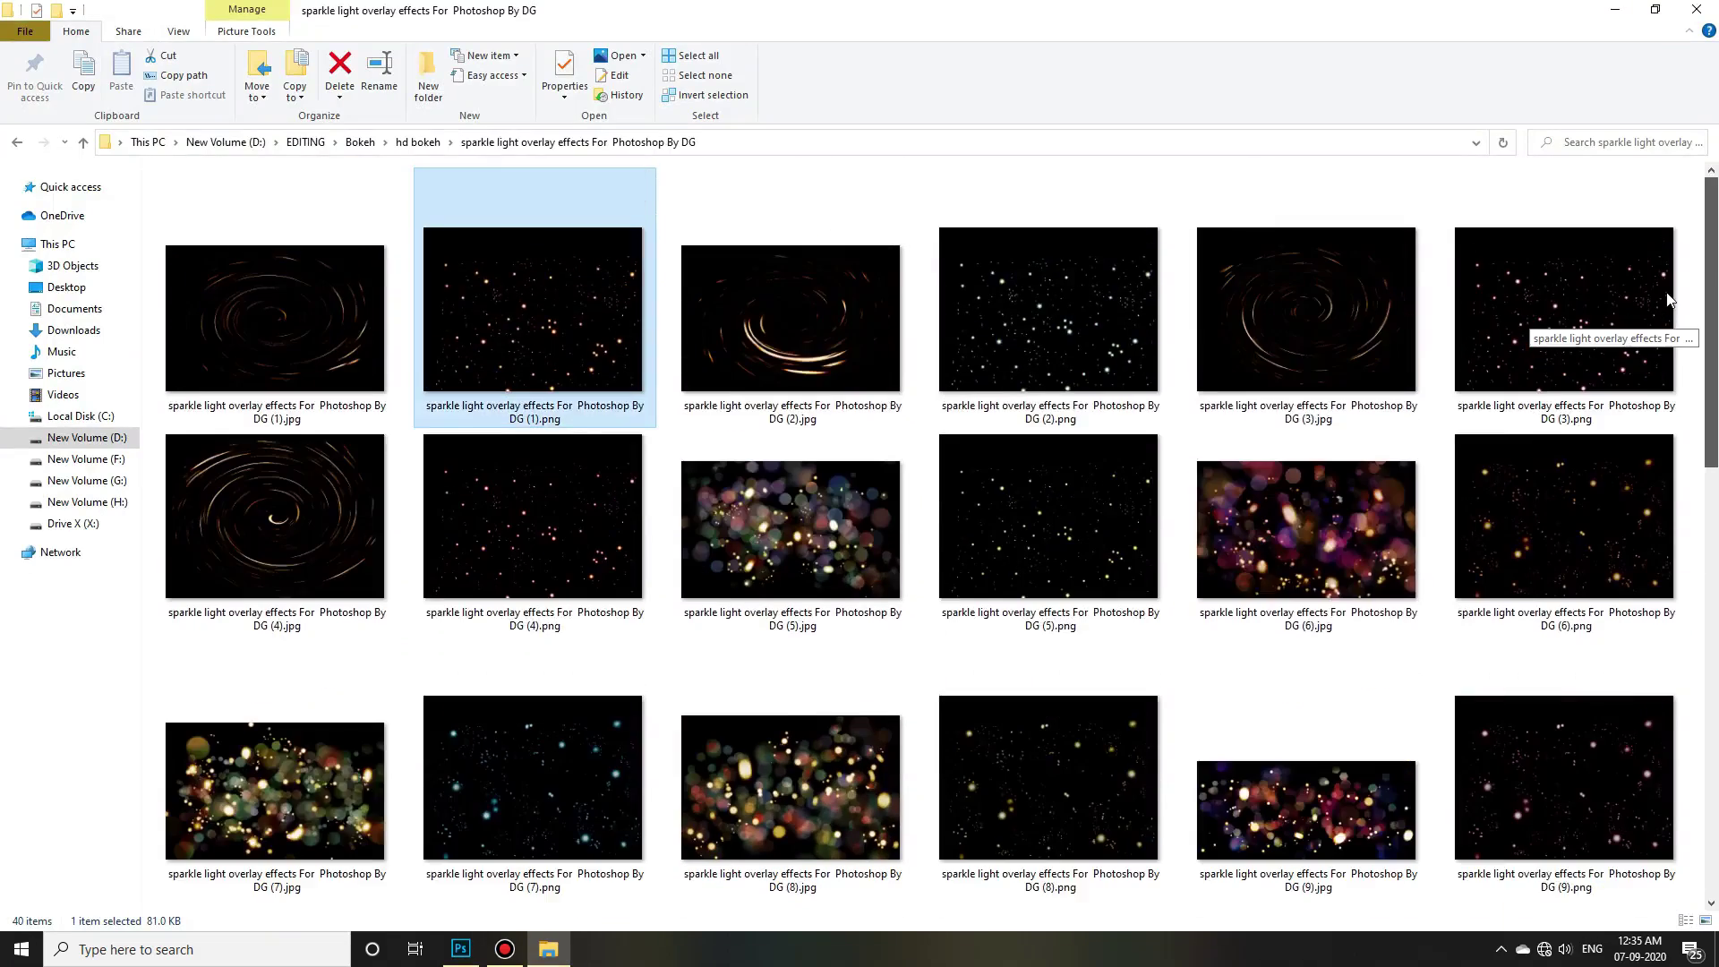
{"action": "scroll", "coordinate": [1667, 300], "scroll_direction": "down", "scroll_amount": 5}
{"action": "scroll", "coordinate": [1667, 300], "scroll_direction": "up", "scroll_amount": 5}
{"action": "mouse_move", "coordinate": [1047, 309]}
{"action": "left_mouse_down"}
{"action": "mouse_move", "coordinate": [842, 507]}
{"action": "mouse_move", "coordinate": [1050, 238]}
{"action": "left_mouse_up"}
{"action": "left_click", "coordinate": [1497, 430]}
{"action": "left_click", "coordinate": [1464, 581]}
Shrink and rotate the DG (2) sparkles into the top-right sky around the moon.
{"action": "mouse_move", "coordinate": [1164, 336]}
{"action": "left_mouse_down"}
{"action": "mouse_move", "coordinate": [1041, 393]}
{"action": "mouse_move", "coordinate": [1103, 250]}
{"action": "left_mouse_up"}
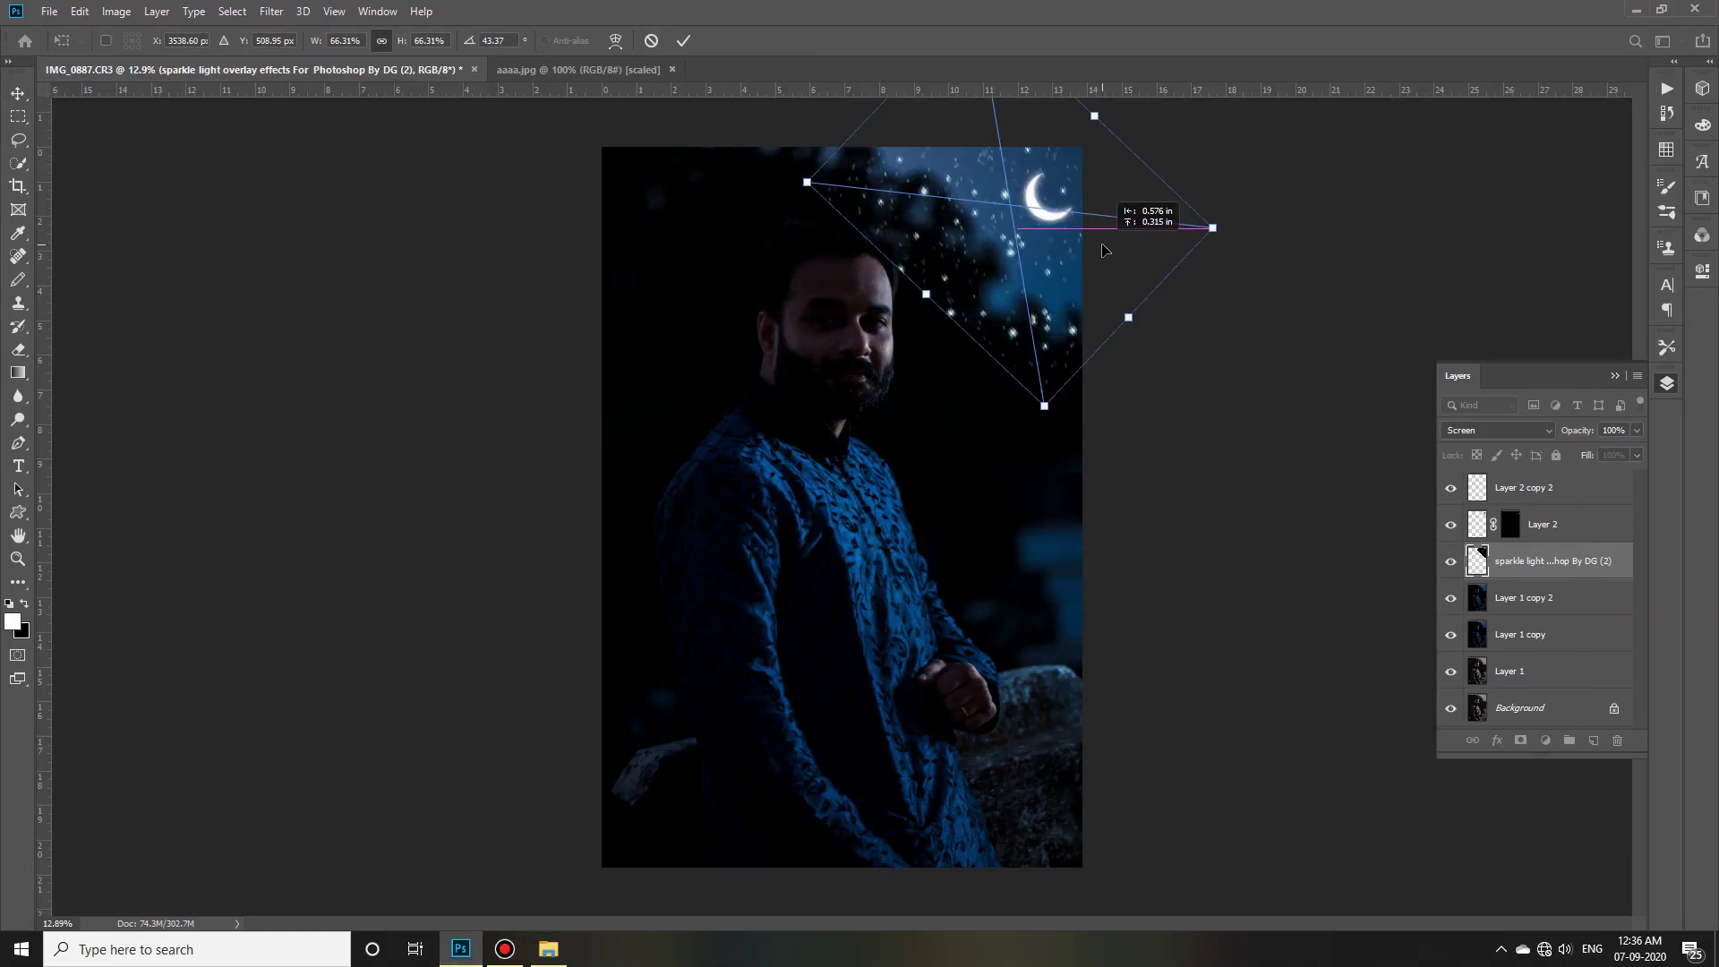
{"action": "key", "text": "Return"}
{"action": "scroll", "coordinate": [1110, 334], "scroll_direction": "up", "scroll_amount": 2}
{"action": "scroll", "coordinate": [1147, 309], "scroll_direction": "up", "scroll_amount": 2}
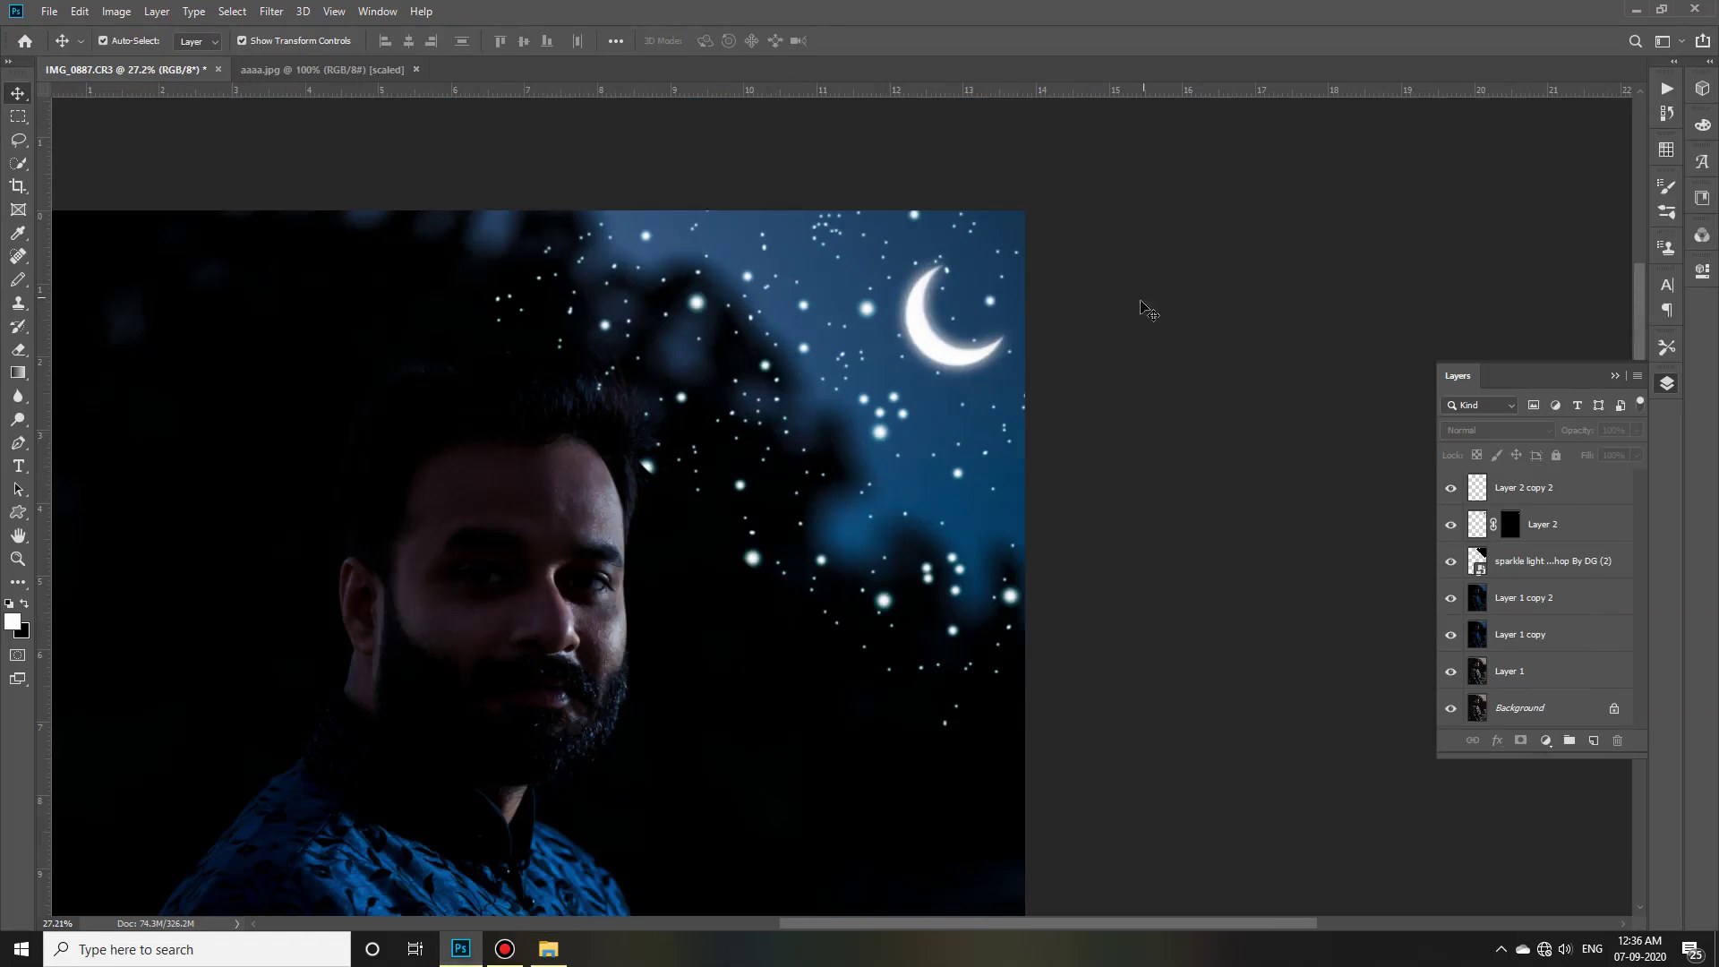
Rasterize the sparkle layer and erase the stars over the dark trees around the head.
{"action": "left_click", "coordinate": [18, 349]}
{"action": "left_click", "coordinate": [1217, 447]}
{"action": "left_click", "coordinate": [833, 367]}
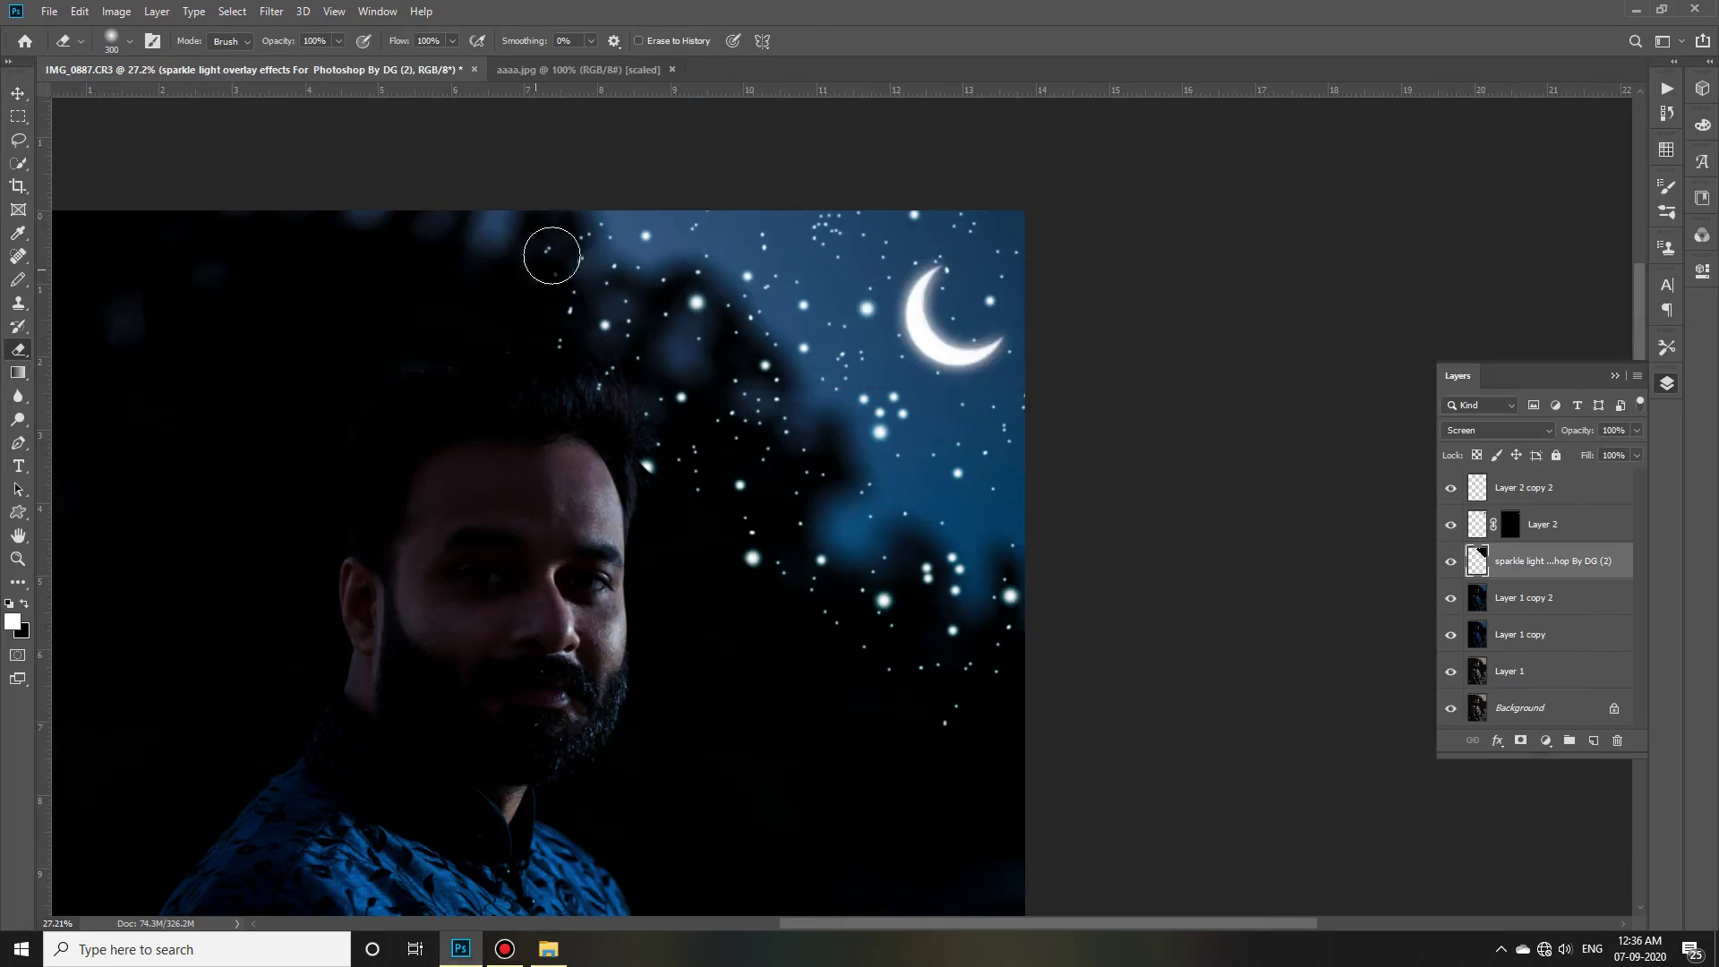
{"action": "mouse_move", "coordinate": [579, 376]}
{"action": "left_mouse_down"}
{"action": "mouse_move", "coordinate": [729, 395]}
{"action": "mouse_move", "coordinate": [644, 284]}
{"action": "mouse_move", "coordinate": [936, 592]}
{"action": "mouse_move", "coordinate": [895, 580]}
{"action": "mouse_move", "coordinate": [956, 695]}
{"action": "mouse_move", "coordinate": [799, 477]}
{"action": "left_mouse_up"}
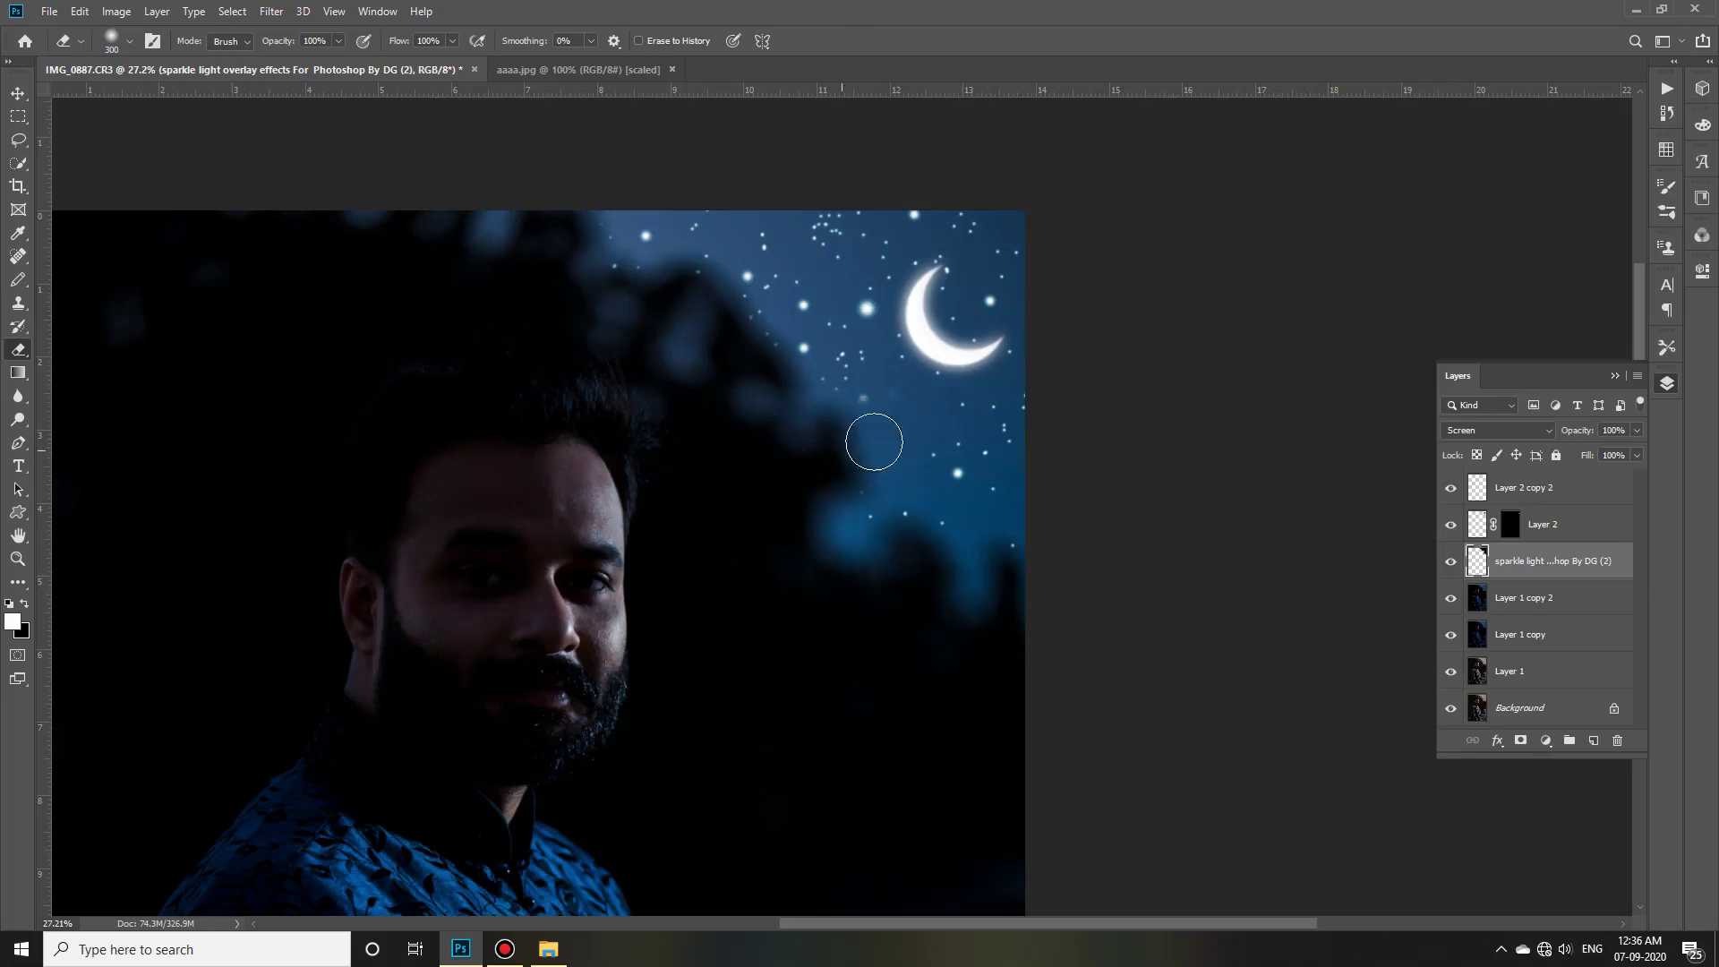
{"action": "scroll", "coordinate": [1082, 484], "scroll_direction": "down", "scroll_amount": 3}
{"action": "scroll", "coordinate": [1082, 484], "scroll_direction": "up", "scroll_amount": 1}
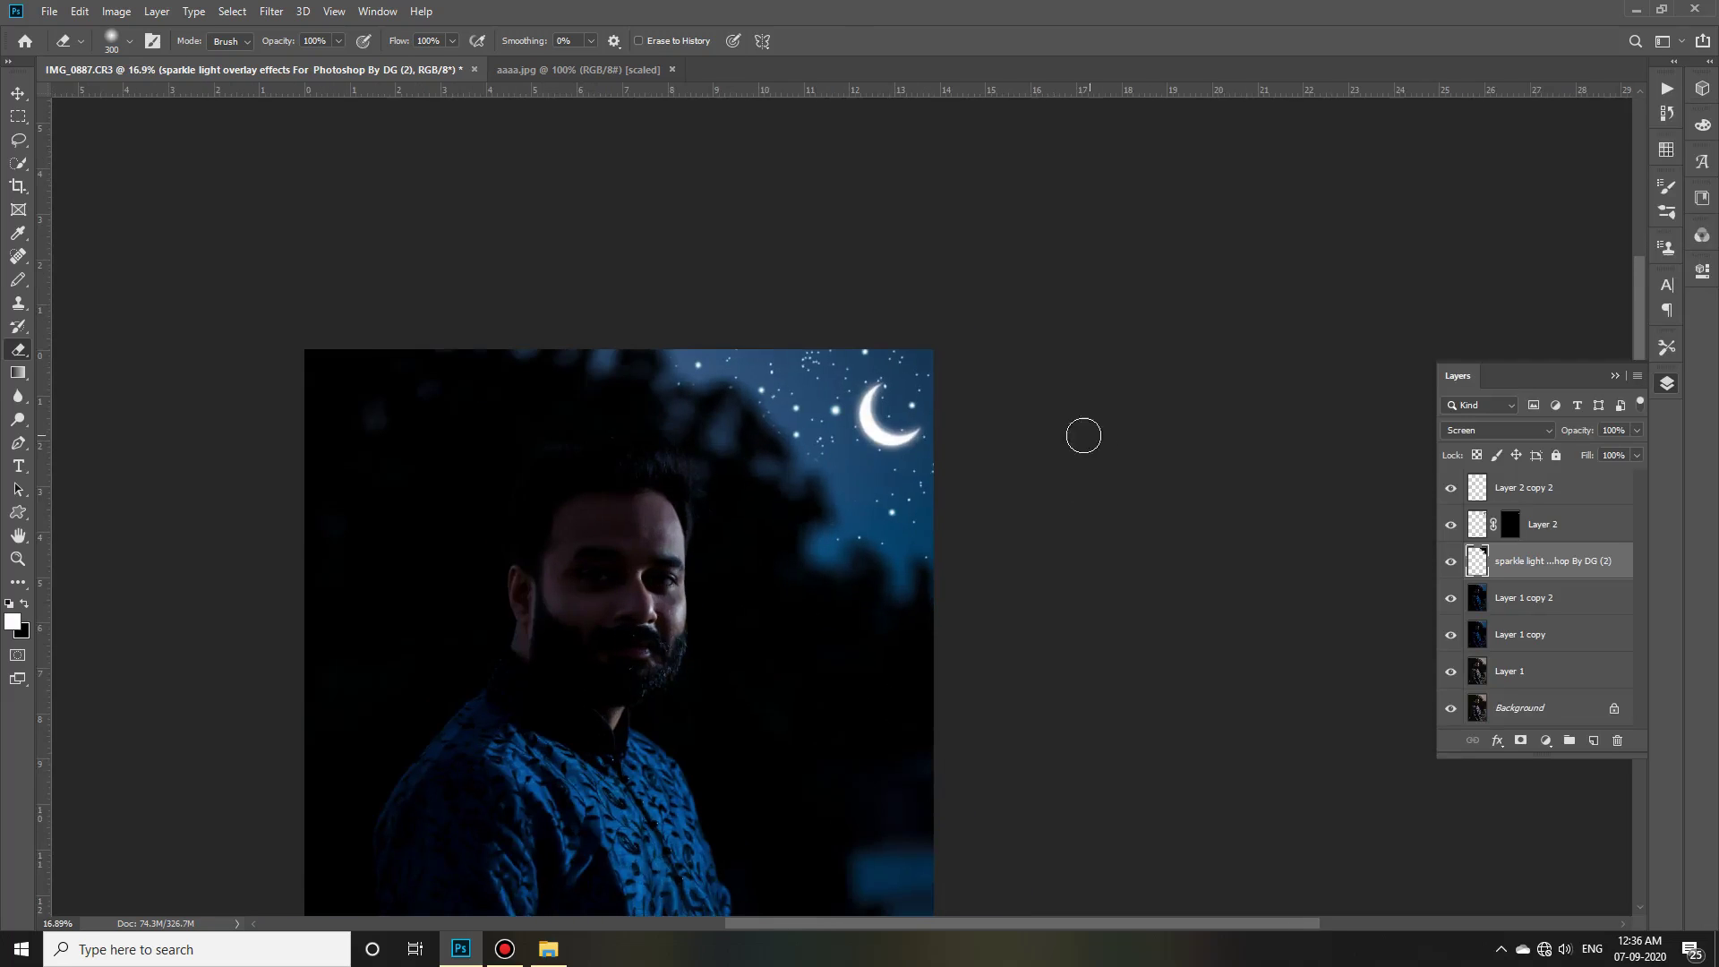
{"action": "scroll", "coordinate": [710, 372], "scroll_direction": "up", "scroll_amount": 4}
{"action": "scroll", "coordinate": [792, 440], "scroll_direction": "up", "scroll_amount": 2}
Erase stray stars near the moon and tree line with a size 90 eraser.
{"action": "left_click", "coordinate": [895, 542]}
{"action": "right_click", "coordinate": [895, 542]}
{"action": "key", "text": "Return"}
{"action": "left_click_drag", "start_coordinate": [832, 616], "coordinate": [769, 602]}
{"action": "left_click", "coordinate": [764, 536]}
{"action": "left_click", "coordinate": [645, 473]}
{"action": "left_click", "coordinate": [428, 387]}
{"action": "left_click", "coordinate": [998, 342]}
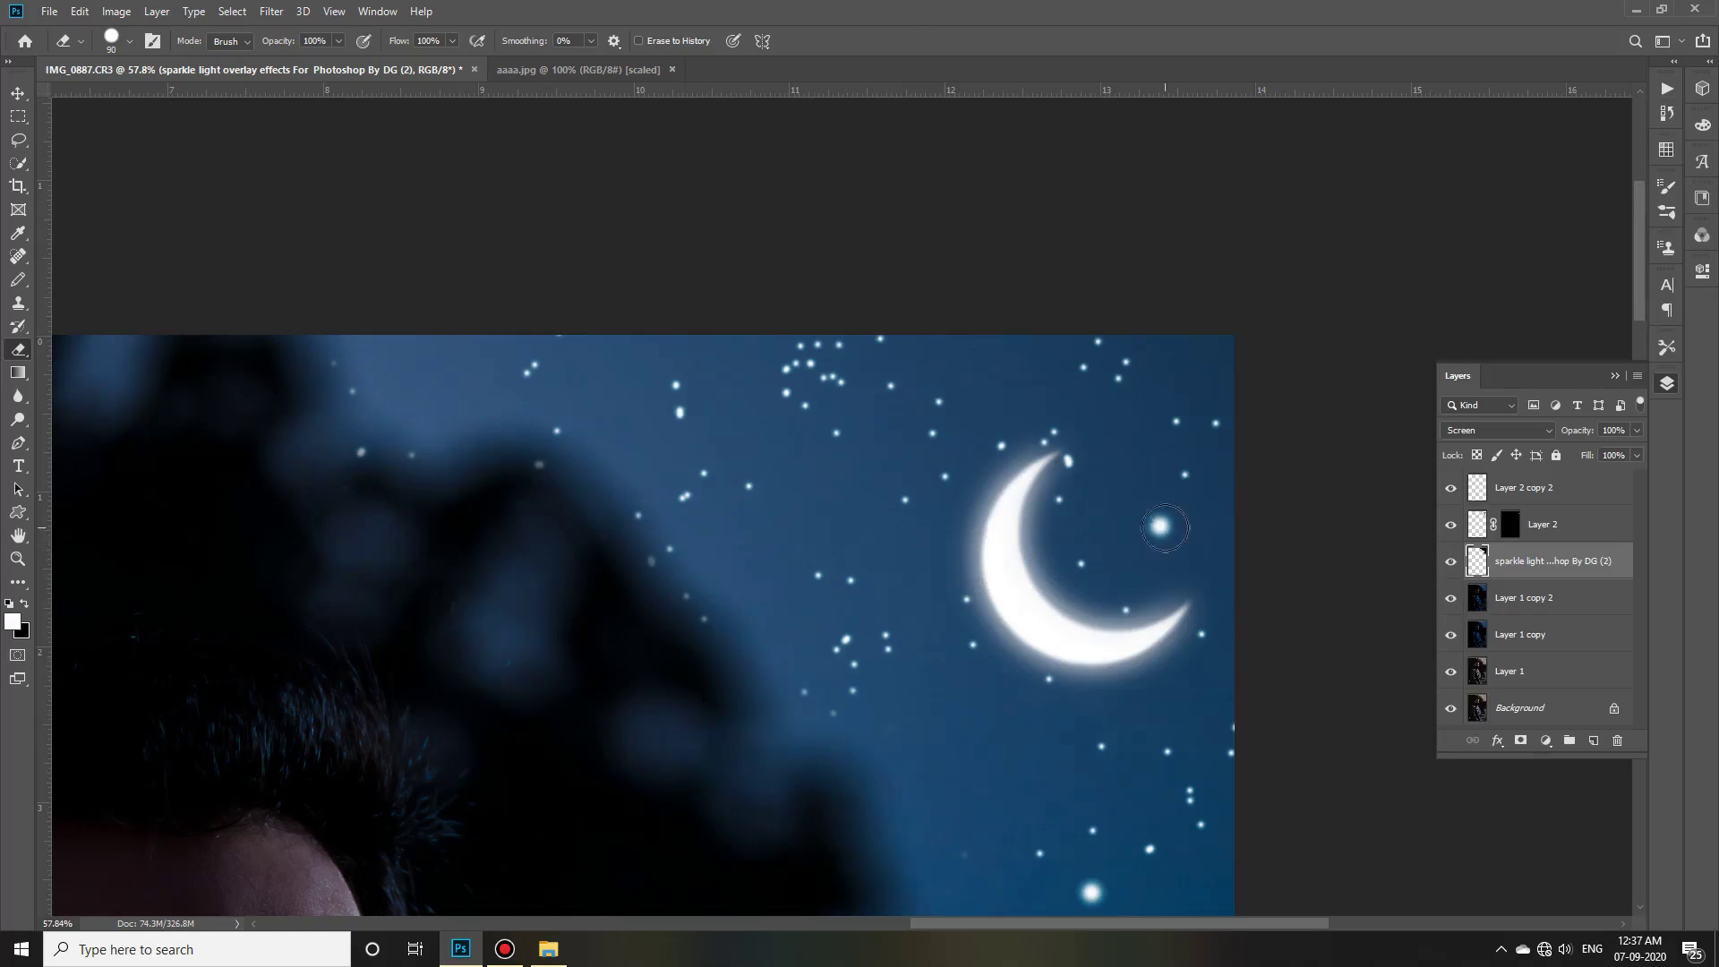
{"action": "scroll", "coordinate": [1088, 766], "scroll_direction": "down", "scroll_amount": 3}
{"action": "scroll", "coordinate": [1088, 765], "scroll_direction": "down", "scroll_amount": 3}
{"action": "scroll", "coordinate": [891, 467], "scroll_direction": "down", "scroll_amount": 3}
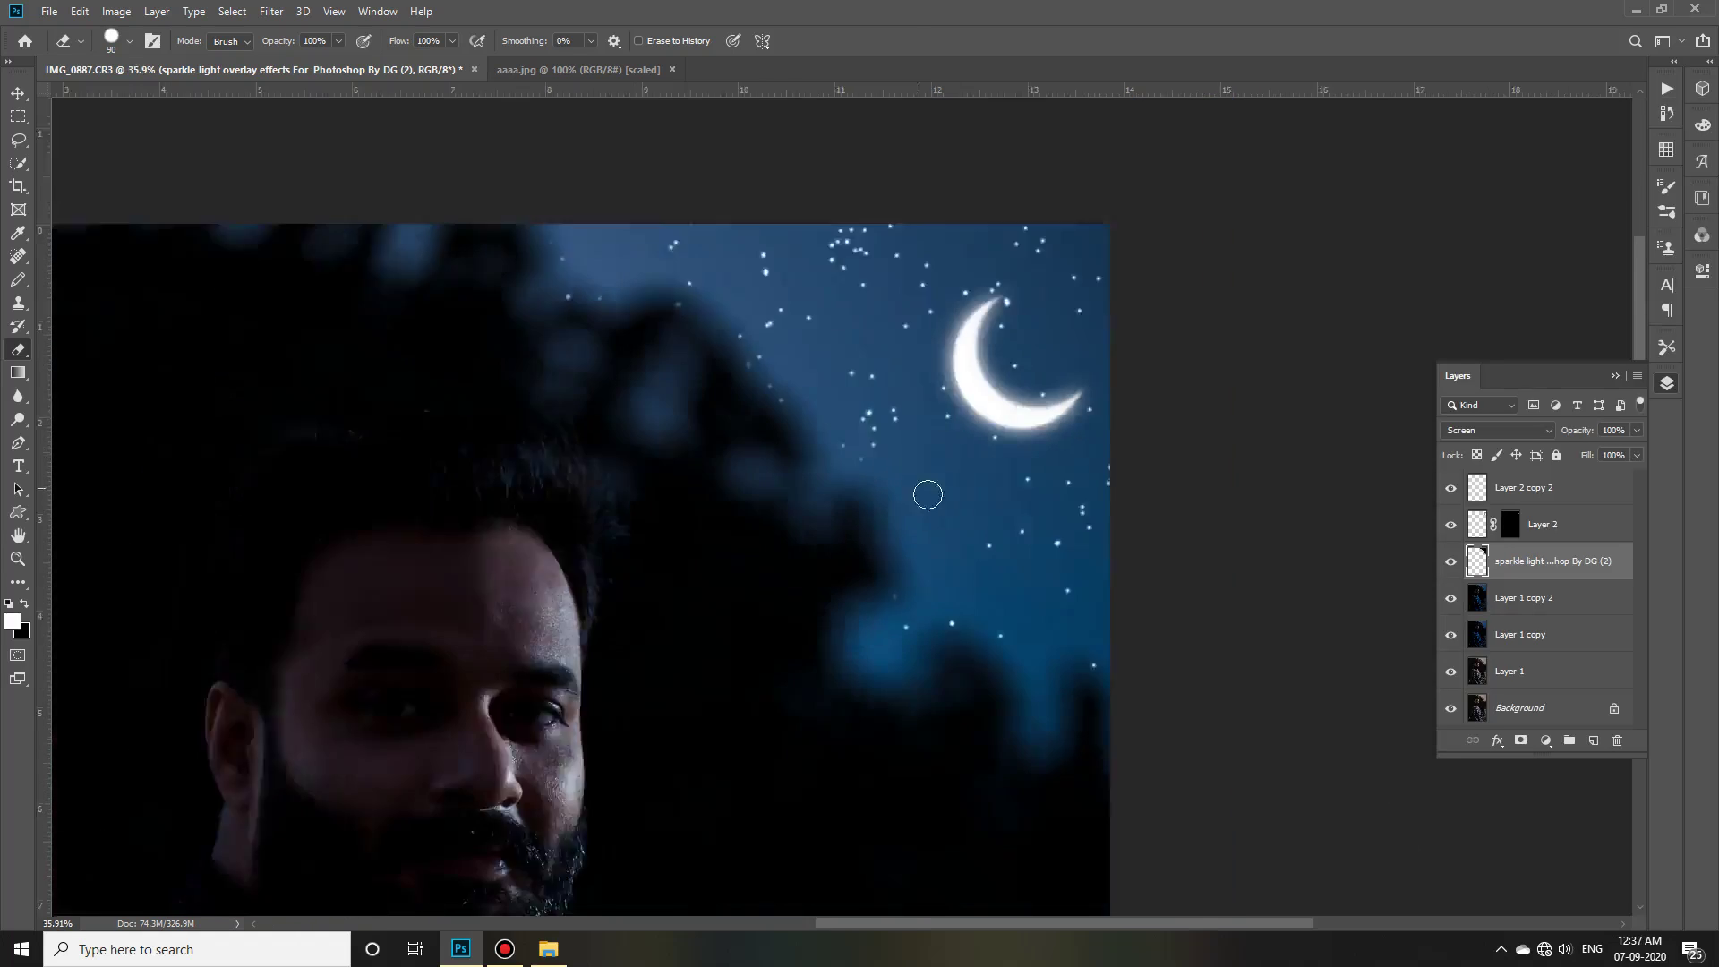
{"action": "scroll", "coordinate": [928, 492], "scroll_direction": "down", "scroll_amount": 2}
{"action": "scroll", "coordinate": [1068, 492], "scroll_direction": "up", "scroll_amount": 2}
Duplicate the sparkle layer and shift the copy right and down in the sky.
{"action": "key", "text": "v"}
{"action": "key", "text": "ctrl+j"}
{"action": "left_click_drag", "start_coordinate": [836, 443], "coordinate": [1110, 641]}
{"action": "left_click", "coordinate": [18, 350]}
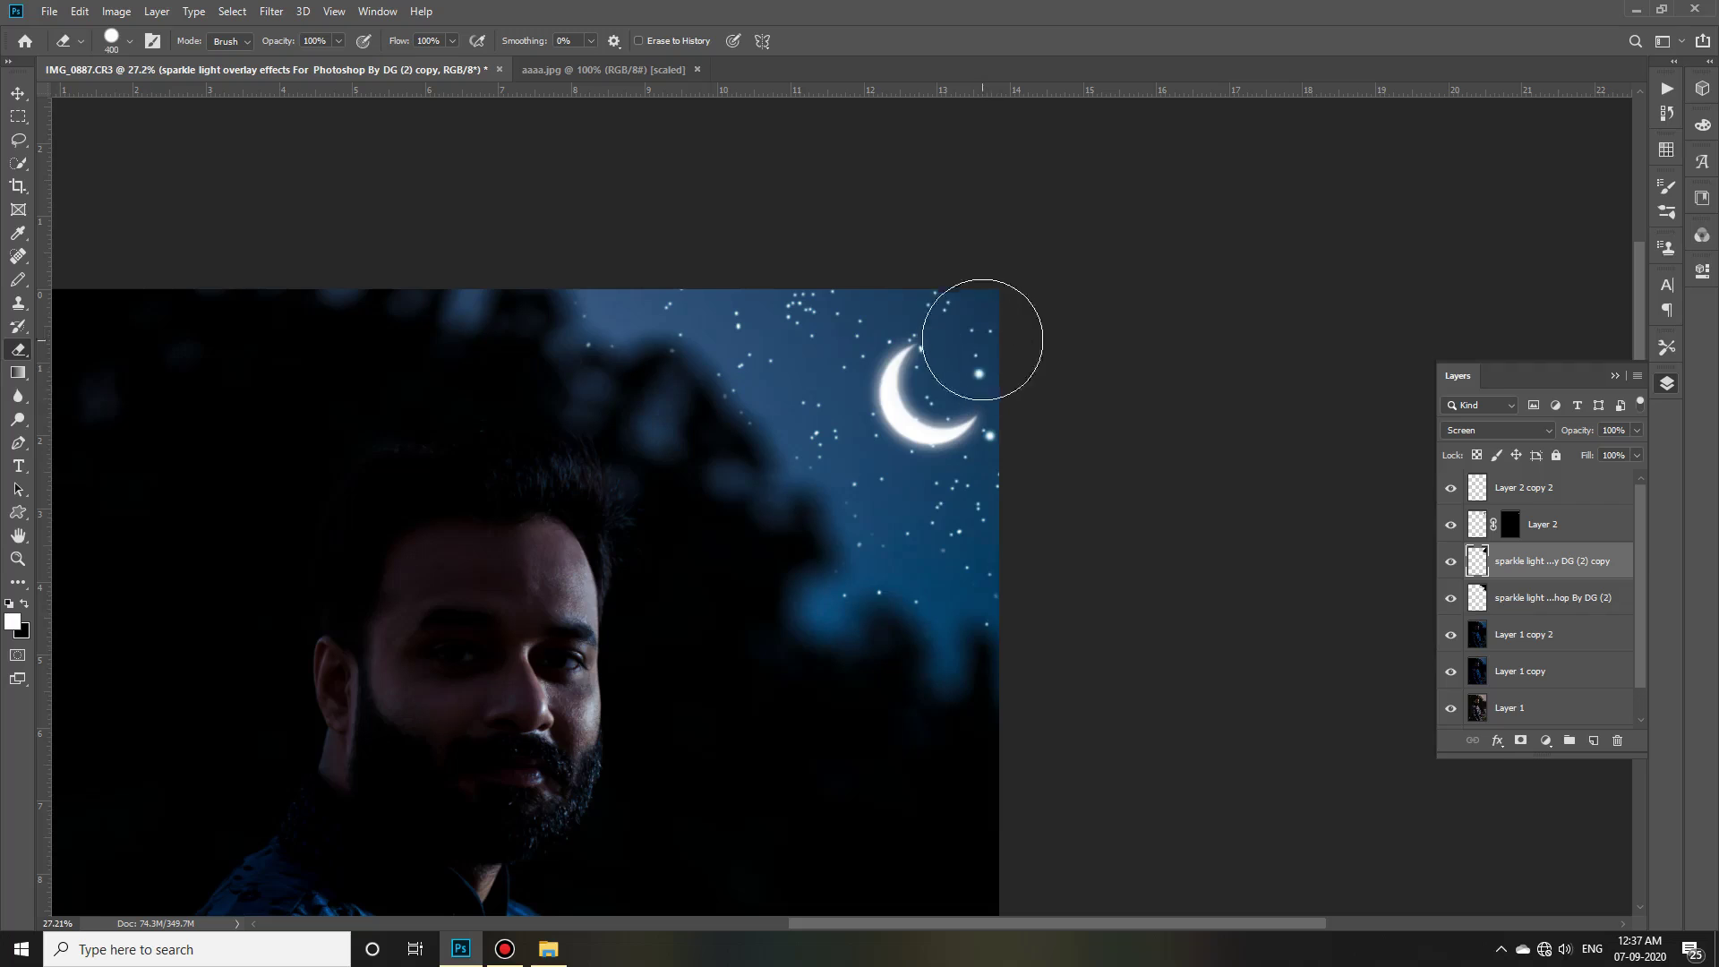
Deselect the sparkle layers, select Layer 1 copy 2, and preview then cancel High Pass.
{"action": "key", "text": "v"}
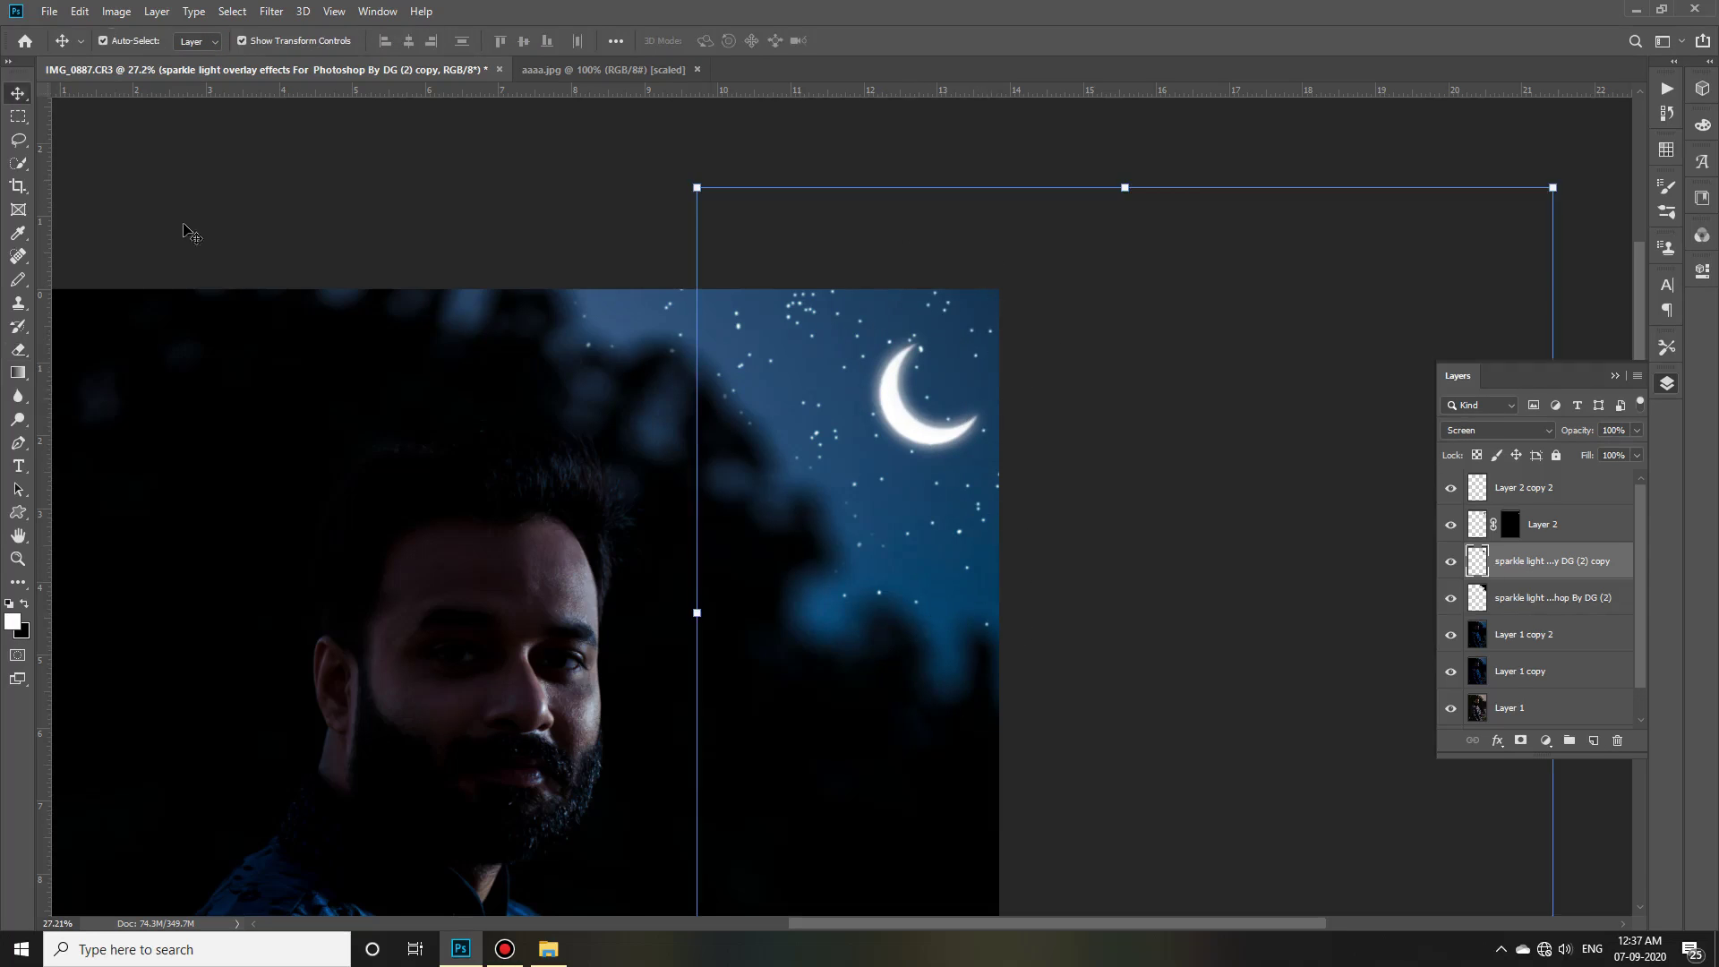
{"action": "left_click", "coordinate": [1540, 597]}
{"action": "left_click", "coordinate": [1345, 433]}
{"action": "key", "text": "ctrl+0"}
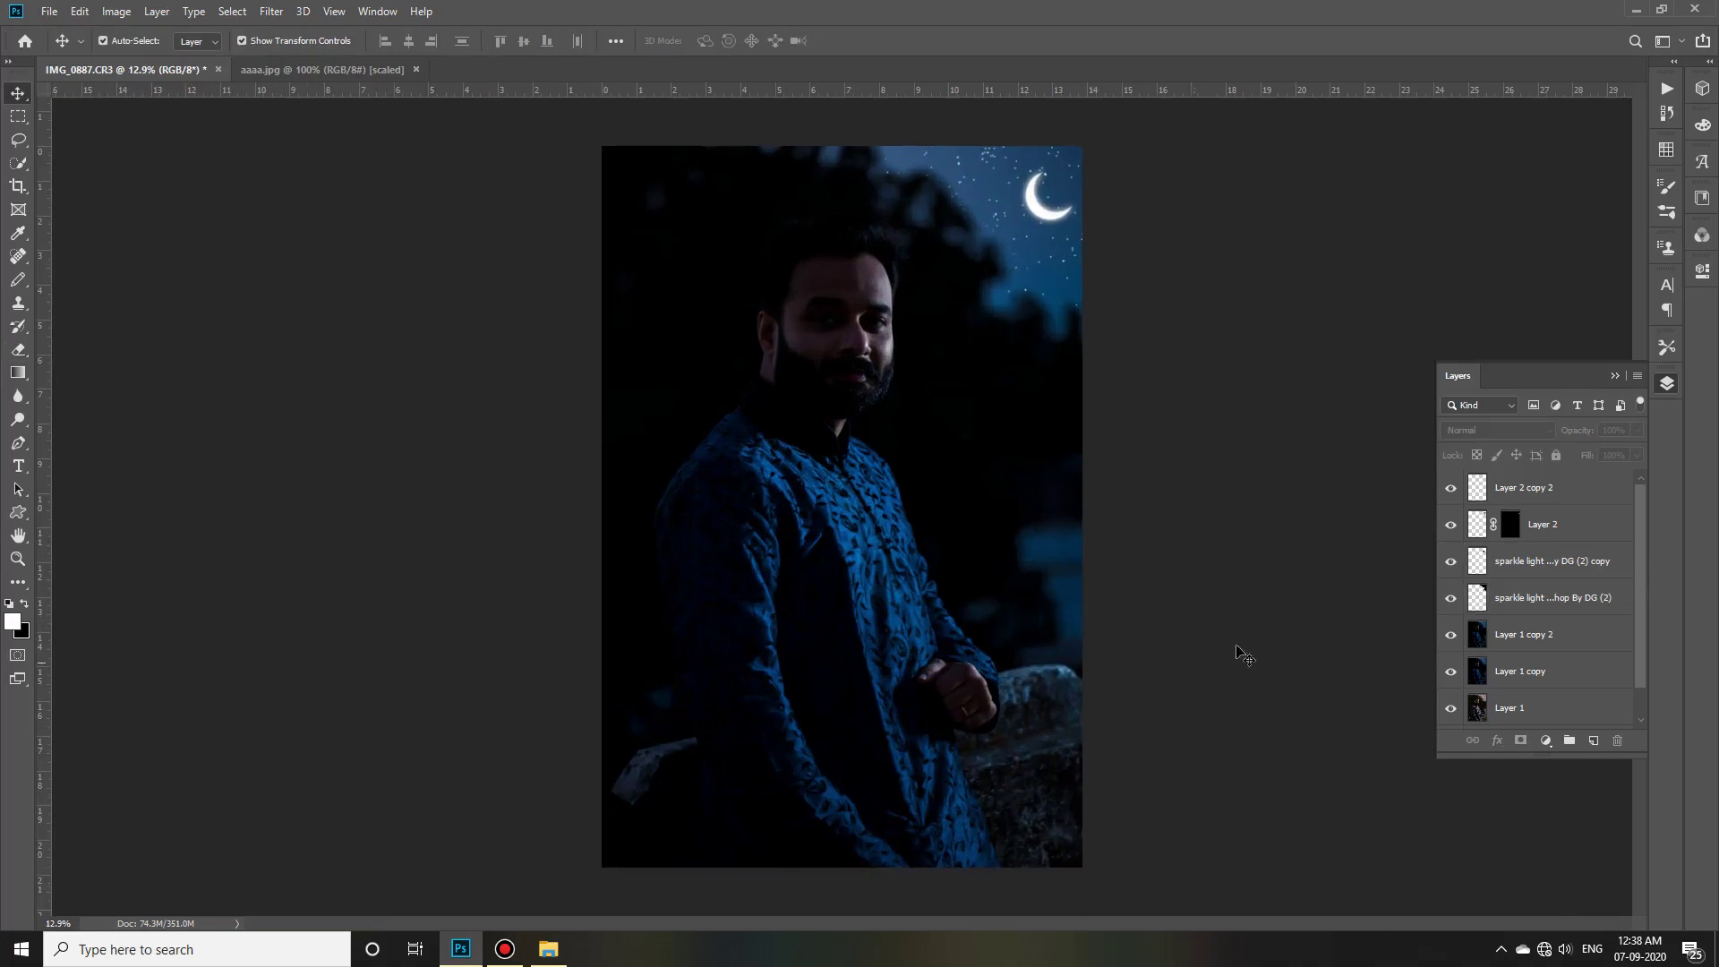
{"action": "left_click", "coordinate": [1068, 632]}
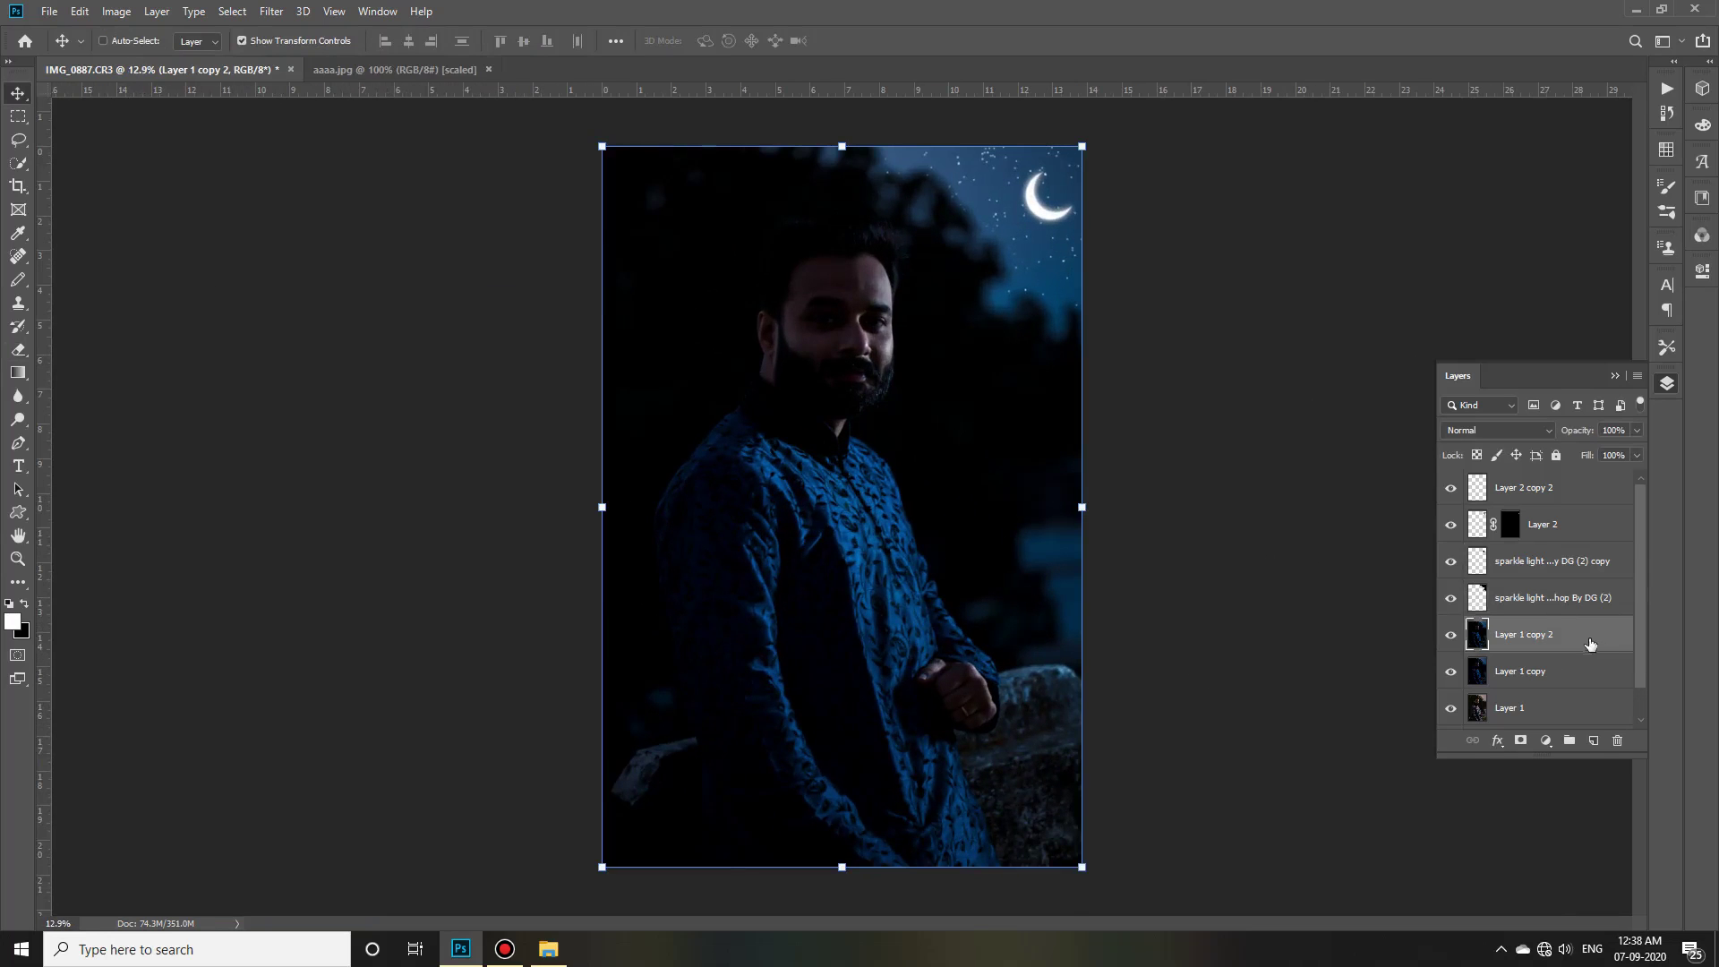
{"action": "left_click", "coordinate": [272, 12]}
{"action": "left_click", "coordinate": [537, 598]}
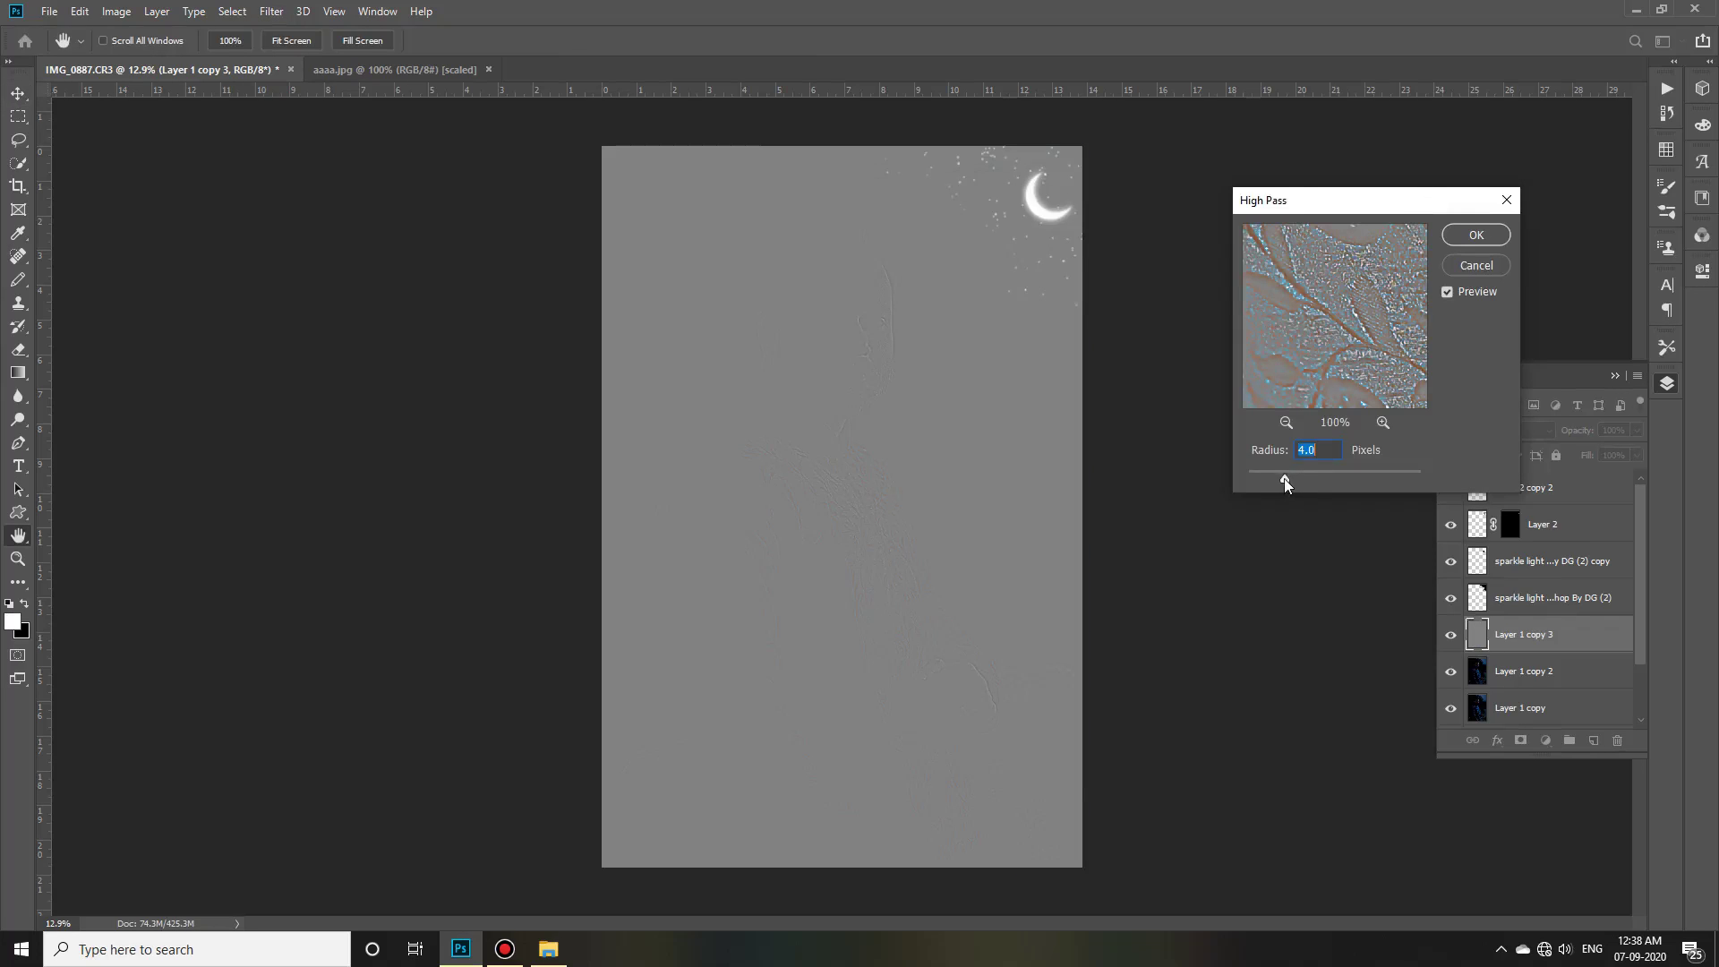
{"action": "left_click", "coordinate": [1478, 265]}
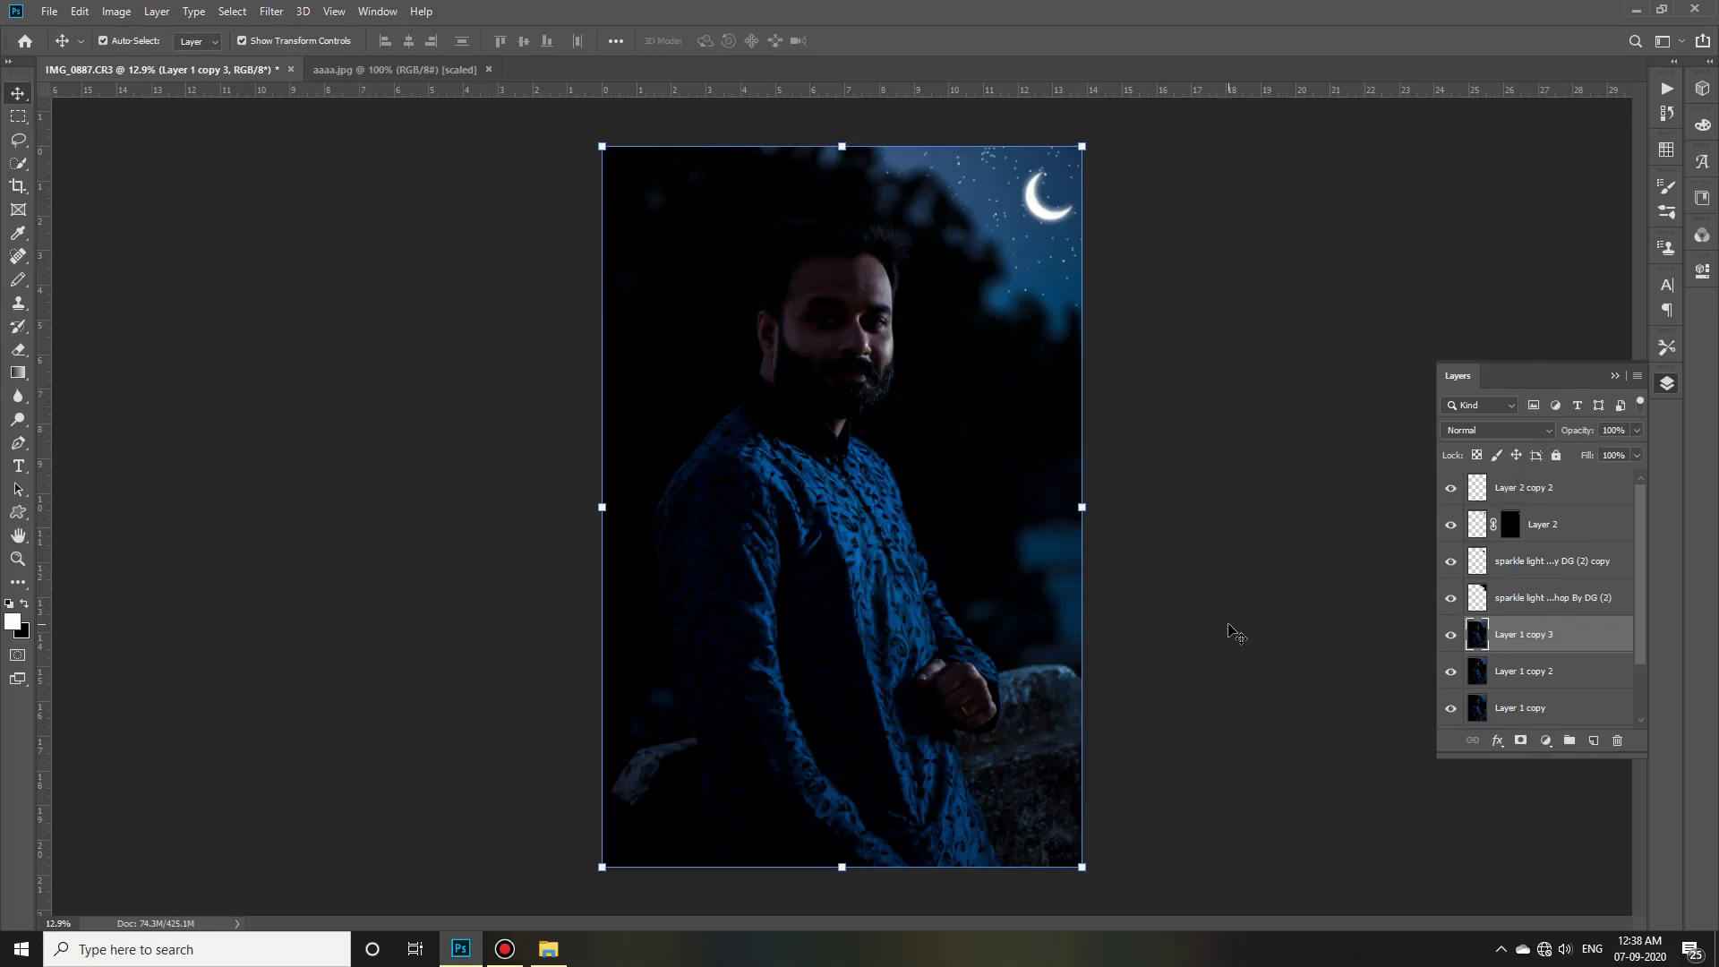
Launch SkinFiner, zoom in on the face, and add six skin colour samples.
{"action": "left_click", "coordinate": [268, 16]}
{"action": "left_click", "coordinate": [528, 460]}
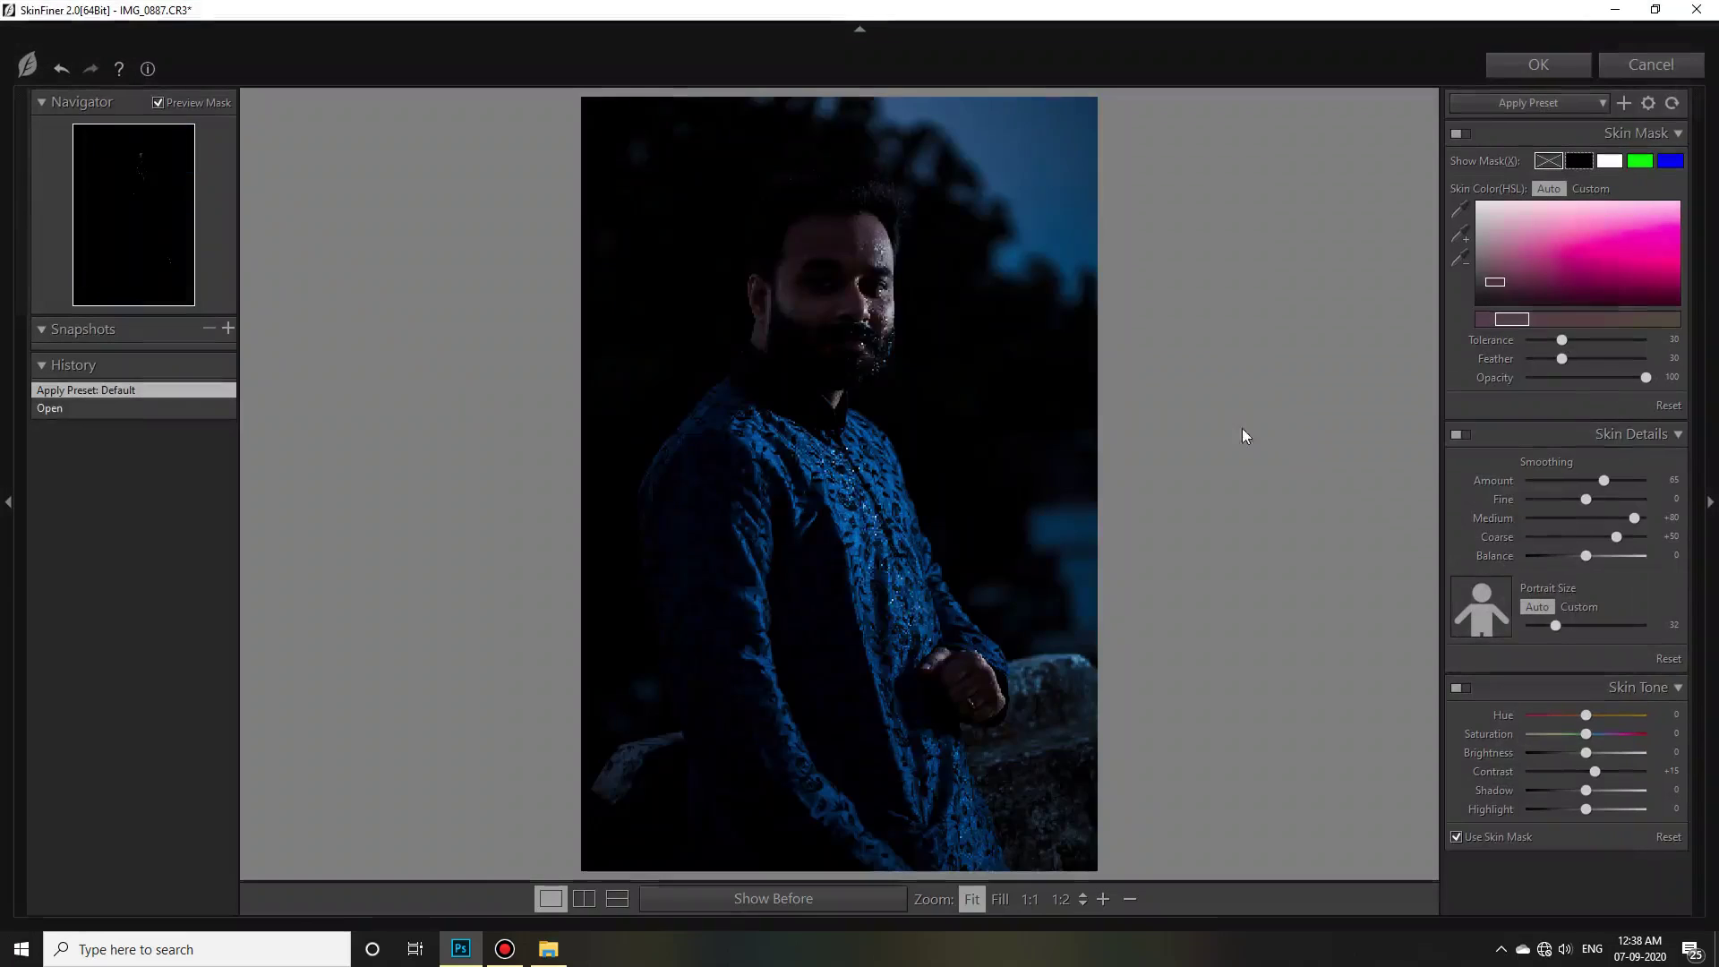
{"action": "left_click", "coordinate": [843, 285]}
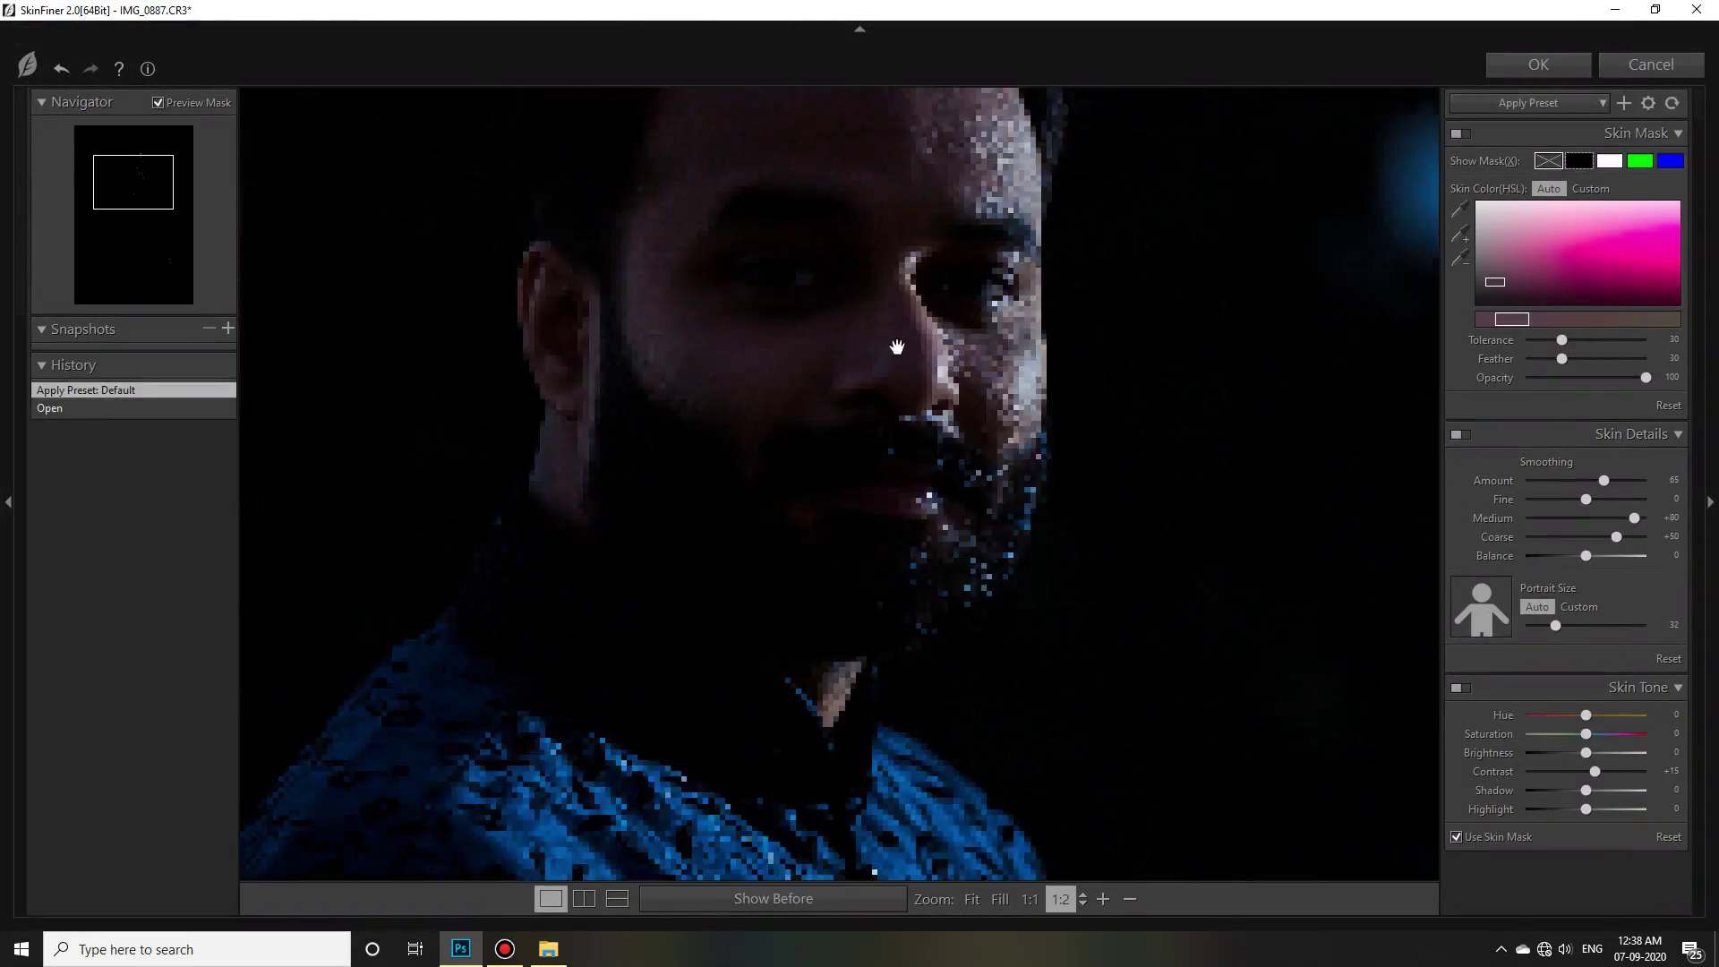
{"action": "left_click", "coordinate": [1459, 234]}
{"action": "left_click", "coordinate": [956, 323]}
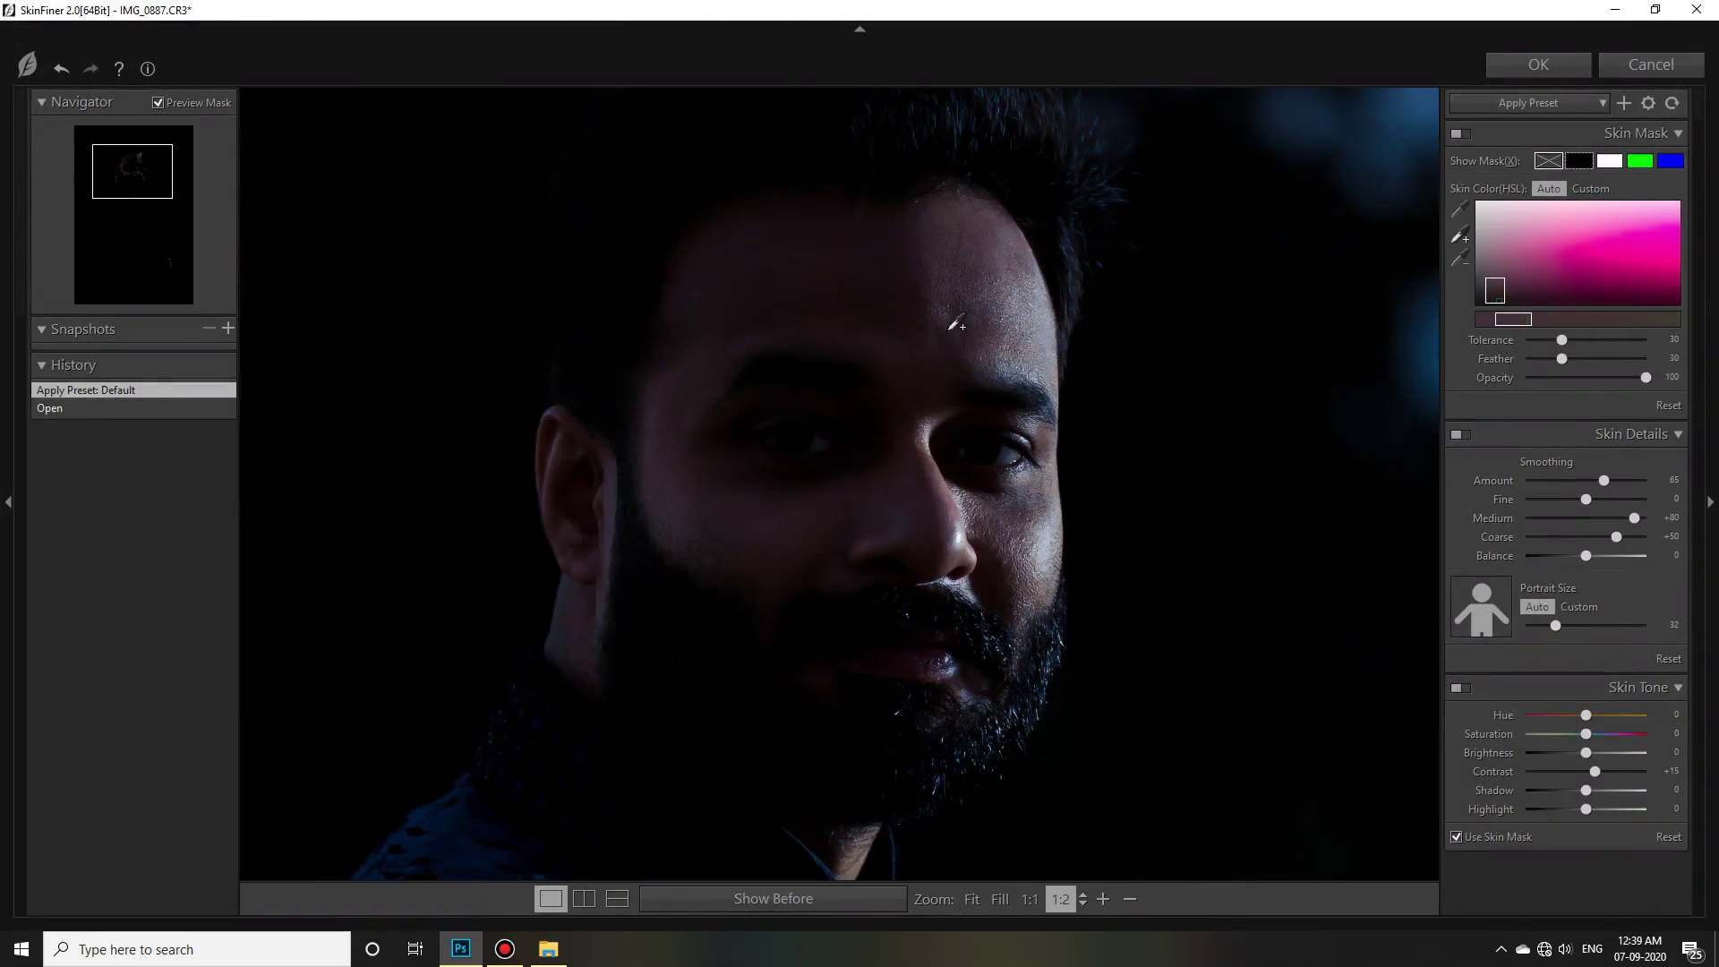
{"action": "left_click", "coordinate": [1023, 300]}
{"action": "left_click", "coordinate": [1065, 322]}
{"action": "left_click", "coordinate": [1110, 345]}
{"action": "left_click", "coordinate": [1143, 357]}
{"action": "left_click", "coordinate": [985, 448]}
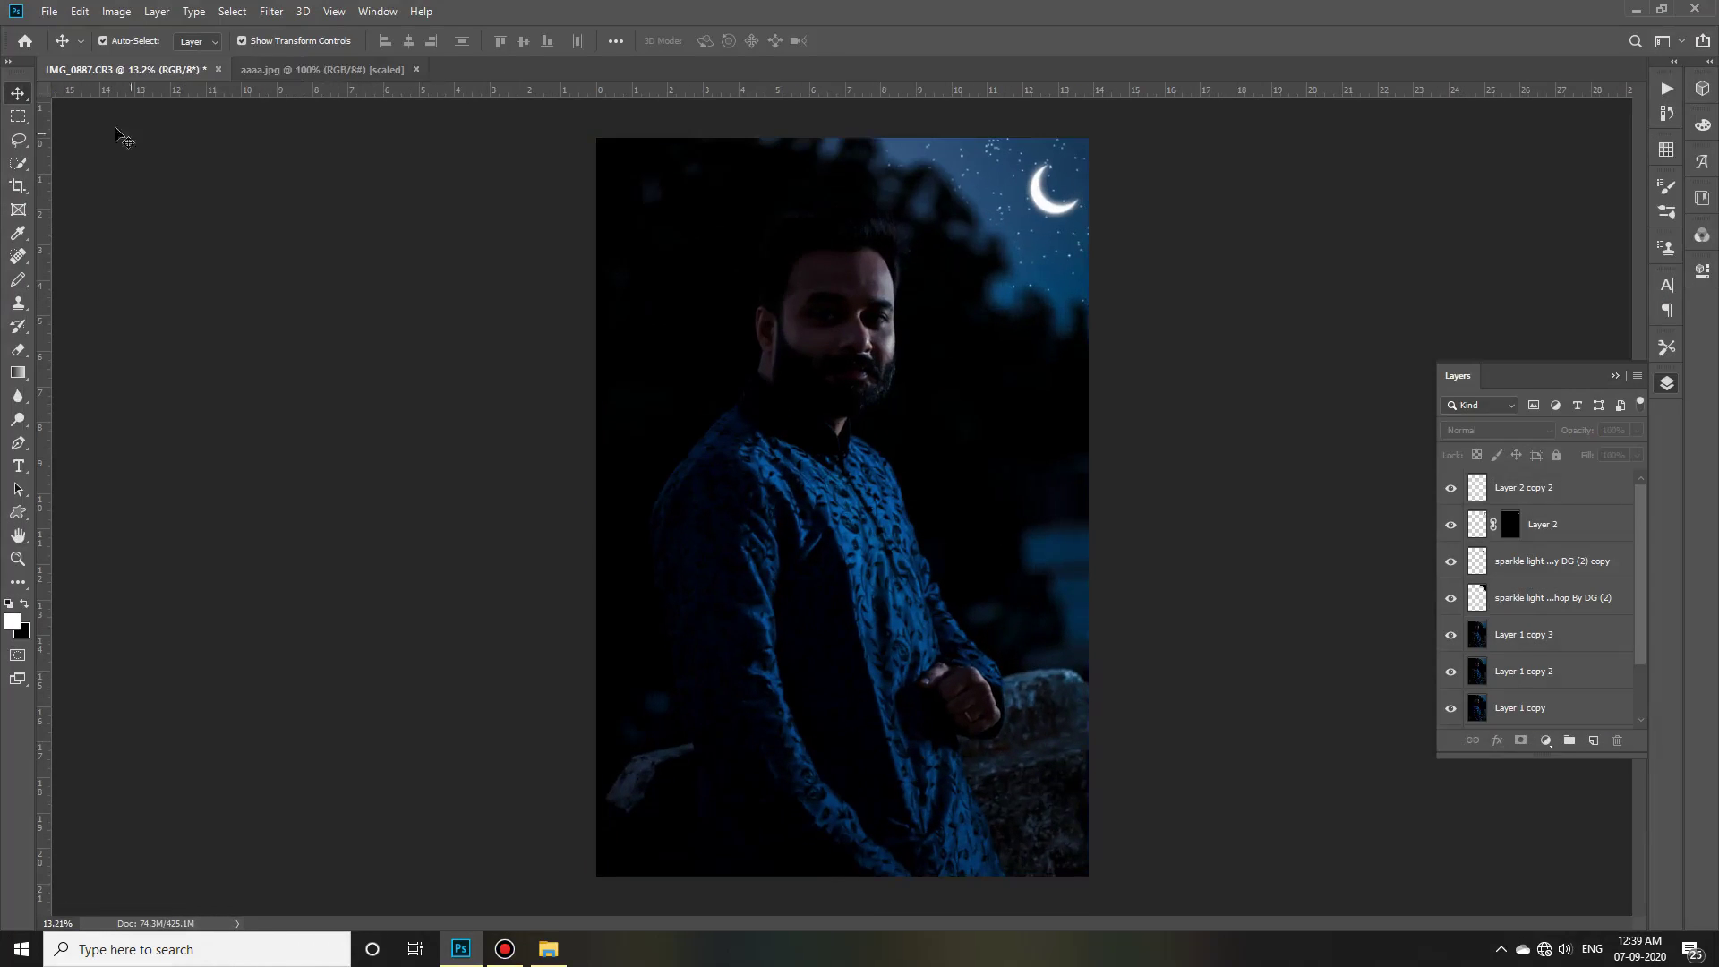
Fill Layer 1 copy 3 with 50% Gray and set its blend mode to Overlay.
{"action": "key", "text": "i"}
{"action": "left_click", "coordinate": [79, 11]}
{"action": "left_click", "coordinate": [134, 291]}
{"action": "left_click", "coordinate": [867, 249]}
{"action": "left_click", "coordinate": [864, 403]}
{"action": "left_click", "coordinate": [969, 251]}
{"action": "key", "text": "v"}
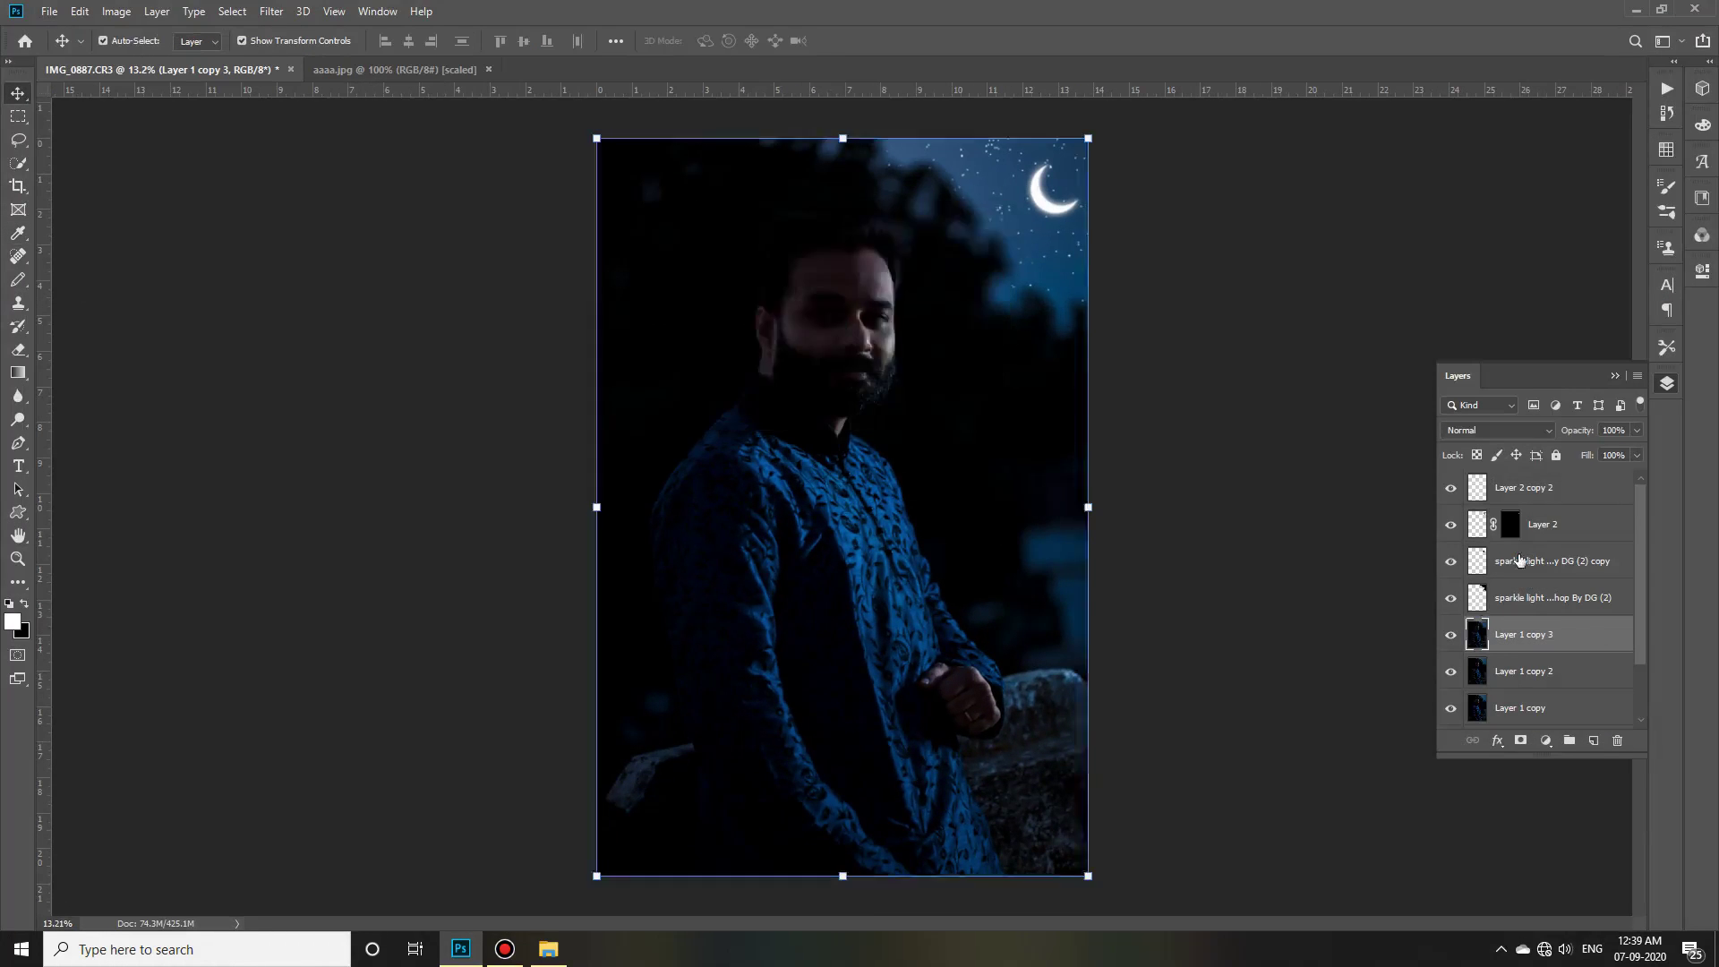
Select the Dodge tool (Midtones, 17% exposure) and size its brush.
{"action": "left_click", "coordinate": [18, 419]}
{"action": "left_click", "coordinate": [85, 395]}
{"action": "scroll", "coordinate": [1063, 625], "scroll_direction": "up", "scroll_amount": 5}
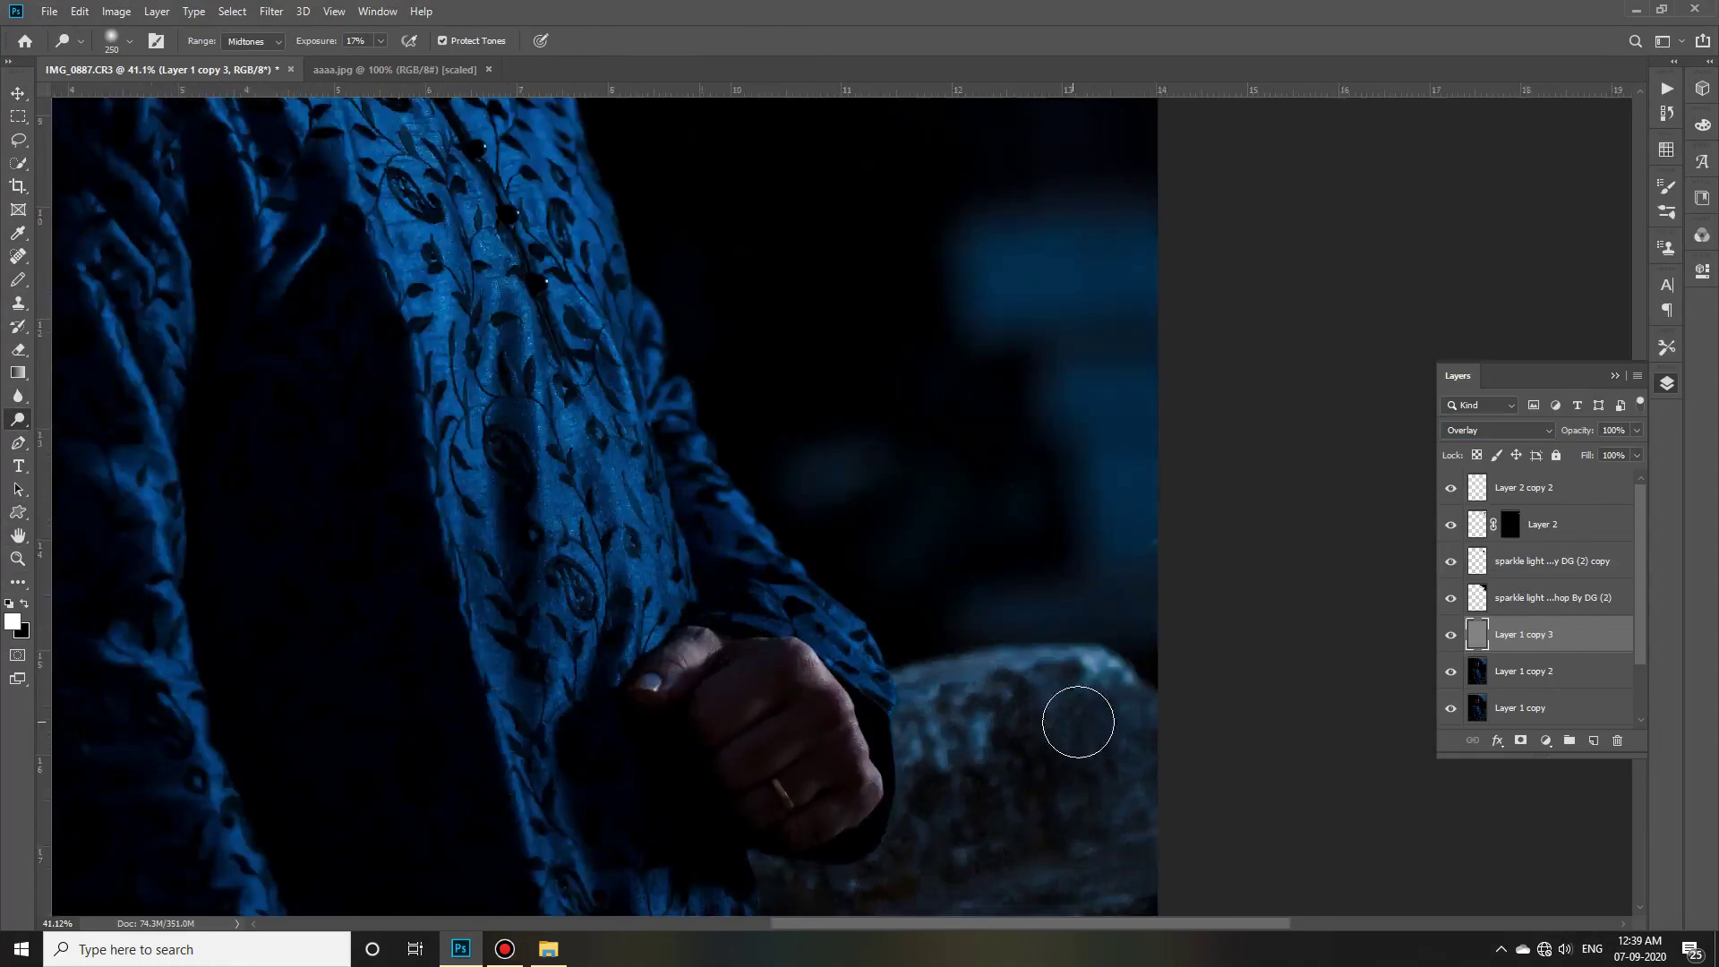
{"action": "scroll", "coordinate": [1075, 718], "scroll_direction": "up", "scroll_amount": 5}
{"action": "key", "text": "bracketleft"}
{"action": "key", "text": "bracketleft"}
{"action": "key", "text": "bracketleft"}
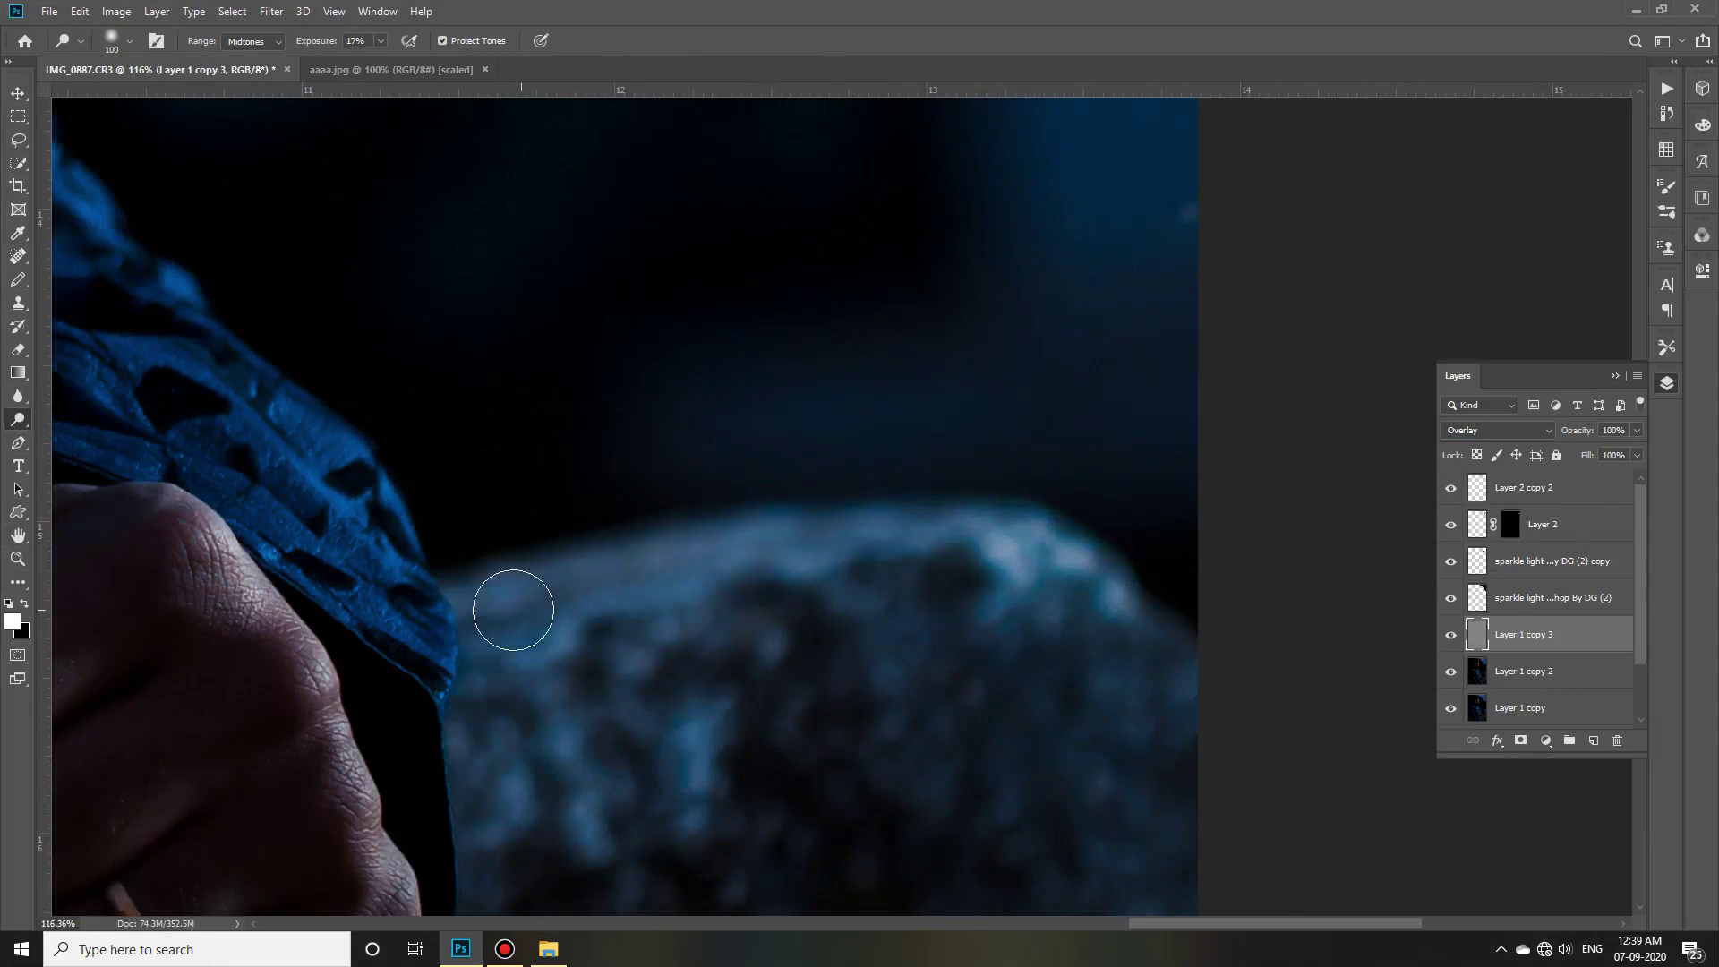
{"action": "scroll", "coordinate": [853, 688], "scroll_direction": "down", "scroll_amount": 2}
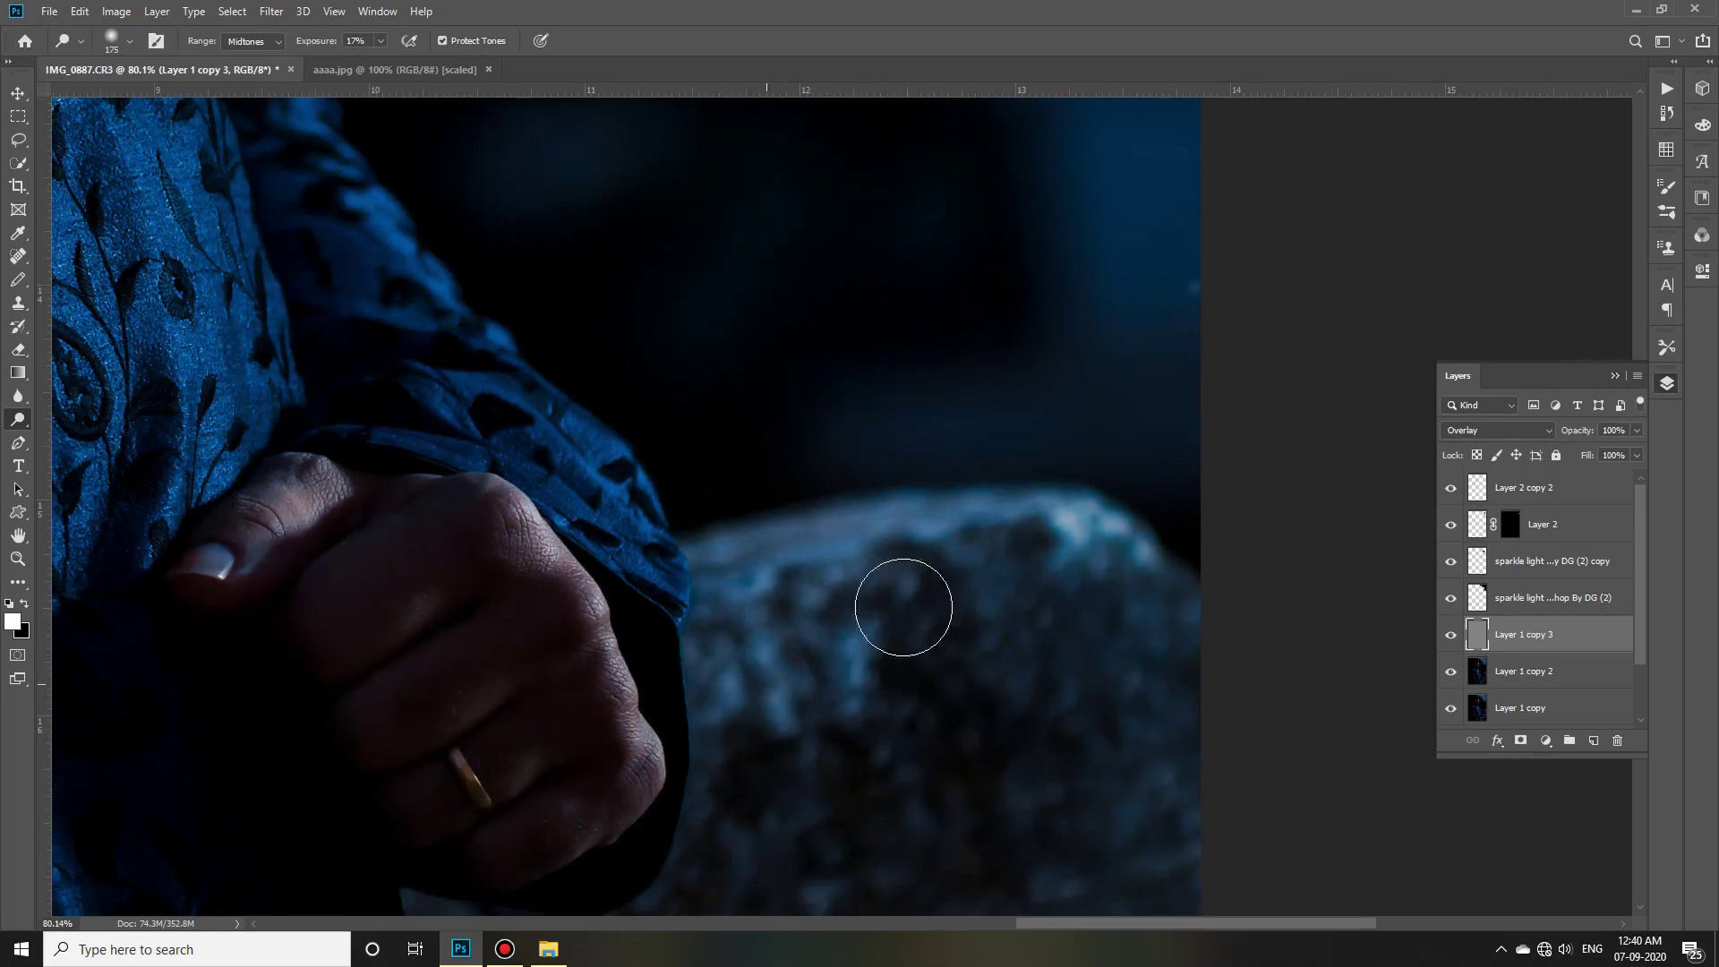
{"action": "key", "text": "bracketright"}
{"action": "key", "text": "bracketright"}
{"action": "scroll", "coordinate": [1079, 699], "scroll_direction": "down", "scroll_amount": 4}
{"action": "scroll", "coordinate": [1079, 699], "scroll_direction": "down", "scroll_amount": 4}
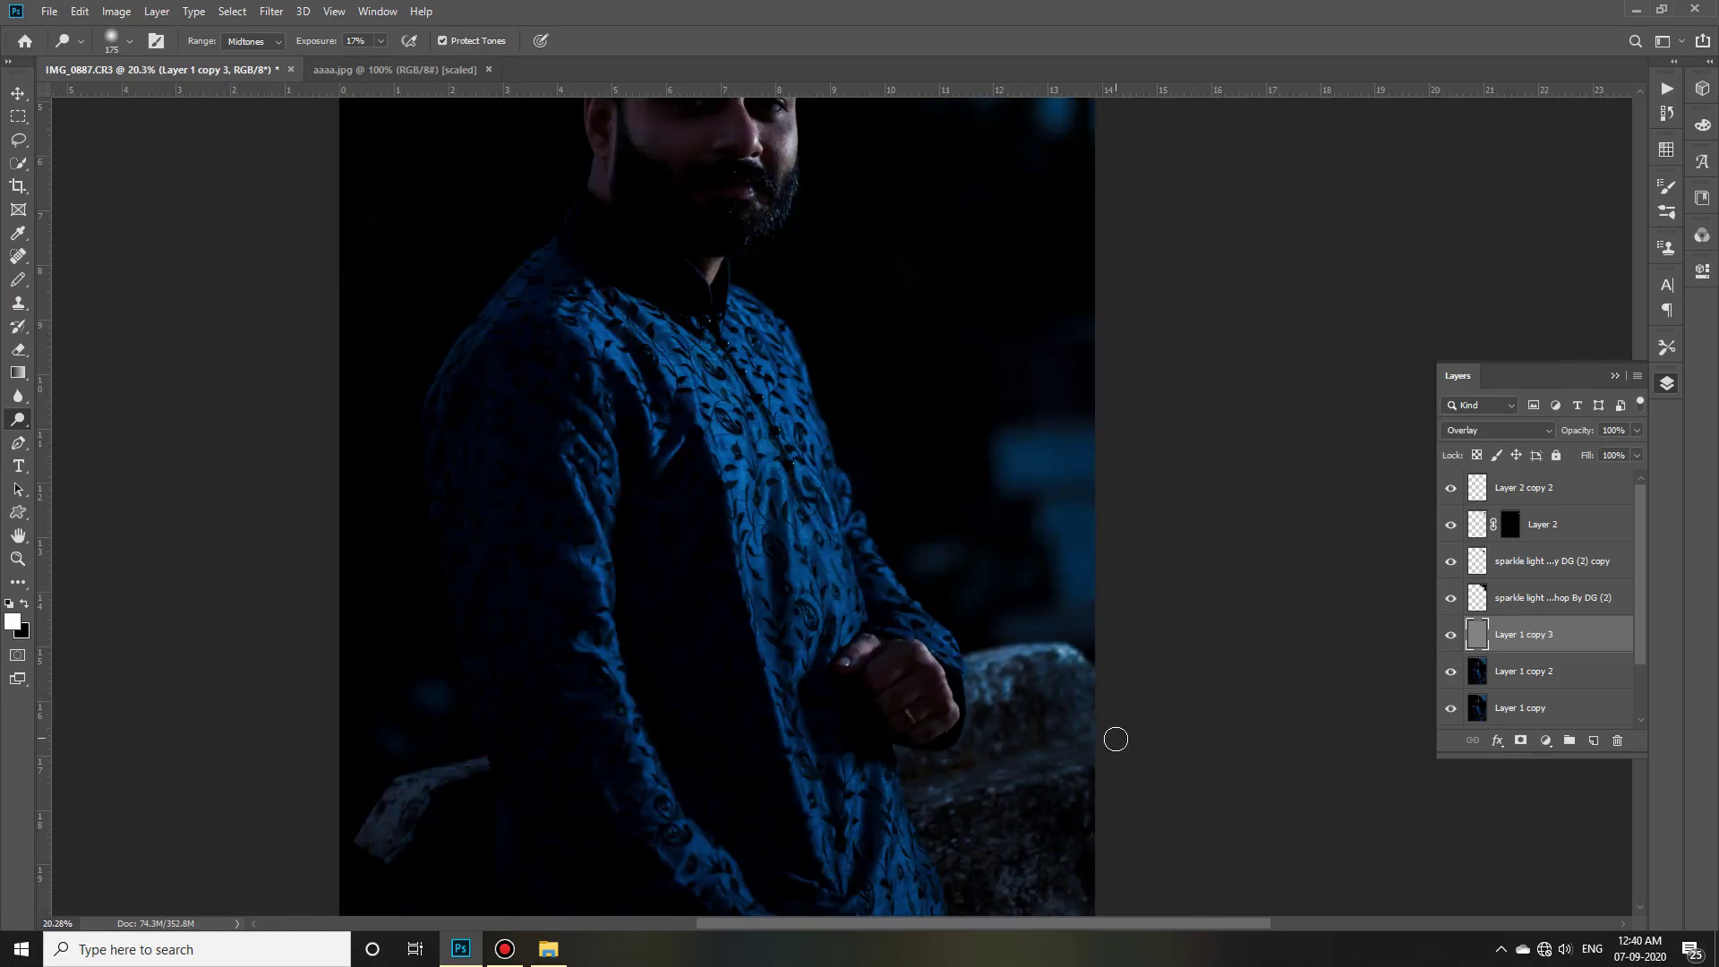
{"action": "scroll", "coordinate": [1110, 737], "scroll_direction": "up", "scroll_amount": 5}
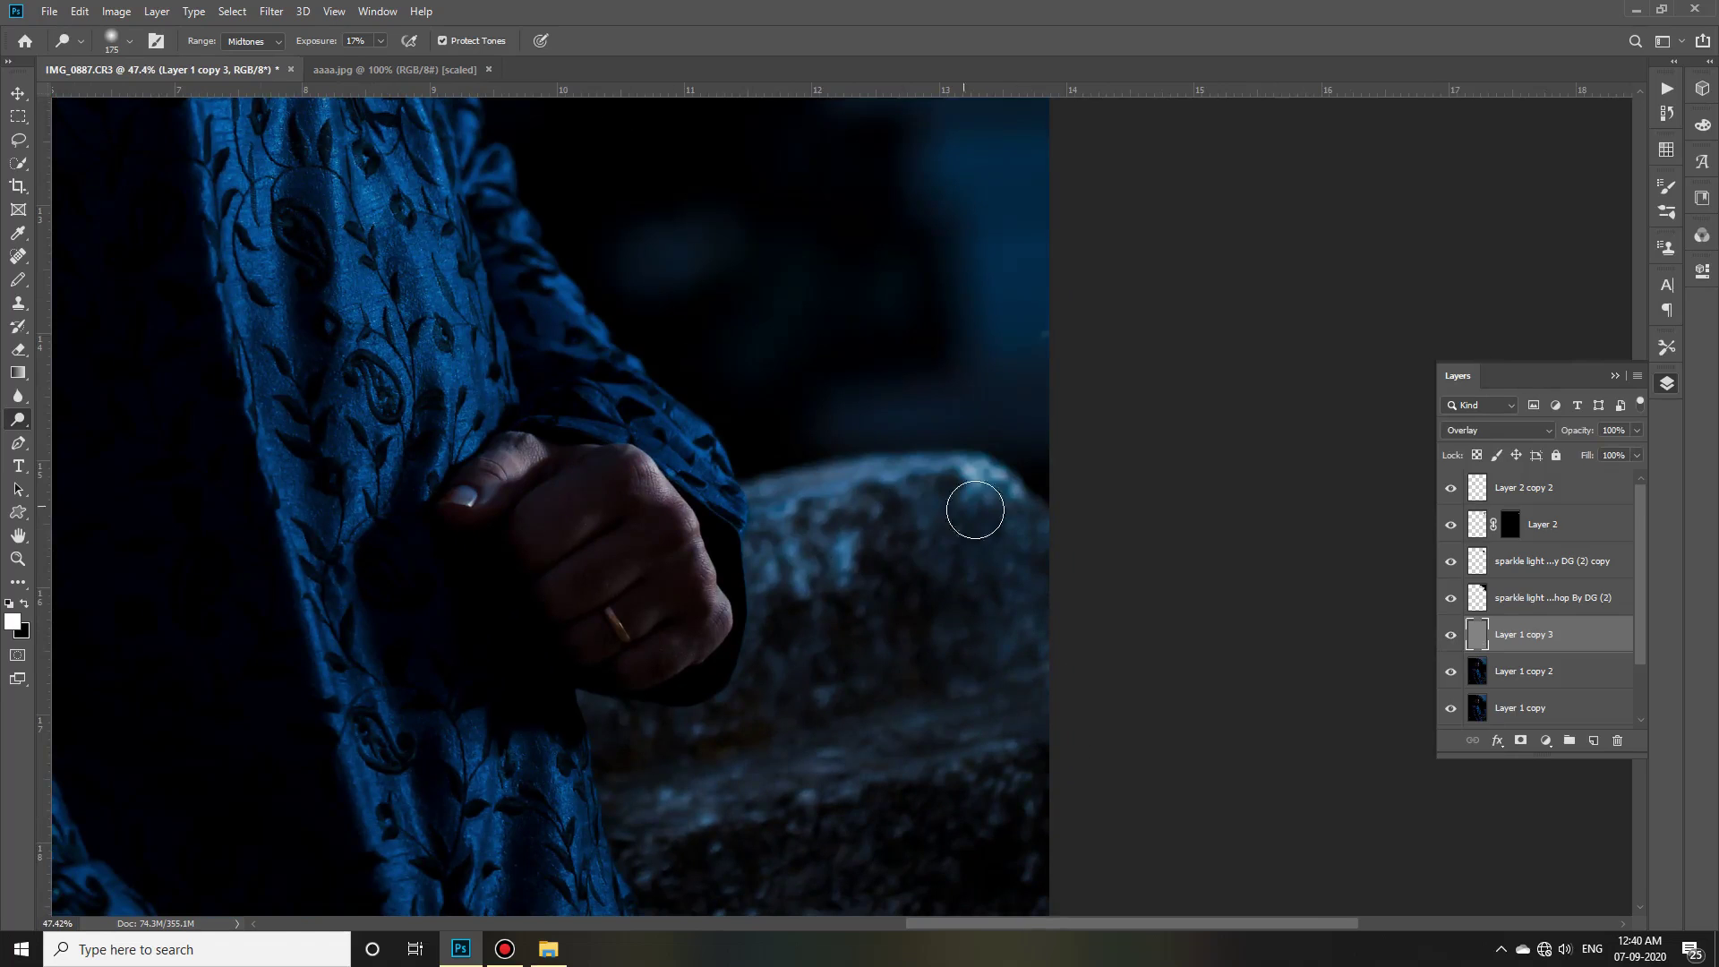
Dodge the pale sleeve fabric at lower left, comparing before and after.
{"action": "left_click", "coordinate": [1451, 638]}
{"action": "scroll", "coordinate": [678, 782], "scroll_direction": "down", "scroll_amount": 1}
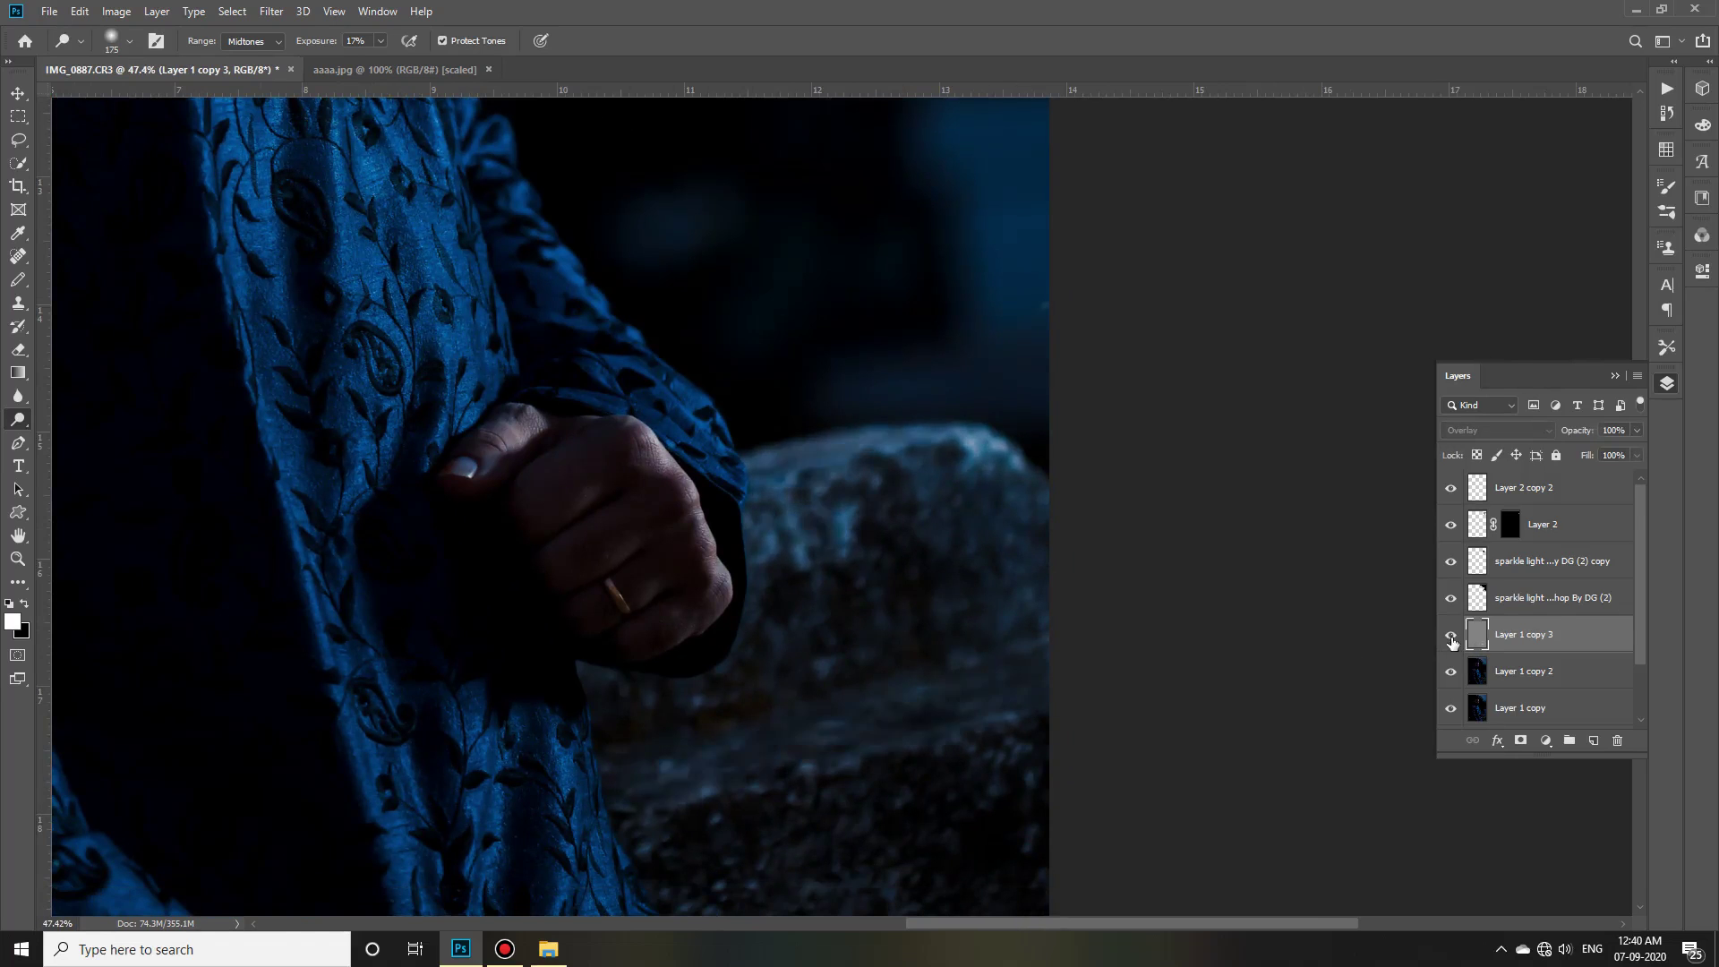
{"action": "scroll", "coordinate": [935, 719], "scroll_direction": "down", "scroll_amount": 3}
{"action": "scroll", "coordinate": [257, 722], "scroll_direction": "up", "scroll_amount": 3}
{"action": "left_click_drag", "start_coordinate": [329, 681], "coordinate": [436, 626]}
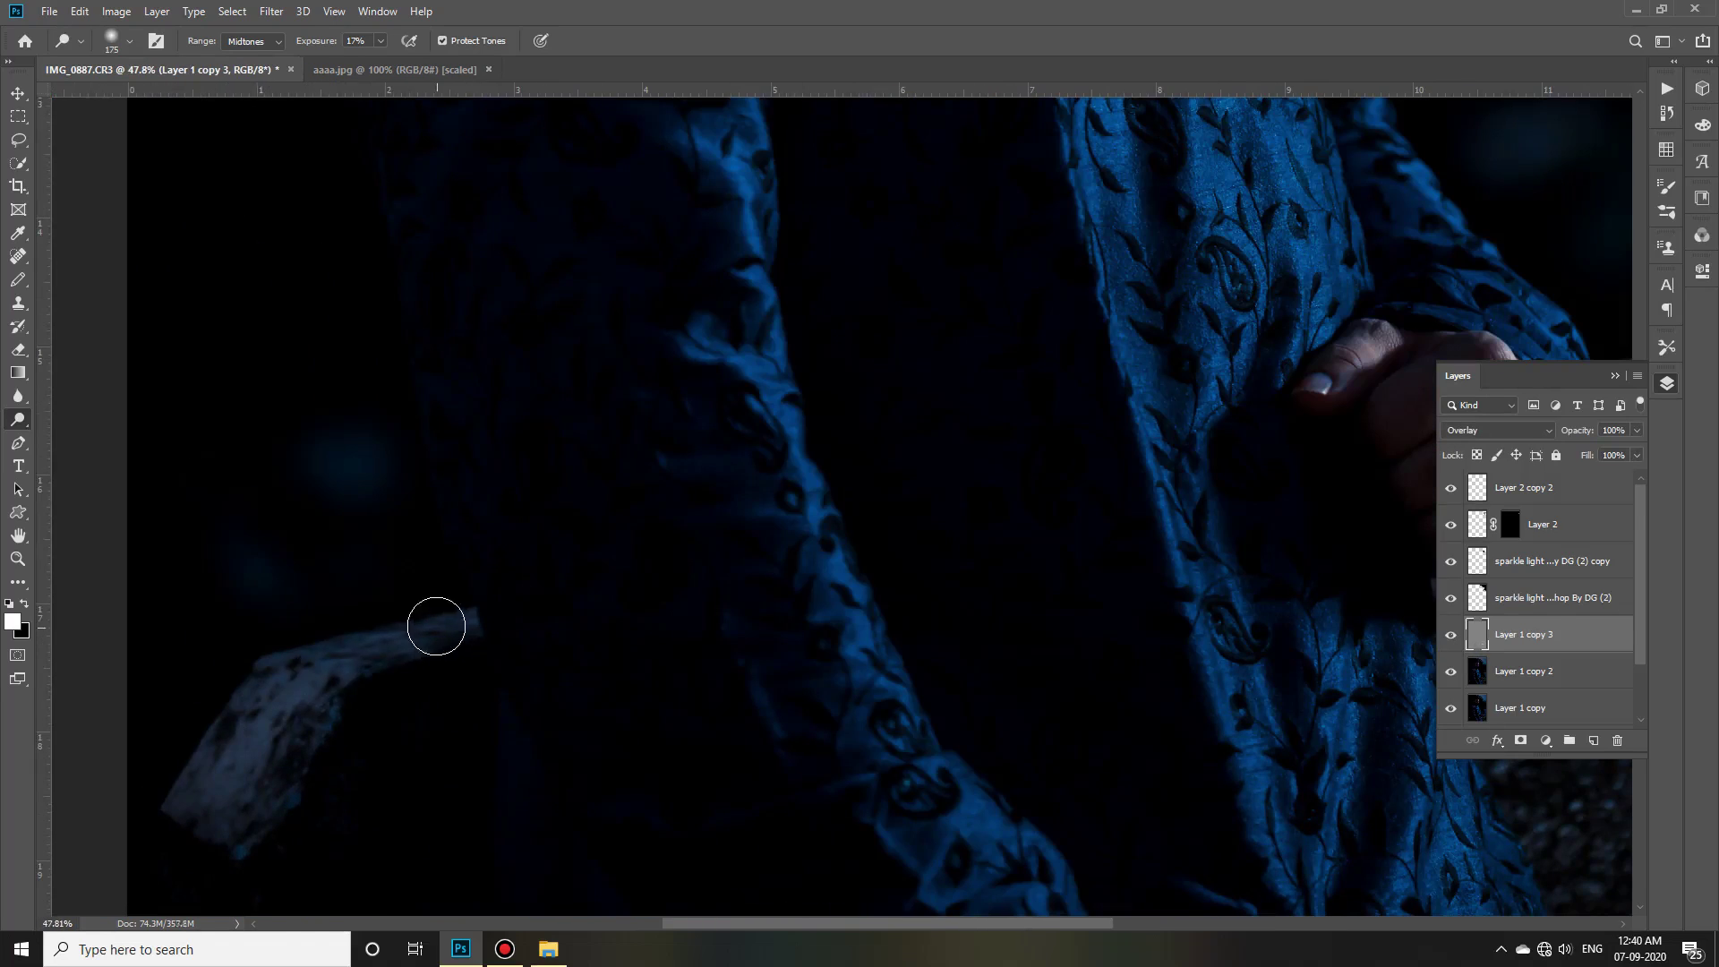
{"action": "scroll", "coordinate": [233, 851], "scroll_direction": "down", "scroll_amount": 5}
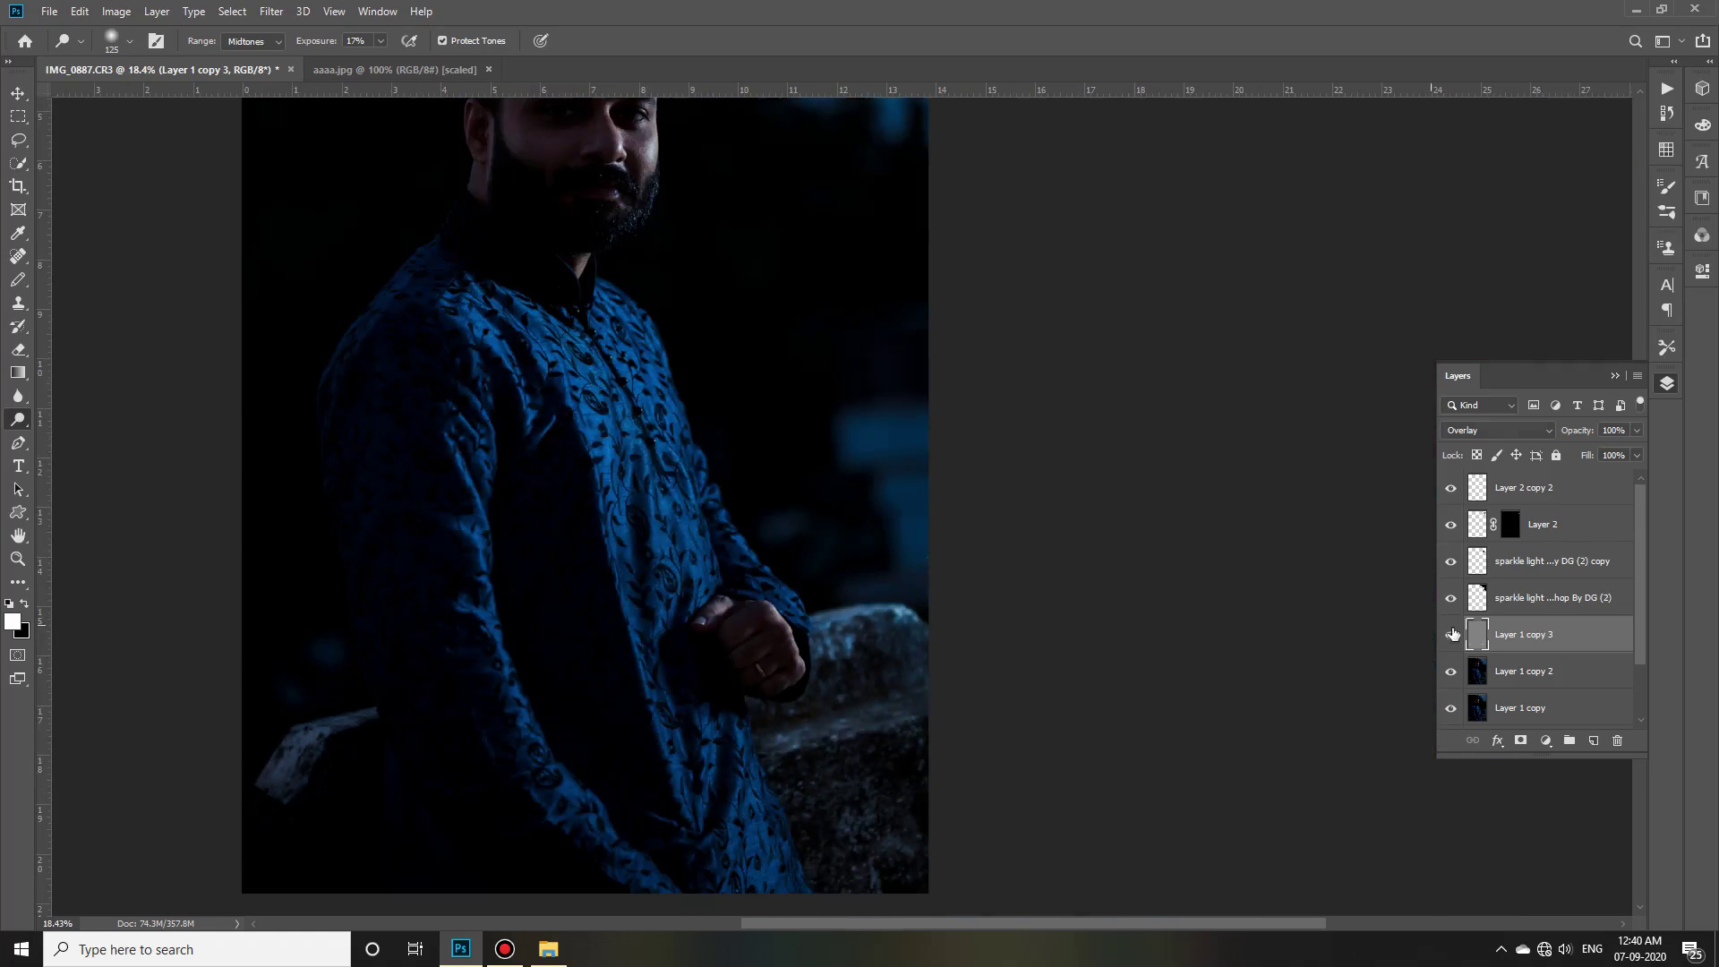
{"action": "scroll", "coordinate": [1013, 719], "scroll_direction": "down", "scroll_amount": 1}
Brighten the hand's knuckles and other spots on the hand with the dodge brush.
{"action": "left_click", "coordinate": [1452, 636]}
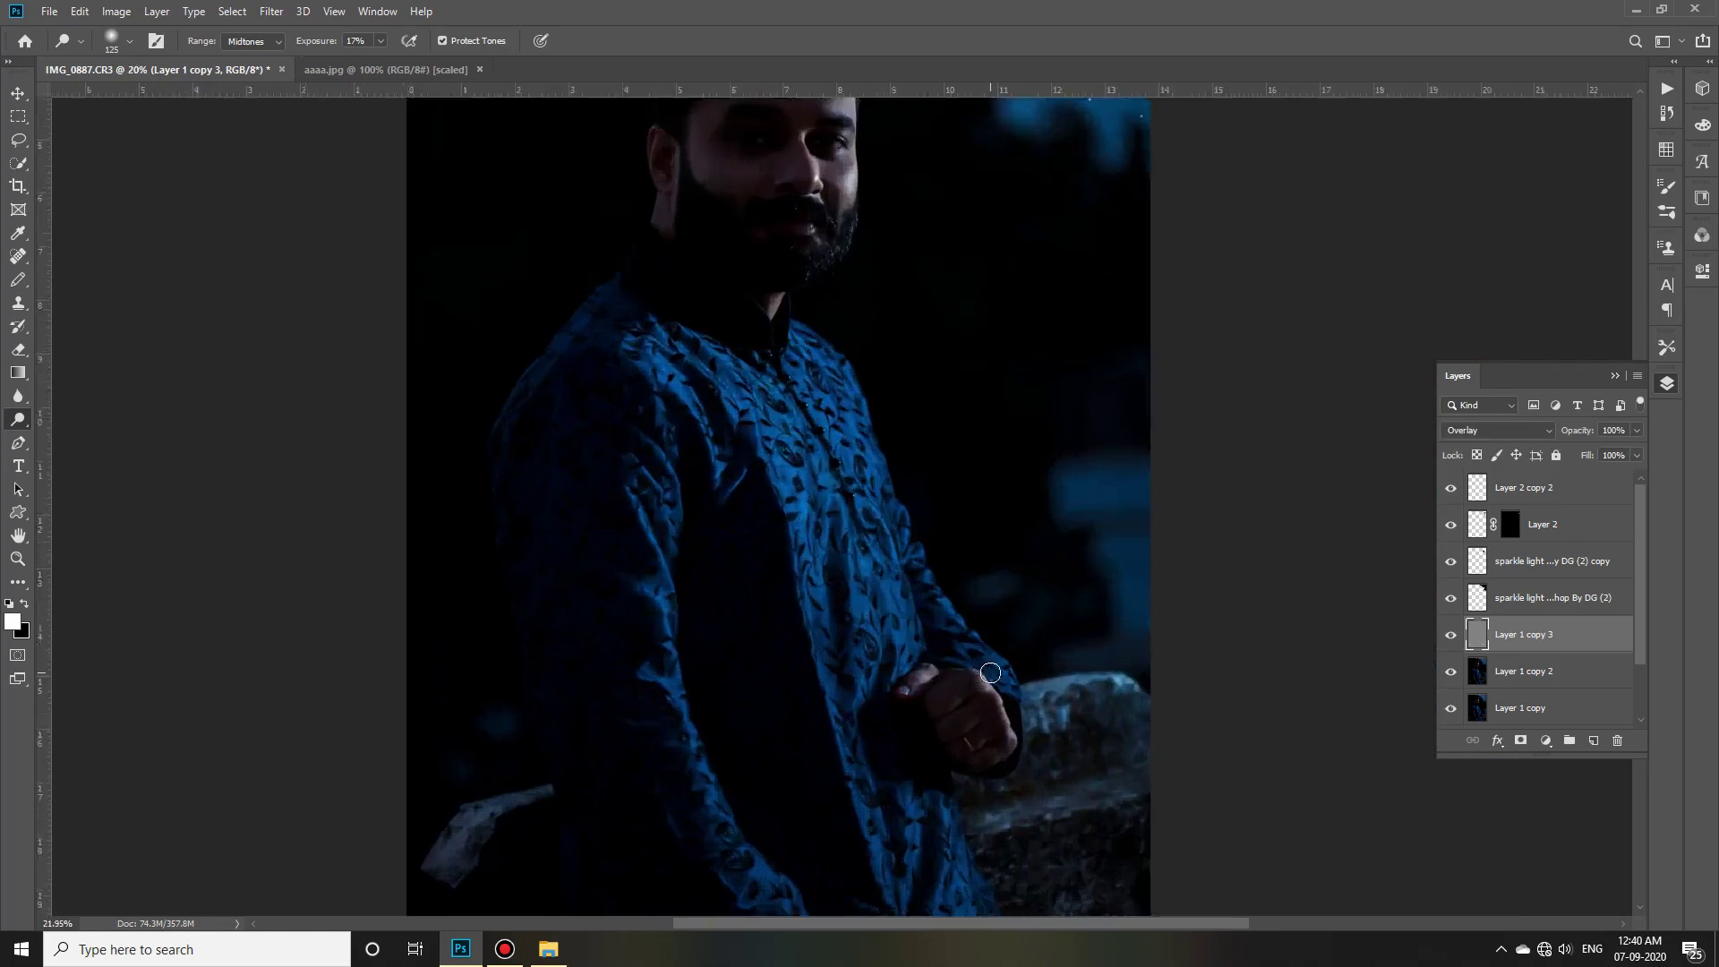
{"action": "scroll", "coordinate": [984, 698], "scroll_direction": "up", "scroll_amount": 5}
{"action": "left_click_drag", "start_coordinate": [923, 525], "coordinate": [1053, 763]}
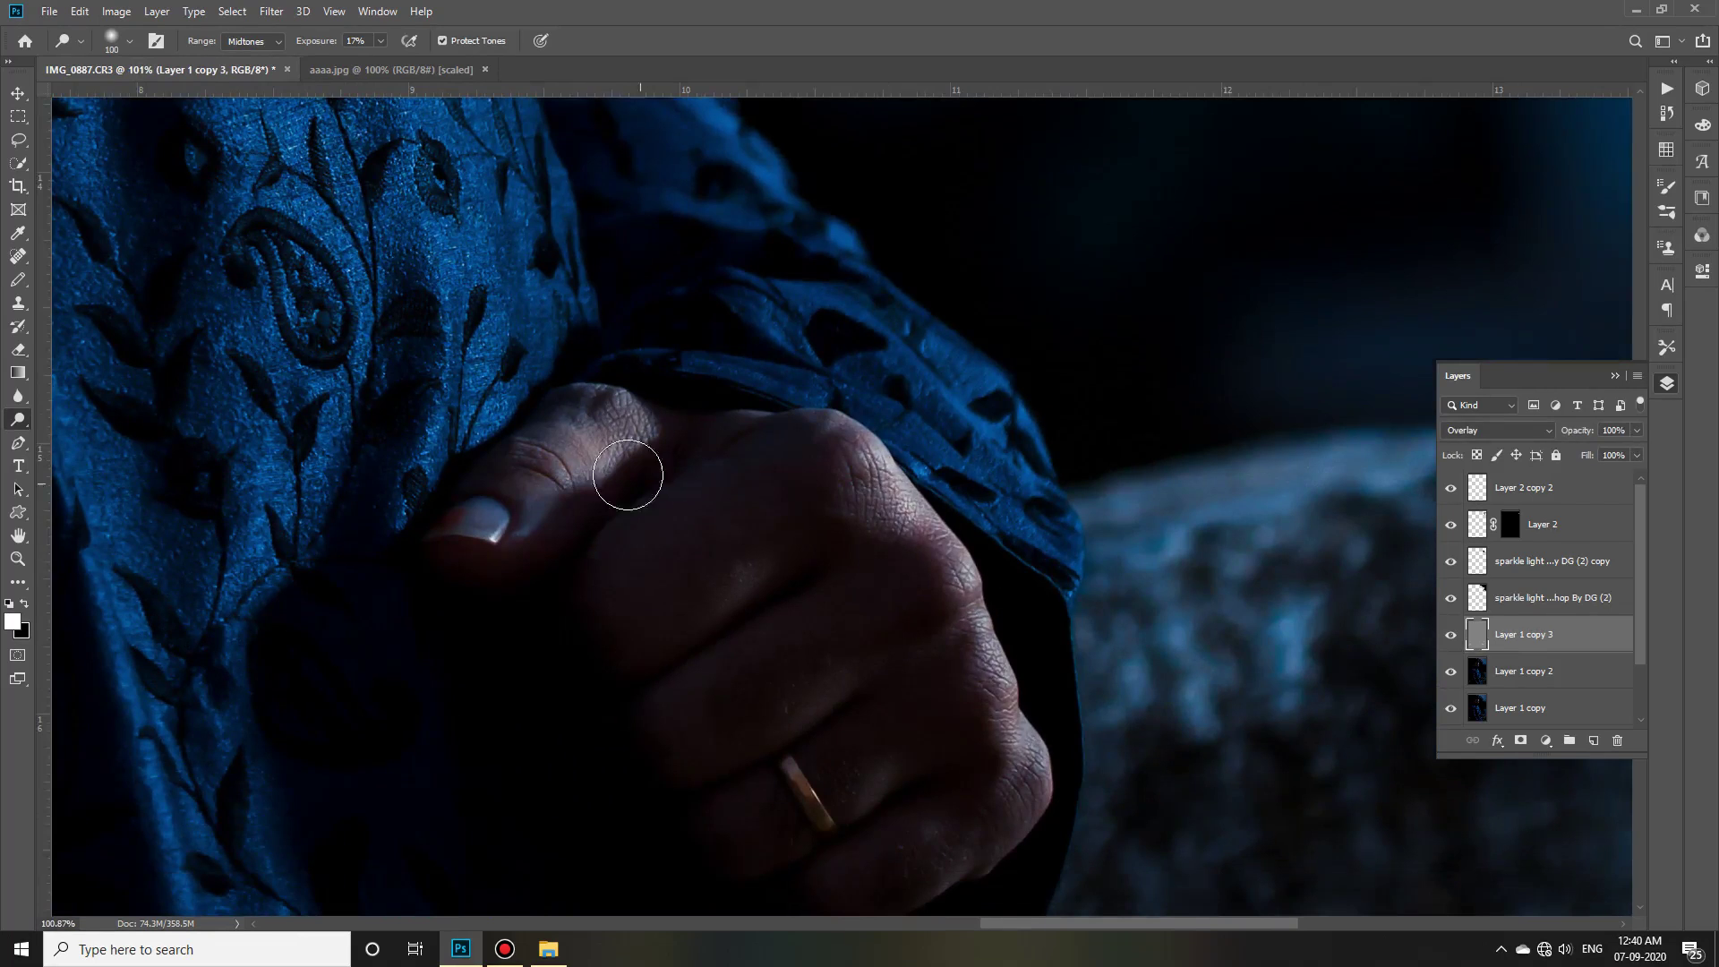
{"action": "left_click", "coordinate": [1451, 635]}
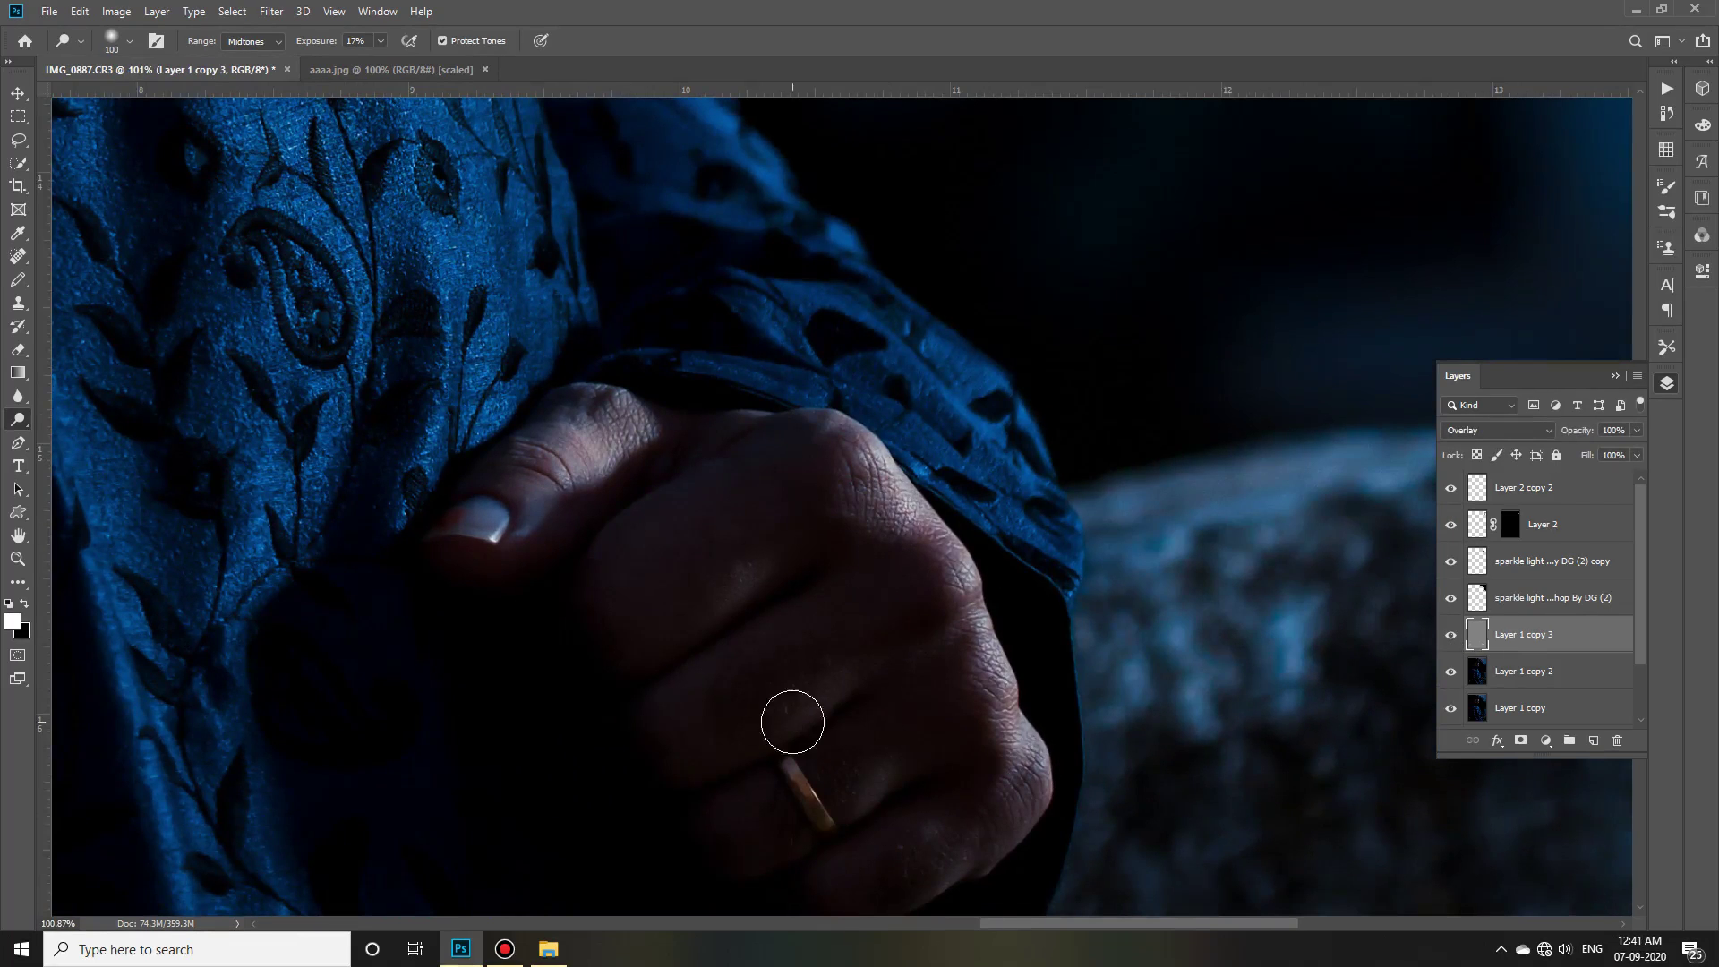
{"action": "scroll", "coordinate": [1032, 581], "scroll_direction": "up", "scroll_amount": 2}
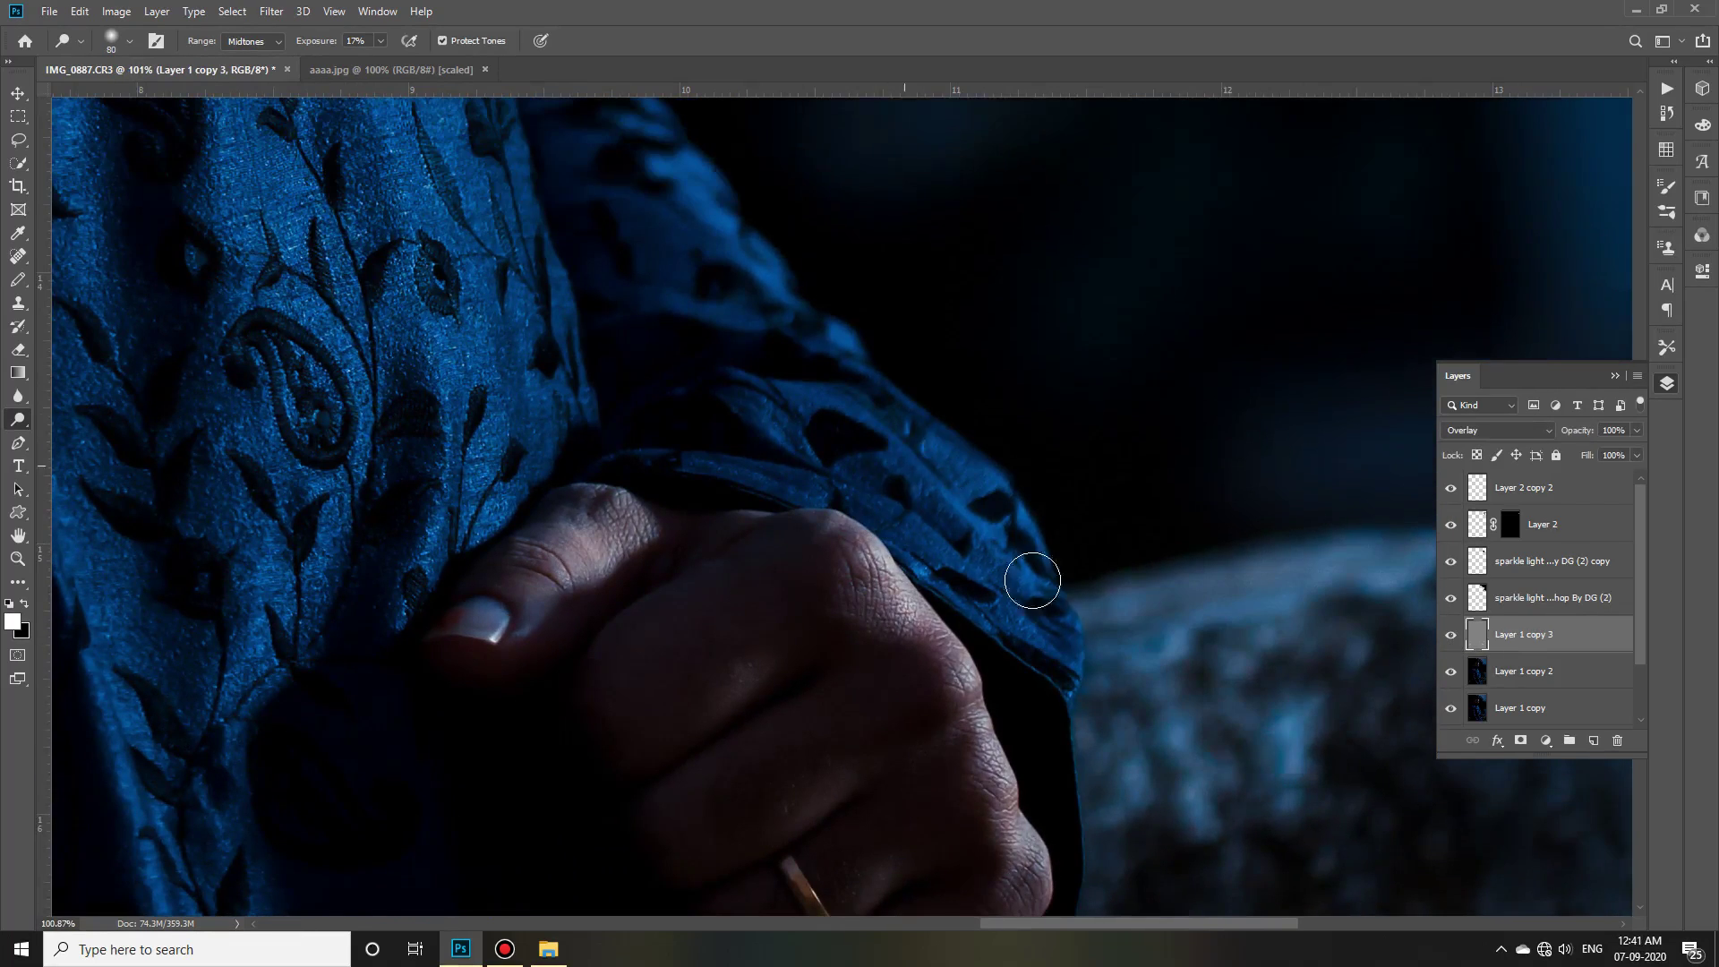
{"action": "scroll", "coordinate": [1004, 576], "scroll_direction": "down", "scroll_amount": 2}
Dodge the midtones on the embroidered jacket's chest folds, adjusting the brush size.
{"action": "scroll", "coordinate": [985, 573], "scroll_direction": "down", "scroll_amount": 1}
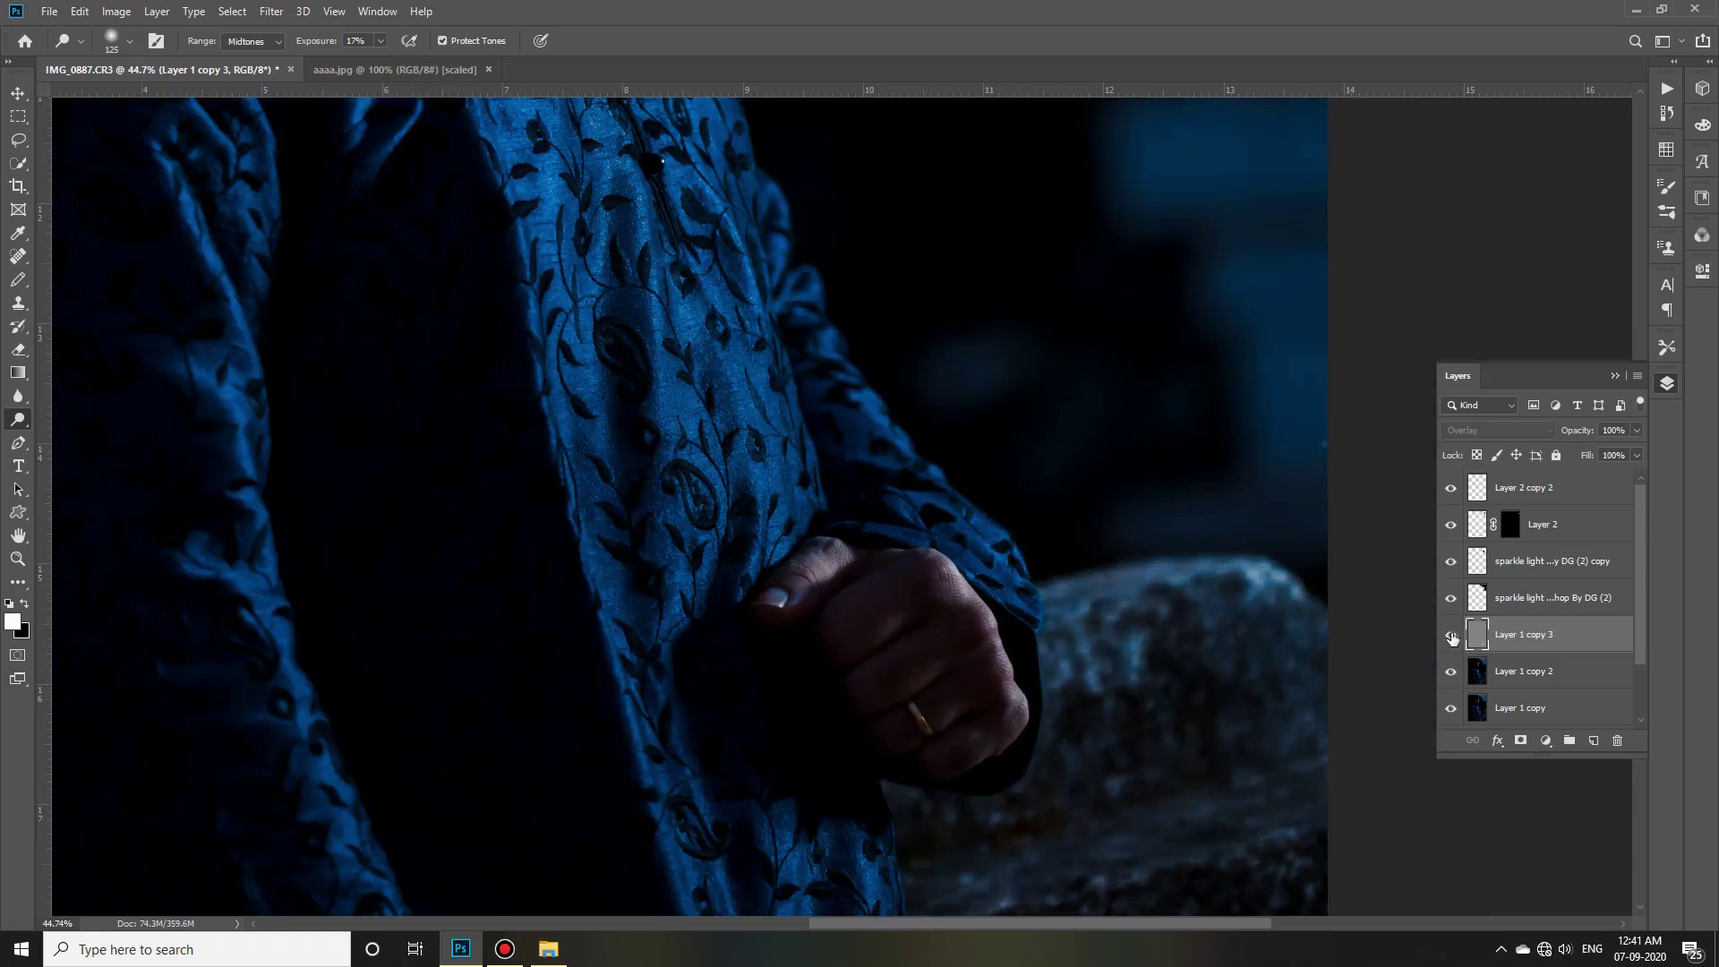
{"action": "scroll", "coordinate": [929, 562], "scroll_direction": "up", "scroll_amount": 1}
{"action": "scroll", "coordinate": [929, 562], "scroll_direction": "up", "scroll_amount": 1}
{"action": "key", "text": "bracketleft"}
{"action": "key", "text": "bracketleft"}
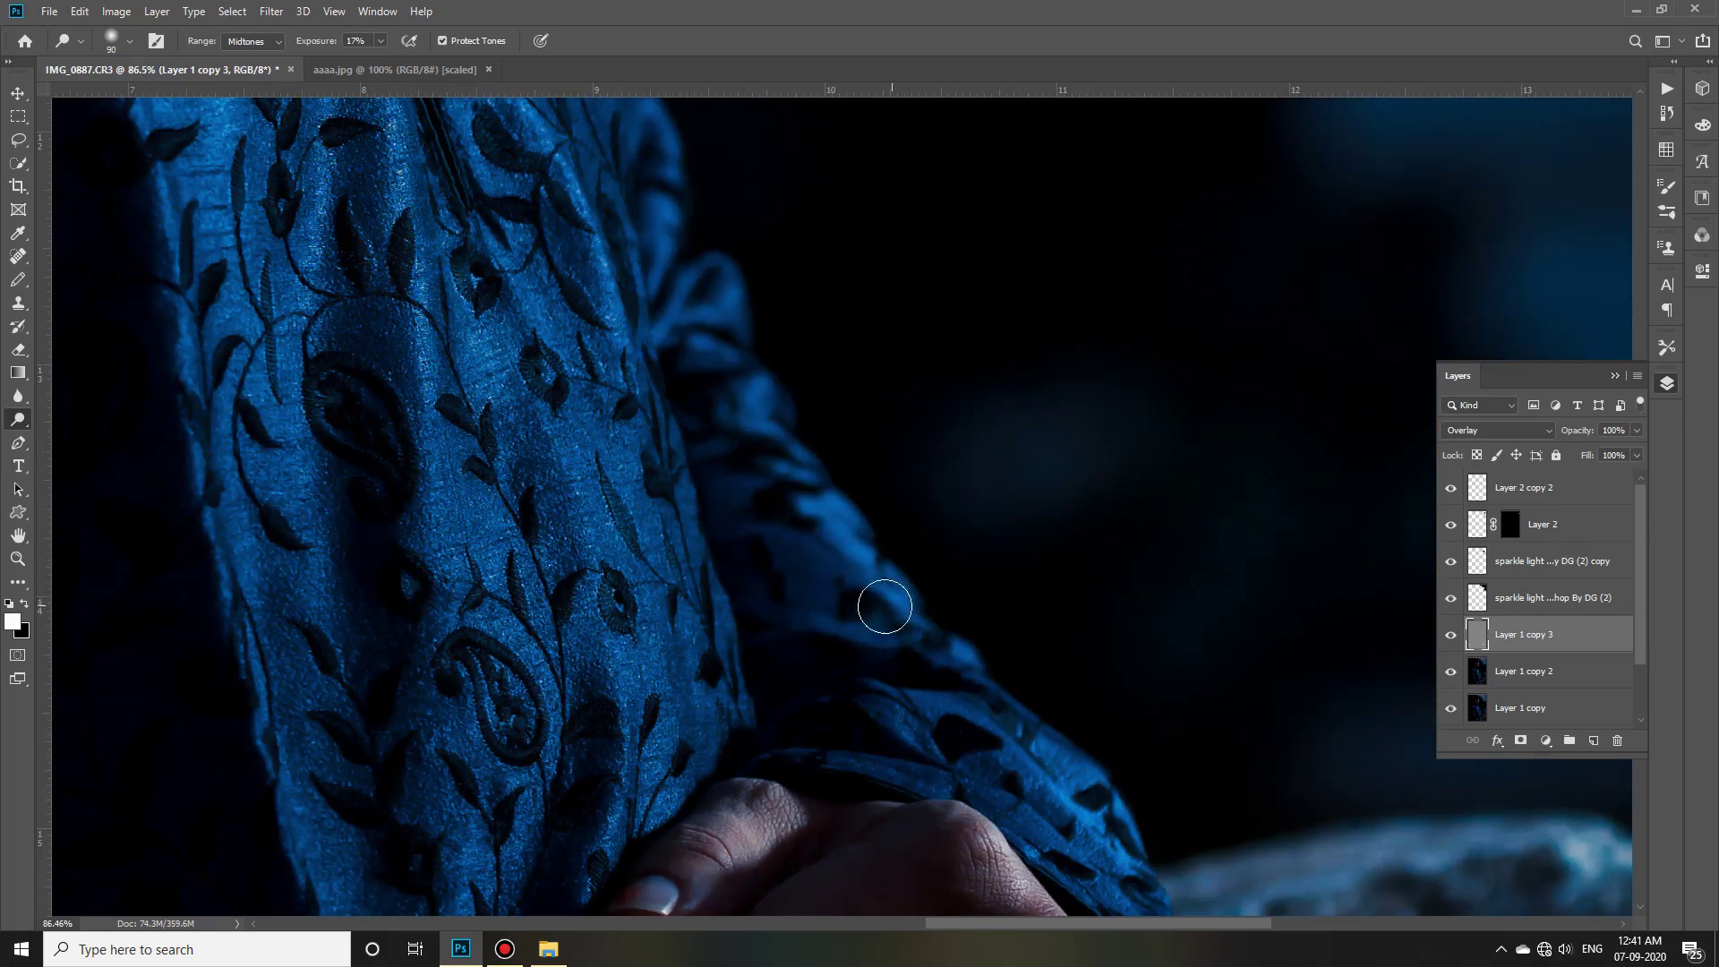
{"action": "scroll", "coordinate": [760, 443], "scroll_direction": "down", "scroll_amount": 2}
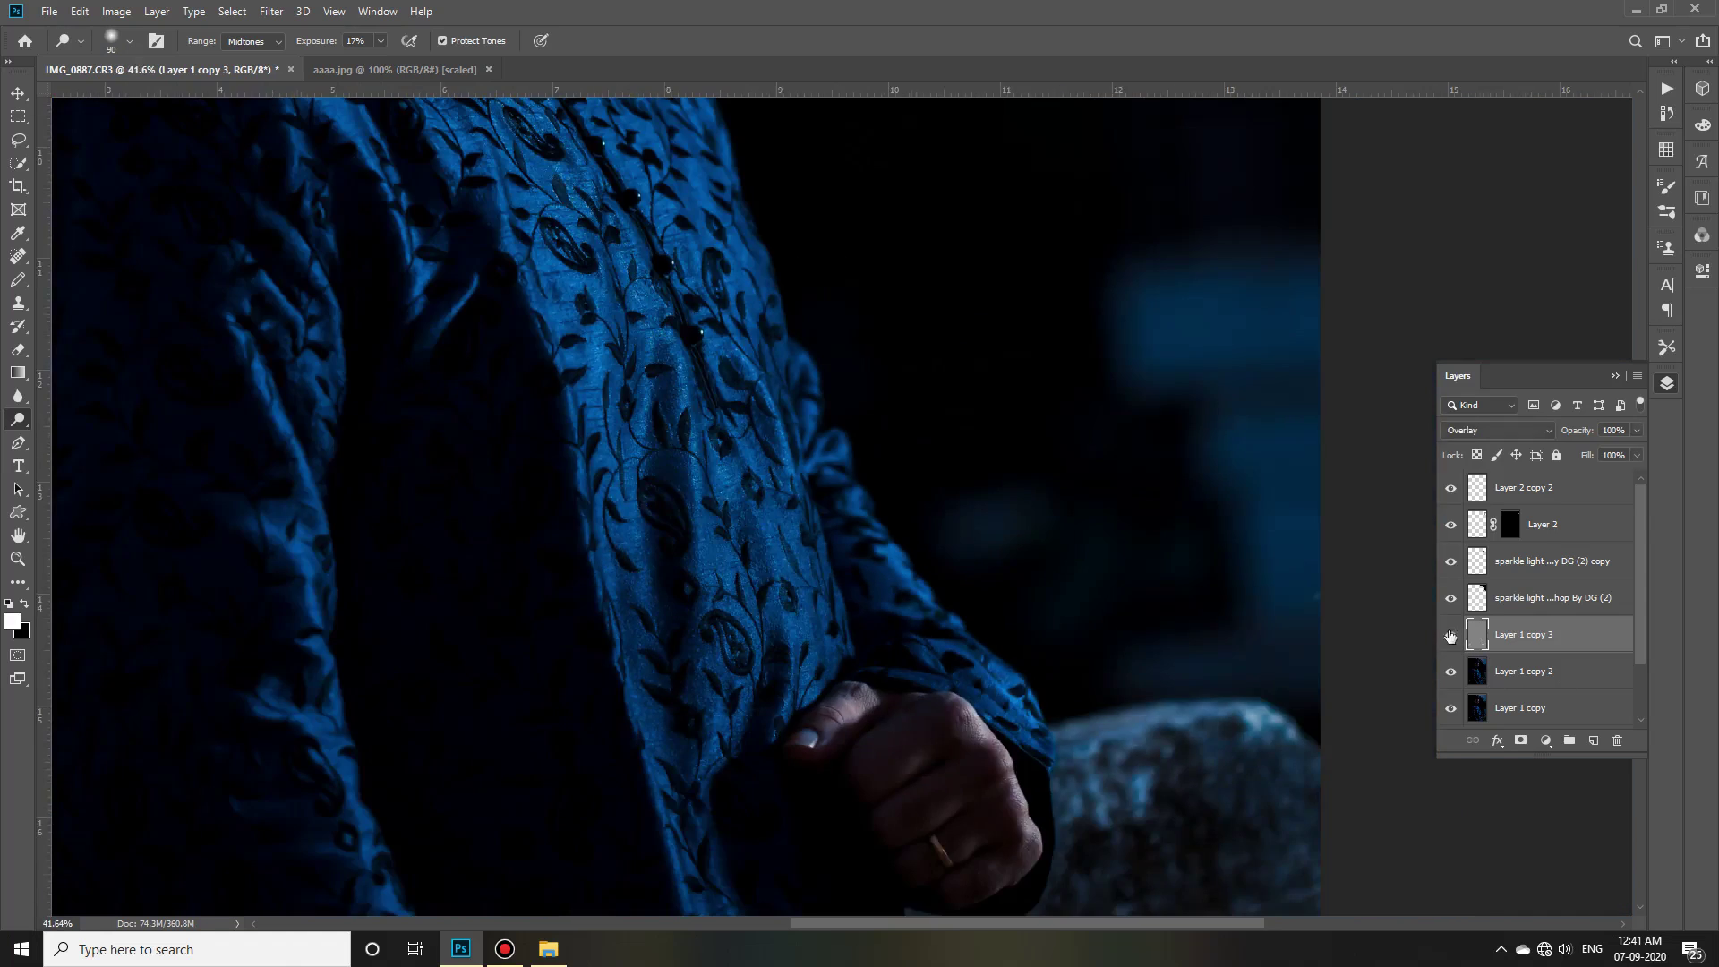
{"action": "scroll", "coordinate": [718, 403], "scroll_direction": "up", "scroll_amount": 1}
{"action": "scroll", "coordinate": [722, 488], "scroll_direction": "down", "scroll_amount": 1}
{"action": "scroll", "coordinate": [728, 479], "scroll_direction": "up", "scroll_amount": 1}
{"action": "scroll", "coordinate": [599, 301], "scroll_direction": "up", "scroll_amount": 1}
{"action": "key", "text": "bracketright"}
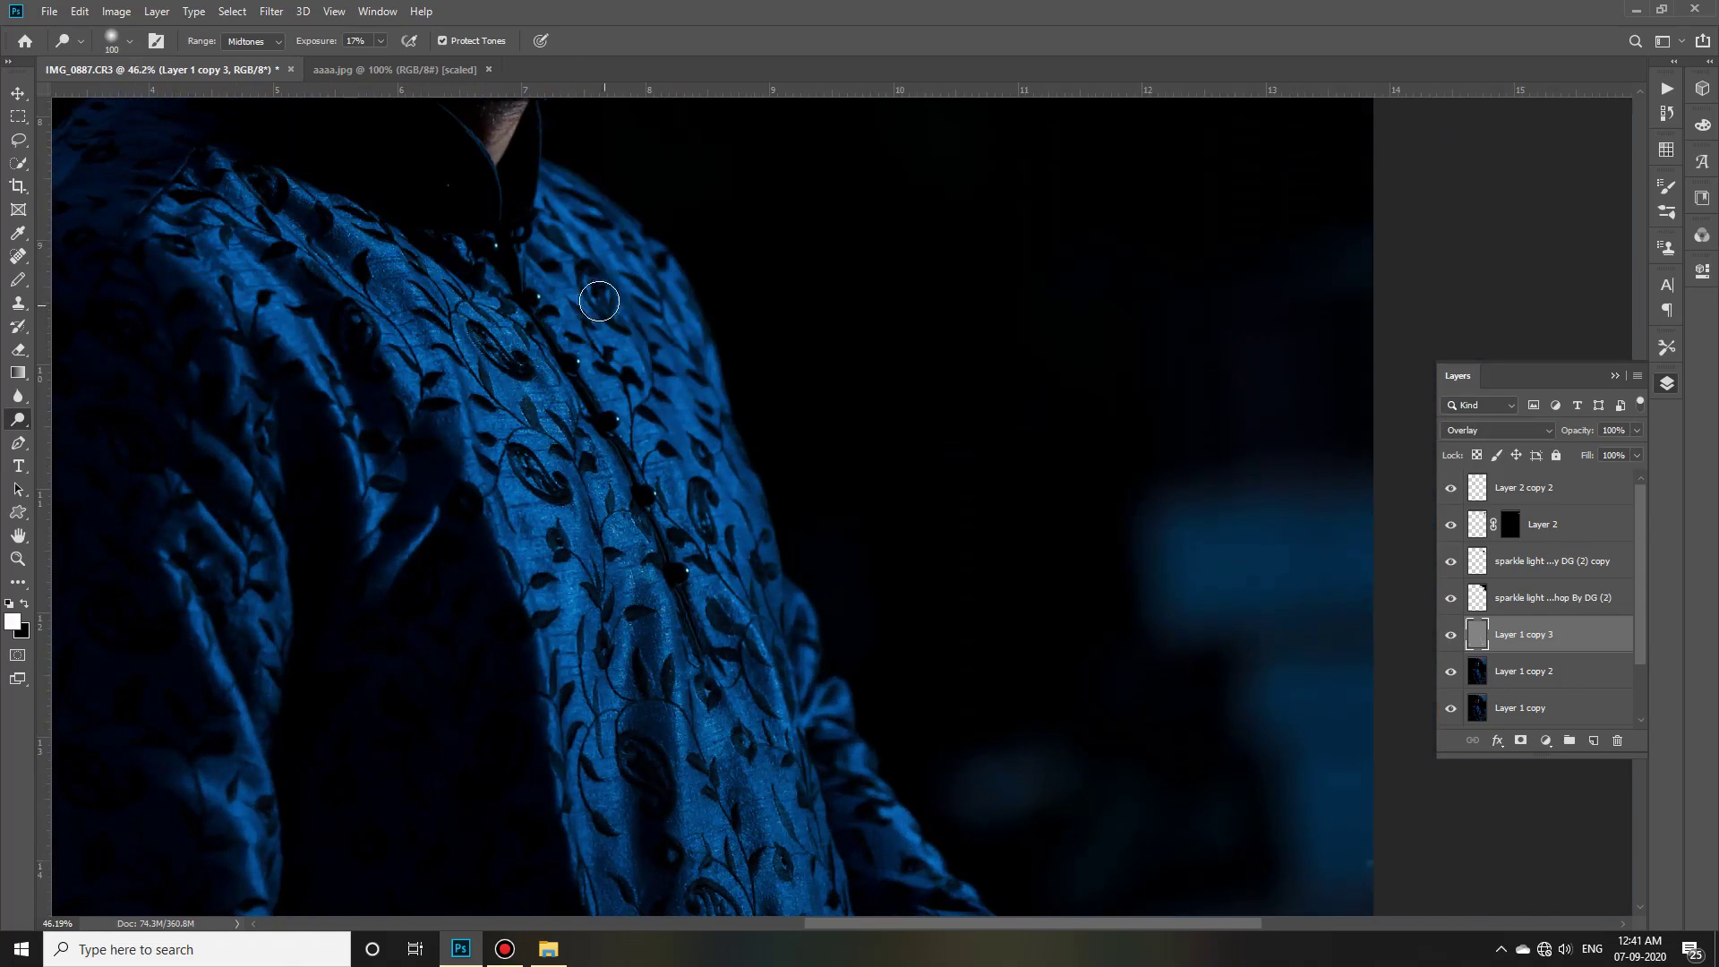
{"action": "scroll", "coordinate": [763, 664], "scroll_direction": "down", "scroll_amount": 2}
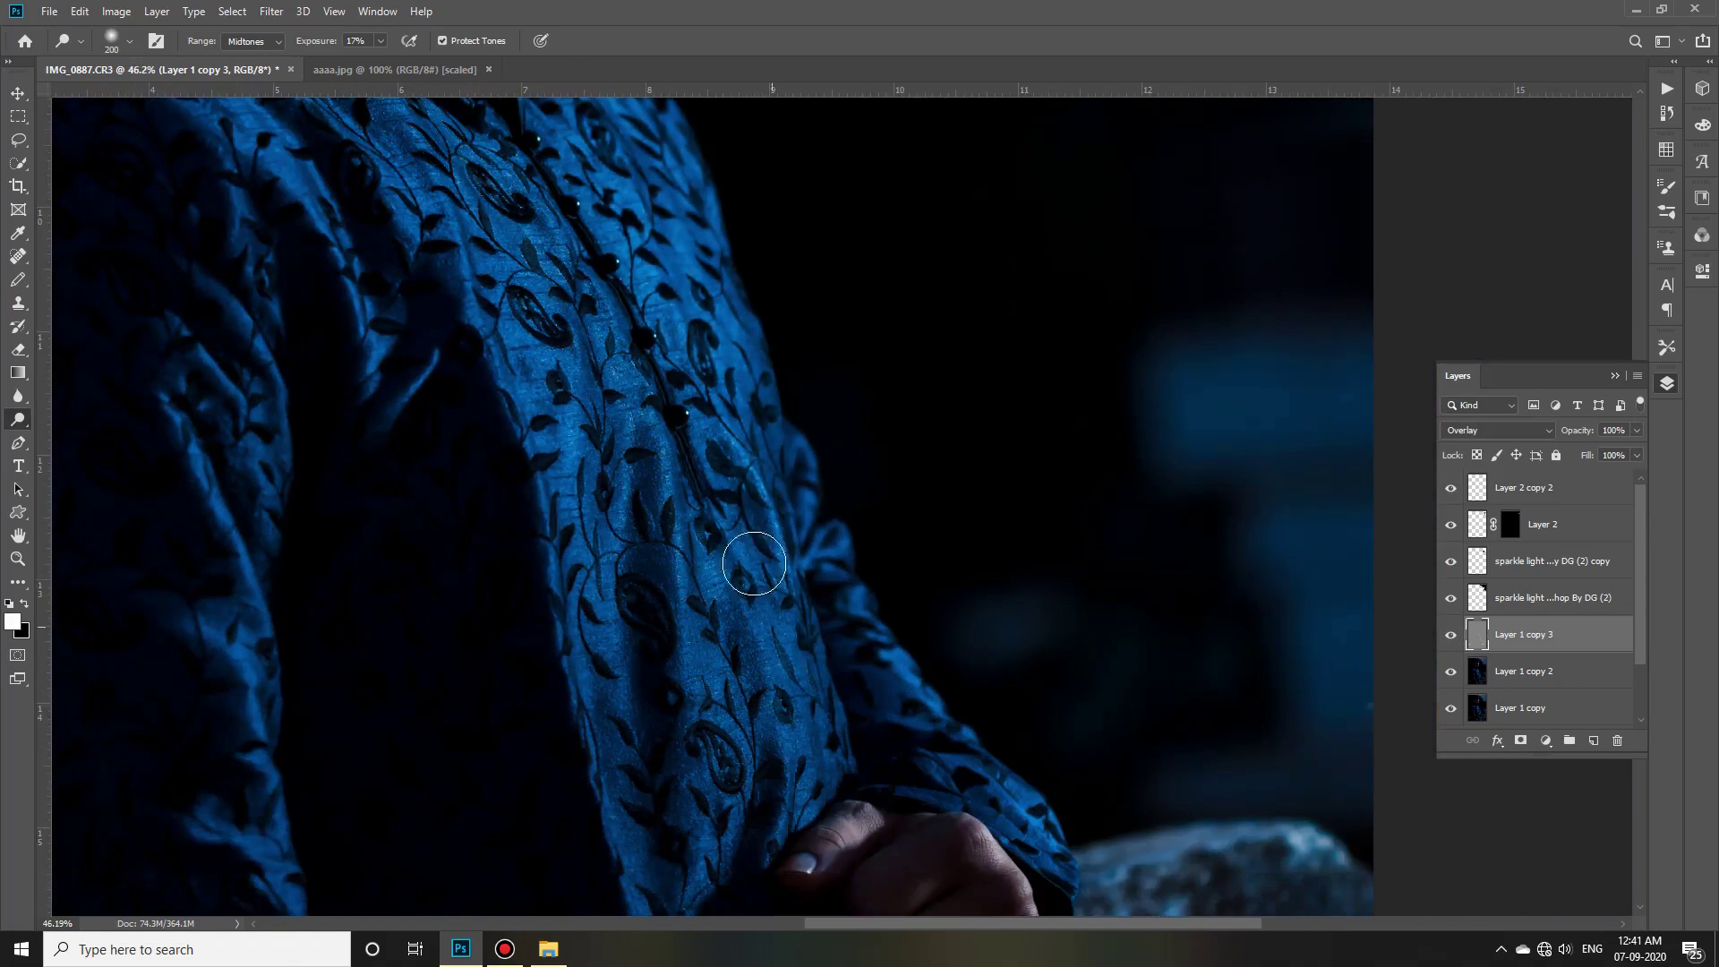
{"action": "scroll", "coordinate": [752, 618], "scroll_direction": "up", "scroll_amount": 1}
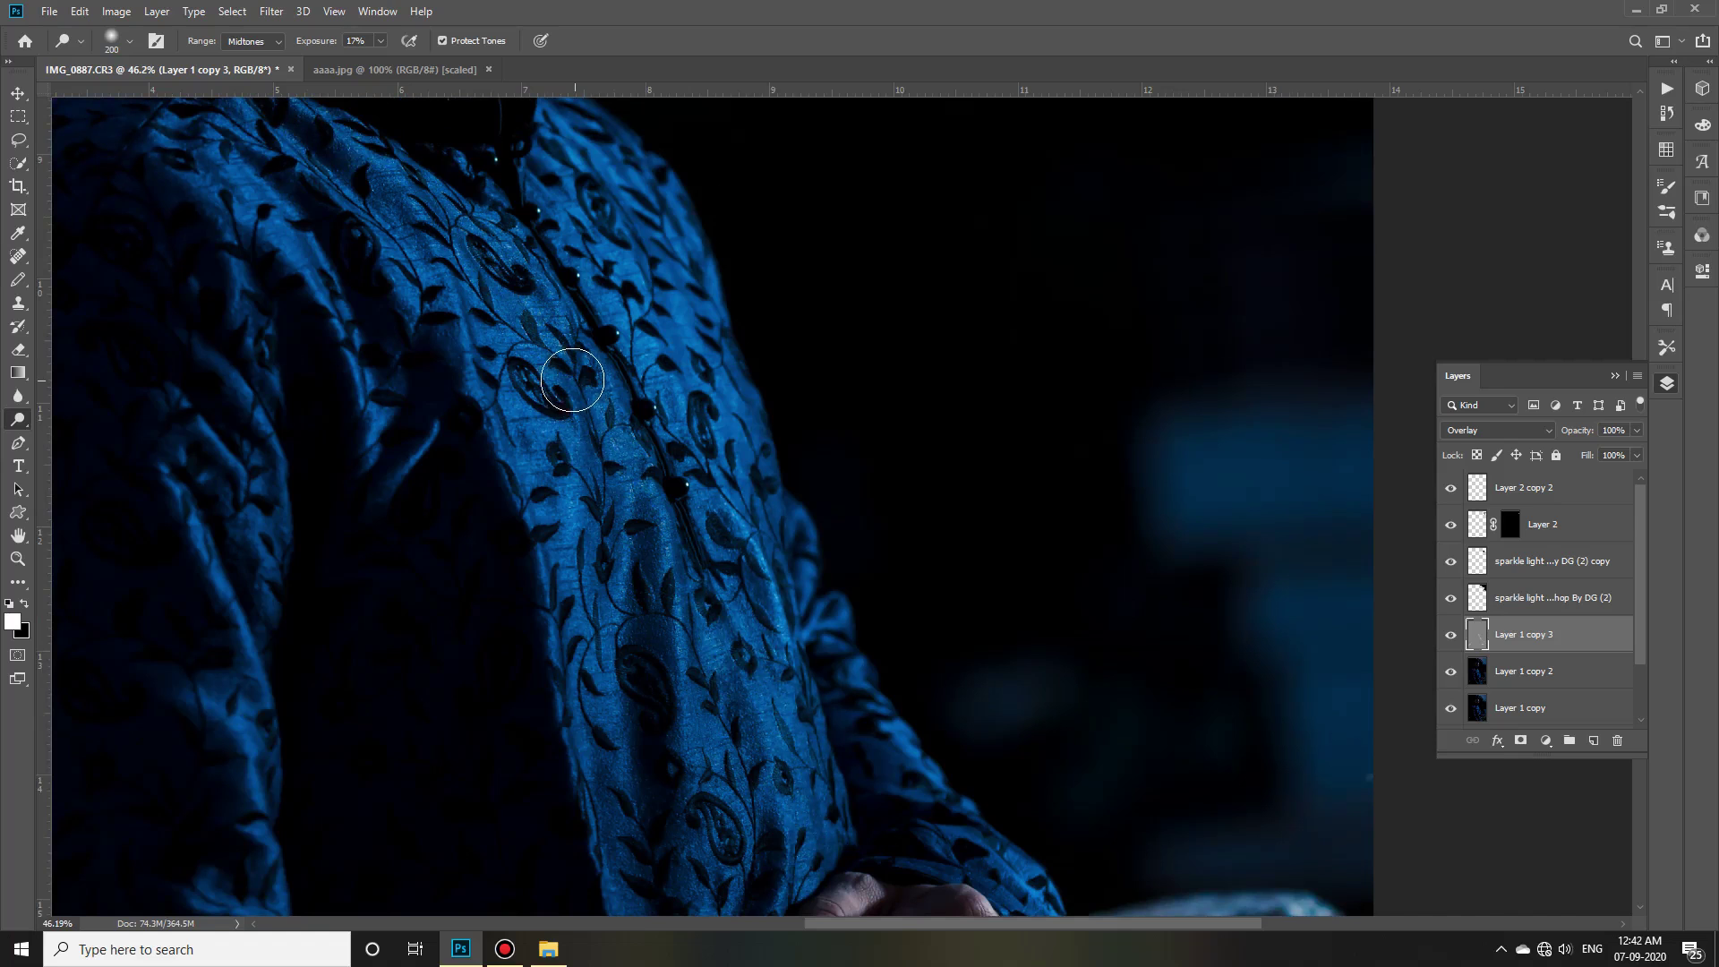
{"action": "scroll", "coordinate": [1412, 671], "scroll_direction": "up", "scroll_amount": 1}
{"action": "scroll", "coordinate": [730, 637], "scroll_direction": "down", "scroll_amount": 1}
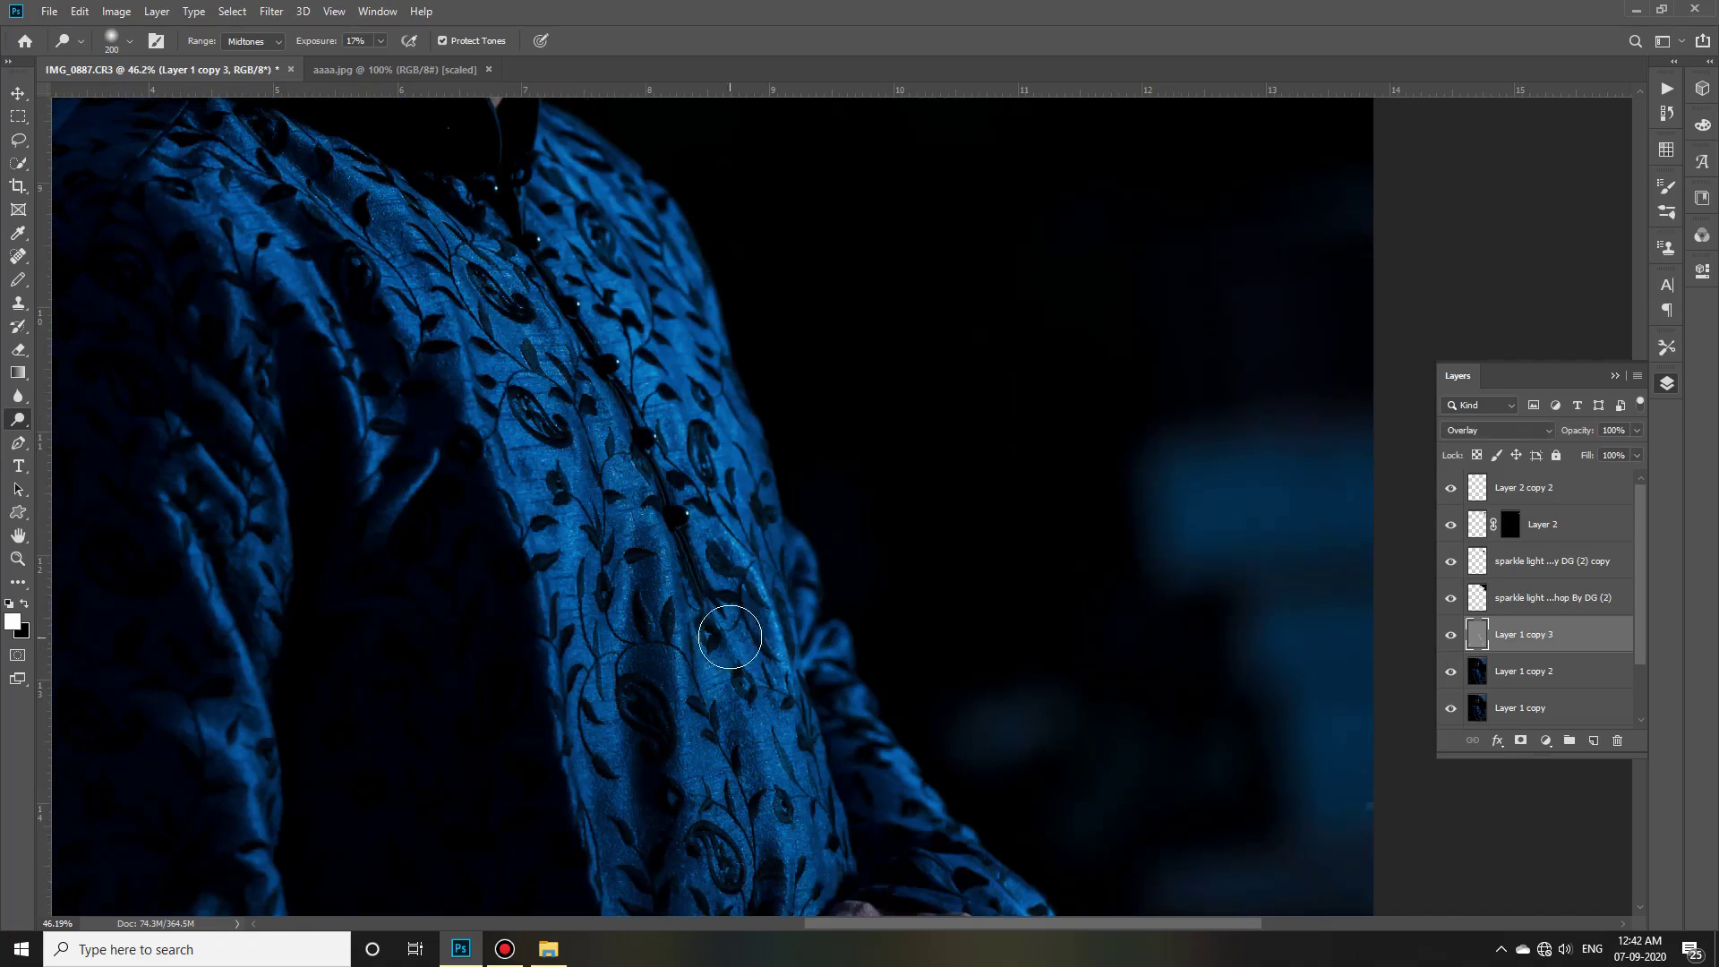
{"action": "scroll", "coordinate": [535, 453], "scroll_direction": "up", "scroll_amount": 1}
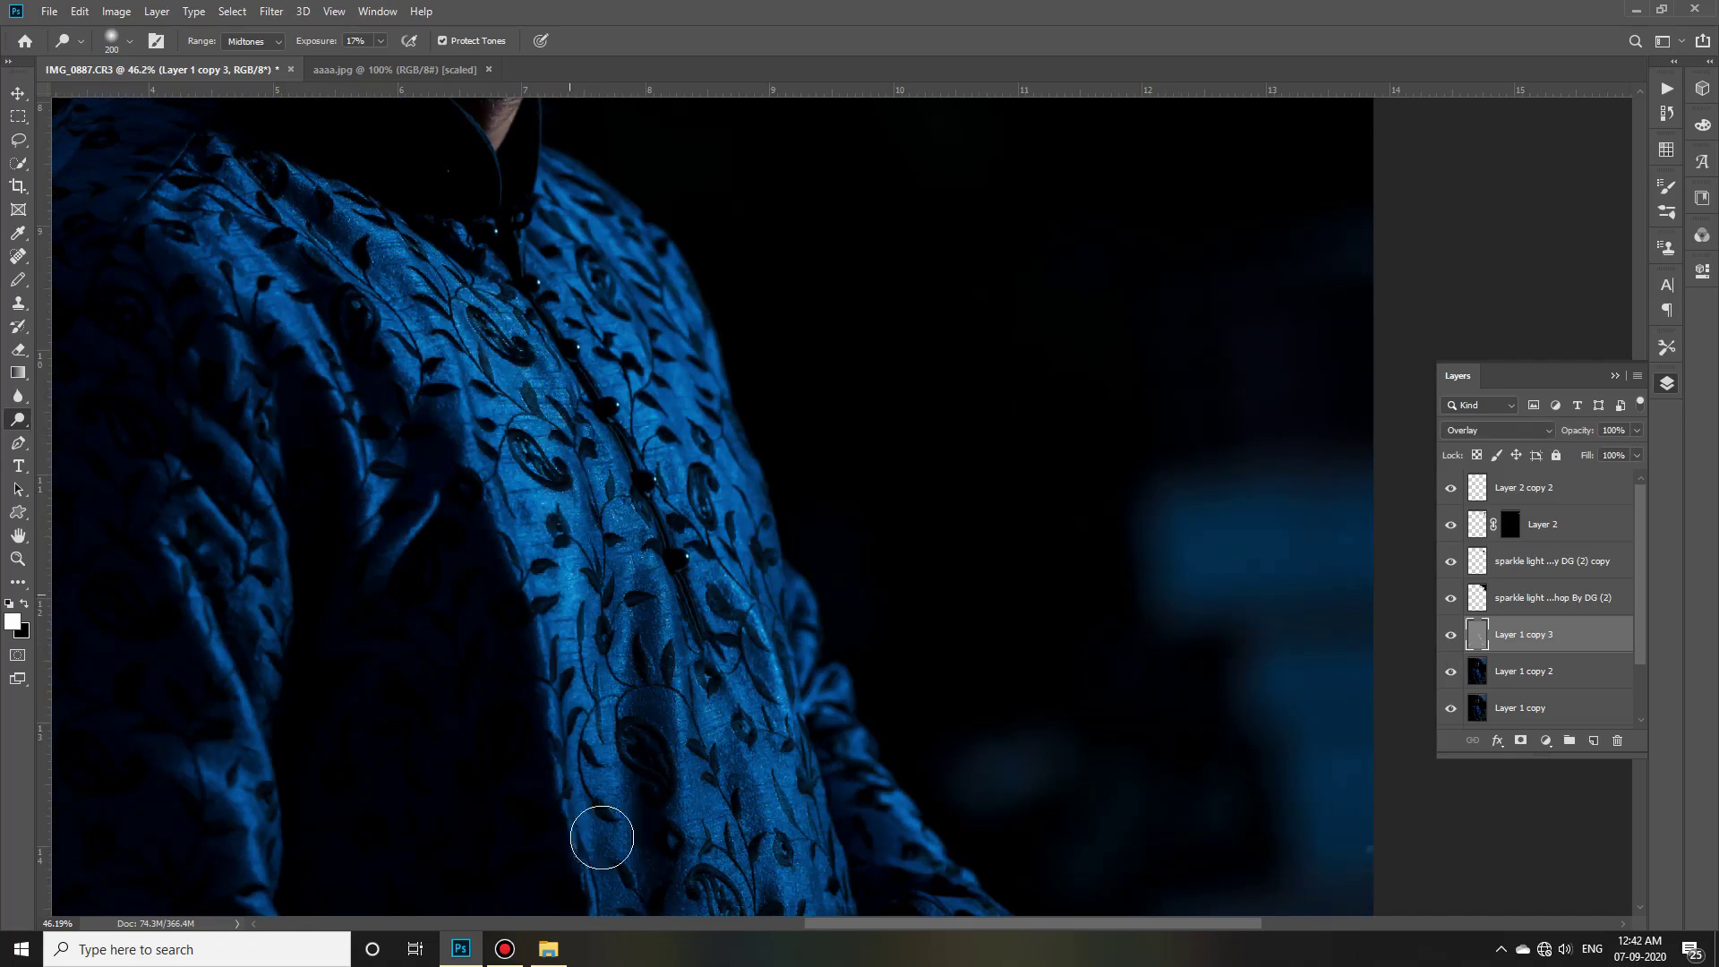
{"action": "scroll", "coordinate": [652, 602], "scroll_direction": "down", "scroll_amount": 2}
{"action": "scroll", "coordinate": [651, 563], "scroll_direction": "up", "scroll_amount": 2}
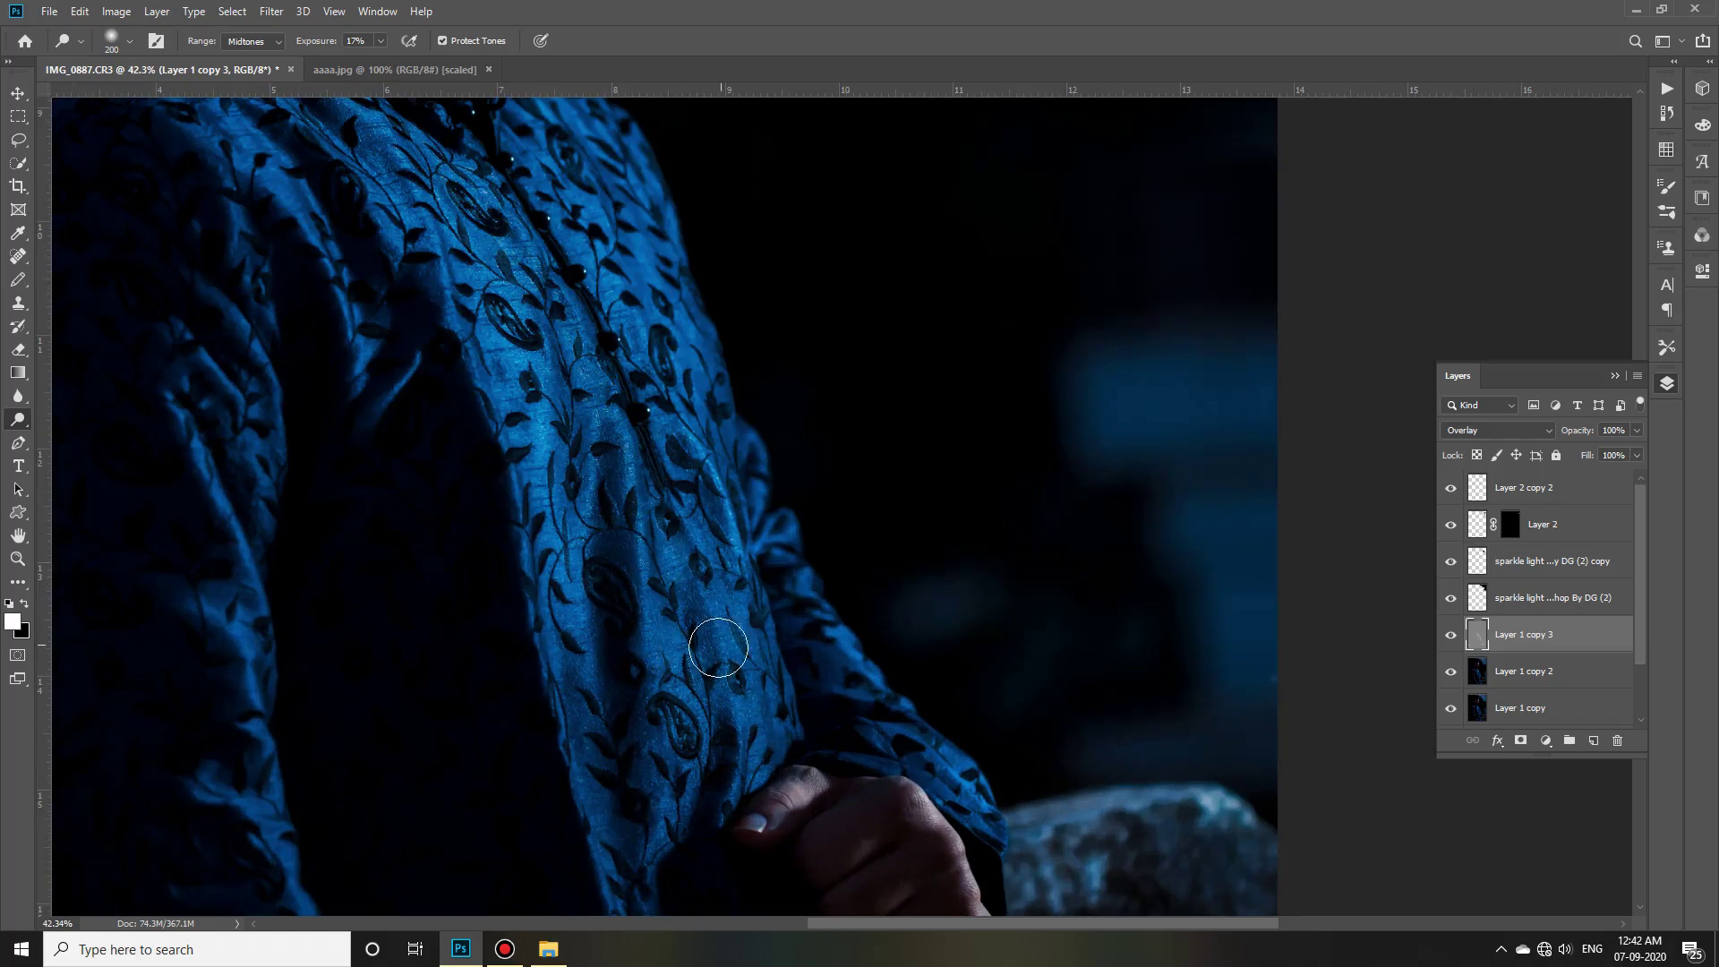
{"action": "scroll", "coordinate": [719, 538], "scroll_direction": "down", "scroll_amount": 3}
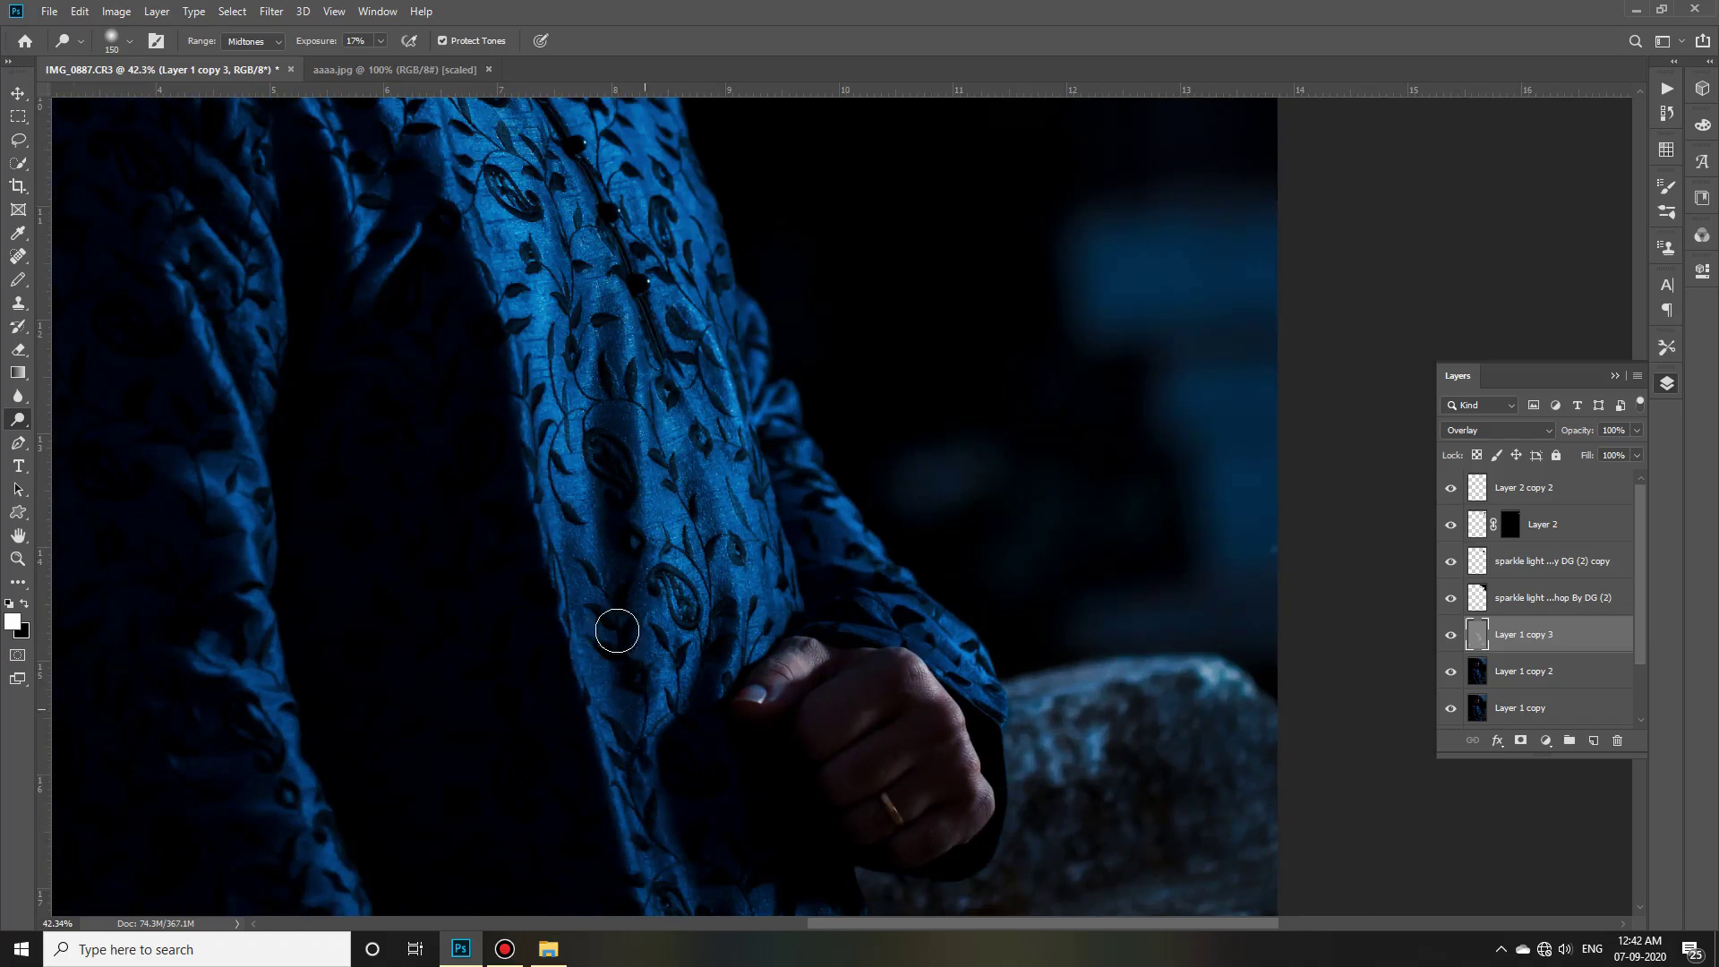
{"action": "scroll", "coordinate": [614, 644], "scroll_direction": "down", "scroll_amount": 2}
Continue dodging the jacket with the brush at size 100, then 175.
{"action": "key", "text": "bracketleft"}
{"action": "key", "text": "bracketleft"}
{"action": "scroll", "coordinate": [602, 633], "scroll_direction": "down", "scroll_amount": 2}
{"action": "scroll", "coordinate": [663, 712], "scroll_direction": "down", "scroll_amount": 2}
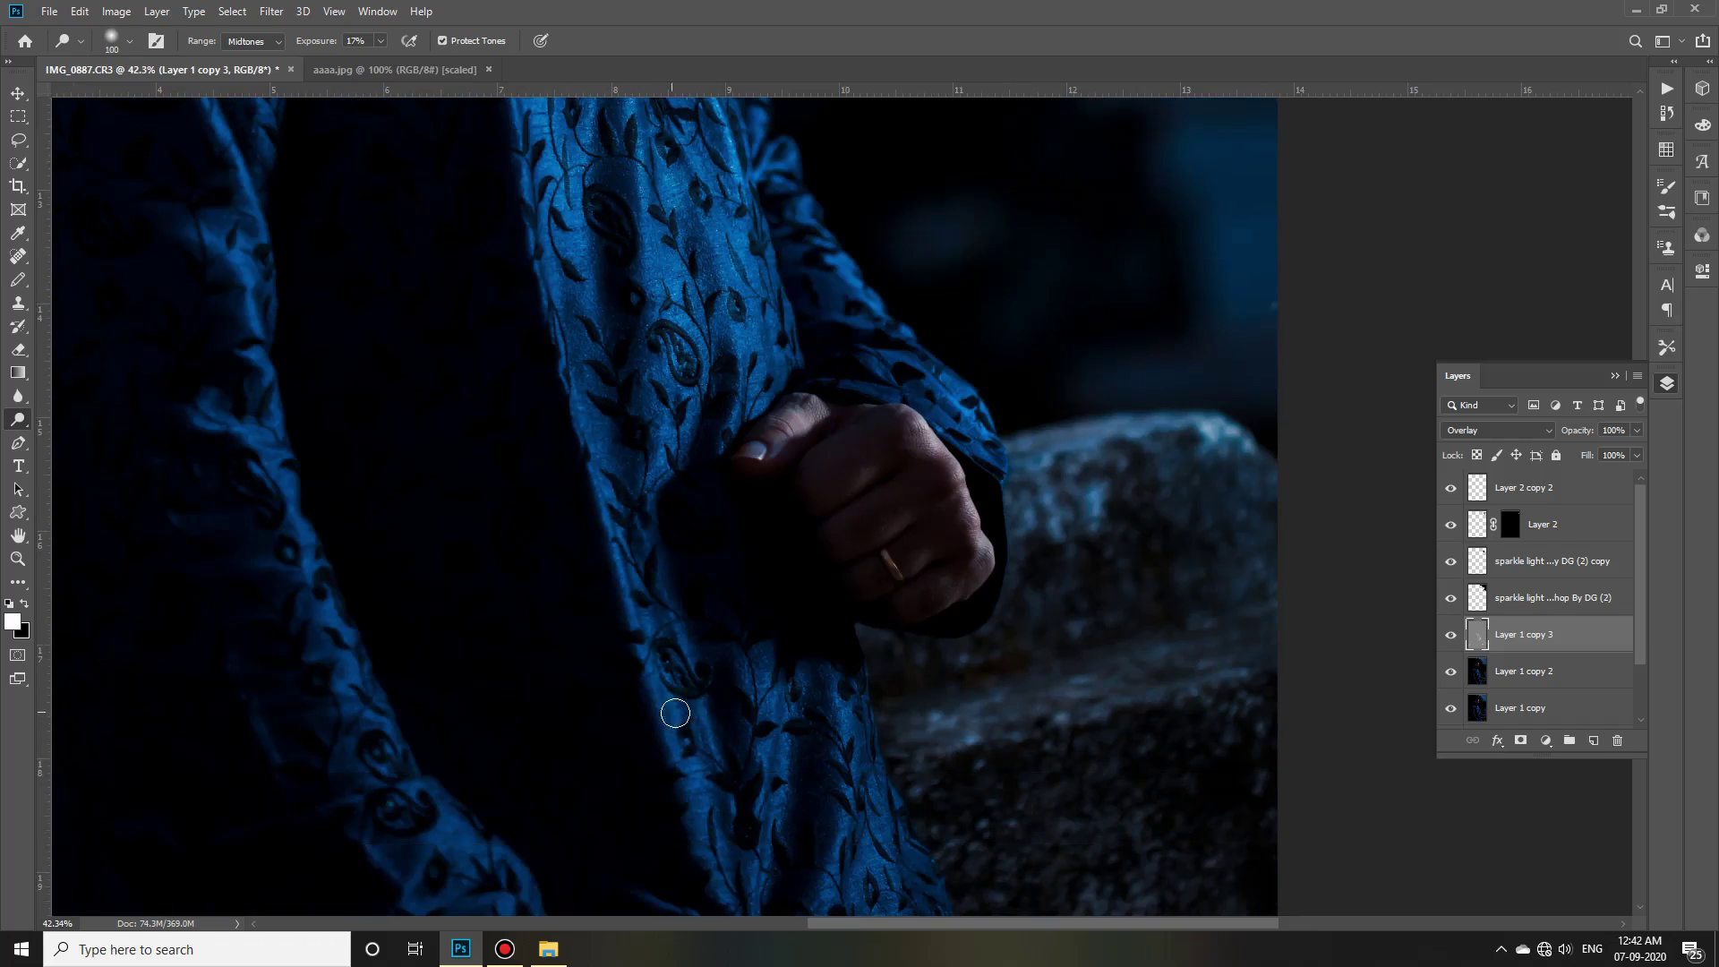
{"action": "scroll", "coordinate": [774, 632], "scroll_direction": "down", "scroll_amount": 1}
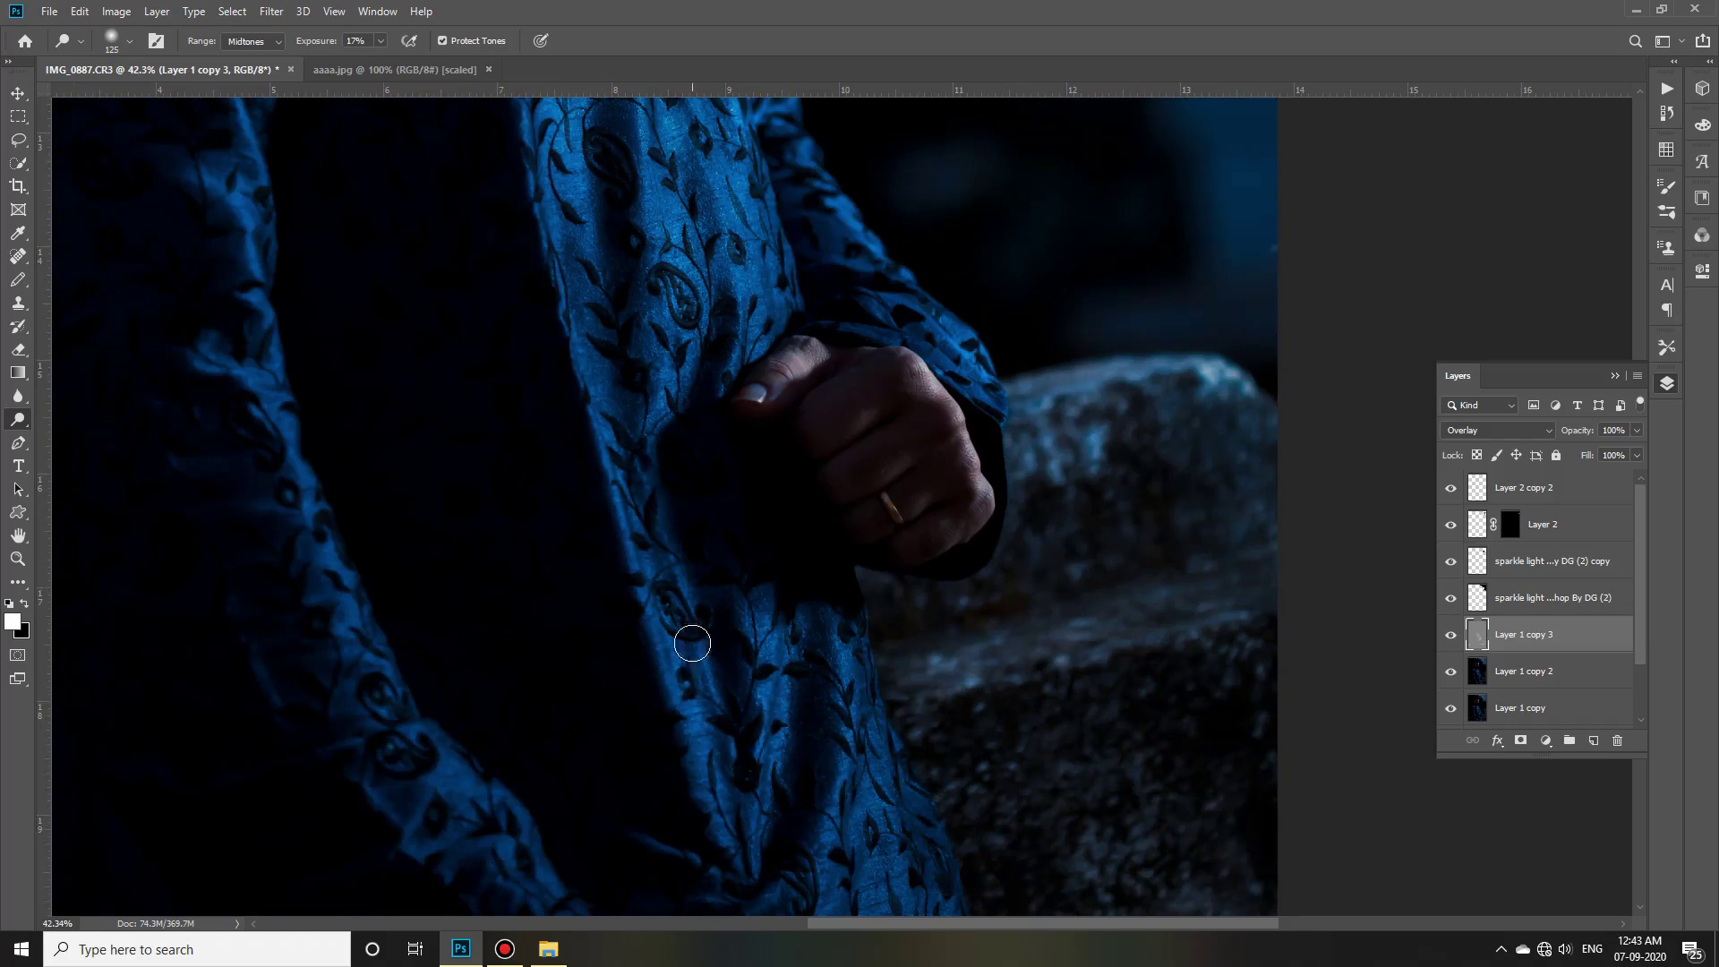
{"action": "scroll", "coordinate": [692, 643], "scroll_direction": "down", "scroll_amount": 2}
{"action": "scroll", "coordinate": [896, 770], "scroll_direction": "down", "scroll_amount": 1}
{"action": "key", "text": "bracketright"}
{"action": "key", "text": "bracketright"}
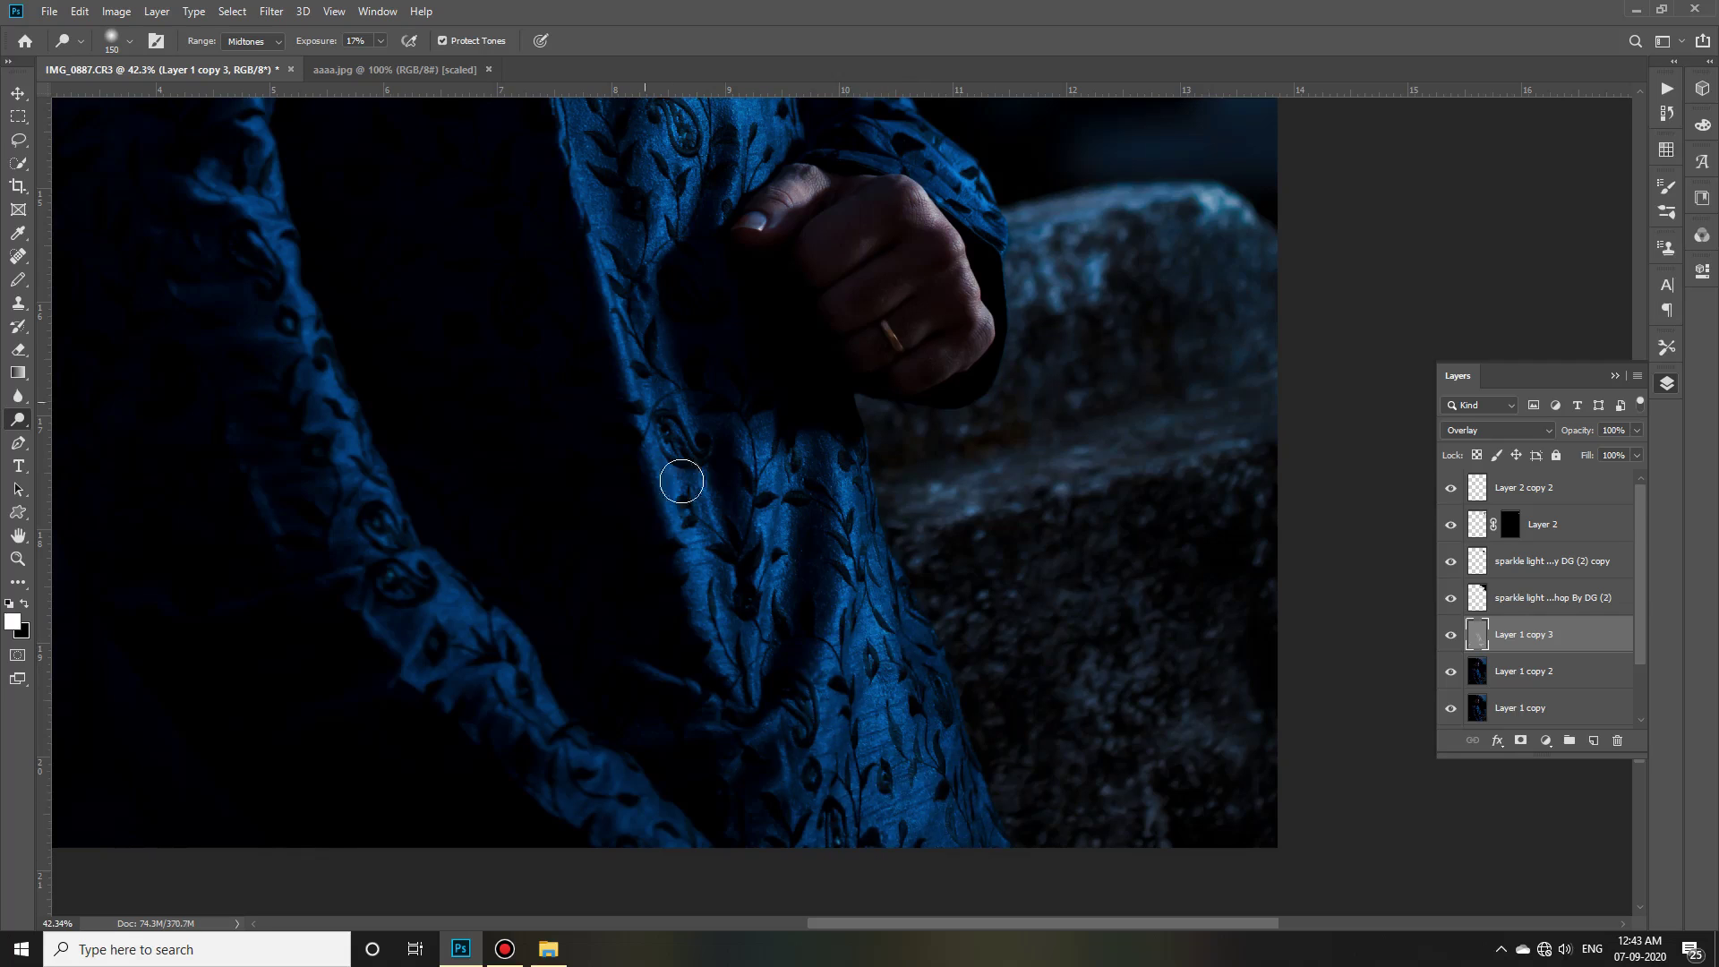
{"action": "scroll", "coordinate": [681, 482], "scroll_direction": "down", "scroll_amount": 3}
{"action": "scroll", "coordinate": [787, 748], "scroll_direction": "up", "scroll_amount": 1}
{"action": "scroll", "coordinate": [1094, 756], "scroll_direction": "down", "scroll_amount": 1}
{"action": "scroll", "coordinate": [834, 802], "scroll_direction": "up", "scroll_amount": 1}
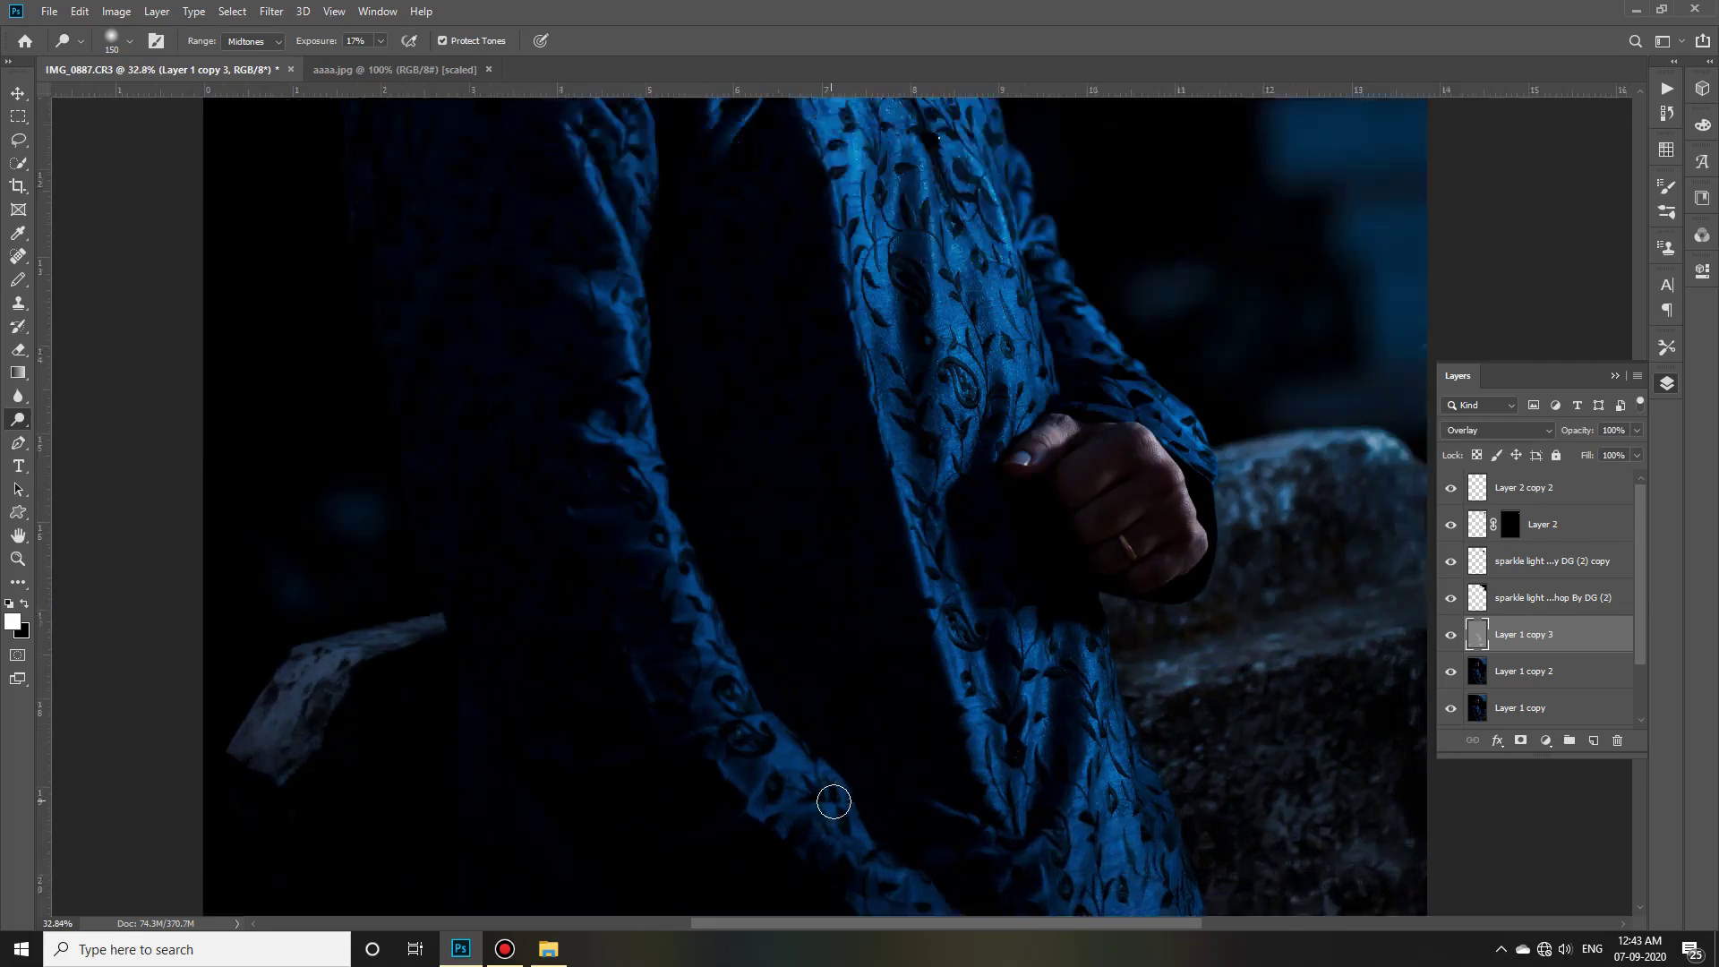
{"action": "scroll", "coordinate": [834, 803], "scroll_direction": "up", "scroll_amount": 1}
{"action": "scroll", "coordinate": [798, 659], "scroll_direction": "up", "scroll_amount": 1}
{"action": "scroll", "coordinate": [743, 716], "scroll_direction": "up", "scroll_amount": 2}
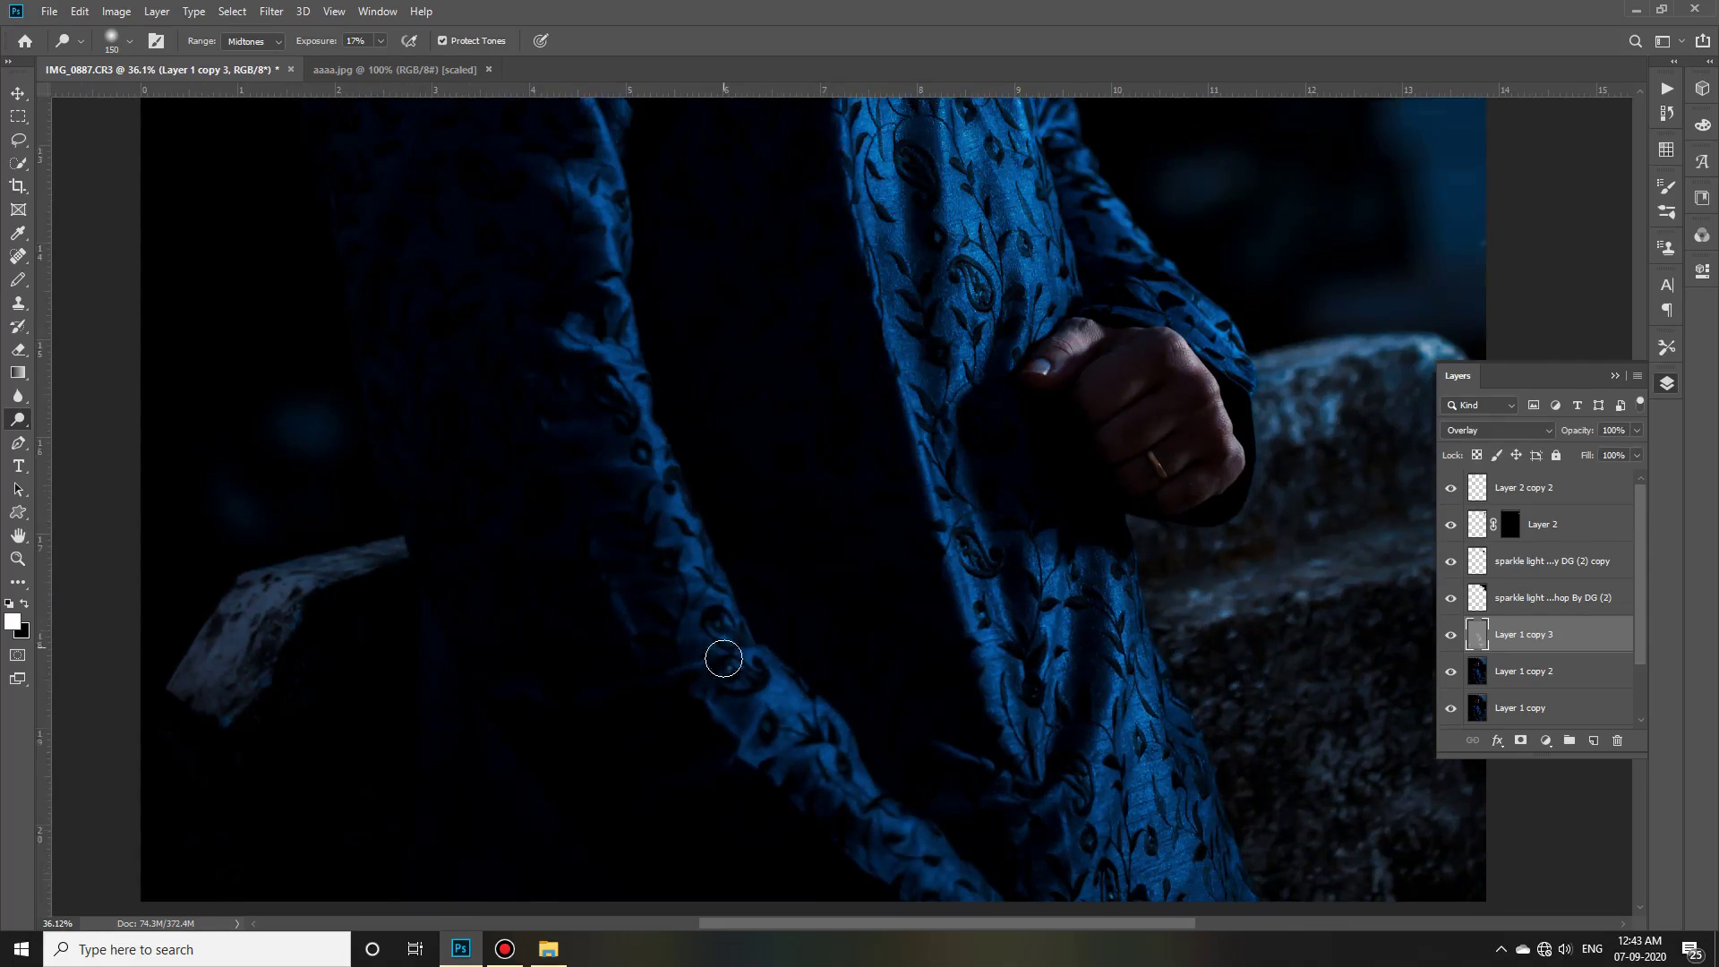
{"action": "scroll", "coordinate": [721, 660], "scroll_direction": "up", "scroll_amount": 1}
{"action": "key", "text": "bracketright"}
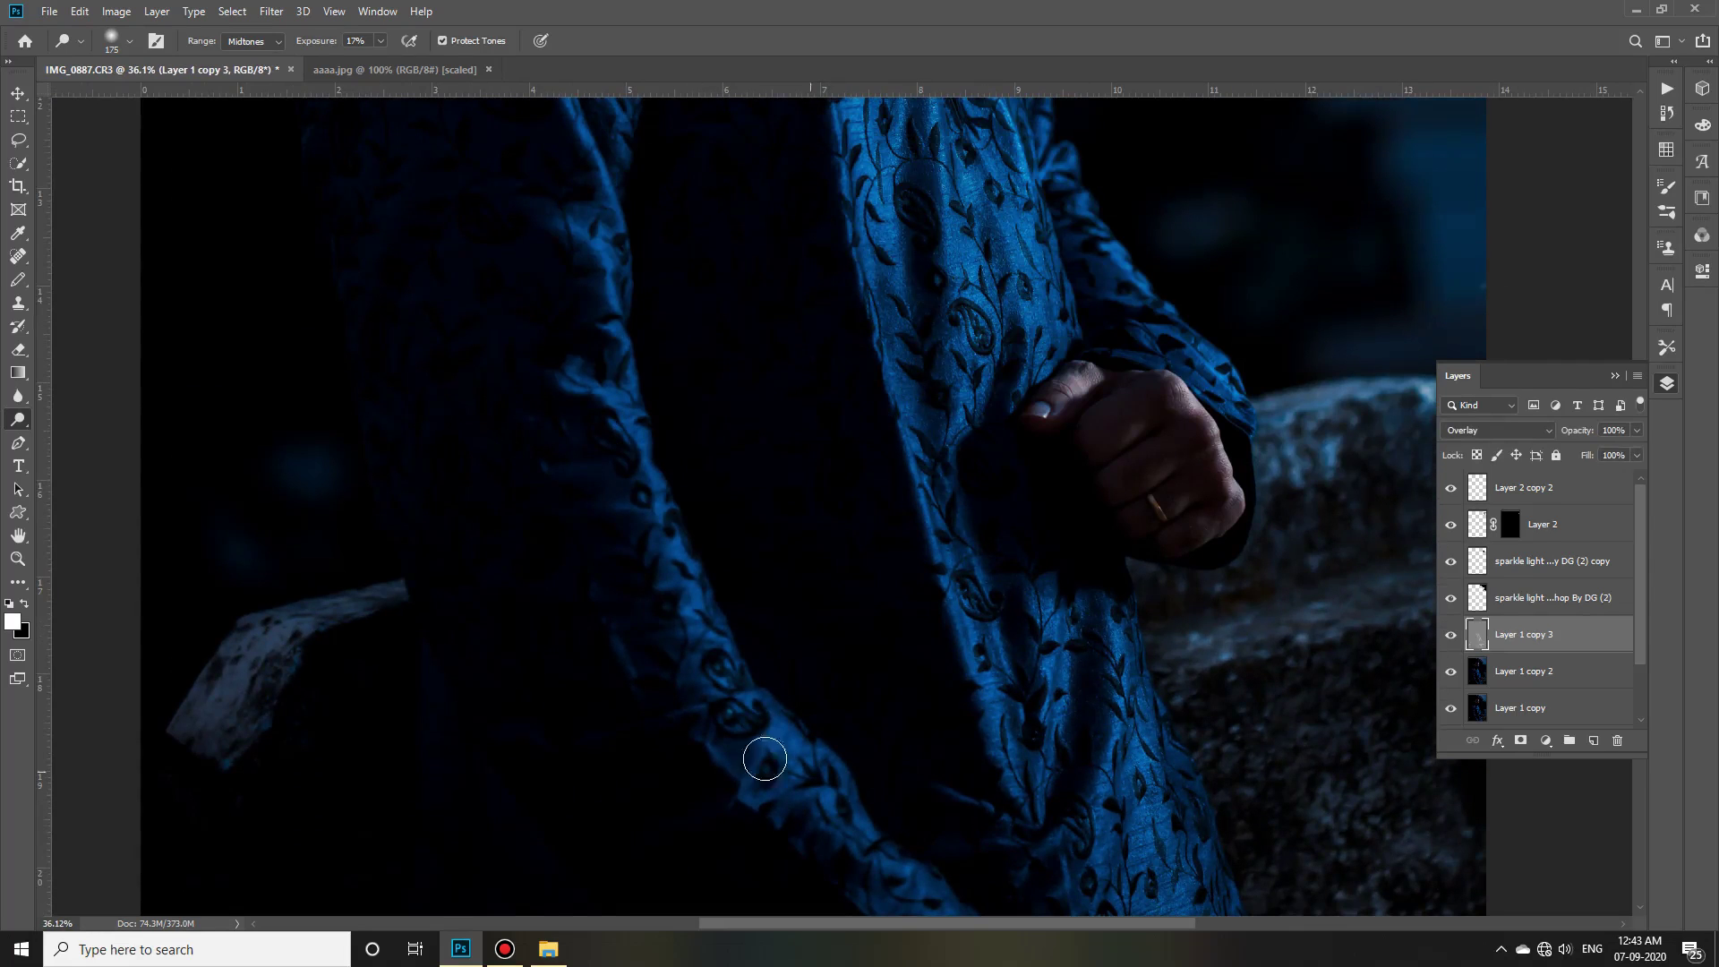
{"action": "scroll", "coordinate": [803, 750], "scroll_direction": "down", "scroll_amount": 2}
{"action": "scroll", "coordinate": [579, 621], "scroll_direction": "up", "scroll_amount": 6}
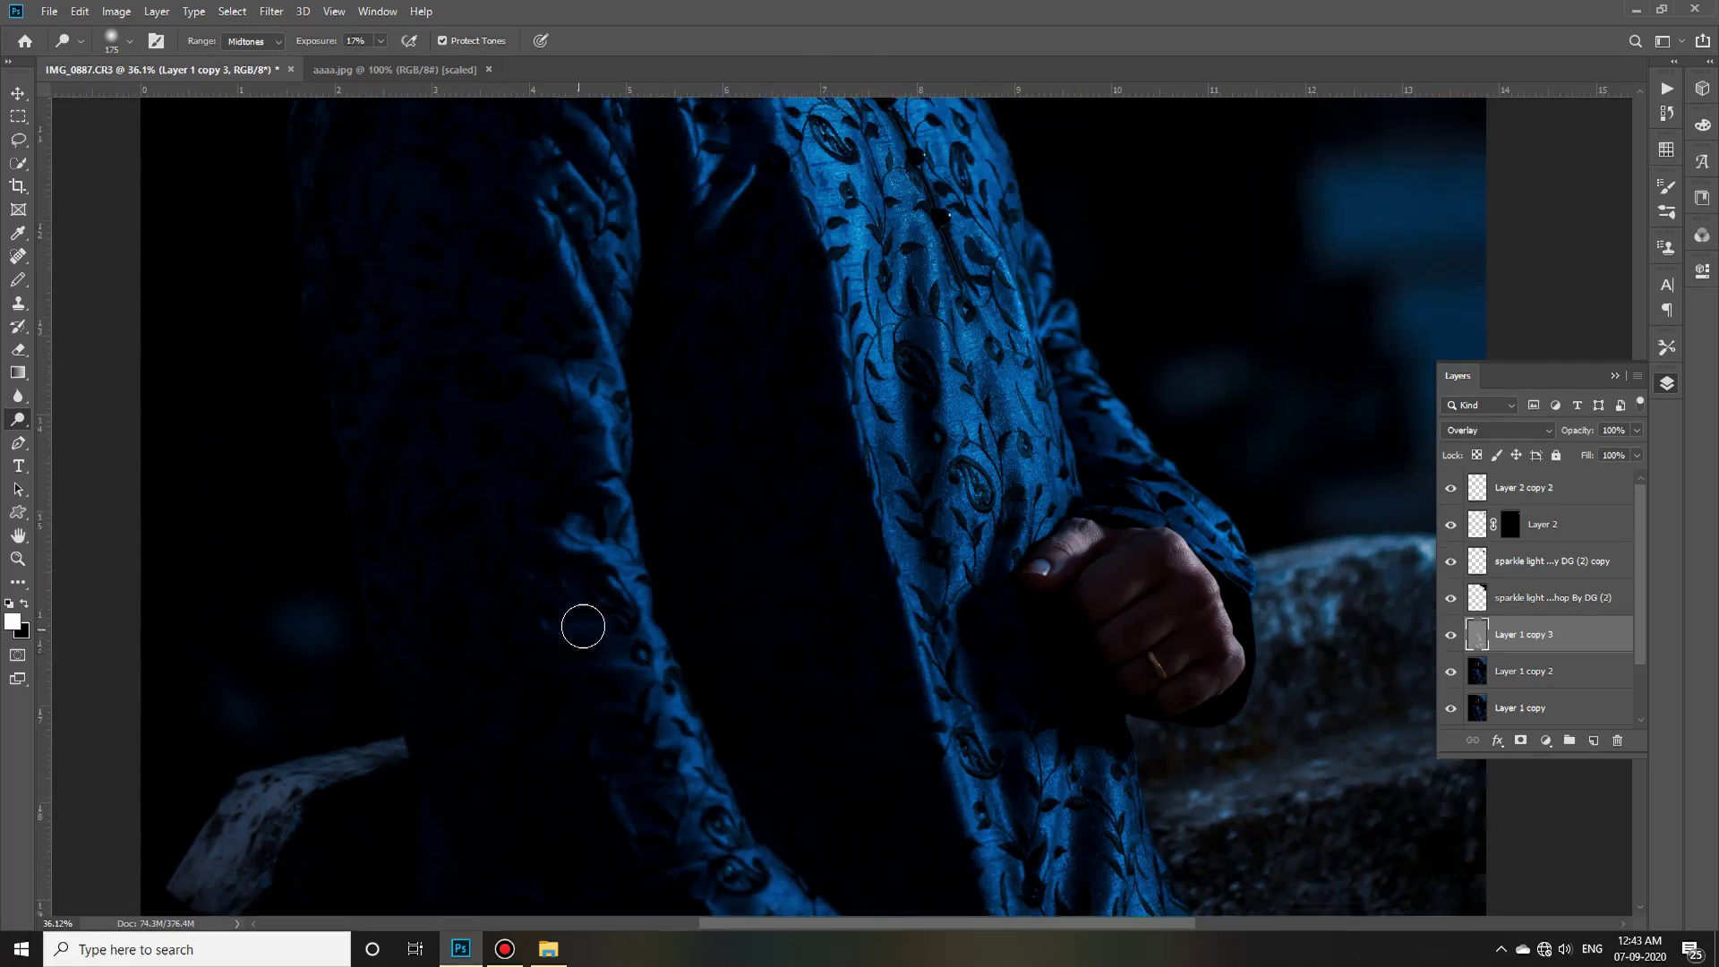
{"action": "scroll", "coordinate": [637, 735], "scroll_direction": "up", "scroll_amount": 4}
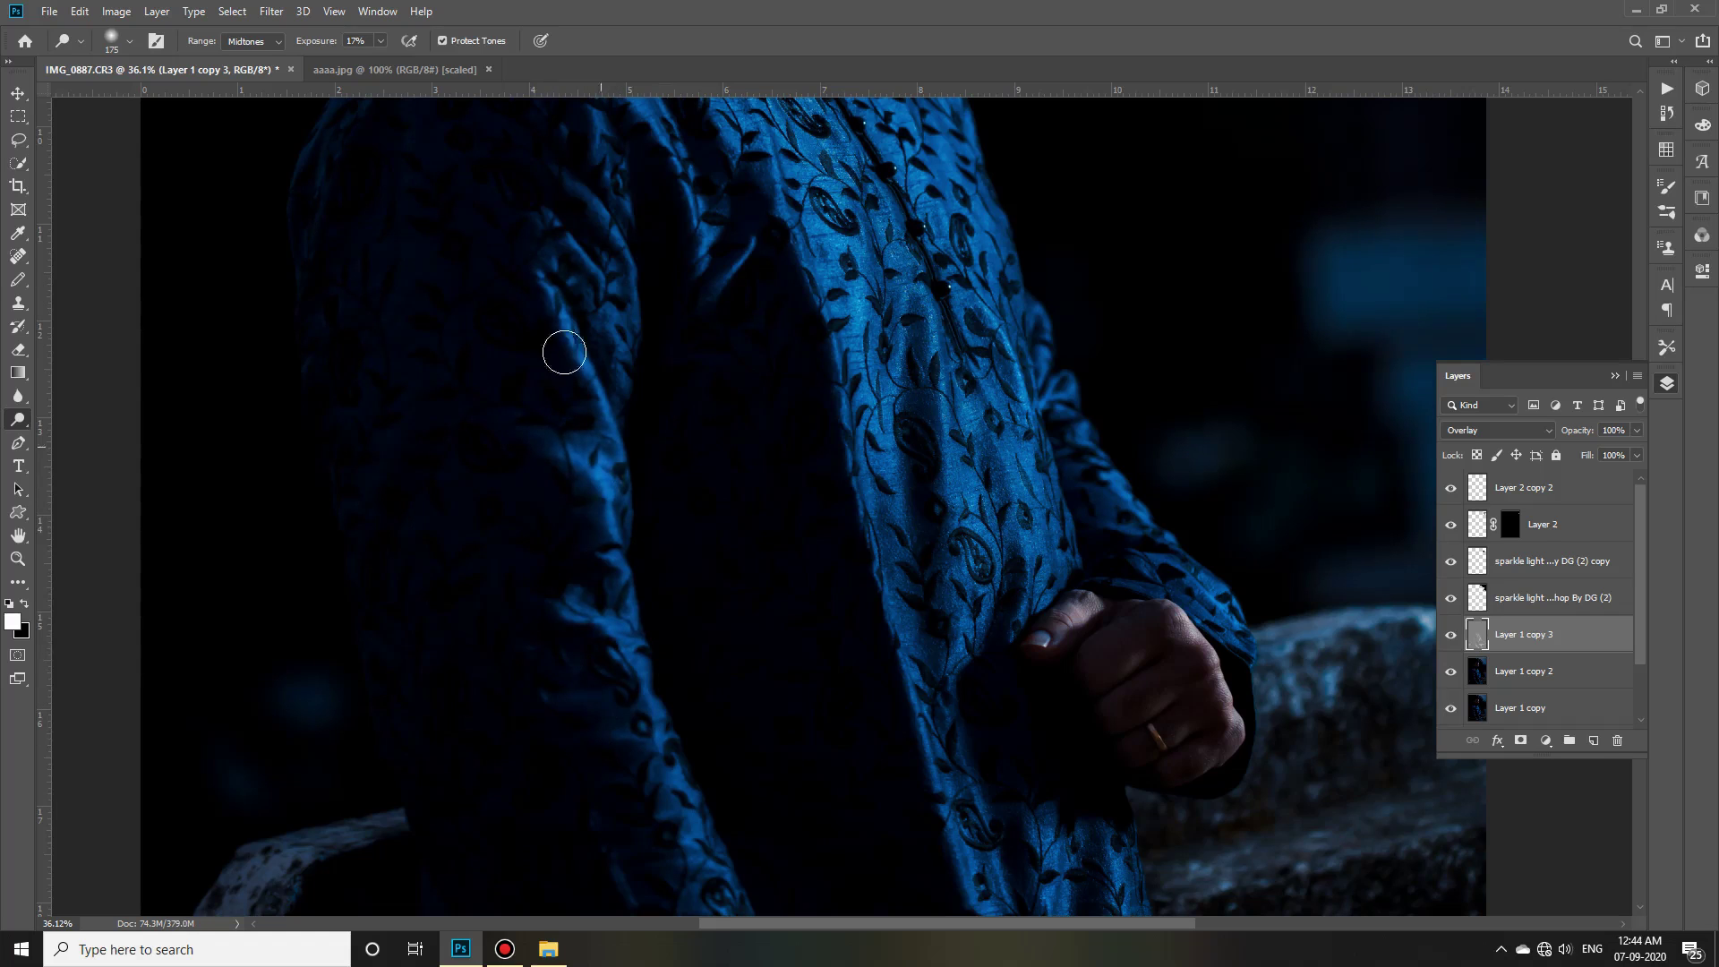
{"action": "scroll", "coordinate": [582, 672], "scroll_direction": "up", "scroll_amount": 8}
{"action": "scroll", "coordinate": [620, 558], "scroll_direction": "up", "scroll_amount": 2}
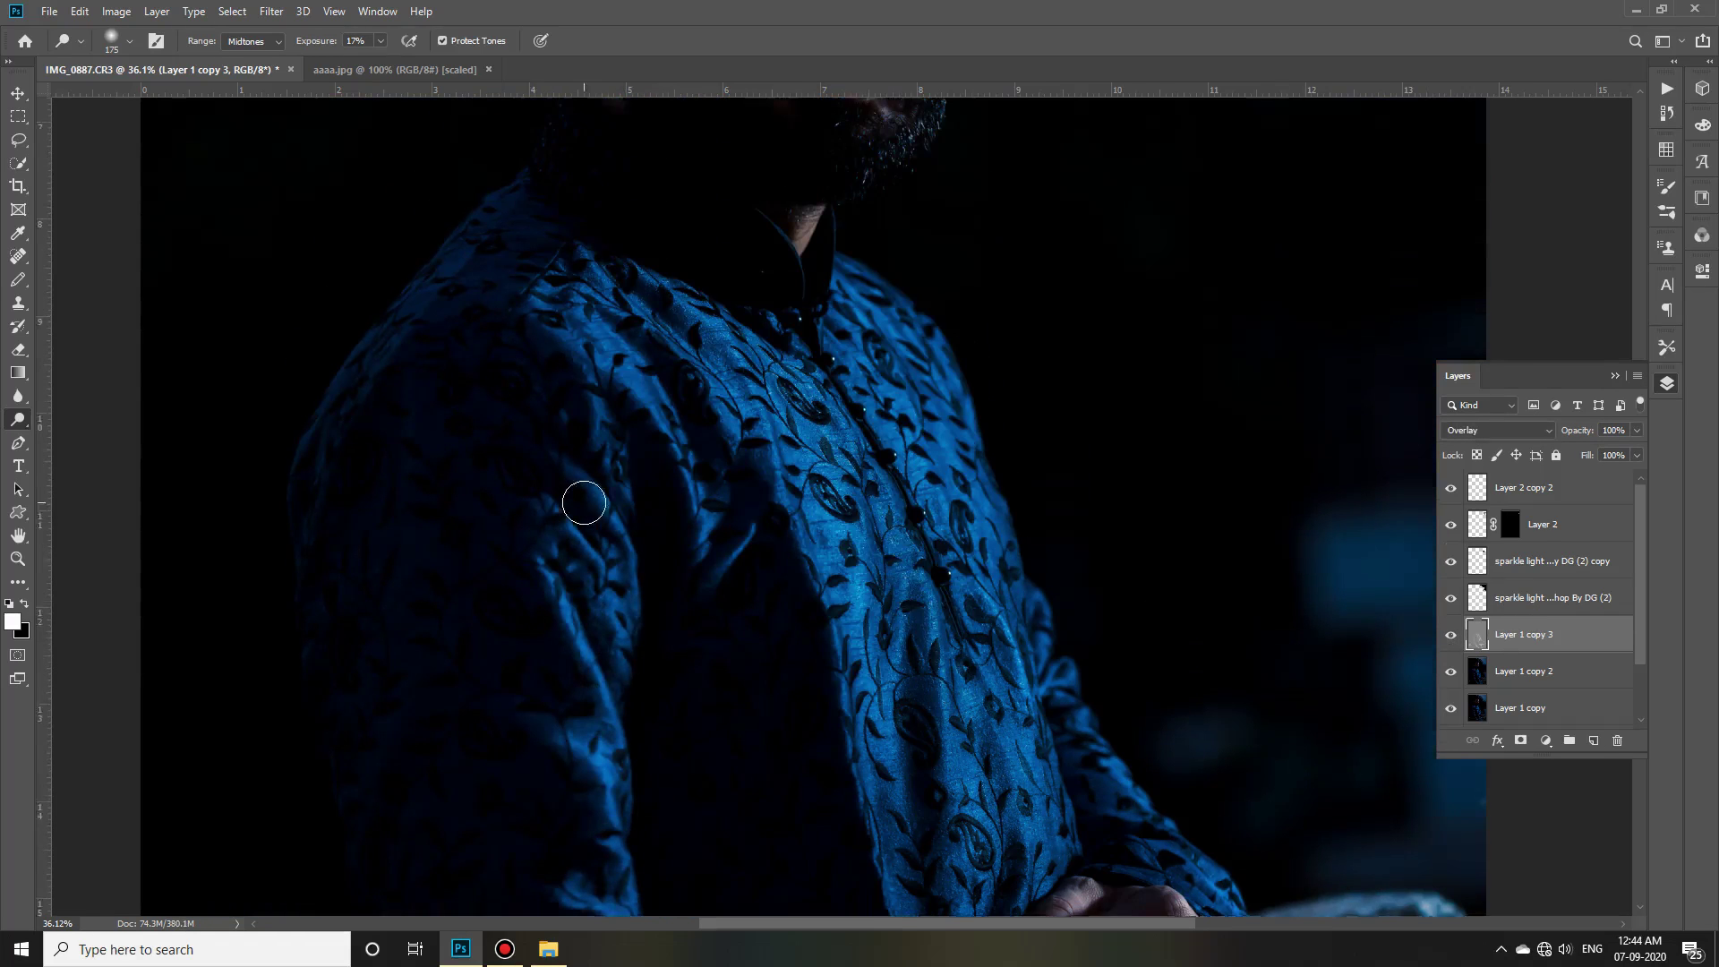
{"action": "scroll", "coordinate": [582, 499], "scroll_direction": "up", "scroll_amount": 2}
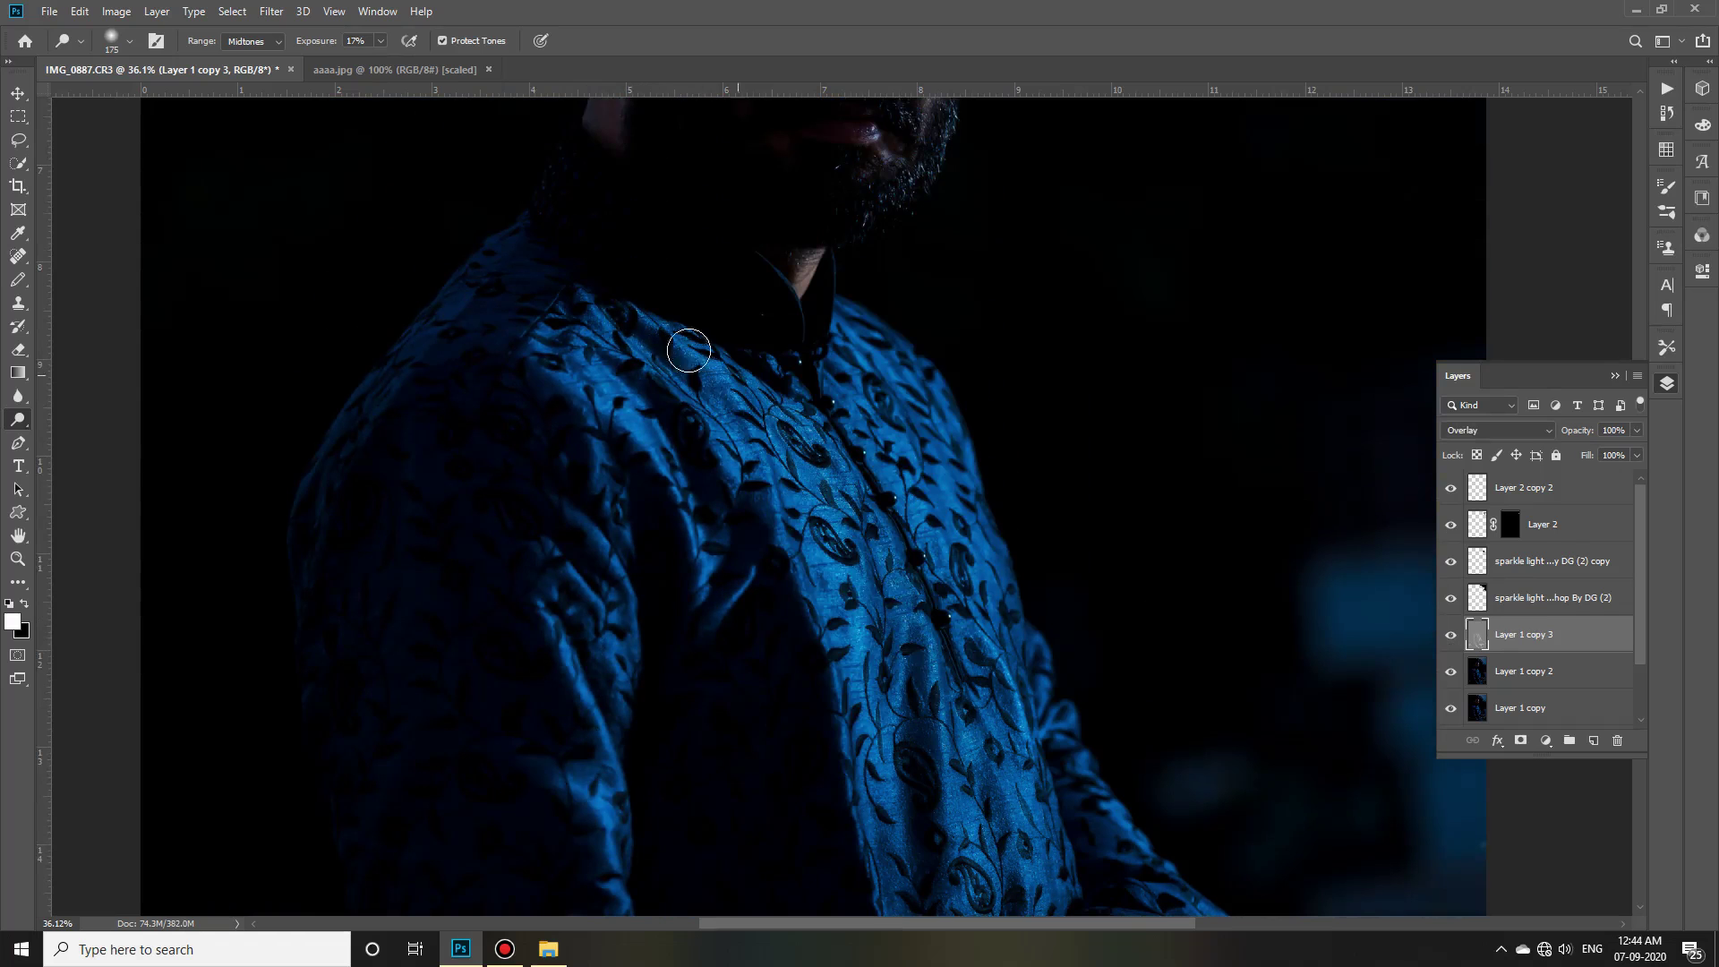
{"action": "scroll", "coordinate": [905, 613], "scroll_direction": "down", "scroll_amount": 5}
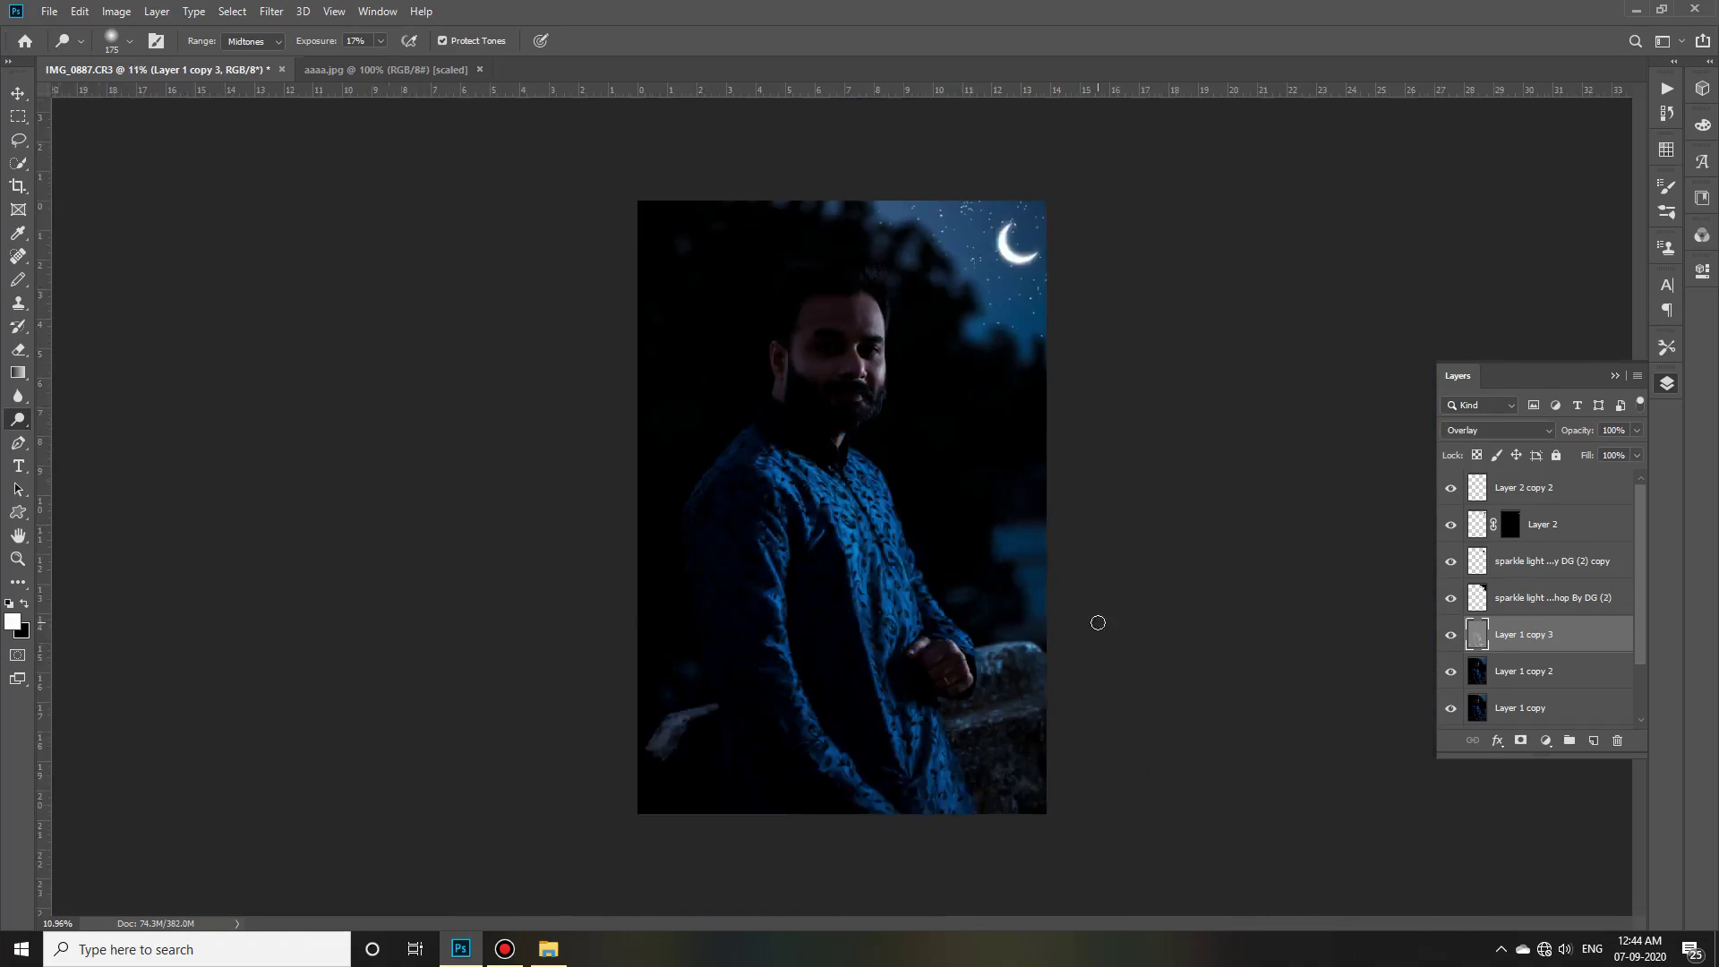
Dodge the face's cheek, forehead and nose with a size 150 brush, fitting the photo on screen.
{"action": "key", "text": "ctrl+0"}
{"action": "left_click", "coordinate": [1450, 635]}
{"action": "scroll", "coordinate": [805, 281], "scroll_direction": "up", "scroll_amount": 3}
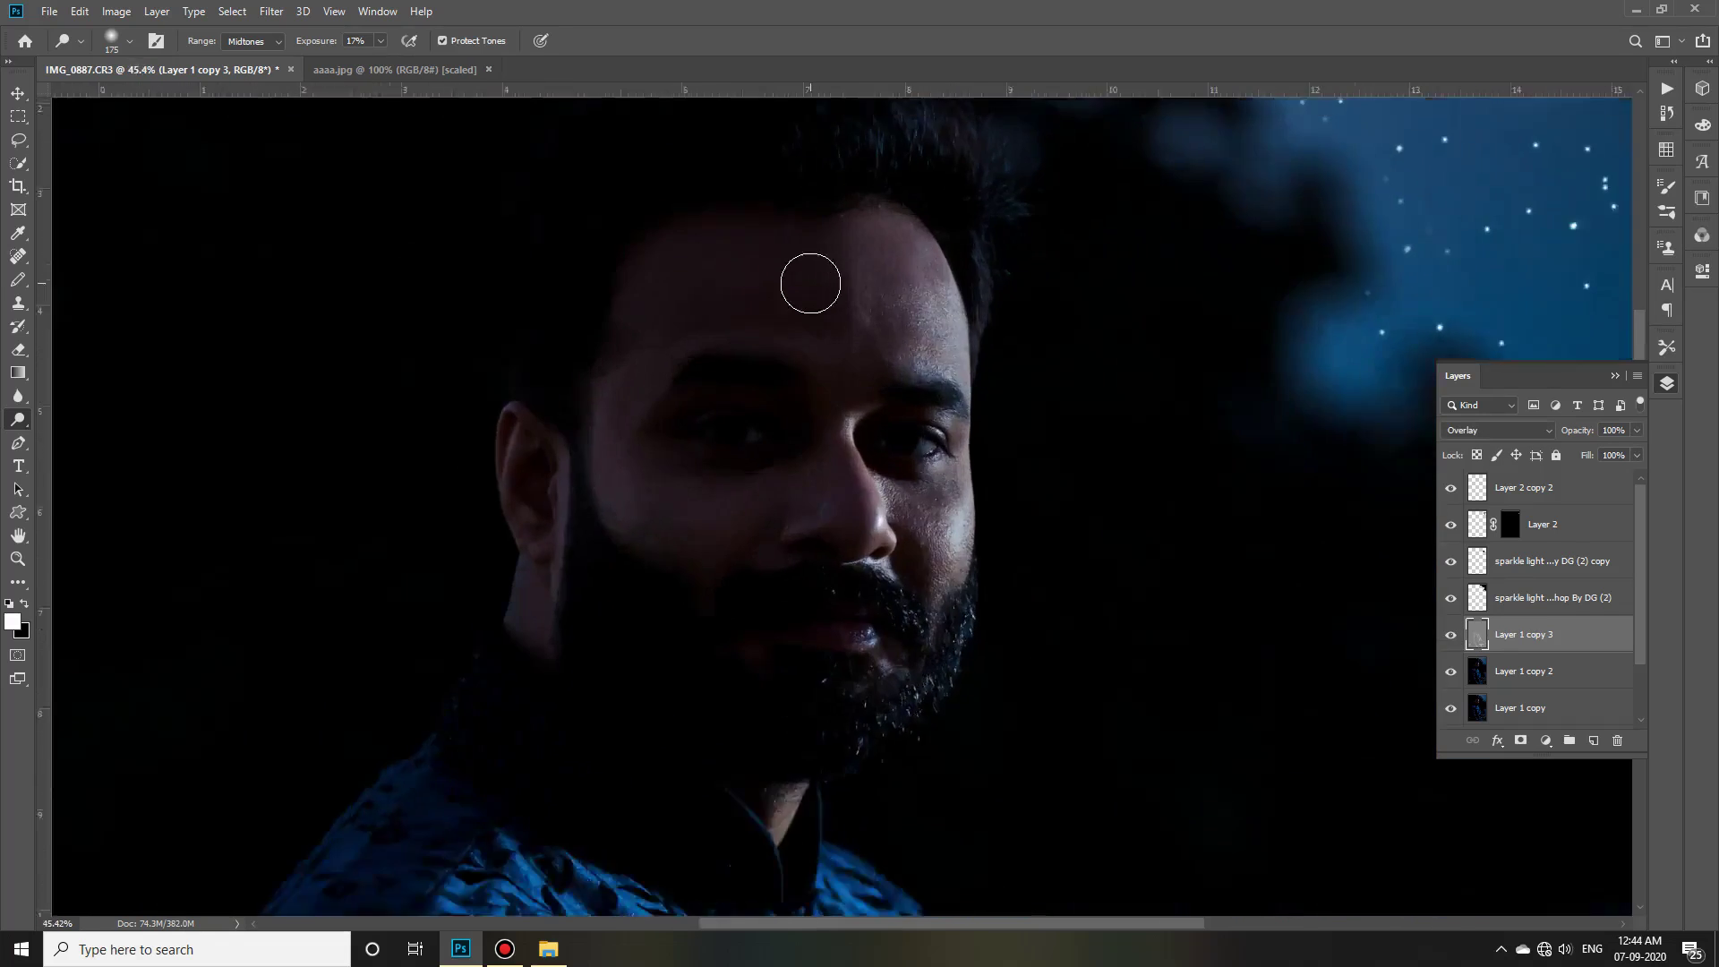
{"action": "scroll", "coordinate": [850, 358], "scroll_direction": "up", "scroll_amount": 1}
{"action": "scroll", "coordinate": [992, 422], "scroll_direction": "up", "scroll_amount": 1}
{"action": "left_click_drag", "start_coordinate": [973, 618], "coordinate": [989, 484]}
{"action": "key", "text": "bracketleft"}
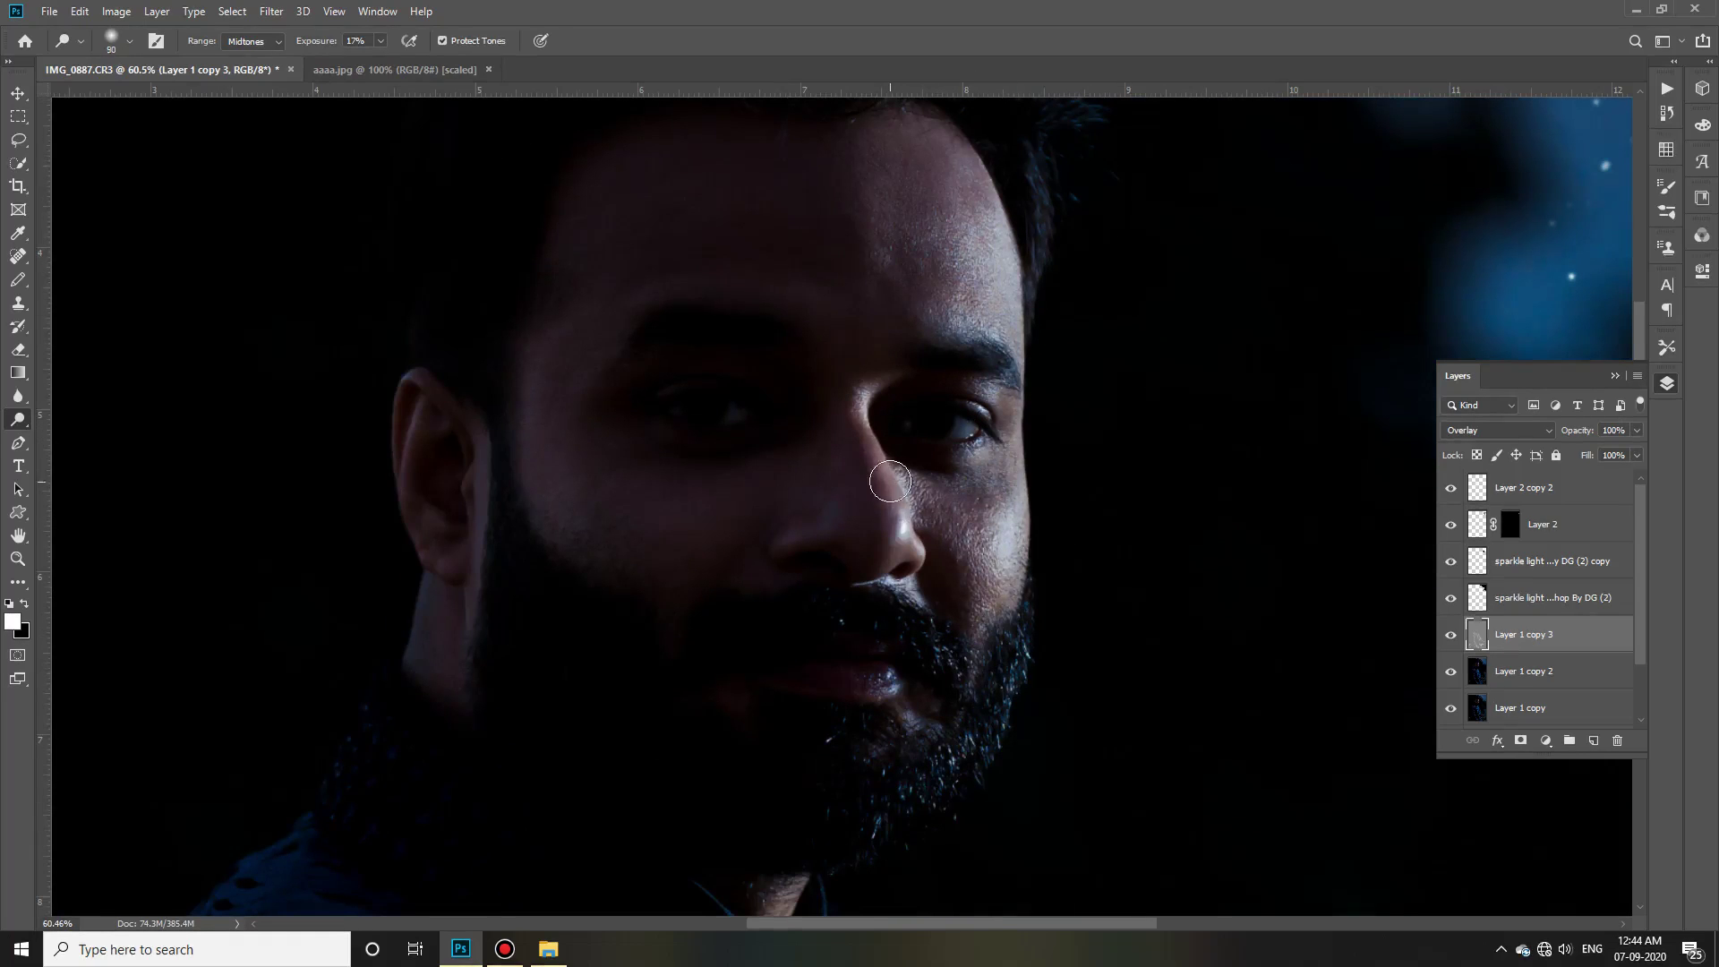
{"action": "scroll", "coordinate": [740, 684], "scroll_direction": "up", "scroll_amount": 3}
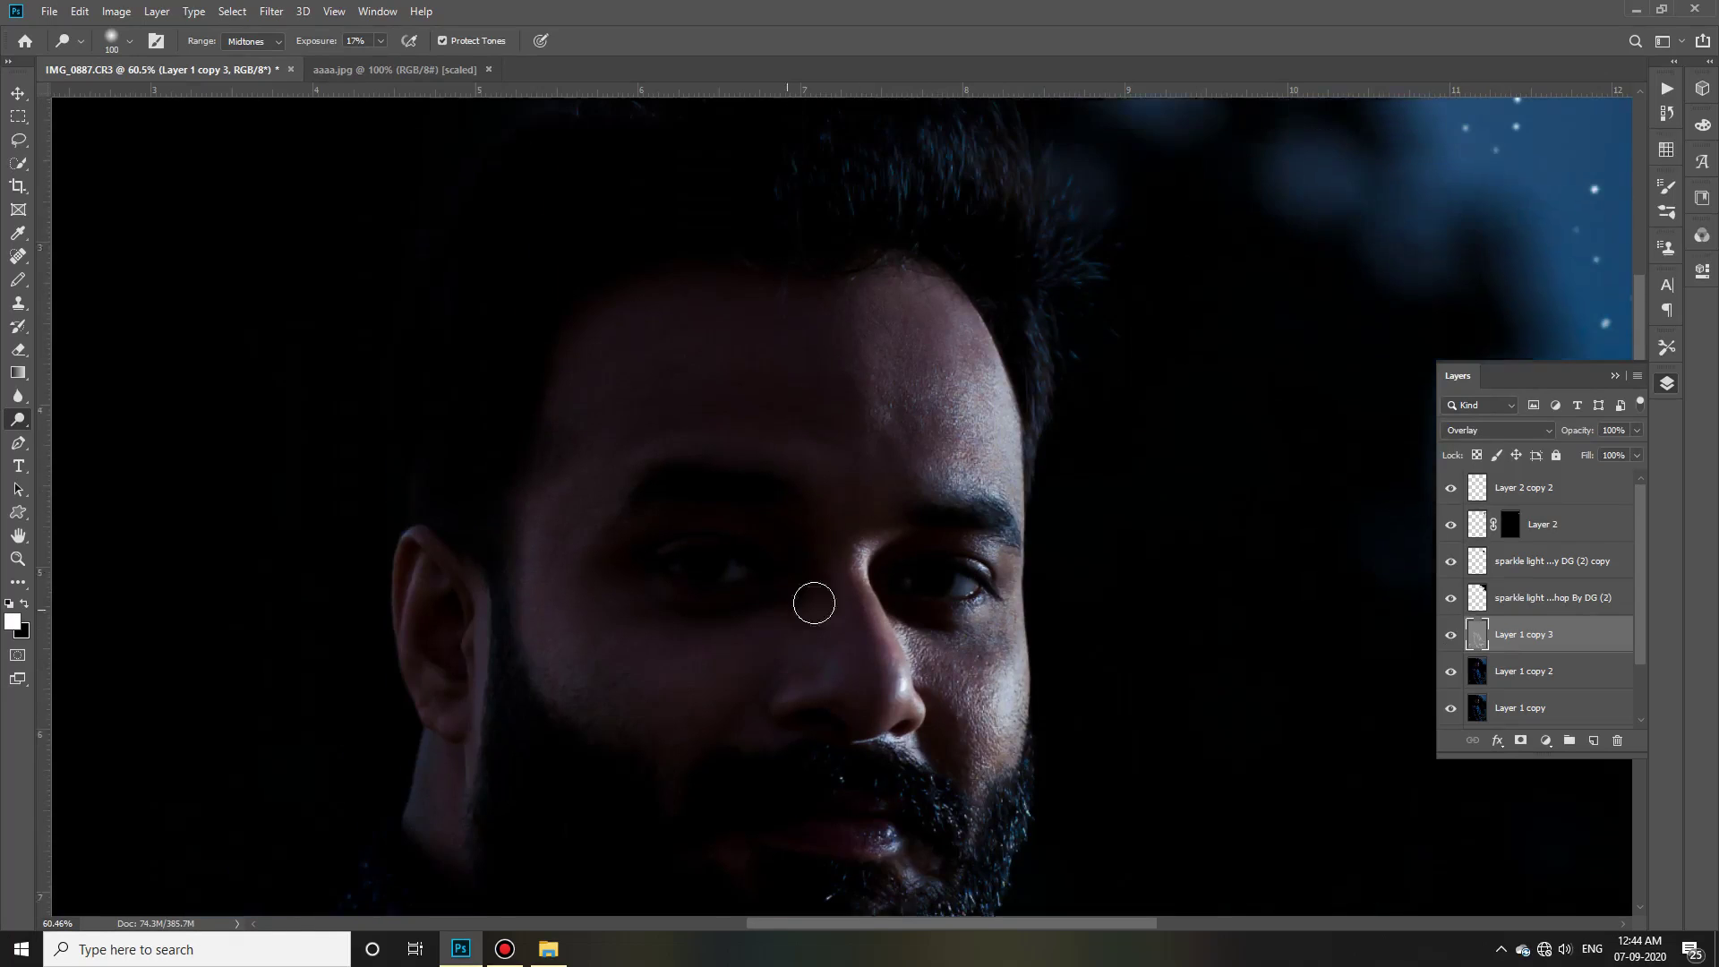
{"action": "scroll", "coordinate": [813, 599], "scroll_direction": "up", "scroll_amount": 3}
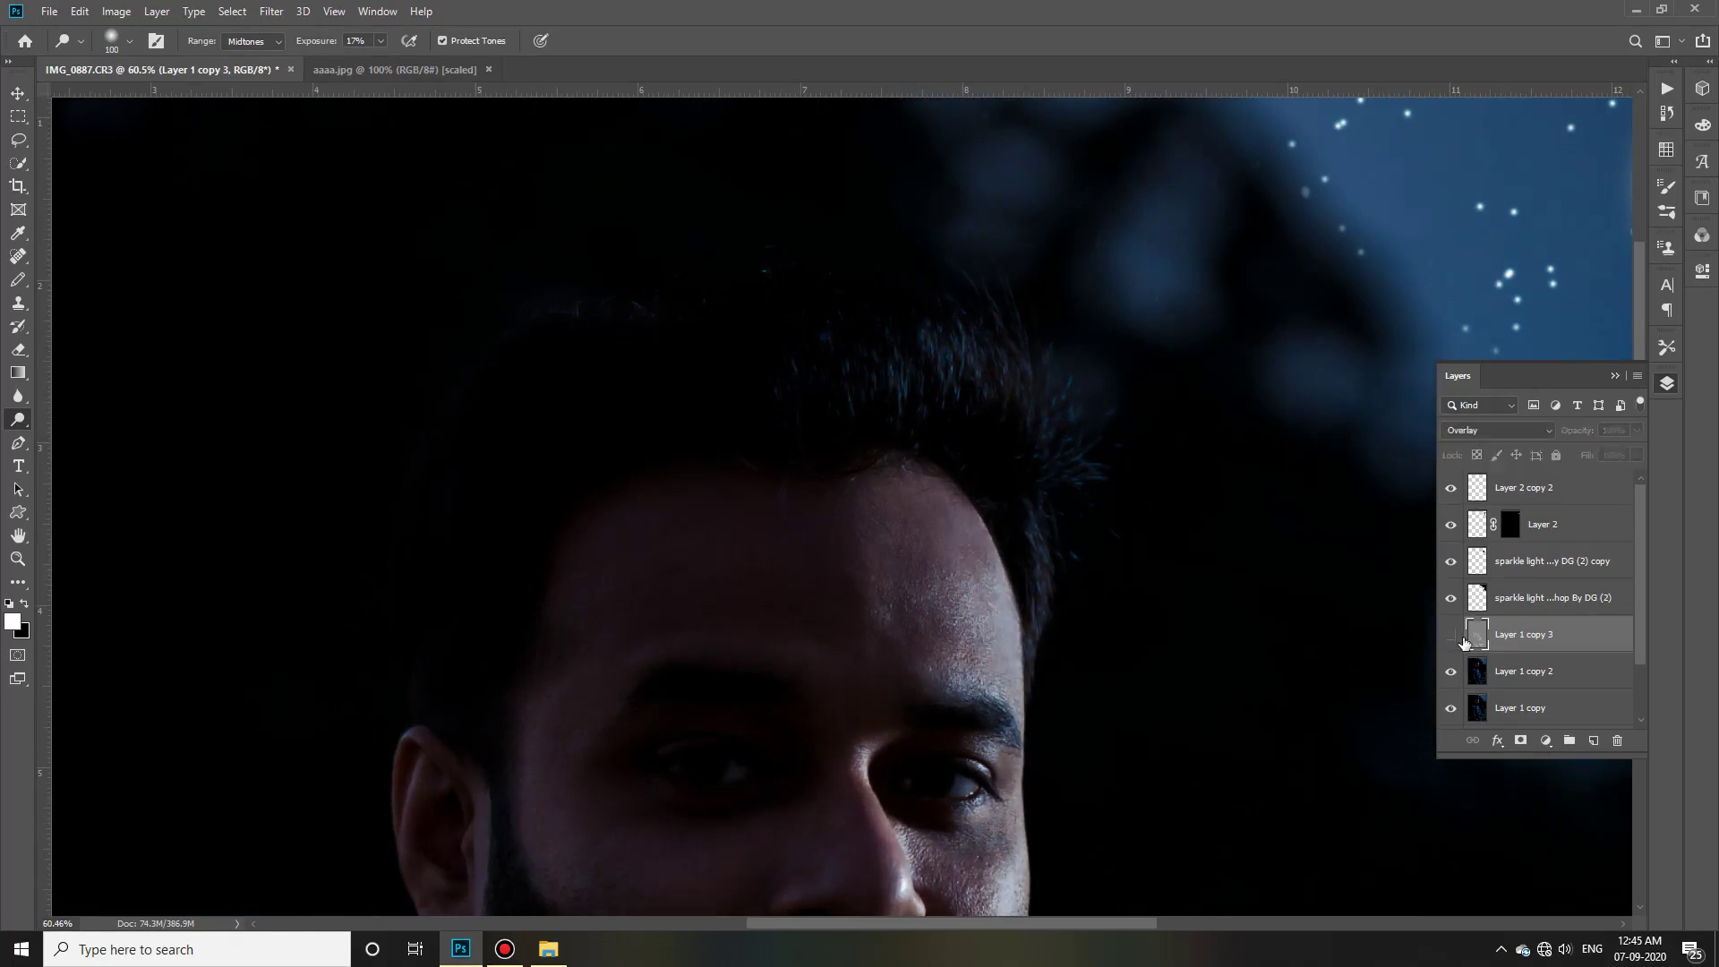
{"action": "key", "text": "ctrl+0"}
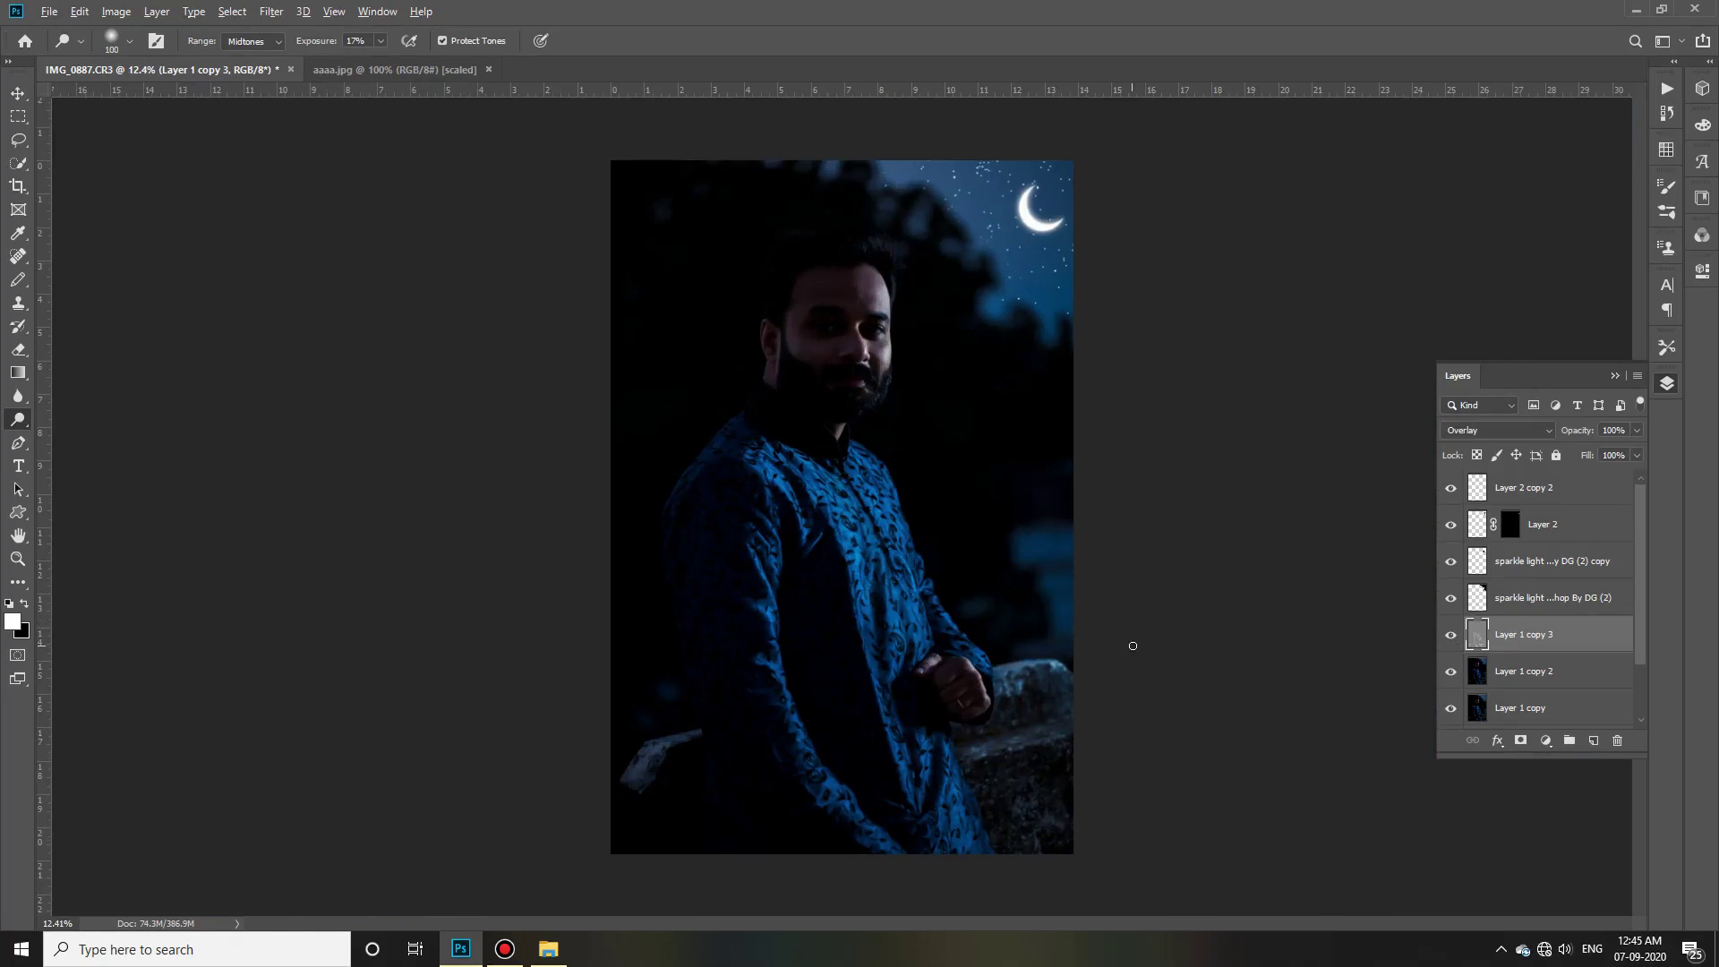
Select the Burn tool and enlarge its brush to size 1000.
{"action": "right_click", "coordinate": [18, 419]}
{"action": "left_click", "coordinate": [80, 436]}
{"action": "scroll", "coordinate": [1071, 837], "scroll_direction": "up", "scroll_amount": 3}
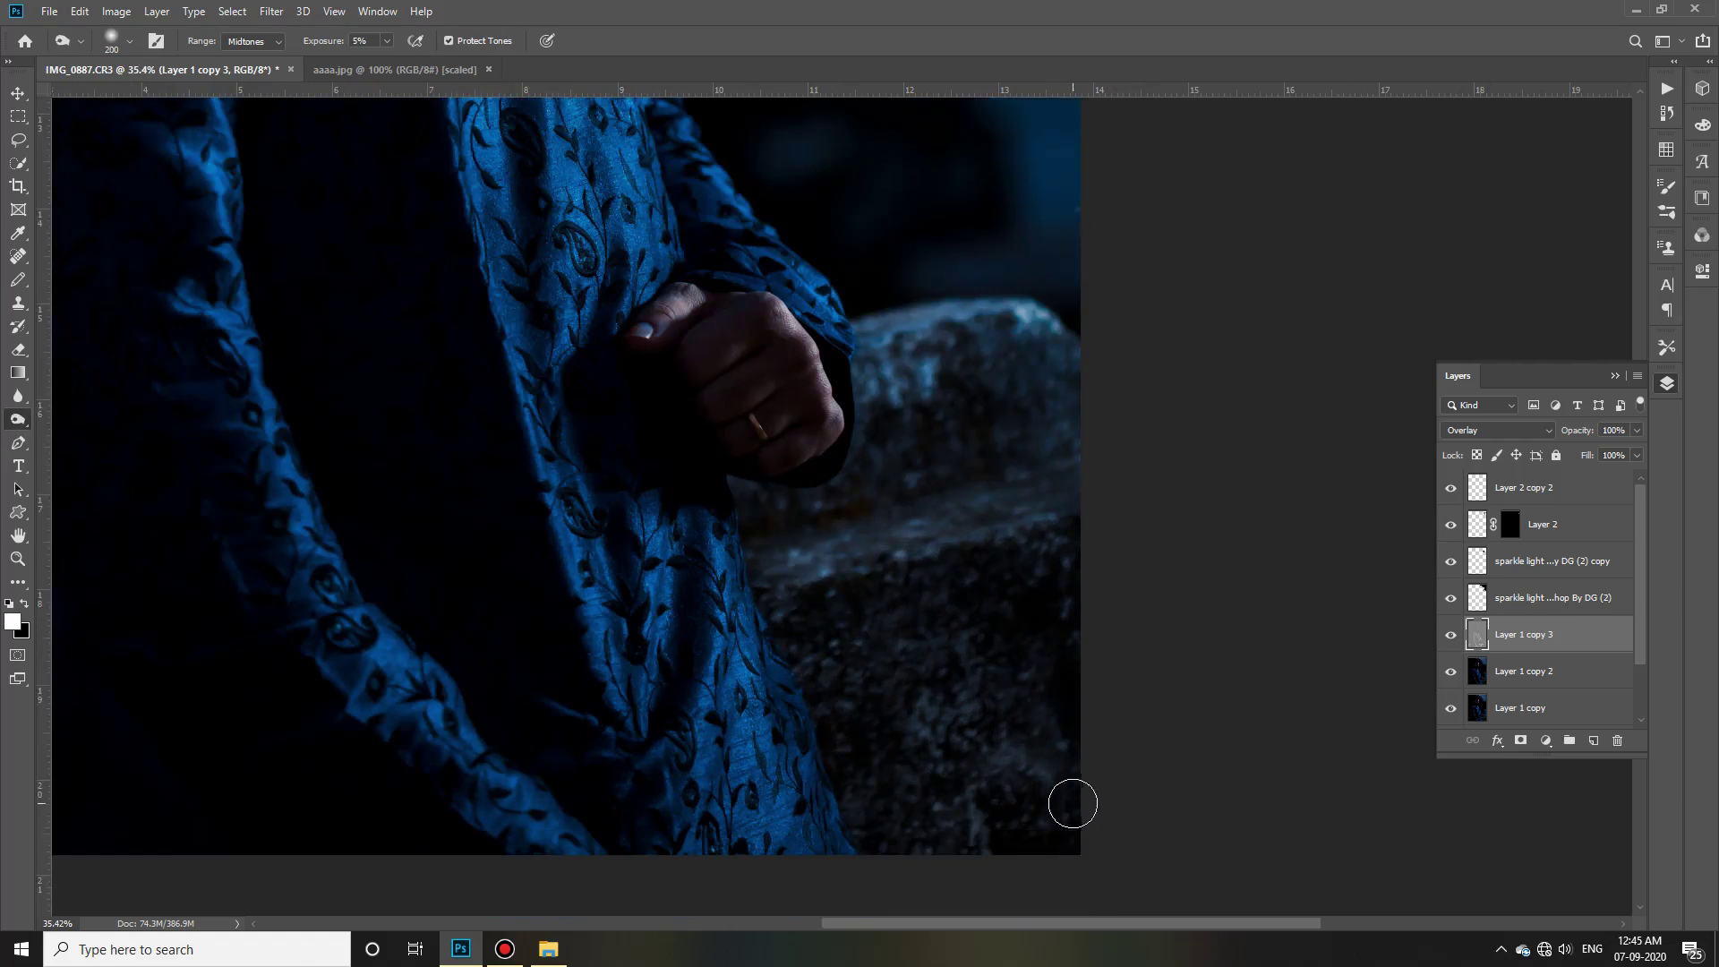
{"action": "scroll", "coordinate": [1070, 804], "scroll_direction": "up", "scroll_amount": 2}
{"action": "key", "text": "bracketright"}
{"action": "key", "text": "bracketright"}
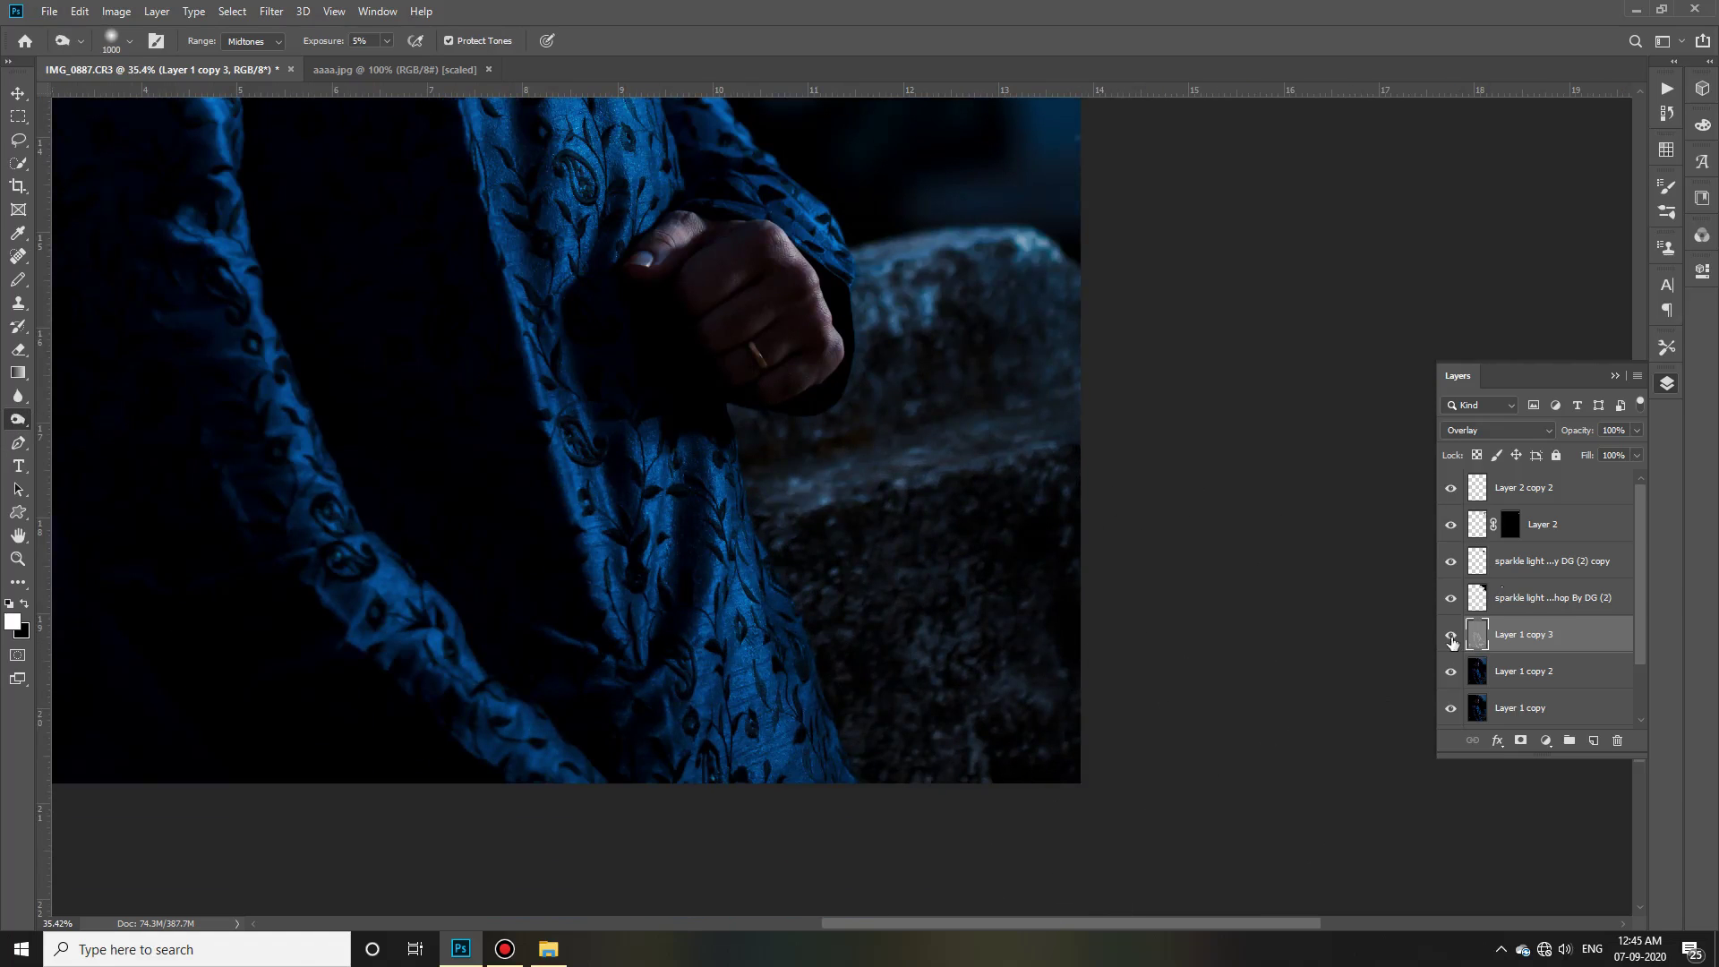
{"action": "scroll", "coordinate": [1169, 629], "scroll_direction": "down", "scroll_amount": 4}
{"action": "scroll", "coordinate": [1185, 643], "scroll_direction": "up", "scroll_amount": 1}
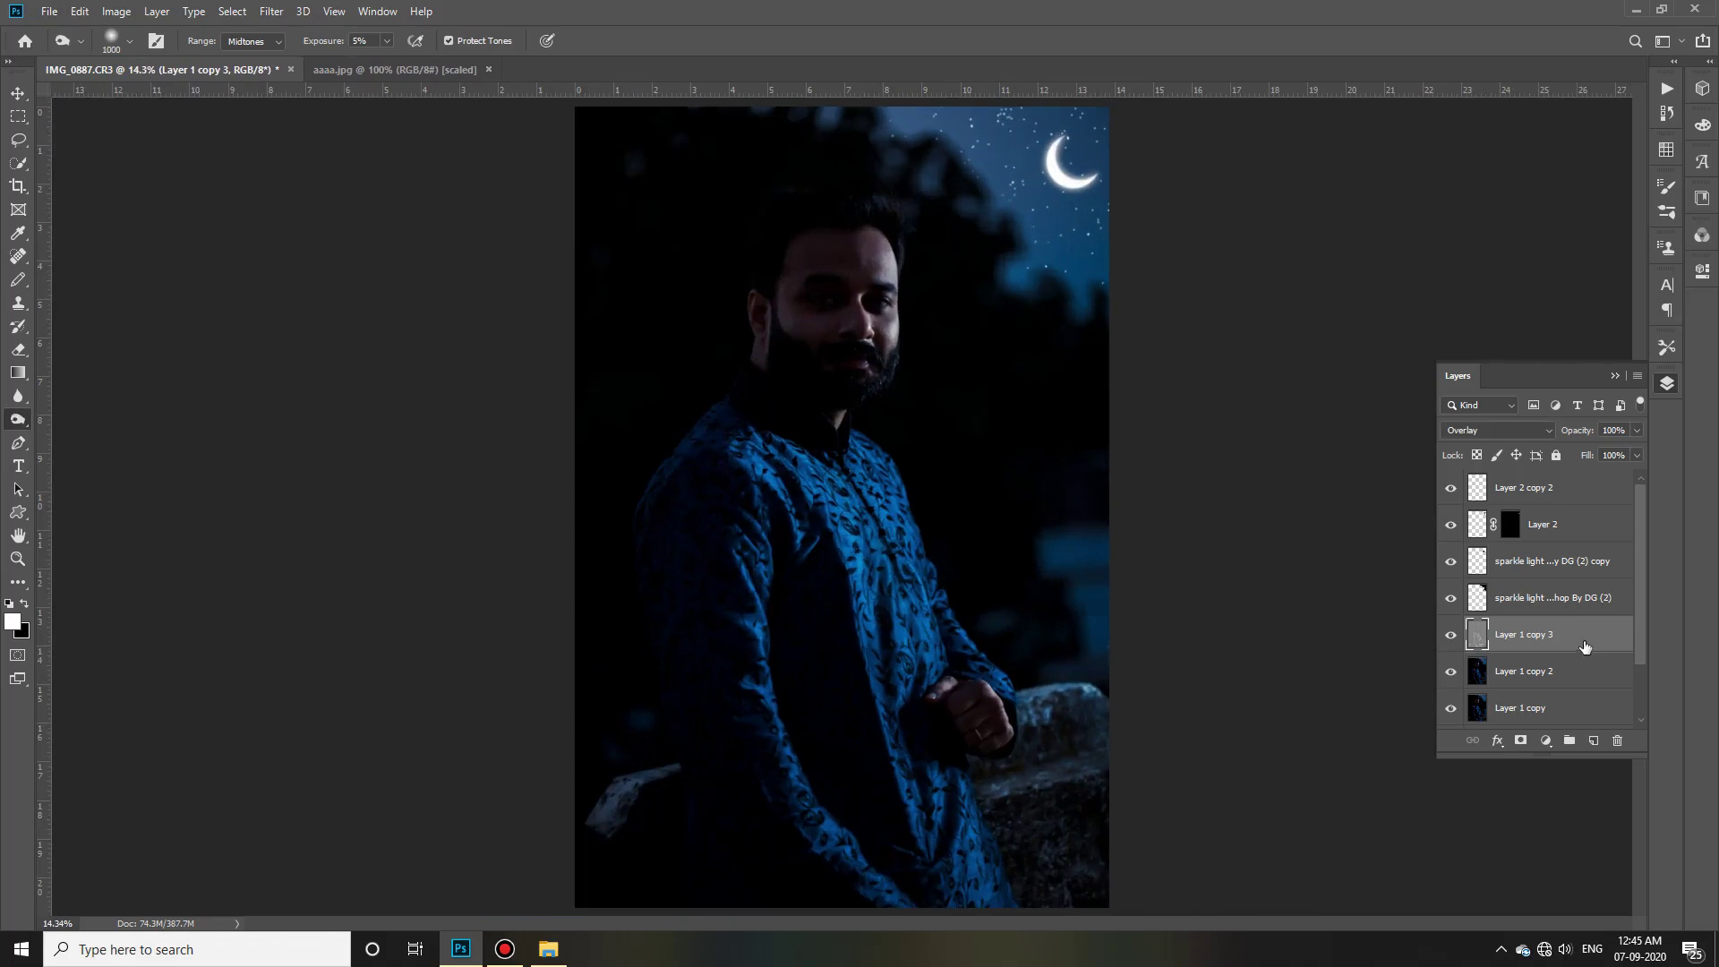
Stamp all visible layers into a new Layer 3 at the top of the stack.
{"action": "key", "text": "v"}
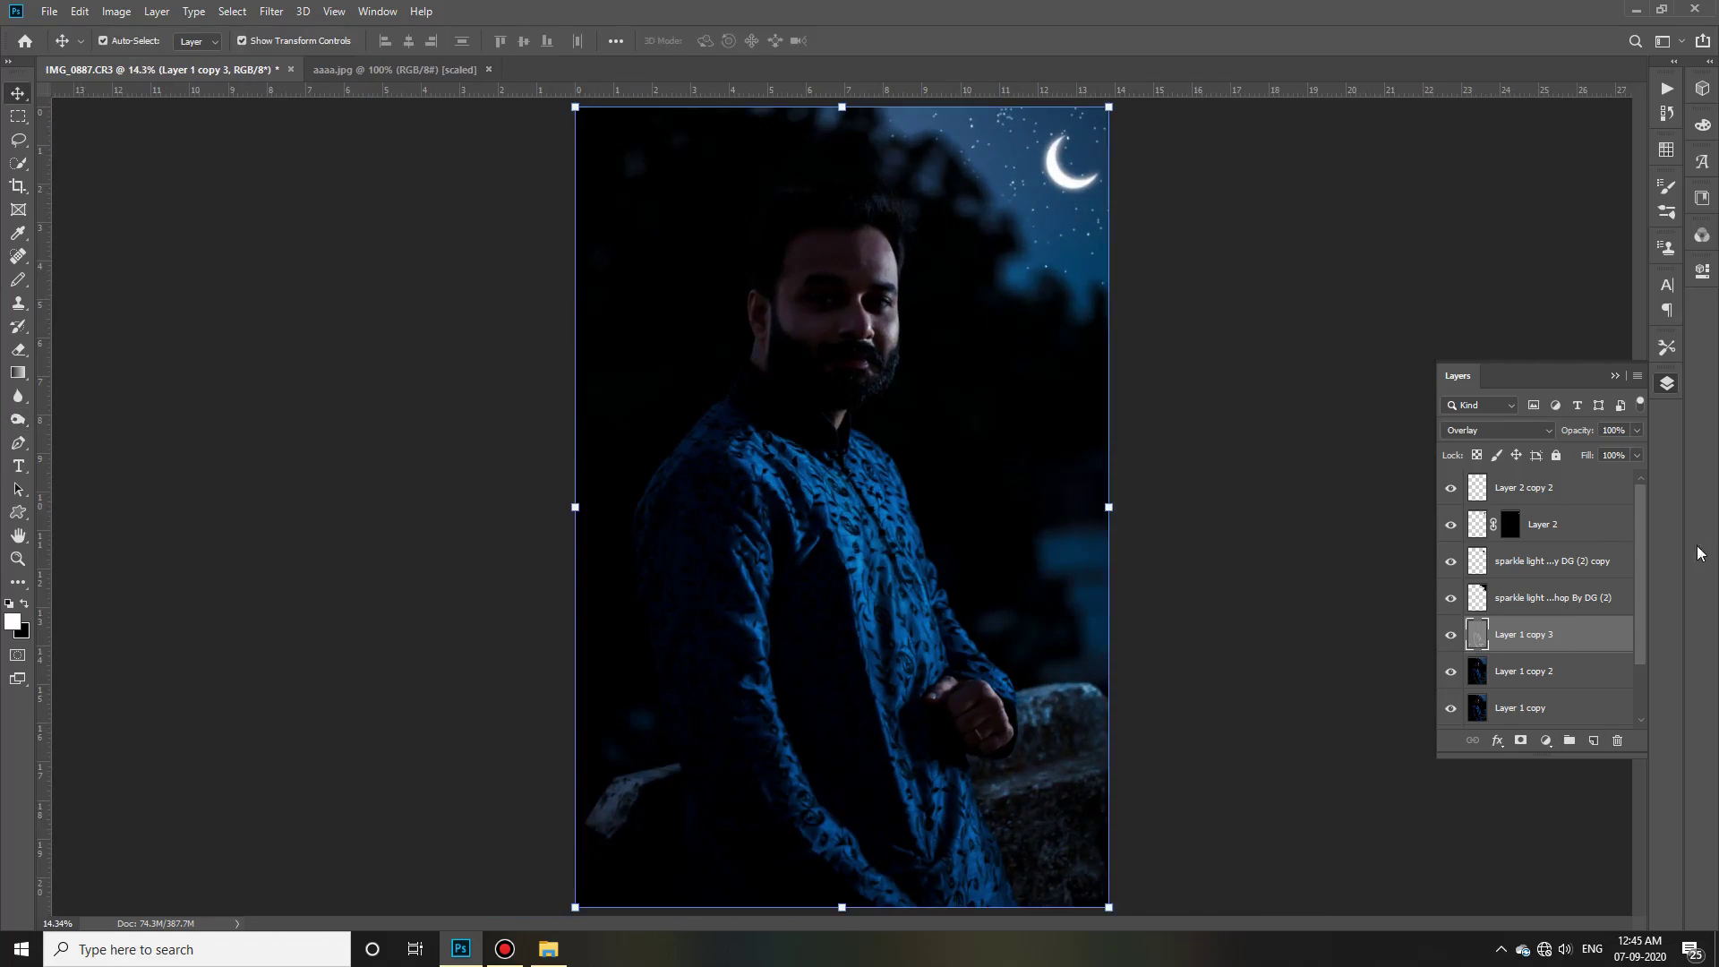
{"action": "left_click", "coordinate": [1403, 718]}
{"action": "key", "text": "ctrl+alt+shift+e"}
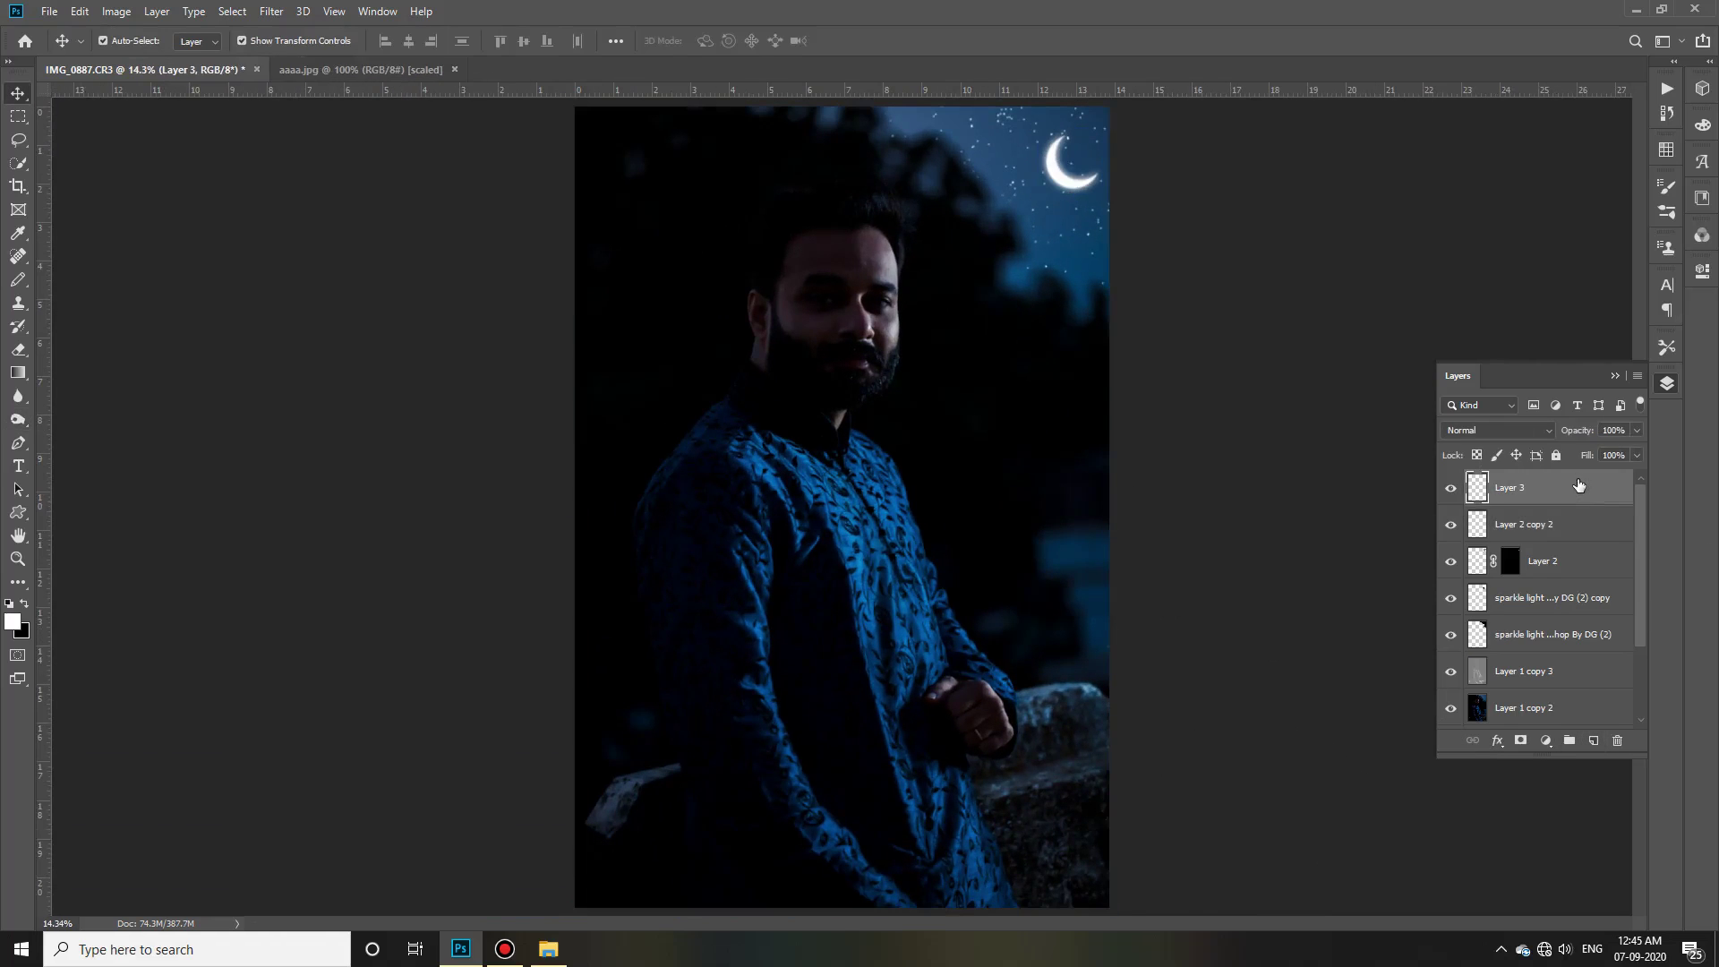
{"action": "key", "text": "ctrl+j"}
{"action": "scroll", "coordinate": [1293, 622], "scroll_direction": "down", "scroll_amount": 1}
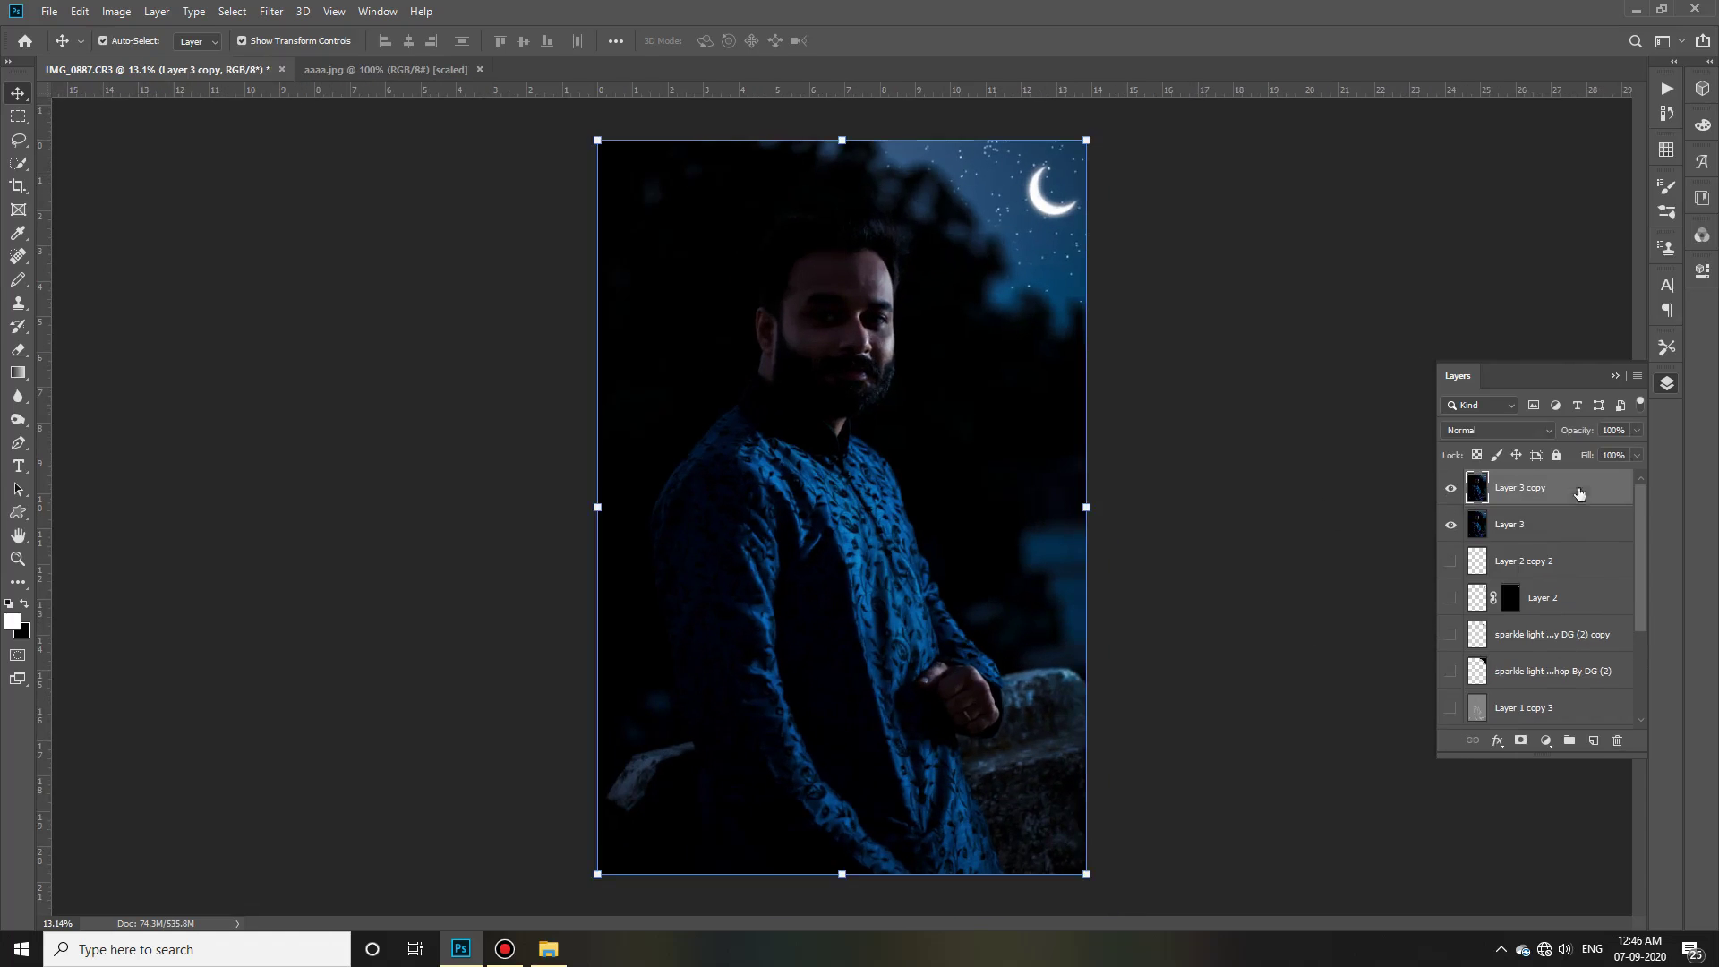
{"action": "left_click", "coordinate": [19, 278]}
{"action": "left_click", "coordinate": [93, 280]}
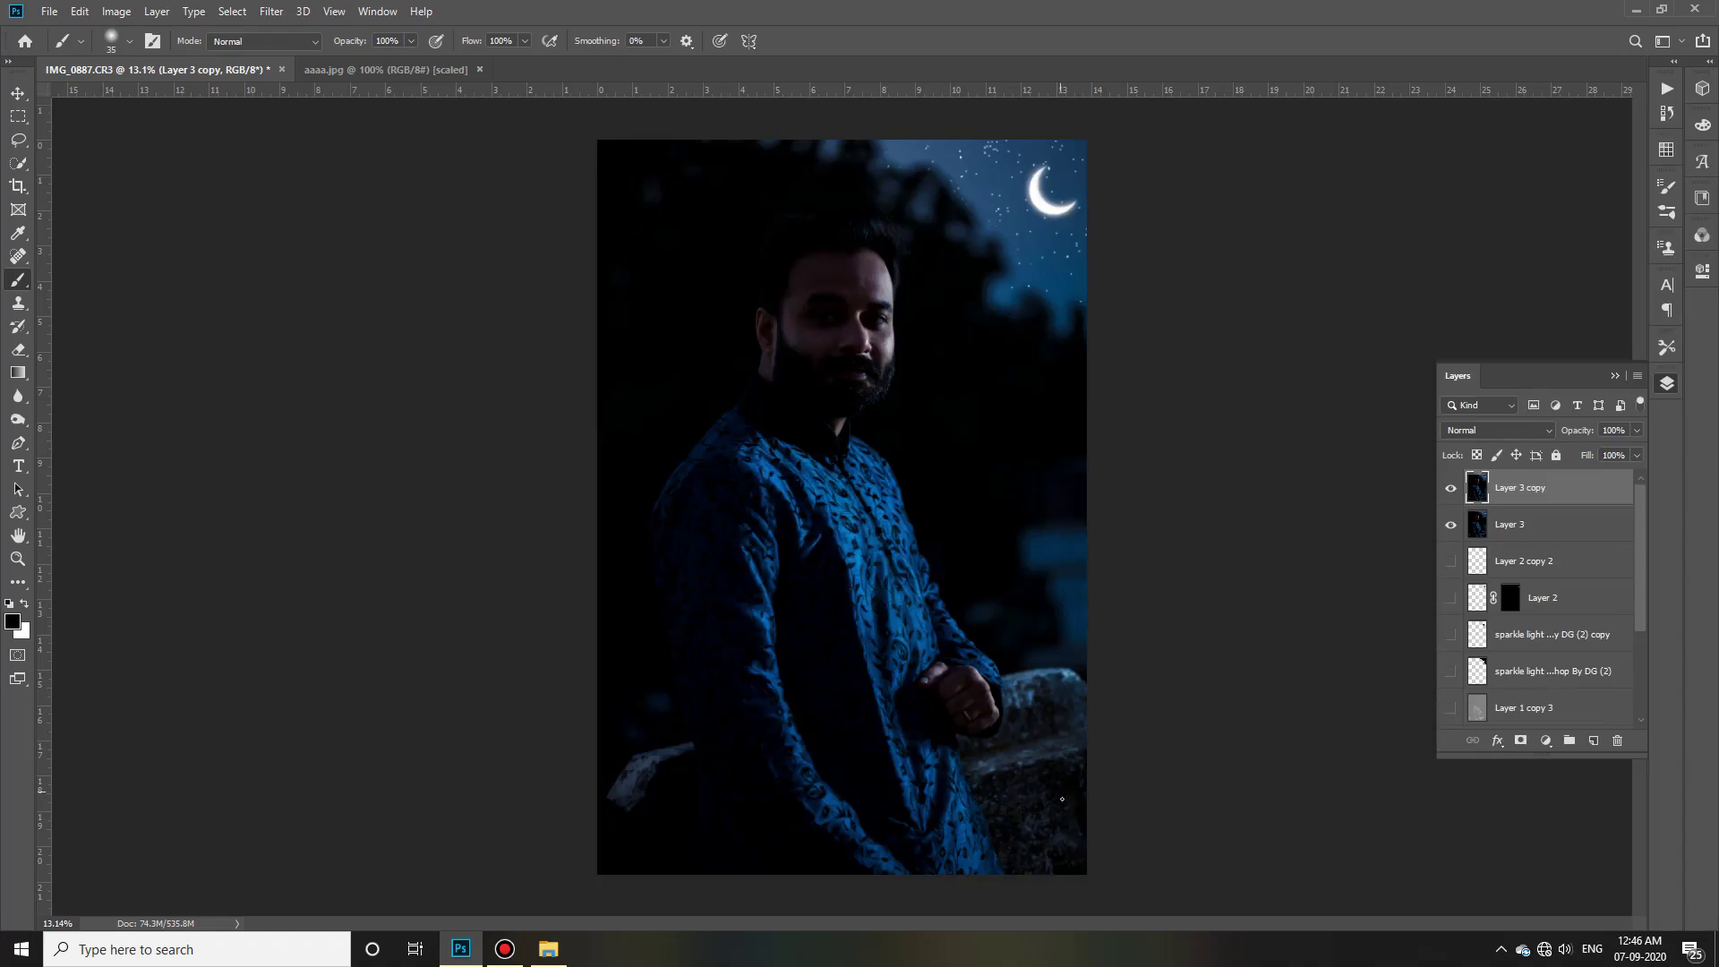
{"action": "key", "text": "ctrl+minus"}
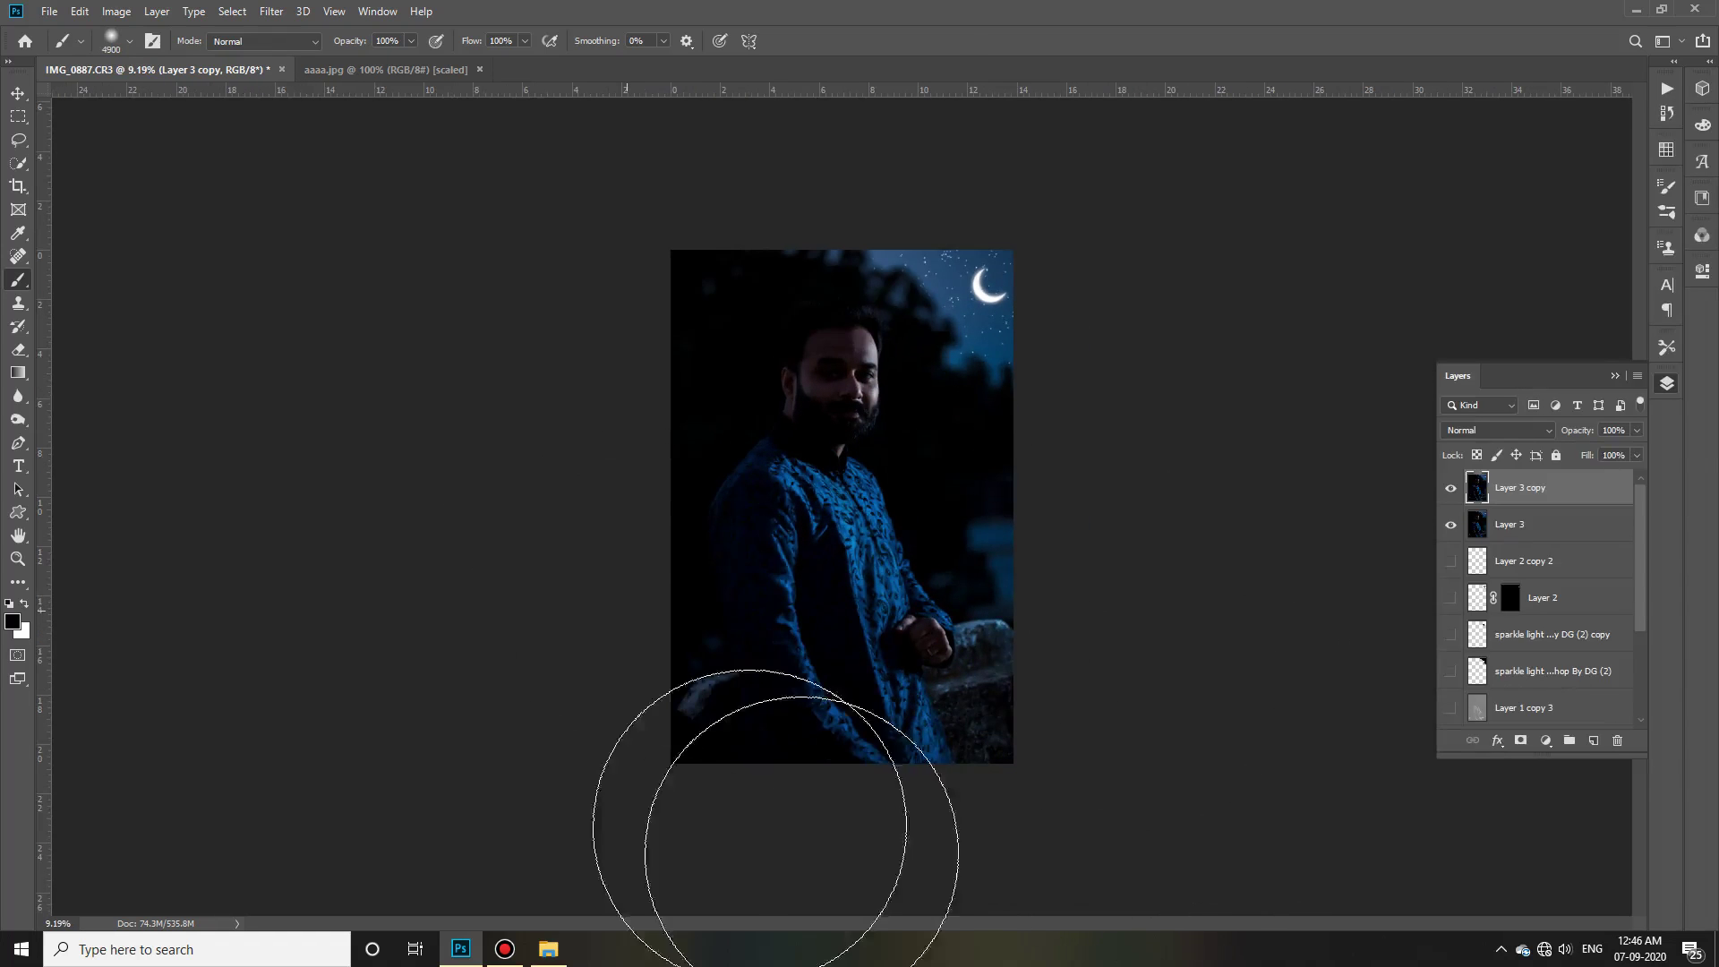
{"action": "key", "text": "ctrl+plus"}
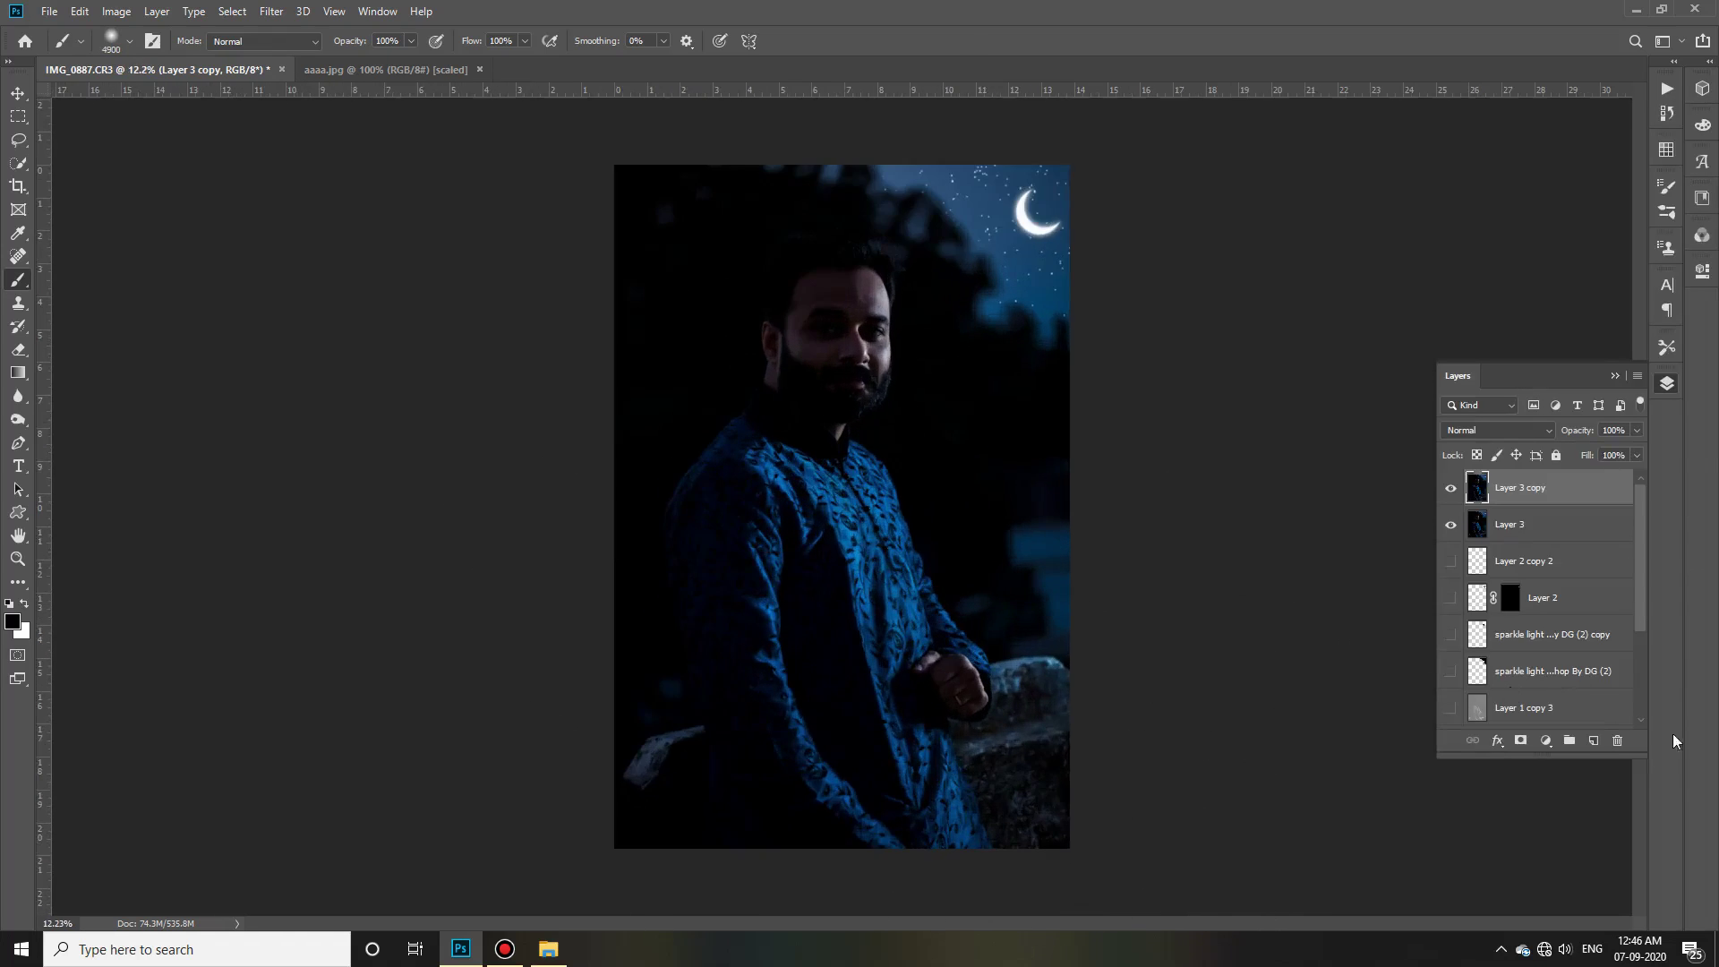
{"action": "key", "text": "ctrl+shift+alt+n"}
{"action": "key", "text": "bracketleft"}
{"action": "key", "text": "bracketleft"}
{"action": "key", "text": "bracketleft"}
{"action": "key", "text": "ctrl+minus"}
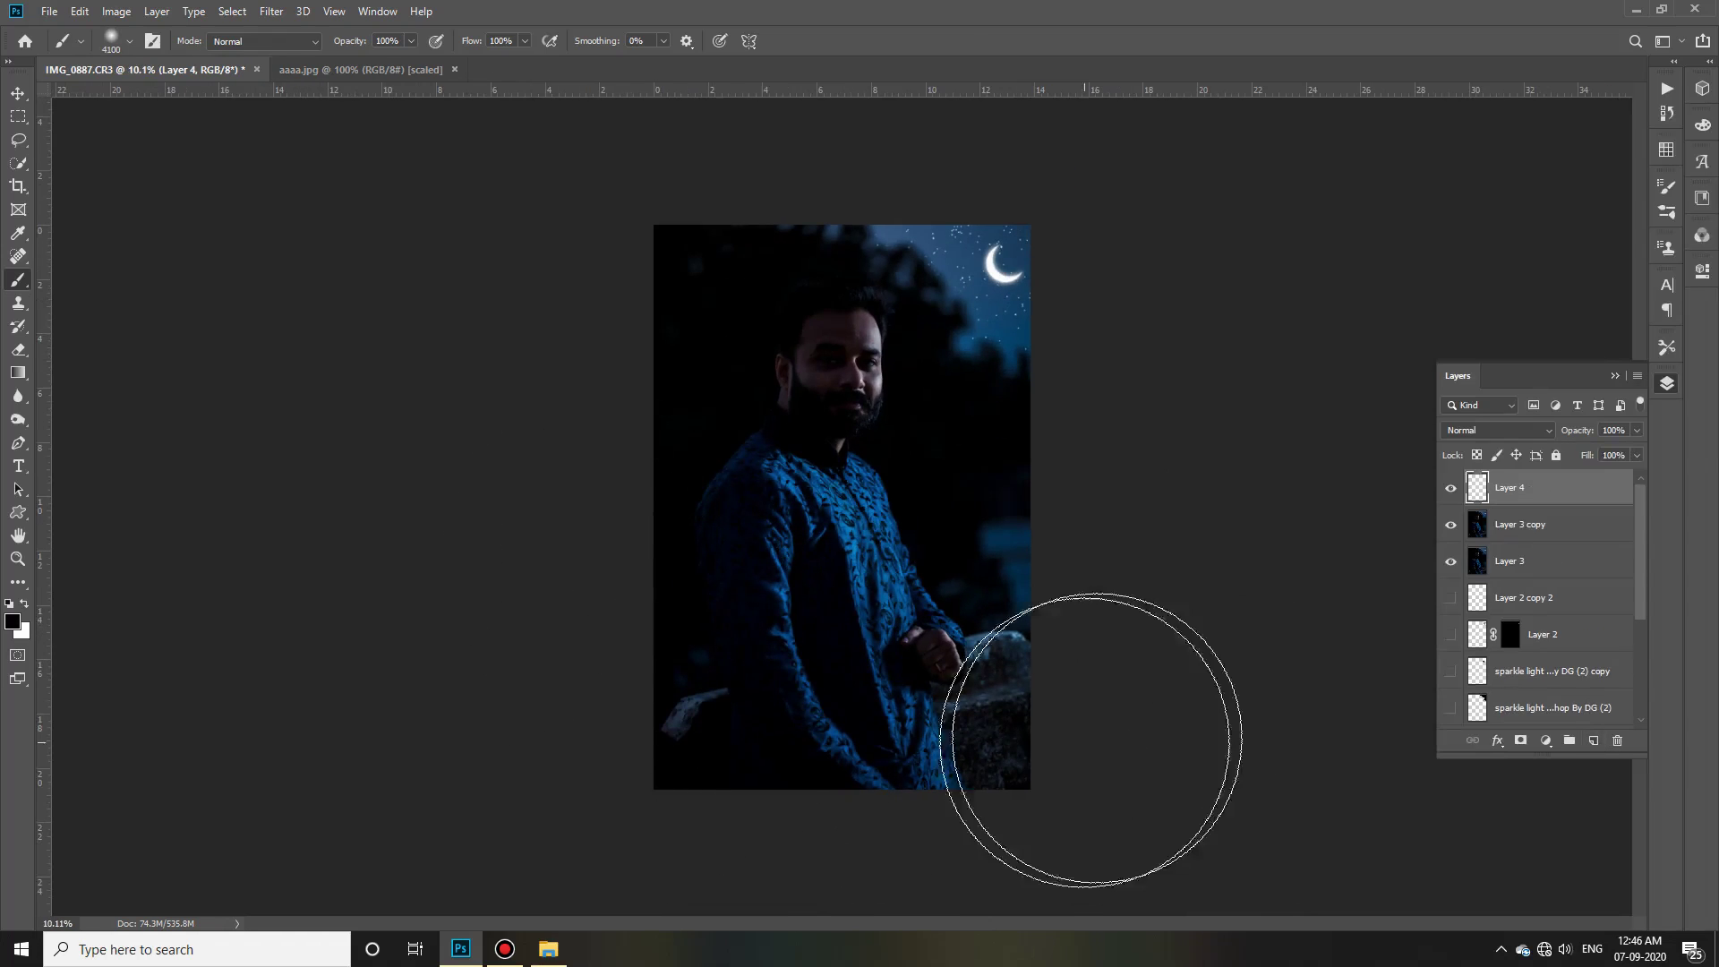
{"action": "type", "text": "35"}
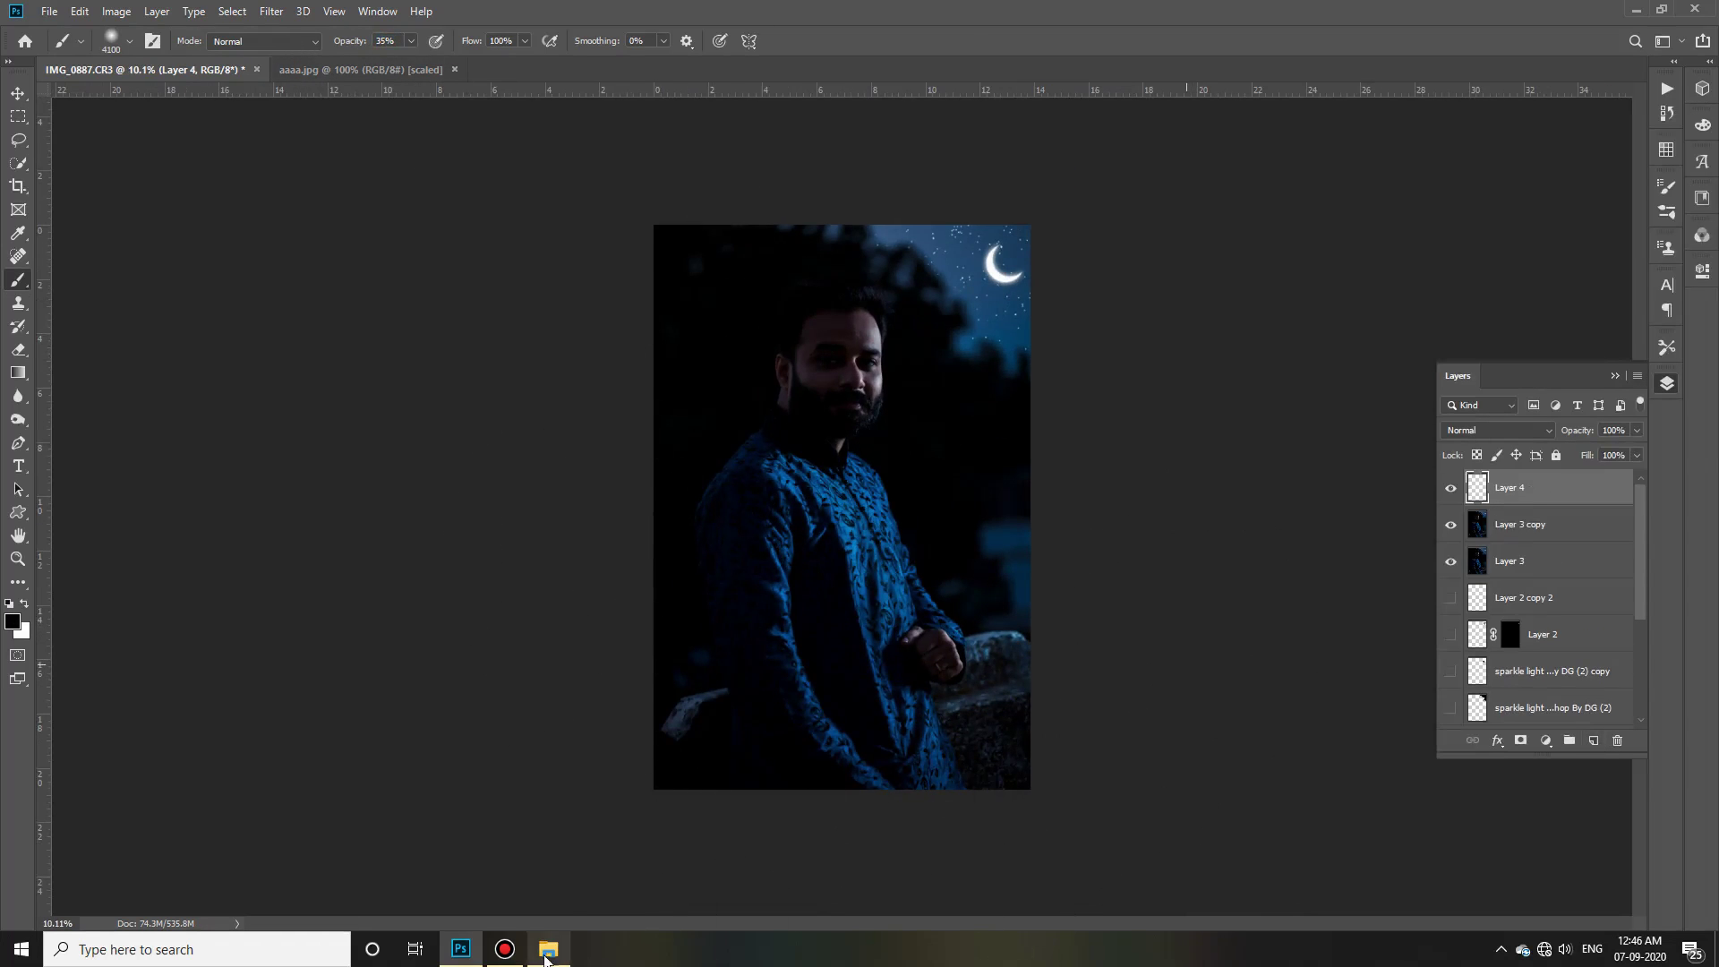
{"action": "left_click", "coordinate": [1039, 185]}
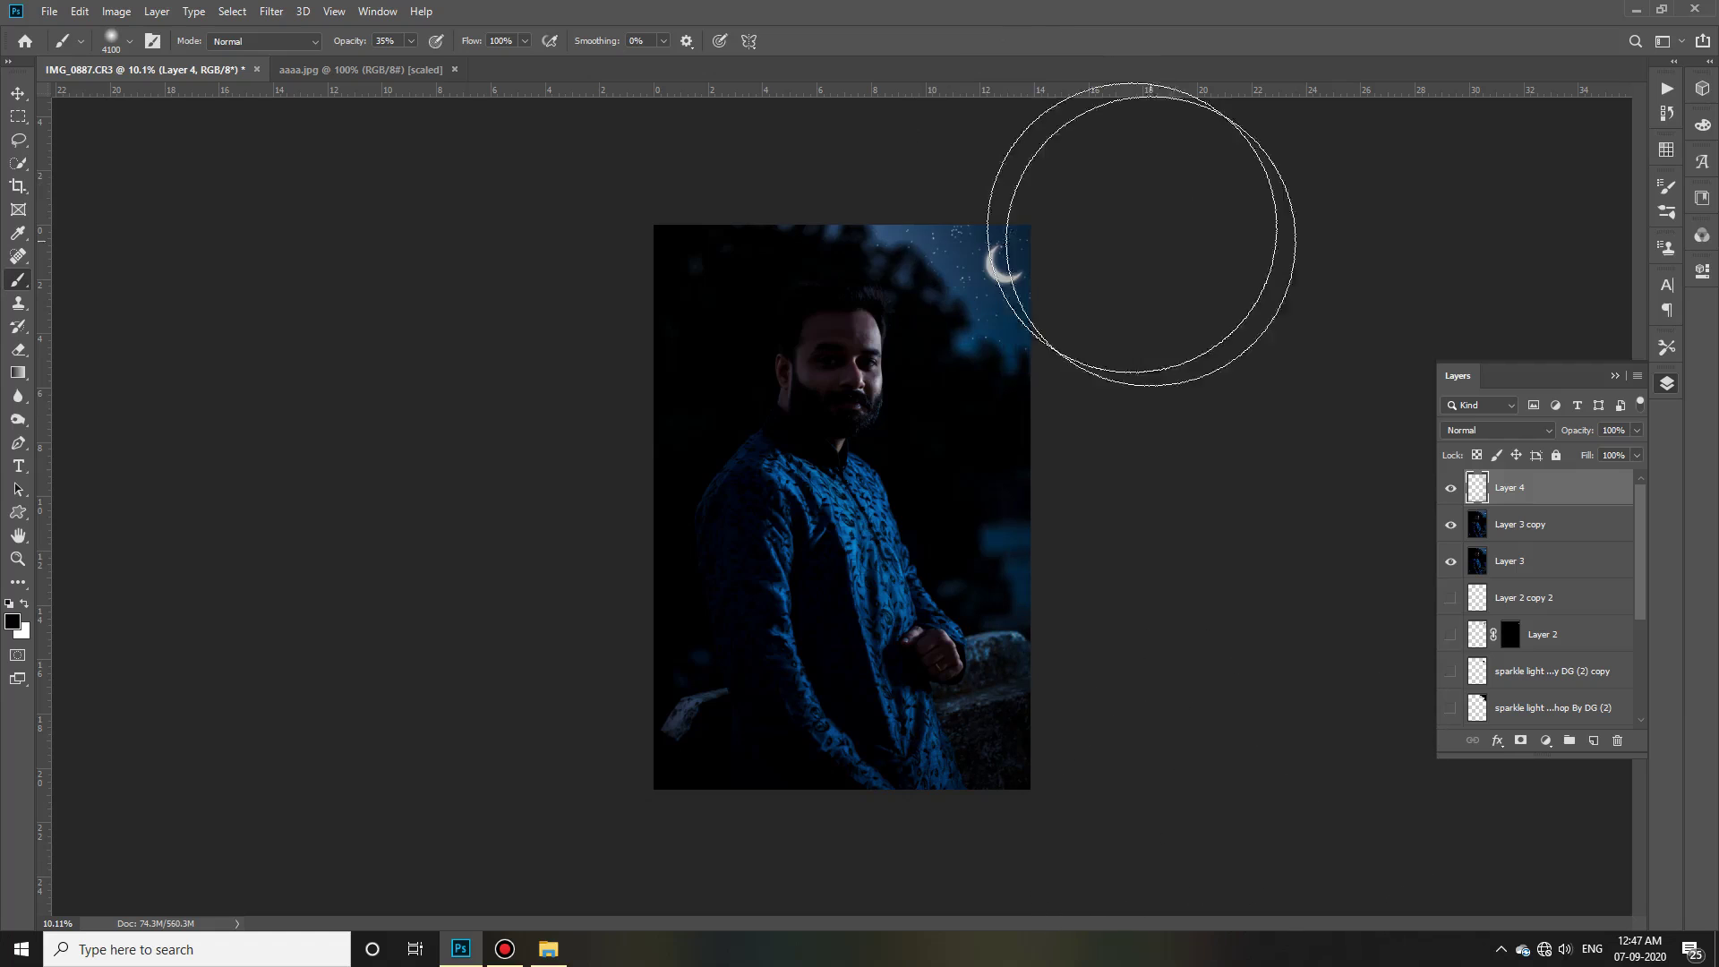
{"action": "key", "text": "ctrl+z"}
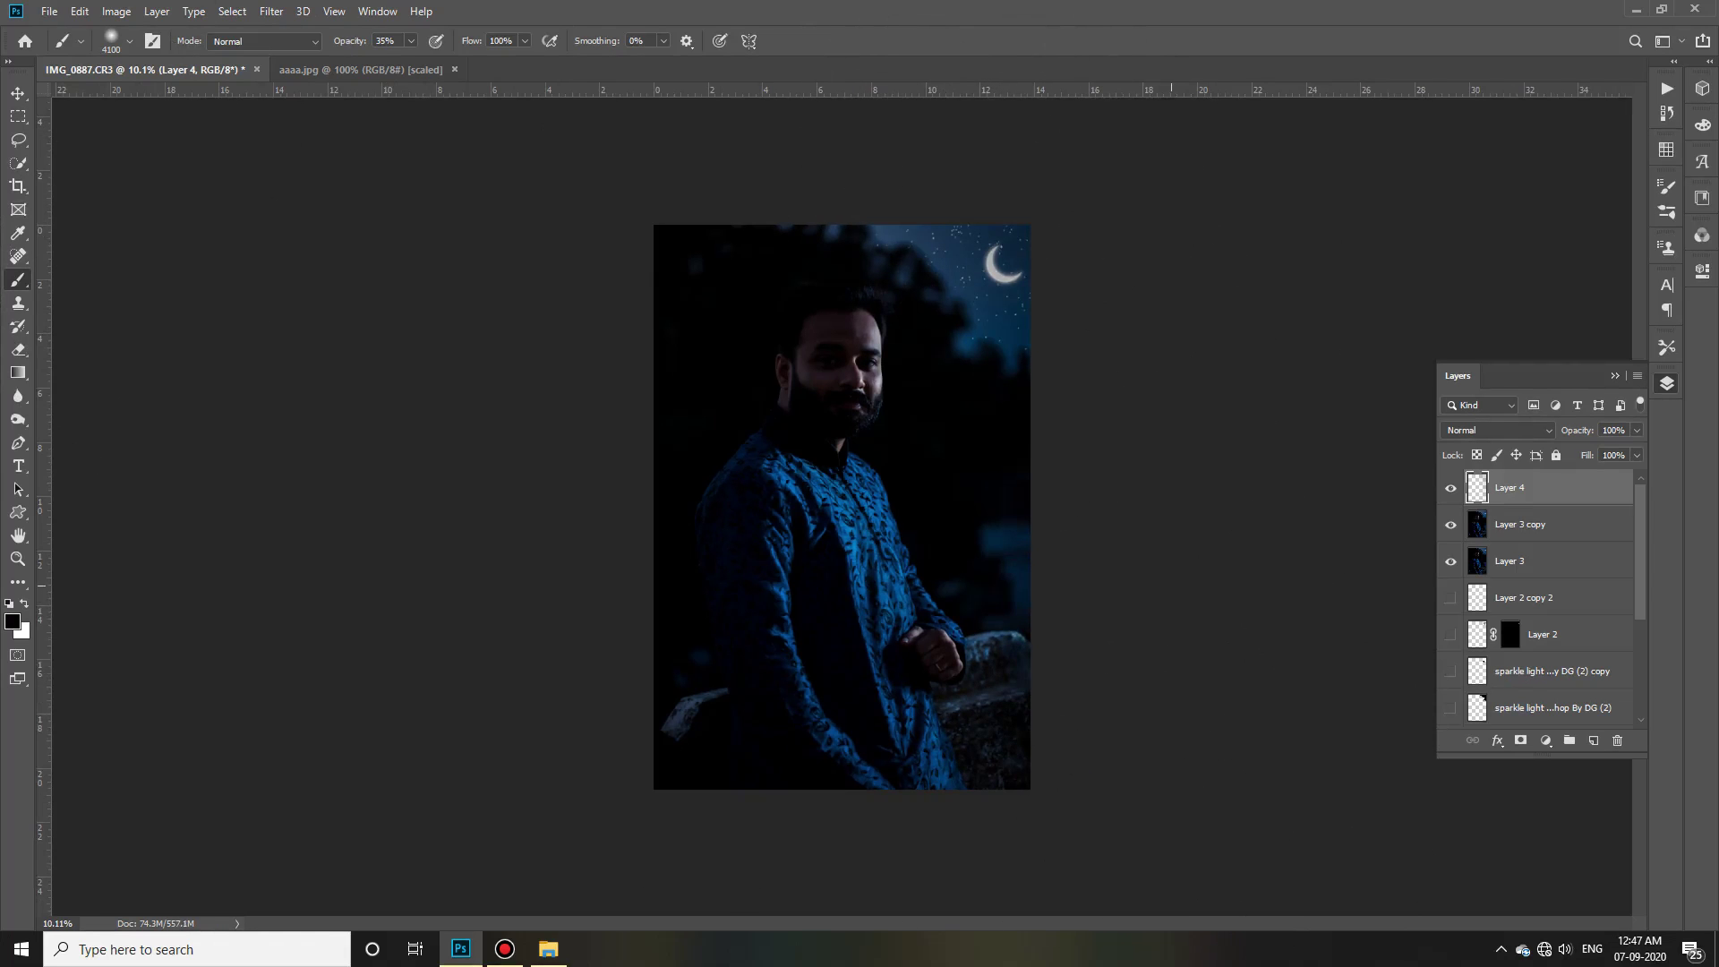
Zoom in and apply a light Gaussian Blur to Layer 4.
{"action": "key", "text": "v"}
{"action": "left_click", "coordinate": [1036, 251]}
{"action": "scroll", "coordinate": [1039, 255], "scroll_direction": "up", "scroll_amount": 3}
{"action": "scroll", "coordinate": [1212, 268], "scroll_direction": "down", "scroll_amount": 1}
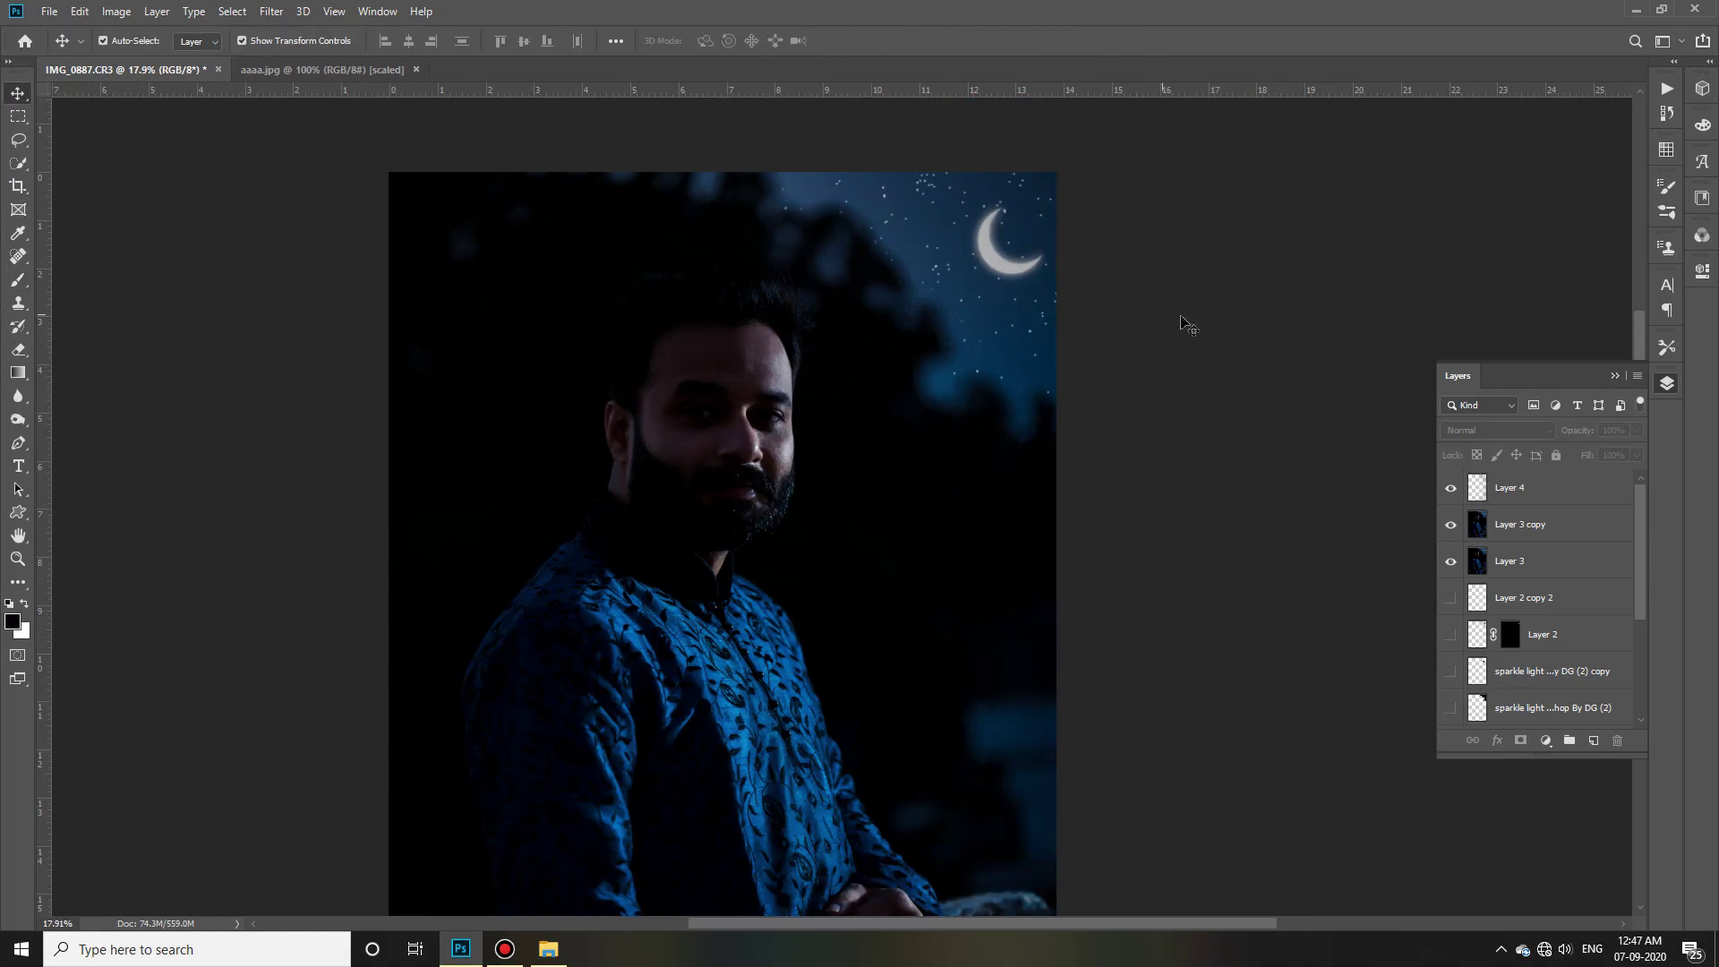
{"action": "key", "text": "alt+period"}
{"action": "left_click", "coordinate": [271, 10]}
{"action": "mouse_move", "coordinate": [281, 215]}
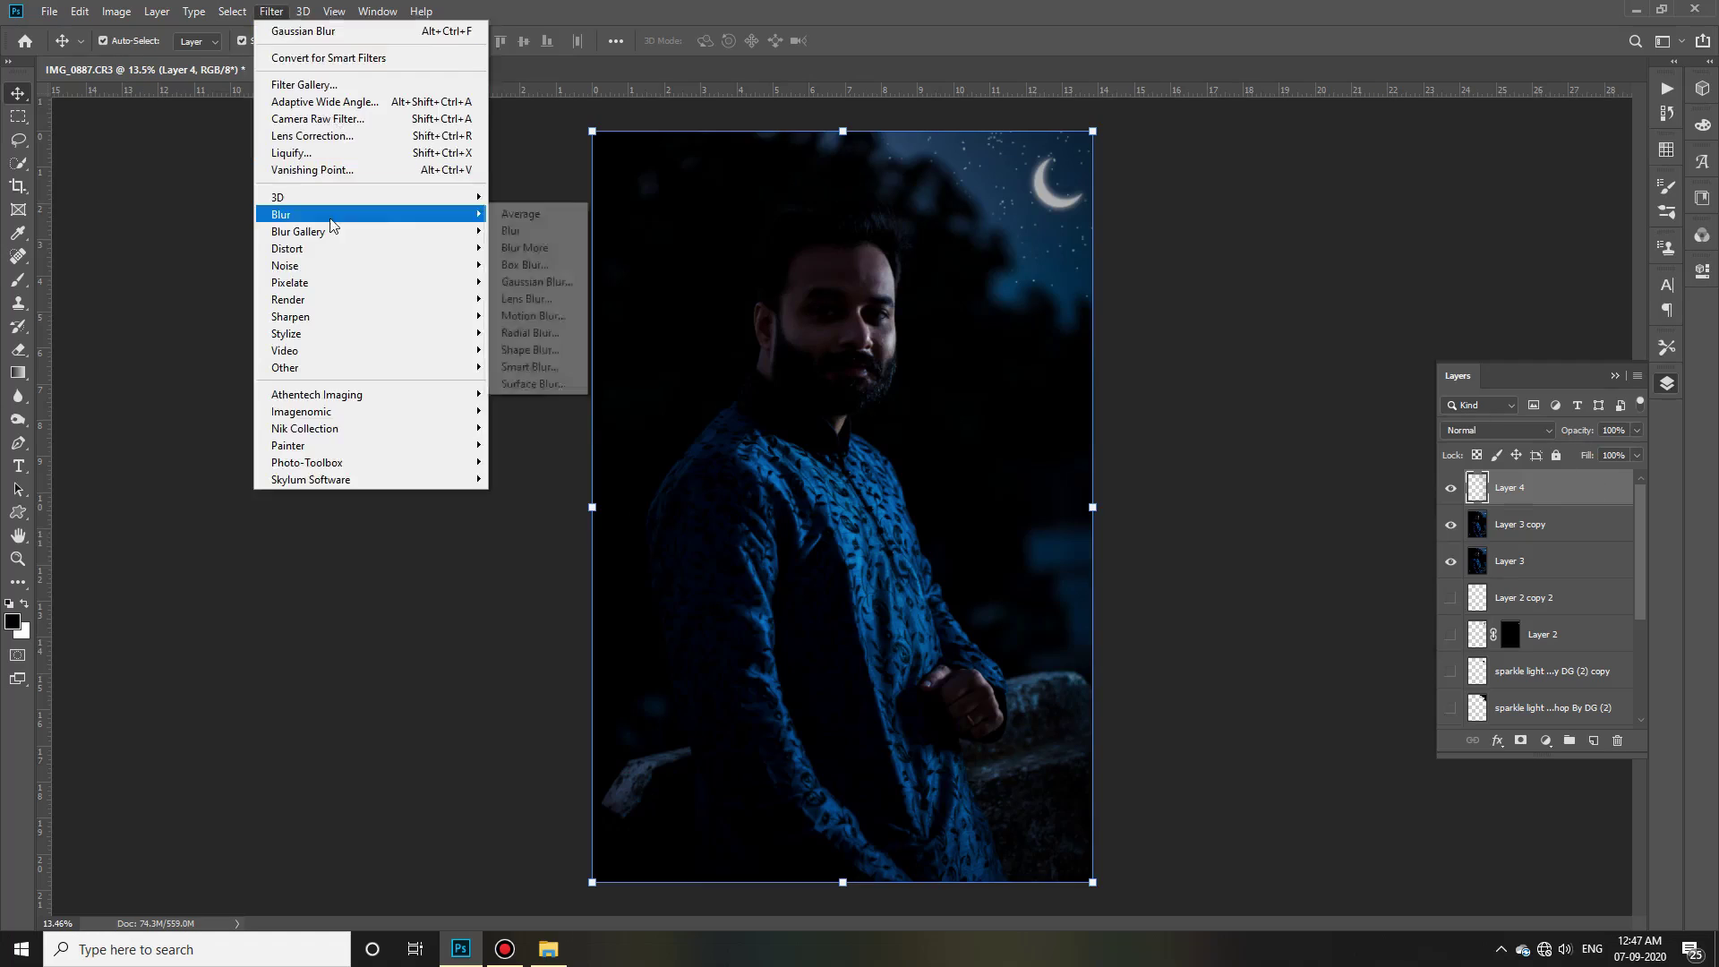
{"action": "left_click", "coordinate": [538, 280]}
{"action": "key", "text": "Return"}
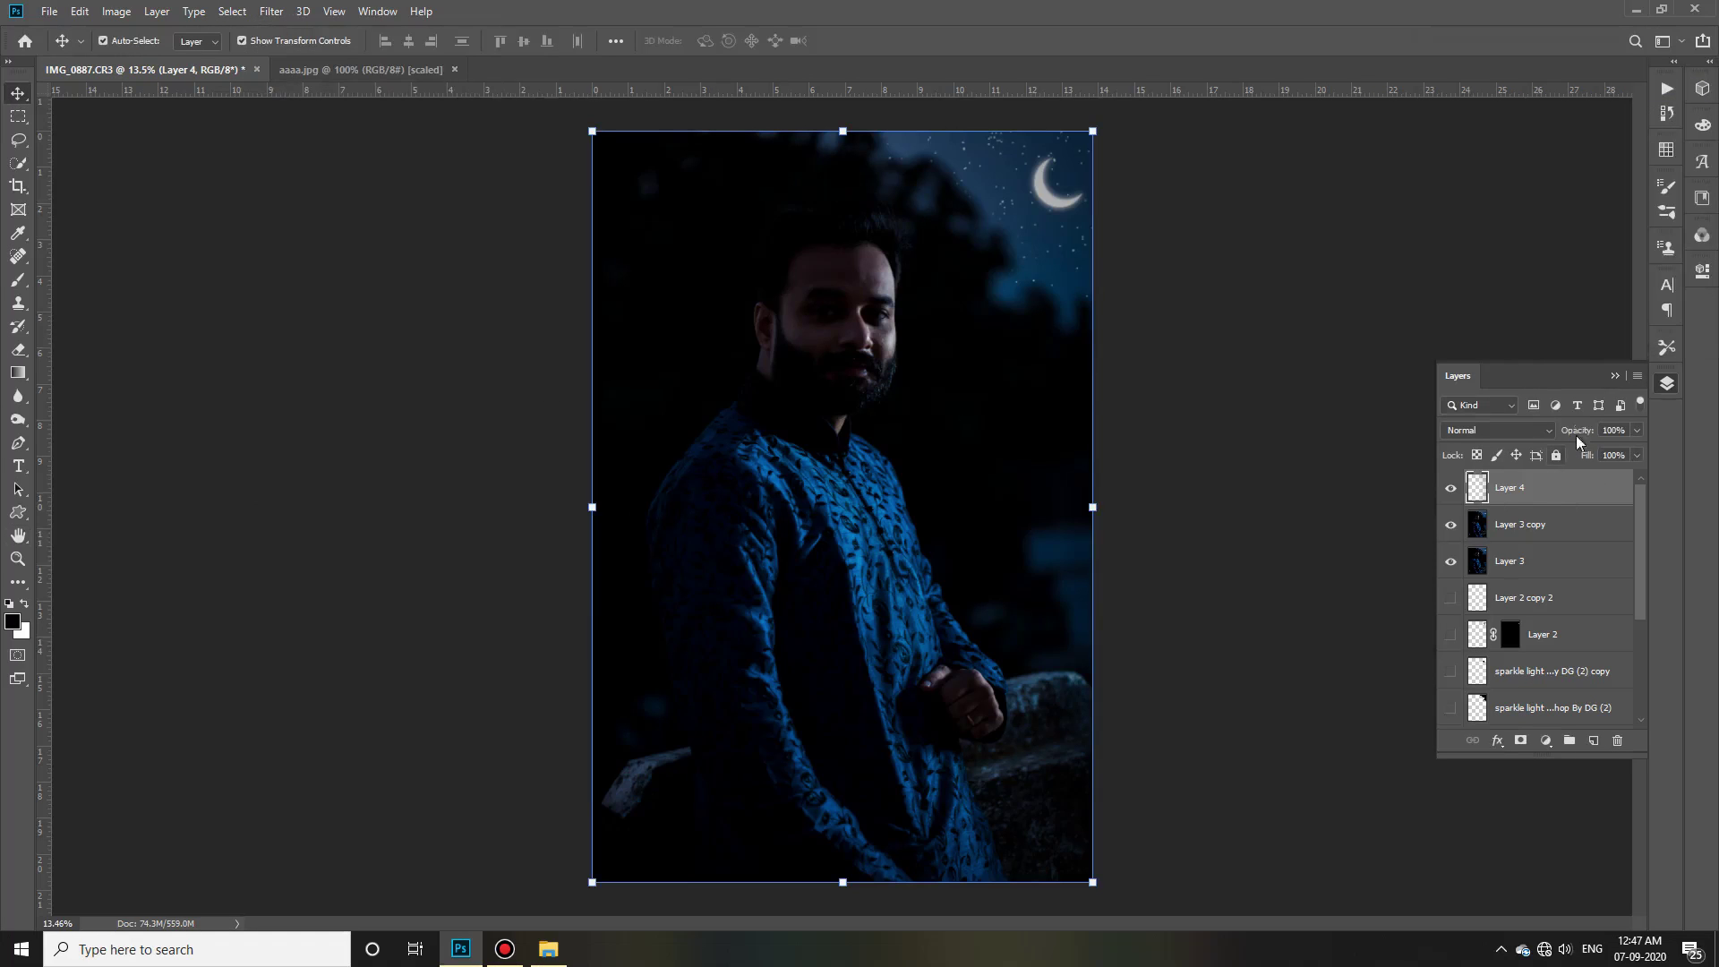
Deselect Layer 4 and inspect the blurred result.
{"action": "left_click", "coordinate": [1271, 576]}
{"action": "scroll", "coordinate": [1270, 576], "scroll_direction": "down", "scroll_amount": 2}
{"action": "scroll", "coordinate": [1308, 388], "scroll_direction": "up", "scroll_amount": 2}
{"action": "scroll", "coordinate": [1308, 388], "scroll_direction": "up", "scroll_amount": 3}
{"action": "scroll", "coordinate": [1197, 500], "scroll_direction": "down", "scroll_amount": 3}
{"action": "scroll", "coordinate": [1197, 499], "scroll_direction": "down", "scroll_amount": 1}
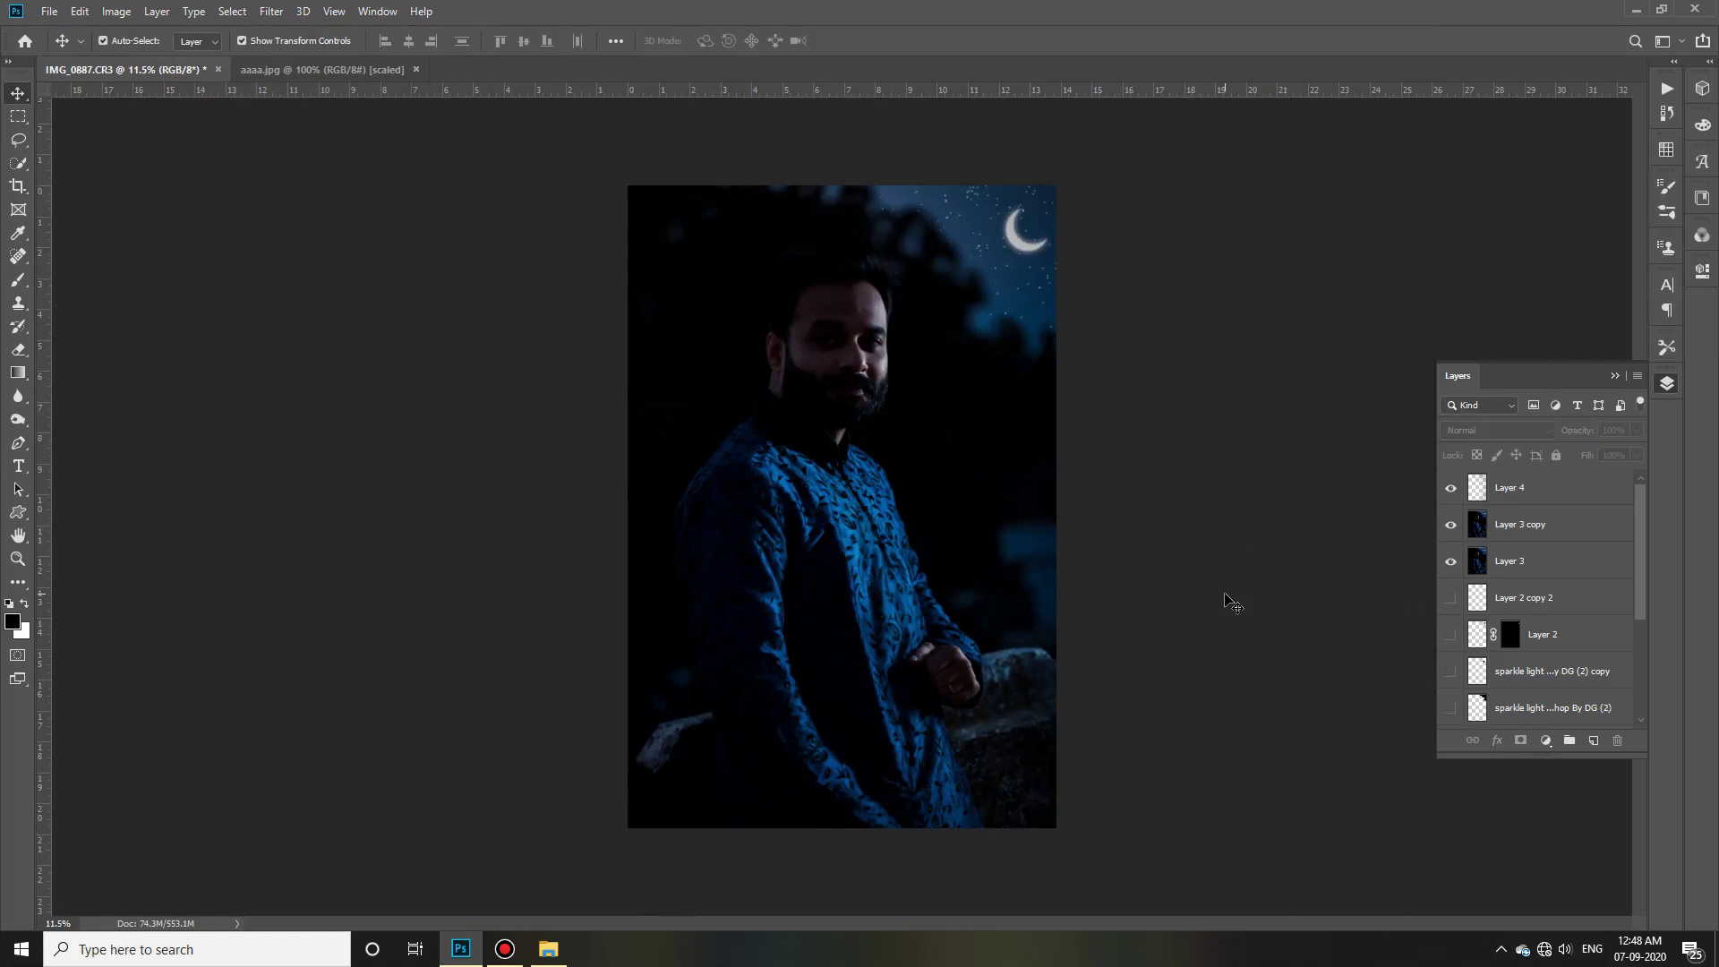
{"action": "scroll", "coordinate": [1232, 603], "scroll_direction": "down", "scroll_amount": 3}
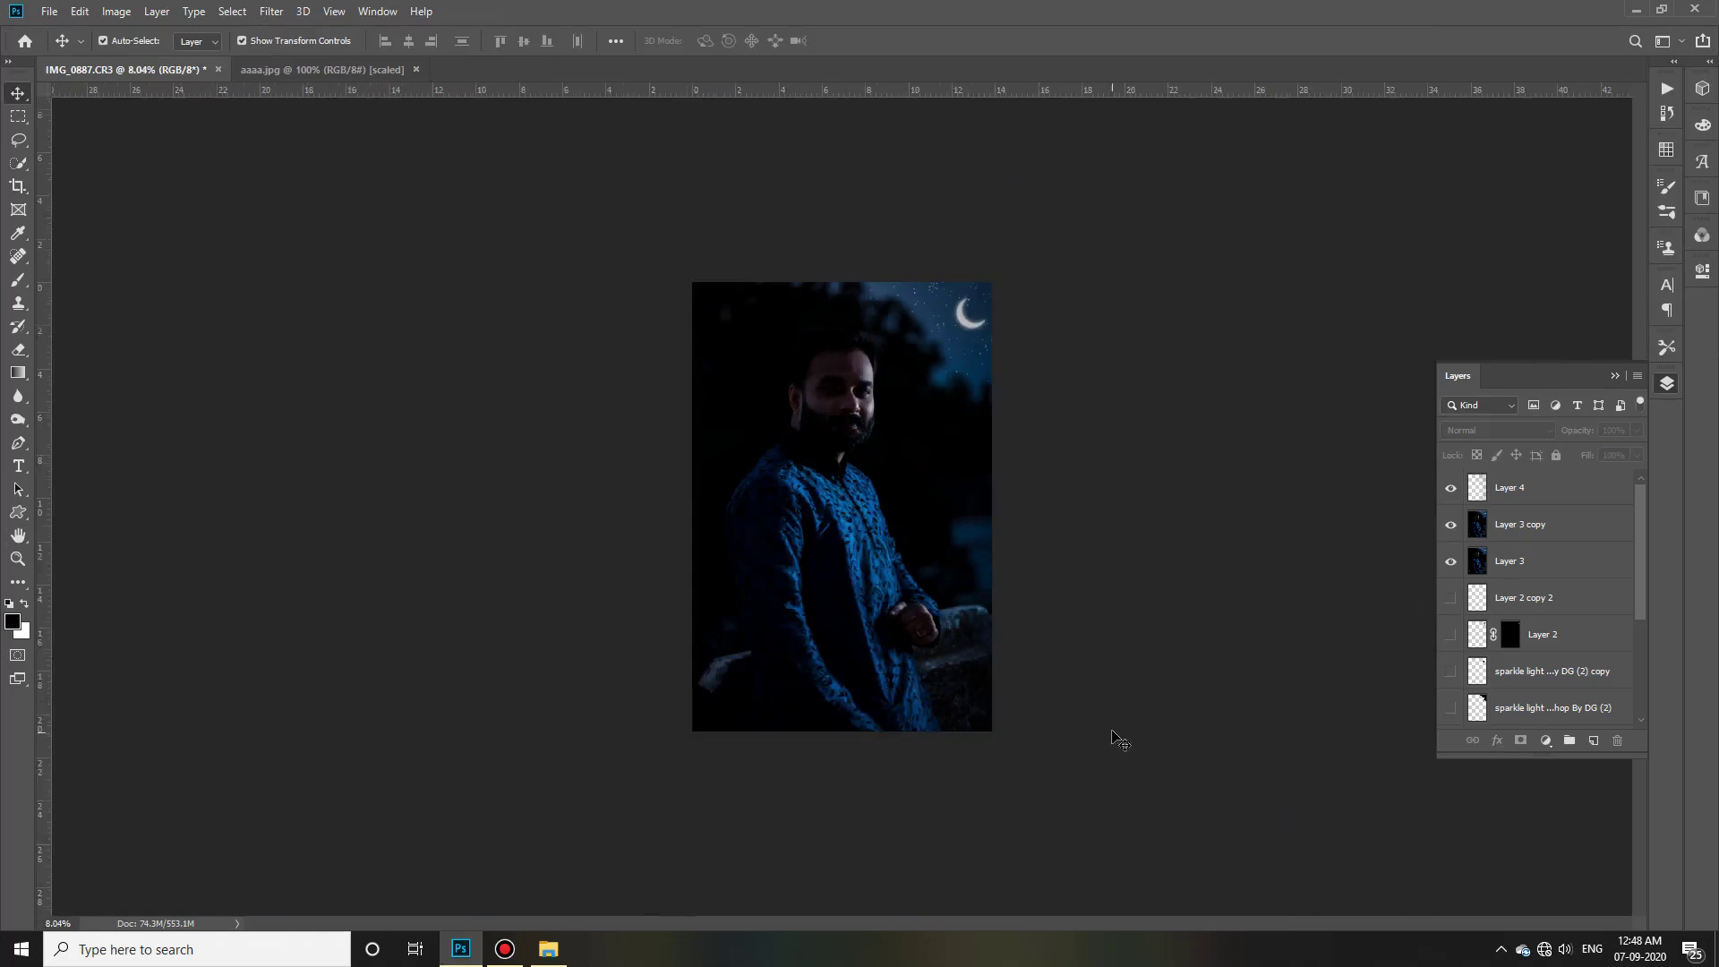
{"action": "scroll", "coordinate": [1120, 741], "scroll_direction": "up", "scroll_amount": 5}
{"action": "scroll", "coordinate": [1132, 756], "scroll_direction": "down", "scroll_amount": 3}
{"action": "scroll", "coordinate": [1205, 749], "scroll_direction": "down", "scroll_amount": 2}
Check Image Size in inches: 13.867 × 20.8 in at 300 ppi.
{"action": "left_click", "coordinate": [49, 11]}
{"action": "left_click", "coordinate": [141, 150]}
{"action": "left_click", "coordinate": [1081, 350]}
{"action": "left_click", "coordinate": [1084, 394]}
{"action": "left_click", "coordinate": [57, 18]}
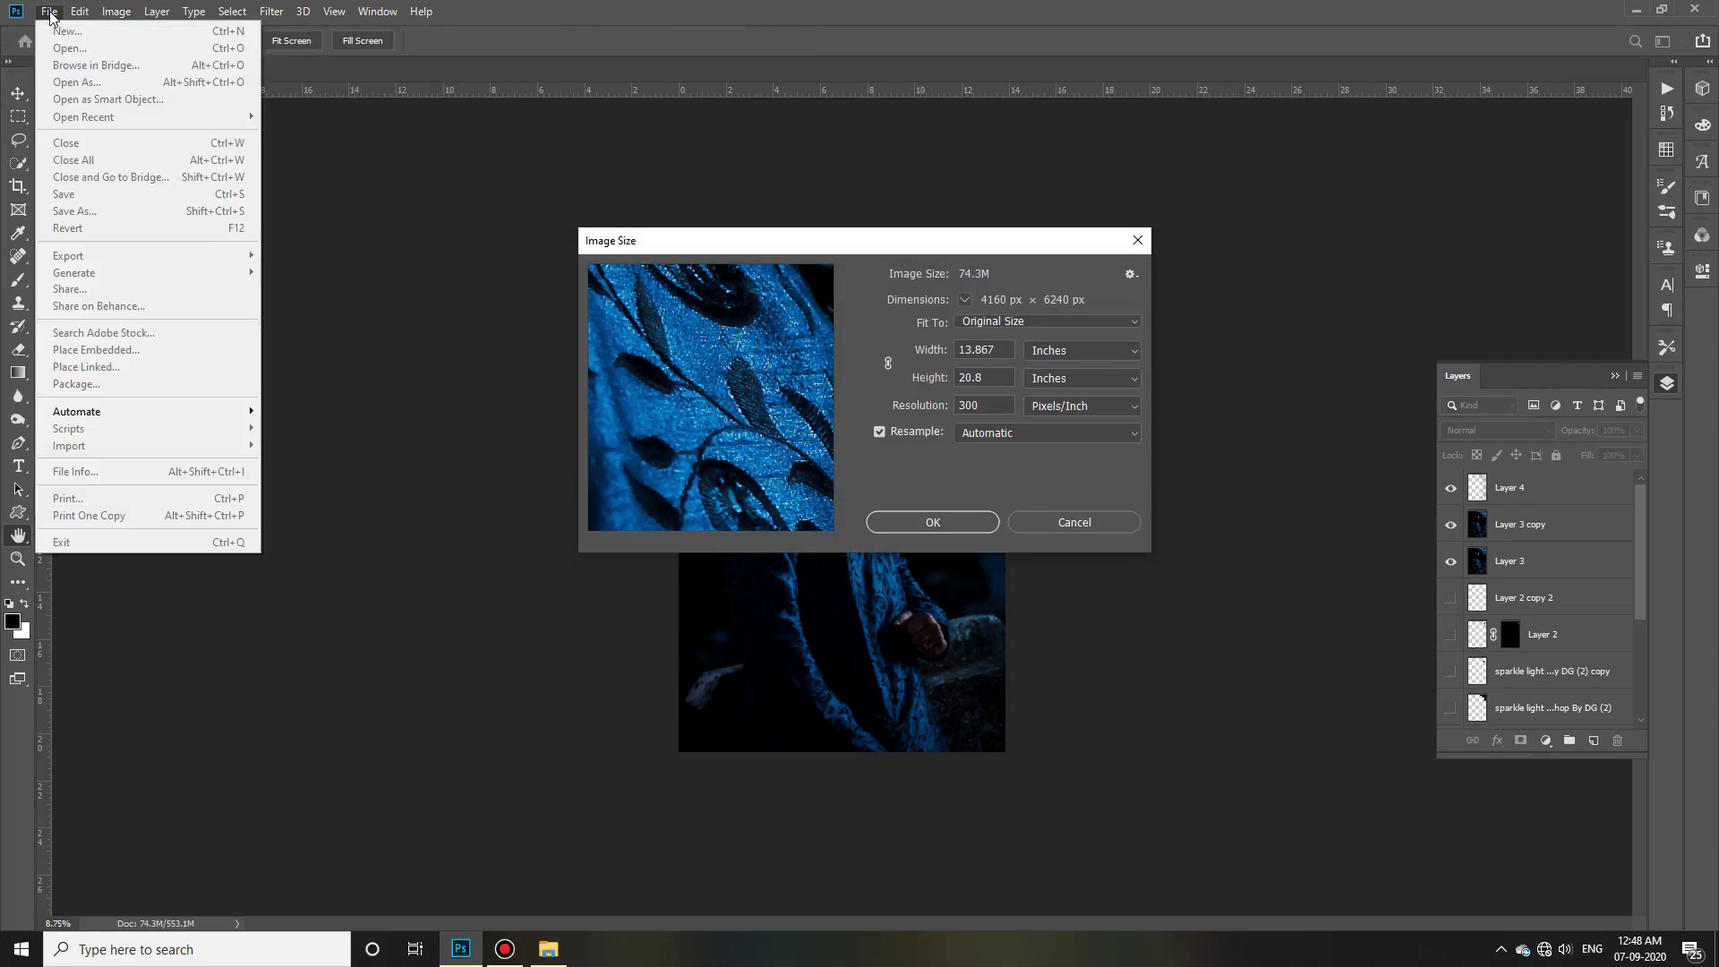
Create a new white 15 × 22.5 inch document at 500 ppi.
{"action": "key", "text": "Escape"}
{"action": "key", "text": "Escape"}
{"action": "key", "text": "v"}
{"action": "key", "text": "ctrl+n"}
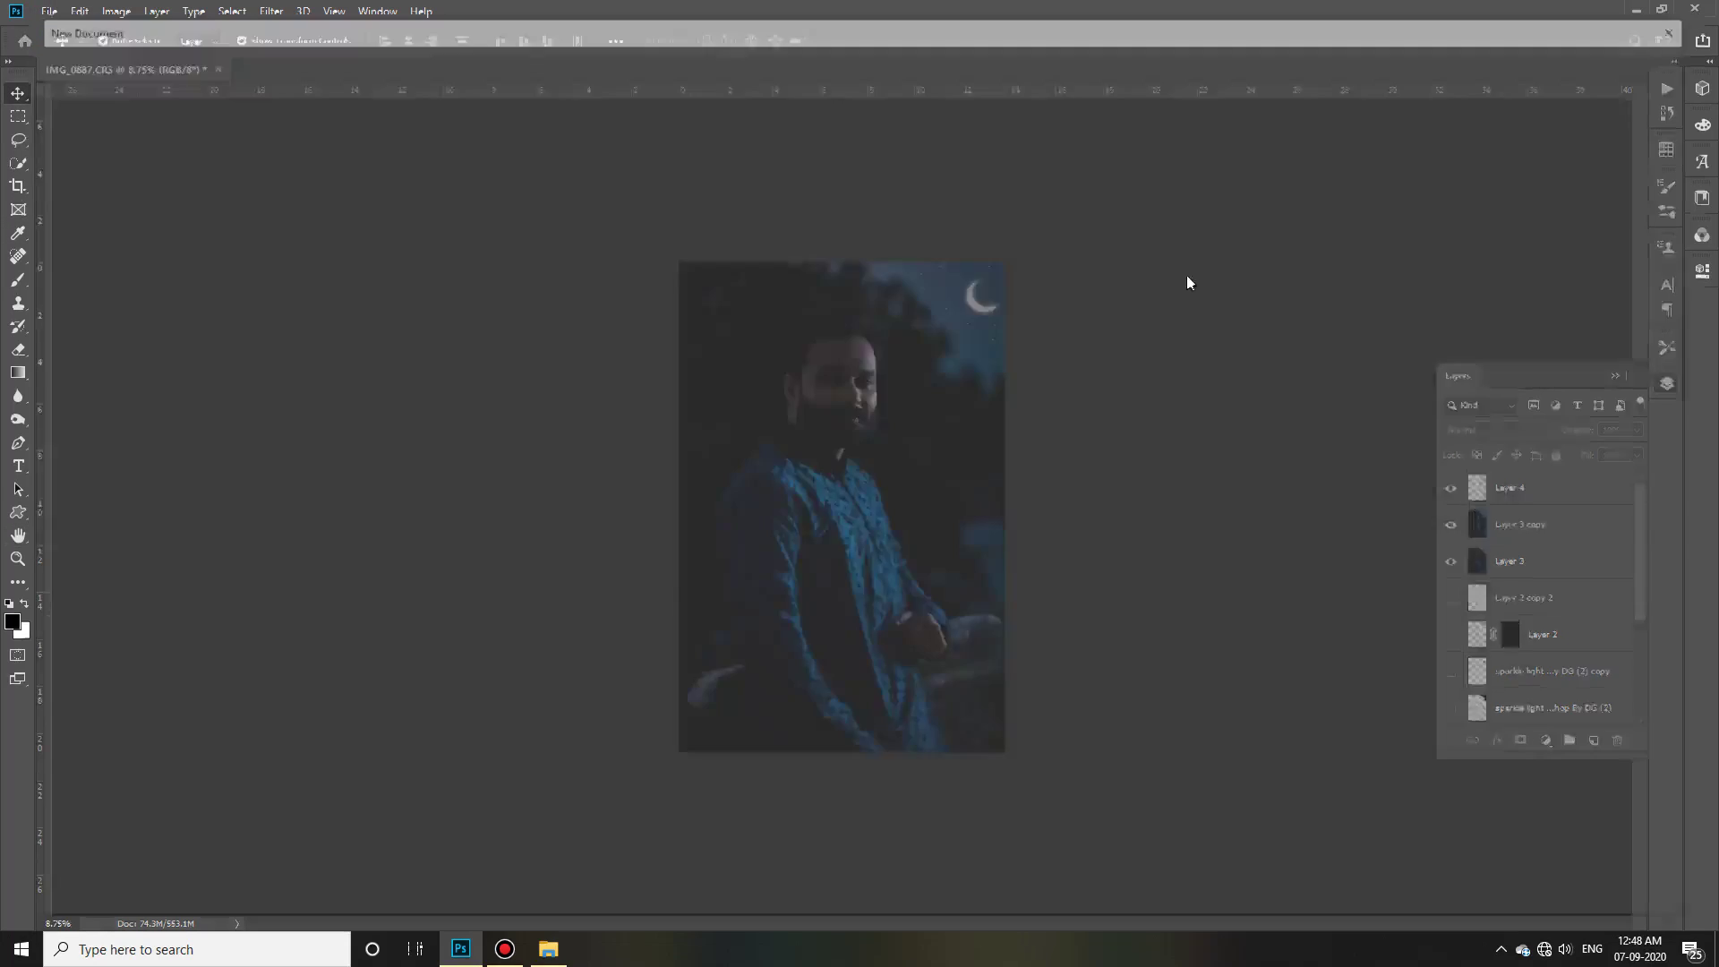
{"action": "left_click", "coordinate": [1599, 186]}
{"action": "left_click", "coordinate": [1553, 257]}
{"action": "key", "text": "Tab"}
{"action": "type", "text": "22.5"}
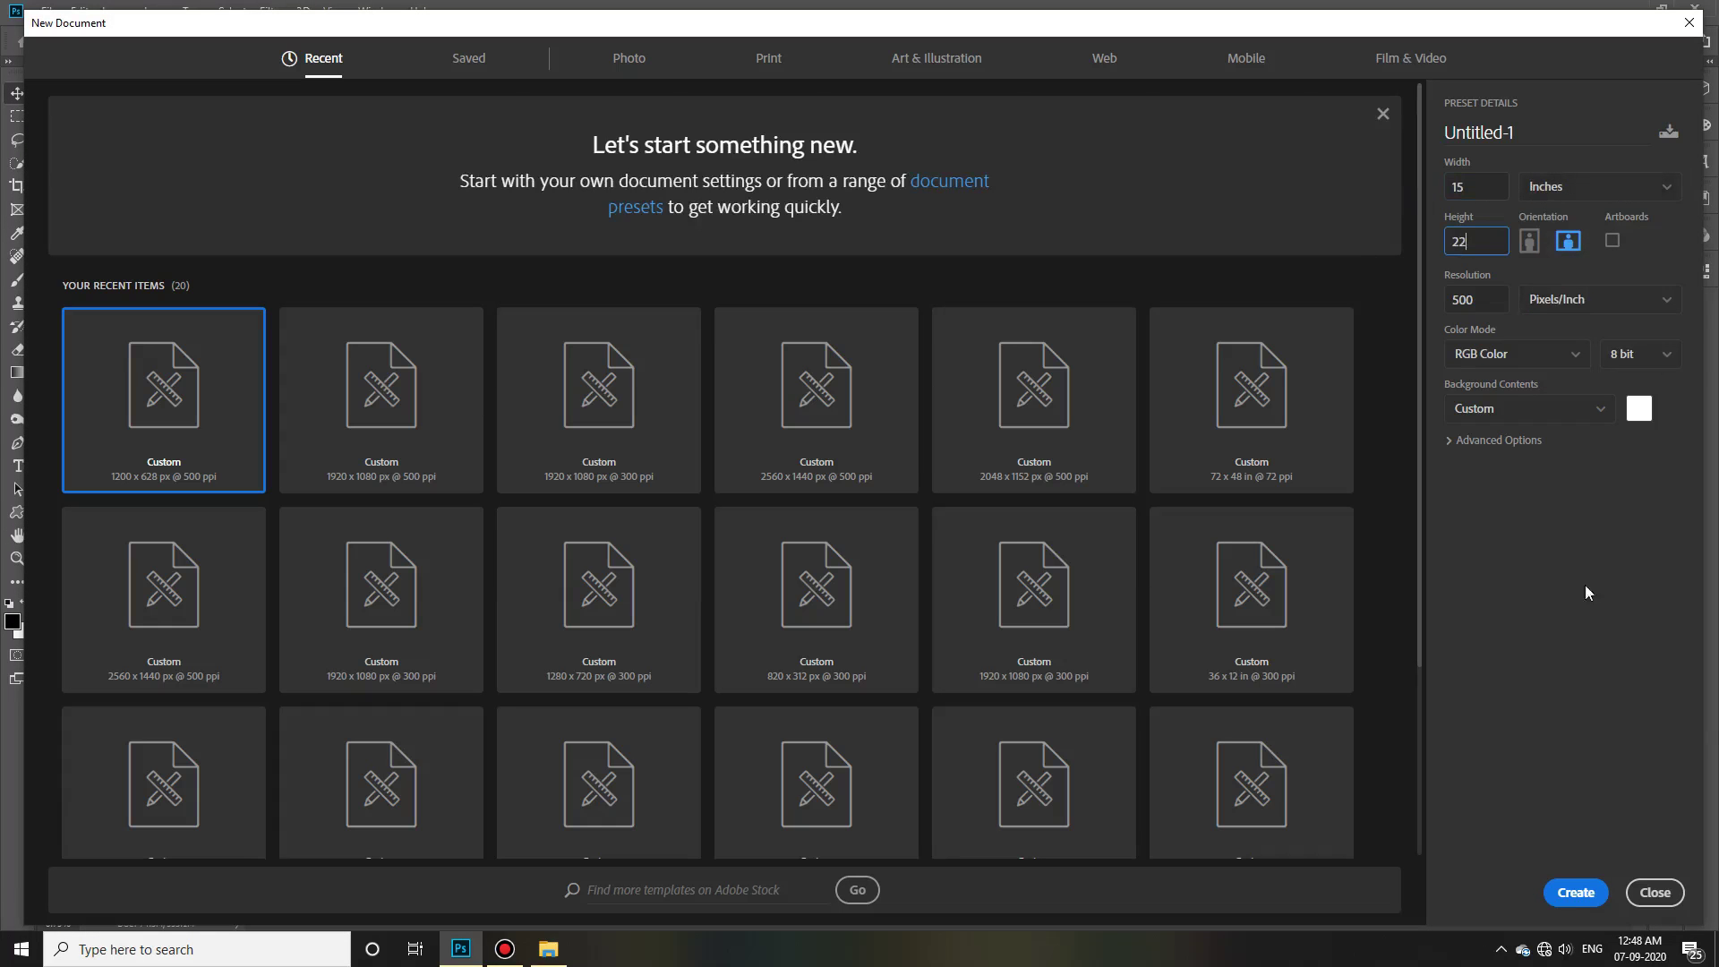
{"action": "key", "text": "Return"}
Stamp the portrait's visible layers, drag it into Untitled-1 and enlarge it to nearly fill the page.
{"action": "key", "text": "ctrl+Tab"}
{"action": "key", "text": "ctrl+alt+shift+e"}
{"action": "mouse_move", "coordinate": [1220, 529]}
{"action": "left_mouse_down"}
{"action": "mouse_move", "coordinate": [836, 555]}
{"action": "mouse_move", "coordinate": [836, 511]}
{"action": "left_mouse_up"}
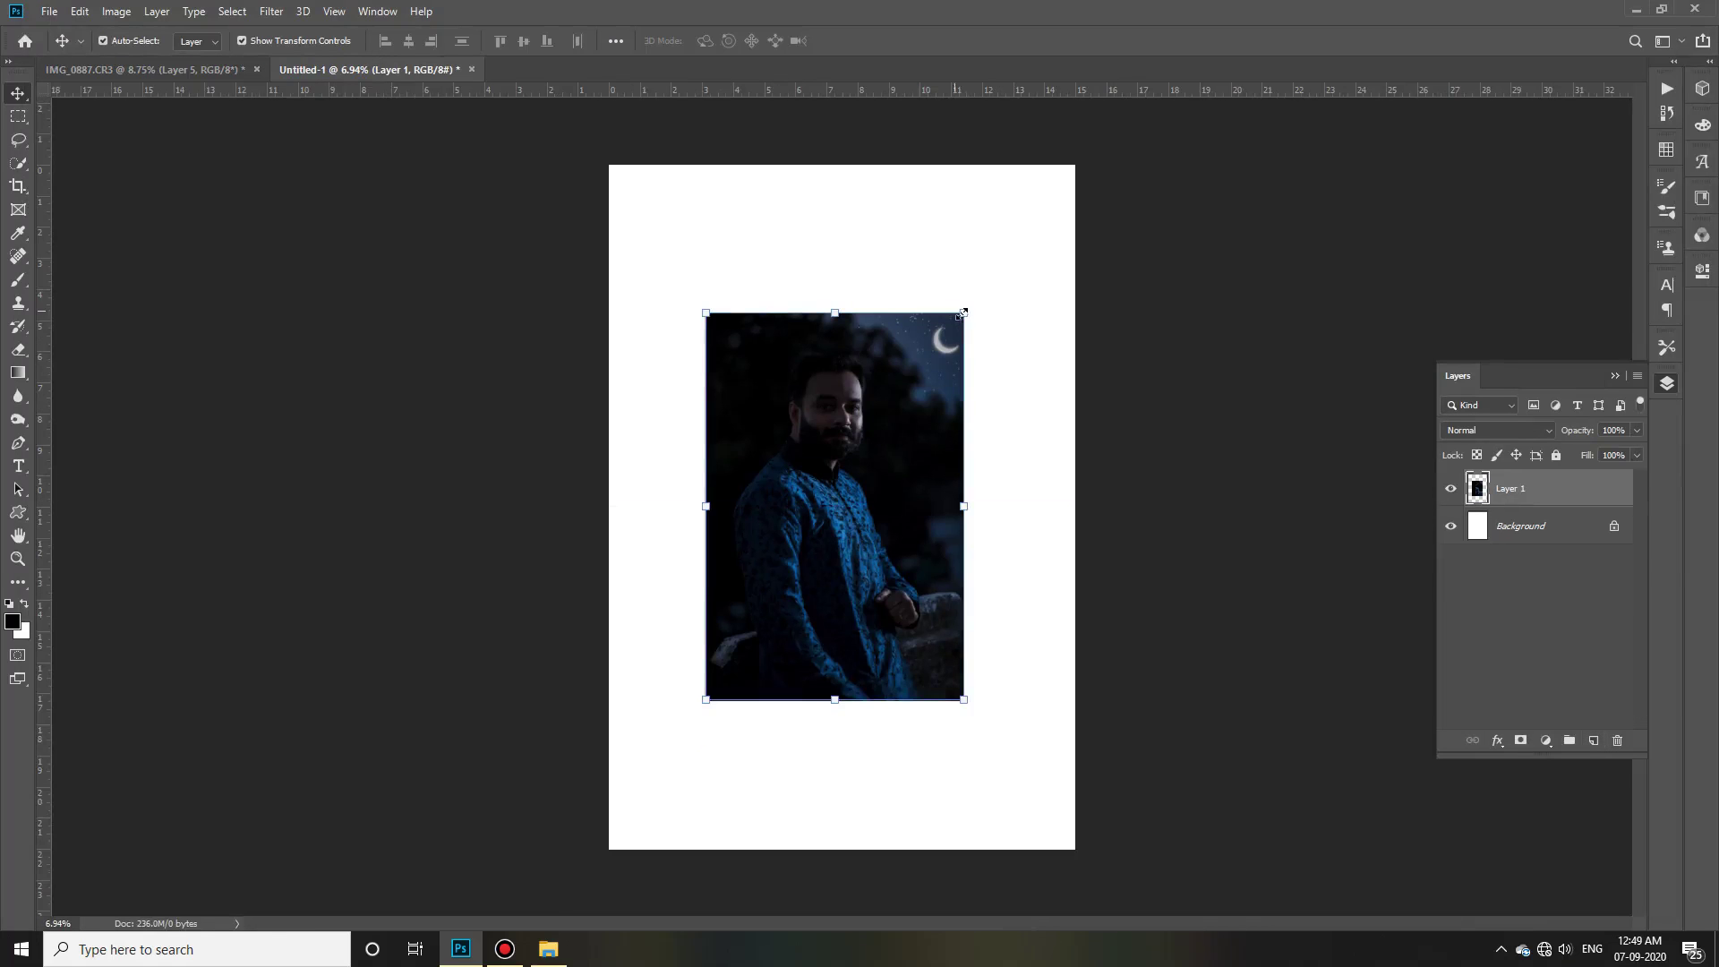
{"action": "left_click_drag", "start_coordinate": [964, 313], "coordinate": [1039, 211]}
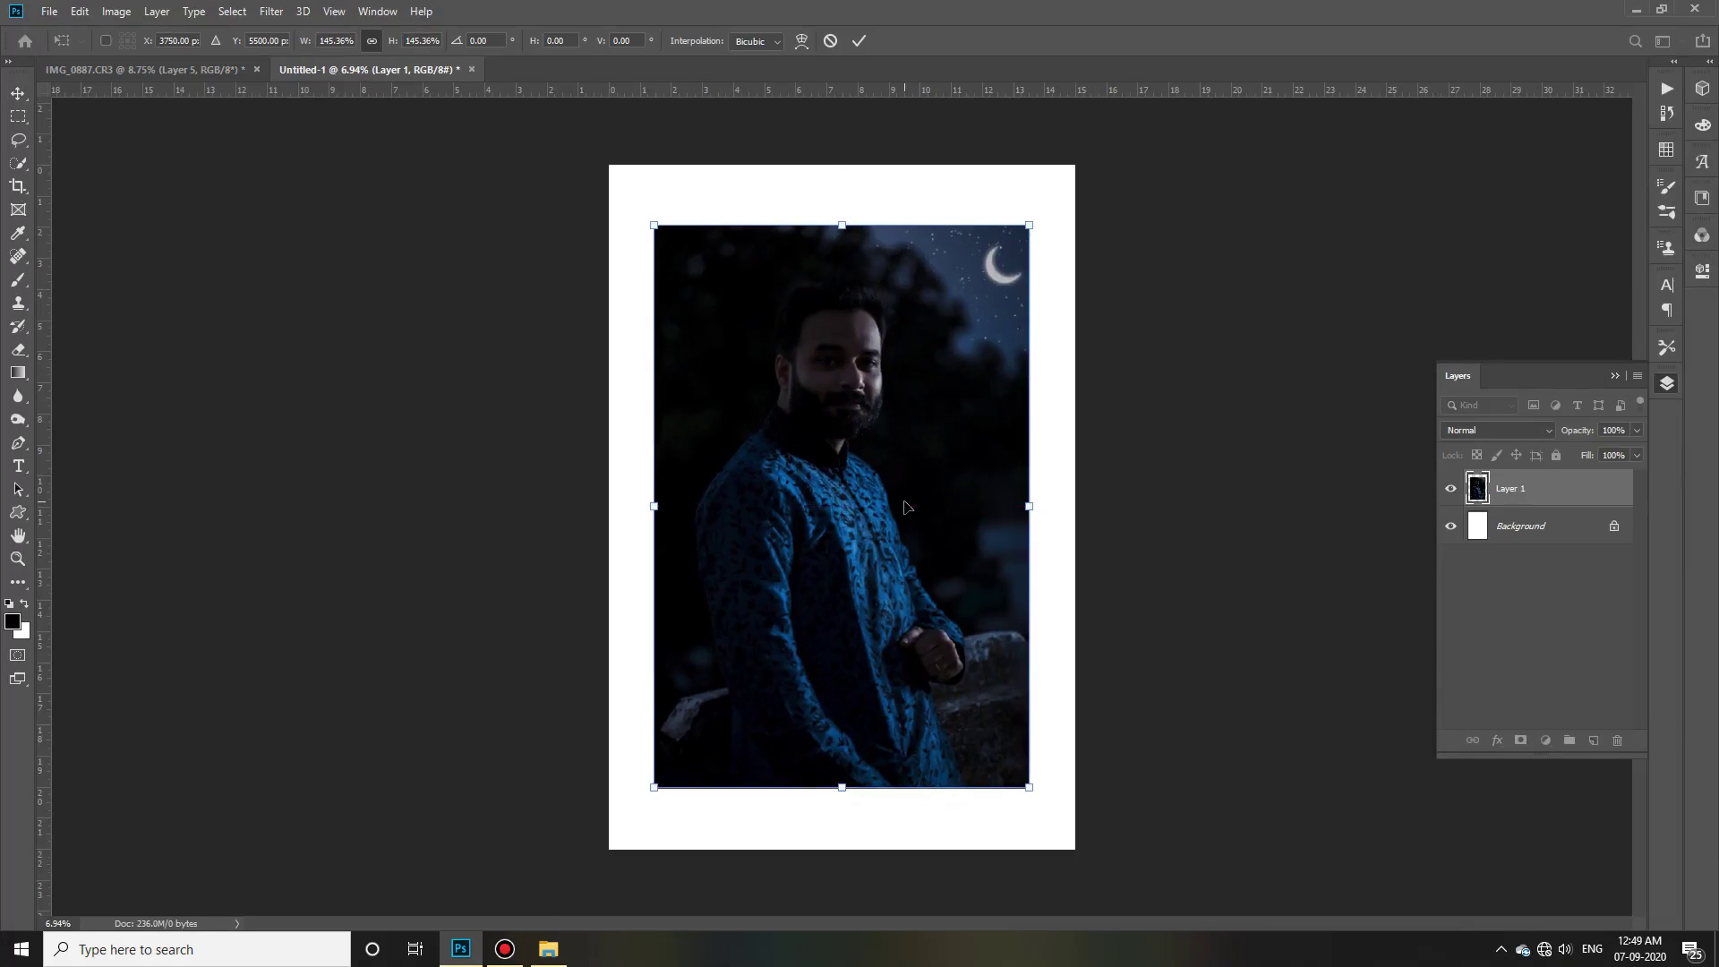
{"action": "left_click_drag", "start_coordinate": [1038, 211], "coordinate": [1044, 202]}
Confirm the portrait's resize and add a drop shadow with more distance, size, spread and 58% opacity.
{"action": "key", "text": "Return"}
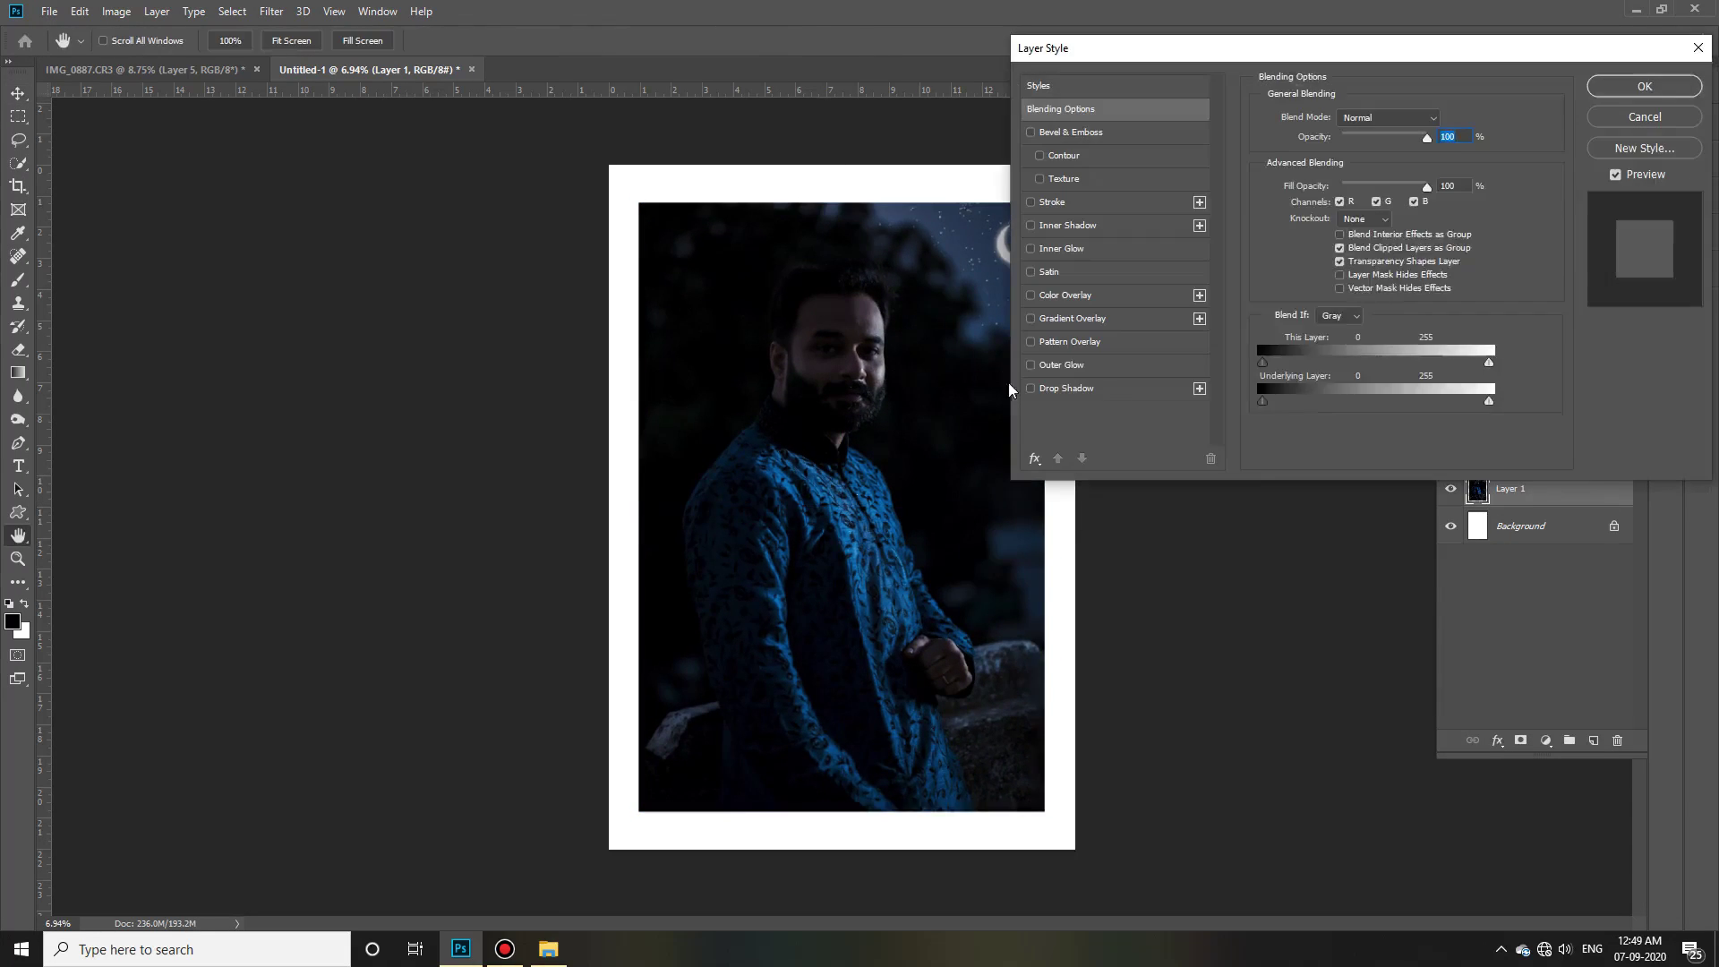
{"action": "left_click", "coordinate": [1031, 364]}
{"action": "mouse_move", "coordinate": [1373, 240]}
{"action": "left_mouse_down"}
{"action": "mouse_move", "coordinate": [1334, 238]}
{"action": "mouse_move", "coordinate": [1397, 197]}
{"action": "mouse_move", "coordinate": [1352, 238]}
{"action": "left_mouse_up"}
{"action": "left_click", "coordinate": [1394, 143]}
{"action": "mouse_move", "coordinate": [1348, 170]}
{"action": "left_mouse_down"}
{"action": "mouse_move", "coordinate": [1406, 206]}
{"action": "mouse_move", "coordinate": [1411, 240]}
{"action": "mouse_move", "coordinate": [1345, 217]}
{"action": "mouse_move", "coordinate": [1402, 256]}
{"action": "left_mouse_up"}
{"action": "left_click", "coordinate": [1336, 238]}
{"action": "mouse_move", "coordinate": [1399, 148]}
{"action": "left_mouse_down"}
{"action": "mouse_move", "coordinate": [1376, 143]}
{"action": "mouse_move", "coordinate": [1405, 206]}
{"action": "left_mouse_up"}
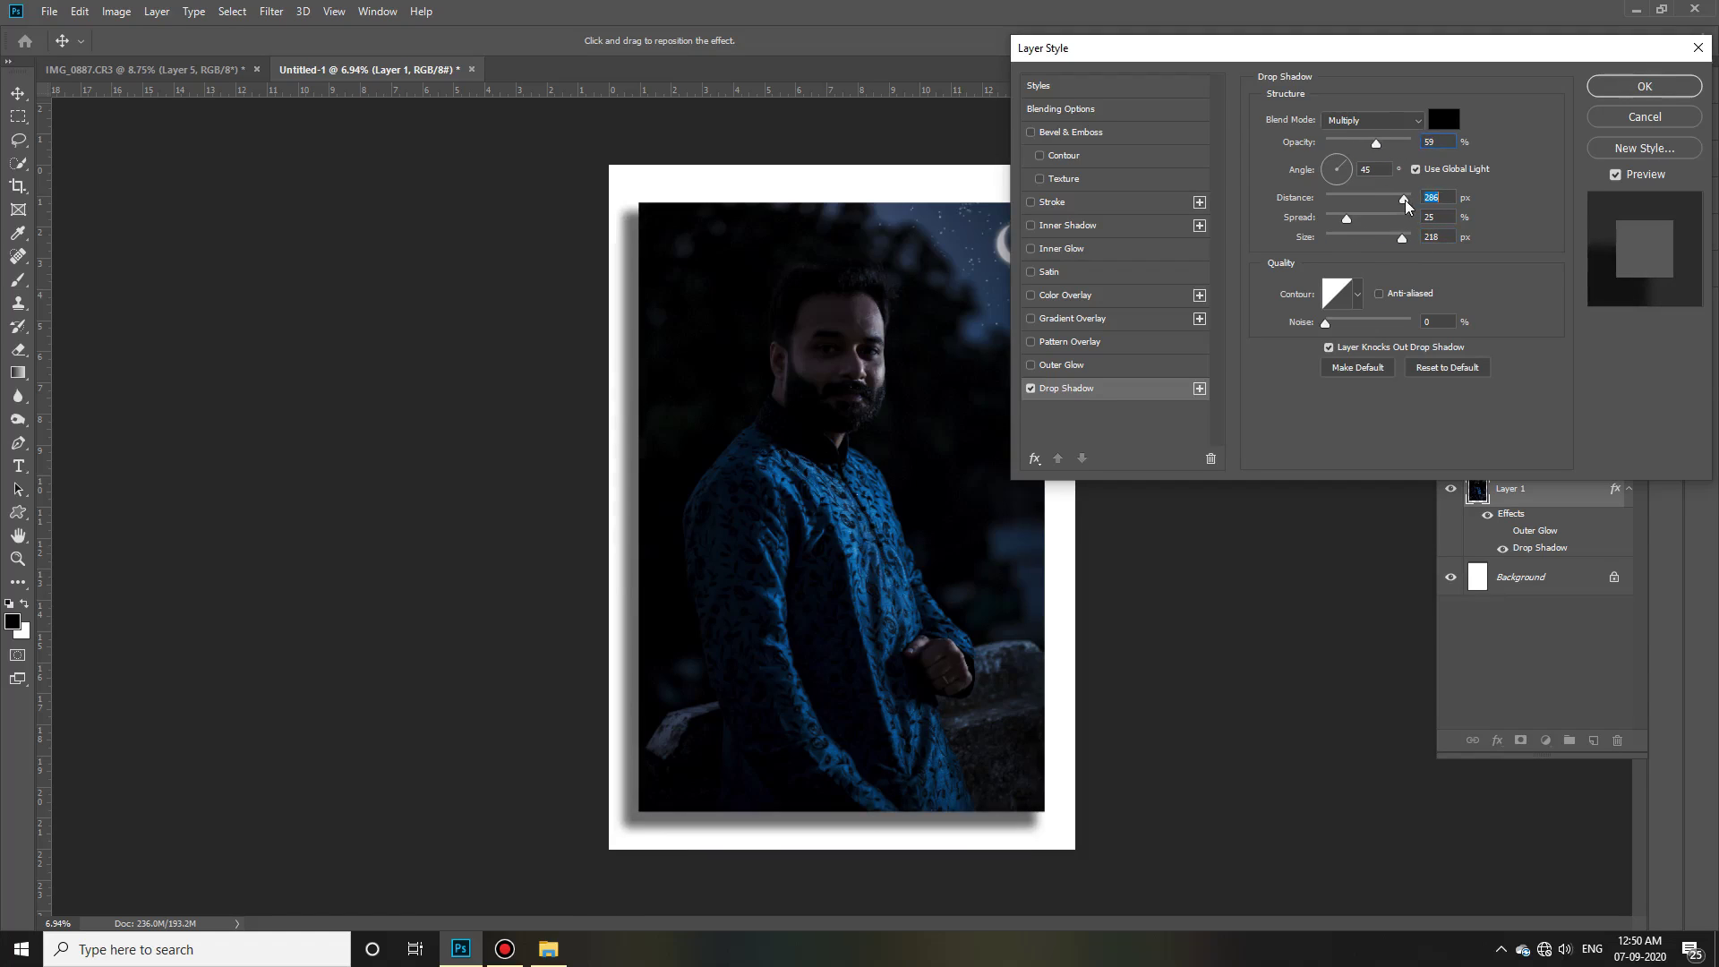
Set the drop shadow angle to 40° and a Linear contour, then apply it.
{"action": "left_click_drag", "start_coordinate": [1496, 49], "coordinate": [1603, 57]}
{"action": "left_click_drag", "start_coordinate": [1453, 184], "coordinate": [1457, 177]}
{"action": "left_click", "coordinate": [1464, 303]}
{"action": "left_click", "coordinate": [1442, 345]}
{"action": "left_click", "coordinate": [1464, 303]}
{"action": "left_click", "coordinate": [1385, 374]}
{"action": "left_click", "coordinate": [1355, 343]}
{"action": "left_click", "coordinate": [1581, 283]}
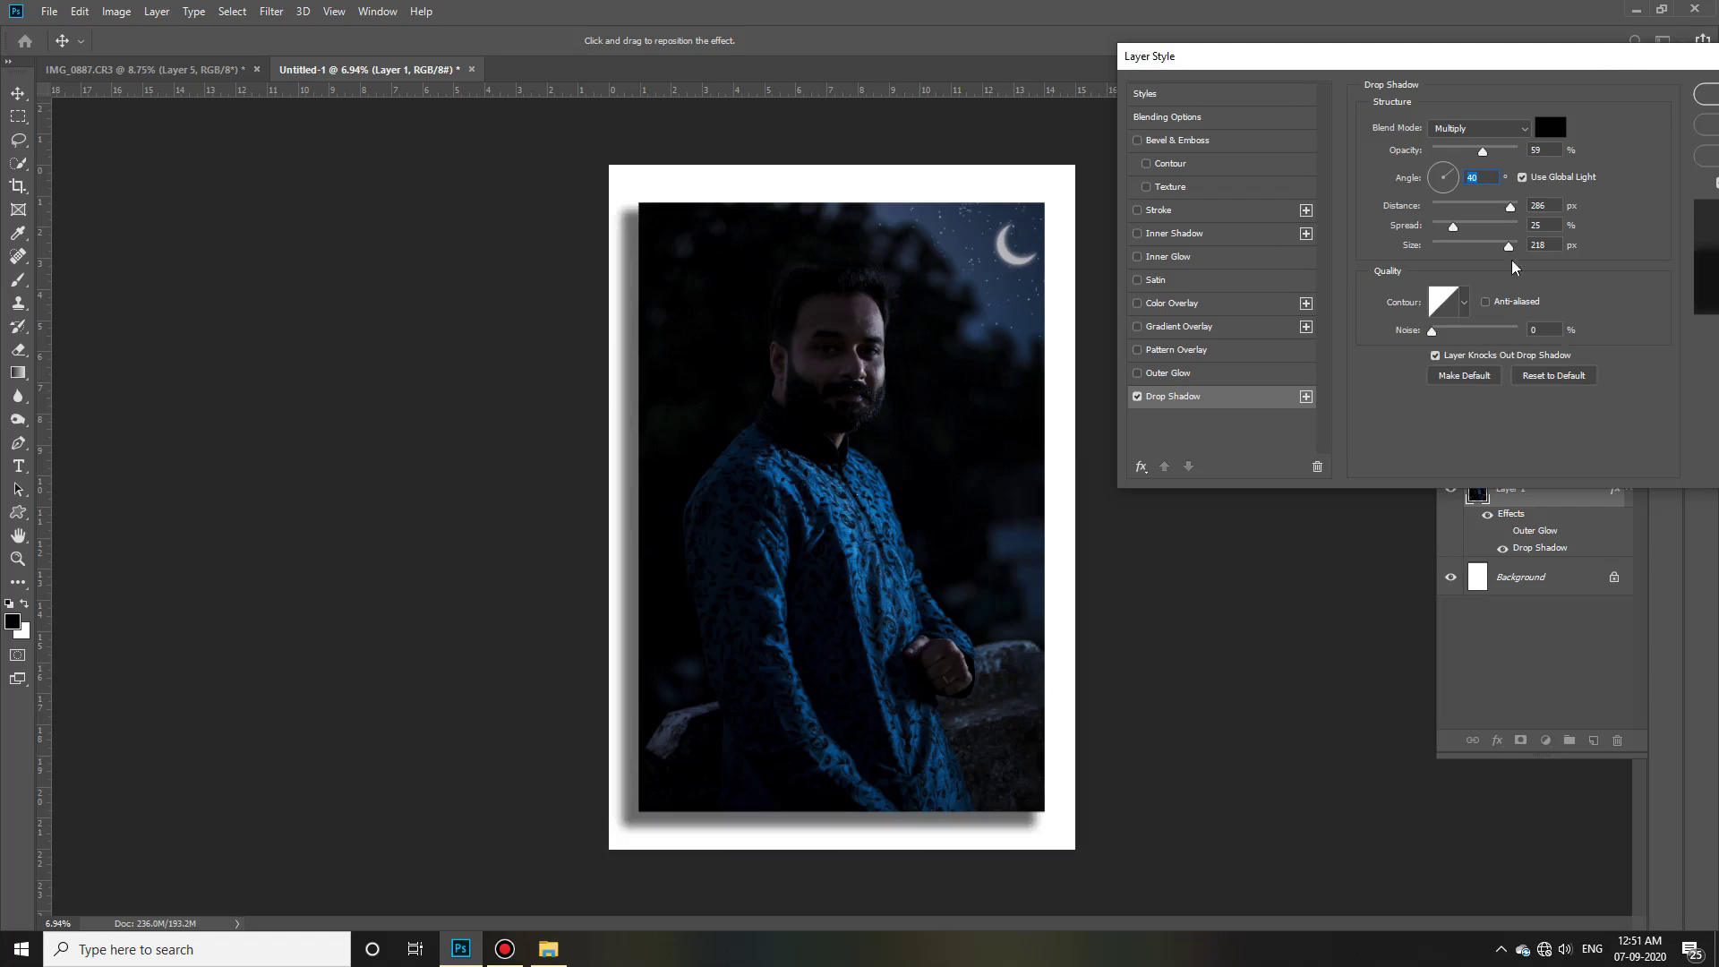
{"action": "left_click", "coordinate": [1705, 100]}
Commit the slightly smaller portrait and push the drop shadow distance to 313 px.
{"action": "left_click_drag", "start_coordinate": [1046, 199], "coordinate": [1041, 204]}
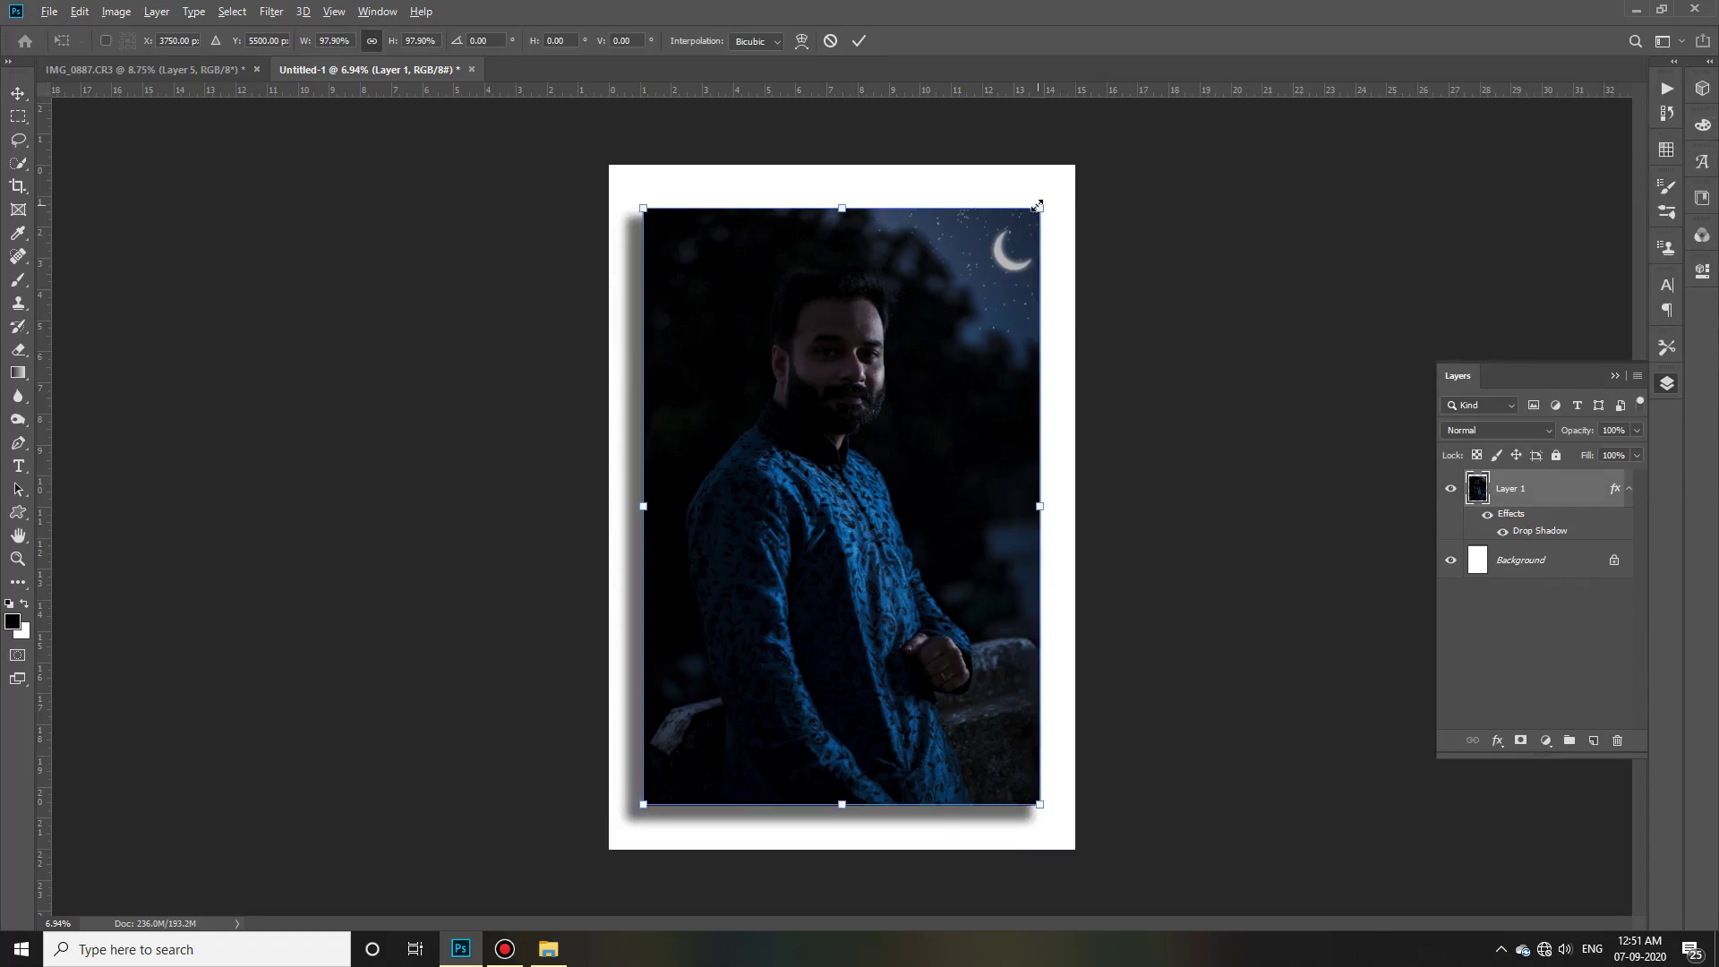
{"action": "type", "text": "375"}
{"action": "key", "text": "Return"}
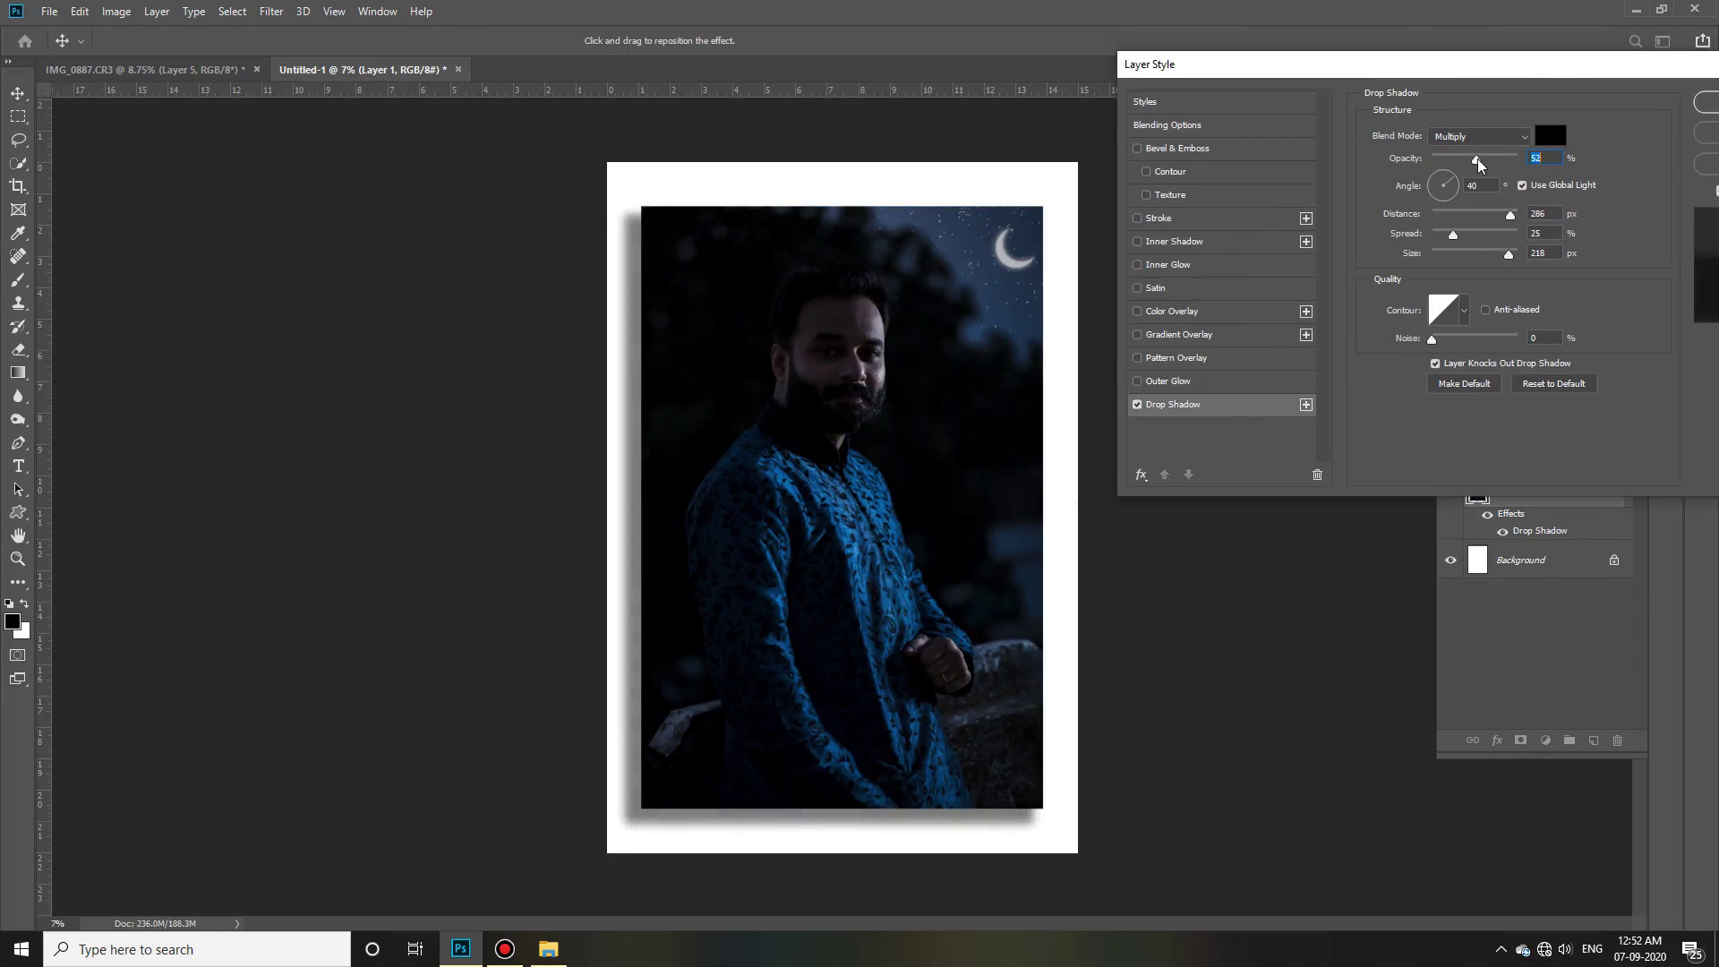
{"action": "left_click_drag", "start_coordinate": [1498, 257], "coordinate": [1495, 256]}
{"action": "left_click_drag", "start_coordinate": [1477, 160], "coordinate": [1480, 162]}
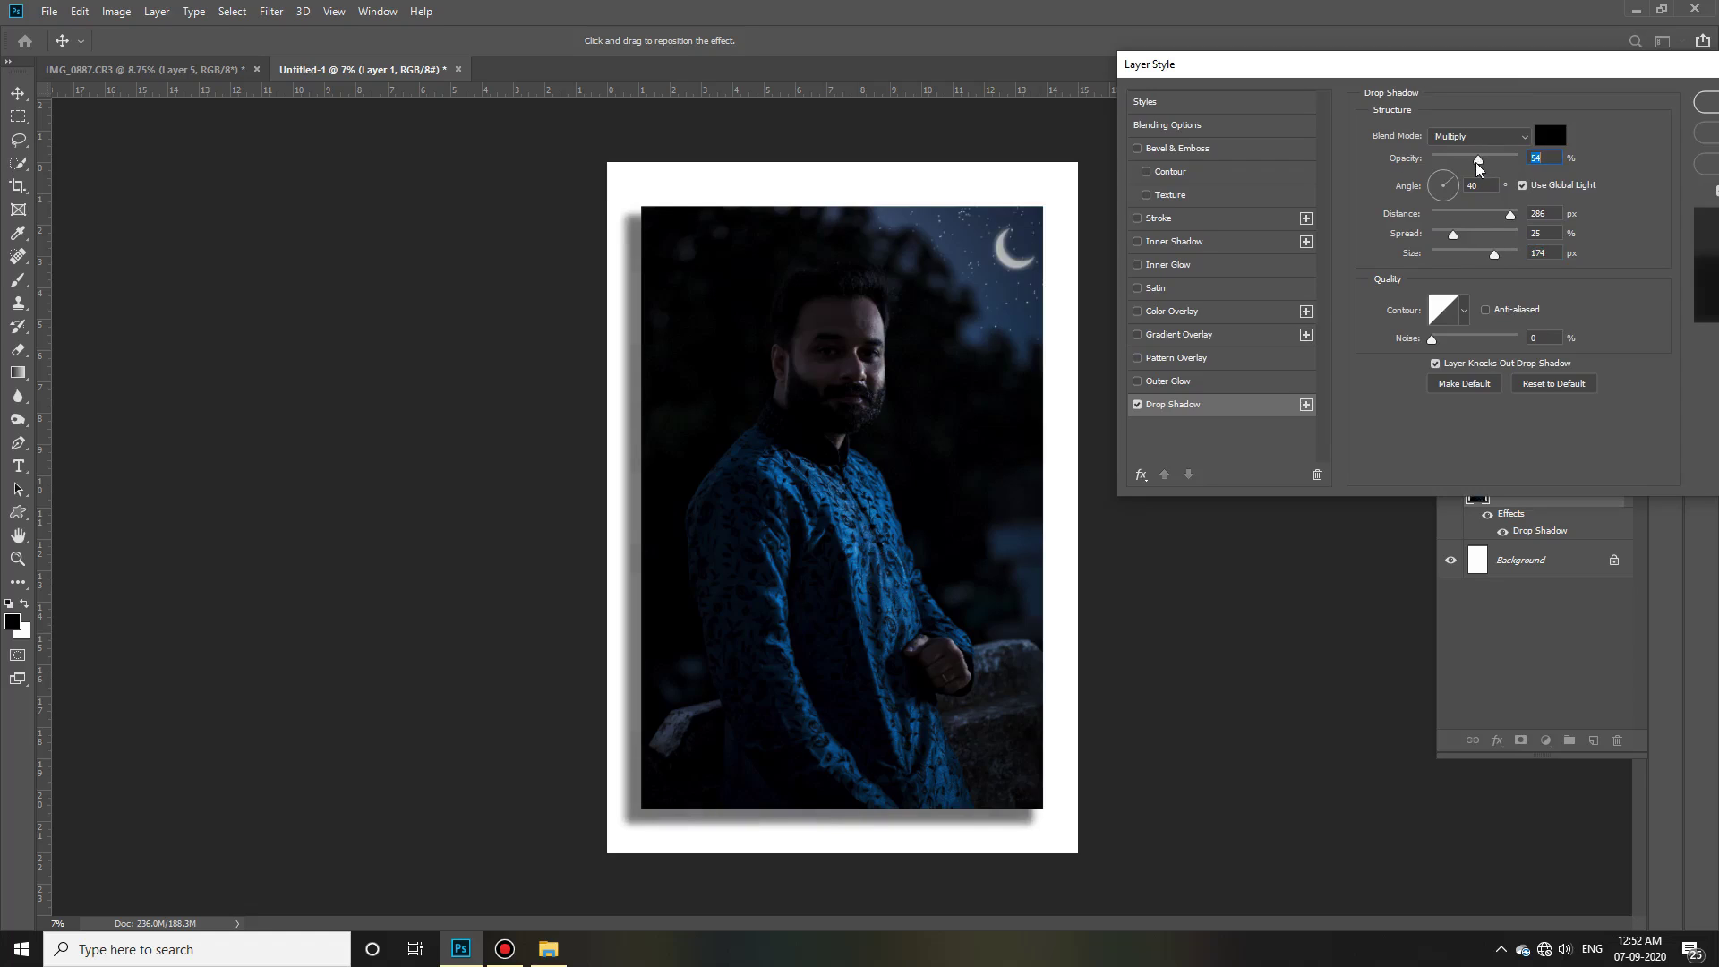
{"action": "left_click_drag", "start_coordinate": [1511, 223], "coordinate": [1515, 226]}
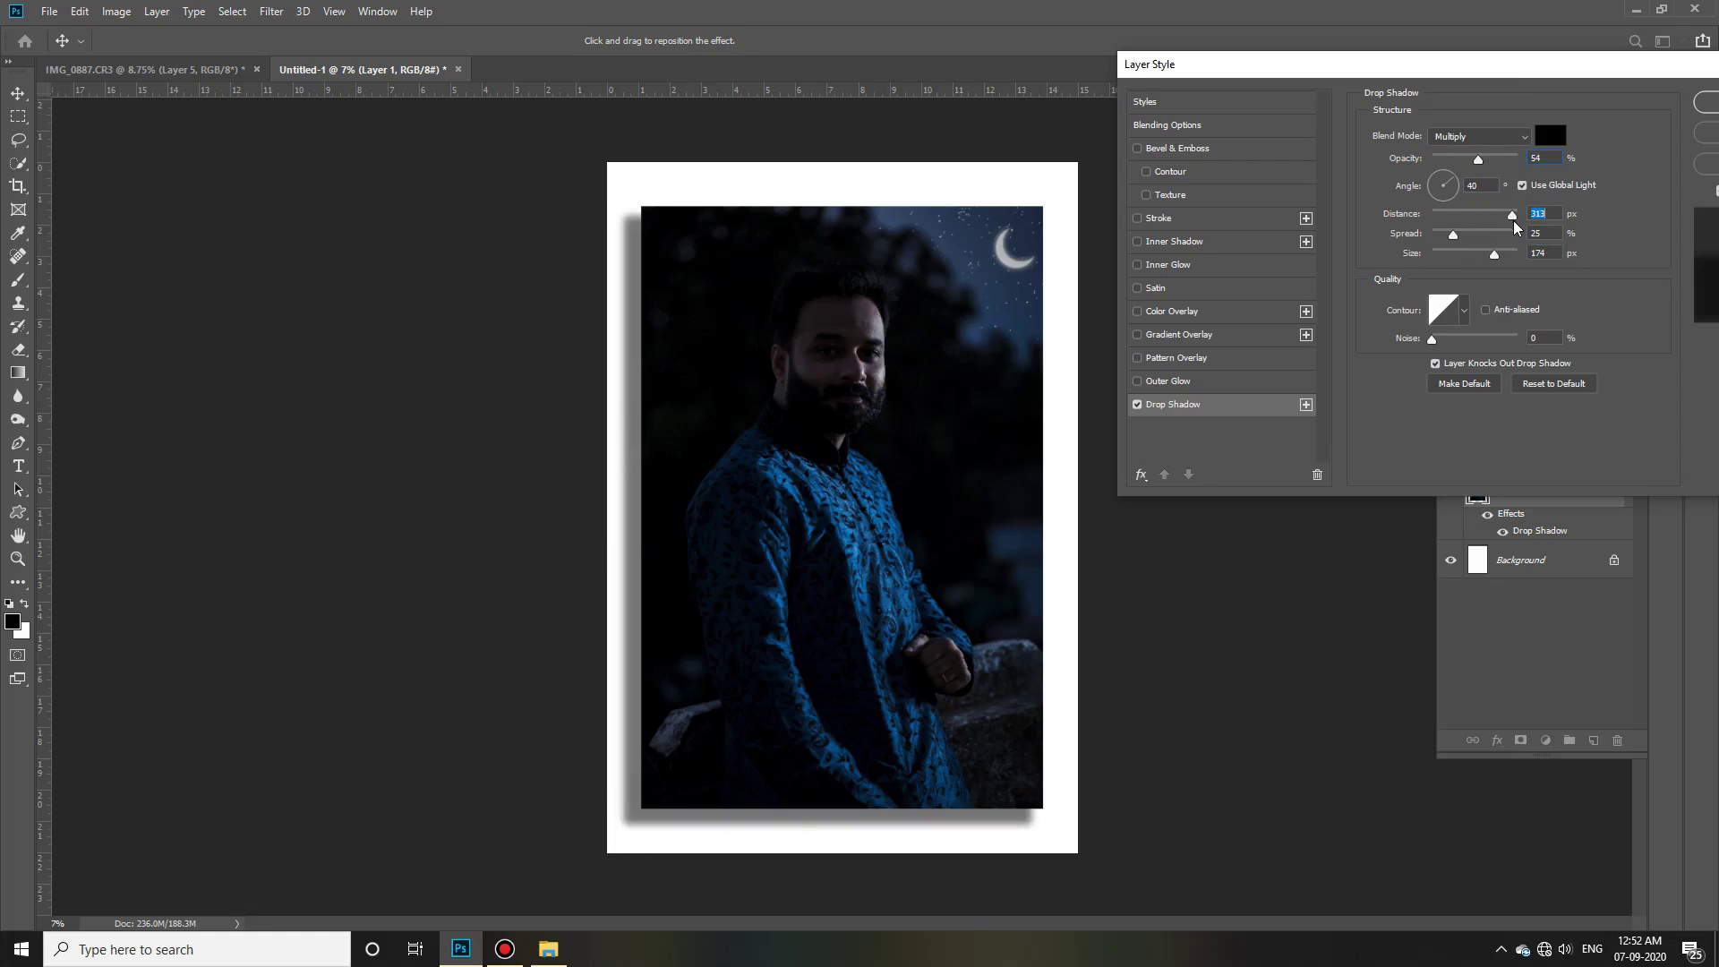
Soften the shadow to 250 px size, 26% spread and 50% opacity, and apply it.
{"action": "left_click_drag", "start_coordinate": [1494, 258], "coordinate": [1519, 260]}
{"action": "left_click_drag", "start_coordinate": [1478, 160], "coordinate": [1473, 161]}
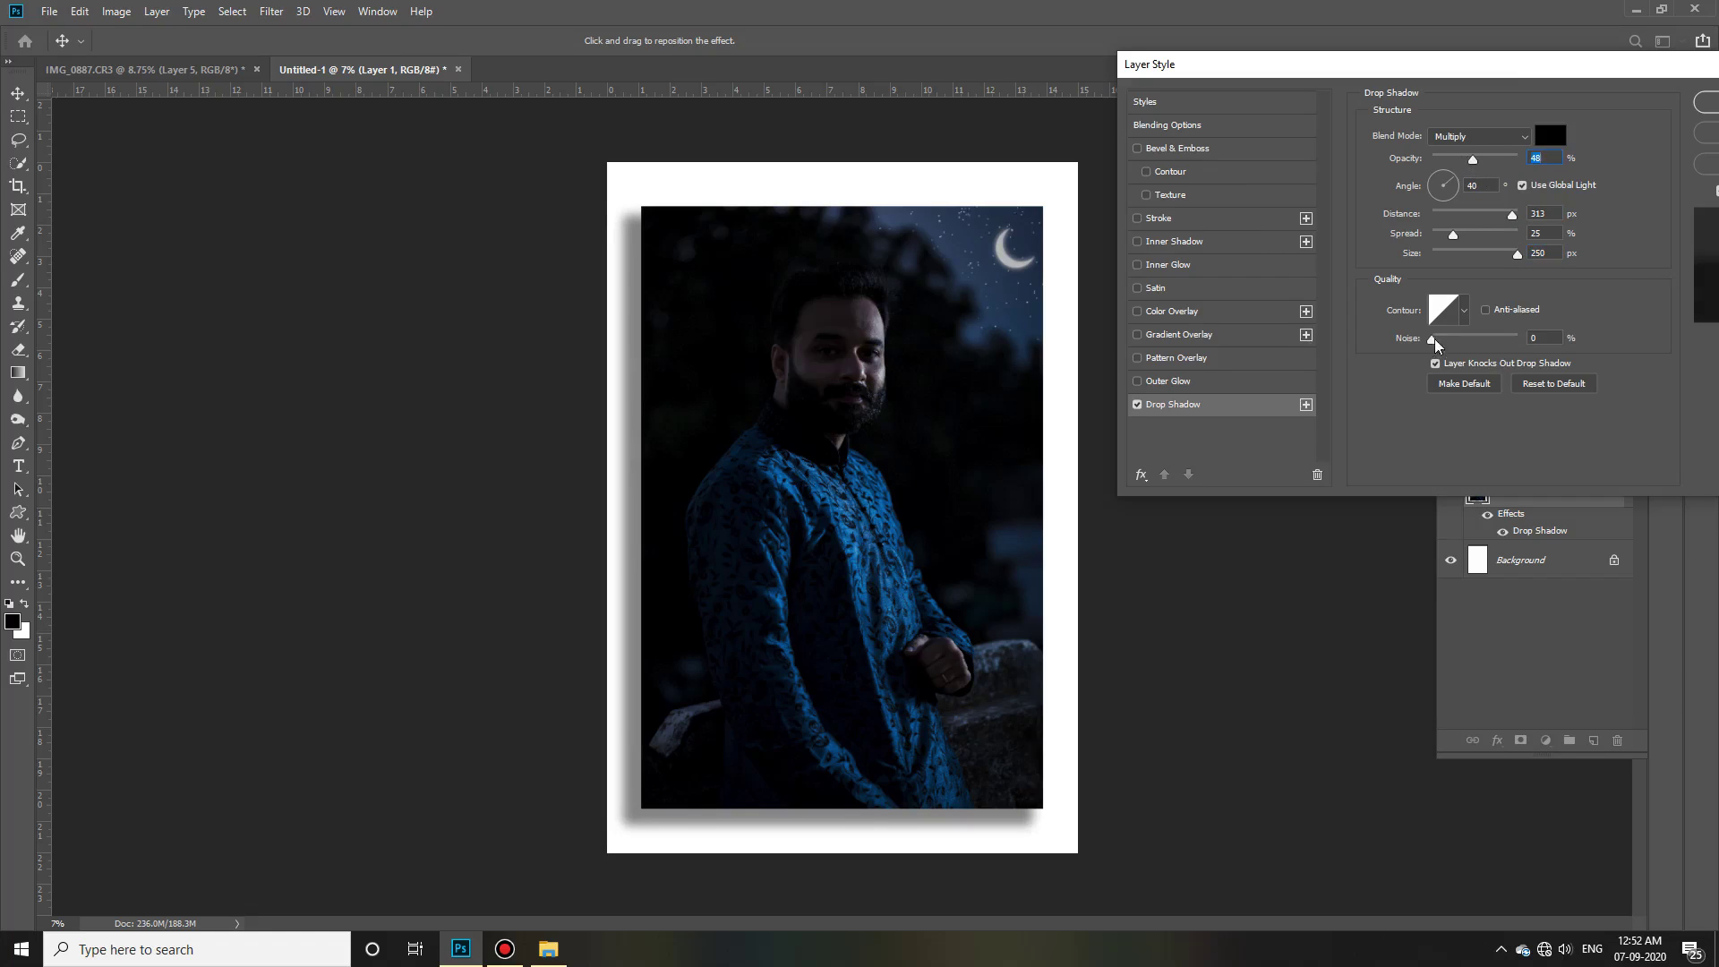
{"action": "left_click_drag", "start_coordinate": [1453, 235], "coordinate": [1454, 258]}
{"action": "left_click_drag", "start_coordinate": [1516, 254], "coordinate": [1508, 256]}
{"action": "left_click_drag", "start_coordinate": [1472, 160], "coordinate": [1485, 166]}
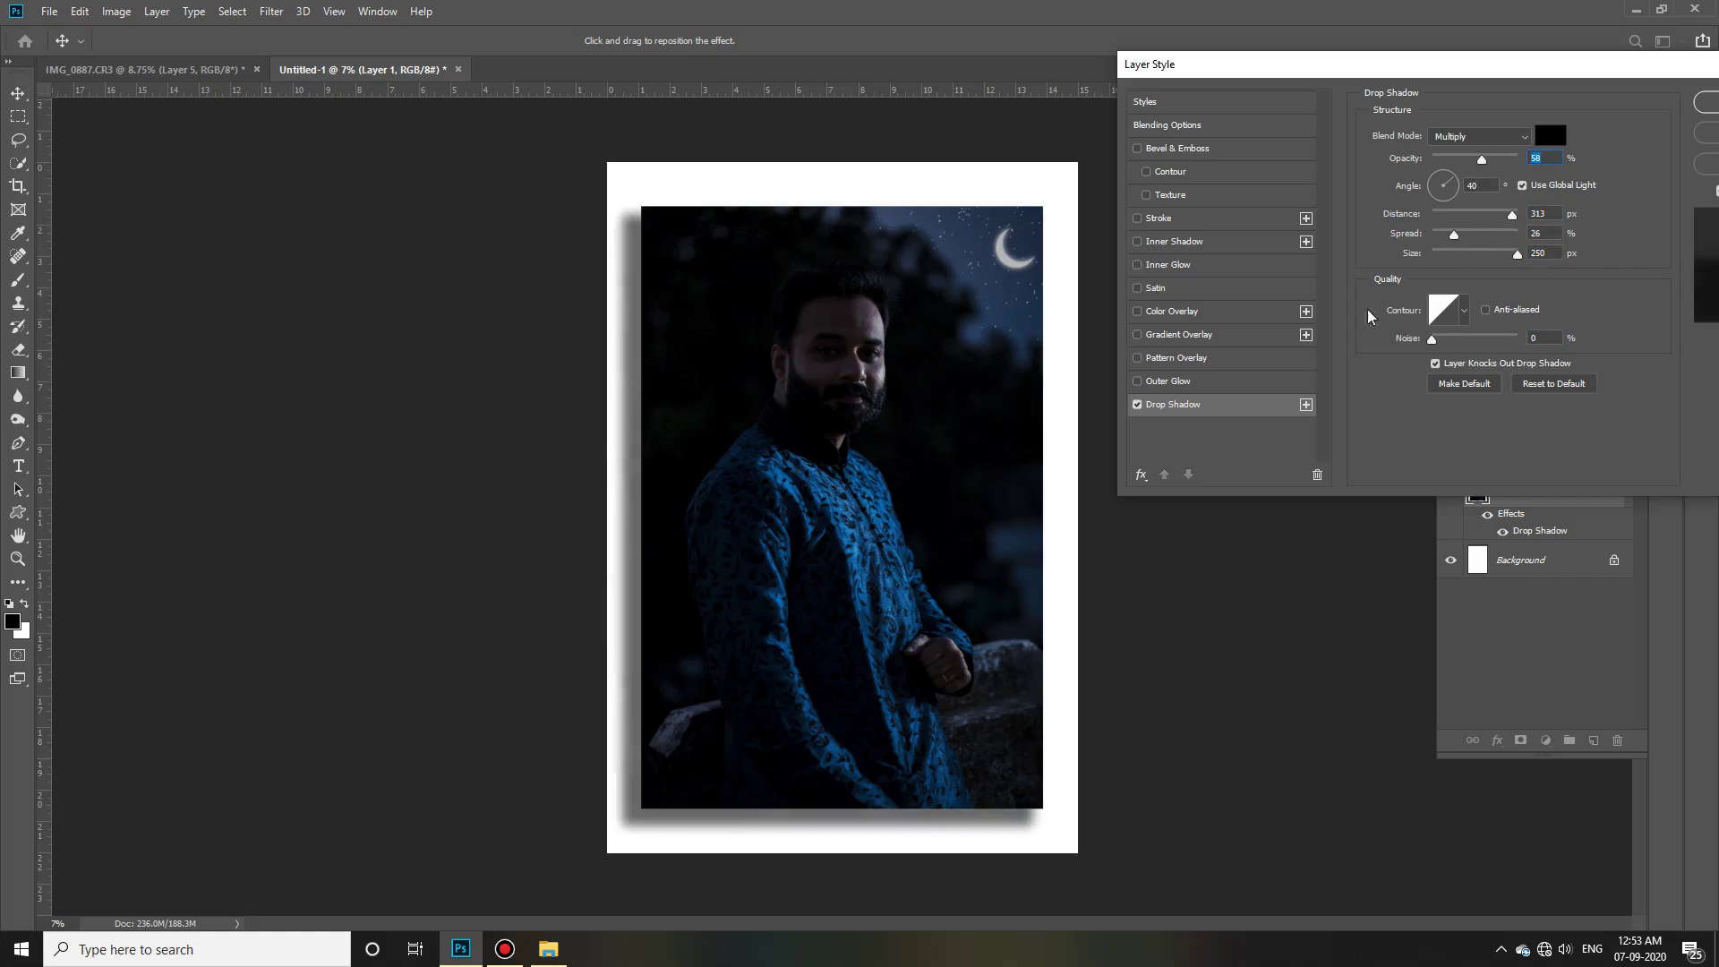
{"action": "left_click", "coordinate": [1706, 101]}
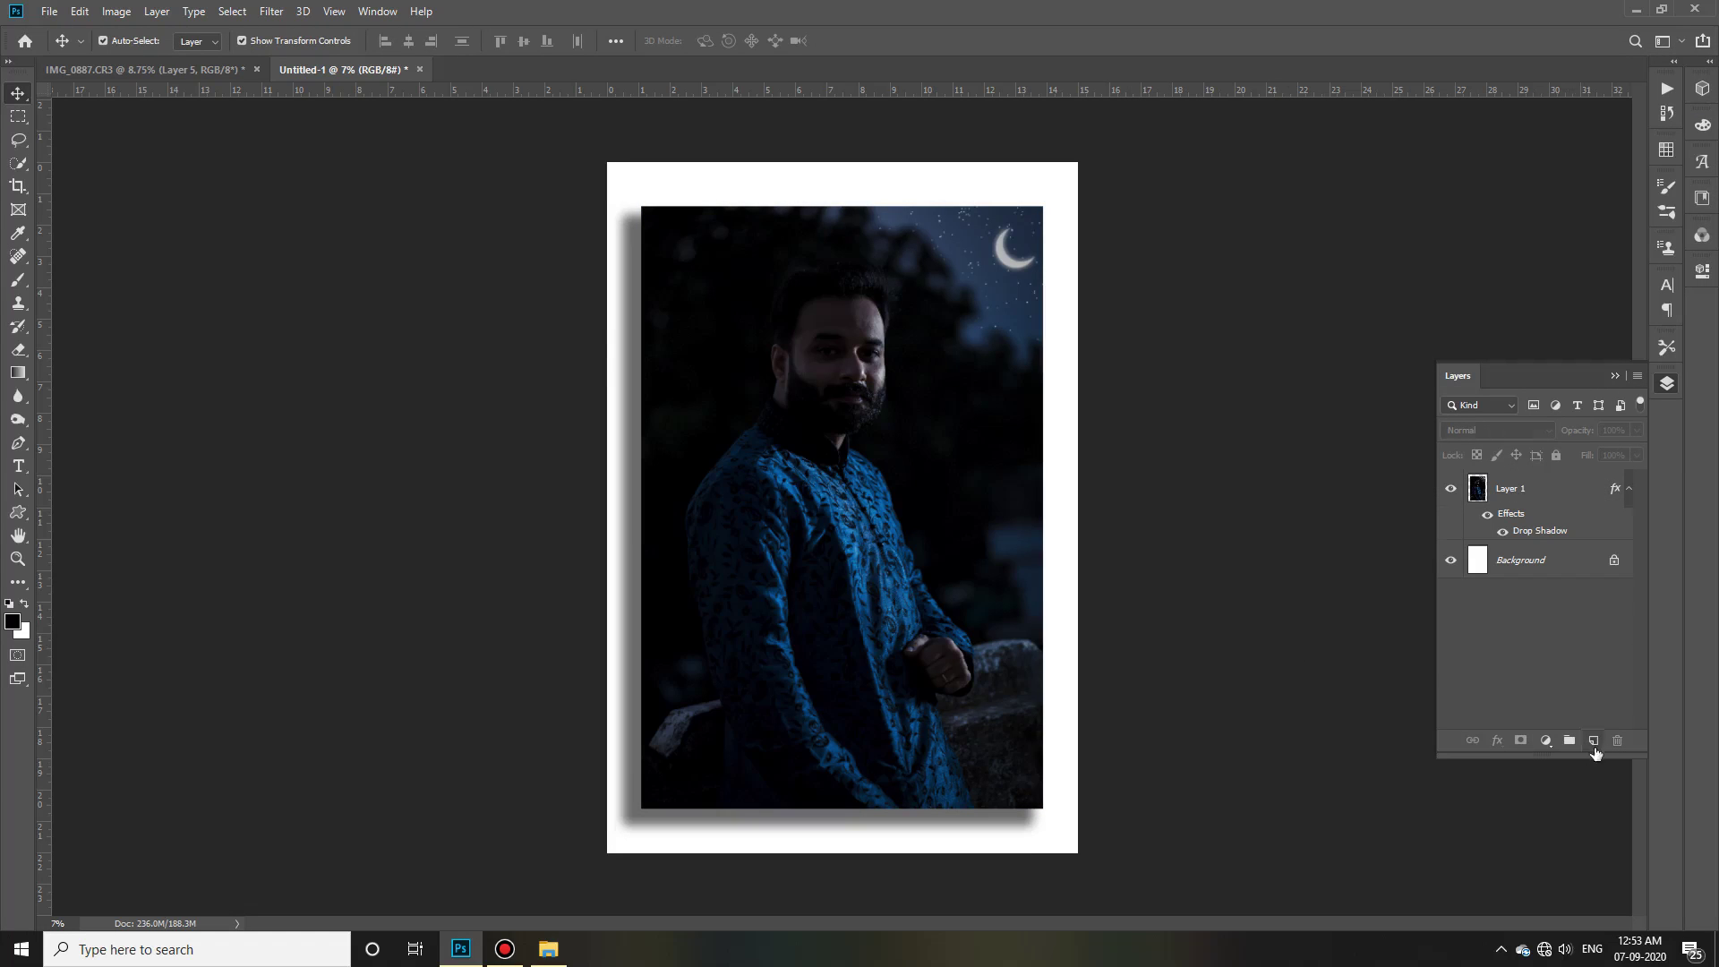
Type the 'THE ROSE WORLD' caption at 6 pt font size.
{"action": "left_click", "coordinate": [1593, 741]}
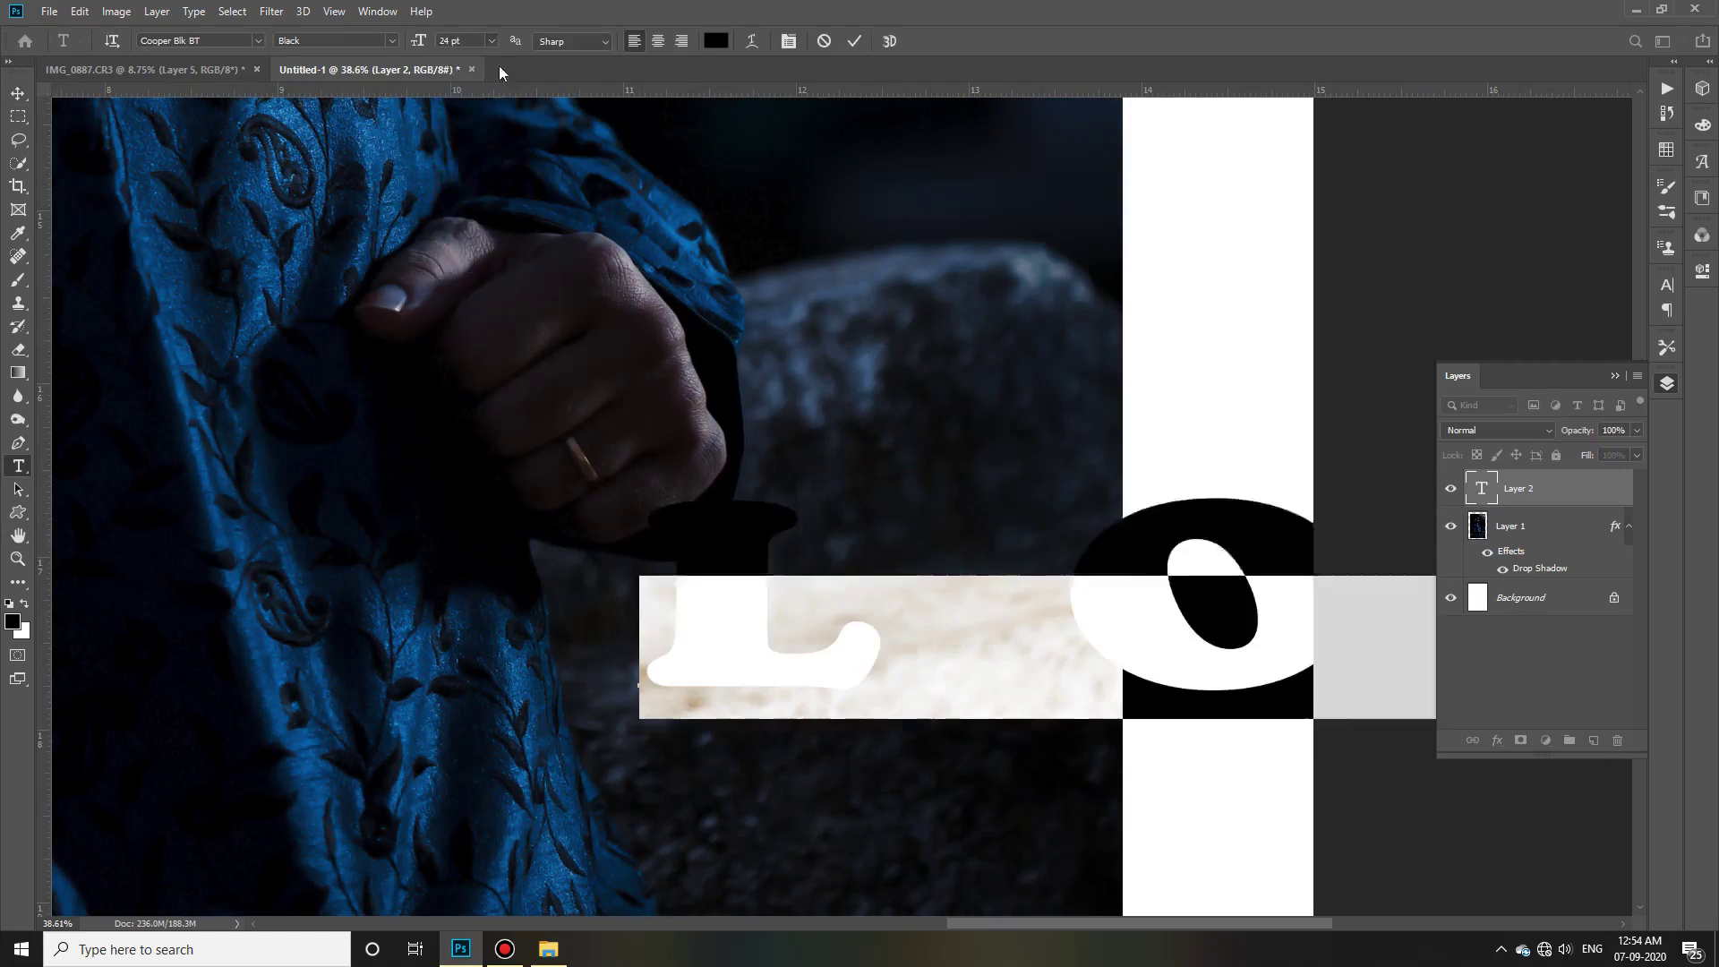
{"action": "type", "text": "Lo"}
{"action": "left_click", "coordinate": [491, 41]}
{"action": "left_click", "coordinate": [466, 53]}
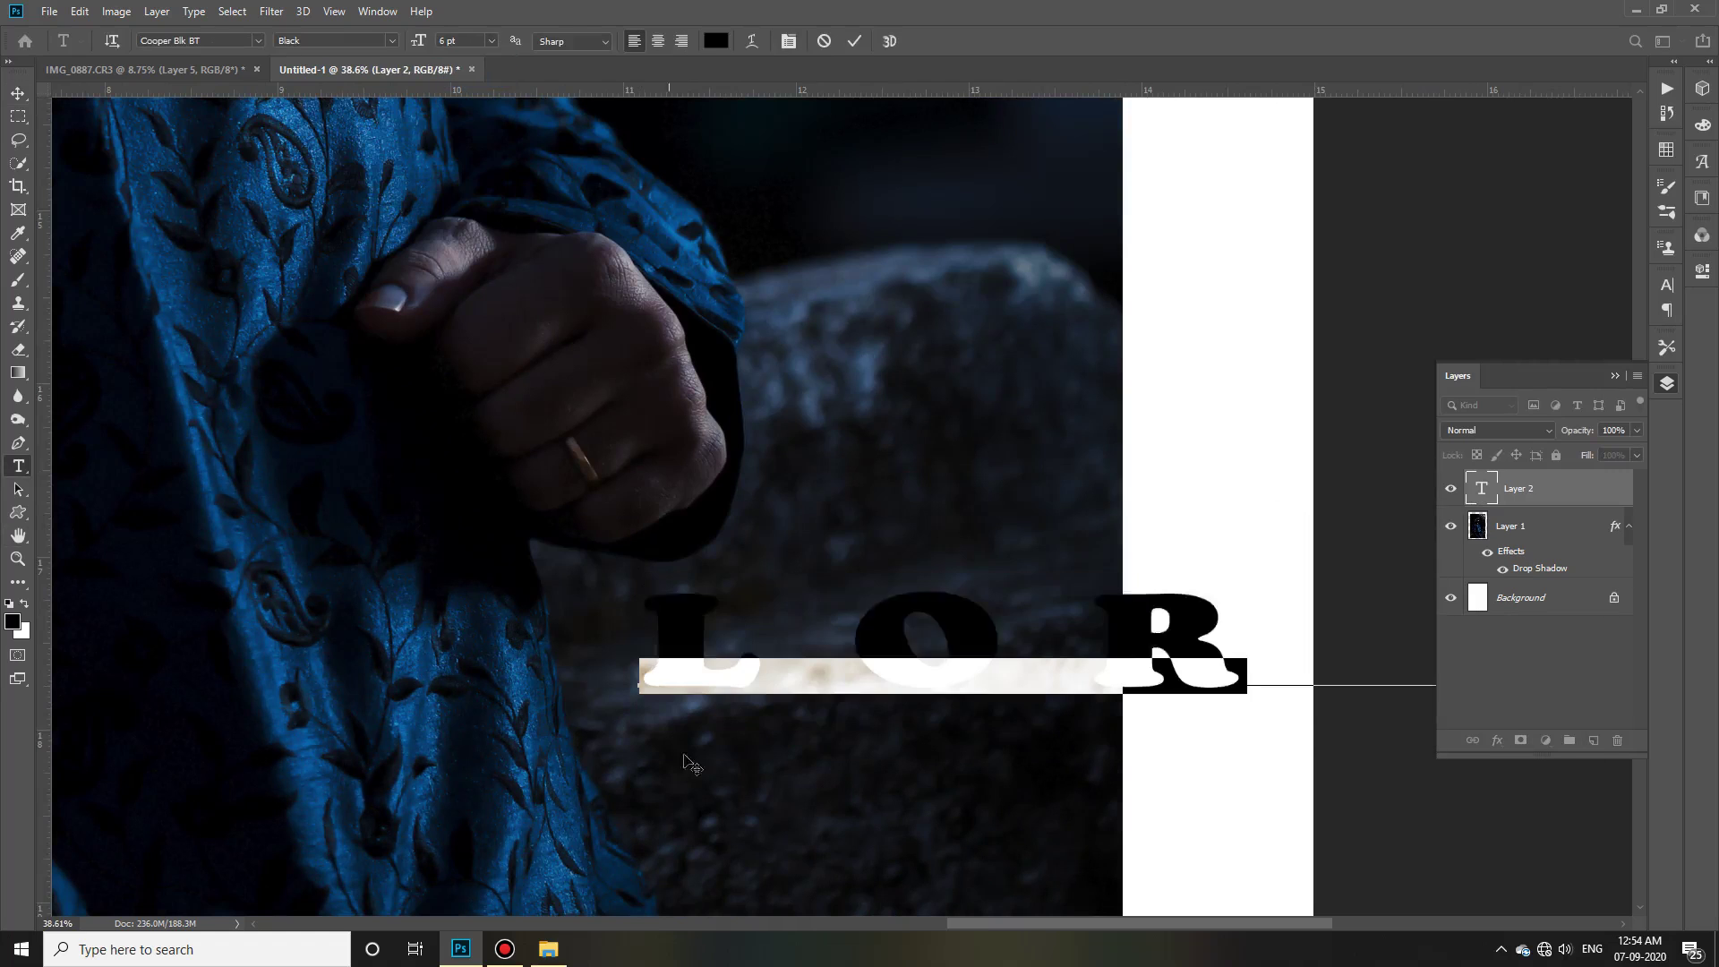
{"action": "type", "text": "THE ROSE WORL"}
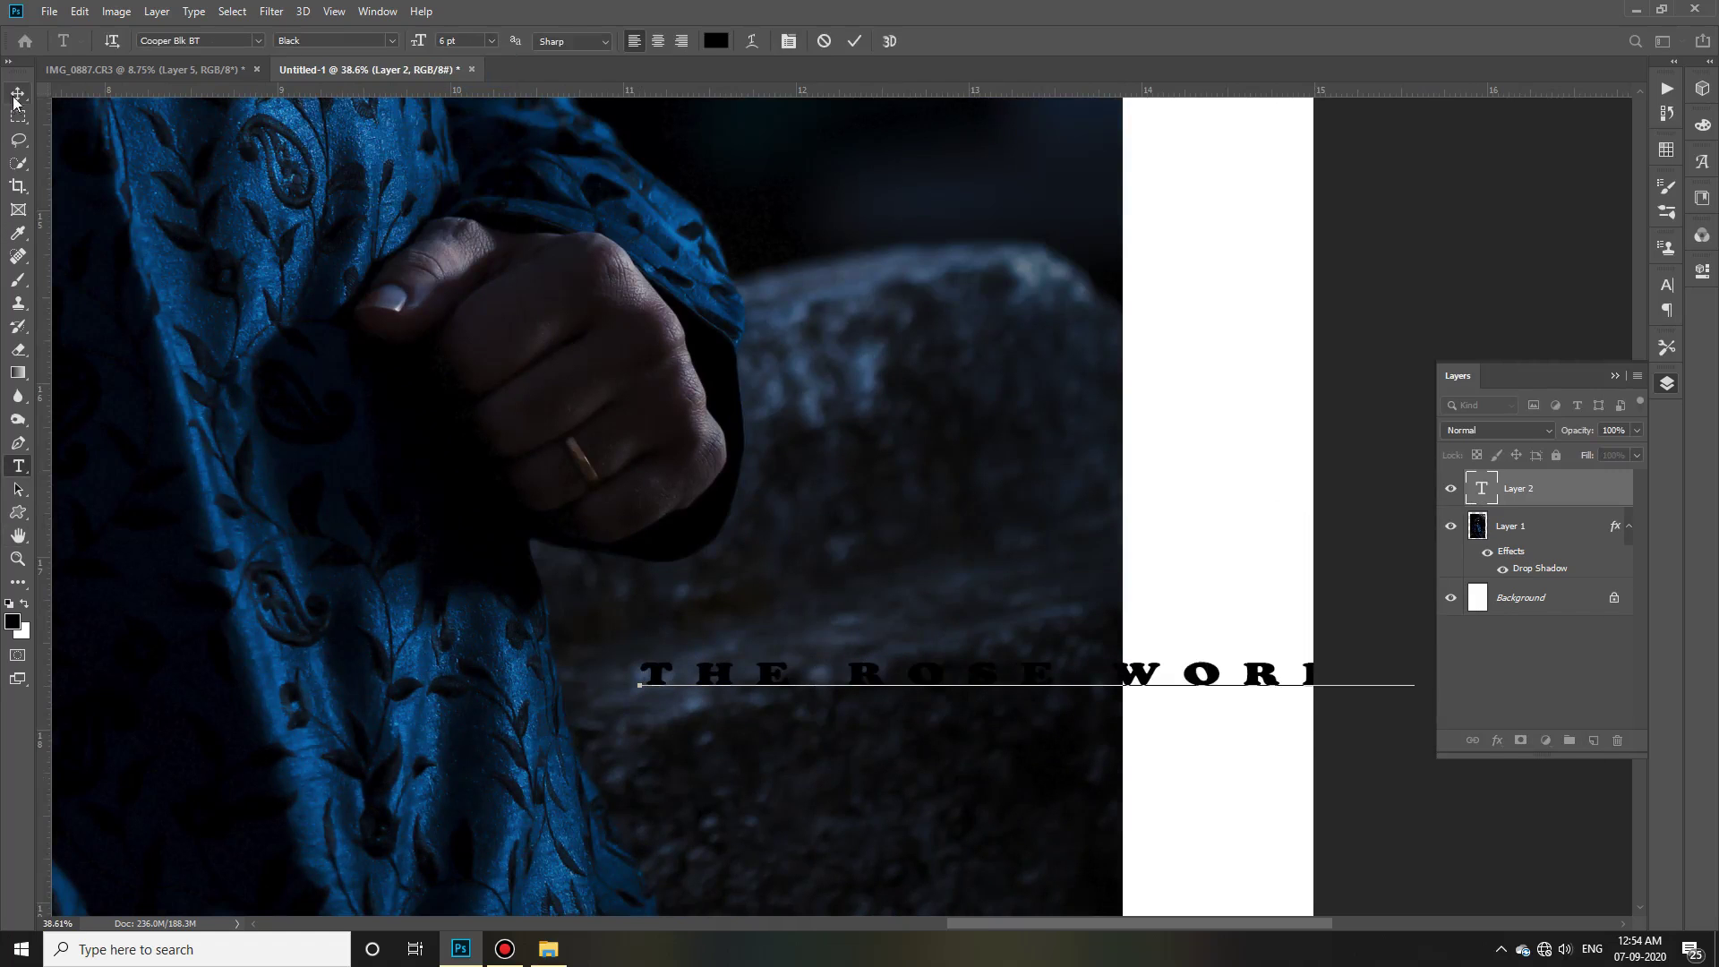
{"action": "left_click", "coordinate": [17, 93]}
Drag the caption down into the white margin below the photo.
{"action": "mouse_move", "coordinate": [1418, 672]}
{"action": "left_mouse_down"}
{"action": "mouse_move", "coordinate": [824, 672]}
{"action": "mouse_move", "coordinate": [869, 618]}
{"action": "left_mouse_up"}
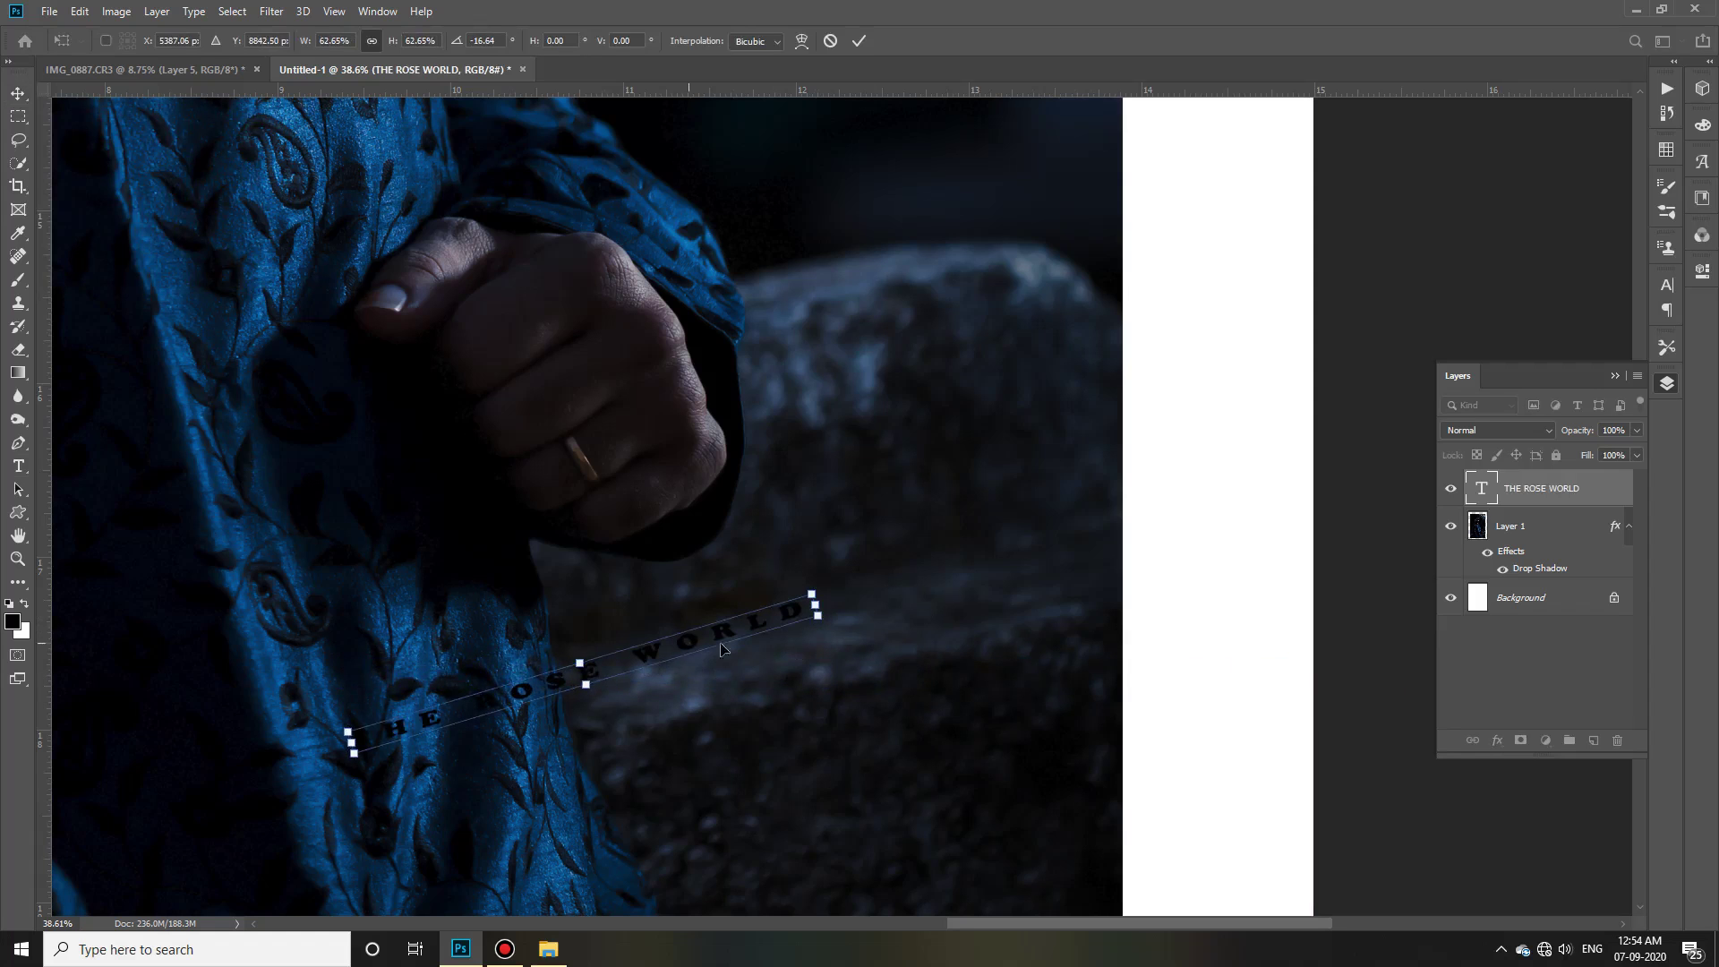
{"action": "left_click_drag", "start_coordinate": [721, 649], "coordinate": [931, 607]}
{"action": "scroll", "coordinate": [931, 607], "scroll_direction": "down", "scroll_amount": 1}
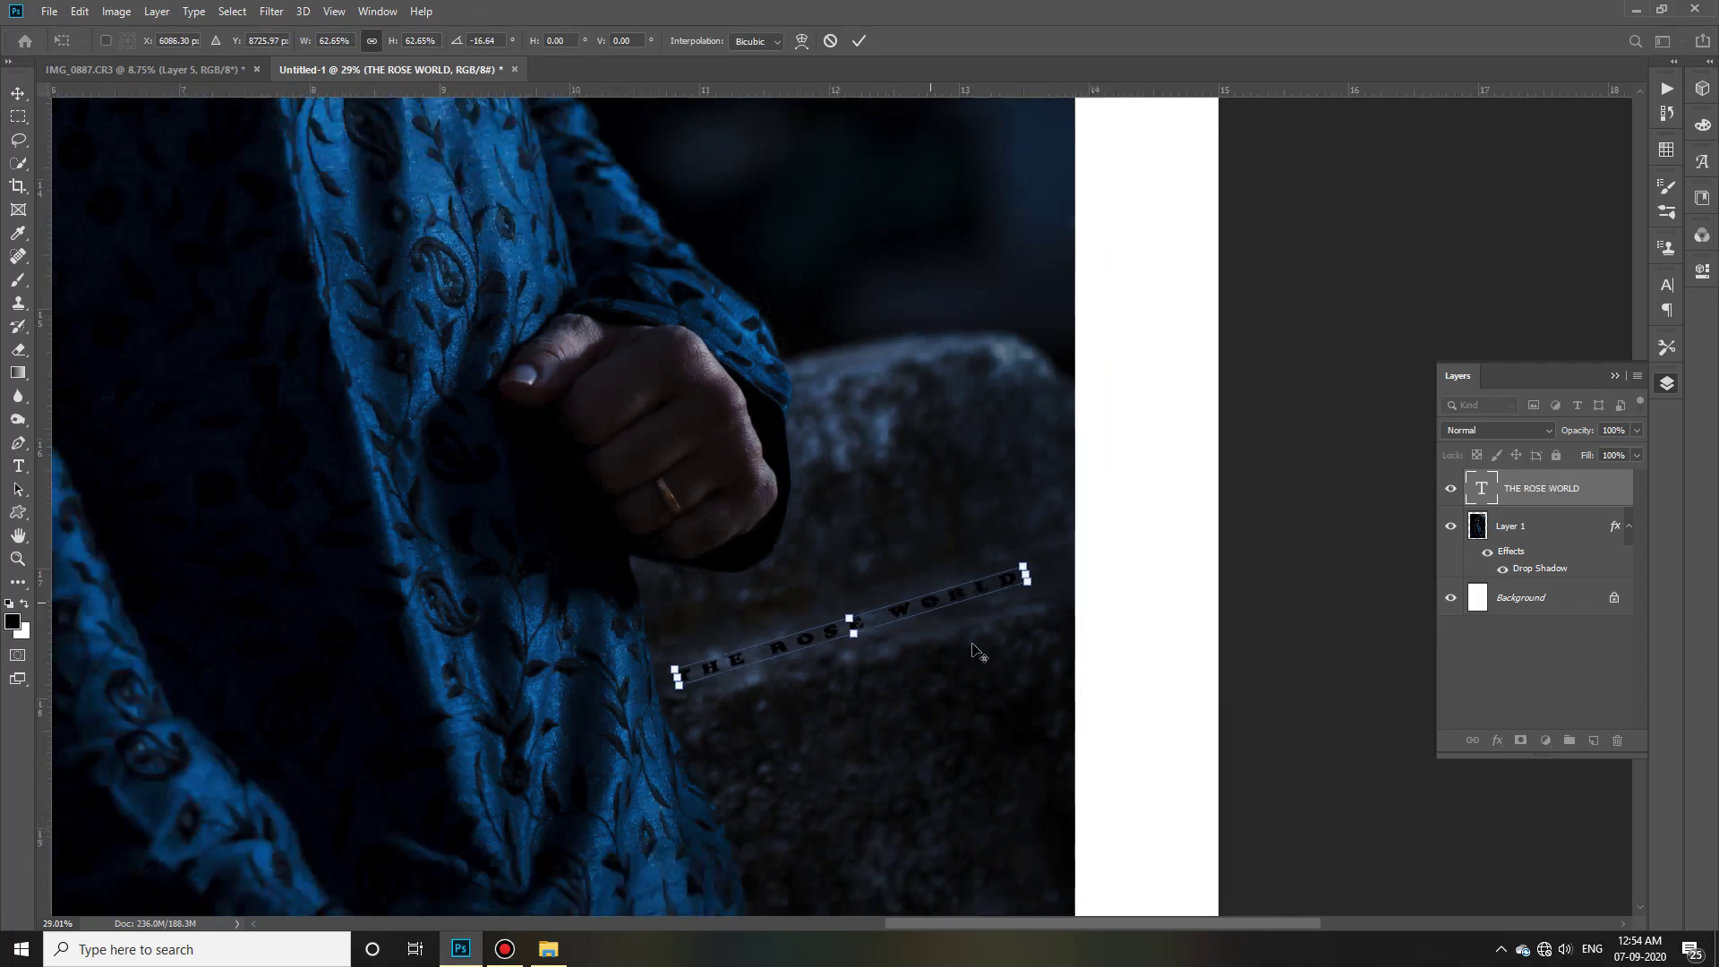
{"action": "scroll", "coordinate": [931, 607], "scroll_direction": "down", "scroll_amount": 2}
{"action": "scroll", "coordinate": [864, 516], "scroll_direction": "up", "scroll_amount": 2}
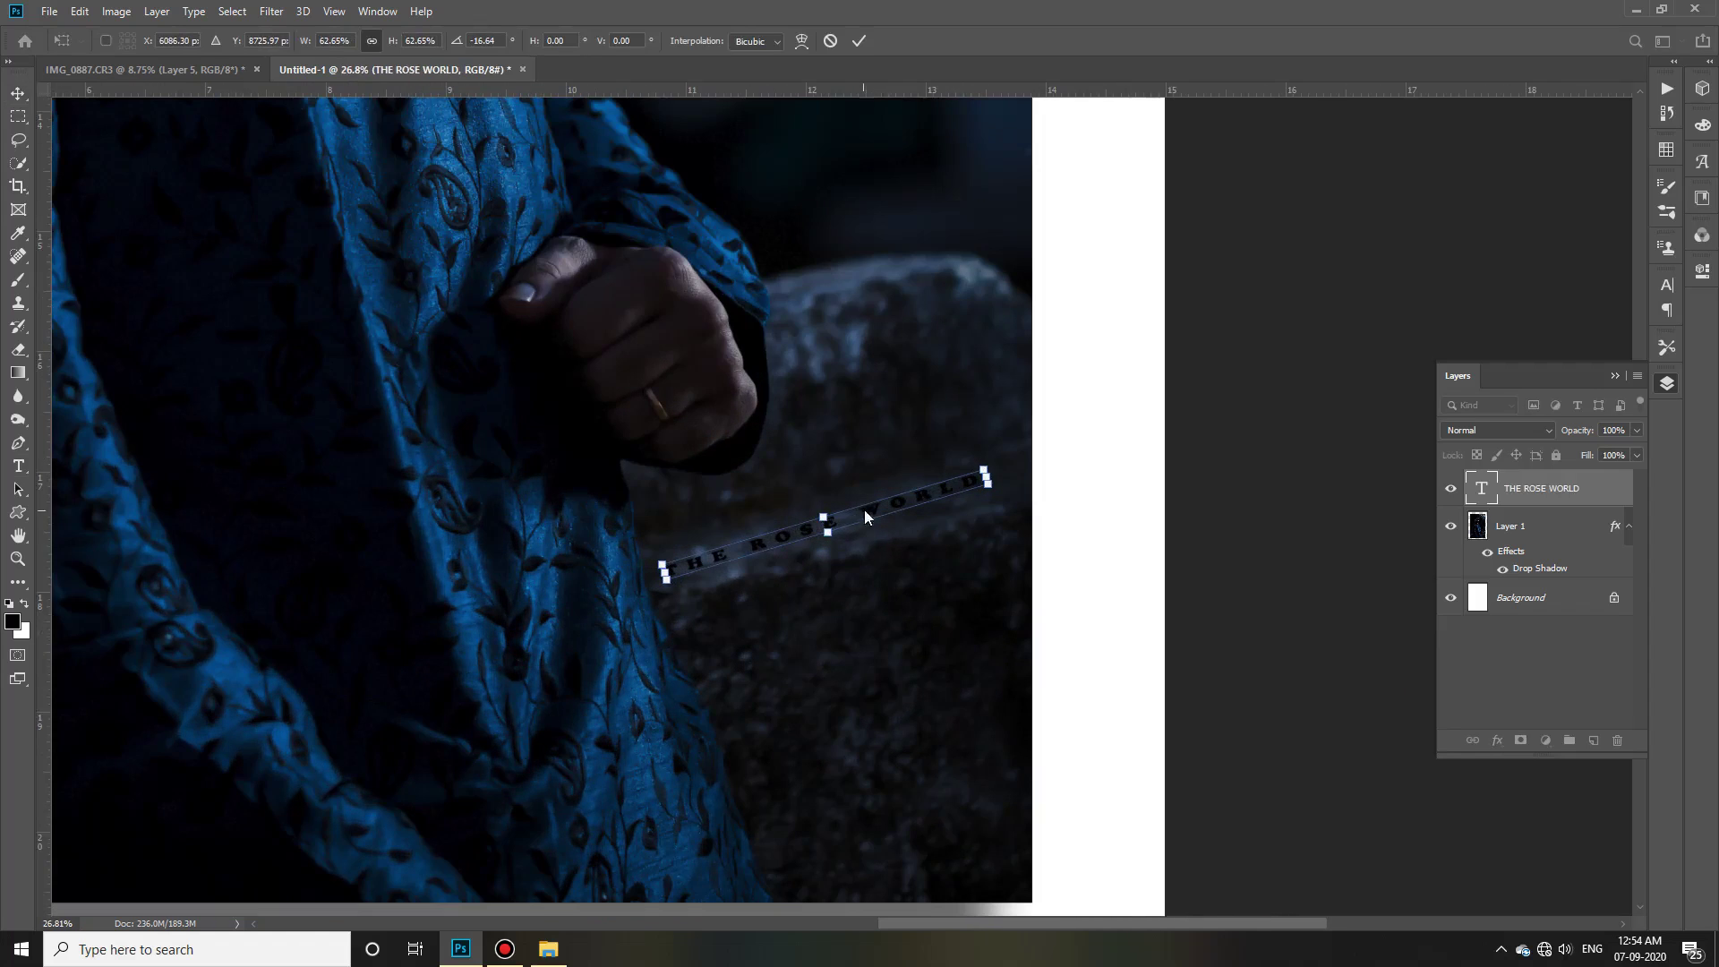
{"action": "left_click", "coordinate": [859, 41]}
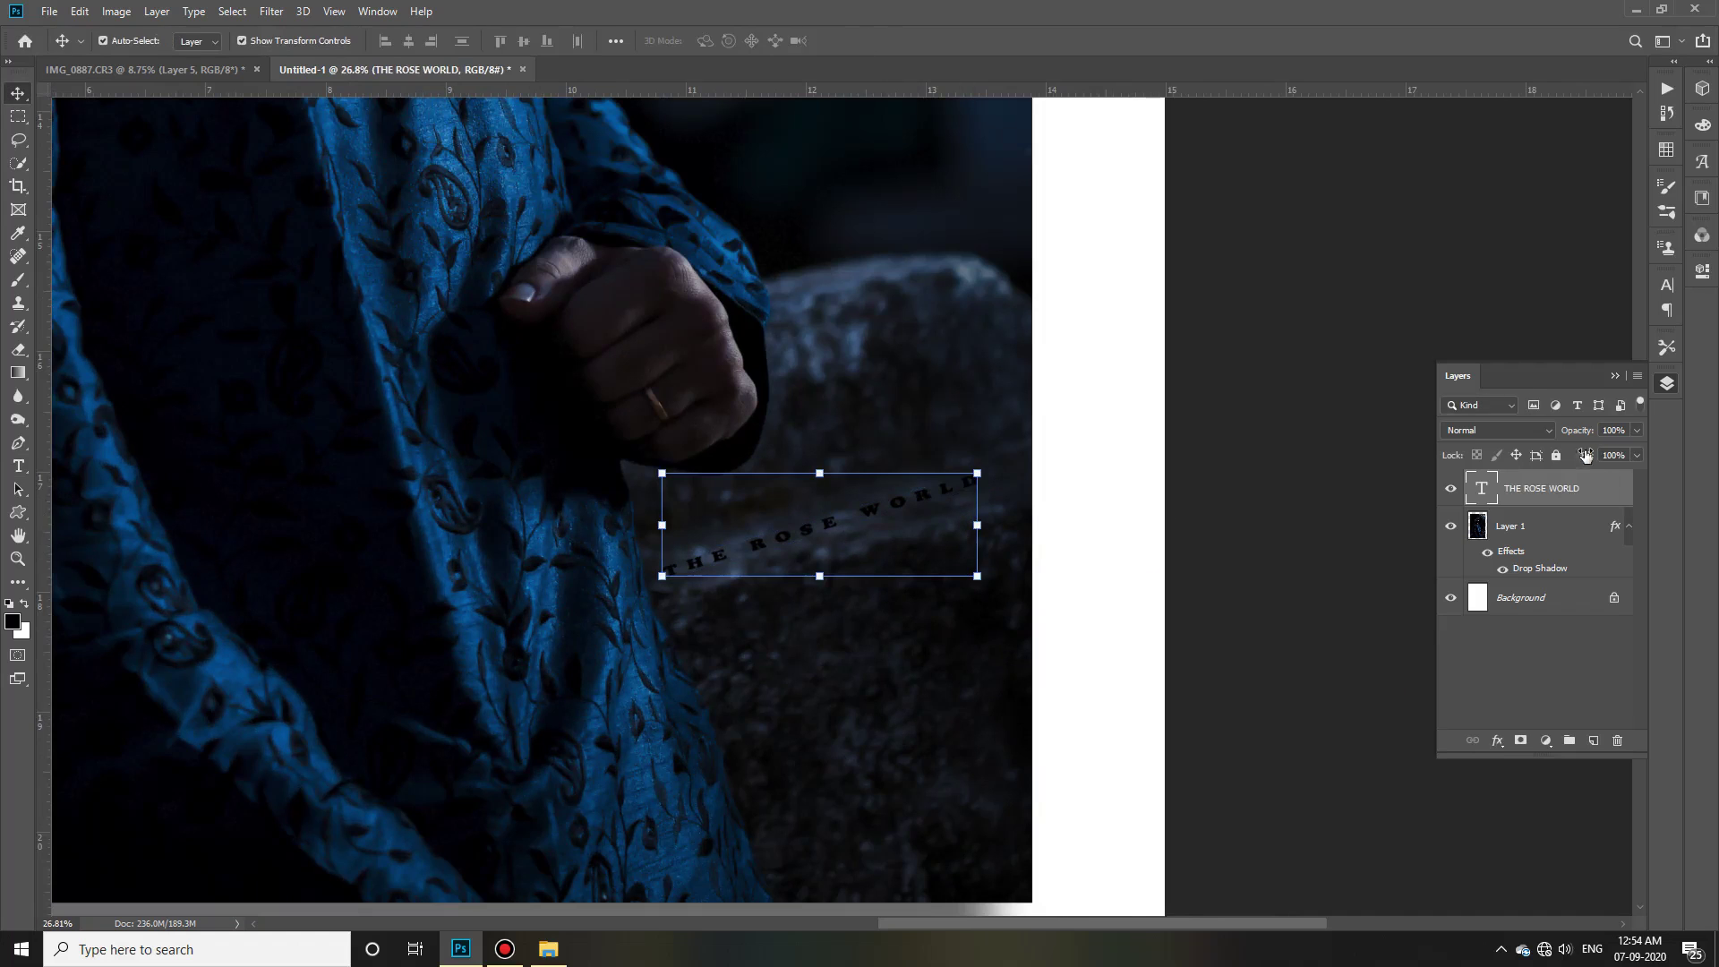
{"action": "left_click_drag", "start_coordinate": [824, 538], "coordinate": [1043, 782]}
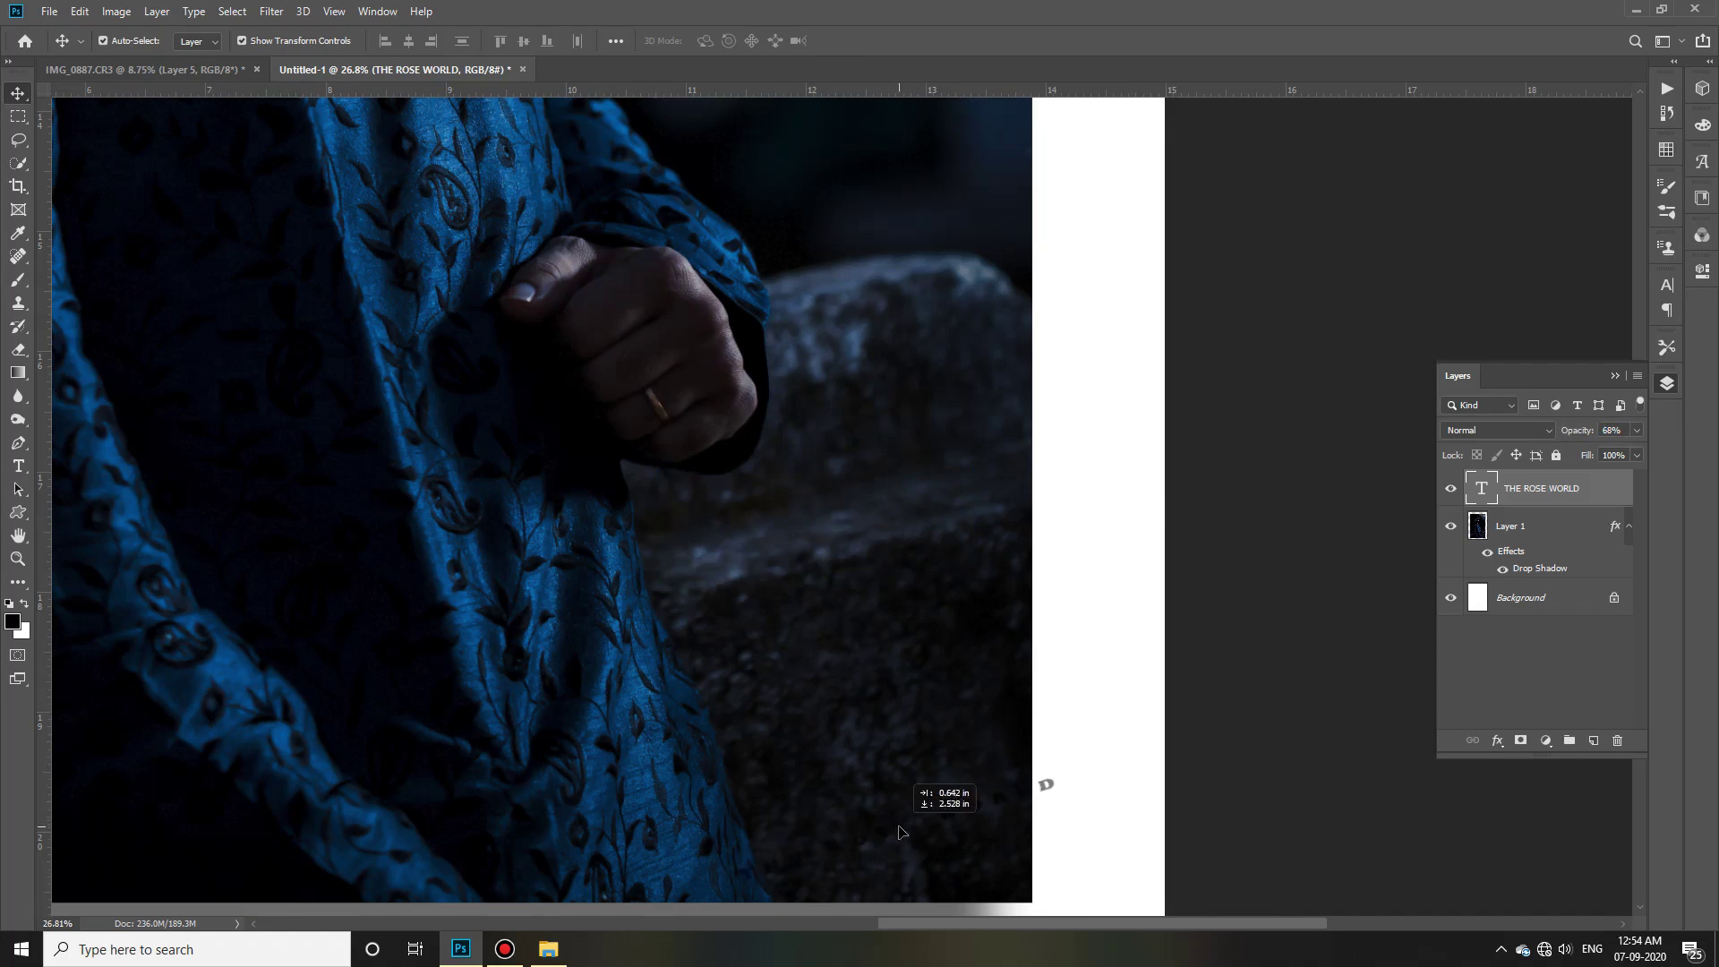
{"action": "scroll", "coordinate": [1043, 783], "scroll_direction": "down", "scroll_amount": 2}
{"action": "left_click_drag", "start_coordinate": [928, 699], "coordinate": [557, 784]}
Undo the caption's rotation, centre it horizontally below the photo, and fit the page in view.
{"action": "key", "text": "ctrl+t"}
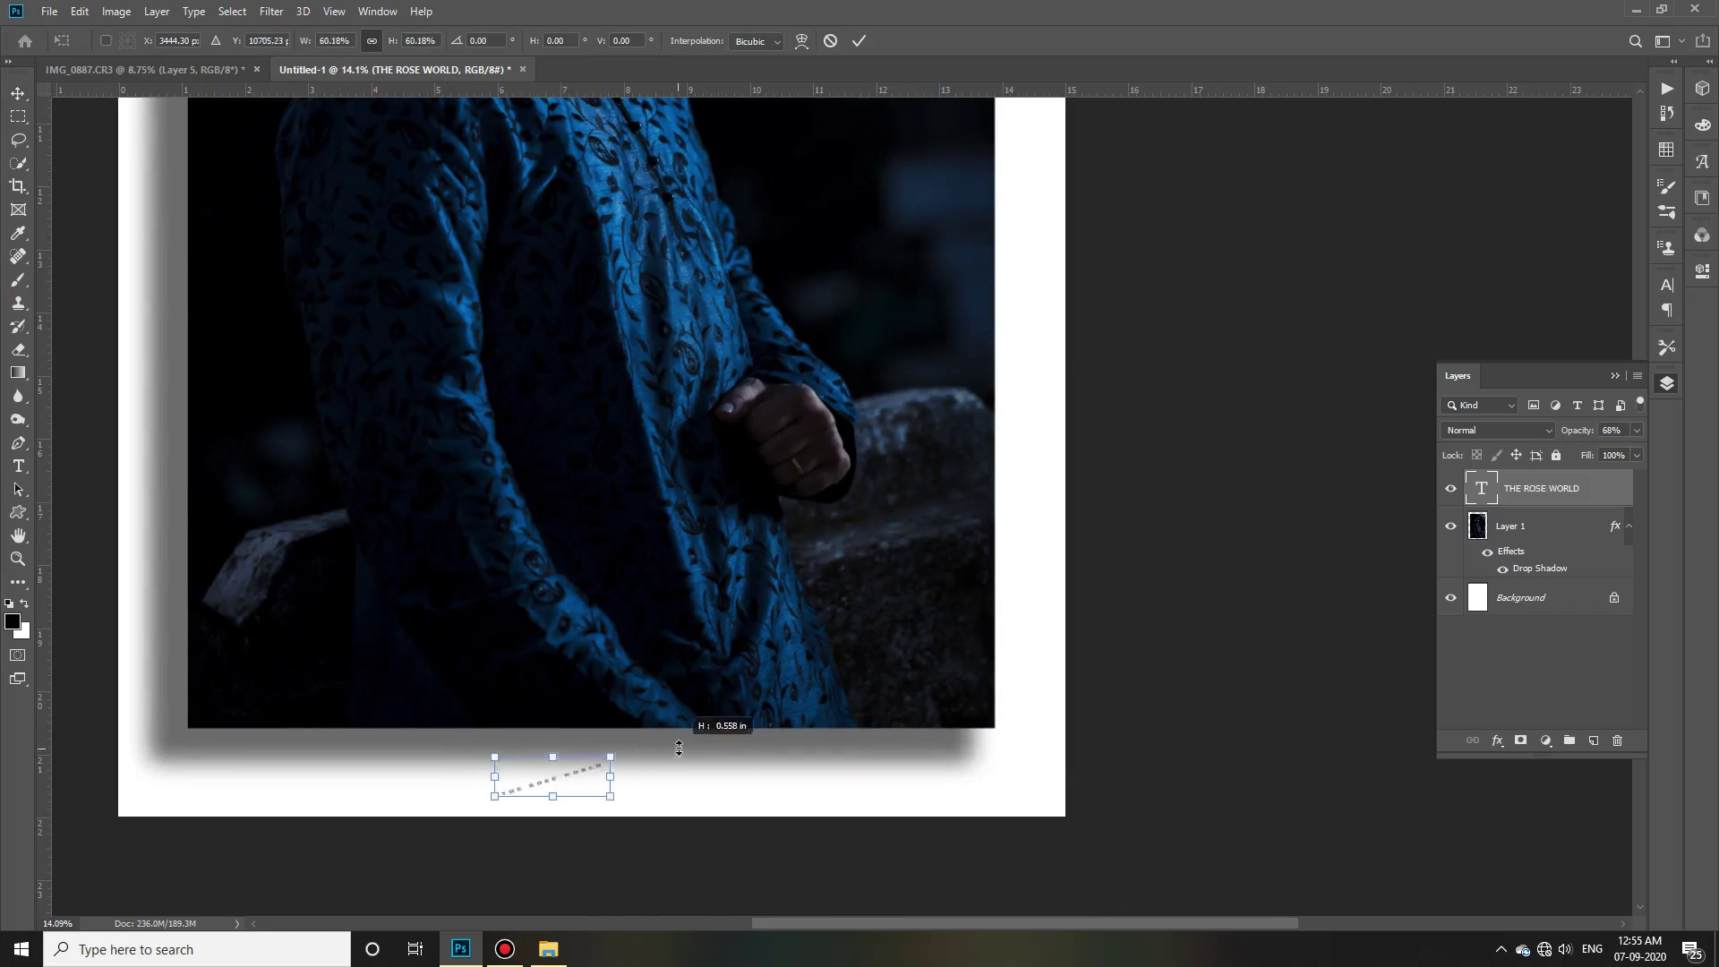
{"action": "key", "text": "ctrl+z"}
{"action": "key", "text": "ctrl+z"}
{"action": "key", "text": "ctrl+z"}
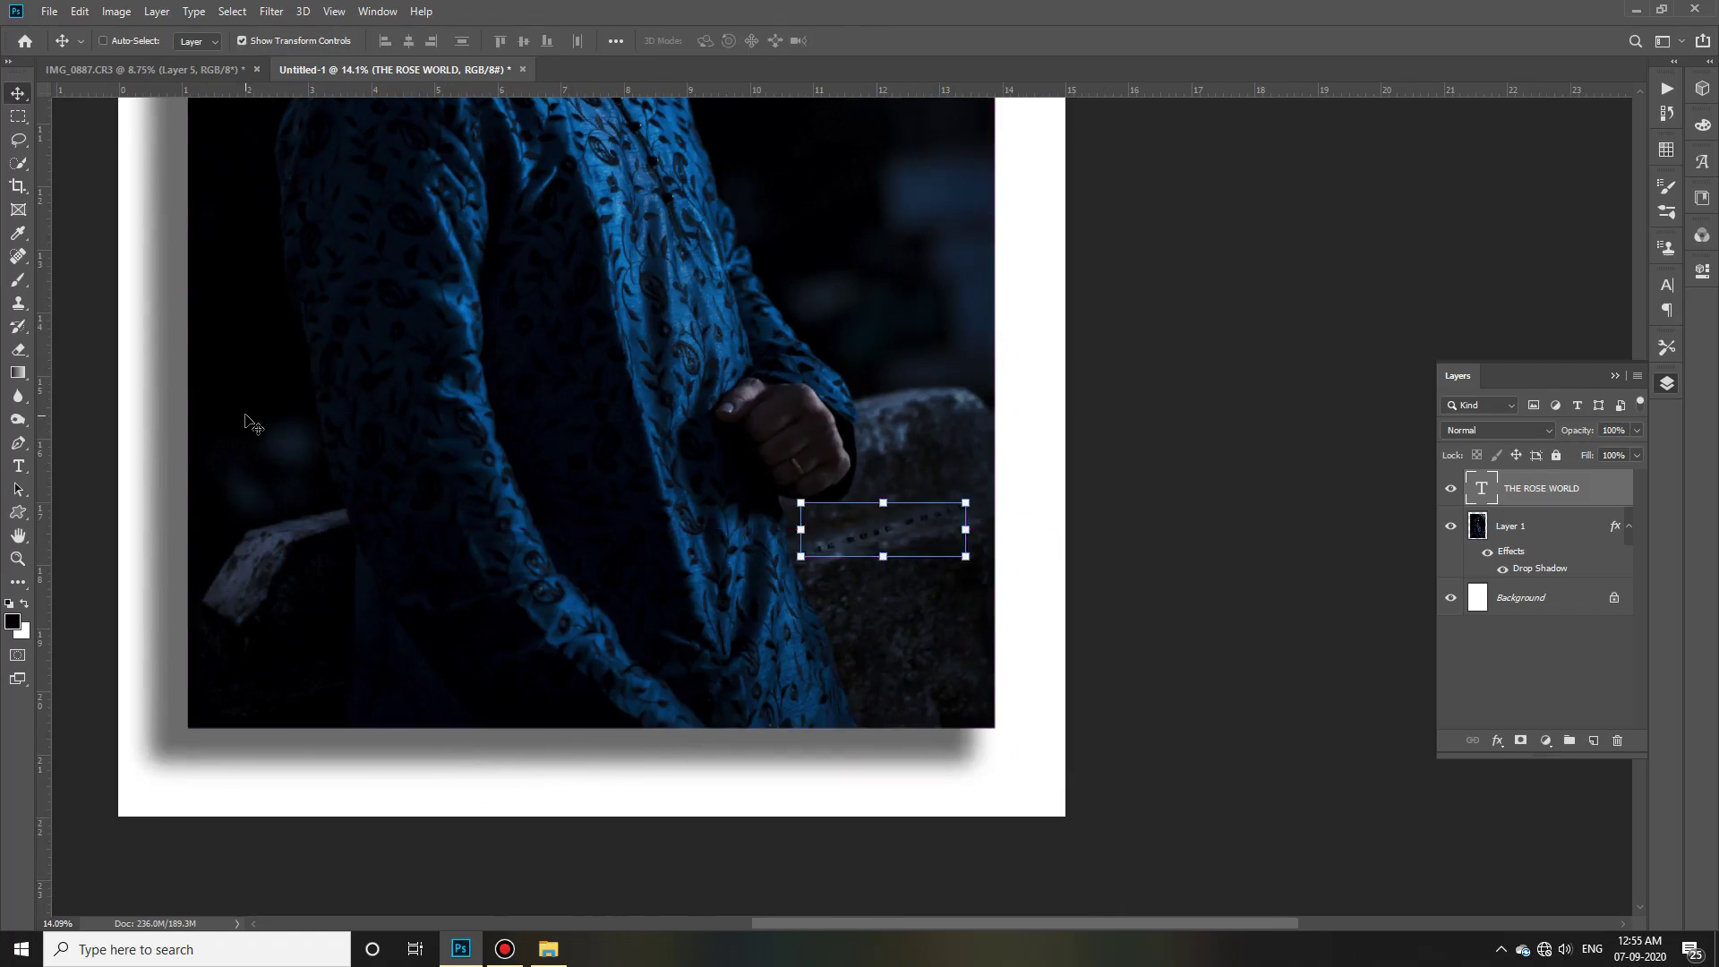
{"action": "left_click_drag", "start_coordinate": [1017, 544], "coordinate": [591, 780]}
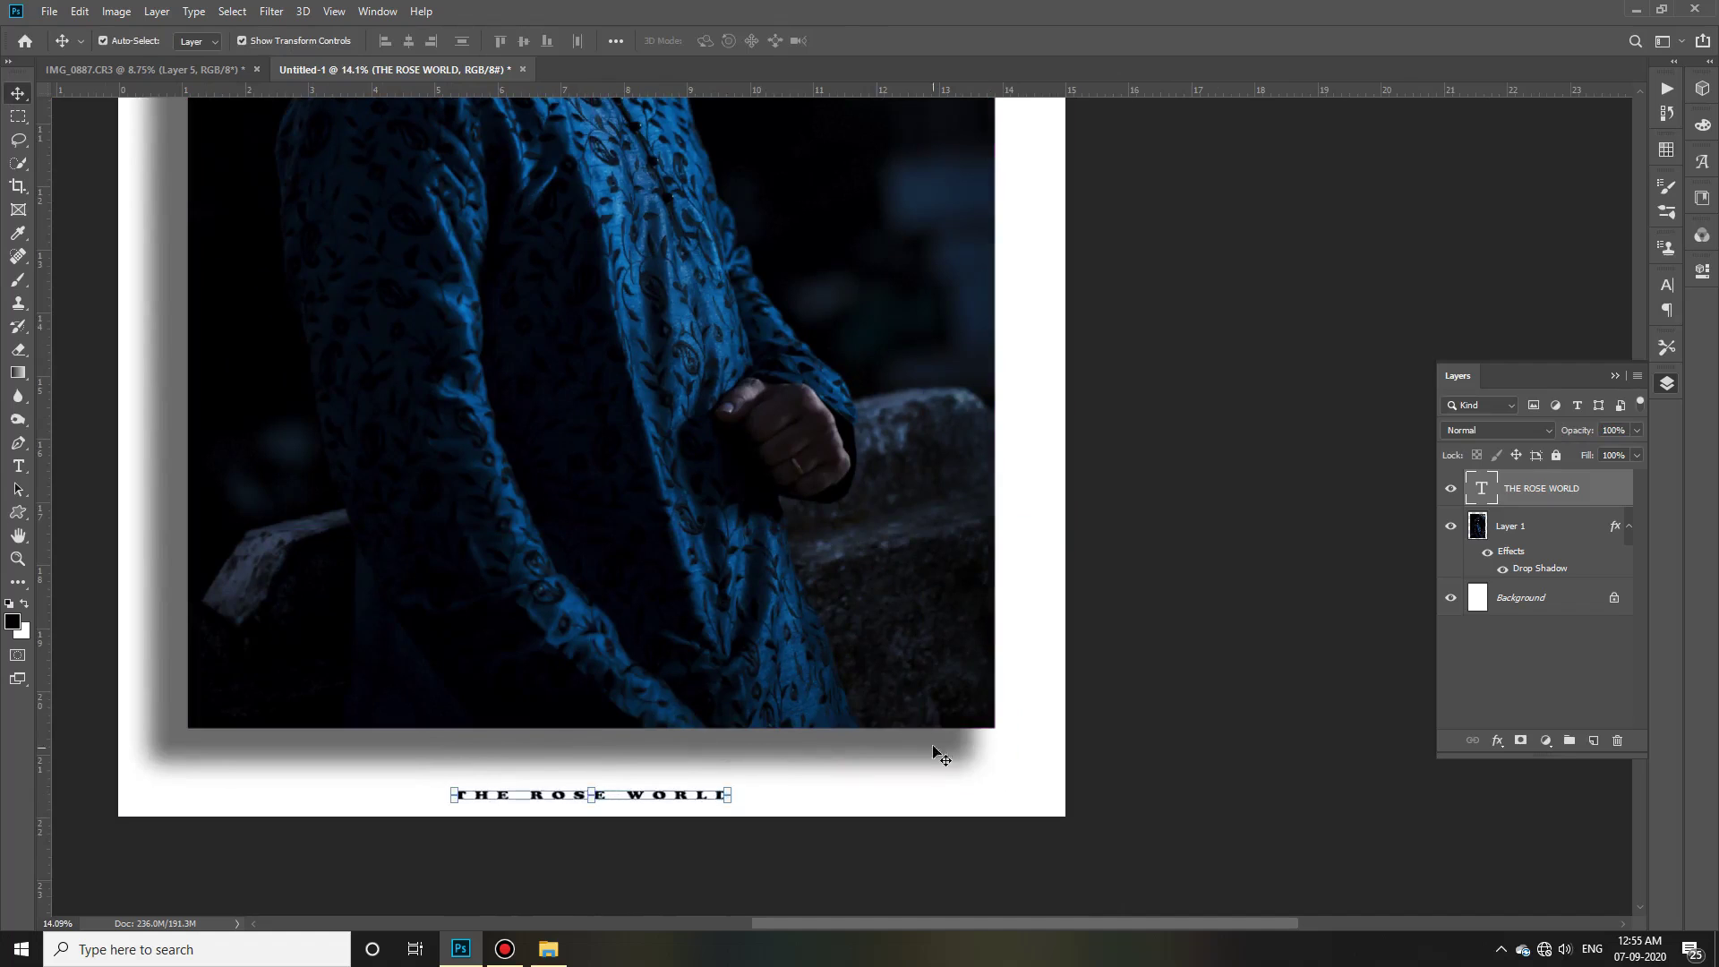
{"action": "left_click", "coordinate": [940, 748]}
{"action": "key", "text": "ctrl+0"}
{"action": "left_click", "coordinate": [1587, 486]}
{"action": "left_click", "coordinate": [1667, 285]}
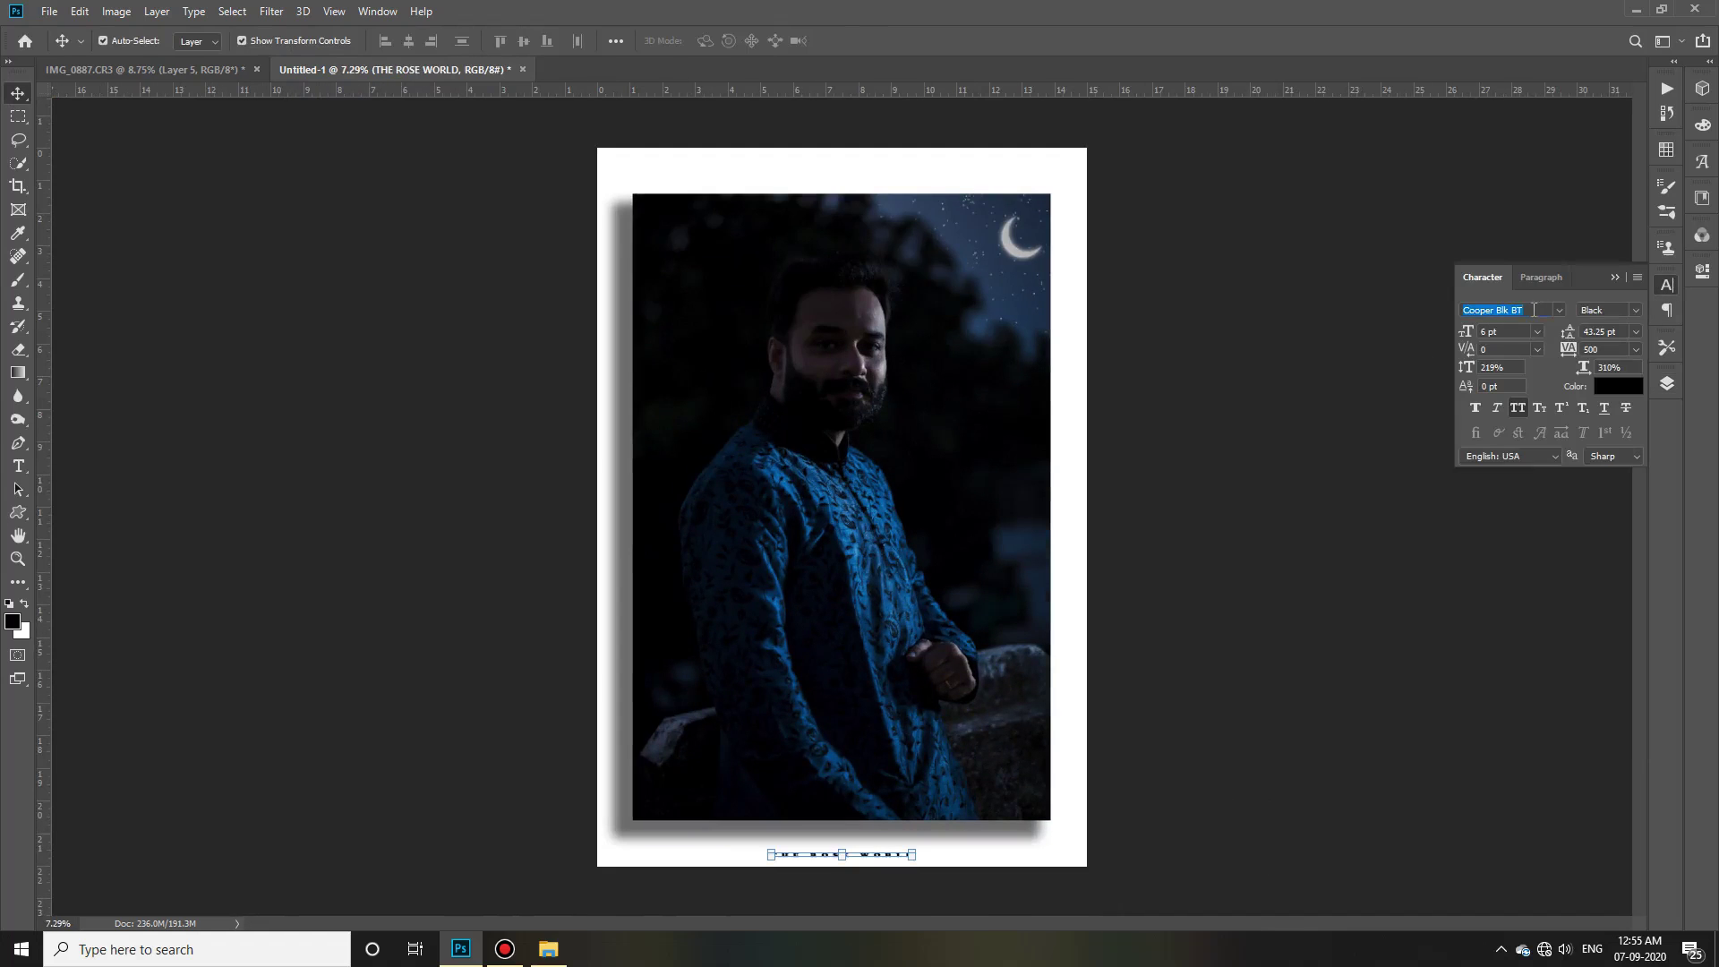
Set the caption to Corporate HQ at 11 pt and recentre it under the photo.
{"action": "type", "text": "+"}
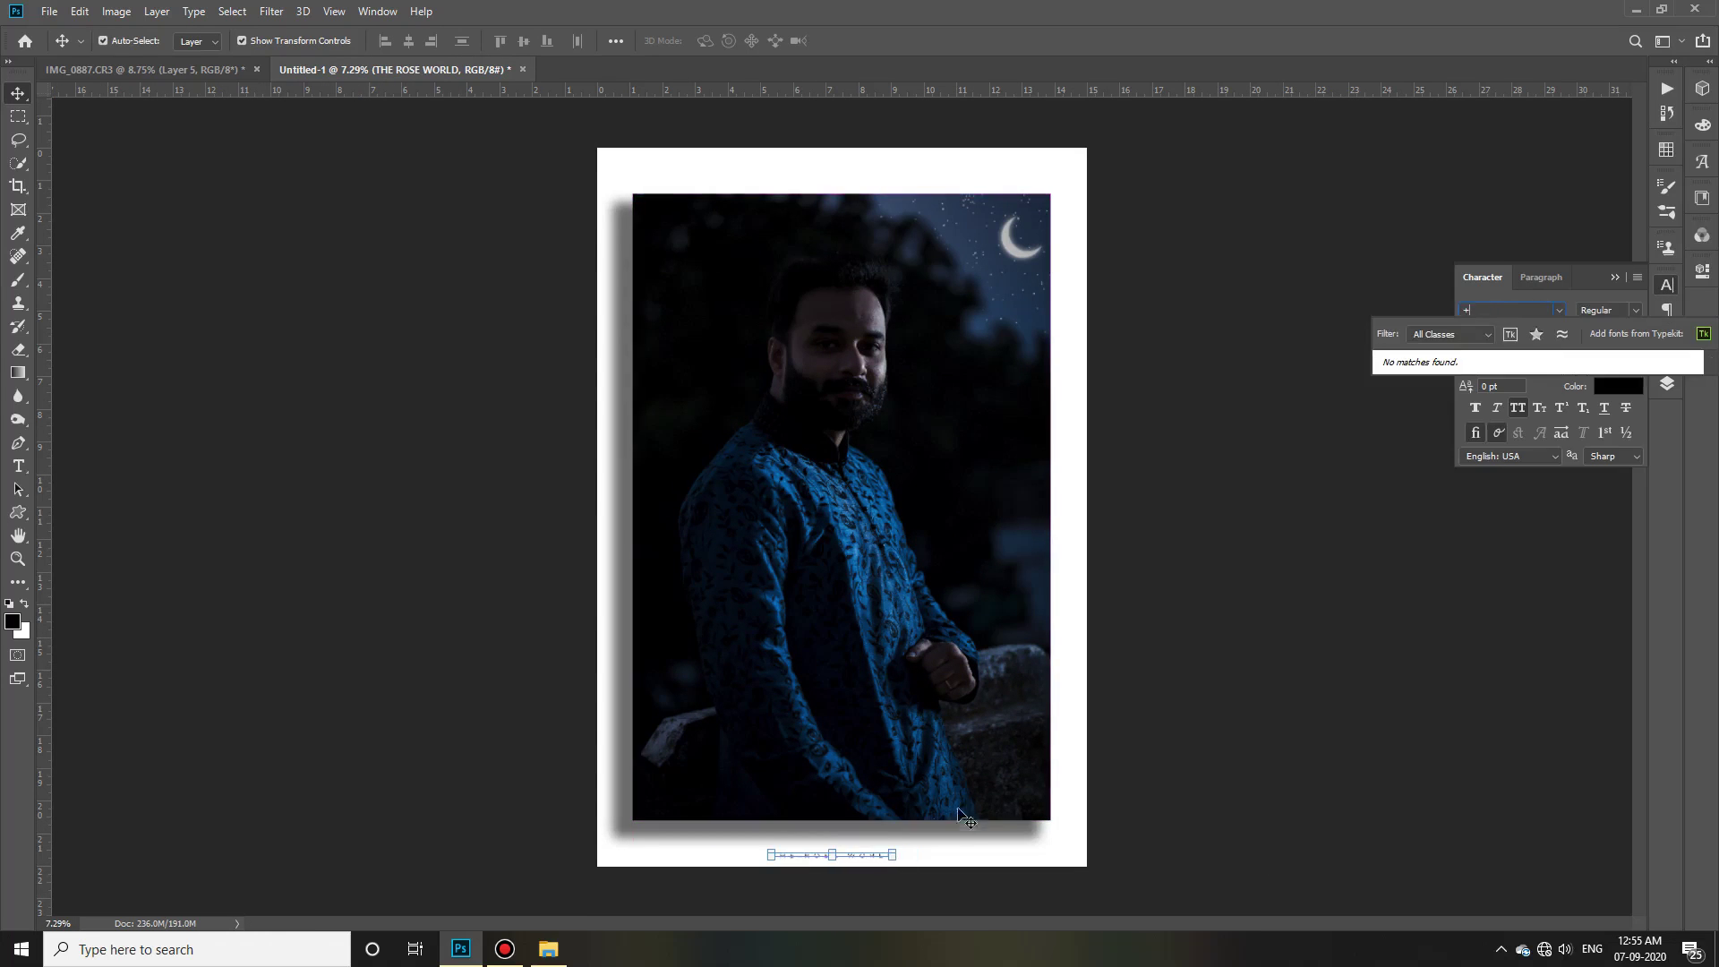
{"action": "left_click", "coordinate": [1343, 329]}
{"action": "key", "text": "ctrl+plus"}
{"action": "key", "text": "ctrl+plus"}
{"action": "key", "text": "ctrl+plus"}
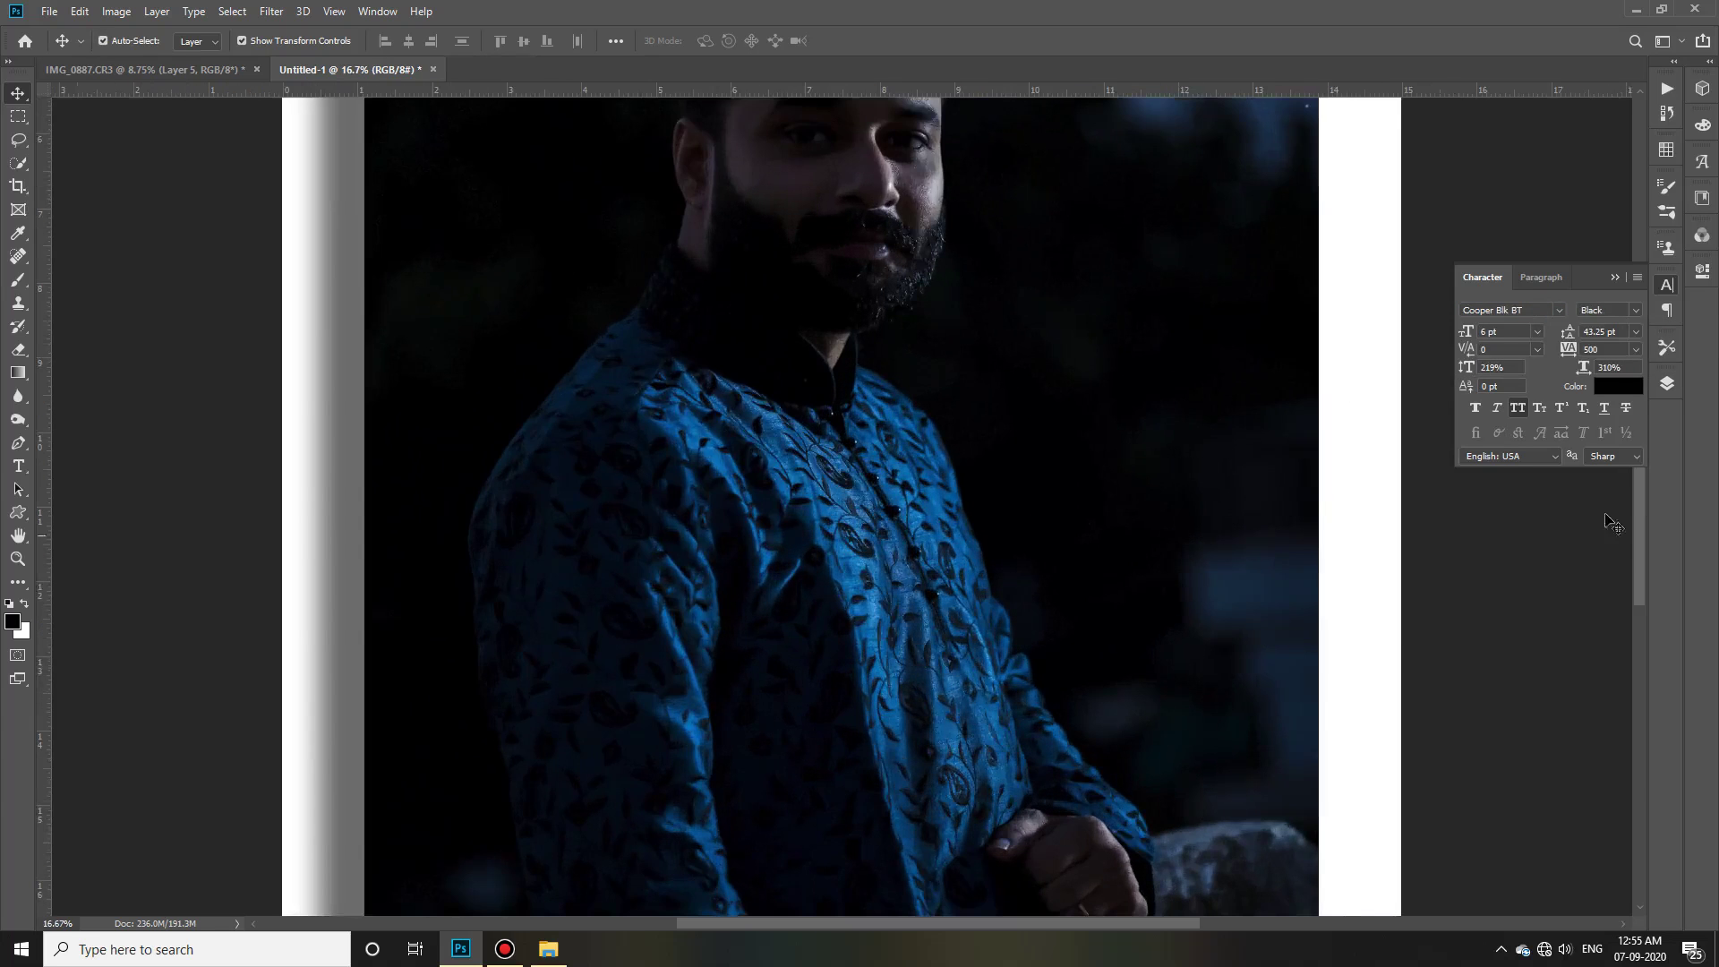
{"action": "scroll", "coordinate": [1199, 627], "scroll_direction": "down", "scroll_amount": 5}
{"action": "left_click", "coordinate": [1667, 385]}
{"action": "double_click", "coordinate": [1481, 483]}
{"action": "left_click", "coordinate": [1668, 285]}
{"action": "left_click", "coordinate": [1537, 311]}
{"action": "key", "text": "Down"}
{"action": "key", "text": "Down"}
{"action": "key", "text": "Down"}
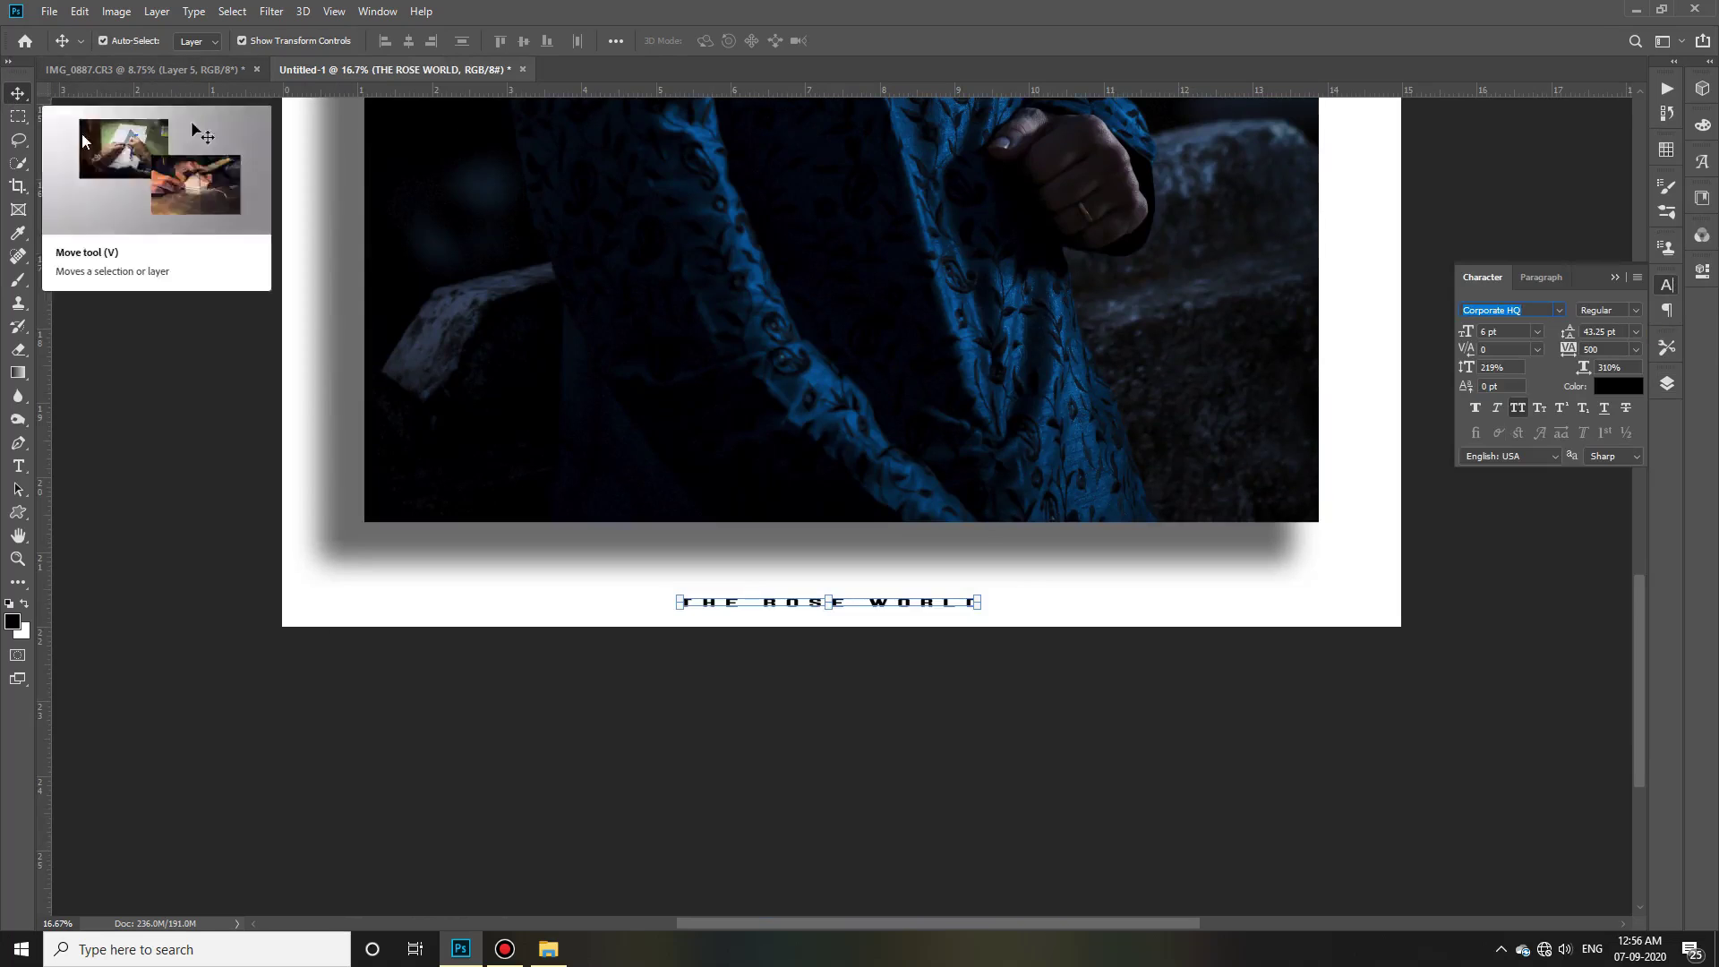
{"action": "left_click_drag", "start_coordinate": [1473, 335], "coordinate": [1513, 335]}
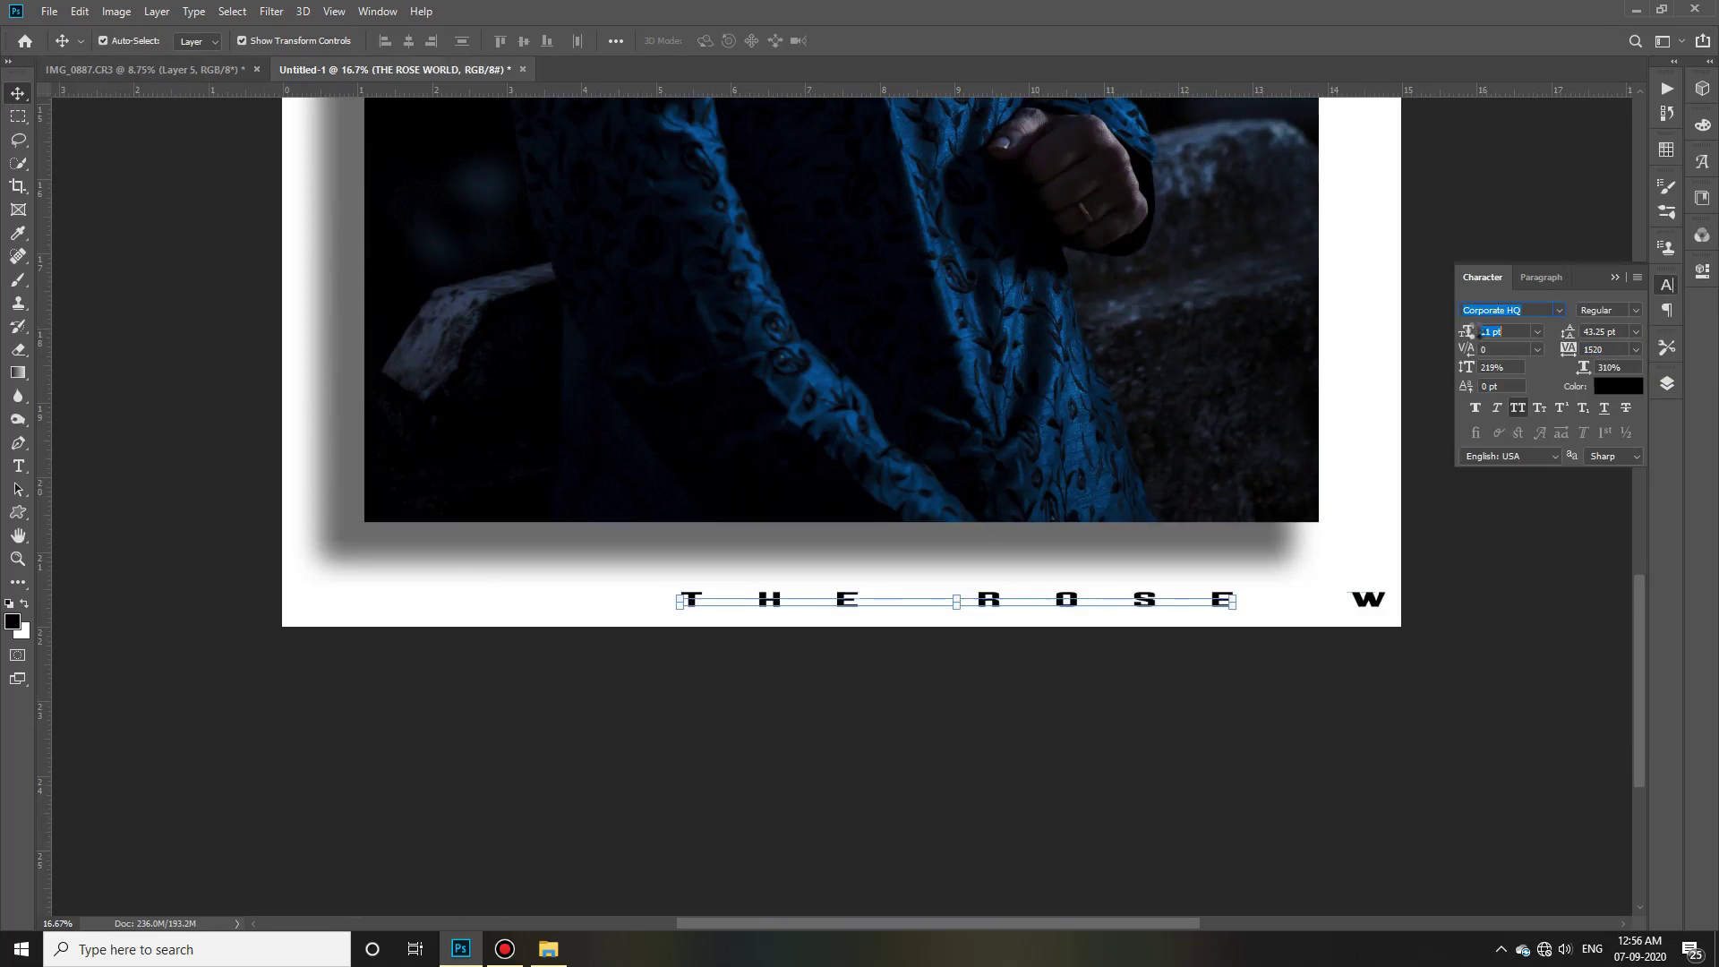
{"action": "left_click_drag", "start_coordinate": [1236, 602], "coordinate": [895, 598]}
{"action": "left_click", "coordinate": [1489, 633]}
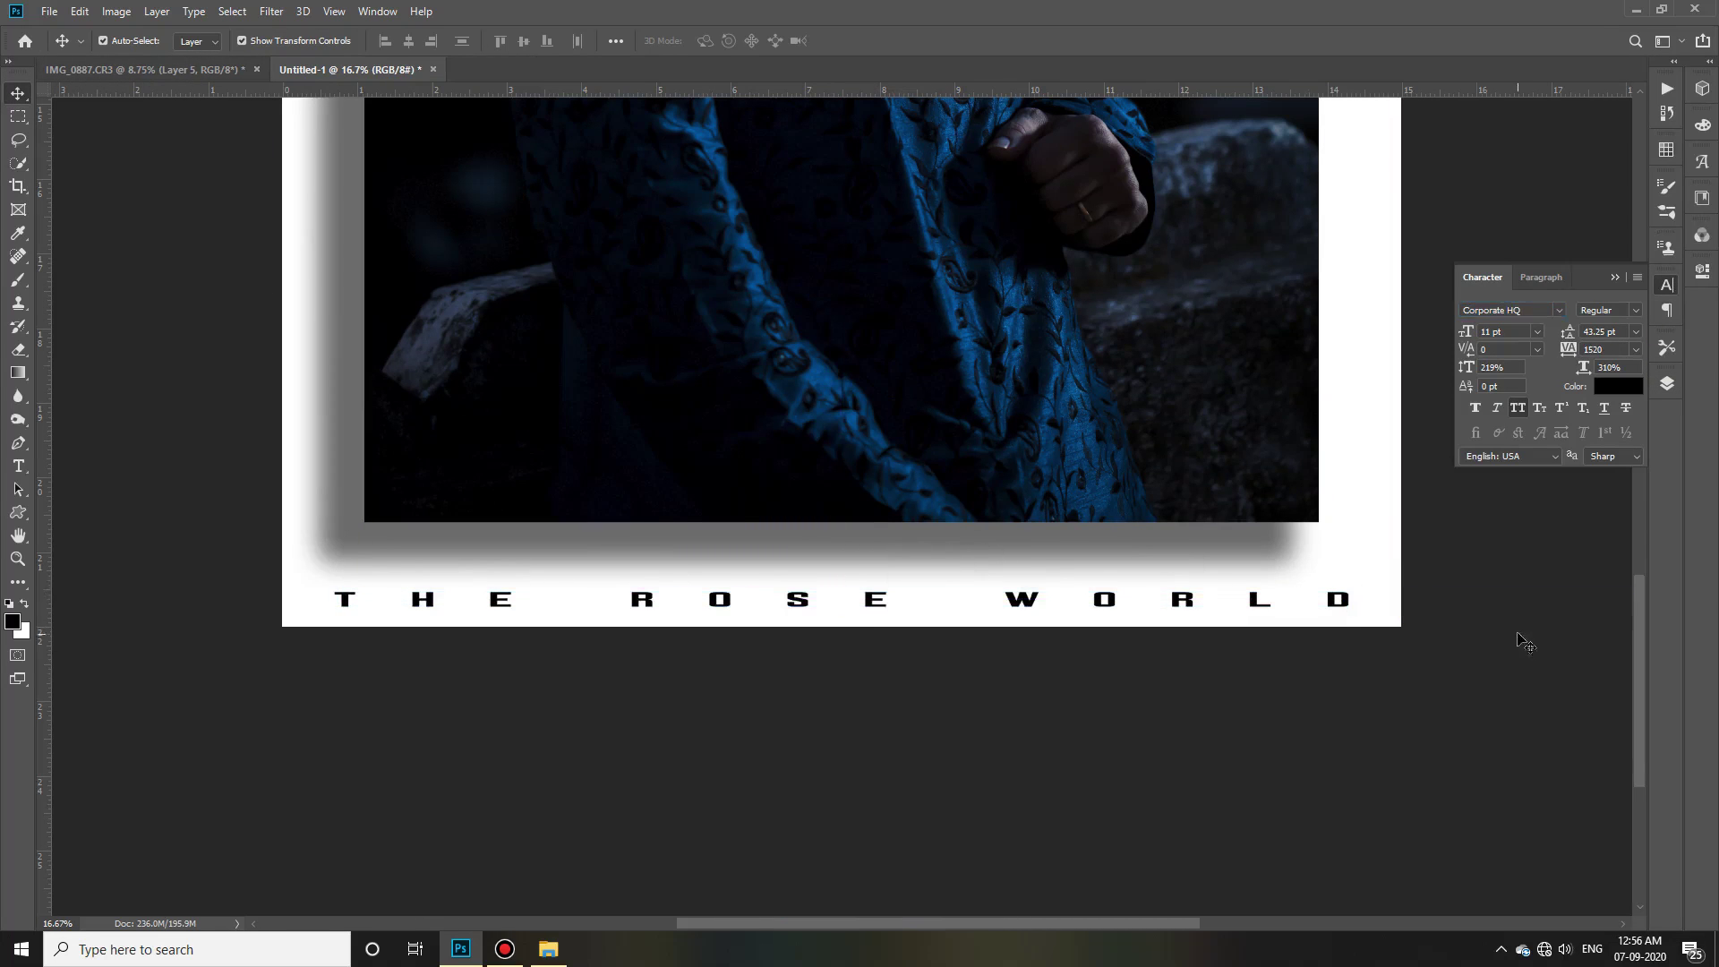
Fit the poster in view, then delete the top layers in IMG_0887.CR3.
{"action": "key", "text": "F7"}
{"action": "key", "text": "ctrl+0"}
{"action": "scroll", "coordinate": [1267, 541], "scroll_direction": "up", "scroll_amount": 1}
{"action": "scroll", "coordinate": [1118, 230], "scroll_direction": "up", "scroll_amount": 1}
{"action": "scroll", "coordinate": [1113, 211], "scroll_direction": "up", "scroll_amount": 3}
{"action": "scroll", "coordinate": [1225, 370], "scroll_direction": "down", "scroll_amount": 5}
{"action": "scroll", "coordinate": [1225, 530], "scroll_direction": "up", "scroll_amount": 2}
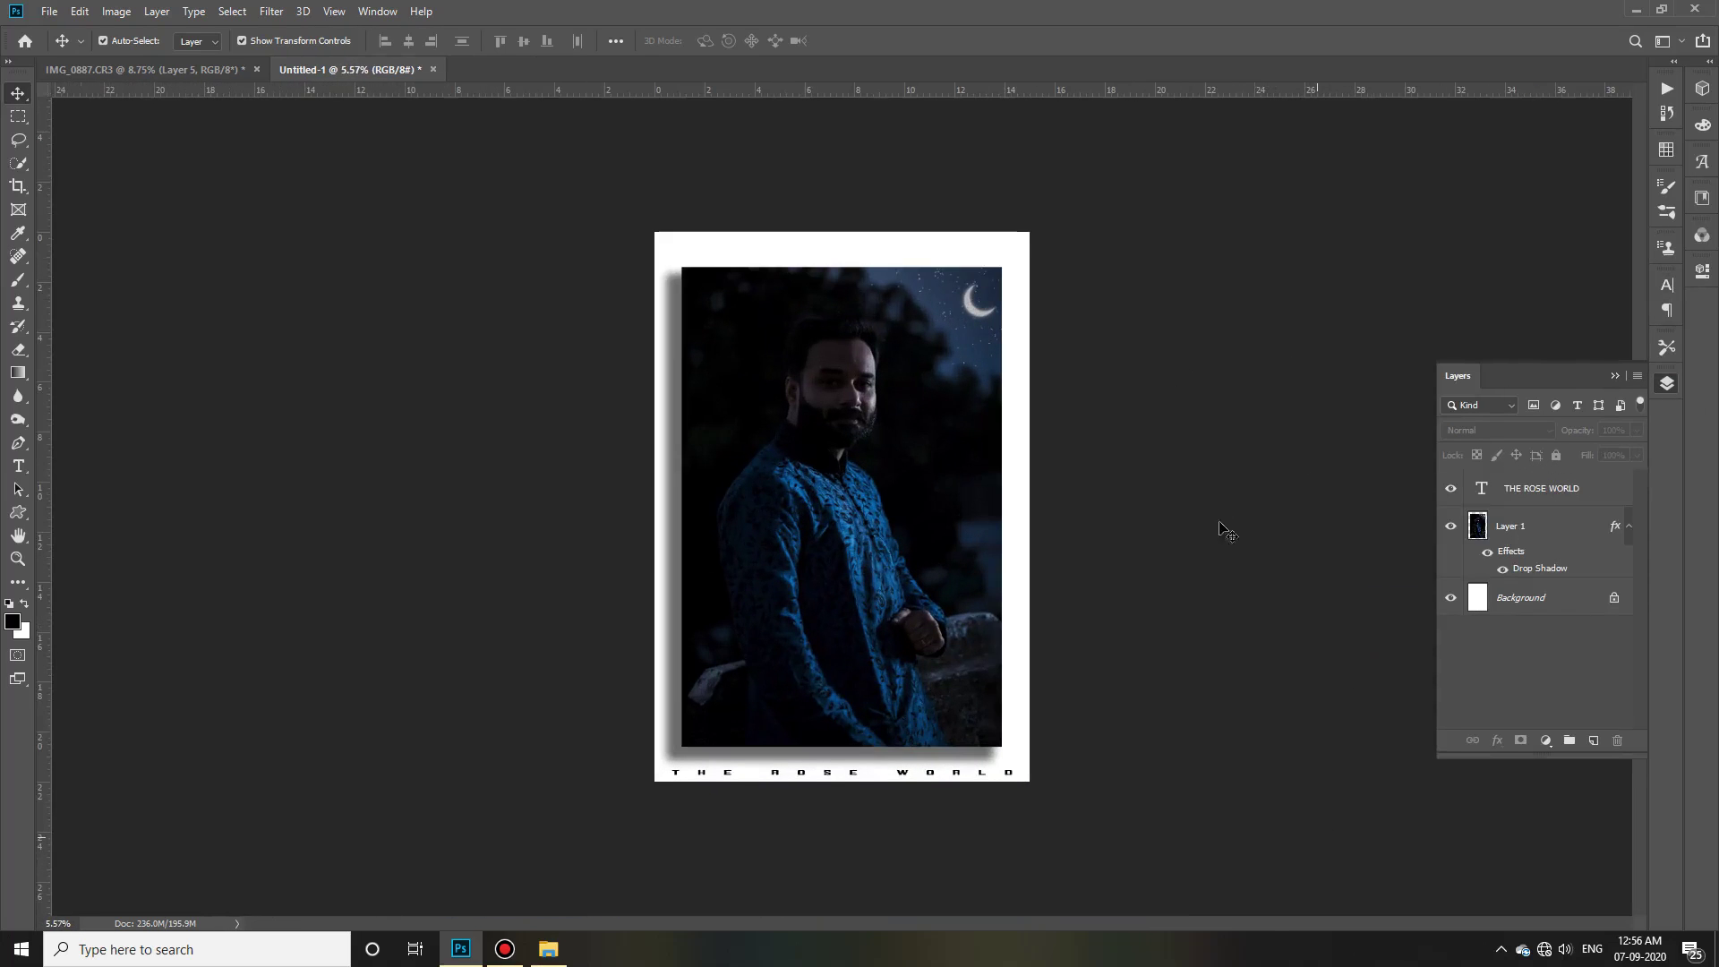
{"action": "left_click", "coordinate": [134, 69]}
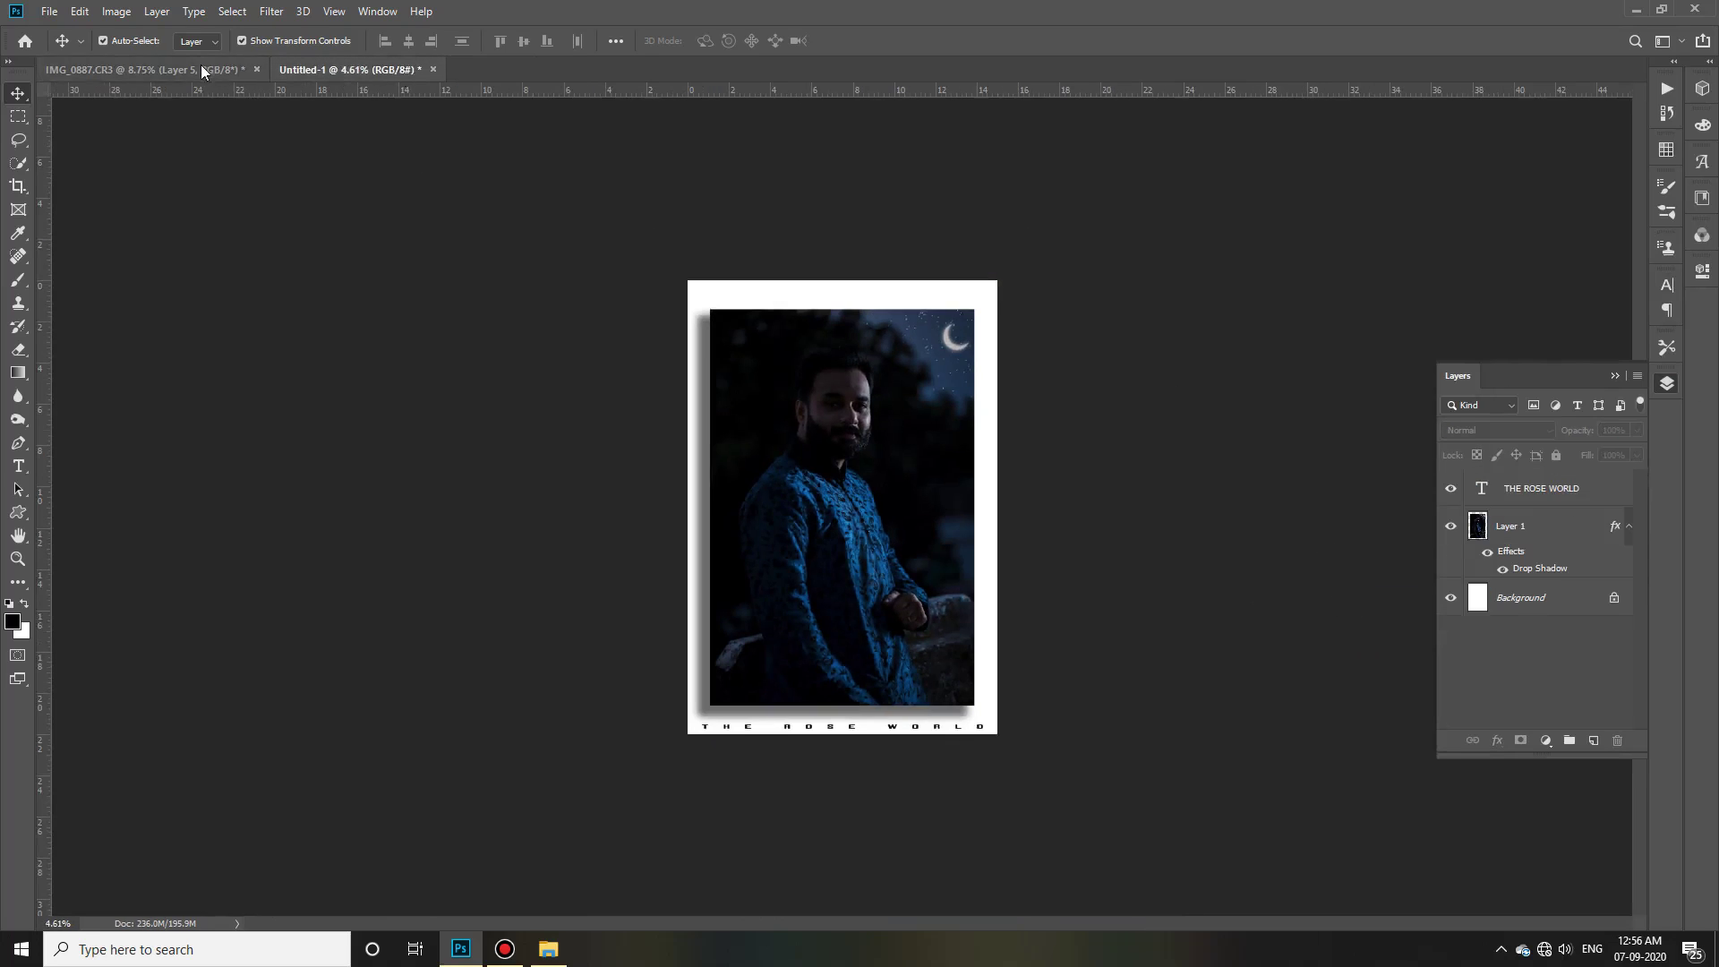
{"action": "key", "text": "Delete"}
{"action": "key", "text": "Delete"}
Turn the moon layer back on and delete the Layer 2 copy 2 and Layer 2 moon layers.
{"action": "key", "text": "Delete"}
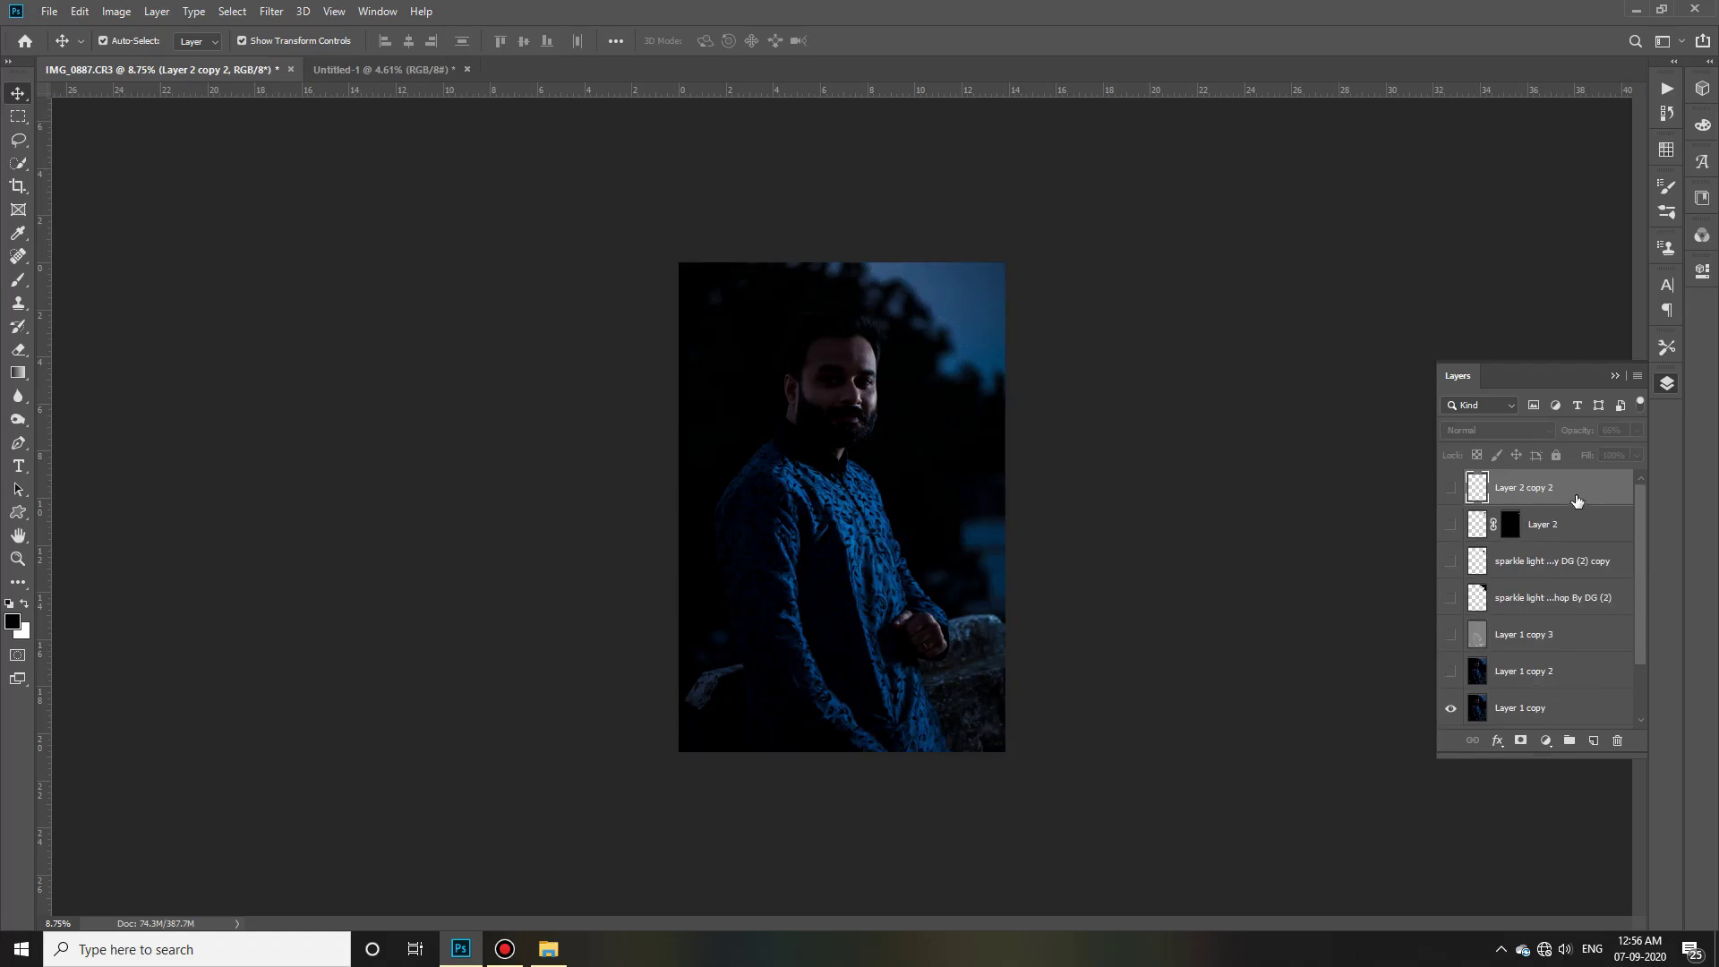
{"action": "left_click", "coordinate": [1452, 488]}
{"action": "key", "text": "Delete"}
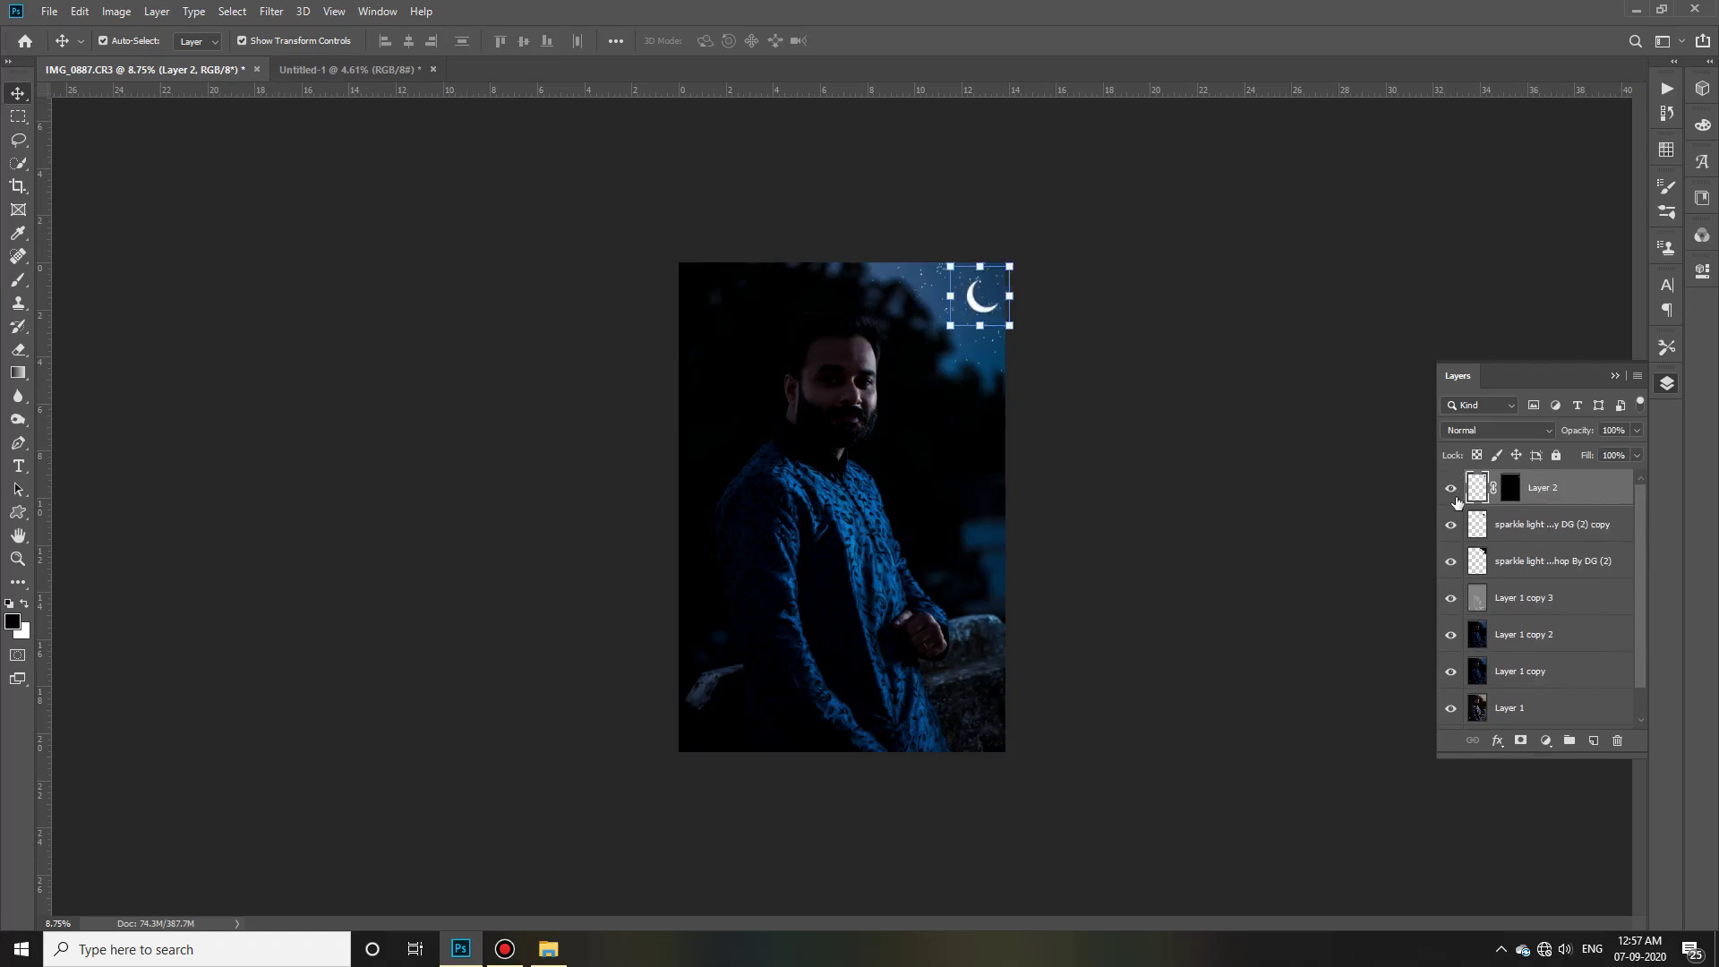
{"action": "key", "text": "Delete"}
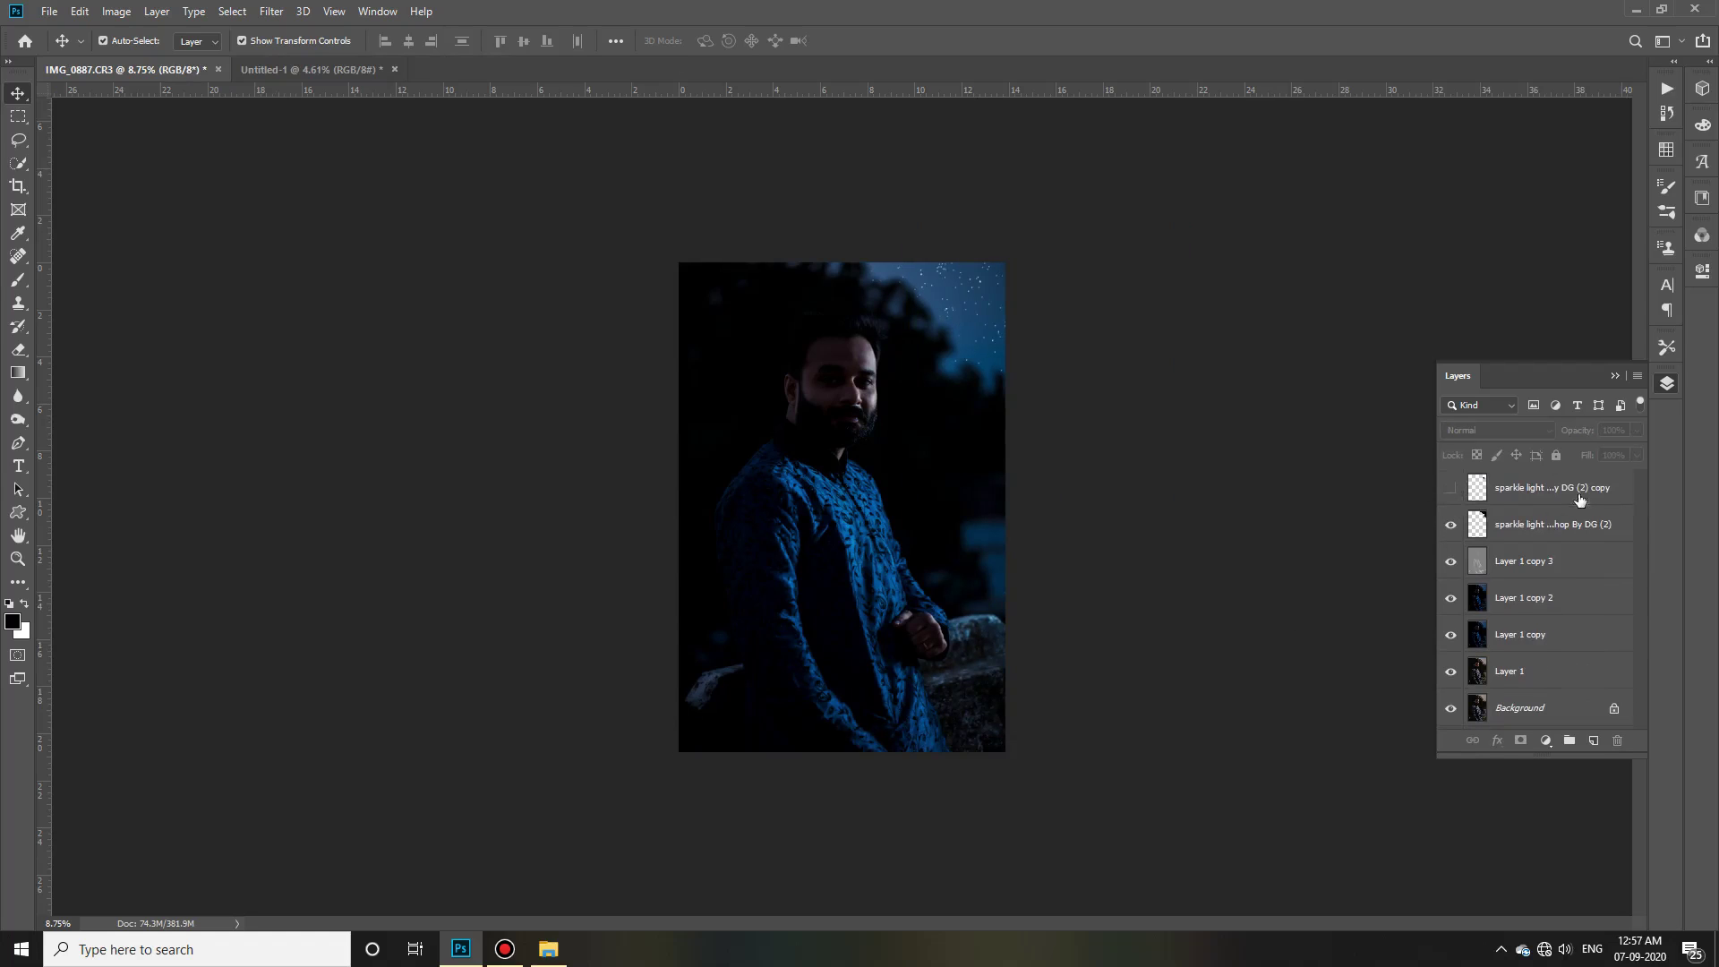
Delete the old poster photo and copy a merged-visible layer of the moonless IMG_0887.CR3.
{"action": "left_click", "coordinate": [313, 69]}
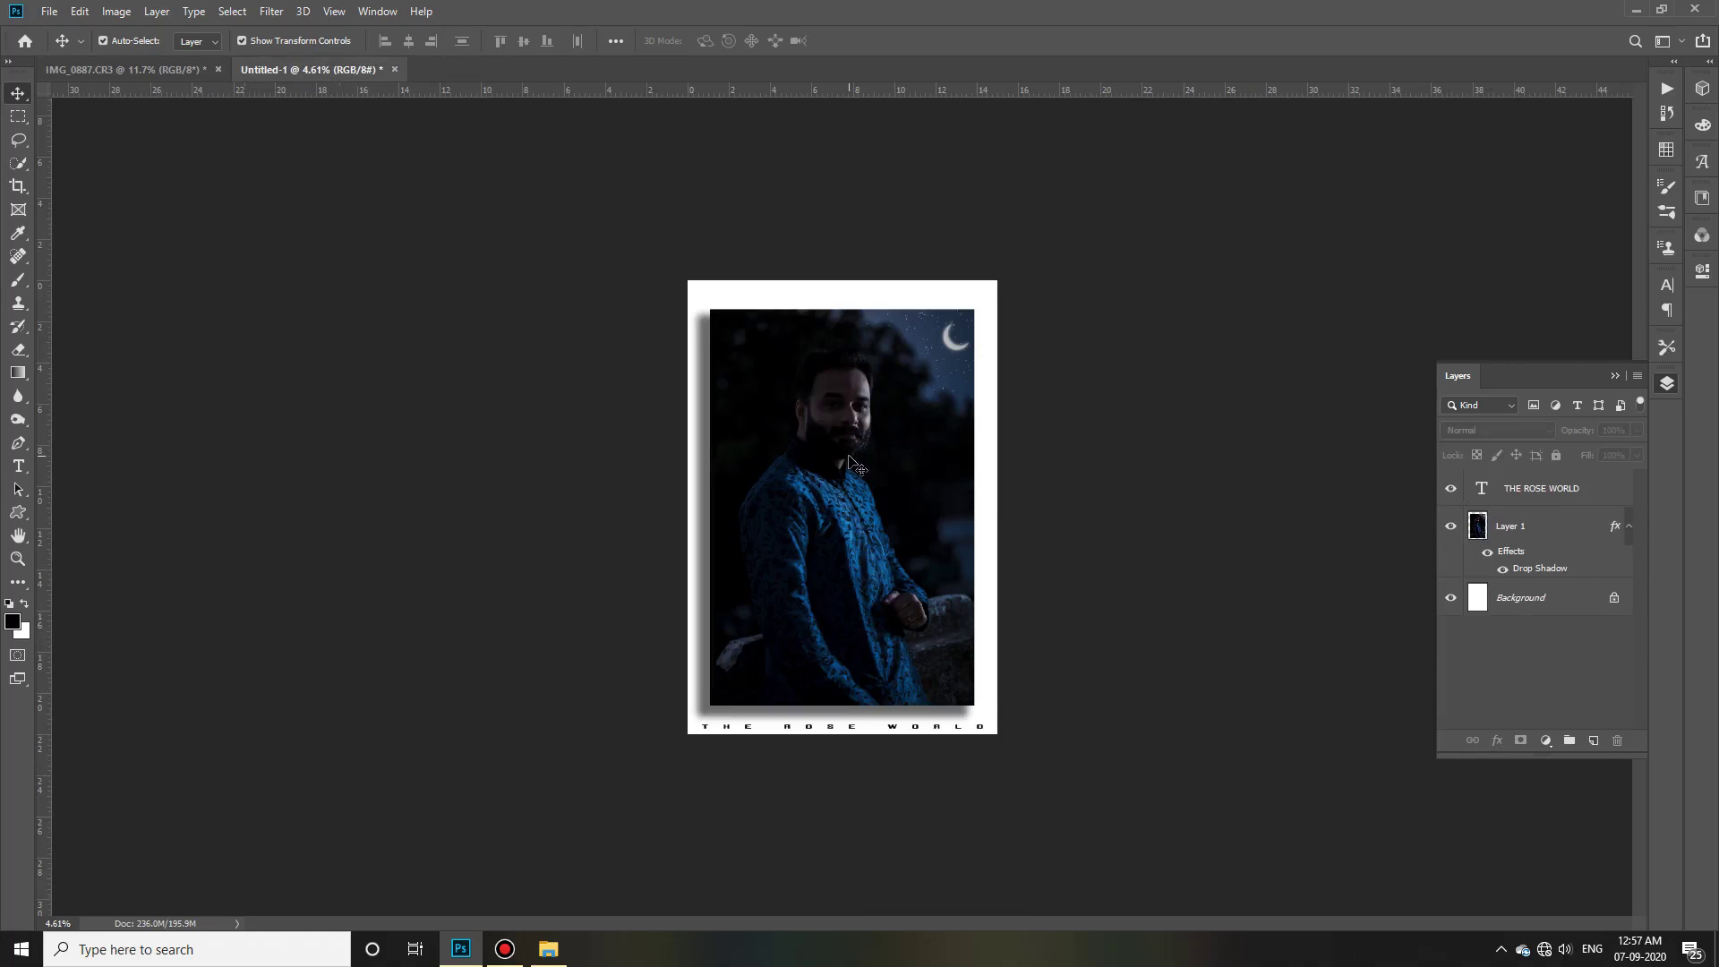
{"action": "key", "text": "Delete"}
{"action": "key", "text": "ctrl+Tab"}
{"action": "key", "text": "ctrl+shift+alt+e"}
{"action": "key", "text": "ctrl+c"}
{"action": "key", "text": "ctrl+Tab"}
Paste the moonless photo into Untitled-1, enlarged to fill the frame above the caption.
{"action": "key", "text": "ctrl+v"}
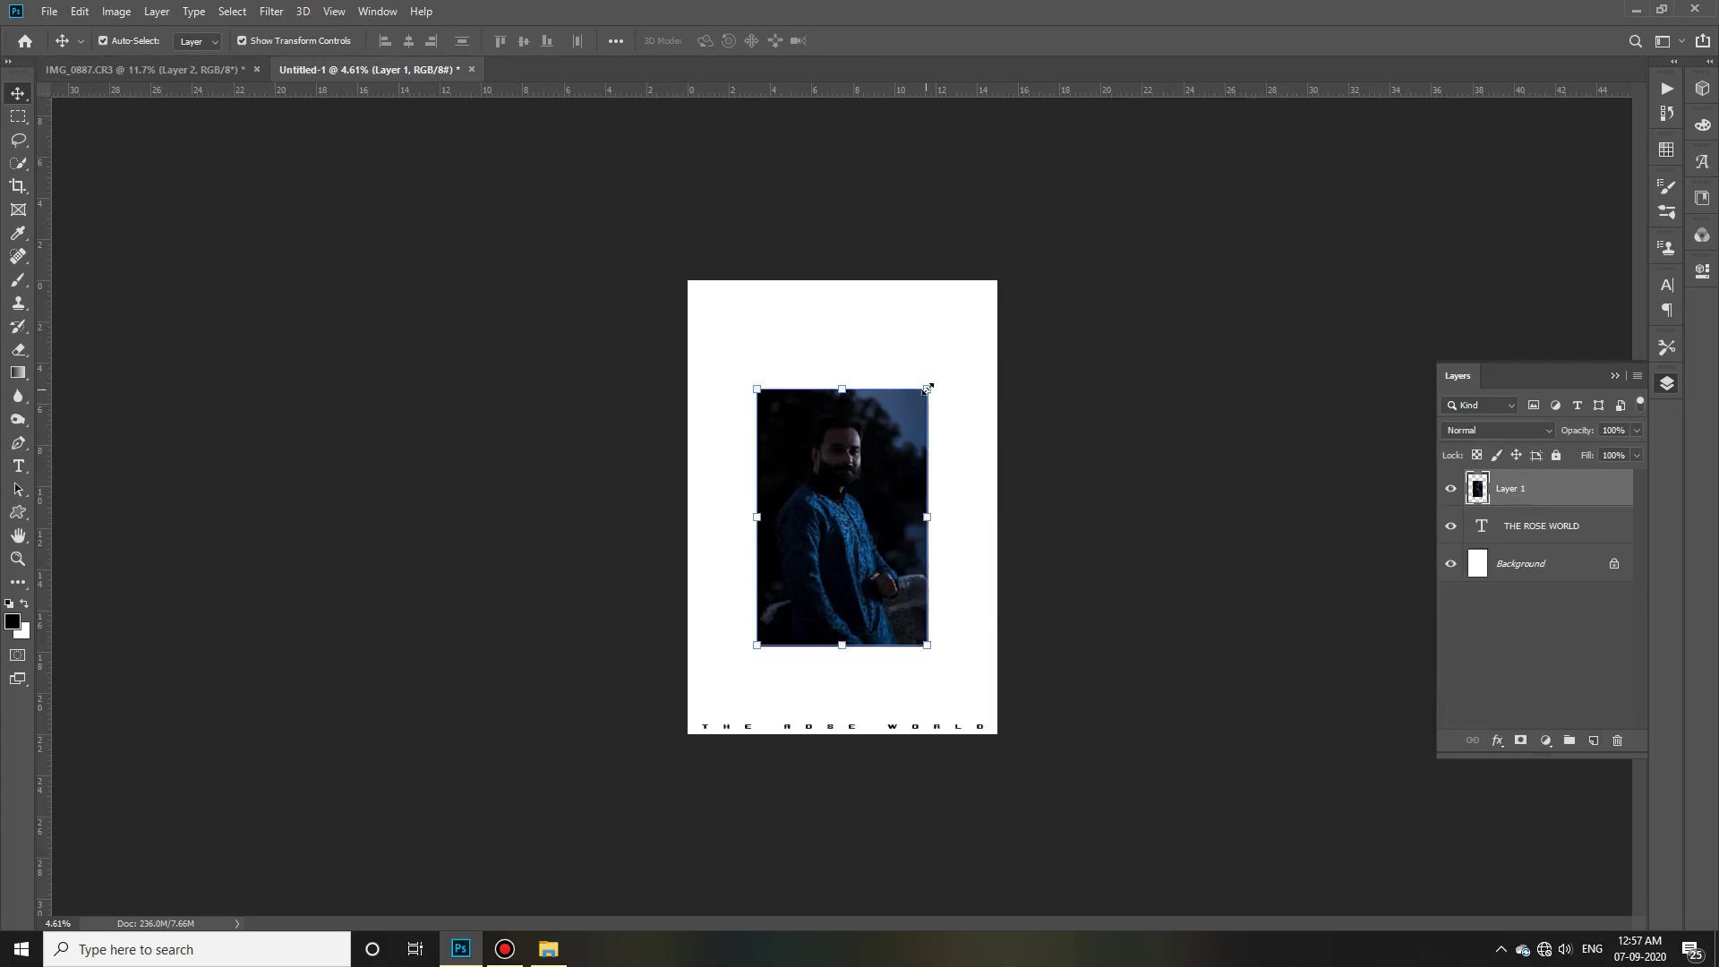
{"action": "key", "text": "ctrl+t"}
{"action": "left_click_drag", "start_coordinate": [932, 384], "coordinate": [1021, 314]}
{"action": "left_click_drag", "start_coordinate": [905, 450], "coordinate": [904, 457]}
{"action": "key", "text": "Return"}
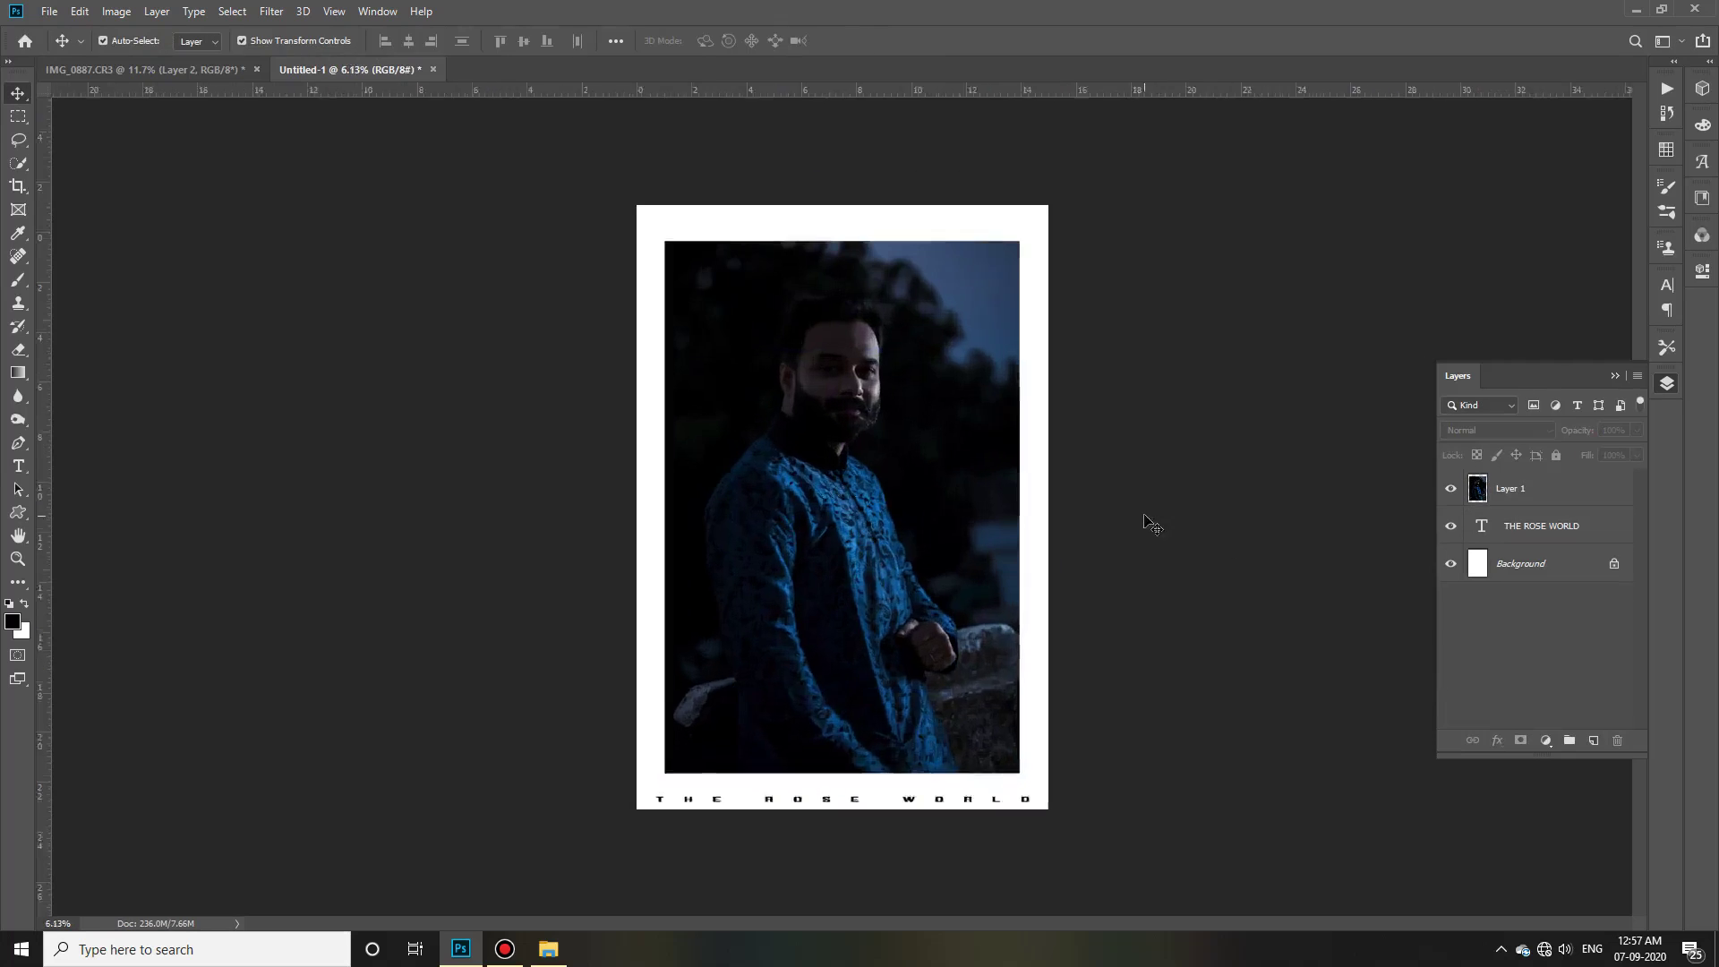
{"action": "scroll", "coordinate": [1143, 519], "scroll_direction": "up", "scroll_amount": 3}
Add a drop shadow to the new photo layer and reopen its settings.
{"action": "left_click", "coordinate": [961, 438]}
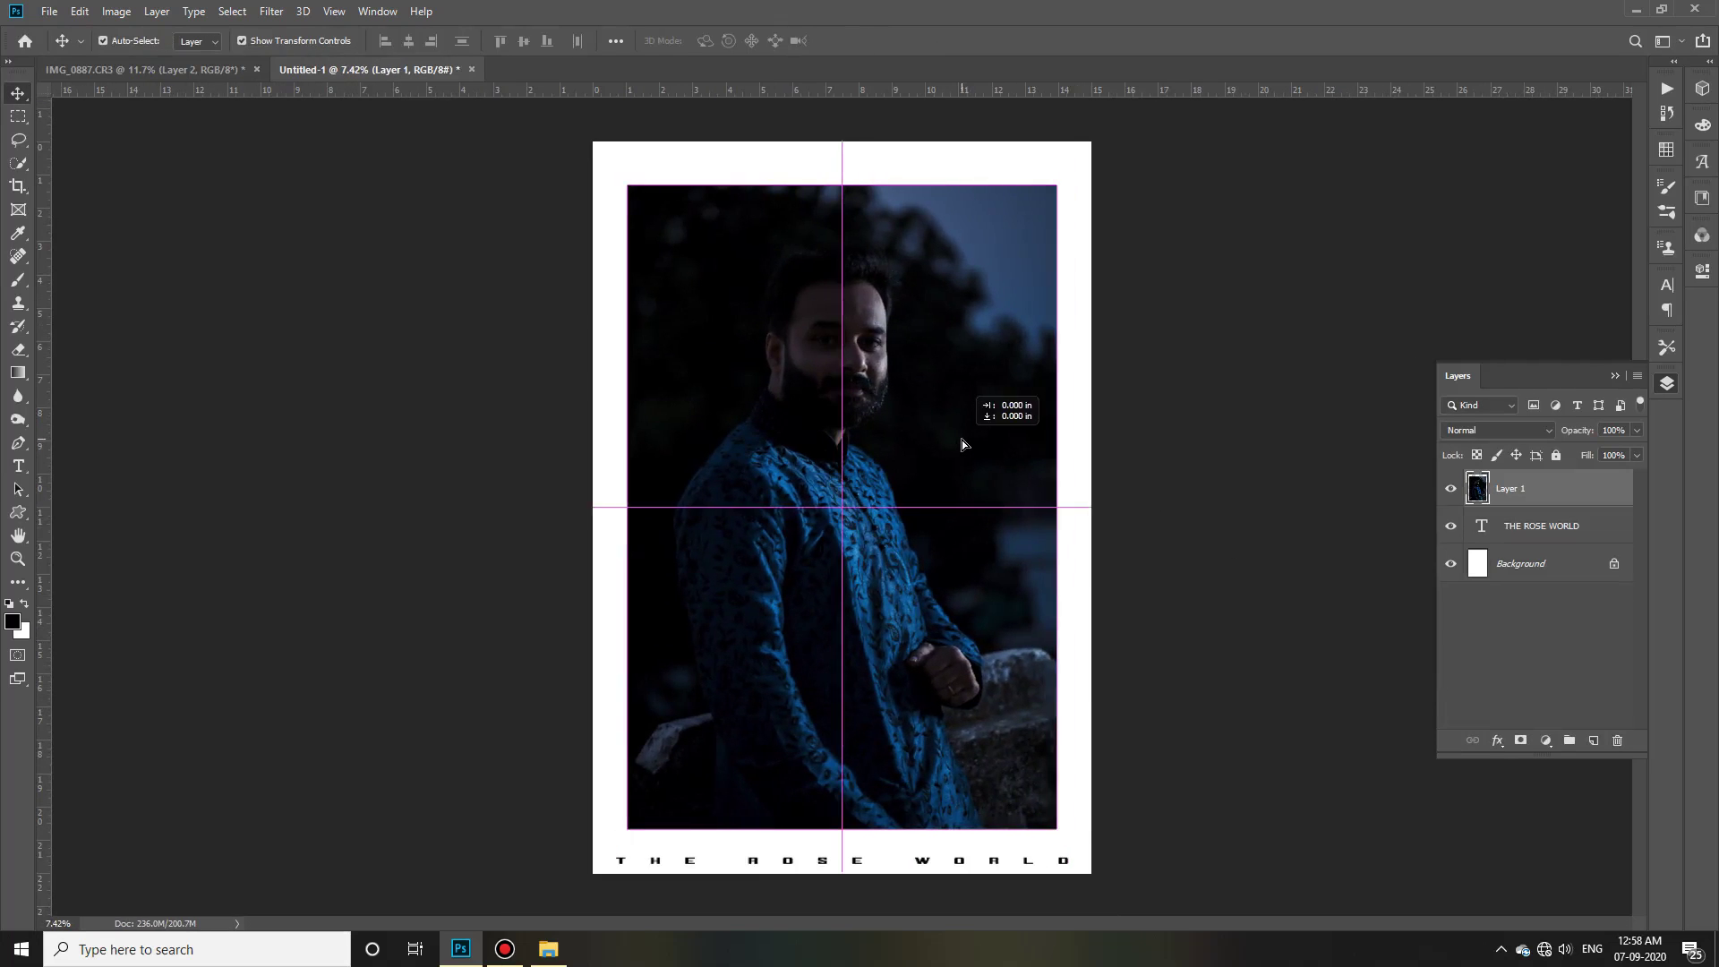
{"action": "left_click", "coordinate": [1101, 403]}
{"action": "left_click", "coordinate": [1645, 102]}
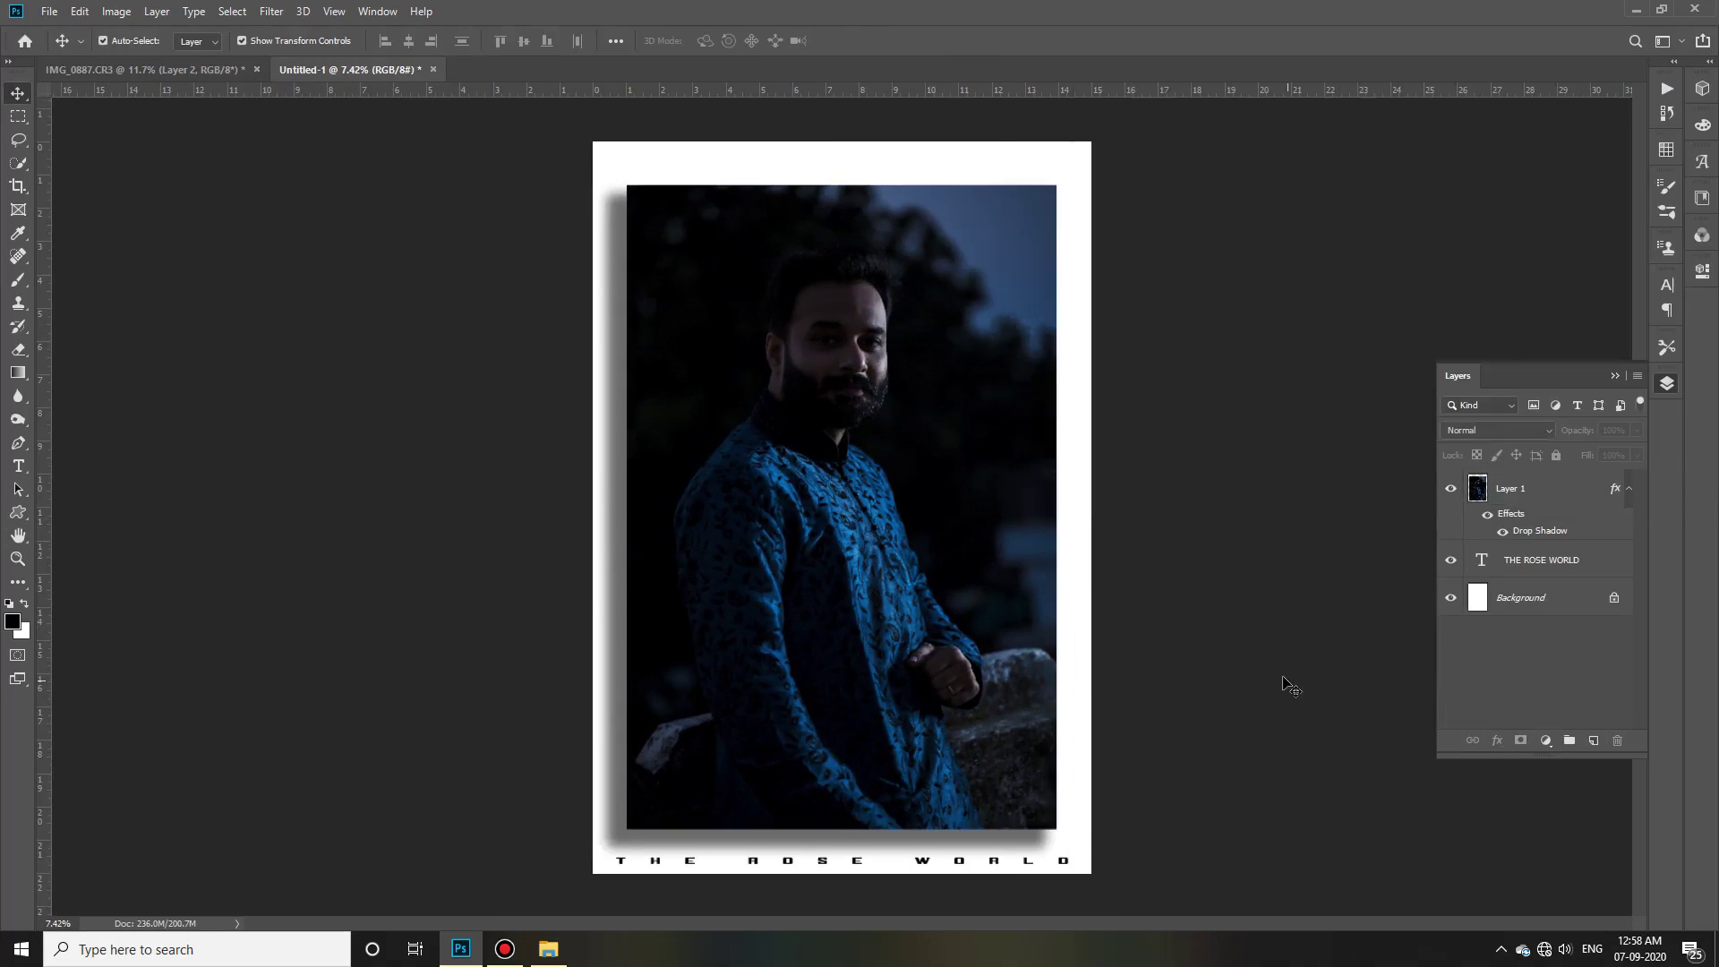
{"action": "scroll", "coordinate": [1143, 671], "scroll_direction": "down", "scroll_amount": 2}
{"action": "scroll", "coordinate": [1251, 666], "scroll_direction": "up", "scroll_amount": 1}
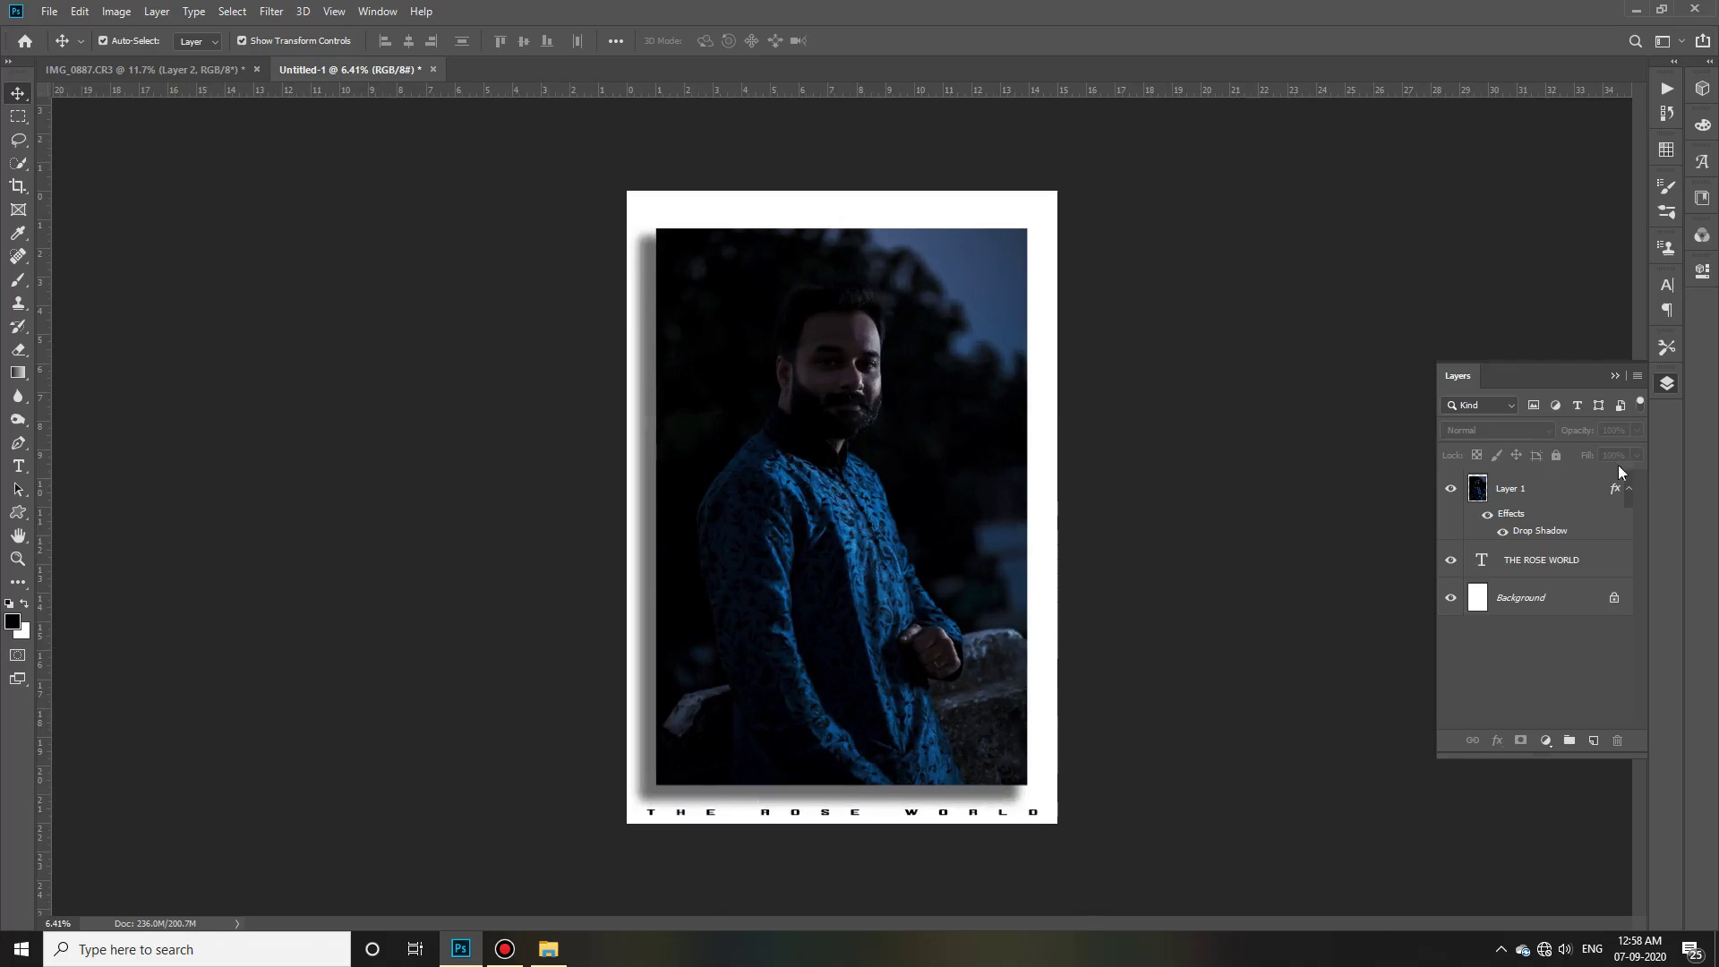
{"action": "double_click", "coordinate": [1615, 488]}
Adjust the photo's drop shadow to a shorter distance, 163 size and 51% opacity.
{"action": "left_click_drag", "start_coordinate": [1376, 164], "coordinate": [1369, 161]}
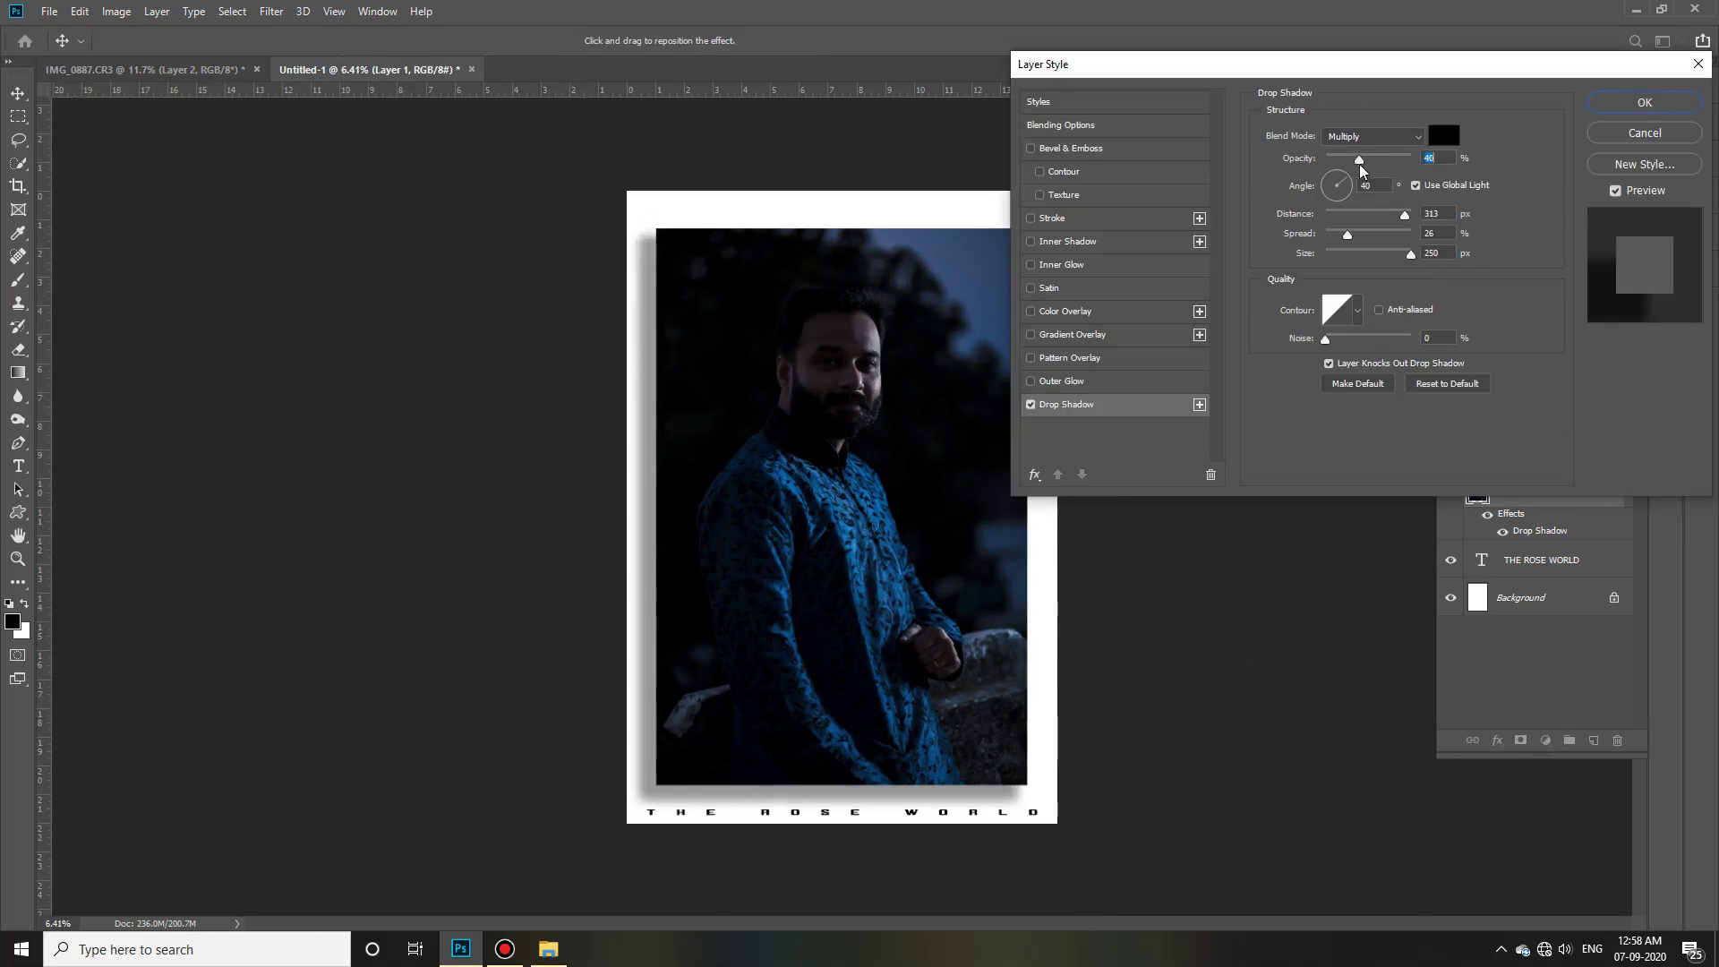
{"action": "mouse_move", "coordinate": [1411, 255]}
{"action": "left_mouse_down"}
{"action": "mouse_move", "coordinate": [1376, 260]}
{"action": "mouse_move", "coordinate": [1448, 264]}
{"action": "mouse_move", "coordinate": [1378, 260]}
{"action": "left_mouse_up"}
{"action": "left_click_drag", "start_coordinate": [1370, 161], "coordinate": [1371, 168]}
{"action": "left_click_drag", "start_coordinate": [1416, 73], "coordinate": [1537, 86]}
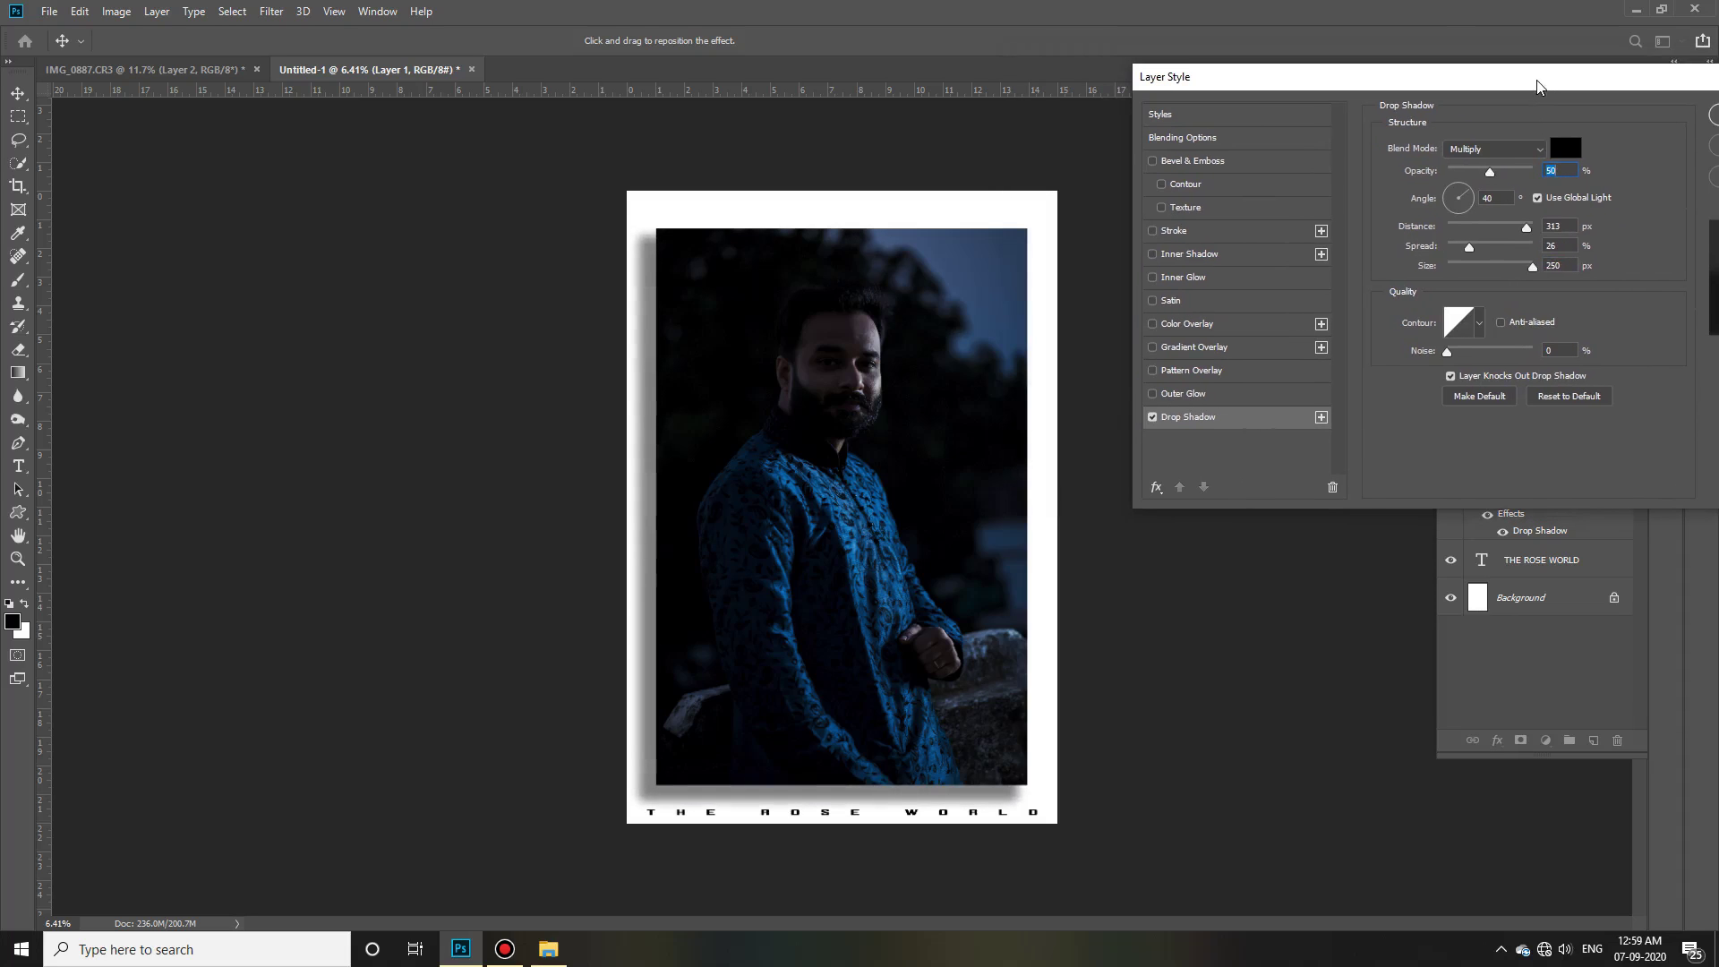
{"action": "mouse_move", "coordinate": [1526, 227]}
{"action": "left_mouse_down"}
{"action": "mouse_move", "coordinate": [1467, 212]}
{"action": "mouse_move", "coordinate": [1471, 193]}
{"action": "mouse_move", "coordinate": [1529, 233]}
{"action": "mouse_move", "coordinate": [1501, 182]}
{"action": "left_mouse_up"}
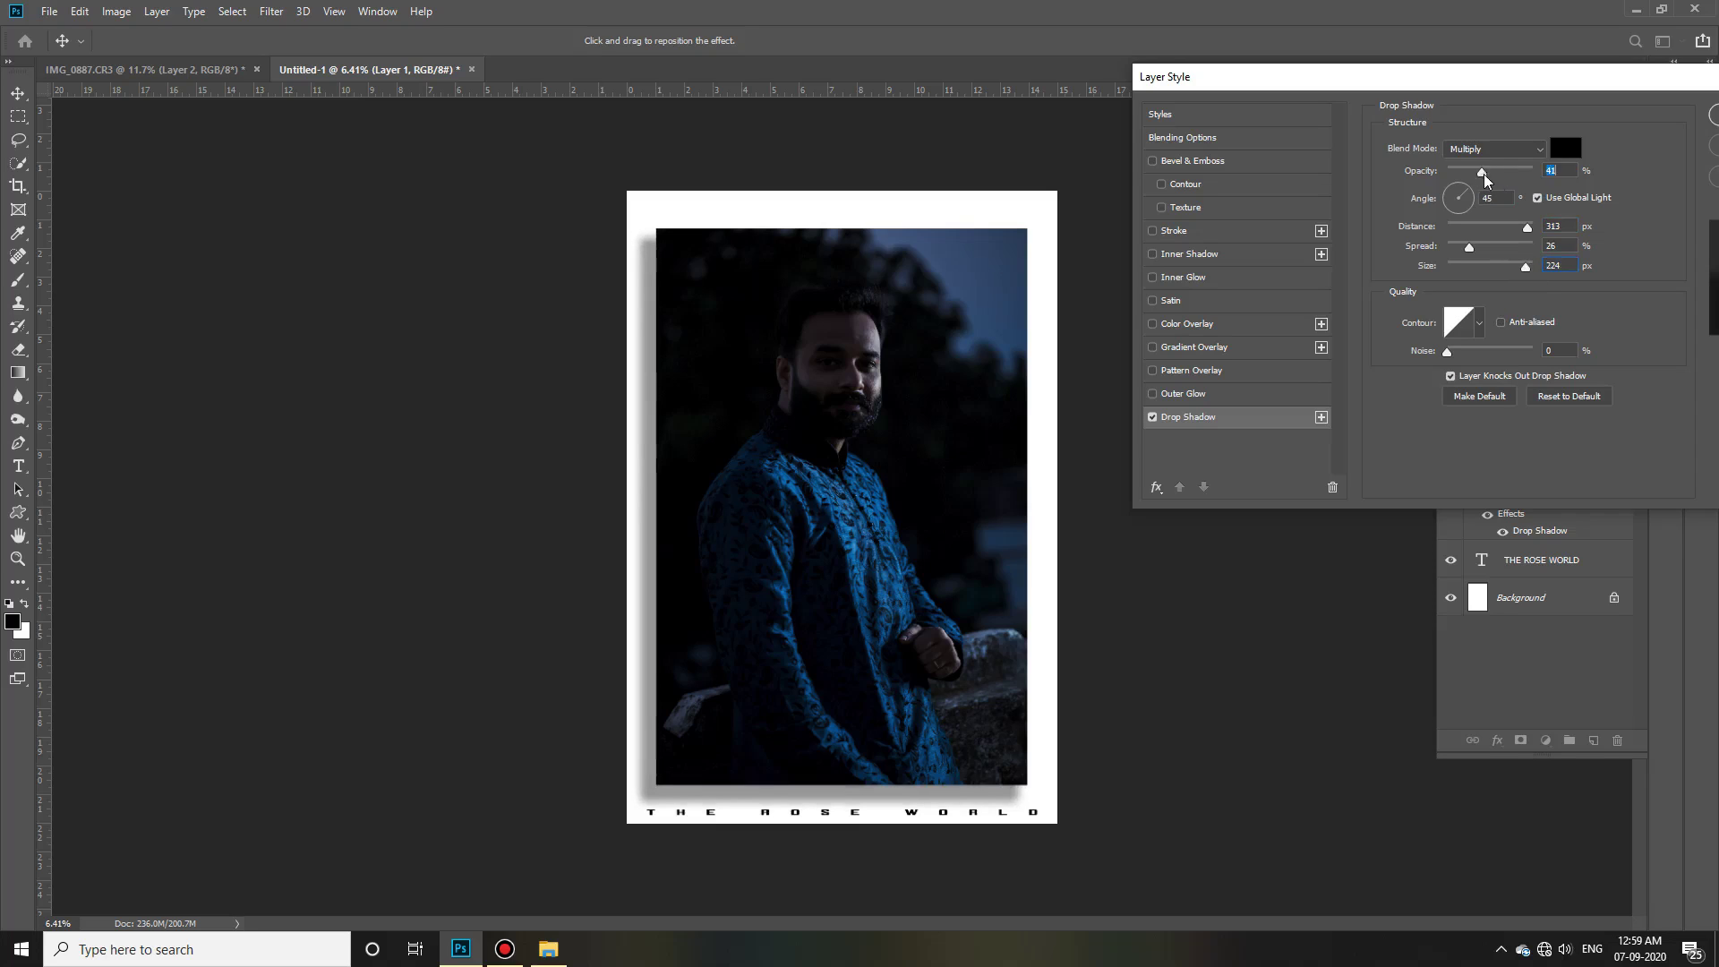
{"action": "left_click_drag", "start_coordinate": [1526, 266], "coordinate": [1490, 266]}
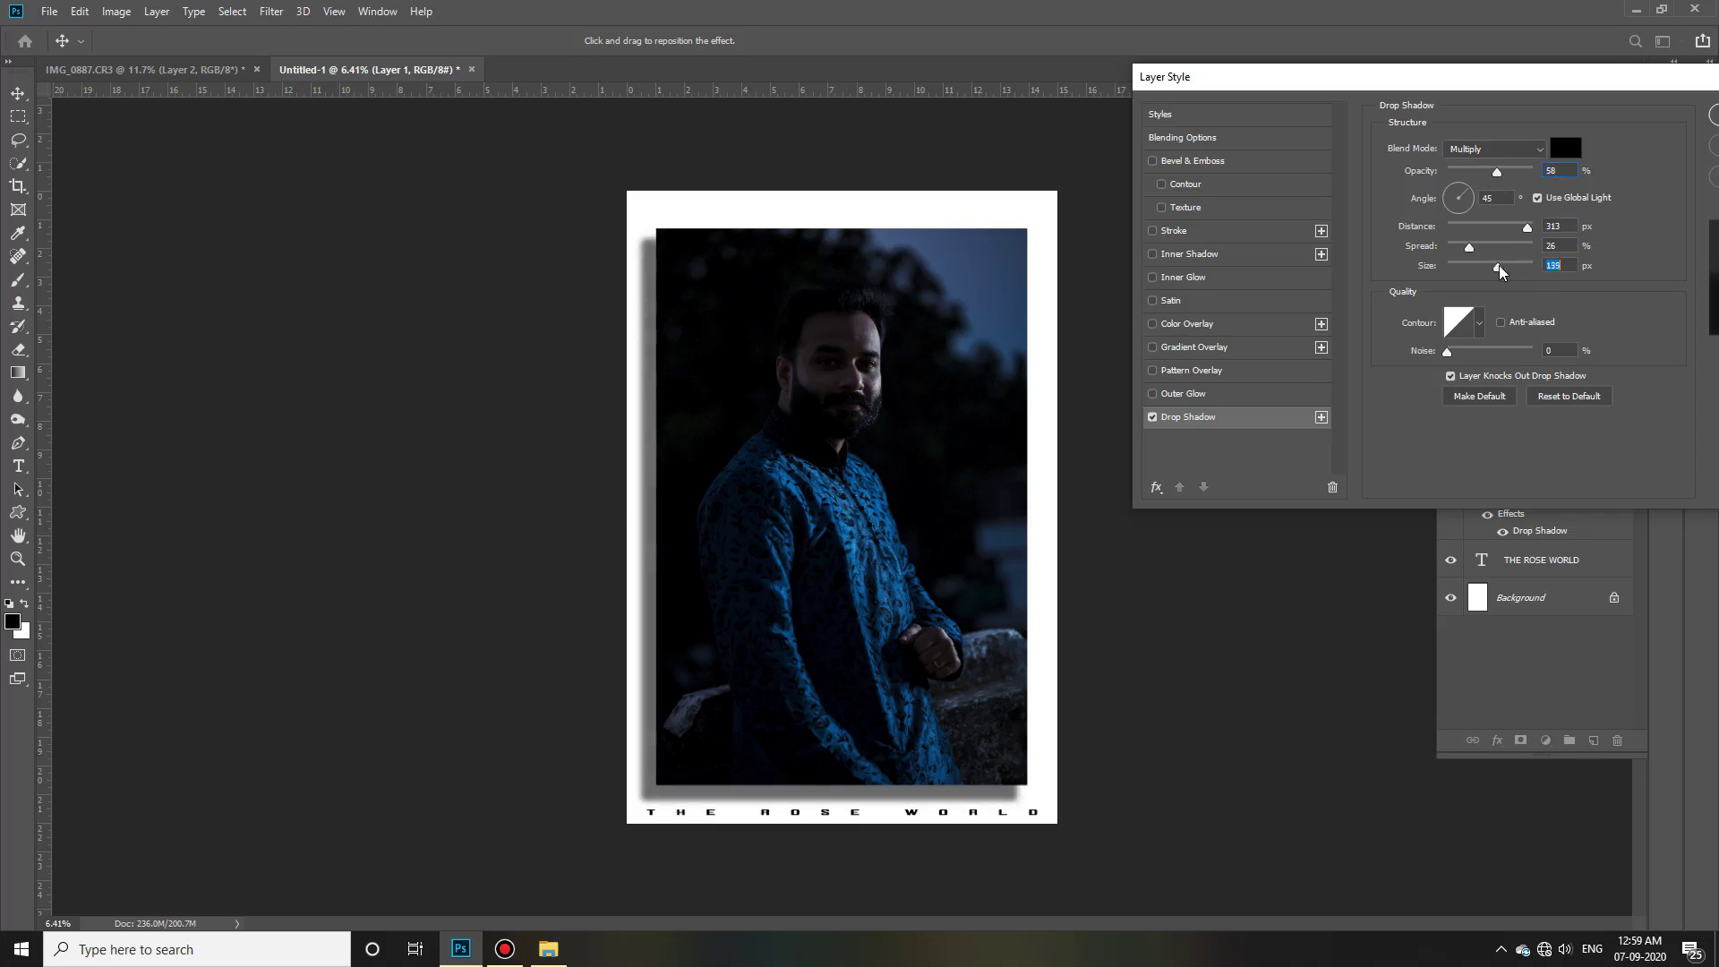
{"action": "left_click_drag", "start_coordinate": [1497, 172], "coordinate": [1485, 179]}
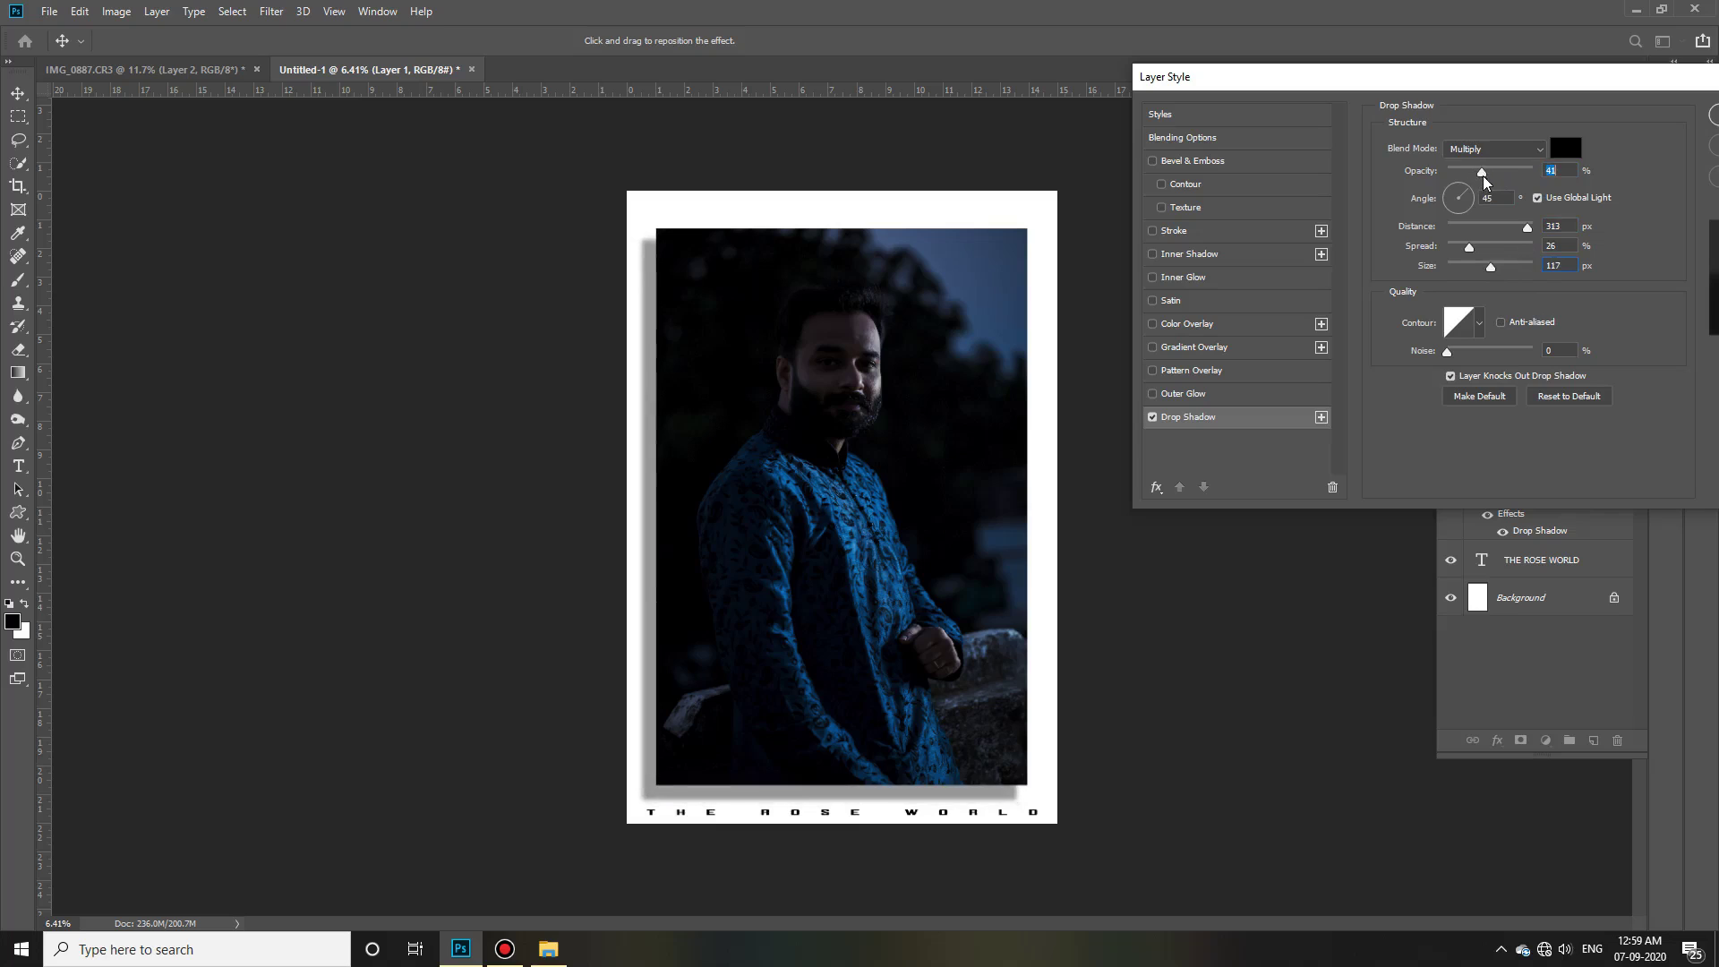
{"action": "left_click", "coordinate": [1507, 269]}
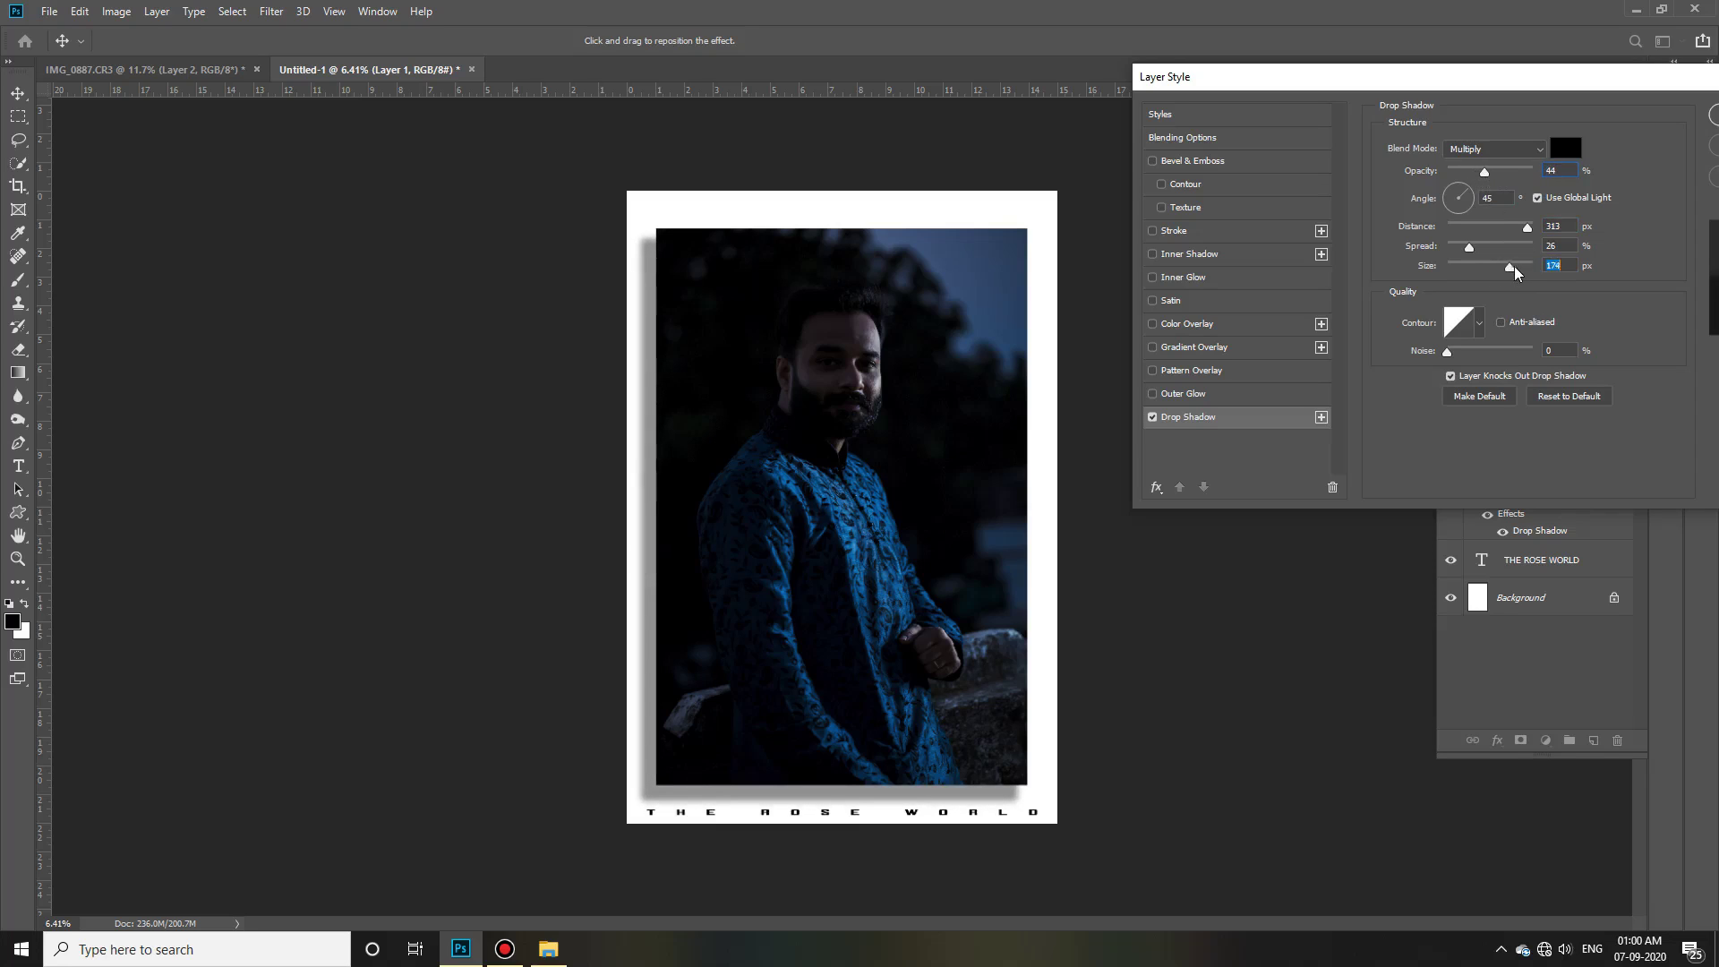
{"action": "left_click", "coordinate": [1491, 172]}
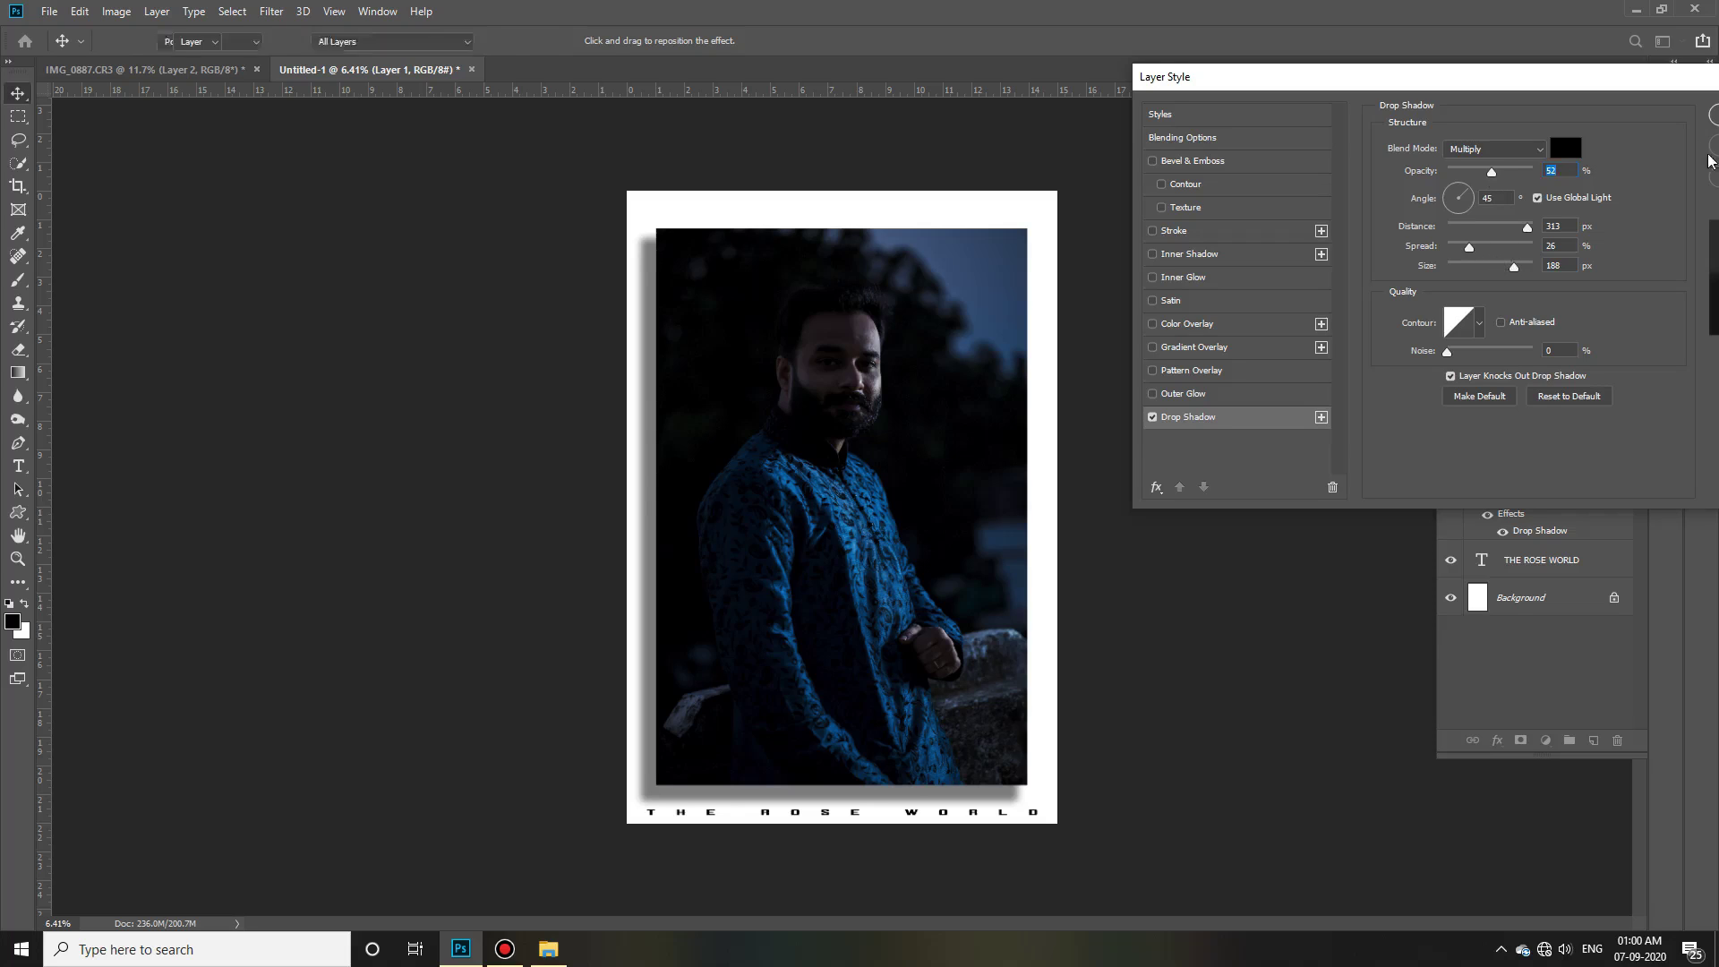
Turn off the photo's drop shadow and add an empty Layer 2 beneath the photo.
{"action": "left_click", "coordinate": [1031, 419]}
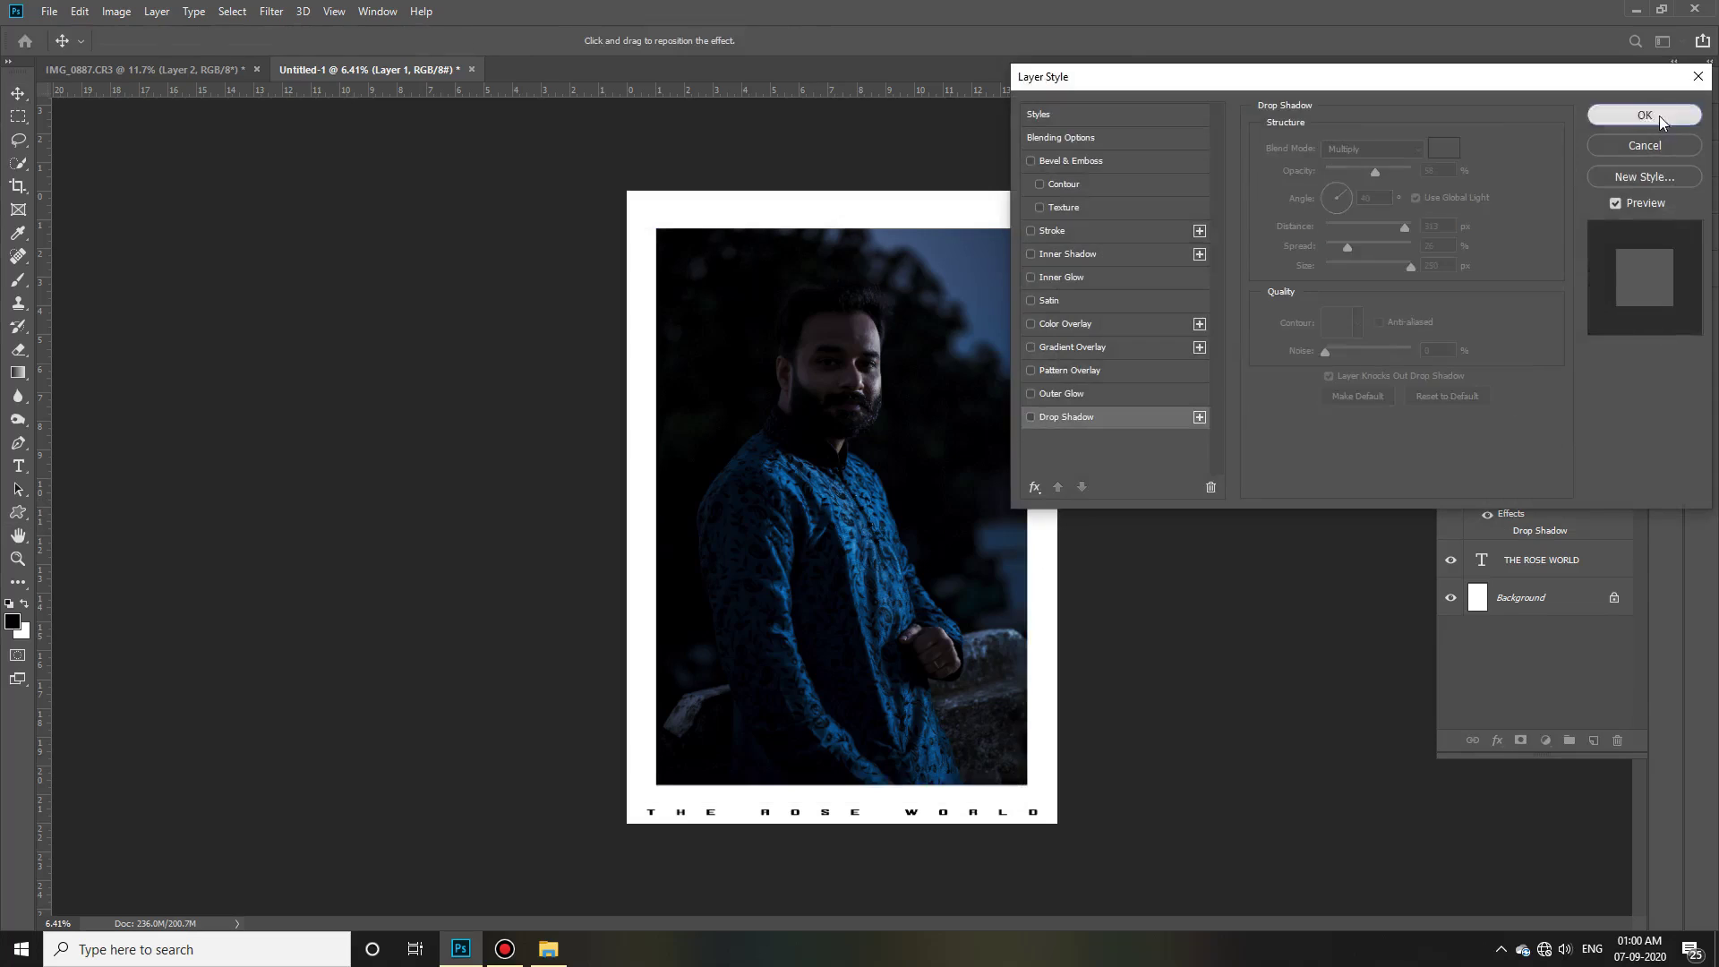
{"action": "left_click", "coordinate": [1645, 114]}
{"action": "left_click", "coordinate": [1594, 740]}
{"action": "left_click_drag", "start_coordinate": [1540, 488], "coordinate": [1569, 570]}
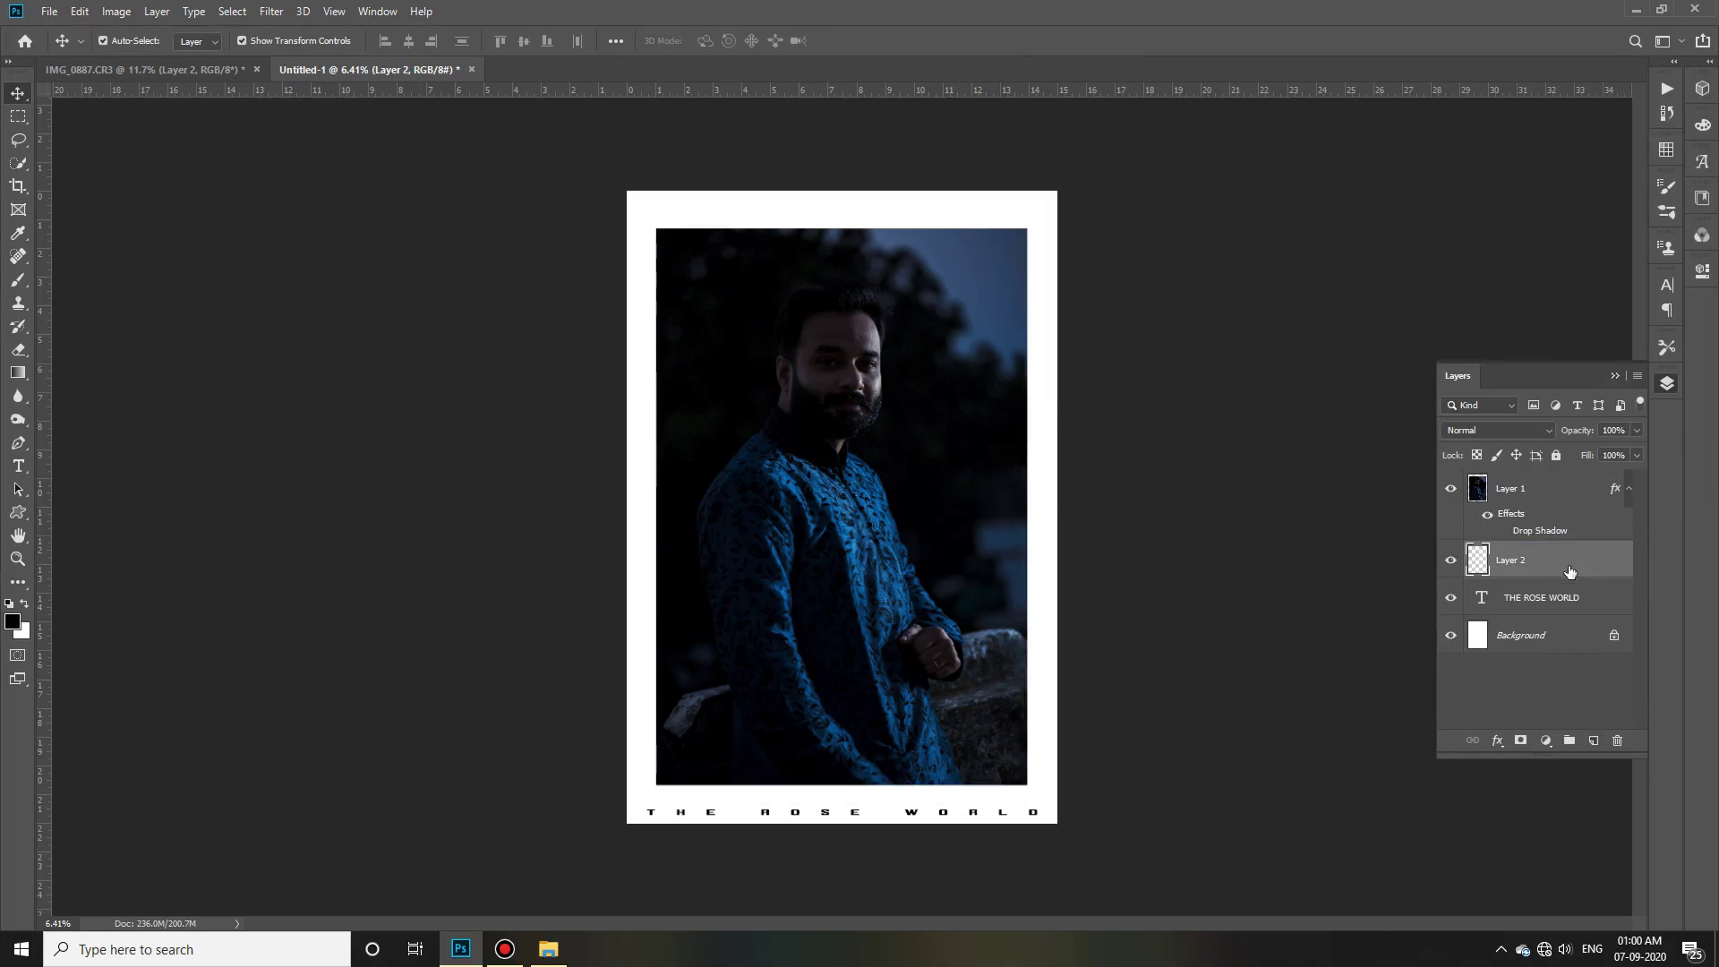
Paint black along the photo's left edge with a smaller, full-opacity brush.
{"action": "left_click", "coordinate": [18, 280]}
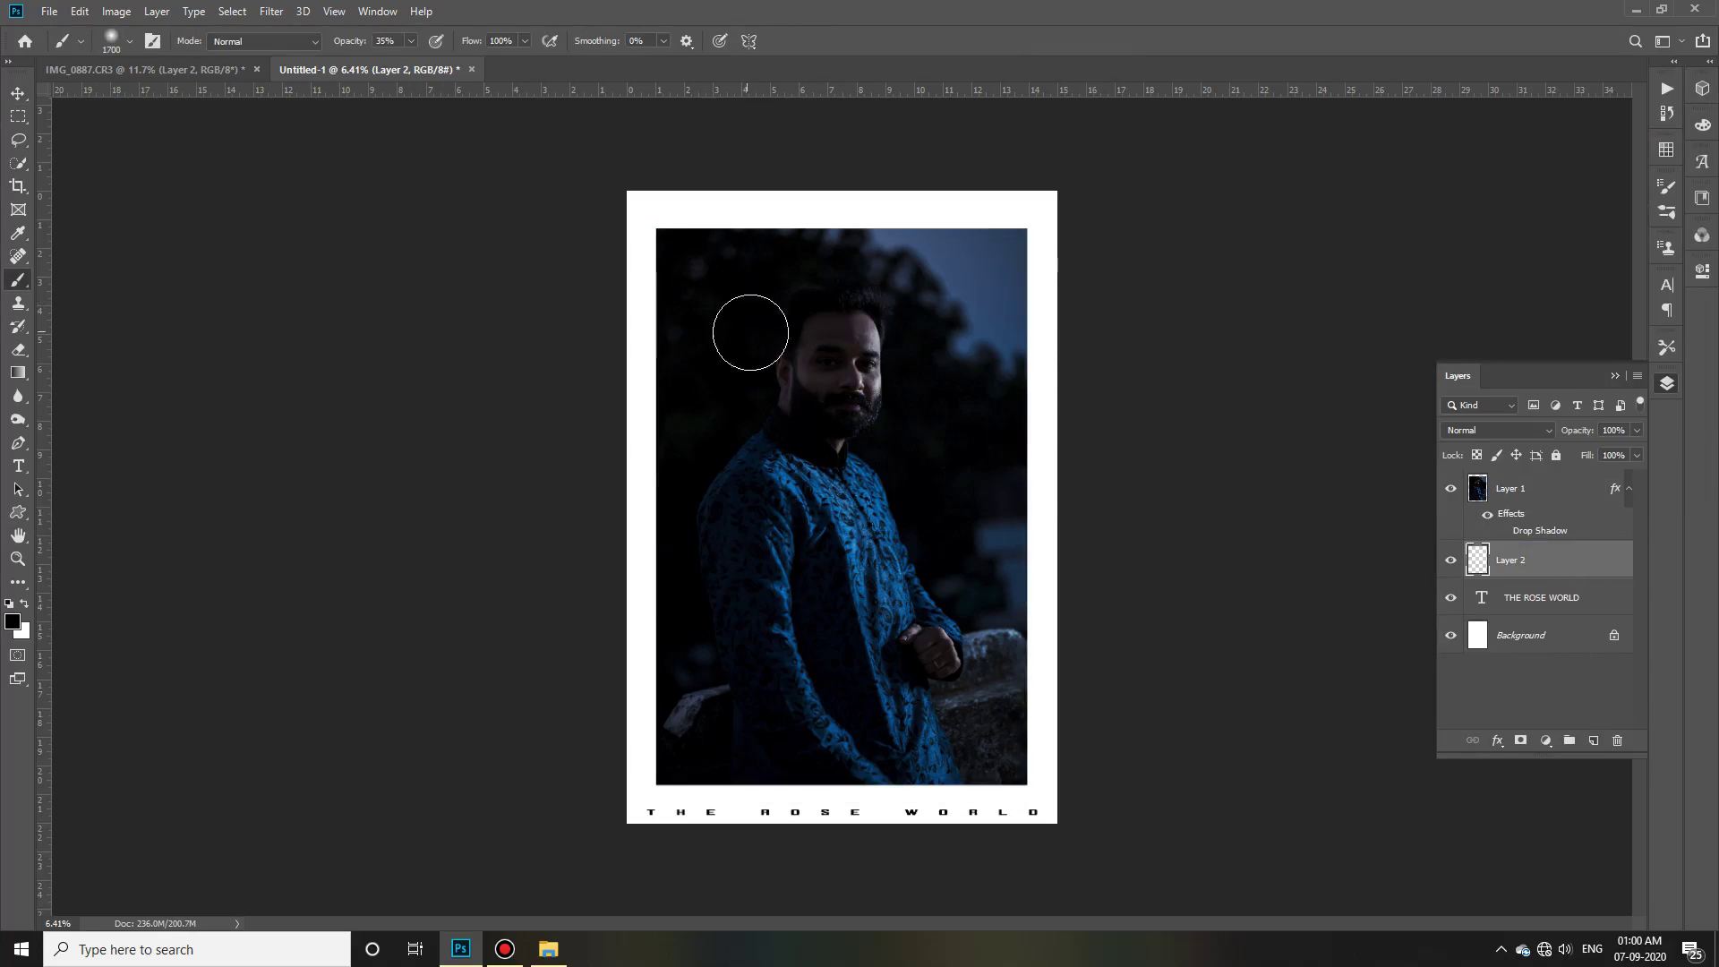
{"action": "scroll", "coordinate": [750, 332], "scroll_direction": "up", "scroll_amount": 2}
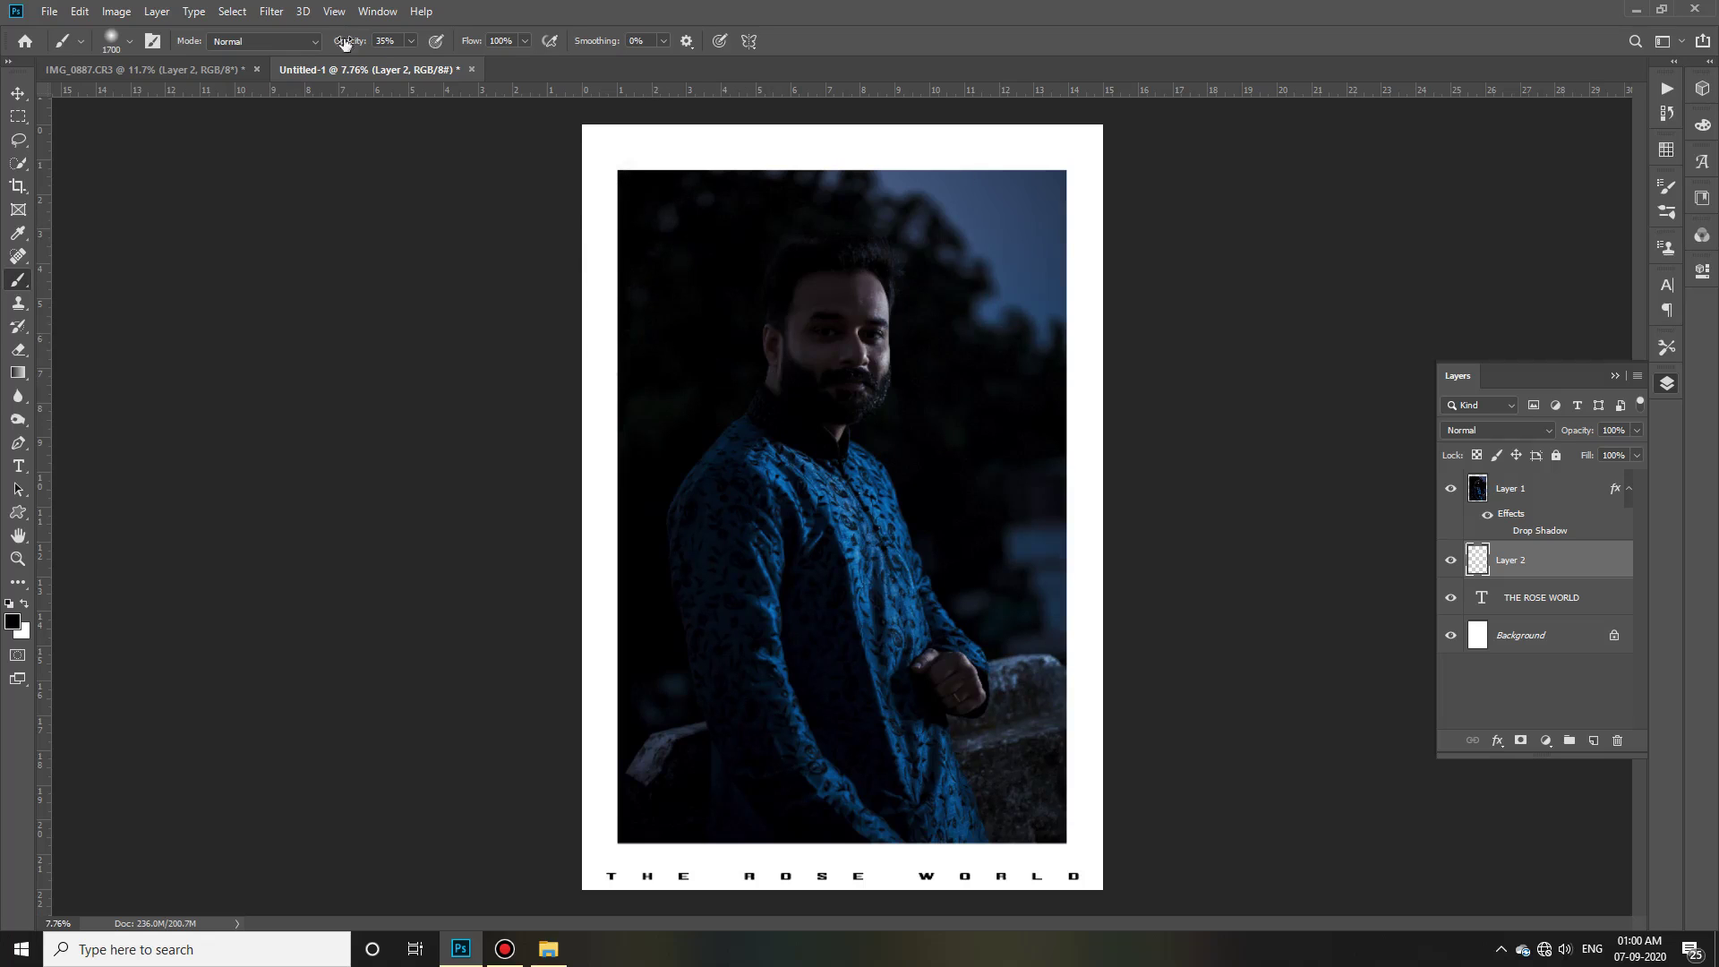
{"action": "left_click_drag", "start_coordinate": [366, 45], "coordinate": [371, 45]}
{"action": "right_click", "coordinate": [655, 234]}
{"action": "key", "text": "Return"}
{"action": "left_click_drag", "start_coordinate": [643, 272], "coordinate": [645, 600]}
{"action": "key", "text": "ctrl+z"}
{"action": "left_click_drag", "start_coordinate": [639, 282], "coordinate": [644, 596]}
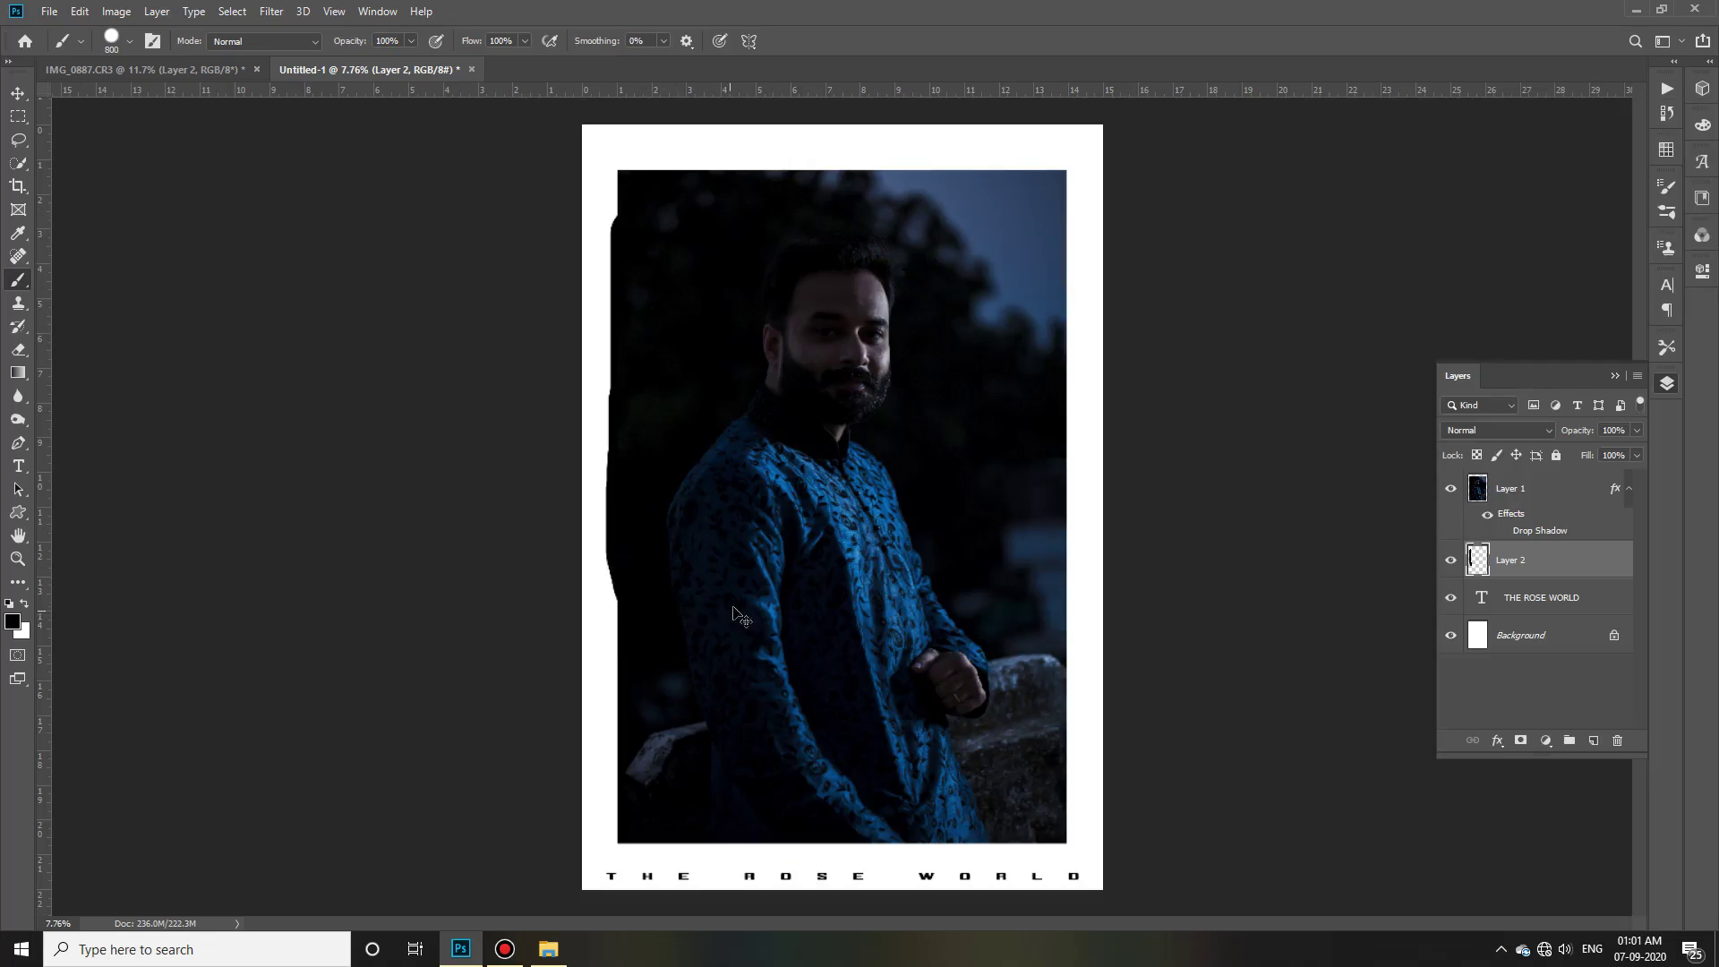
{"action": "key", "text": "ctrl+z"}
Paint a black stroke along the photo's bottom edge, then reset the view rotation upright.
{"action": "mouse_move", "coordinate": [632, 824]}
{"action": "left_mouse_down"}
{"action": "mouse_move", "coordinate": [1017, 821]}
{"action": "mouse_move", "coordinate": [729, 829]}
{"action": "left_mouse_up"}
{"action": "key", "text": "ctrl+z"}
{"action": "mouse_move", "coordinate": [627, 823]}
{"action": "left_mouse_down"}
{"action": "mouse_move", "coordinate": [1017, 820]}
{"action": "mouse_move", "coordinate": [641, 821]}
{"action": "mouse_move", "coordinate": [974, 830]}
{"action": "left_mouse_up"}
{"action": "key", "text": "r"}
{"action": "left_click_drag", "start_coordinate": [746, 744], "coordinate": [909, 540]}
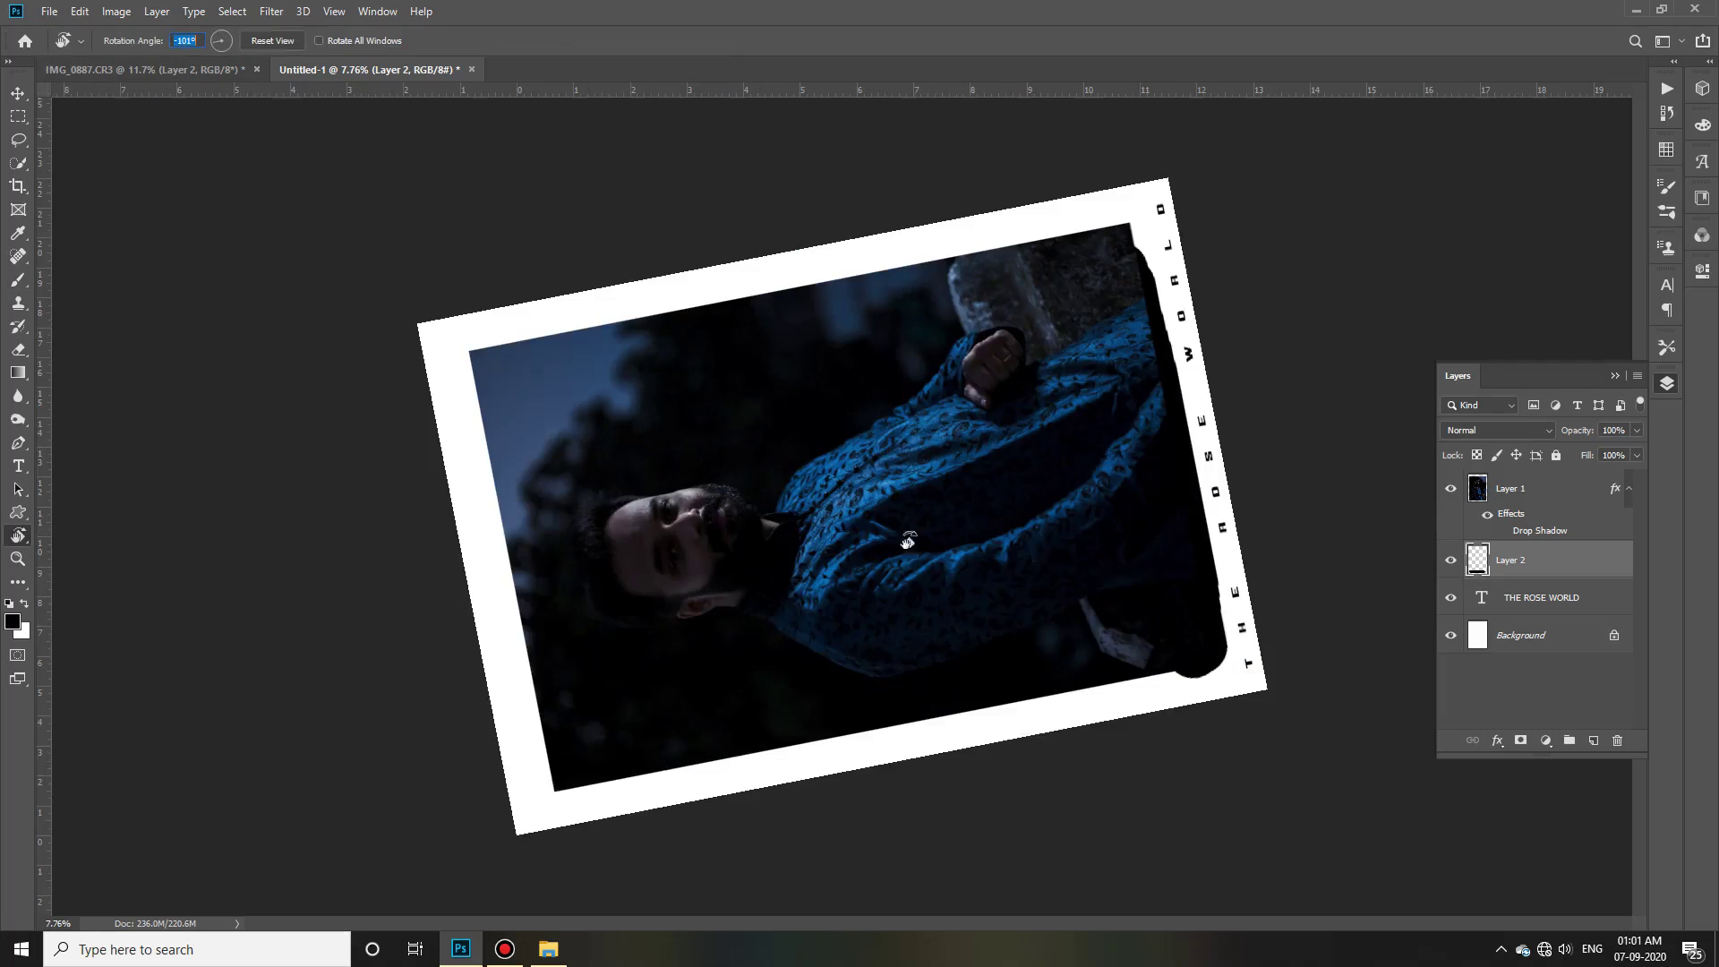
{"action": "key", "text": "b"}
{"action": "left_click_drag", "start_coordinate": [576, 760], "coordinate": [1088, 676]}
{"action": "type", "text": "vr0"}
{"action": "key", "text": "Return"}
Try a Gaussian Blur on the painted shadow, then cancel it.
{"action": "left_click", "coordinate": [272, 11]}
{"action": "mouse_move", "coordinate": [281, 215]}
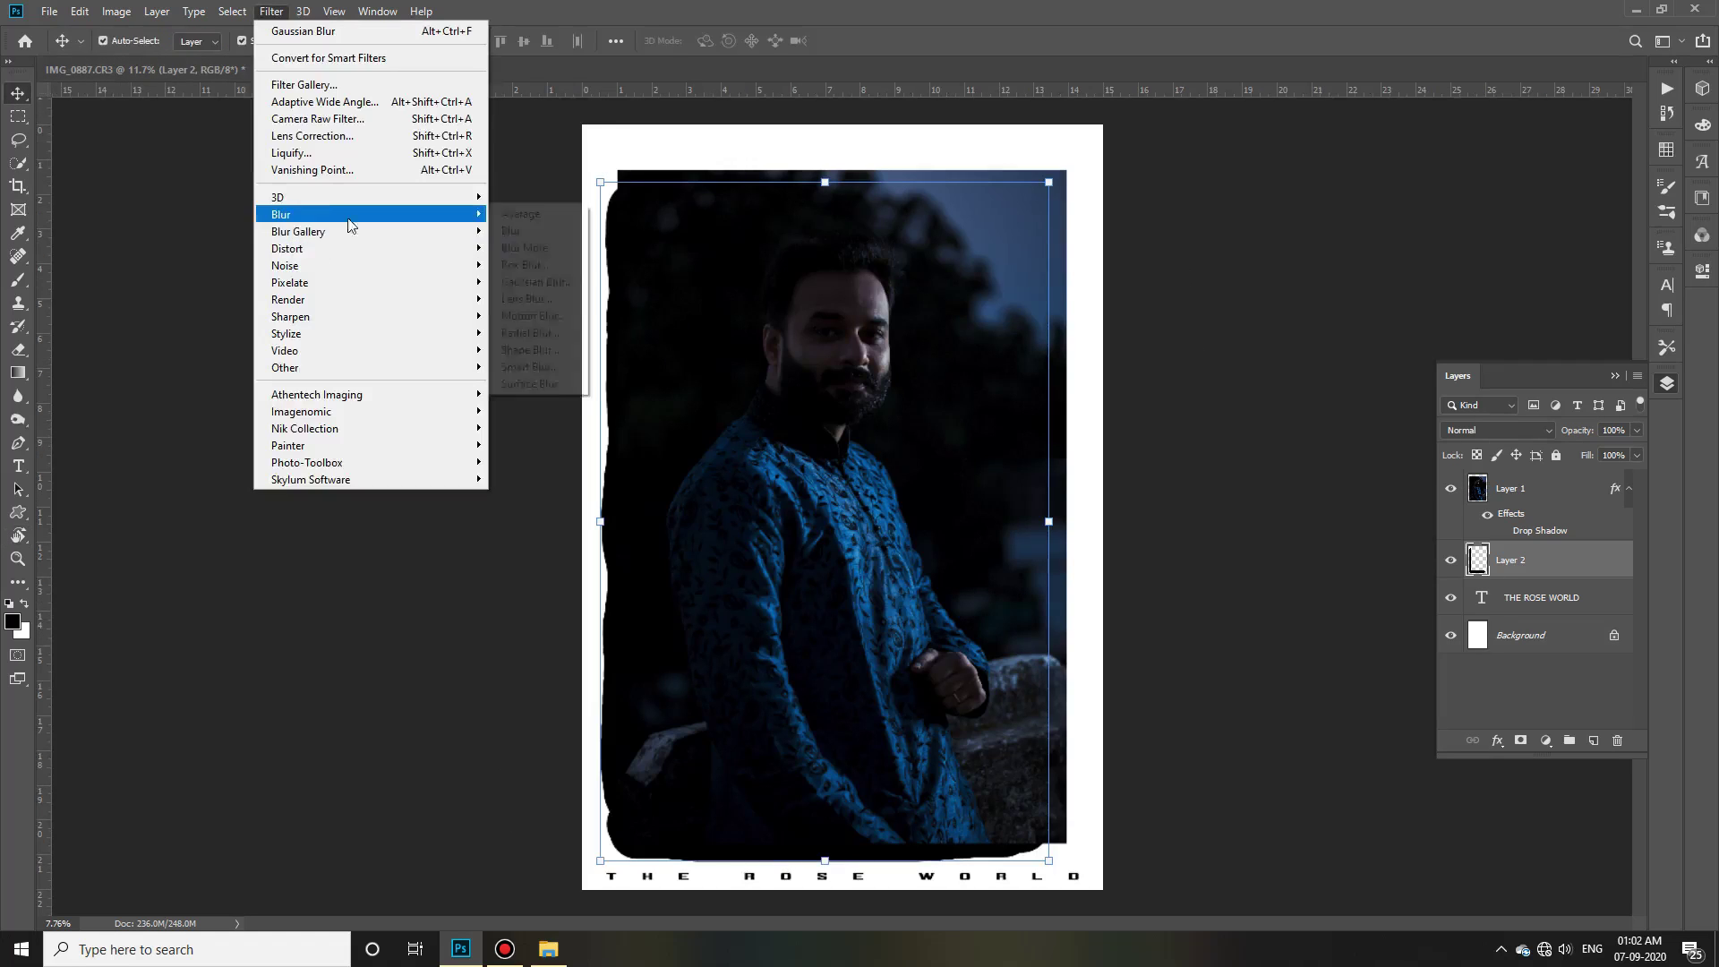
{"action": "left_click", "coordinate": [529, 287]}
{"action": "left_click_drag", "start_coordinate": [1495, 330], "coordinate": [1578, 327]}
{"action": "left_click", "coordinate": [1666, 118]}
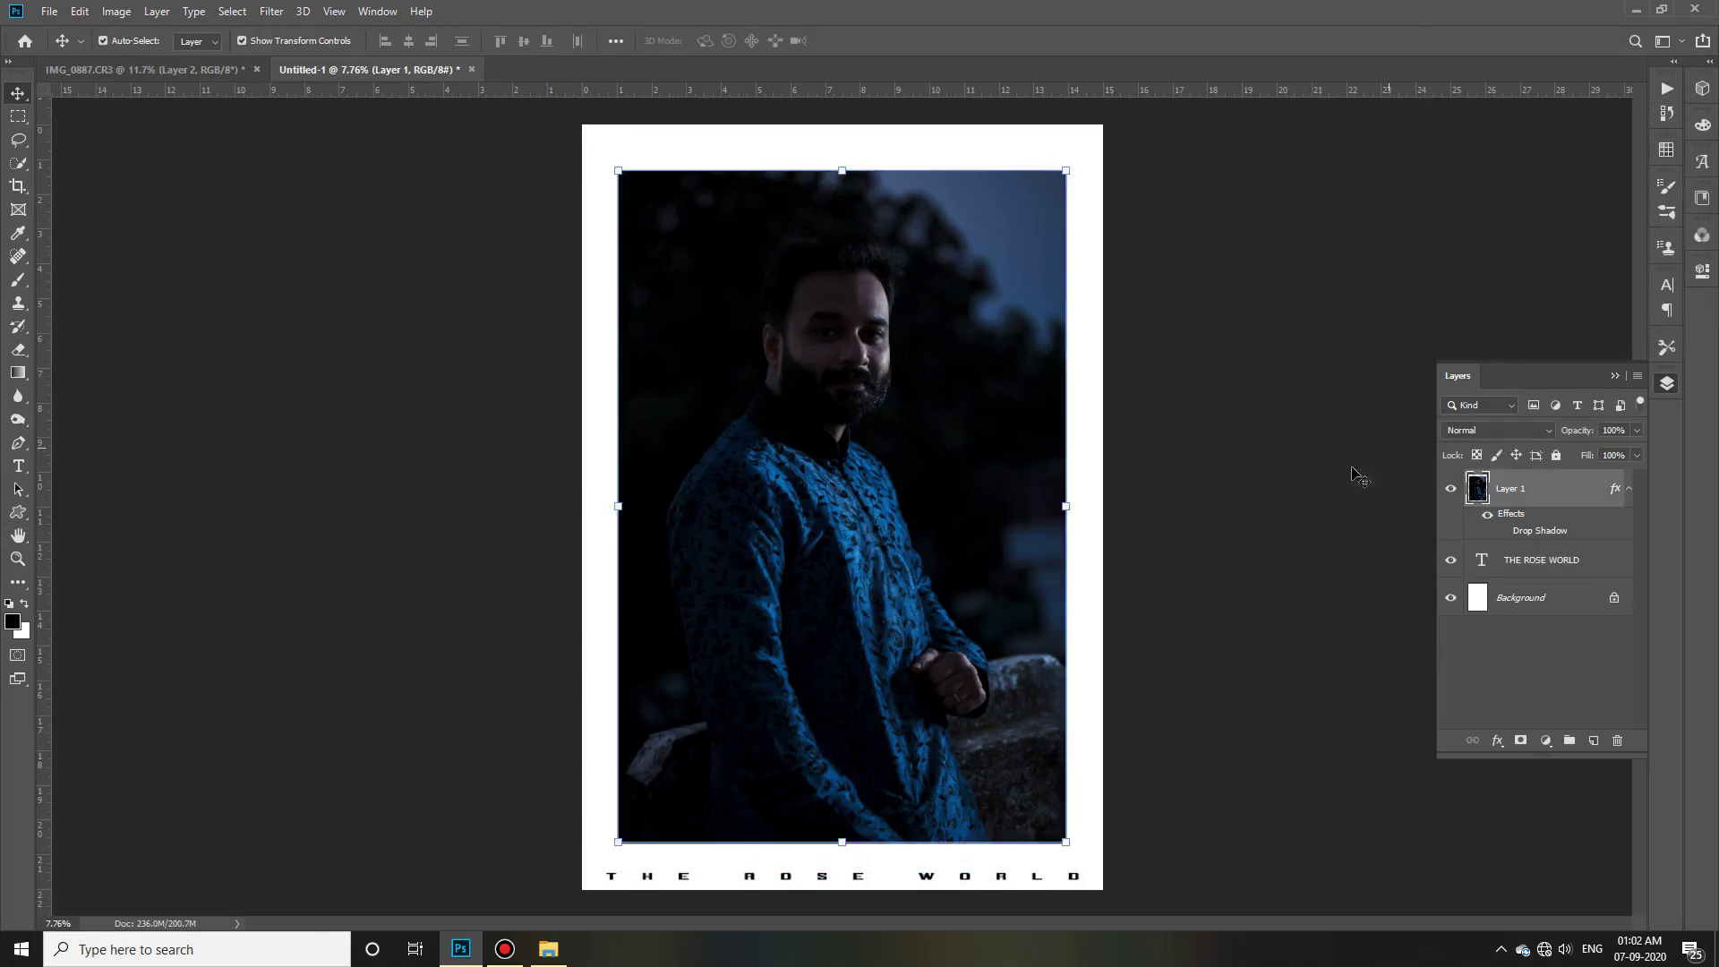
Replace the painted shadow layer with a black rectangle placed beneath the photo layer.
{"action": "key", "text": "Delete"}
{"action": "key", "text": "u"}
{"action": "mouse_move", "coordinate": [639, 211]}
{"action": "left_mouse_down"}
{"action": "mouse_move", "coordinate": [931, 788]}
{"action": "mouse_move", "coordinate": [1015, 818]}
{"action": "left_mouse_up"}
{"action": "key", "text": "v"}
{"action": "key", "text": "F7"}
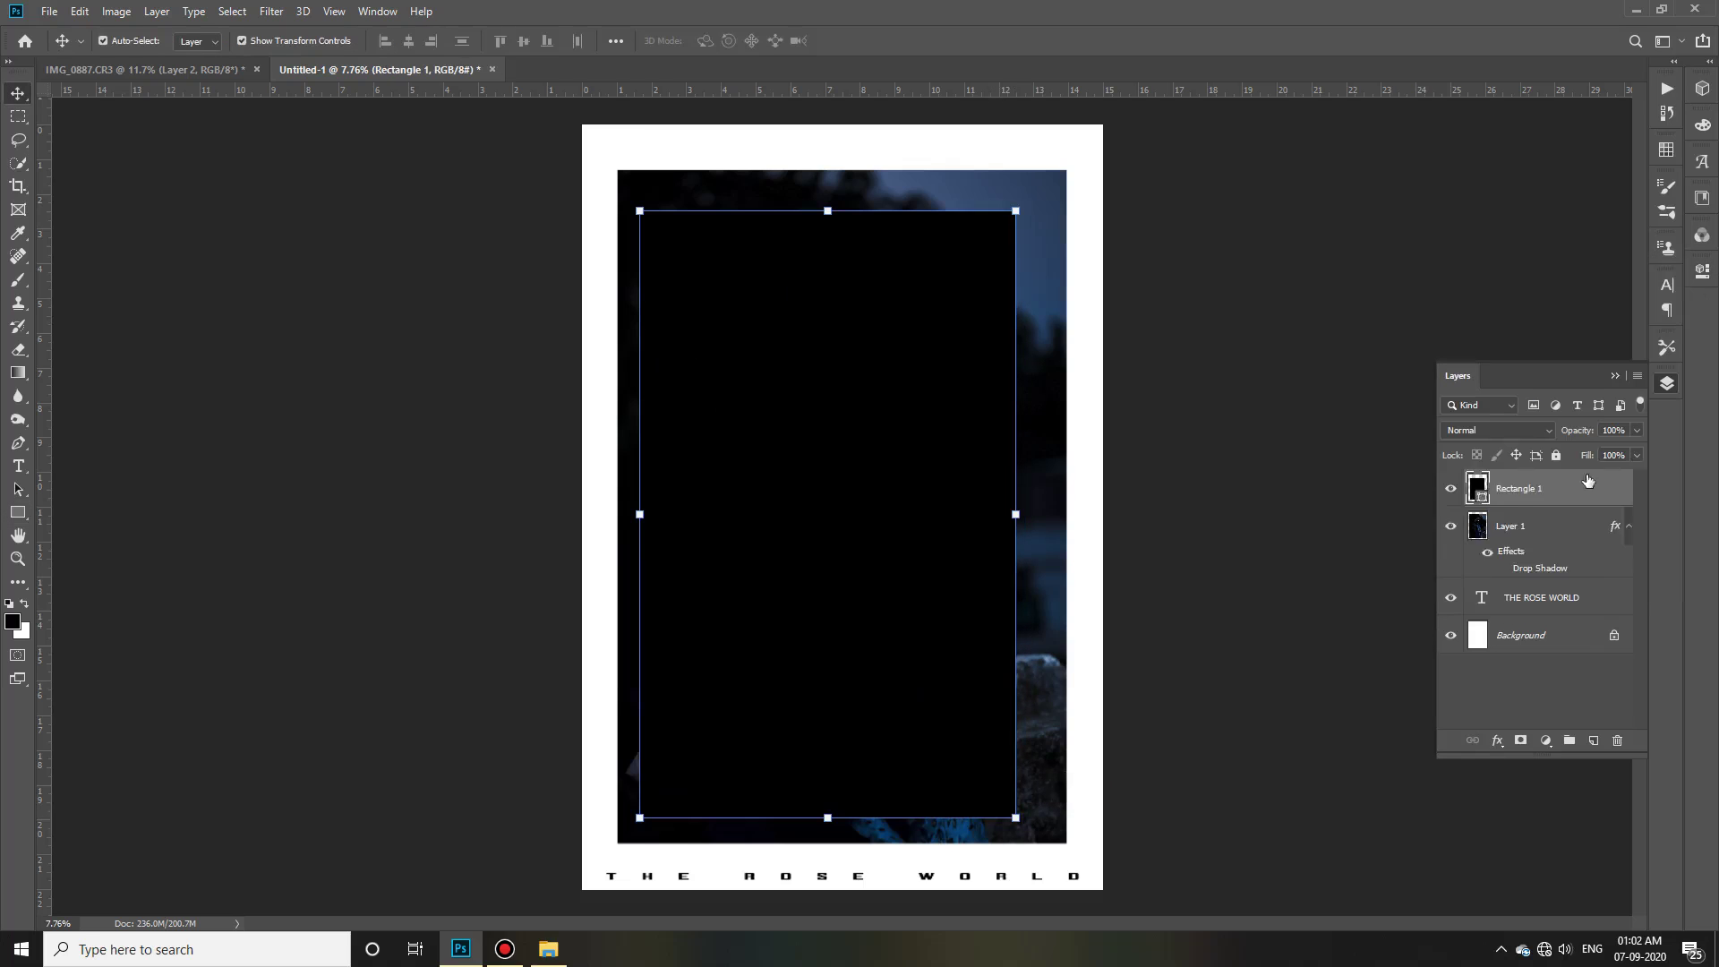
{"action": "key", "text": "ctrl+bracketleft"}
Enlarge the rectangle past the photo, shift it lower left, and set opacity to 77%.
{"action": "left_click_drag", "start_coordinate": [645, 813], "coordinate": [639, 813]}
{"action": "mouse_move", "coordinate": [810, 541]}
{"action": "left_mouse_down"}
{"action": "mouse_move", "coordinate": [781, 566]}
{"action": "mouse_move", "coordinate": [770, 530]}
{"action": "left_mouse_up"}
{"action": "mouse_move", "coordinate": [975, 808]}
{"action": "left_mouse_down"}
{"action": "mouse_move", "coordinate": [1045, 837]}
{"action": "mouse_move", "coordinate": [1021, 865]}
{"action": "mouse_move", "coordinate": [1044, 863]}
{"action": "left_mouse_up"}
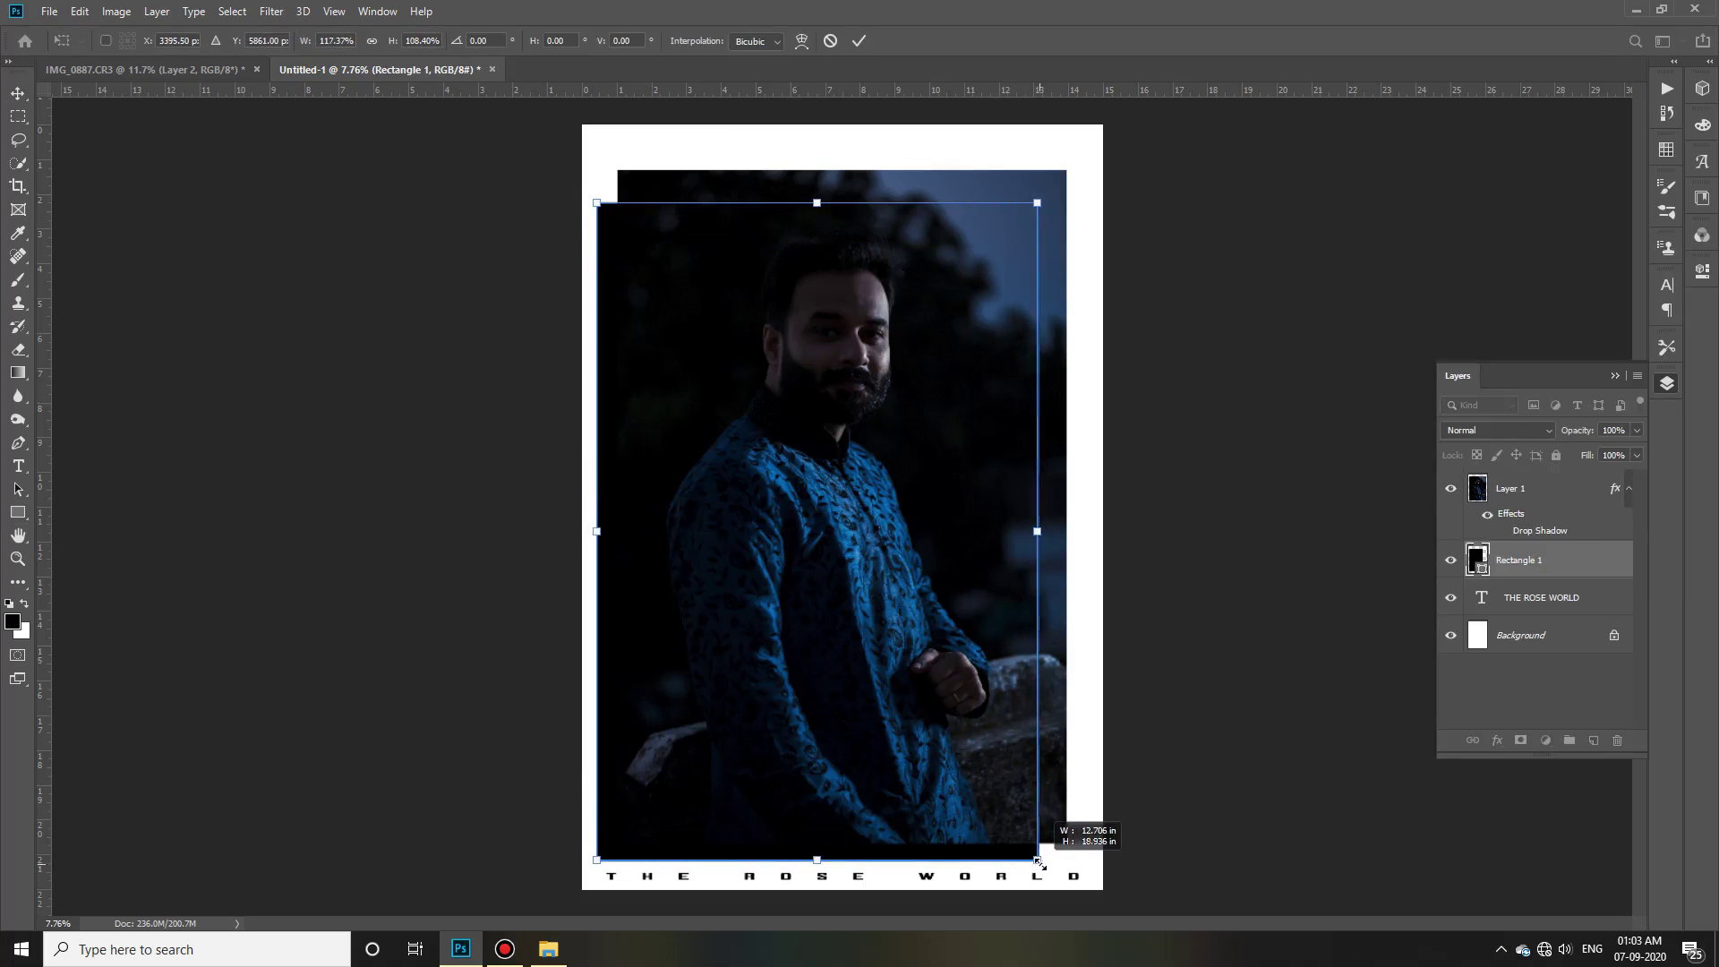
{"action": "key", "text": "Return"}
{"action": "left_click_drag", "start_coordinate": [1583, 432], "coordinate": [1561, 455]}
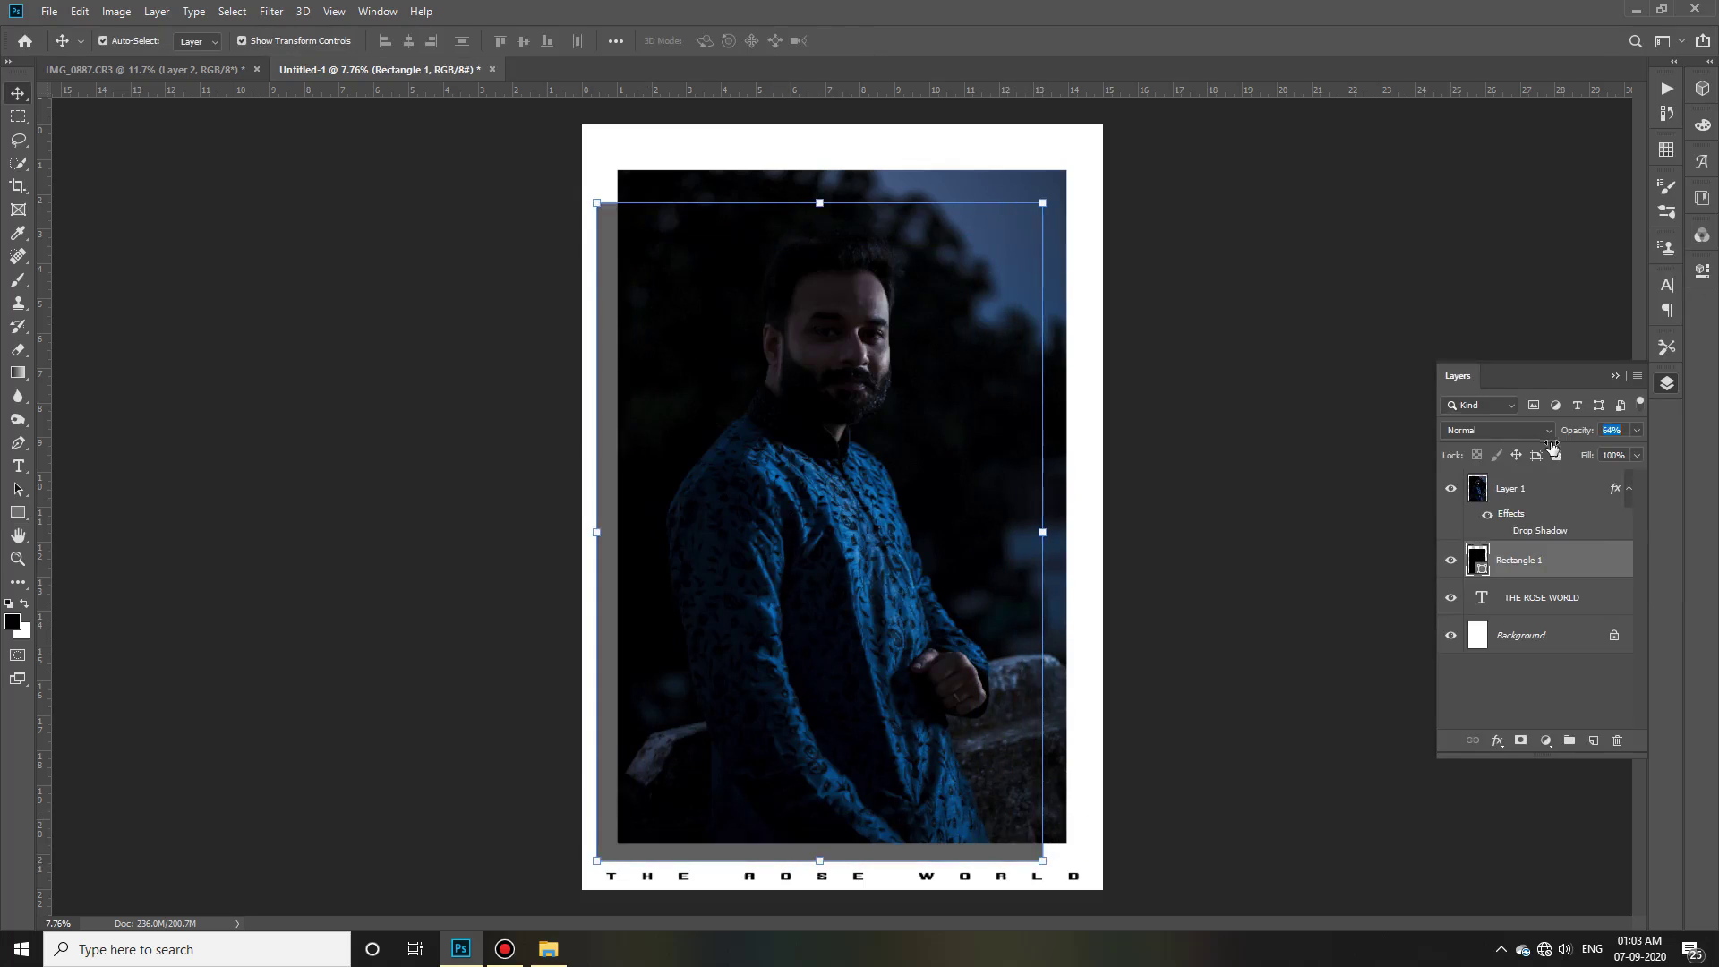
Convert the rectangle to a smart object, Gaussian Blur it, and set opacity to 89%.
{"action": "left_click", "coordinate": [273, 13]}
{"action": "left_click", "coordinate": [528, 284]}
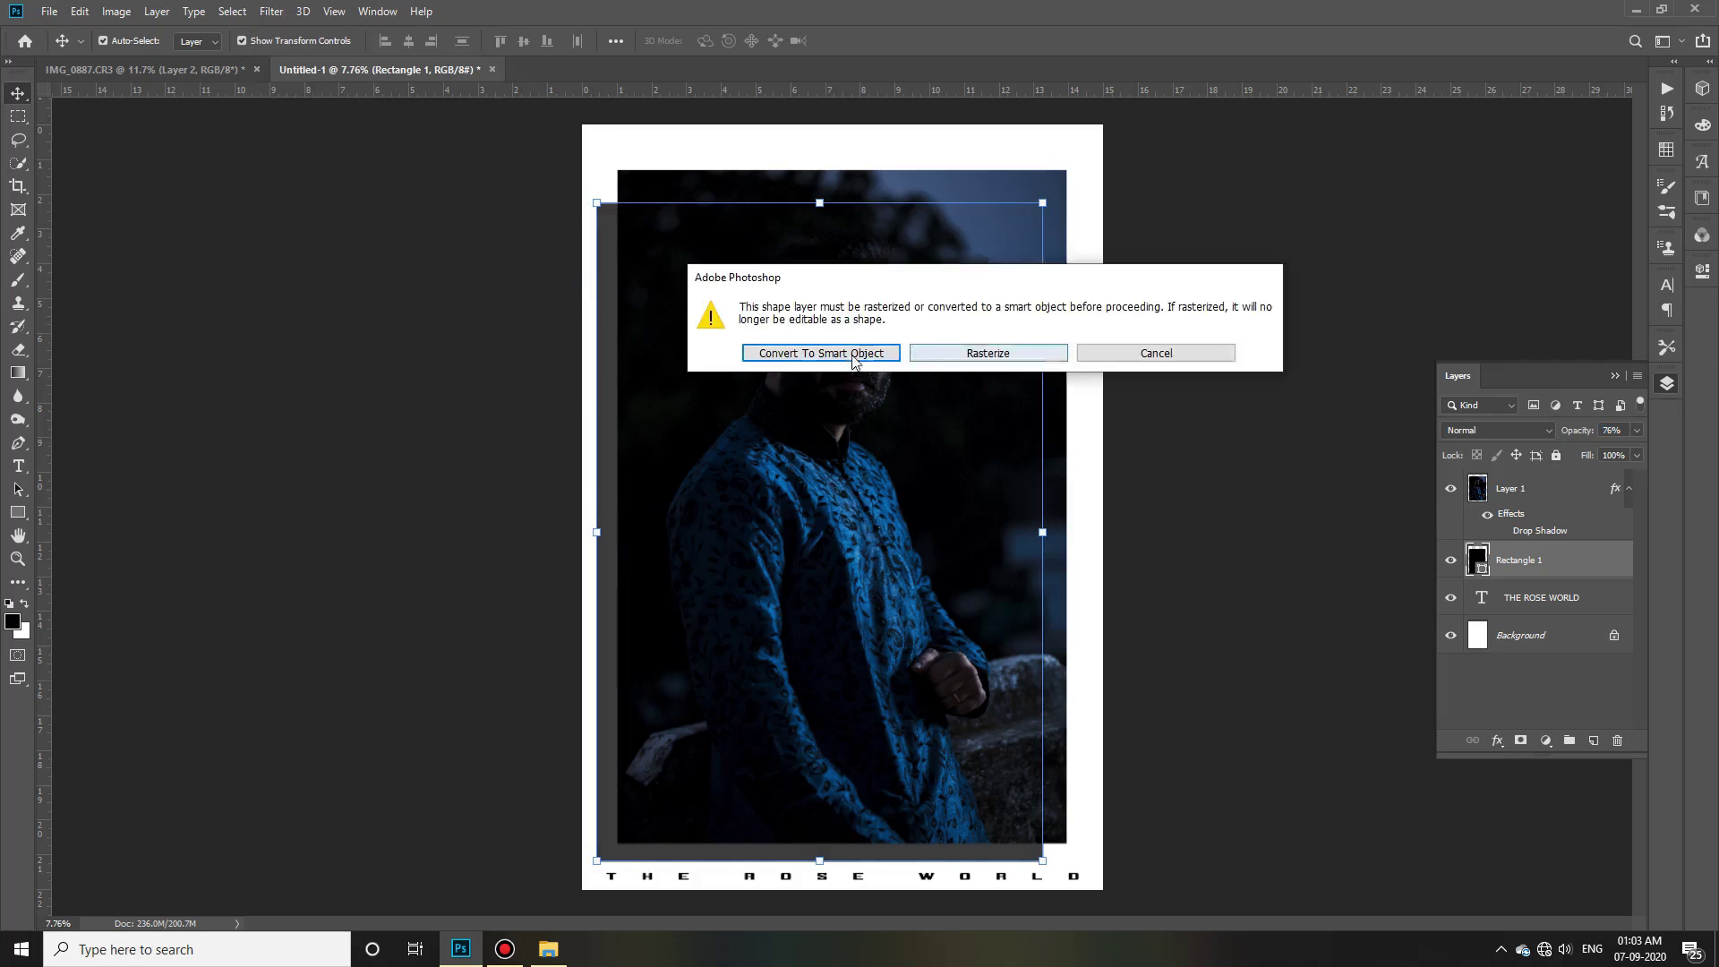
{"action": "left_click", "coordinate": [846, 353]}
{"action": "mouse_move", "coordinate": [1494, 331]}
{"action": "left_mouse_down"}
{"action": "mouse_move", "coordinate": [1575, 331]}
{"action": "mouse_move", "coordinate": [1544, 329]}
{"action": "mouse_move", "coordinate": [1560, 336]}
{"action": "left_mouse_up"}
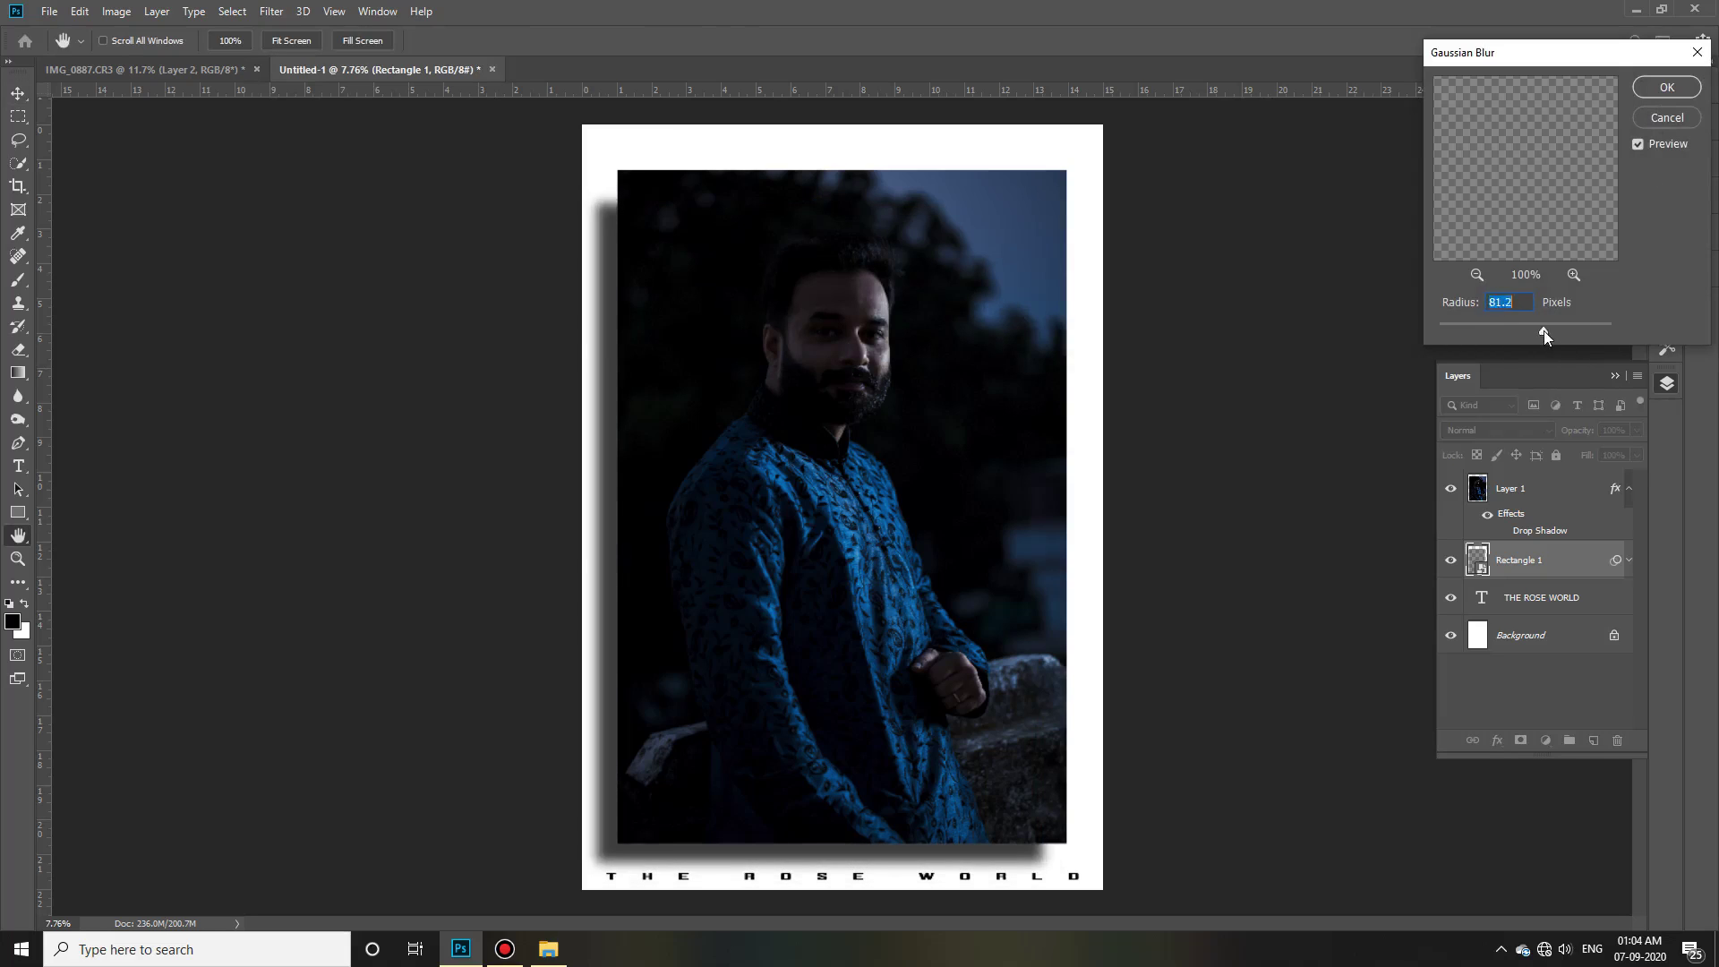
{"action": "left_click", "coordinate": [1666, 87]}
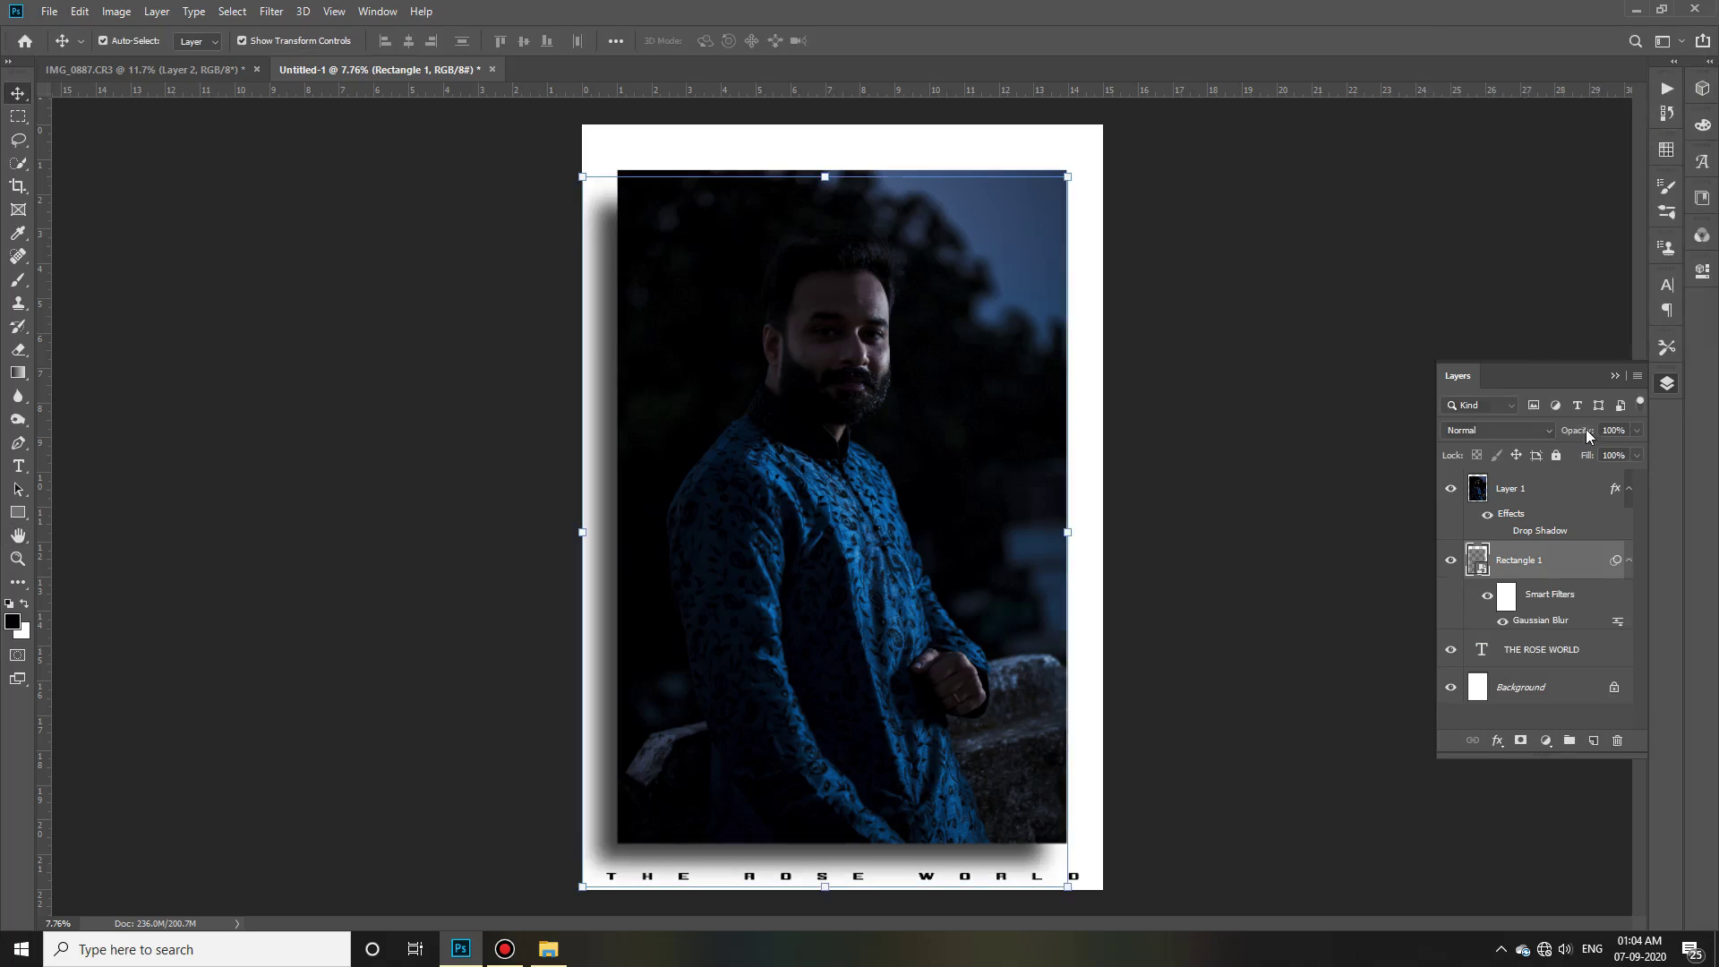
{"action": "left_click_drag", "start_coordinate": [1587, 429], "coordinate": [1590, 432]}
Lower the 'THE ROSE WORLD' caption layer's opacity to 97%.
{"action": "left_click", "coordinate": [1306, 680]}
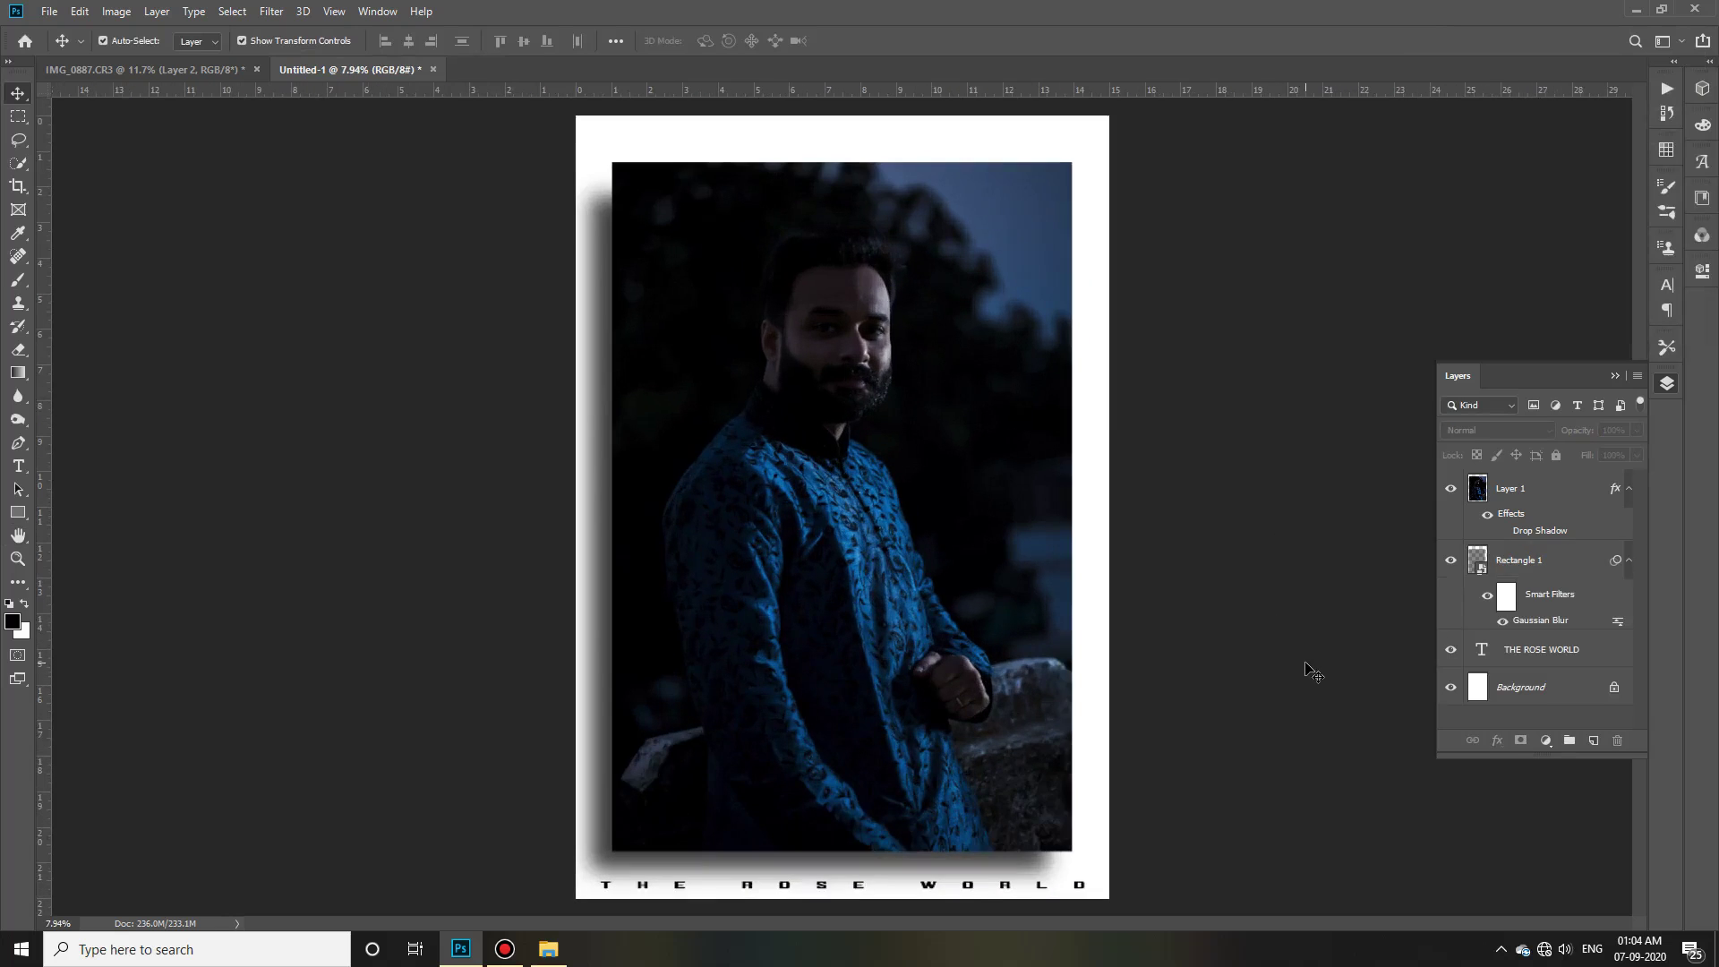
{"action": "left_click", "coordinate": [1556, 561]}
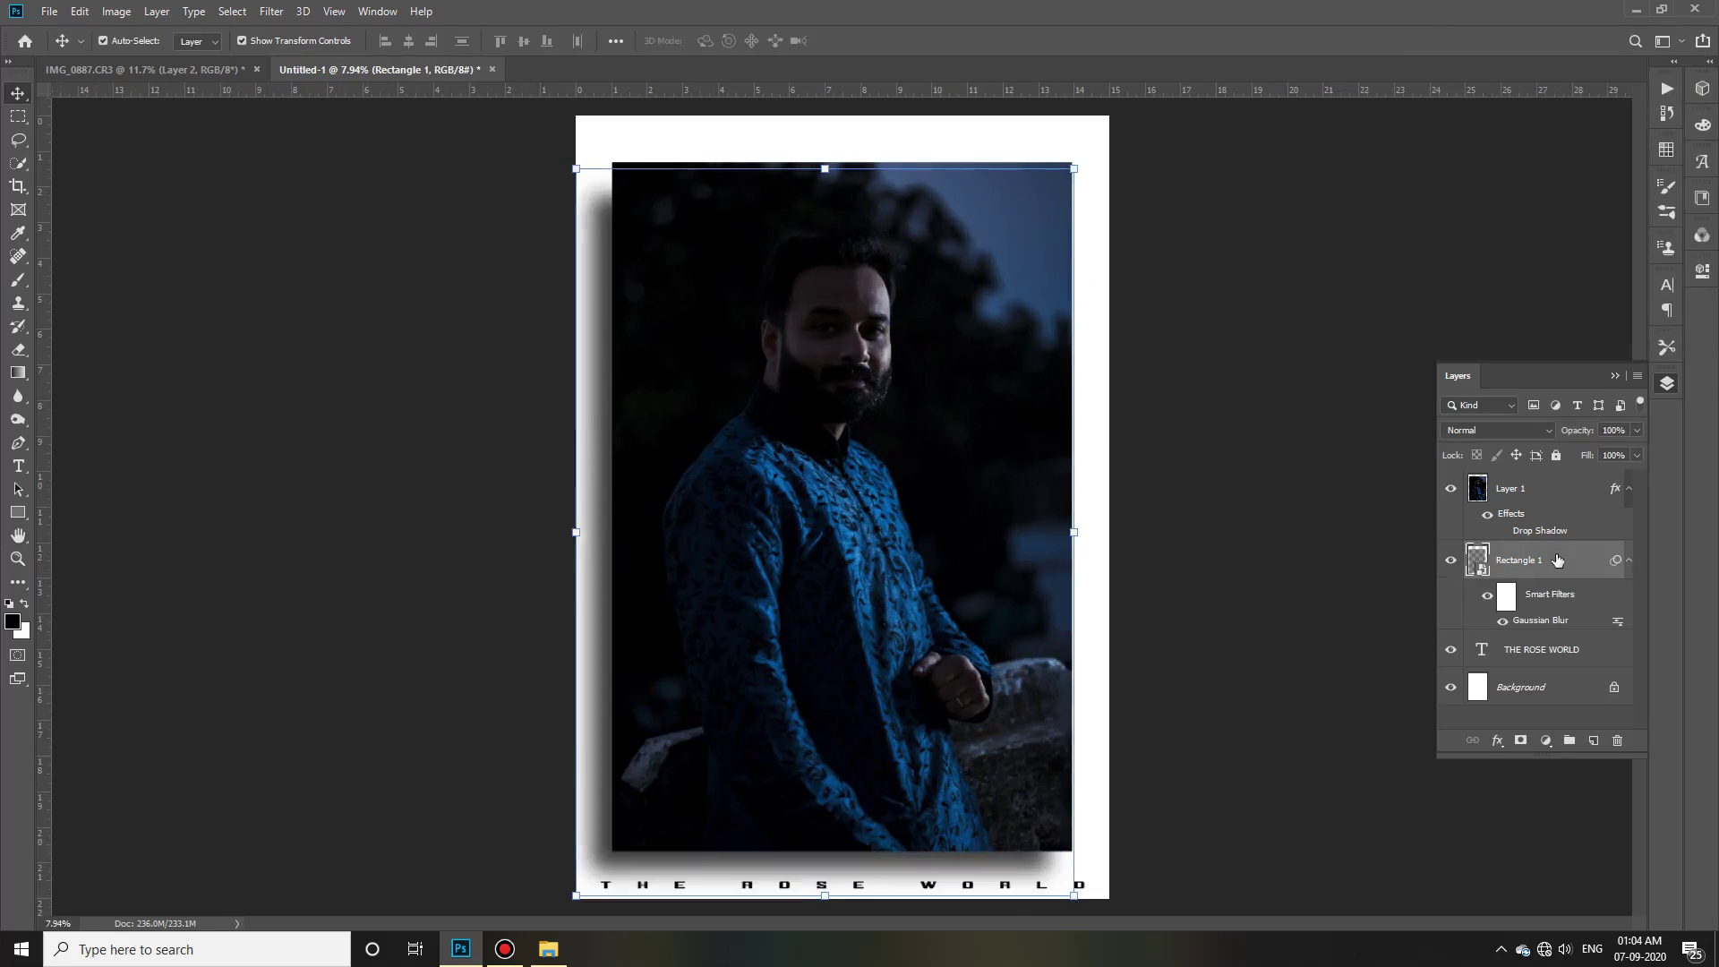
{"action": "left_click", "coordinate": [1336, 719]}
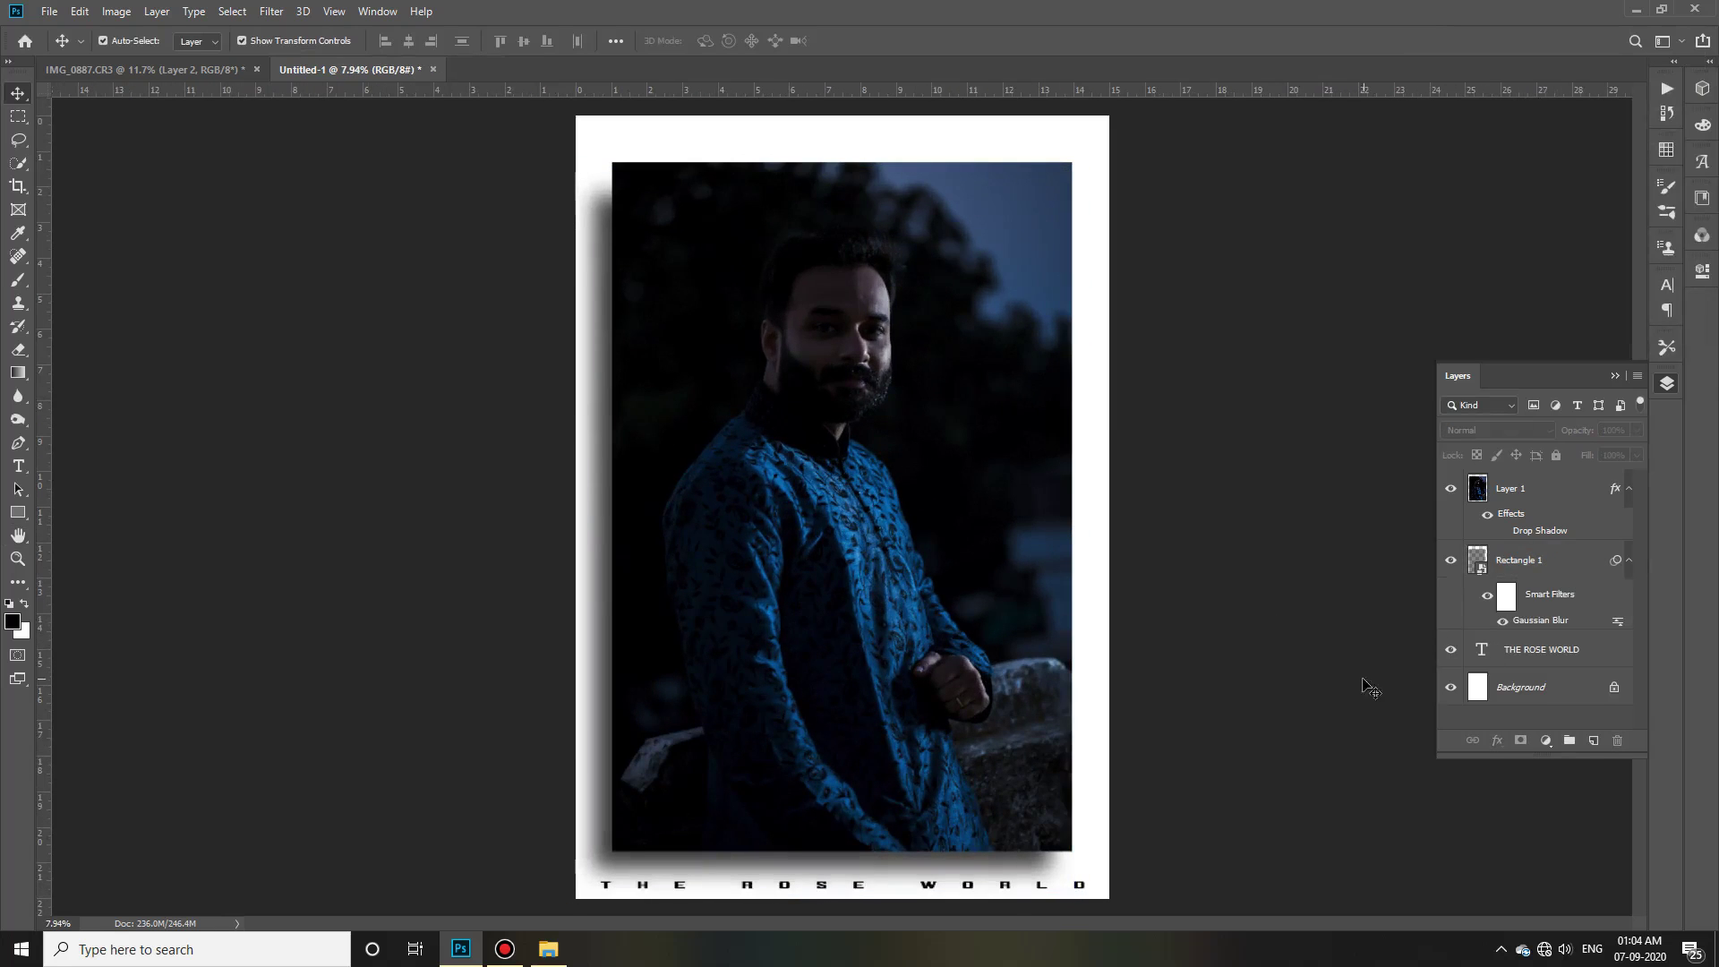
{"action": "left_click", "coordinate": [1598, 656]}
{"action": "left_click", "coordinate": [1567, 729]}
{"action": "left_click", "coordinate": [1558, 649]}
{"action": "left_click_drag", "start_coordinate": [1585, 431], "coordinate": [1581, 432]}
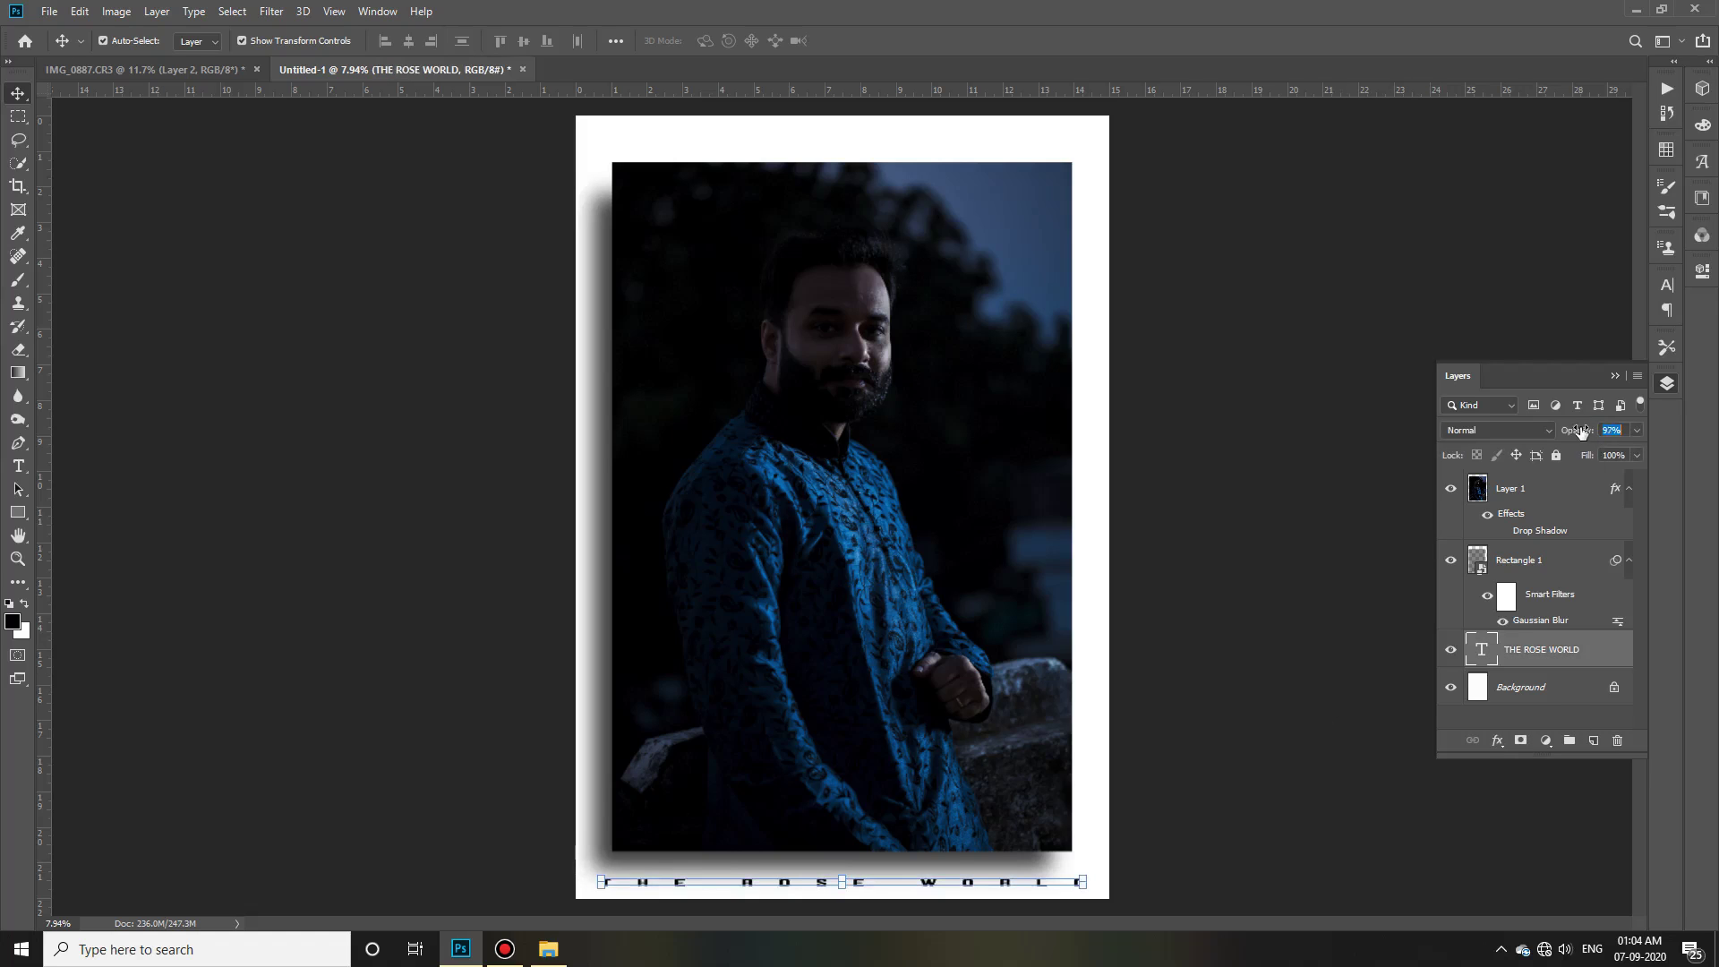
{"action": "left_click", "coordinate": [1343, 813]}
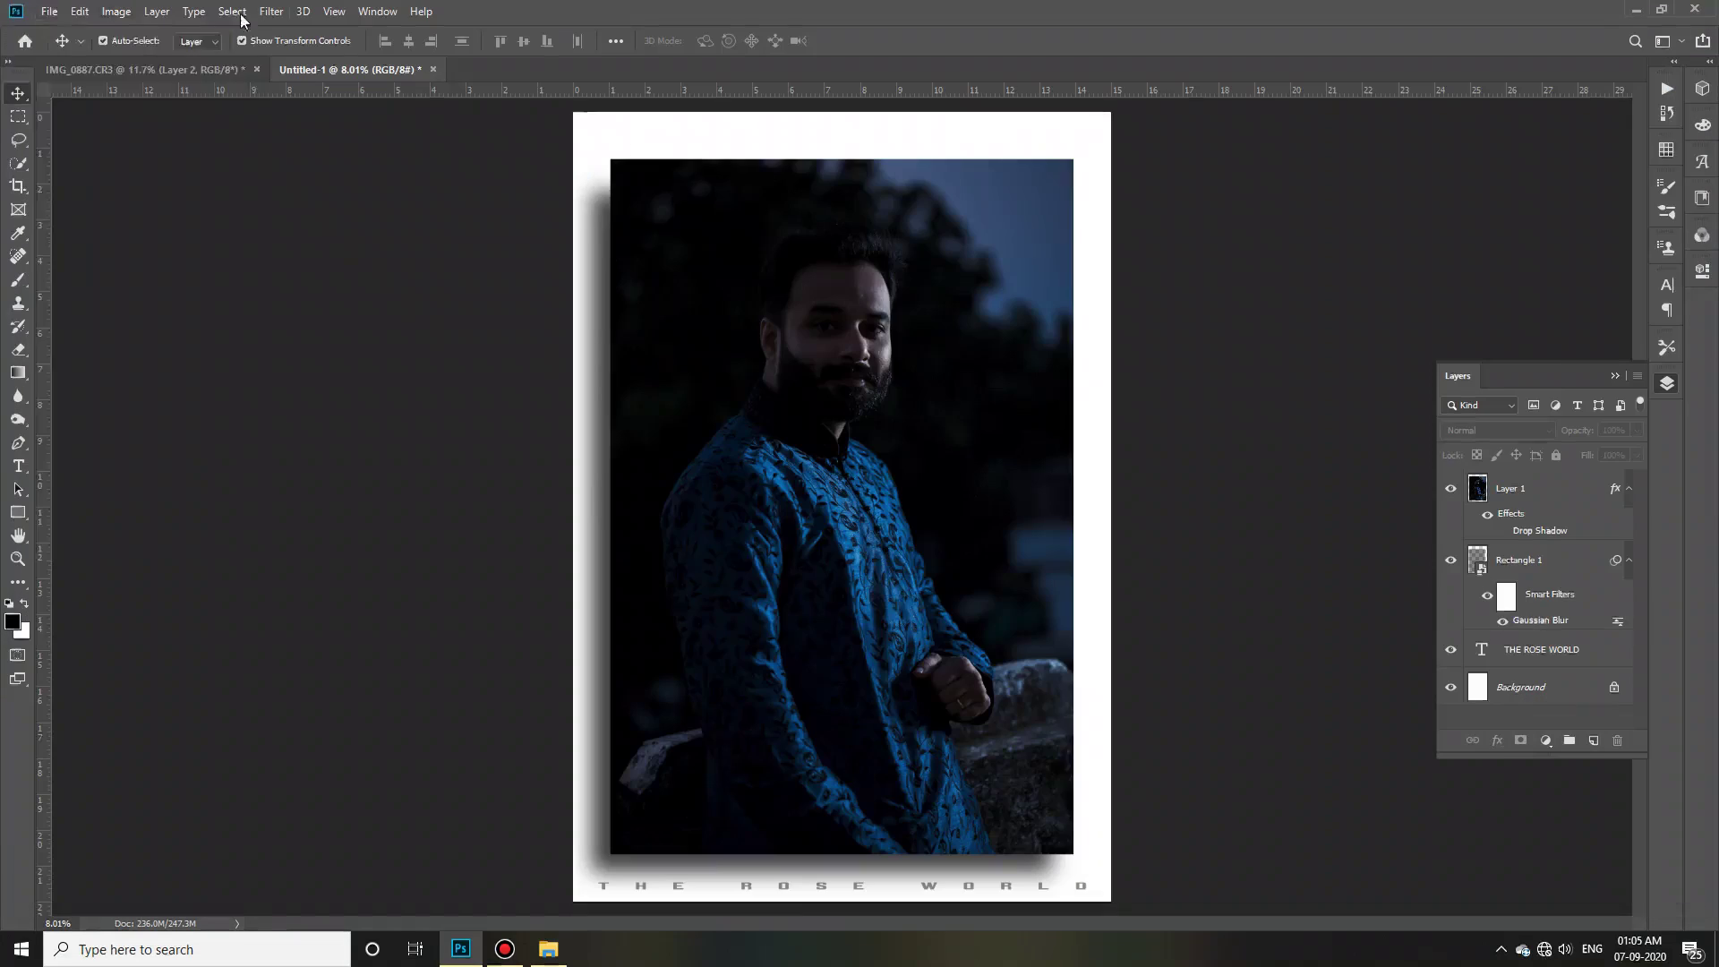
Export the poster as a JPG with Export As.
{"action": "left_click", "coordinate": [49, 11]}
{"action": "left_click", "coordinate": [349, 274]}
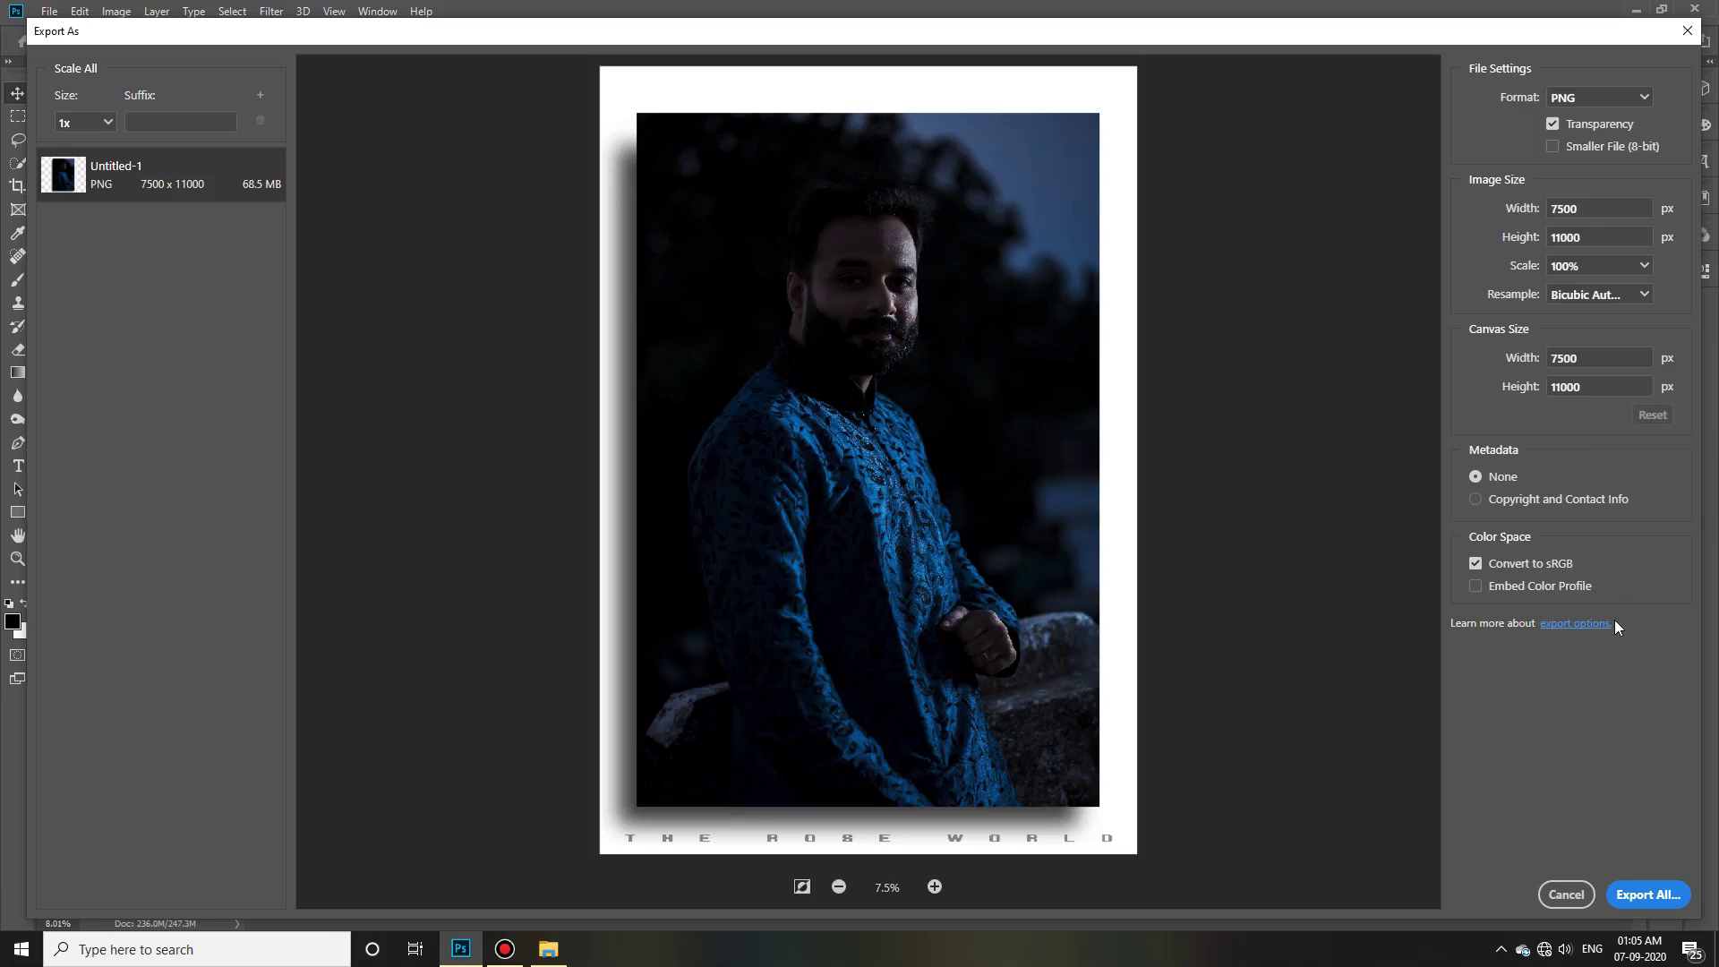
{"action": "left_click", "coordinate": [1599, 96]}
{"action": "left_click", "coordinate": [1581, 143]}
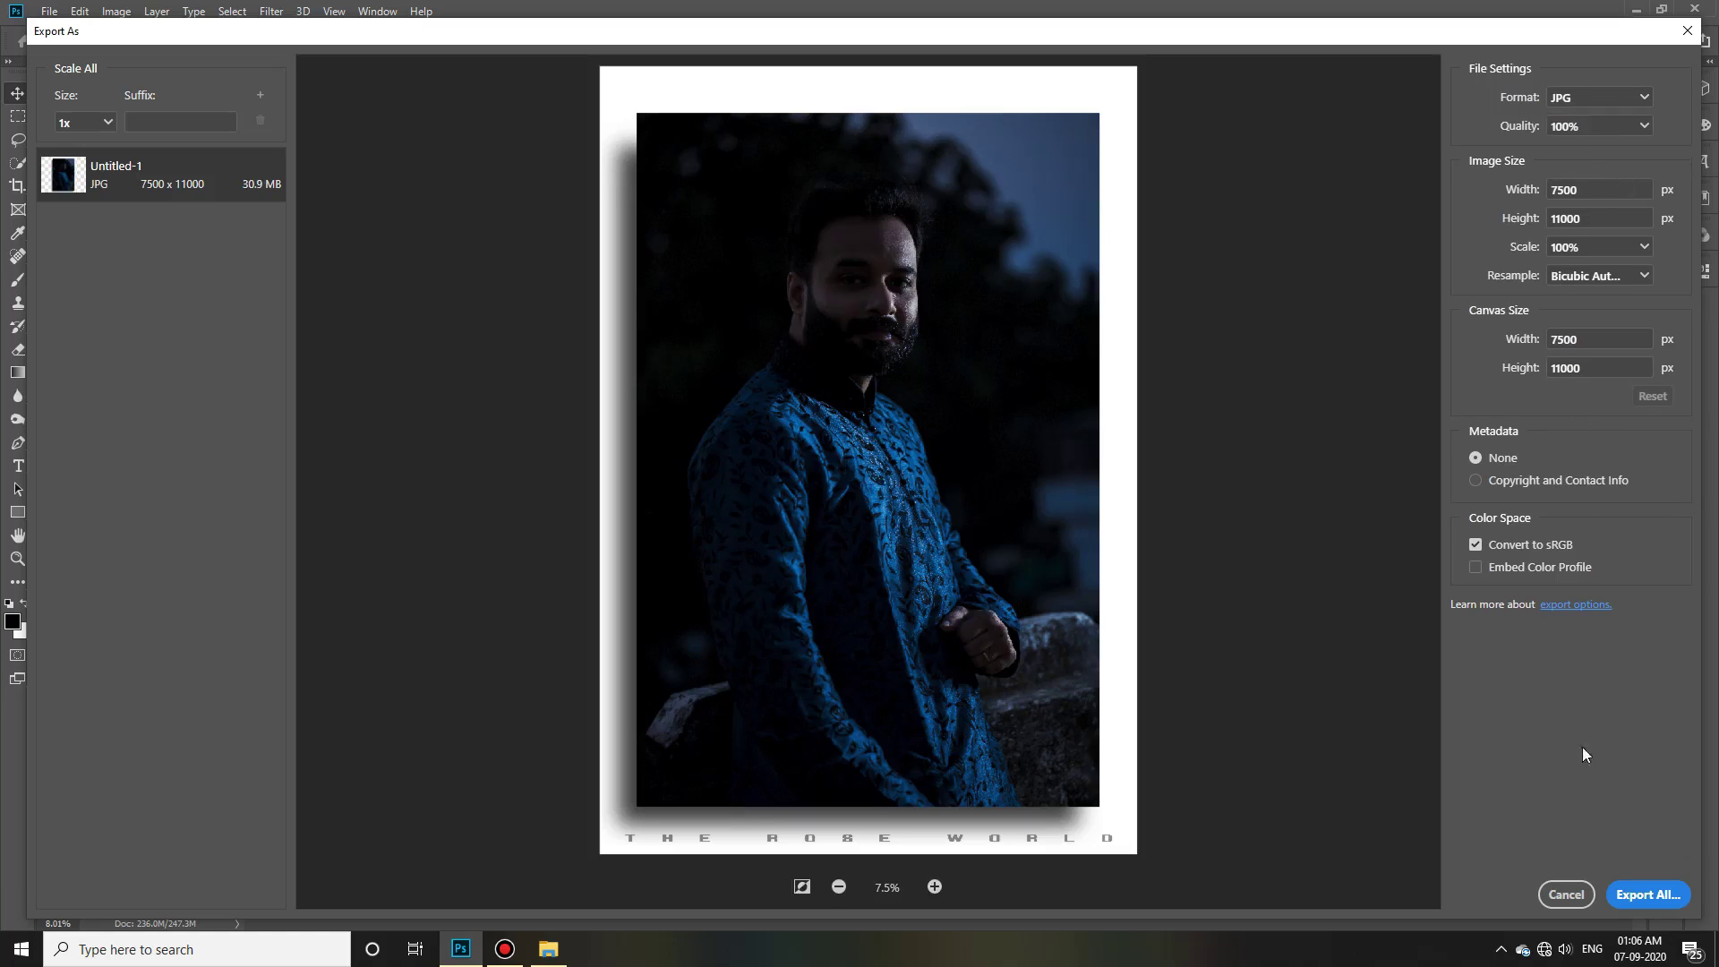
{"action": "left_click", "coordinate": [1648, 895]}
{"action": "left_click", "coordinate": [1561, 780]}
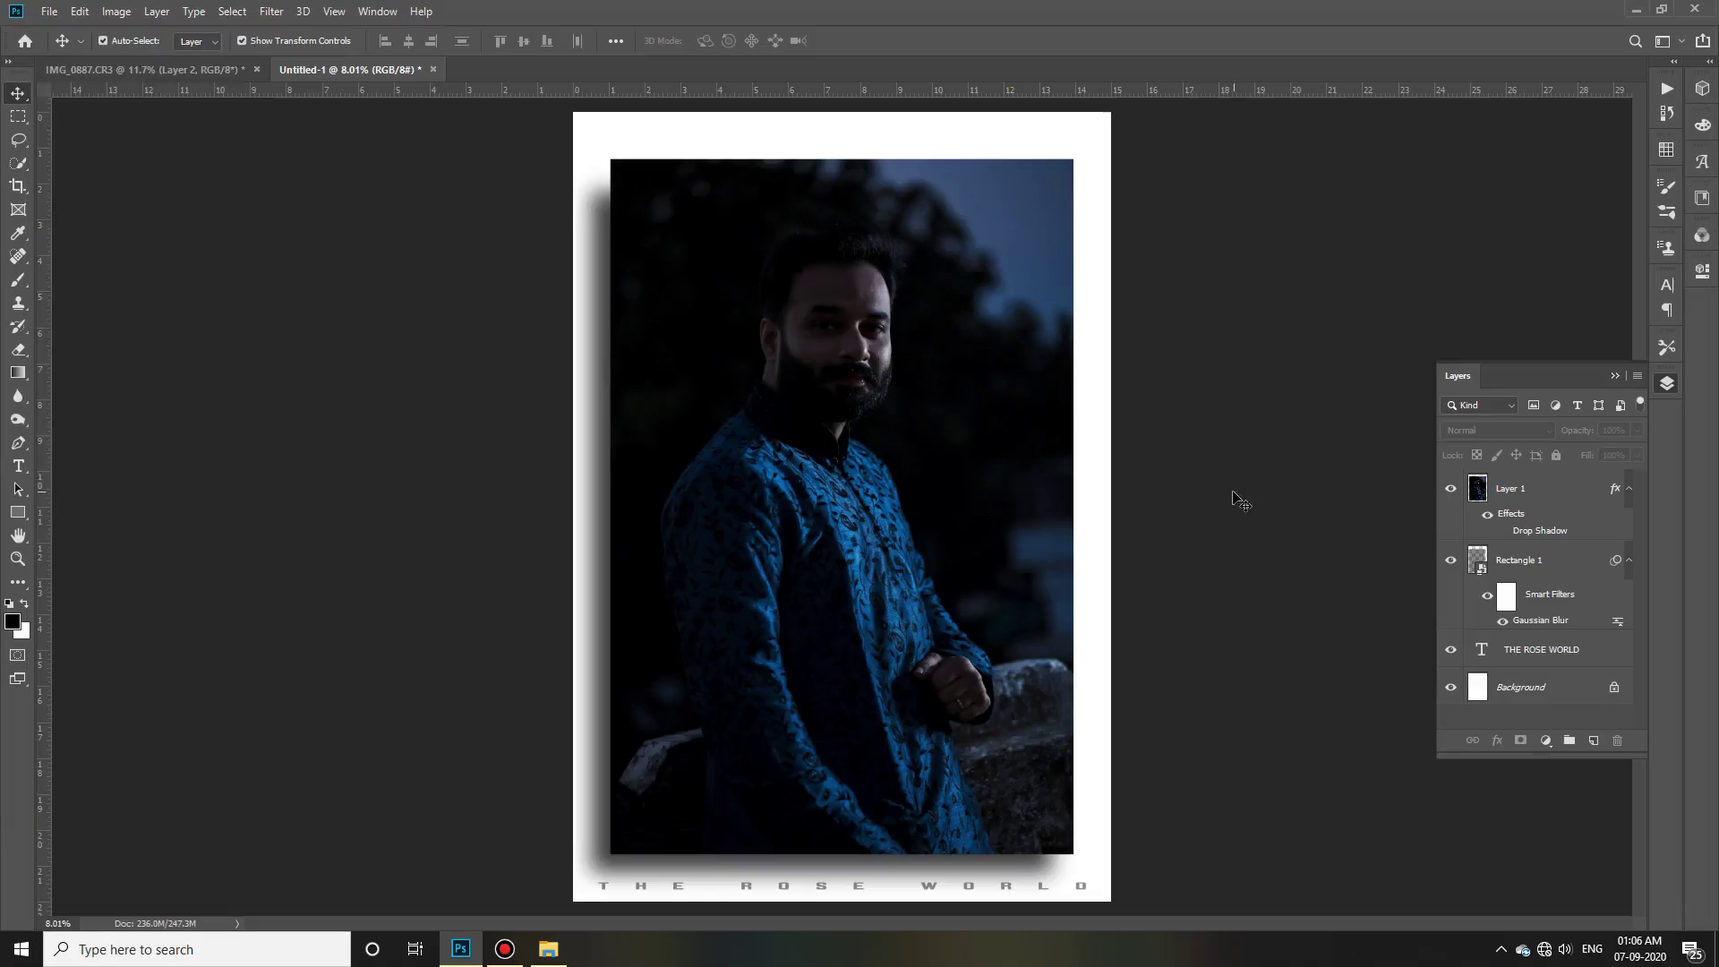
Quit Photoshop without saving the raw photo.
{"action": "key", "text": "alt+f"}
{"action": "key", "text": "Escape"}
{"action": "key", "text": "ctrl+q"}
{"action": "left_click", "coordinate": [887, 368]}
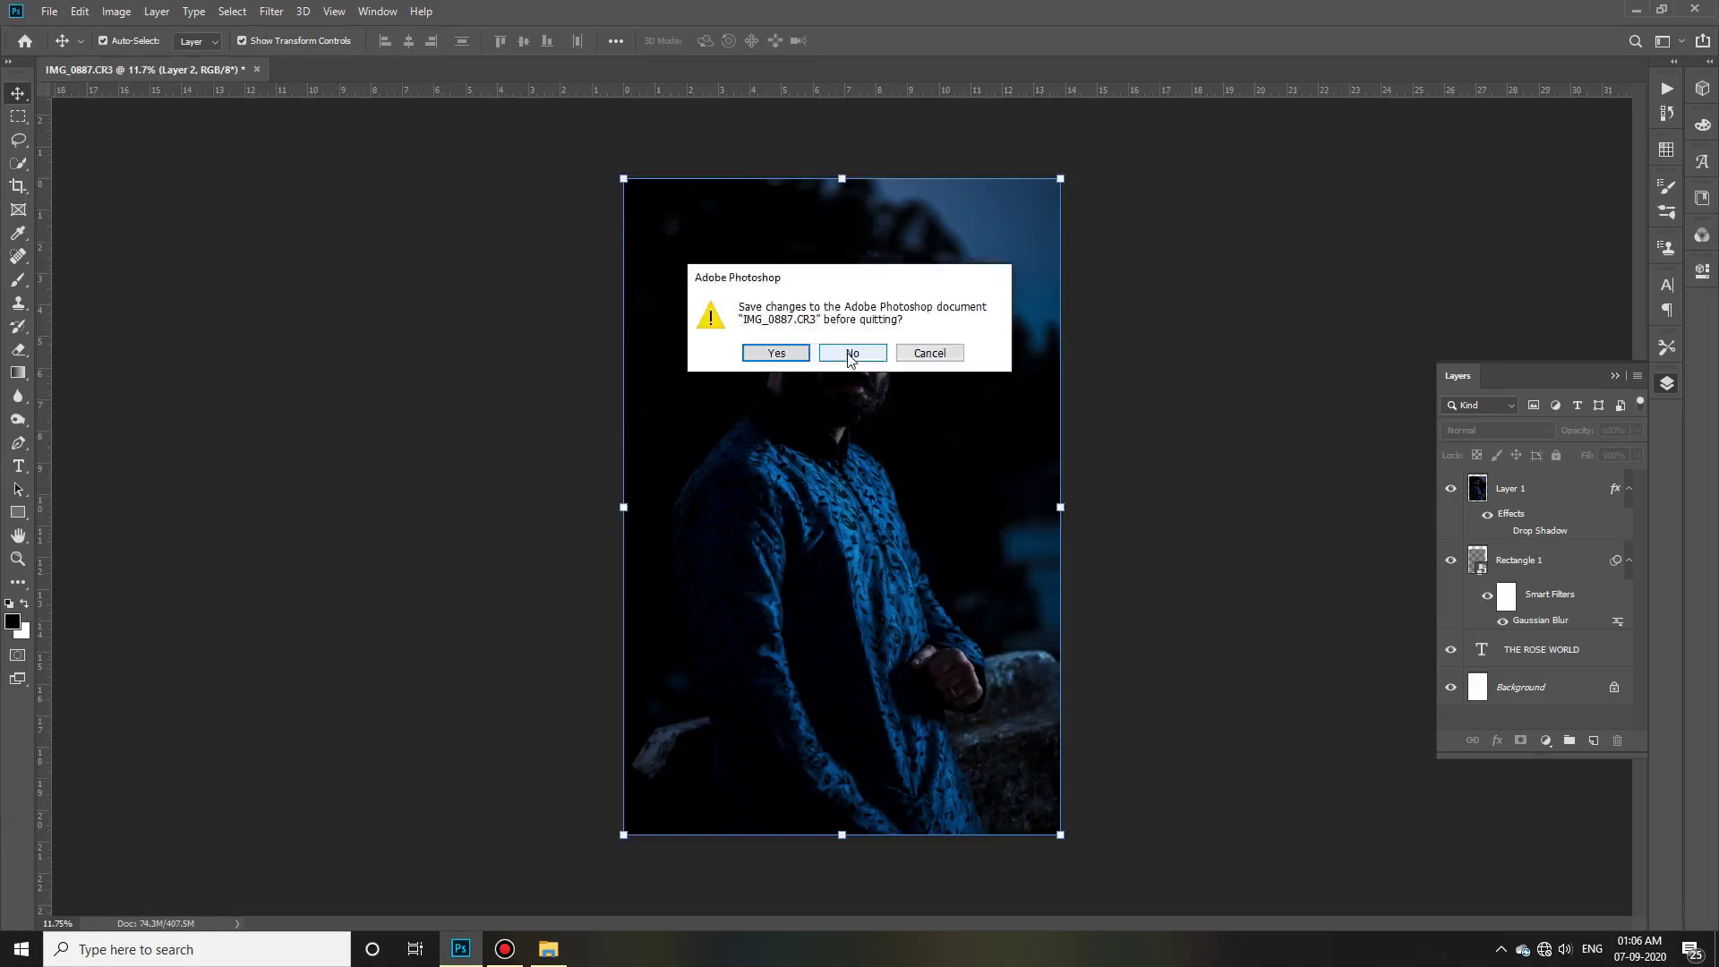
{"action": "key", "text": "alt+F4"}
Refresh the desktop and open Untitled-1.jpg in Photos to inspect it.
{"action": "right_click", "coordinate": [1398, 497]}
{"action": "left_click", "coordinate": [1401, 506]}
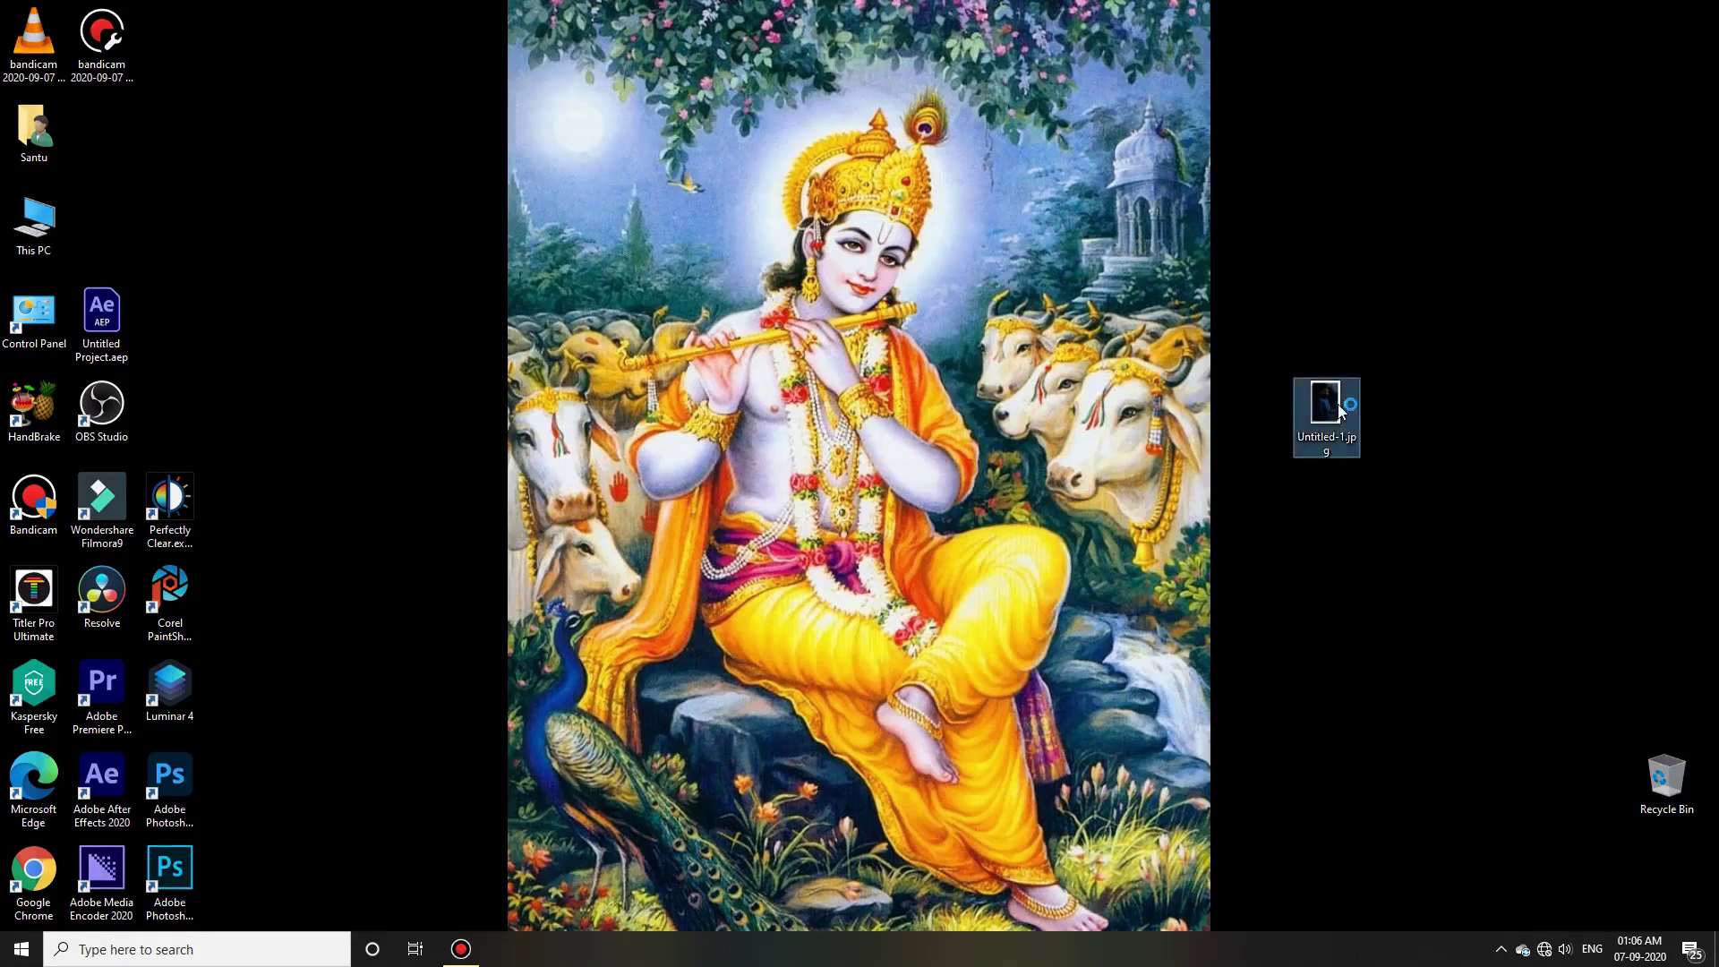
{"action": "double_click", "coordinate": [1323, 412]}
{"action": "scroll", "coordinate": [888, 827], "scroll_direction": "up", "scroll_amount": 1}
{"action": "scroll", "coordinate": [868, 815], "scroll_direction": "up", "scroll_amount": 2}
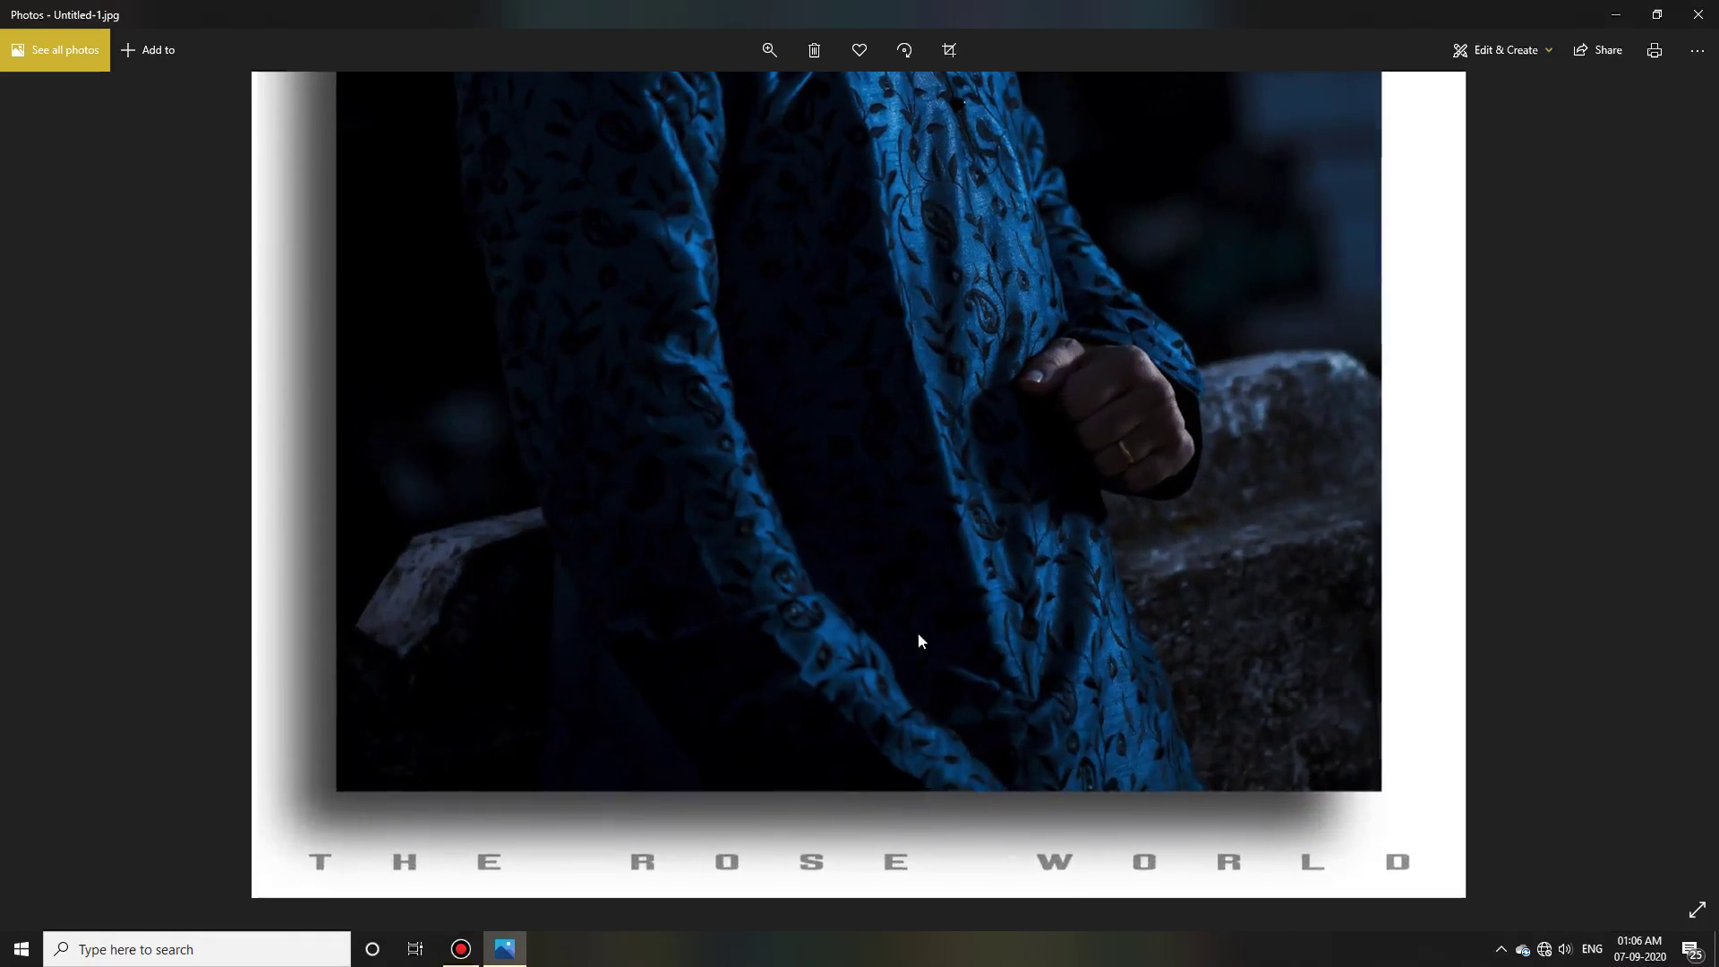
{"action": "scroll", "coordinate": [917, 632], "scroll_direction": "up", "scroll_amount": 1}
{"action": "scroll", "coordinate": [967, 508], "scroll_direction": "up", "scroll_amount": 1}
{"action": "scroll", "coordinate": [1017, 489], "scroll_direction": "down", "scroll_amount": 2}
{"action": "scroll", "coordinate": [1002, 575], "scroll_direction": "down", "scroll_amount": 1}
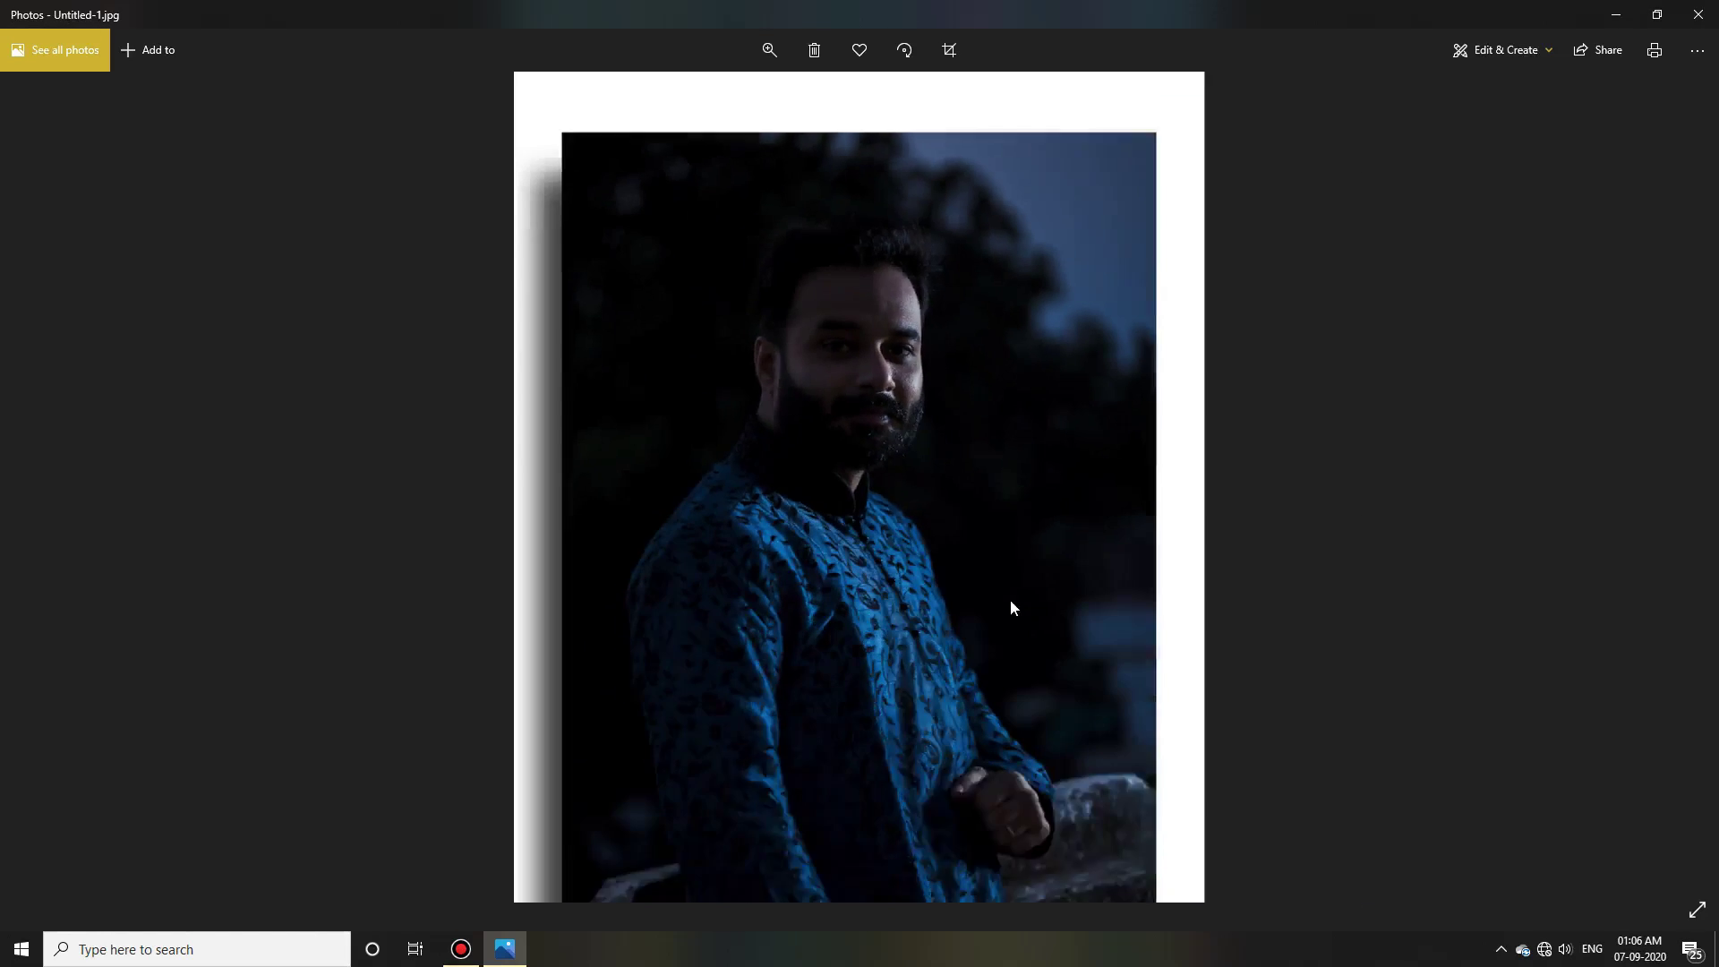
{"action": "scroll", "coordinate": [1009, 606], "scroll_direction": "down", "scroll_amount": 1}
{"action": "left_click", "coordinate": [460, 949]}
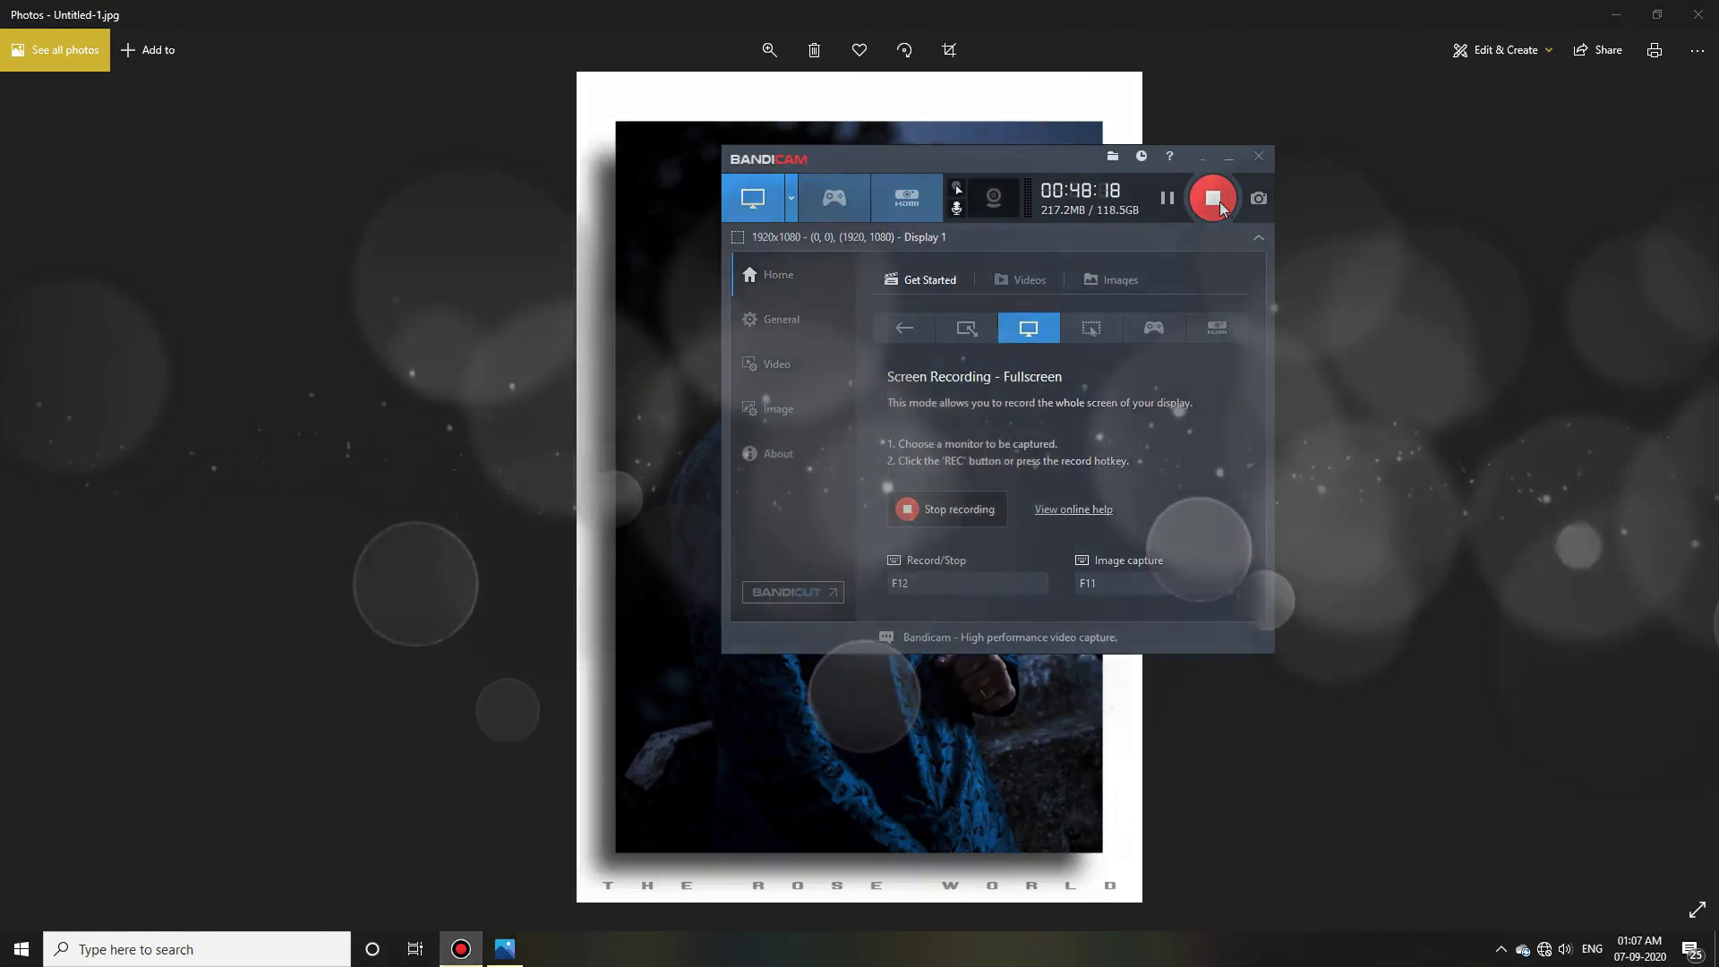